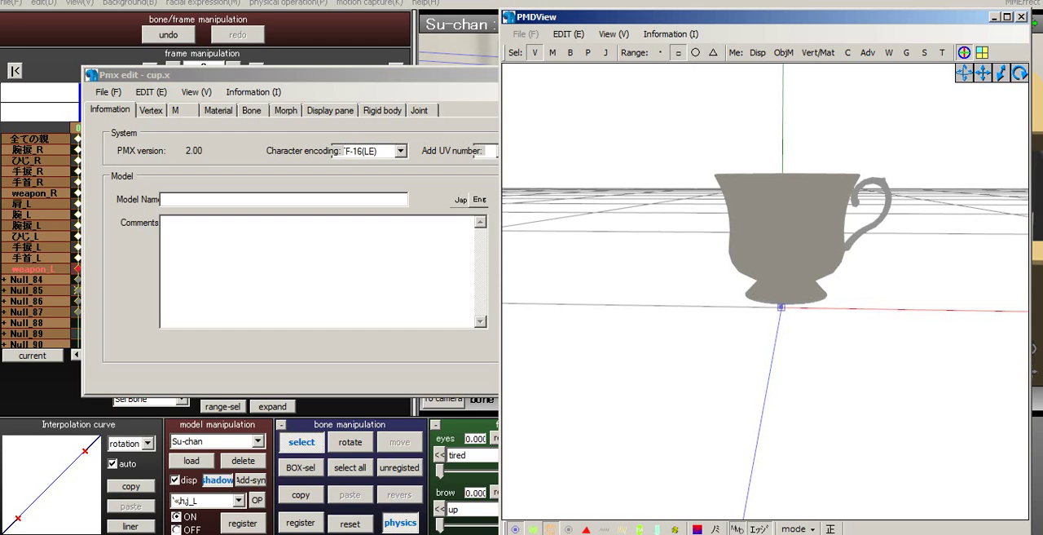
- Import plate.x as a new model in place of the cup, at ten times size
right_click_drag(766, 326, 776, 326)
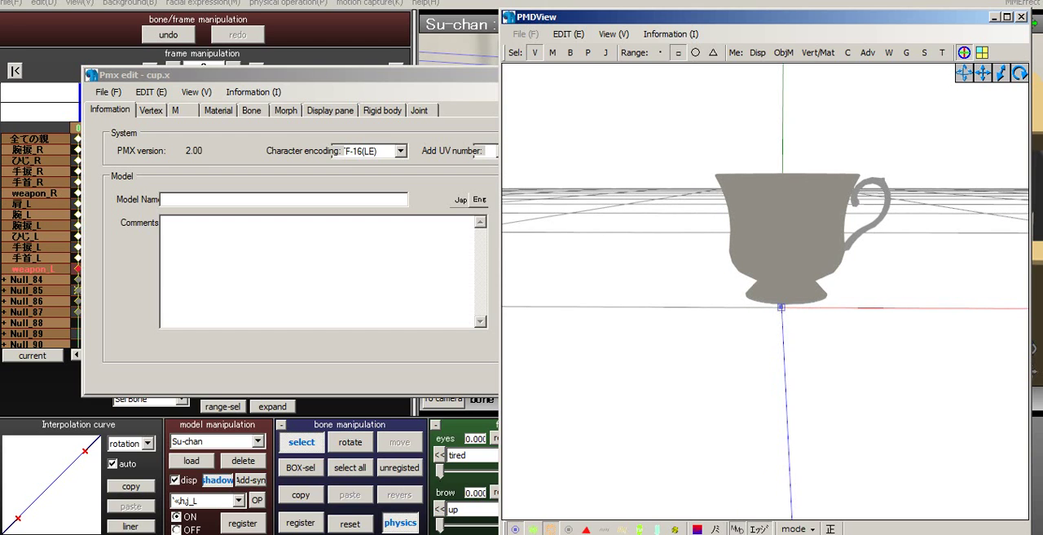
middle_click_drag(776, 326, 761, 294)
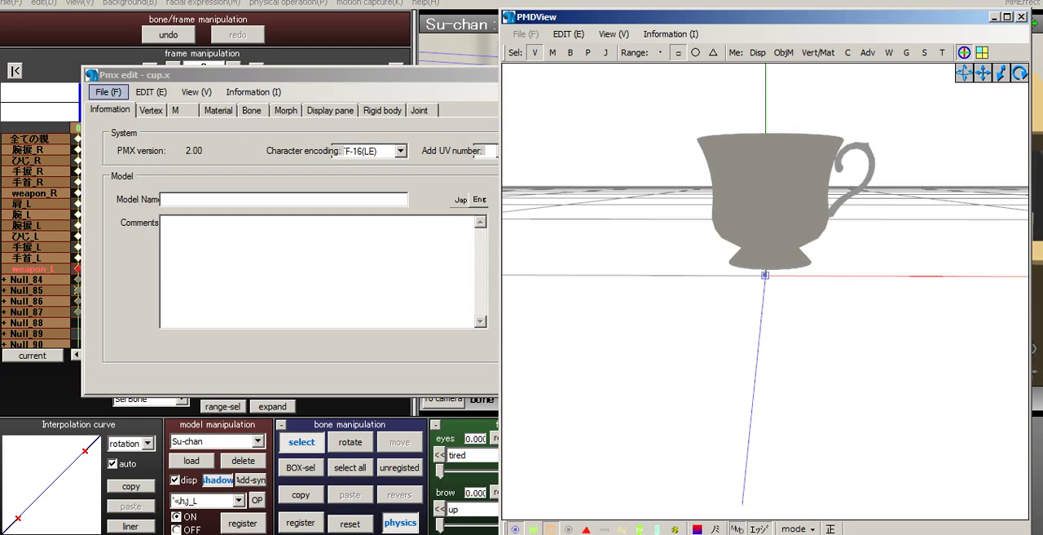
left_click(109, 92)
left_click(108, 92)
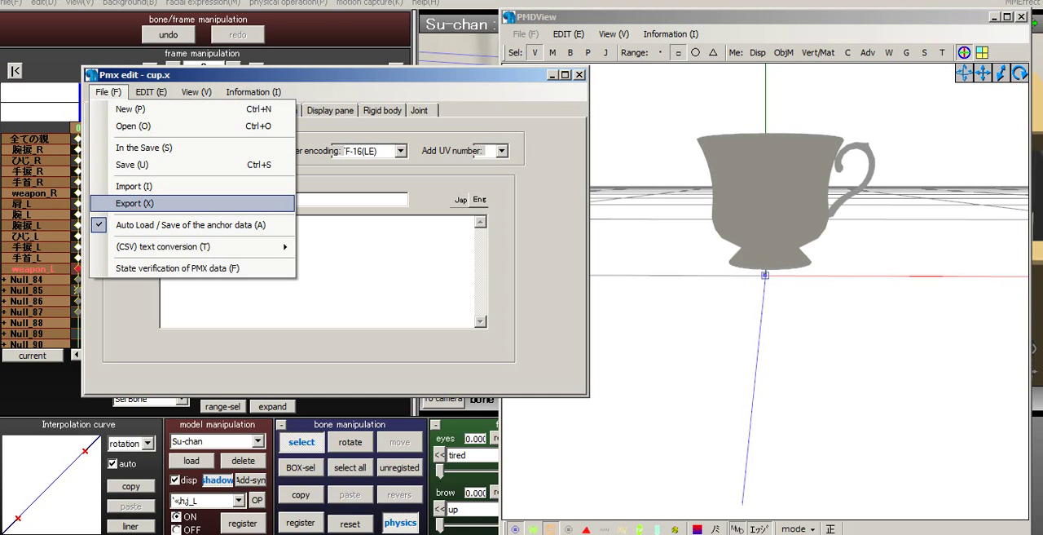
left_click(135, 186)
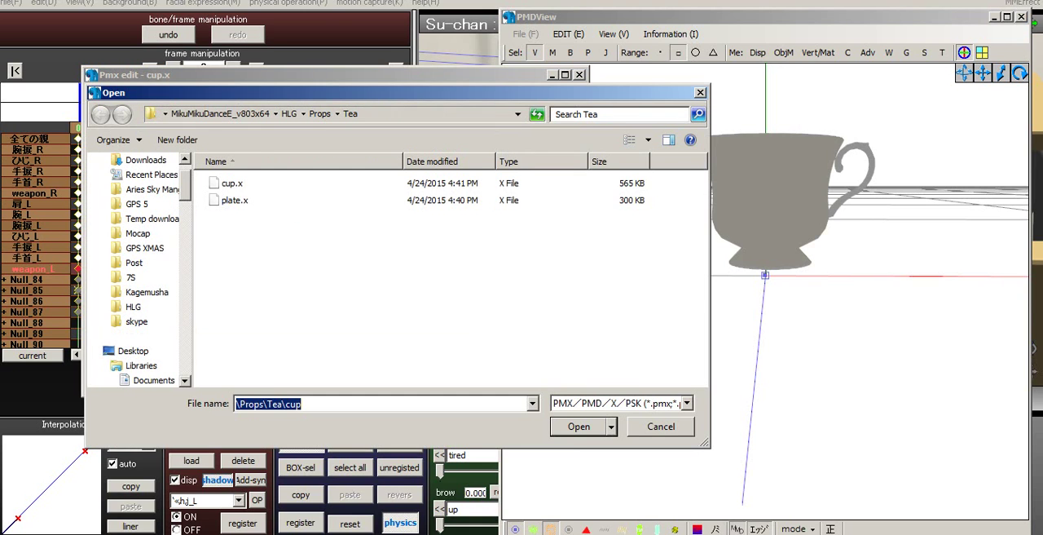
left_click(235, 200)
key("Return")
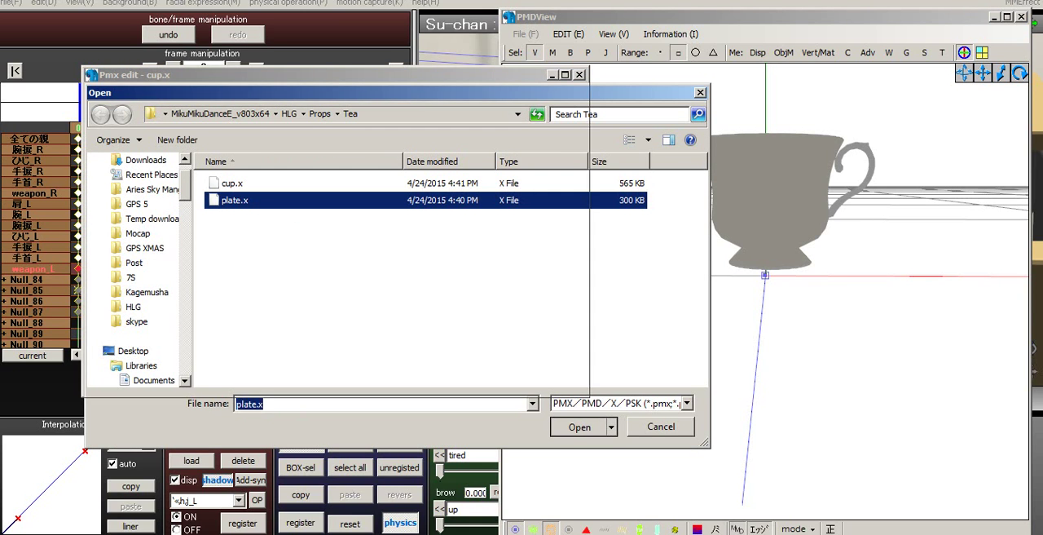
left_click(215, 175)
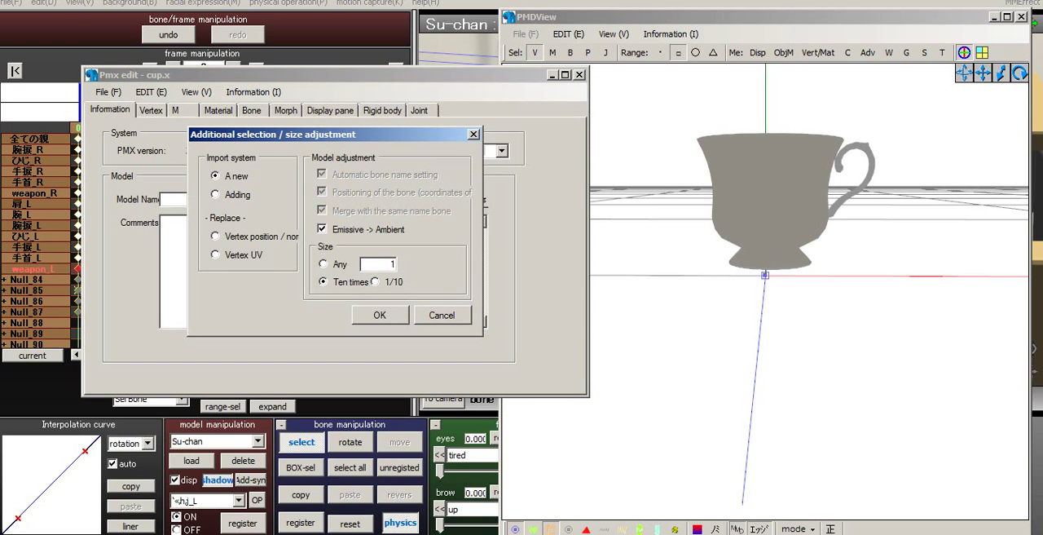
left_click(381, 314)
- Import cup.x from the Tea folder by adding it to the plate model at ten times size
middle_click_drag(766, 326, 763, 224)
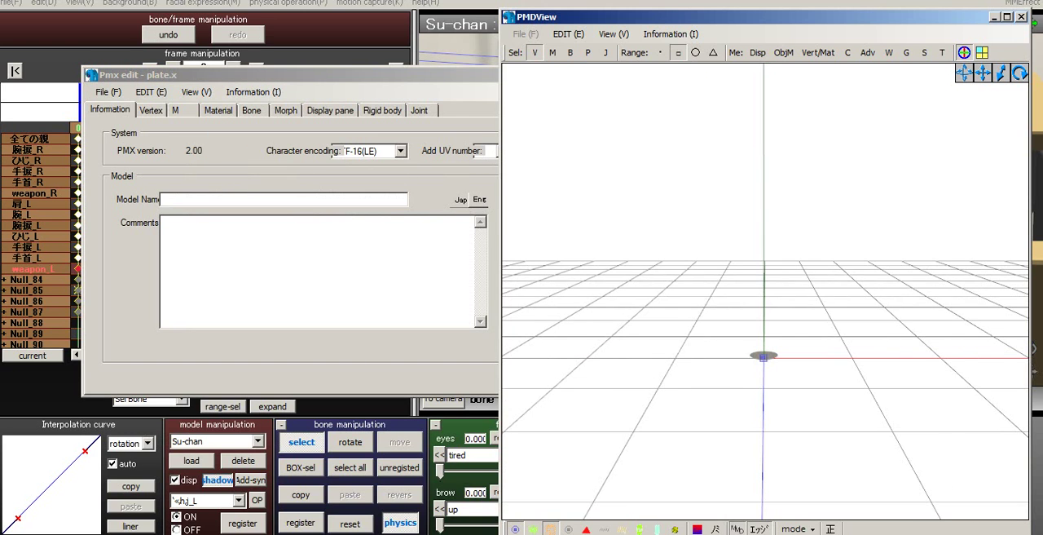
scroll(765, 291, "up", 6)
scroll(766, 291, "up", 1)
middle_click_drag(766, 291, 785, 216)
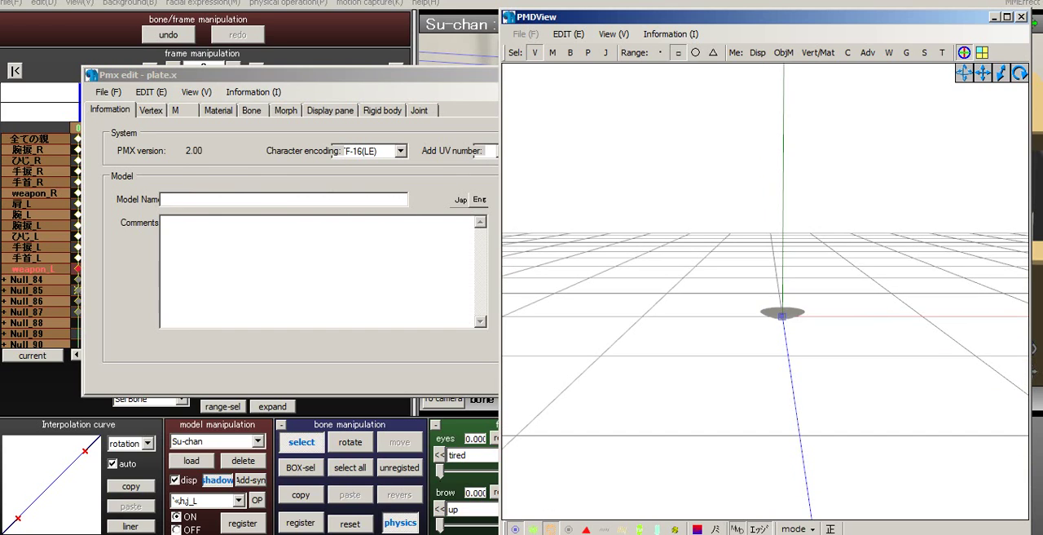
left_click(108, 92)
left_click(109, 92)
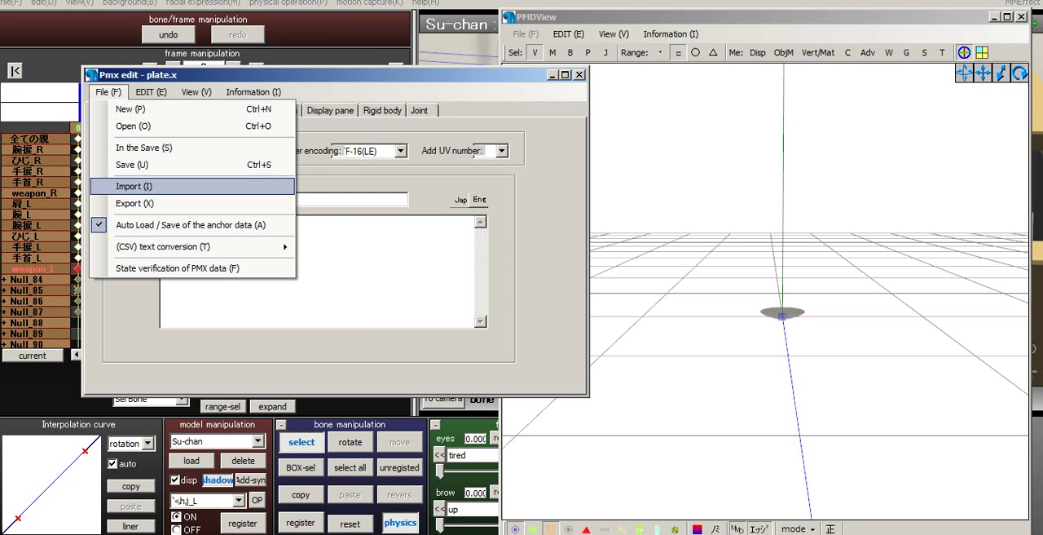
left_click(163, 186)
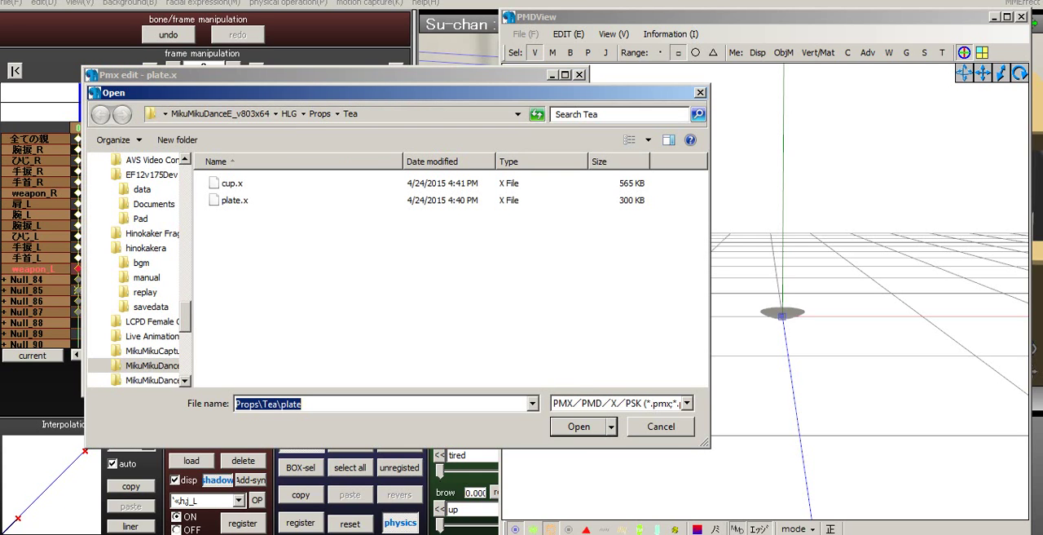
left_click(233, 183)
left_click(578, 427)
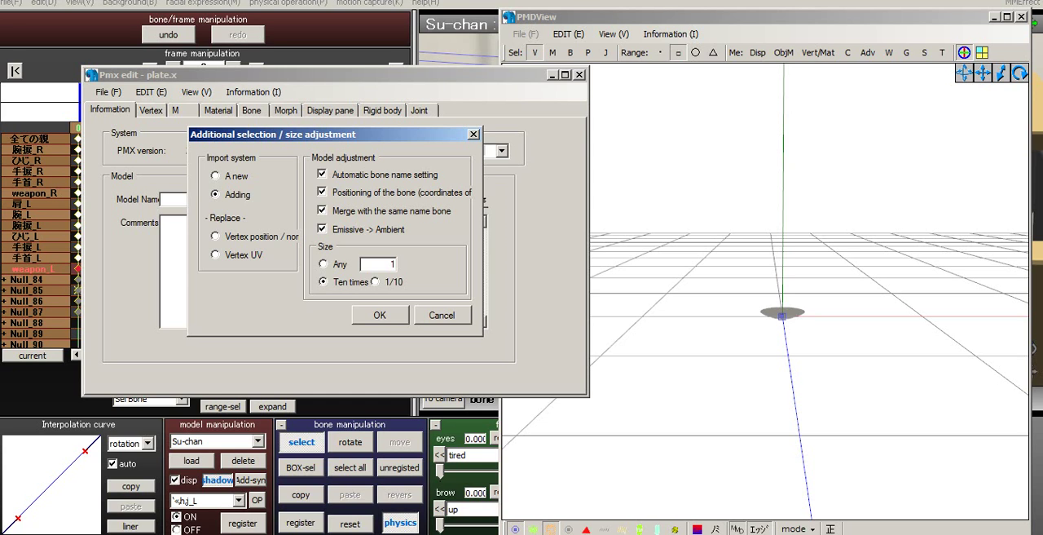
left_click(380, 315)
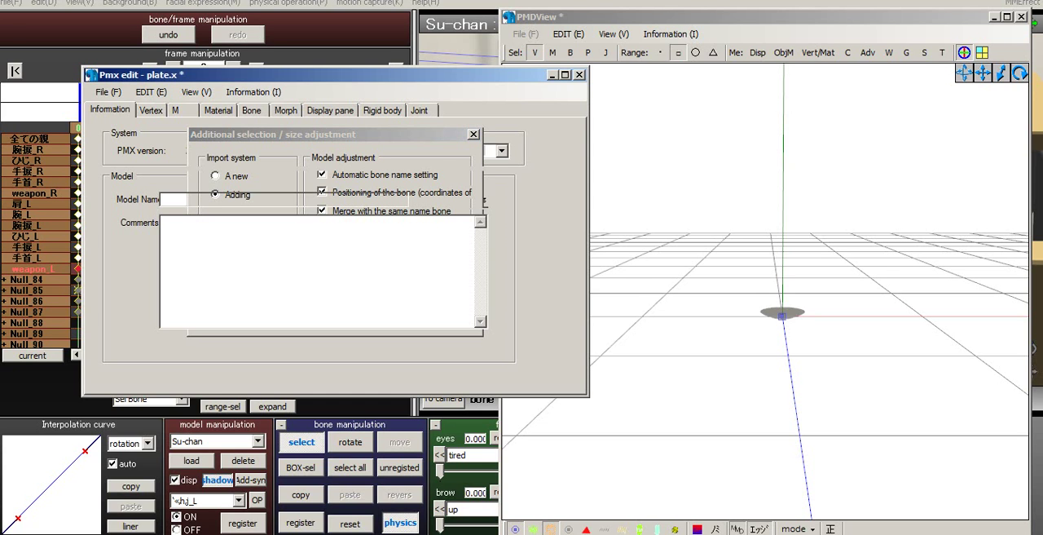
- Open the vertex/material masking window and mask the view by material with only 6: Material3 enabled
scroll(765, 292, "up", 10)
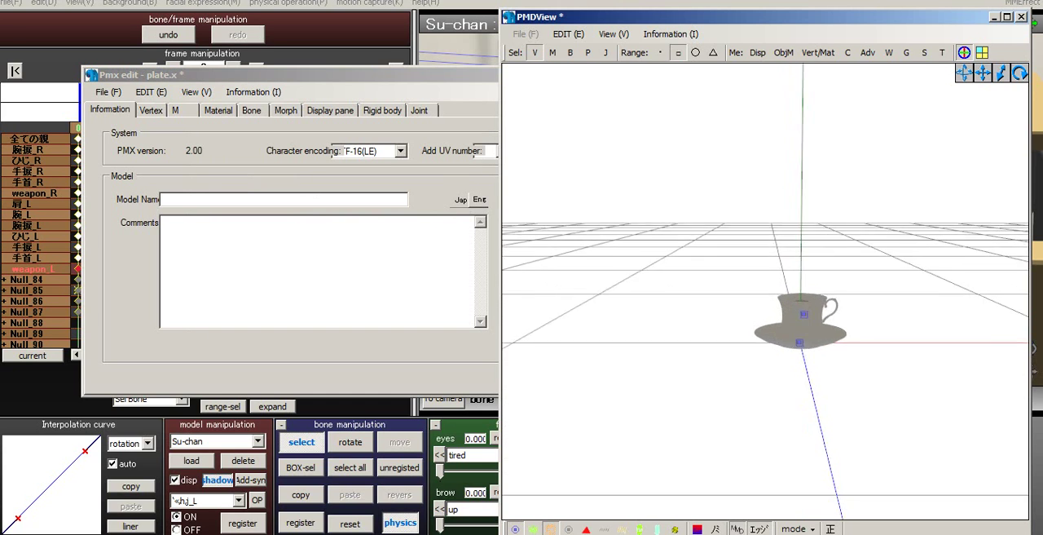
scroll(765, 292, "up", 8)
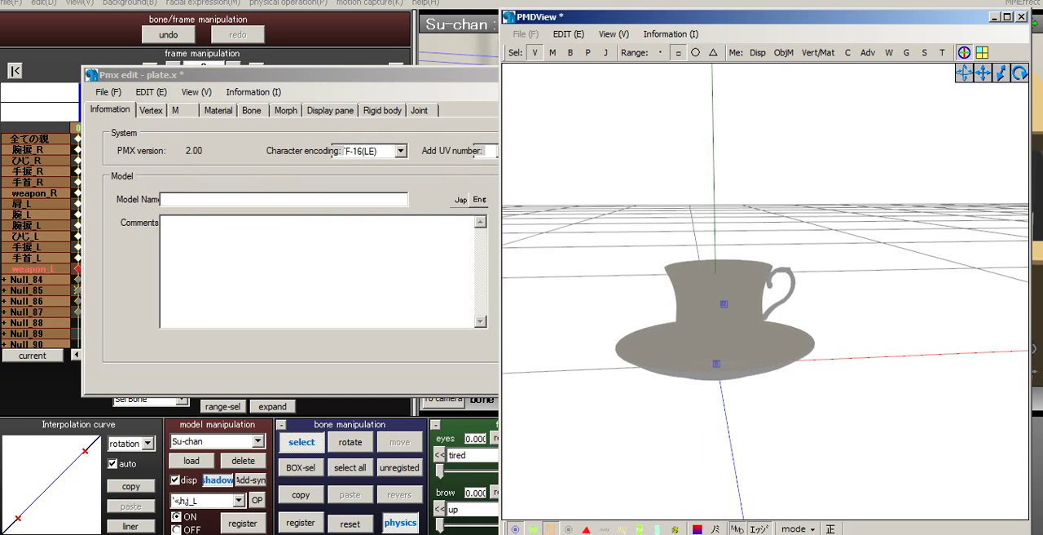
scroll(765, 291, "down", 5)
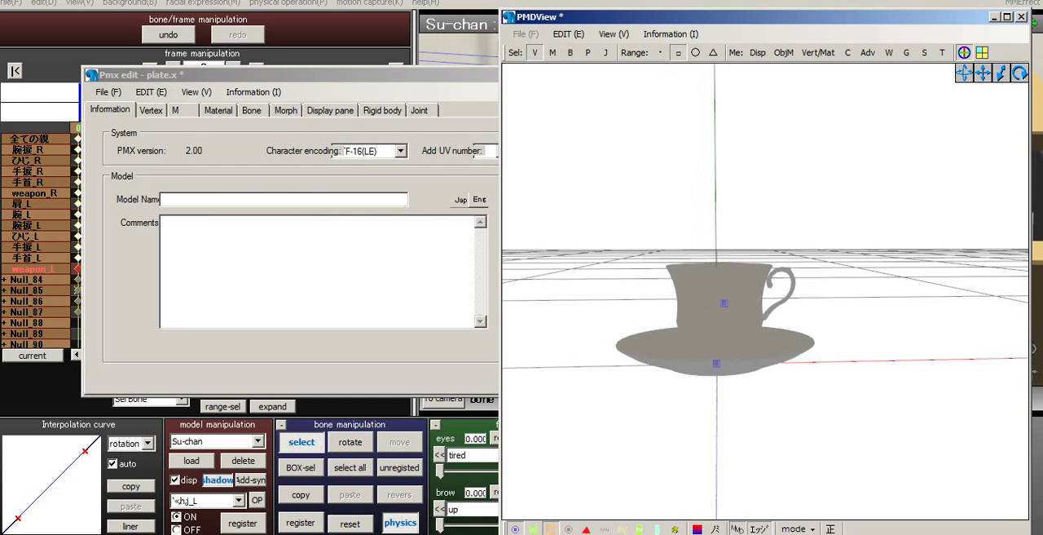
left_click(817, 52)
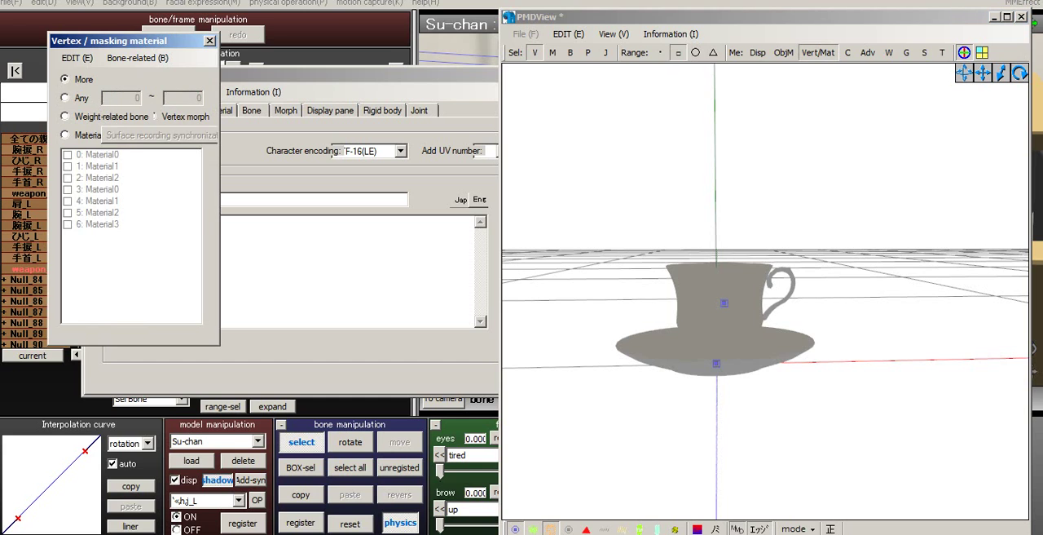
left_click(69, 224)
middle_click_drag(718, 340, 765, 292)
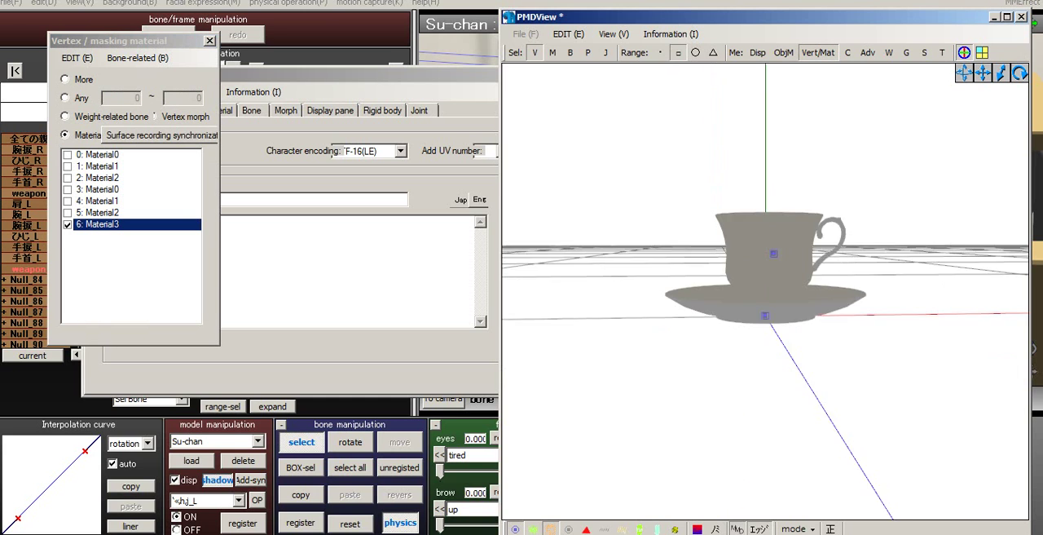
scroll(766, 292, "up", 5)
mouse_move(765, 292)
right_mouse_down()
mouse_move(742, 375)
mouse_move(770, 342)
mouse_move(773, 303)
right_mouse_up()
scroll(742, 375, "down", 5)
left_click(351, 75)
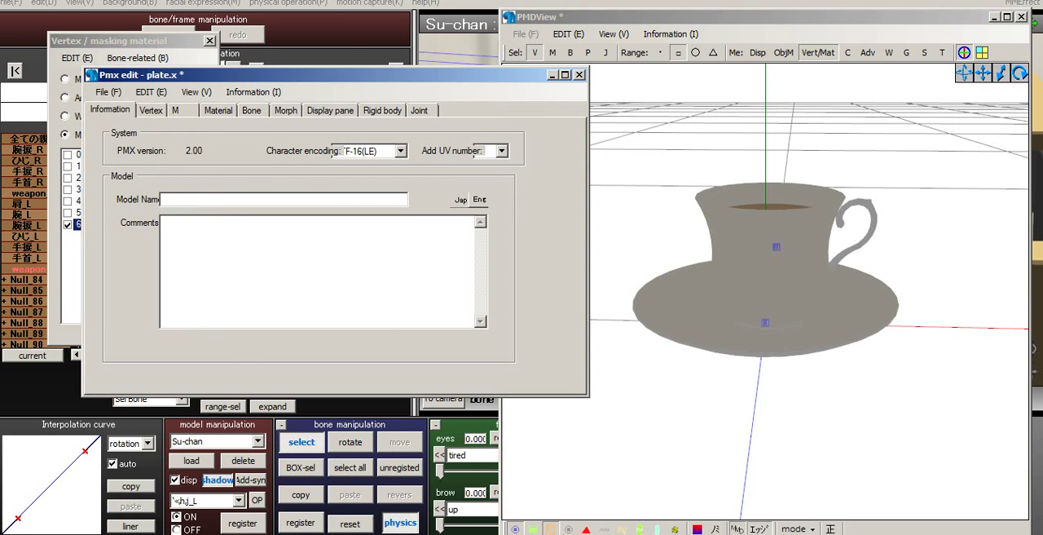
- Set the environment colour of material 0 (Material0) to light grey, RGB 192, 192, 192
left_click(218, 110)
left_click_drag(261, 75, 338, 96)
left_click(214, 170)
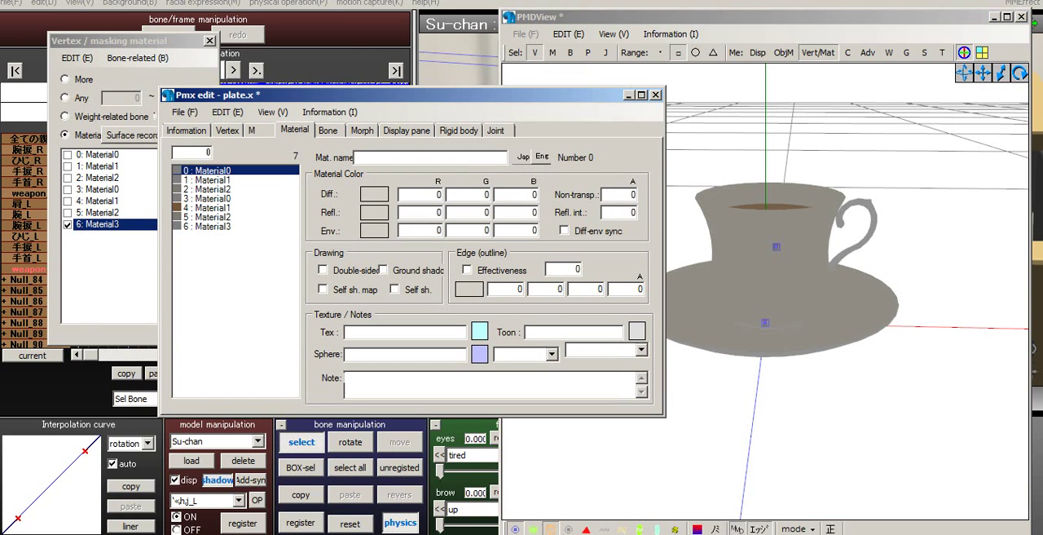
left_click(374, 231)
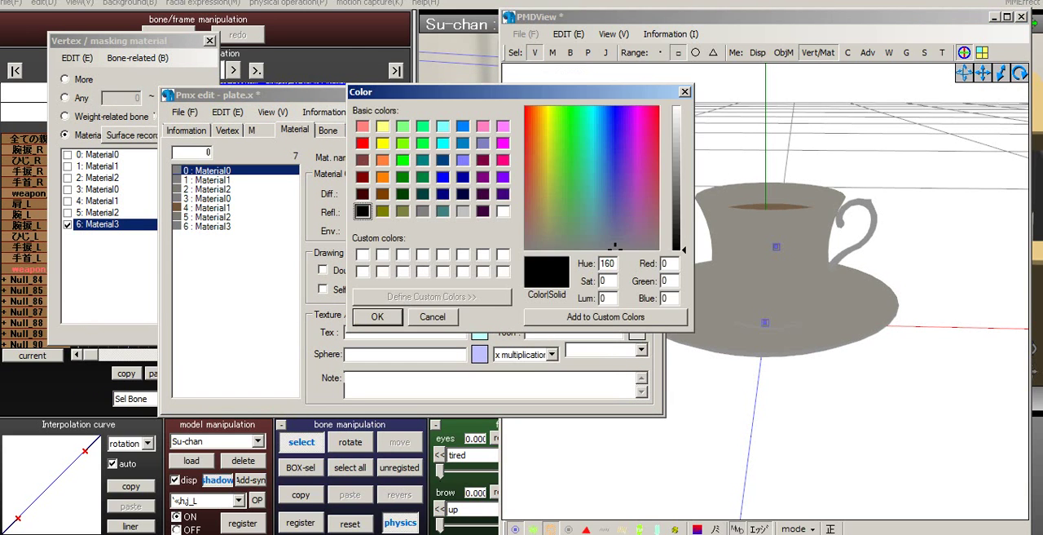
left_click(463, 211)
left_click(377, 317)
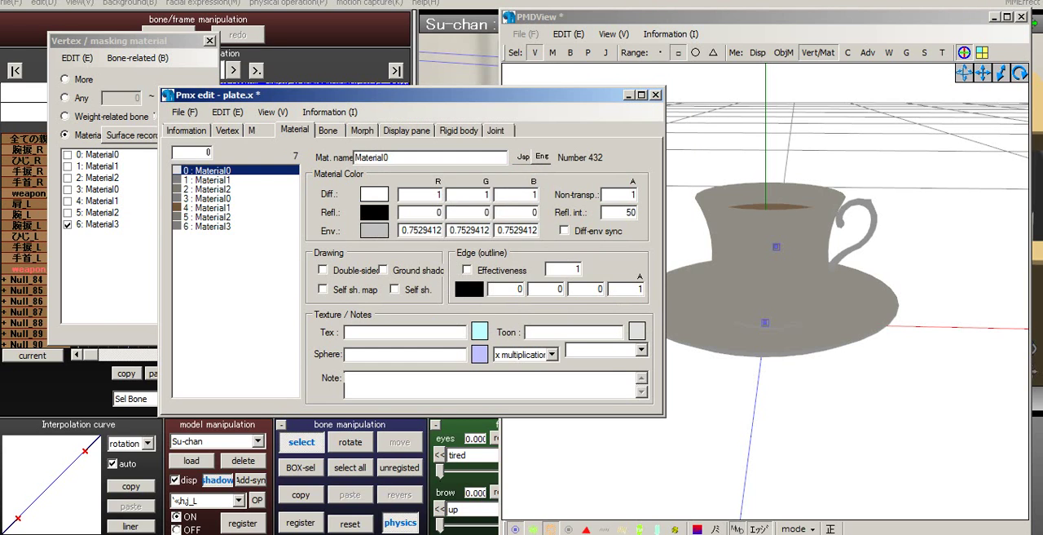
- Set the environment colour of both material 1 (Material1) and material 2 (Material2) to white
left_click(208, 181)
left_click(374, 231)
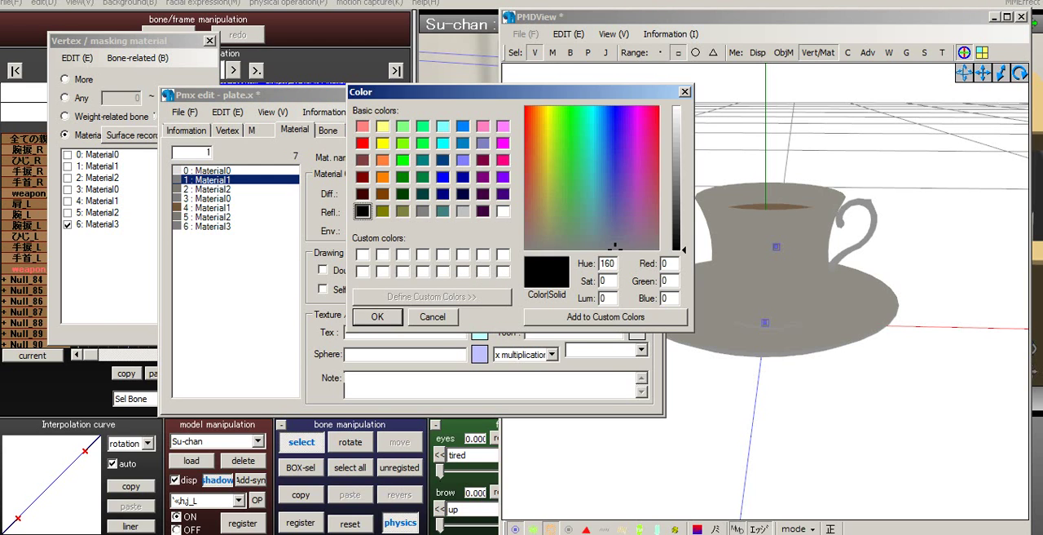
left_click(503, 211)
left_click(377, 317)
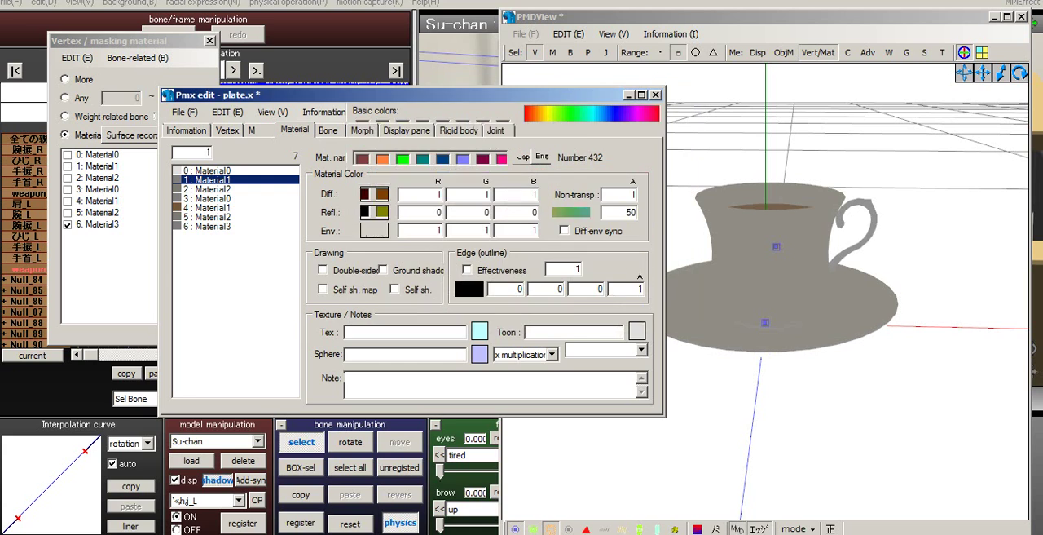
left_click(208, 190)
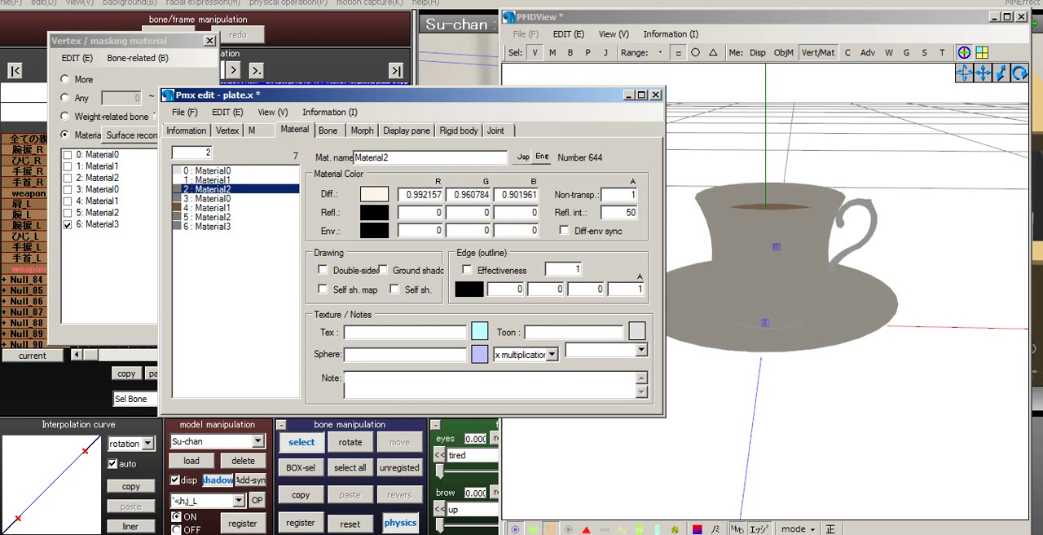
left_click(374, 231)
left_click(503, 211)
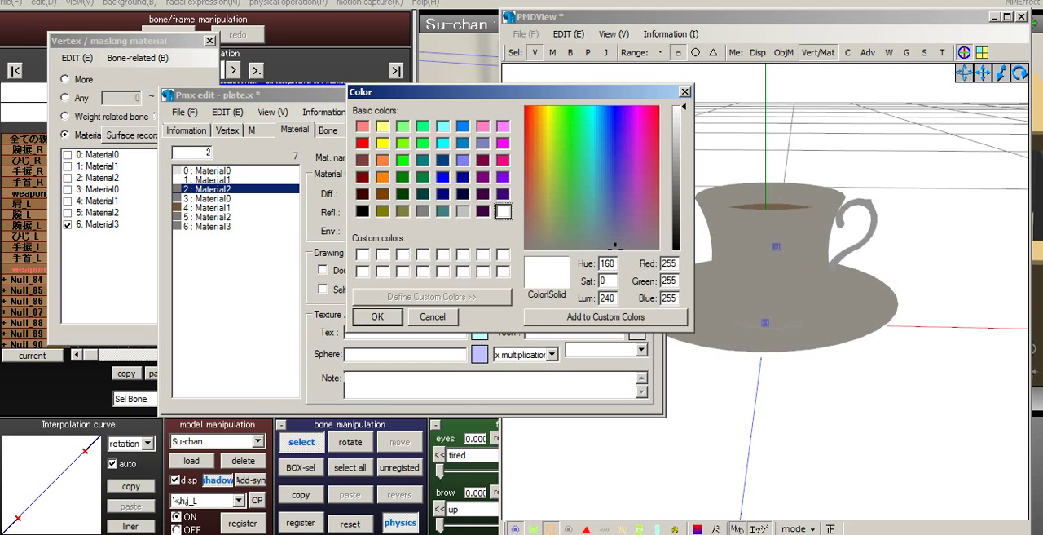
left_click(377, 317)
left_click(208, 198)
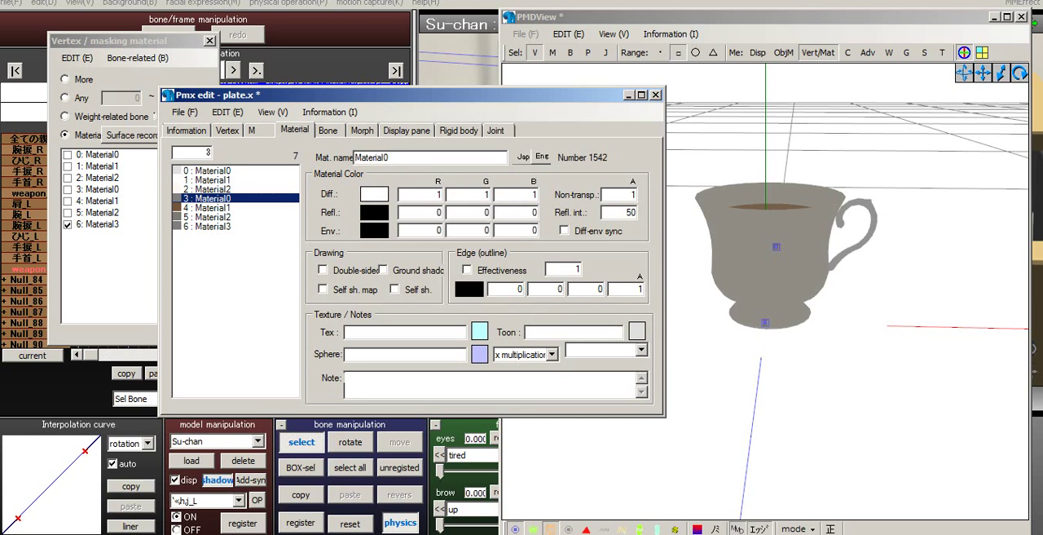
left_click(208, 172)
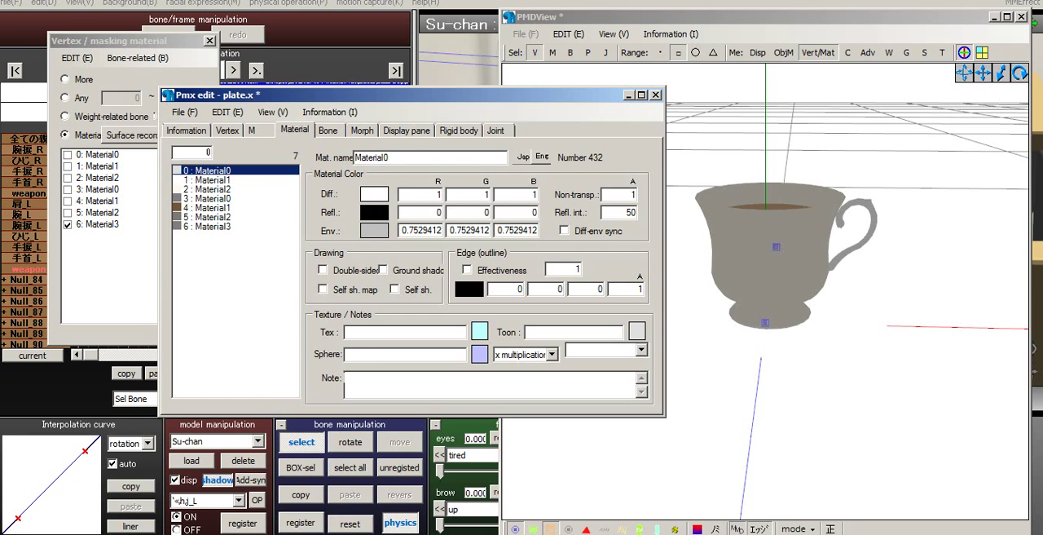
left_click(375, 231)
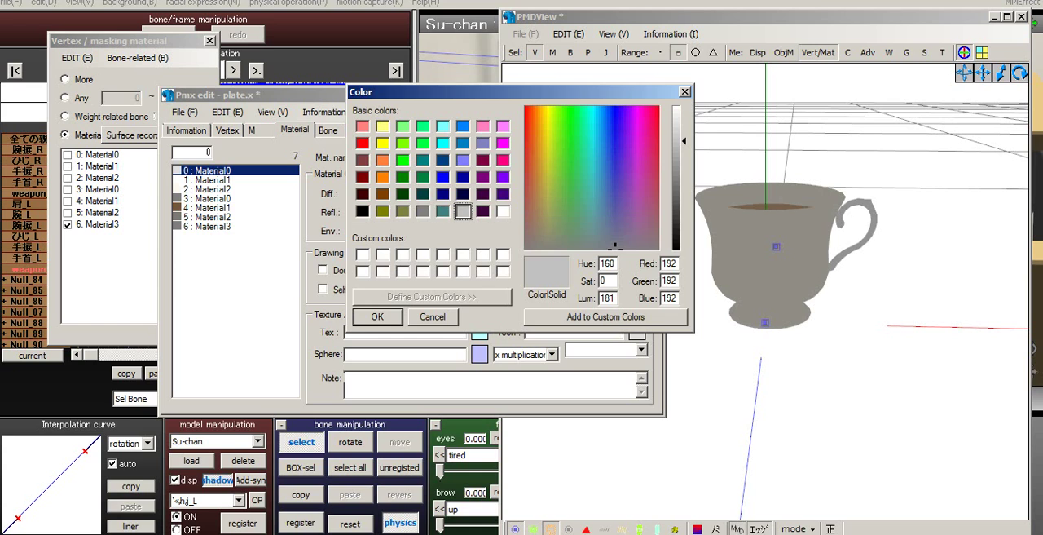
left_click(433, 317)
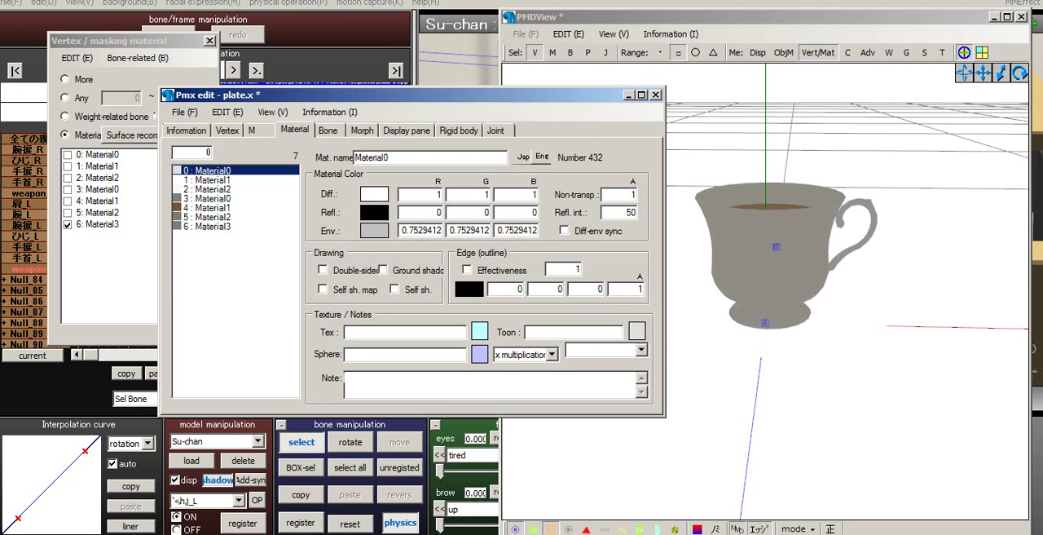
- Enable the edge outline for material 0 (Material0) and material 1 (Material1)
middle_click_drag(758, 359, 807, 246)
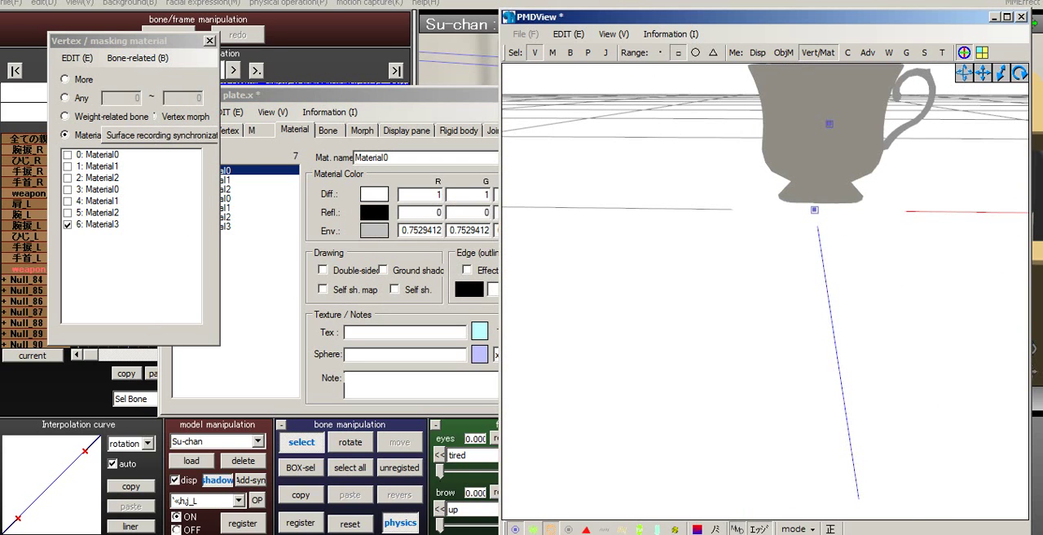
left_click(375, 96)
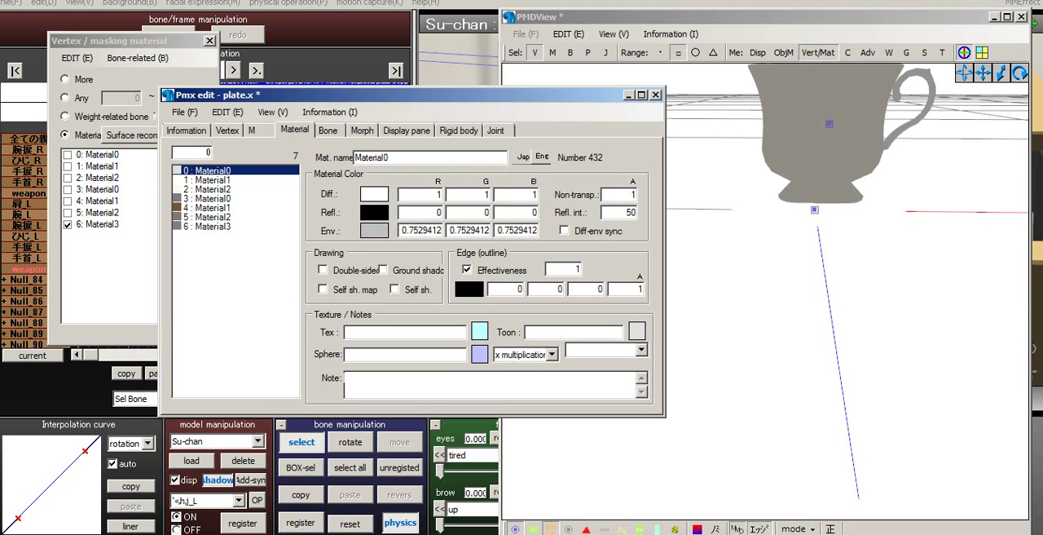
right_click_drag(758, 310, 811, 334)
left_click(375, 95)
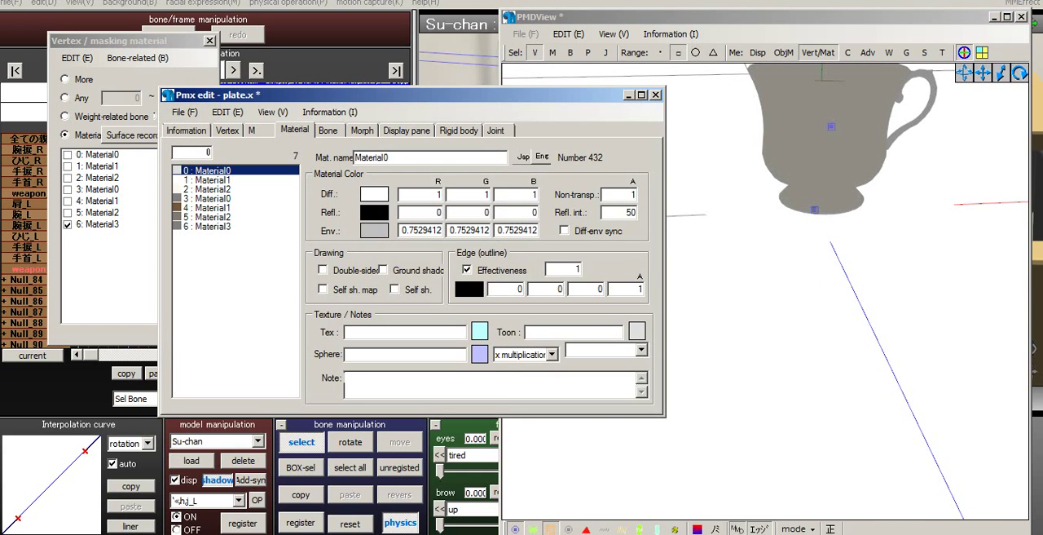
left_click(209, 180)
left_click(467, 270)
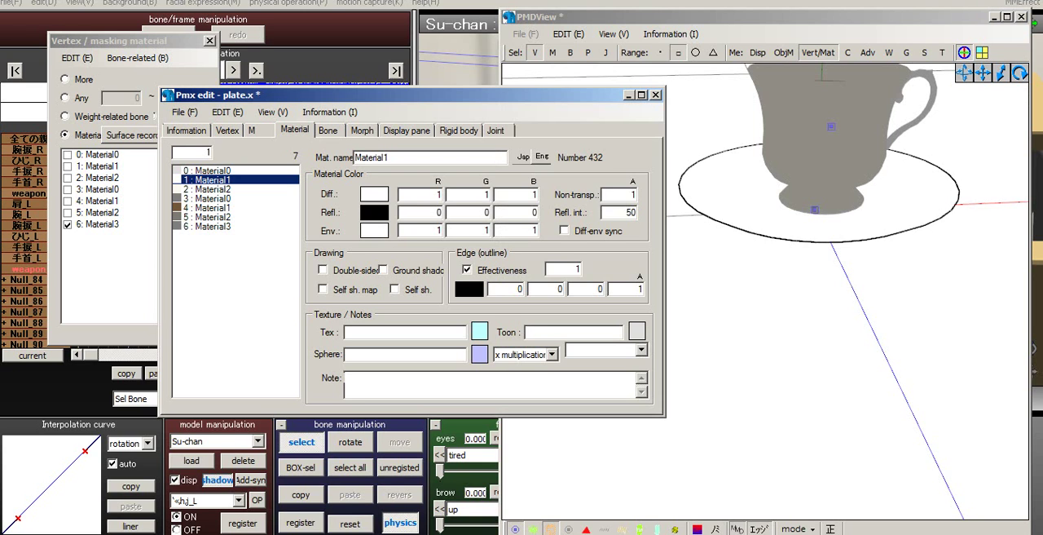
right_click_drag(803, 244, 815, 213)
middle_click_drag(815, 214, 731, 370)
scroll(731, 370, "up", 3)
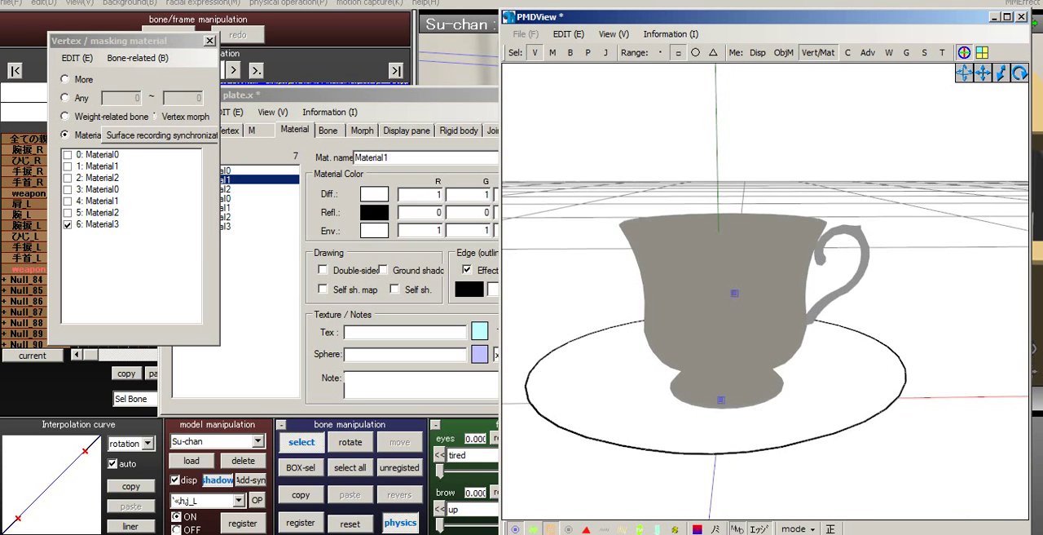
right_click_drag(731, 370, 787, 357)
left_click(245, 180)
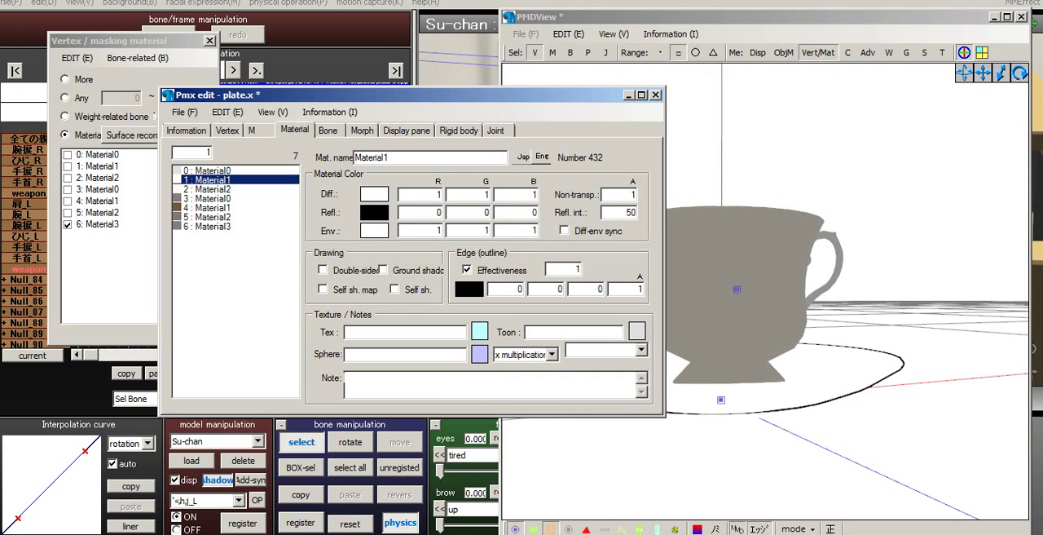
- Enable the edge outline for materials 2 through 6, covering the last plate material and all cup materials
left_click(245, 189)
left_click(467, 270)
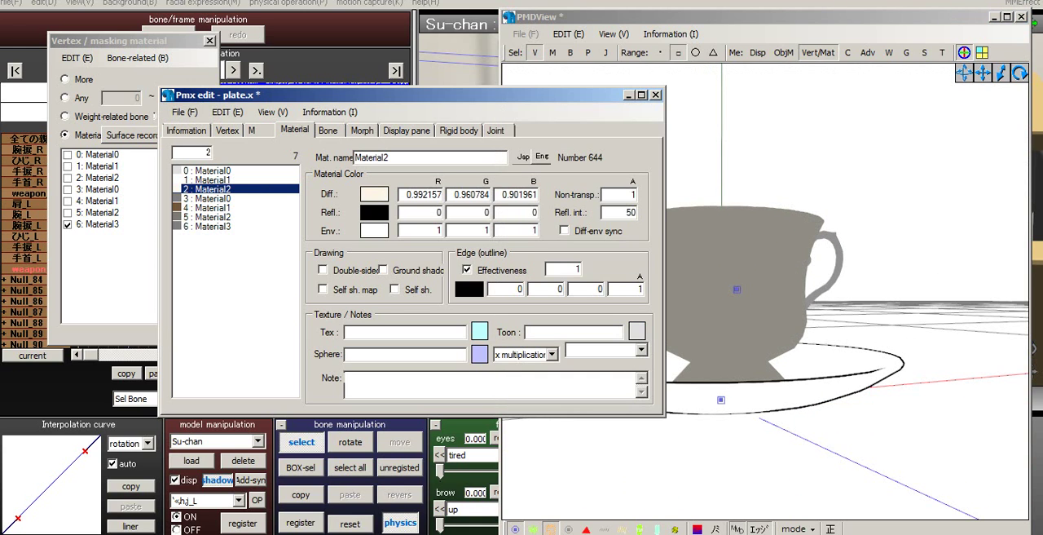
left_click(244, 198)
left_click(467, 270)
left_click(244, 207)
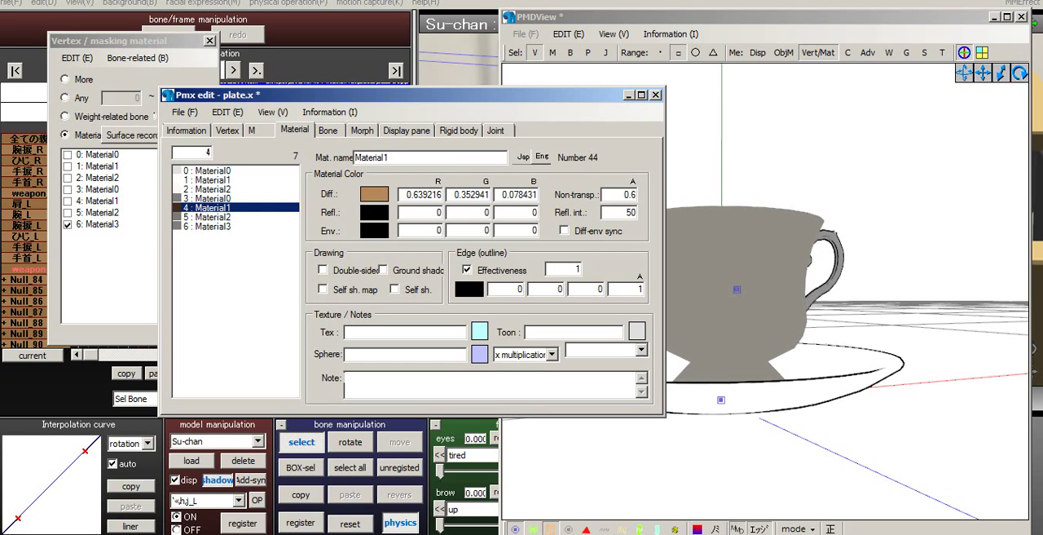
left_click(245, 217)
left_click(467, 270)
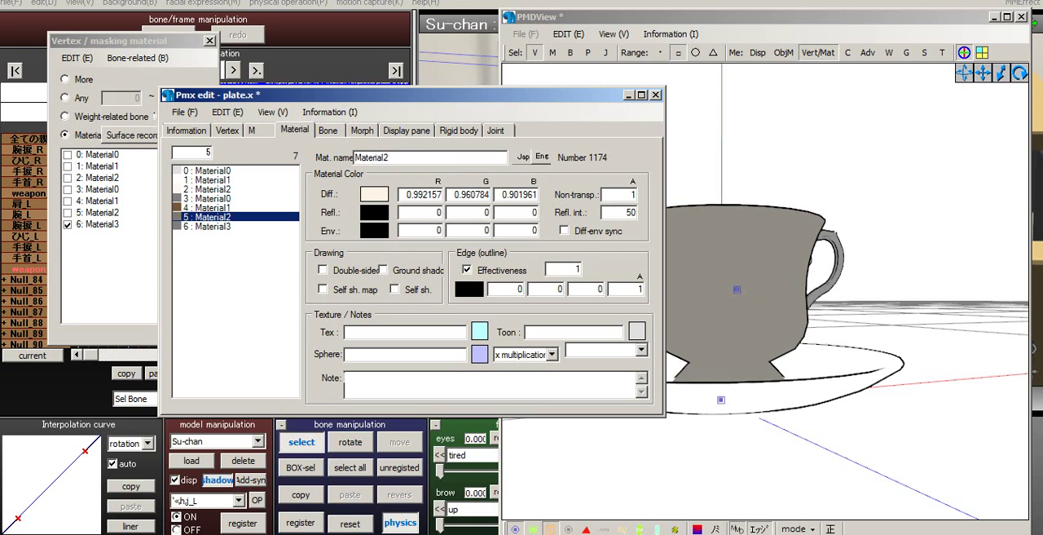
left_click(244, 225)
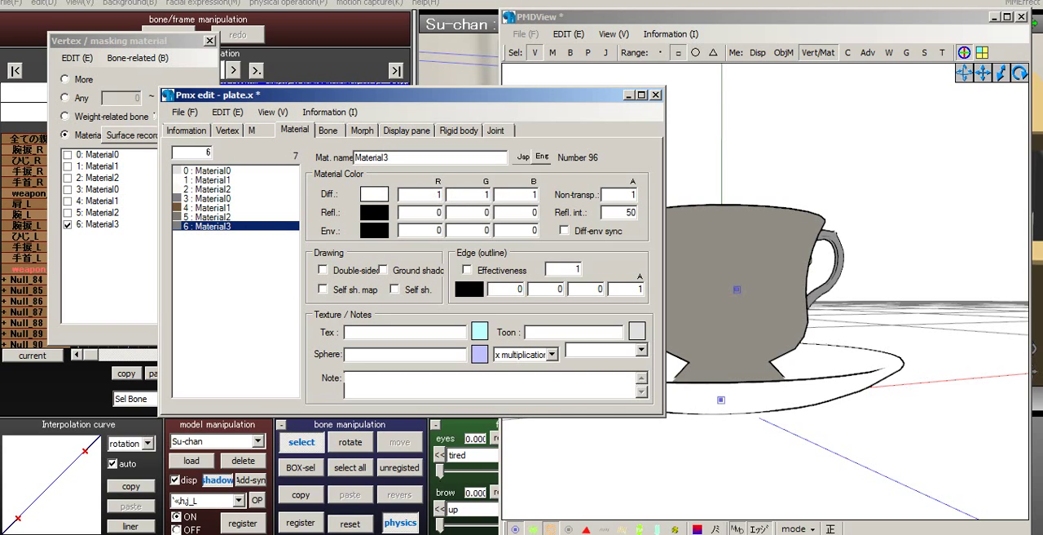
left_click(467, 269)
- Set the edge outline size of material 6 (Material3) to 0.5
double_click(576, 269)
key("BackSpace")
right_click_drag(783, 245, 746, 273)
scroll(749, 318, "down", 5)
scroll(737, 312, "up", 5)
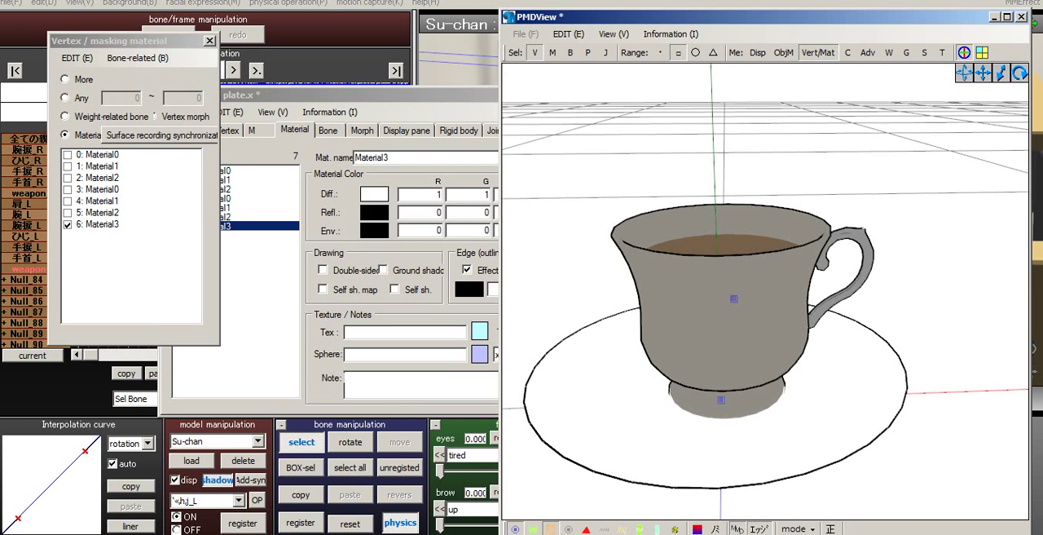
left_click(366, 95)
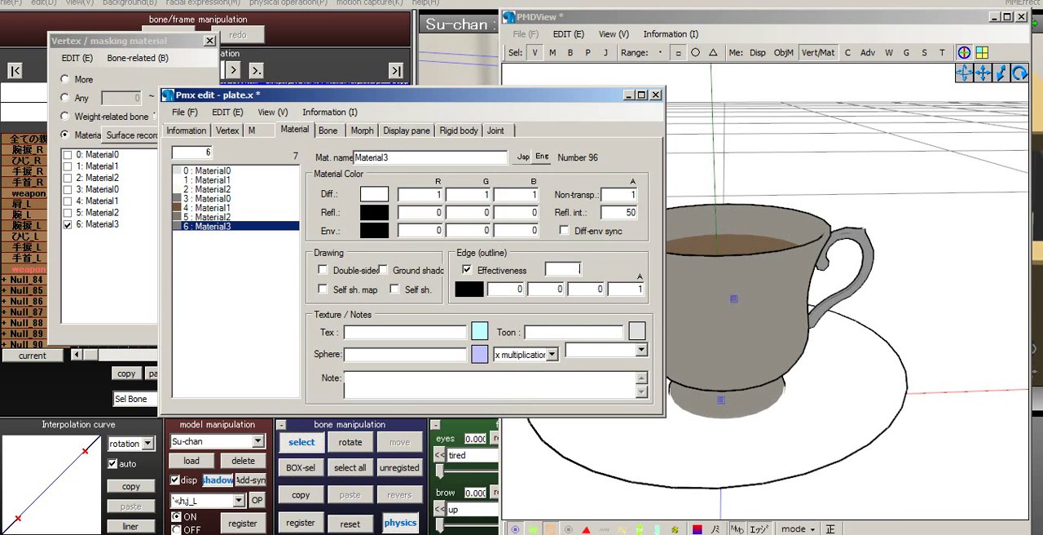
type(".5")
type("0")
key("Home")
key("shift+End")
- Copy the 0.5 edge size value of material 6 (Material3)
right_click(569, 268)
left_click(541, 308)
left_click(468, 289)
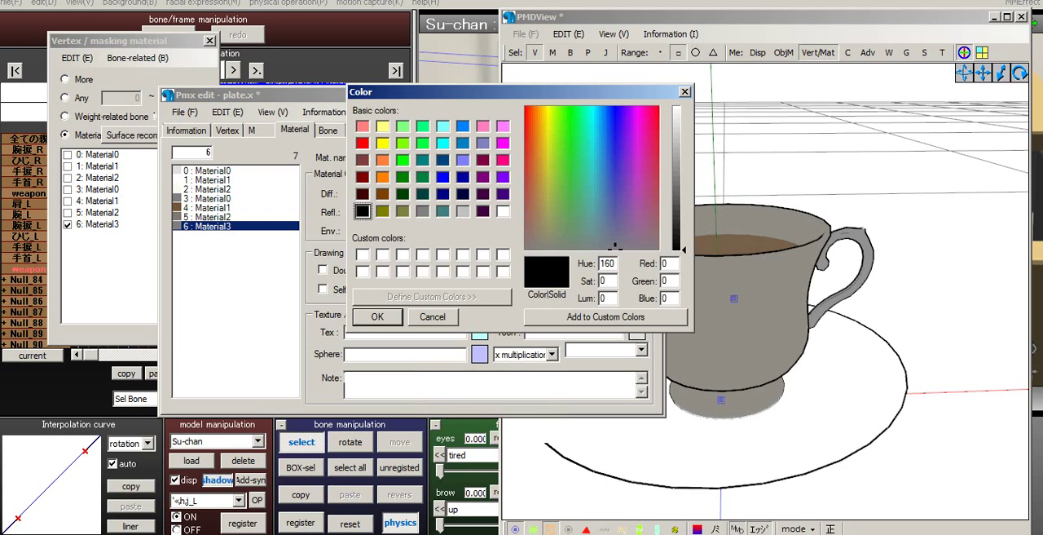
left_click(432, 317)
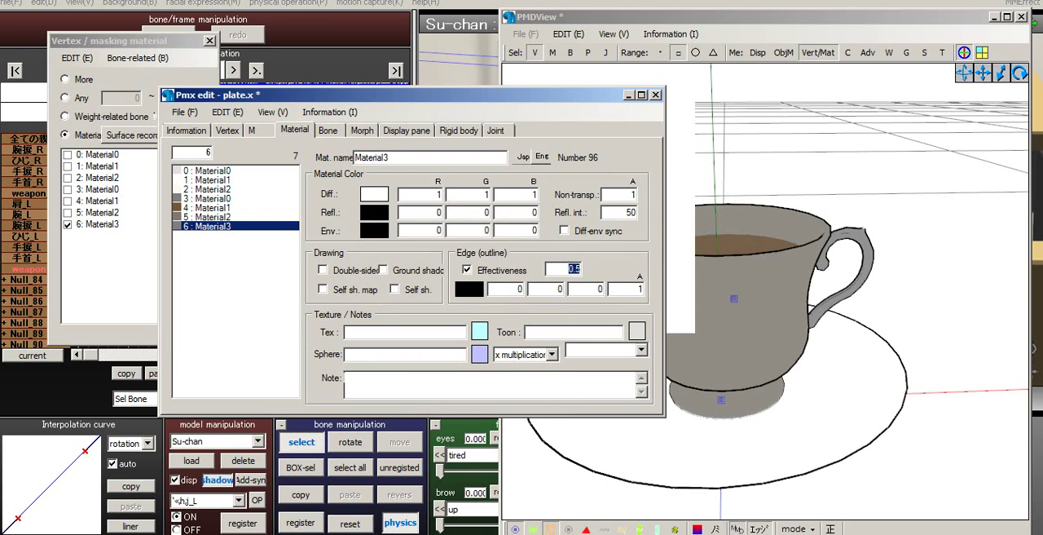
right_click(575, 271)
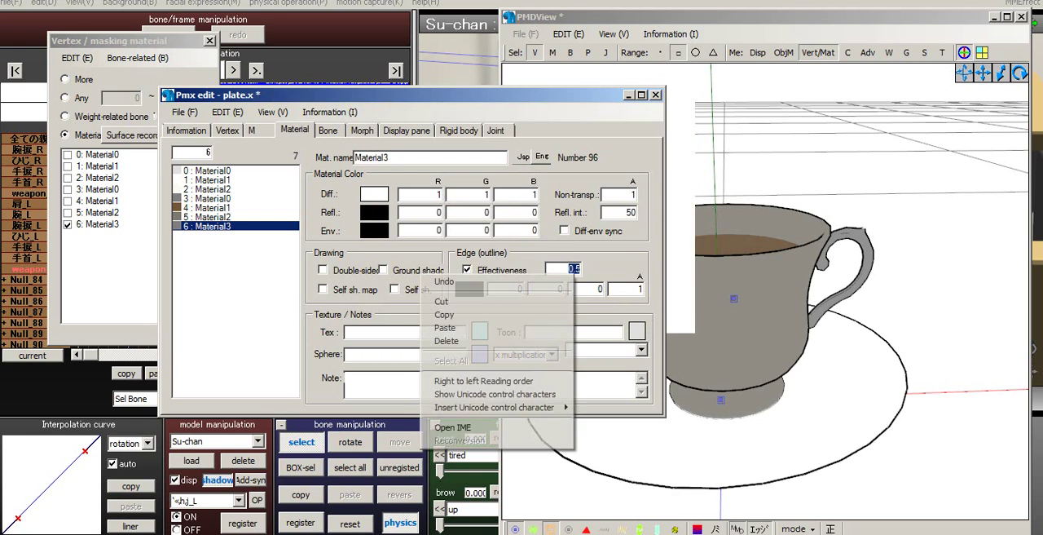
left_click(547, 315)
- Paste the copied 0.5 edge size into material 5 (Material2) and material 4 (Material1)
left_click(213, 217)
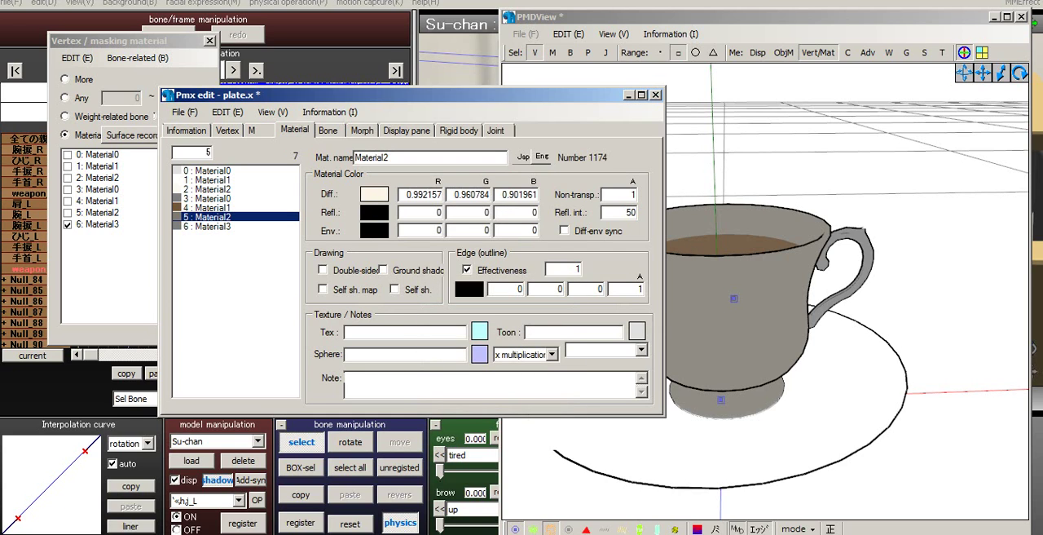
double_click(577, 269)
right_click(570, 269)
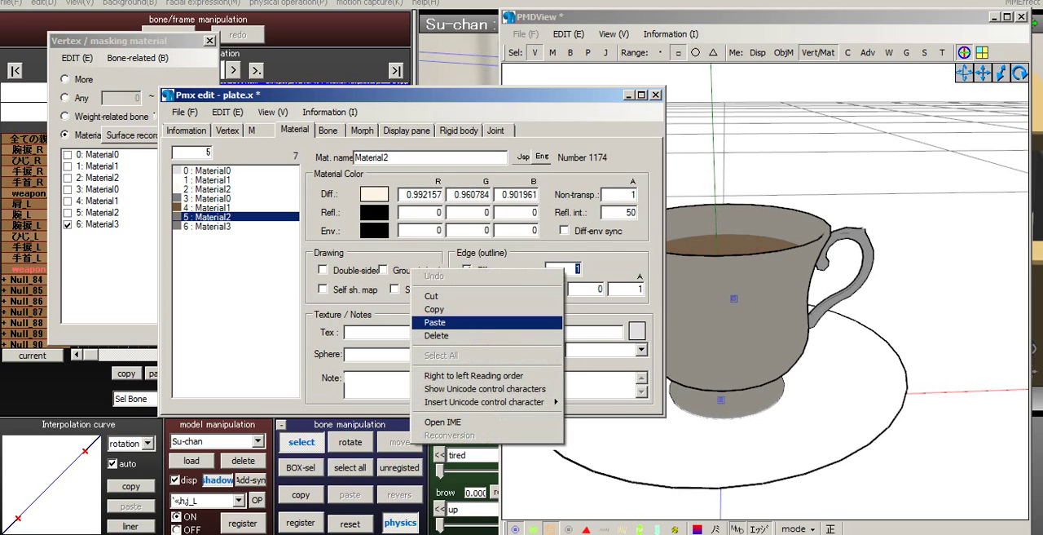
left_click(465, 321)
left_click(213, 208)
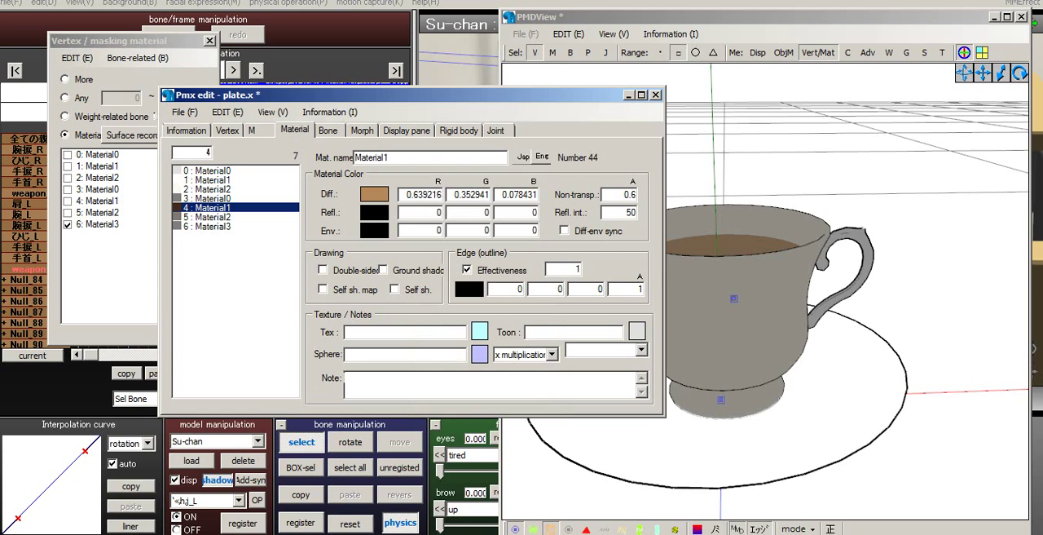
double_click(577, 269)
right_click(575, 269)
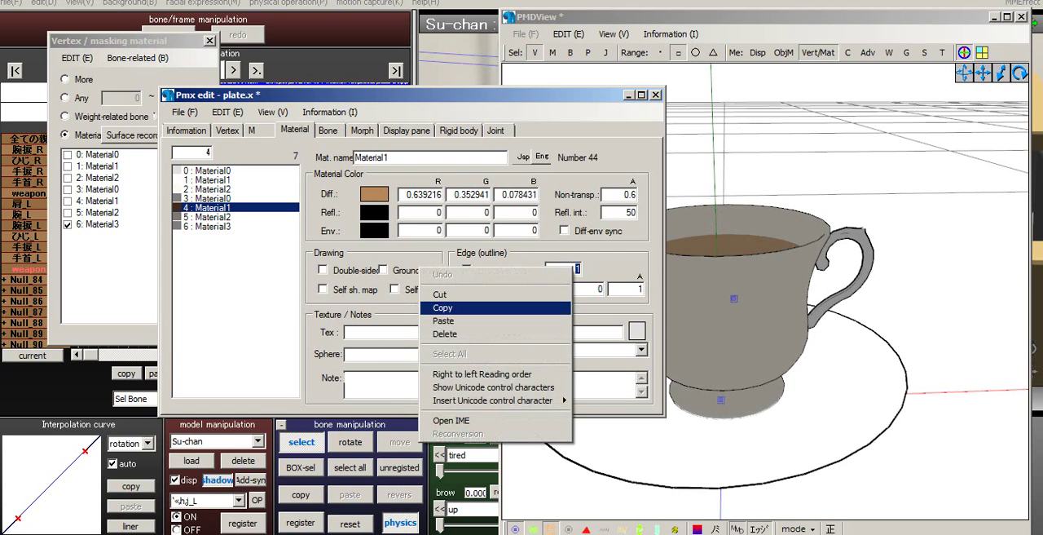
left_click(489, 321)
- Paste the copied 0.5 edge size into material 3 (Material0) and material 2 (Material2)
left_click(212, 198)
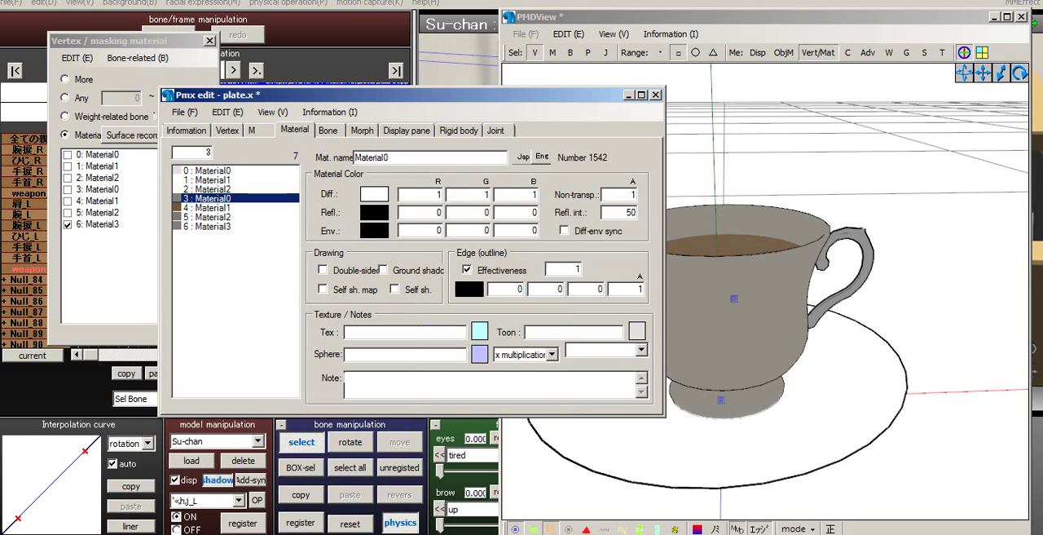
double_click(577, 269)
right_click(576, 269)
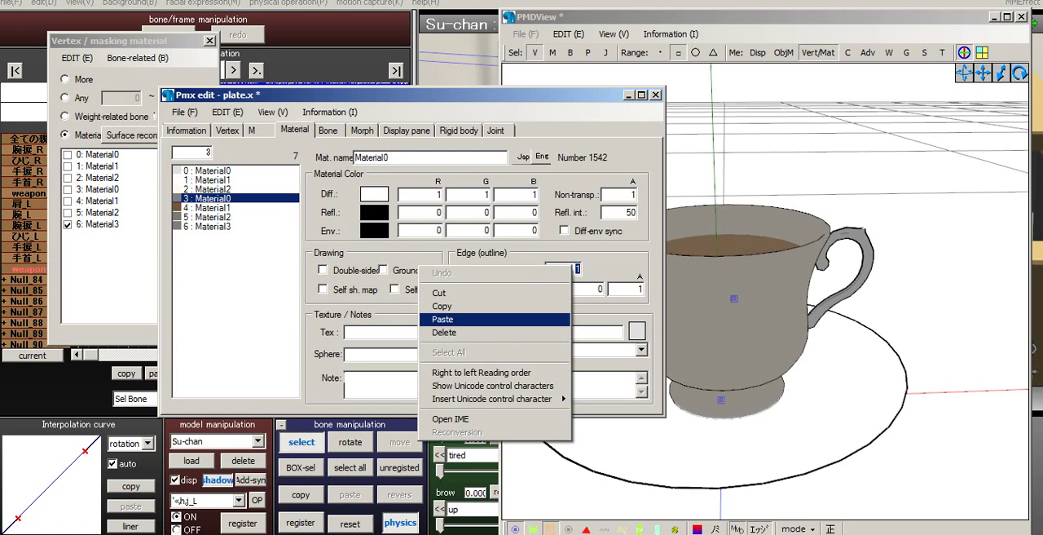
left_click(489, 321)
left_click(212, 189)
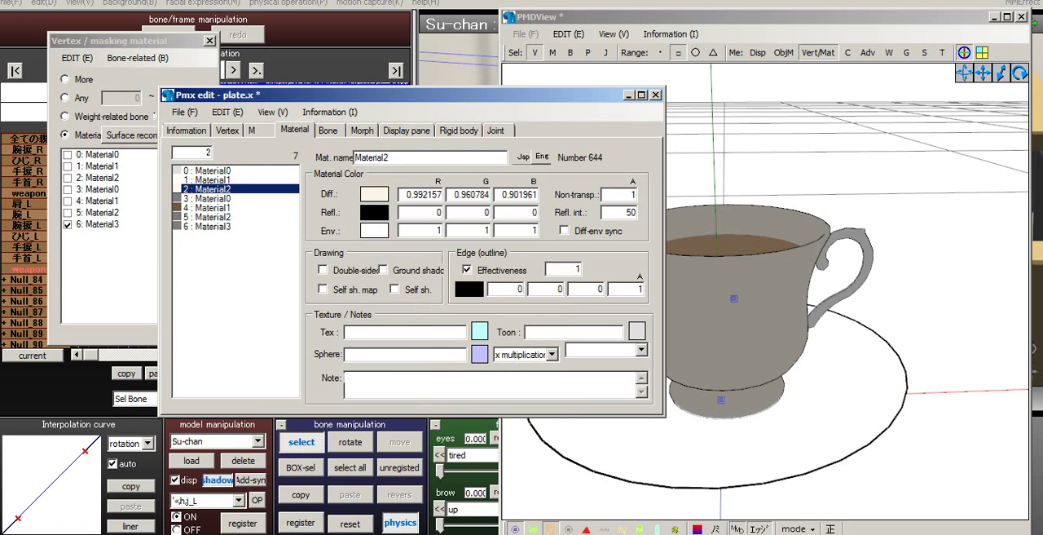
double_click(577, 268)
right_click(575, 269)
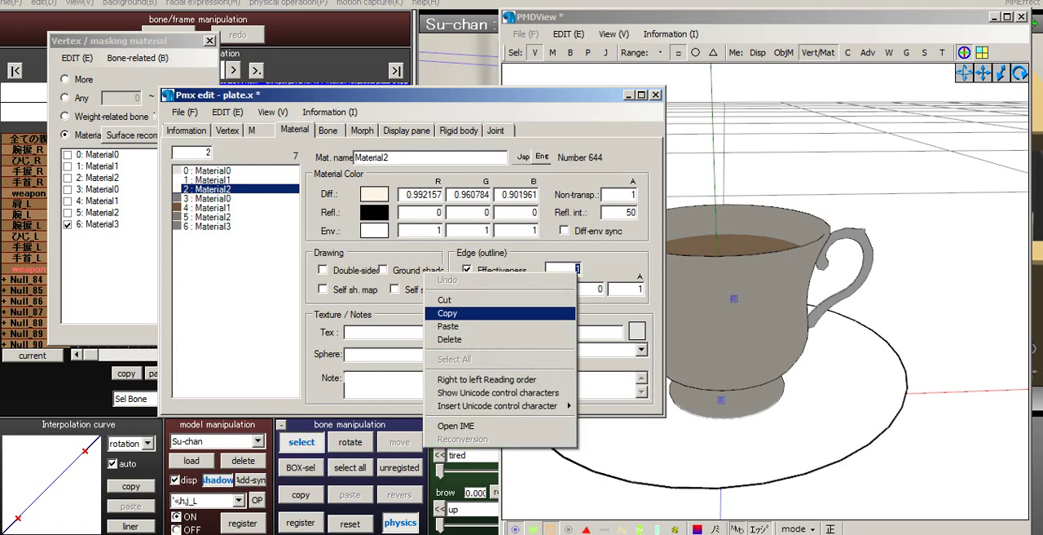
left_click(457, 326)
- Paste the copied 0.5 edge size into material 1 (Material1) and material 0 (Material0)
left_click(212, 180)
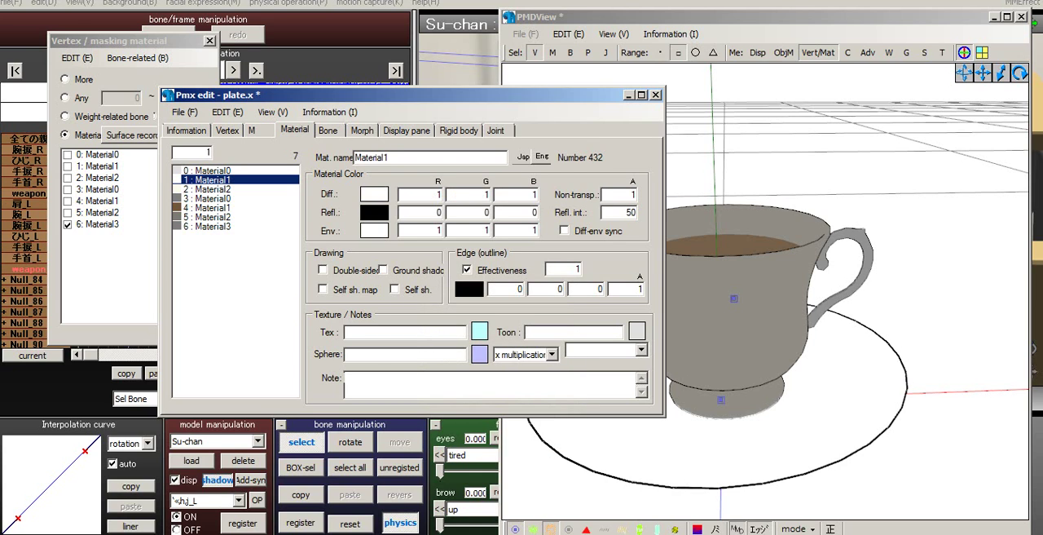
double_click(577, 269)
right_click(577, 269)
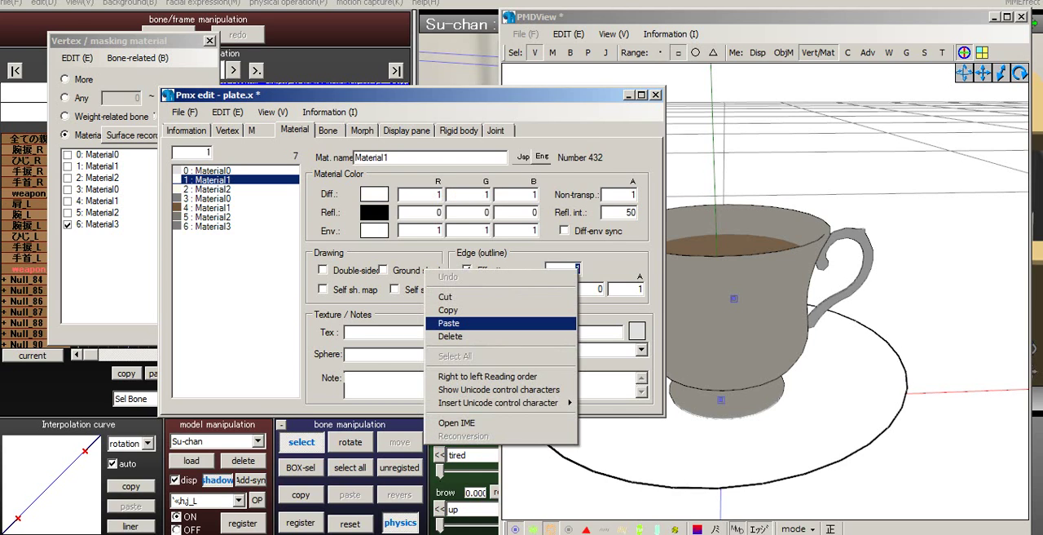
left_click(457, 323)
left_click(208, 170)
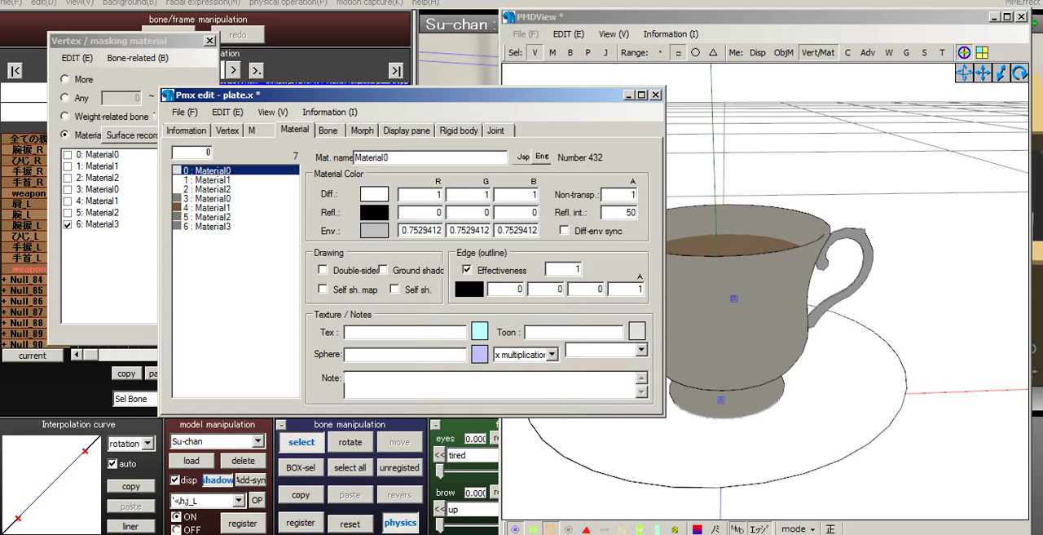
double_click(577, 269)
right_click(577, 269)
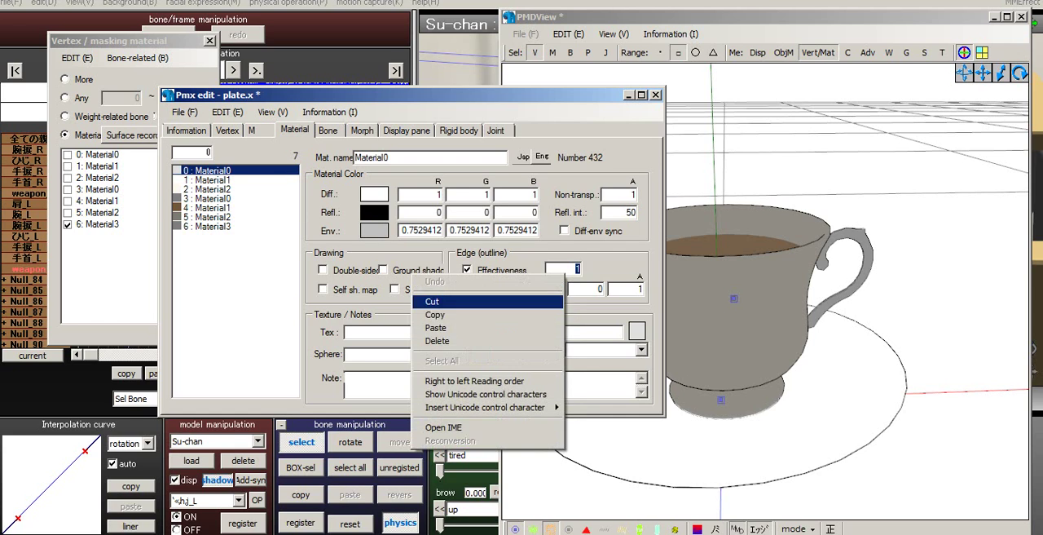
left_click(457, 328)
- Disable 6: Material3 in the material mask and toggle materials 0, 1 and 2 on and off to check them
left_click(69, 224)
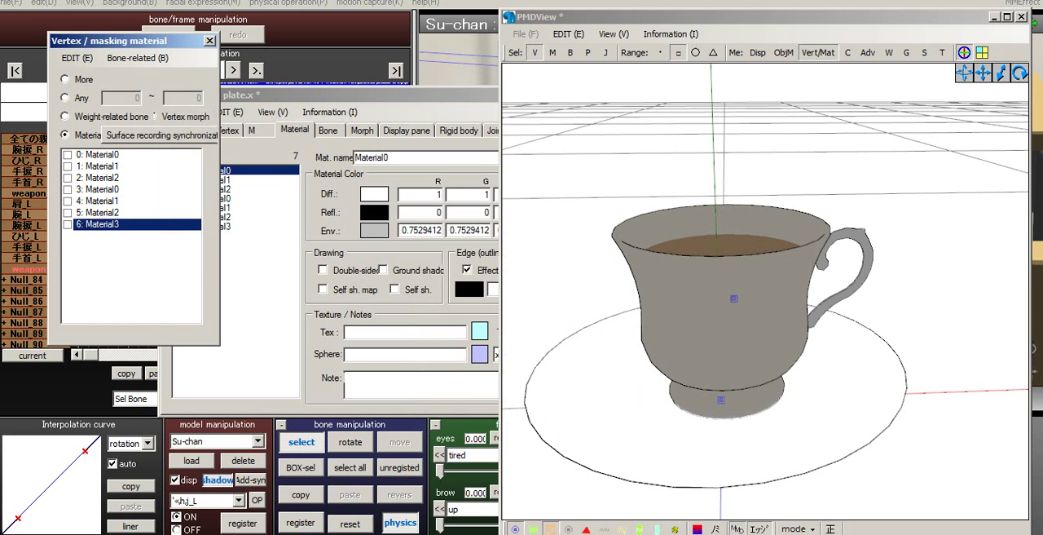
left_click(68, 155)
left_click(69, 155)
left_click(68, 178)
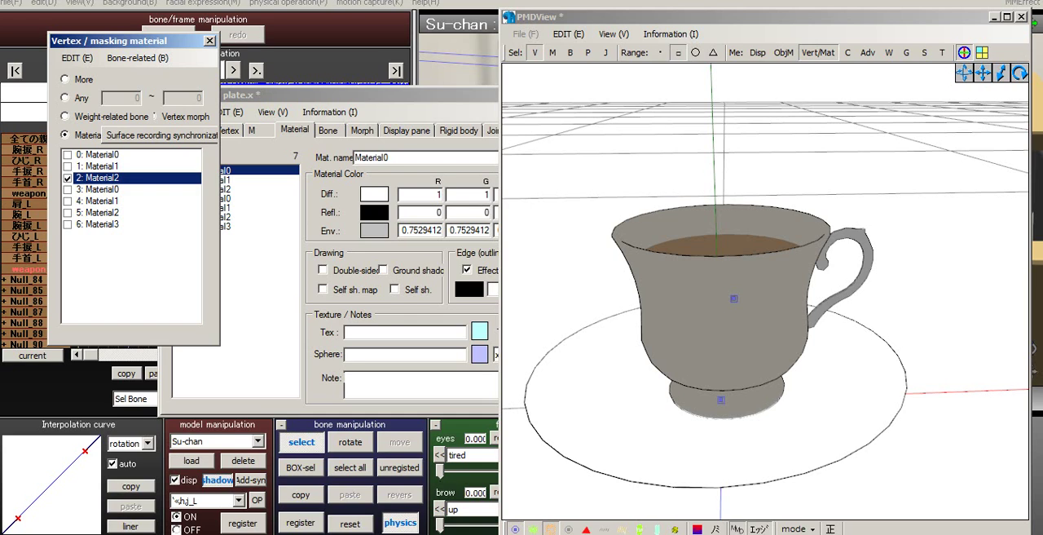
left_click(69, 178)
left_click(68, 166)
double_click(68, 178)
left_click(68, 166)
- Set the environment colour of material 1 (Material1) to light grey, RGB 192, 192, 192
left_click(330, 97)
left_click(209, 180)
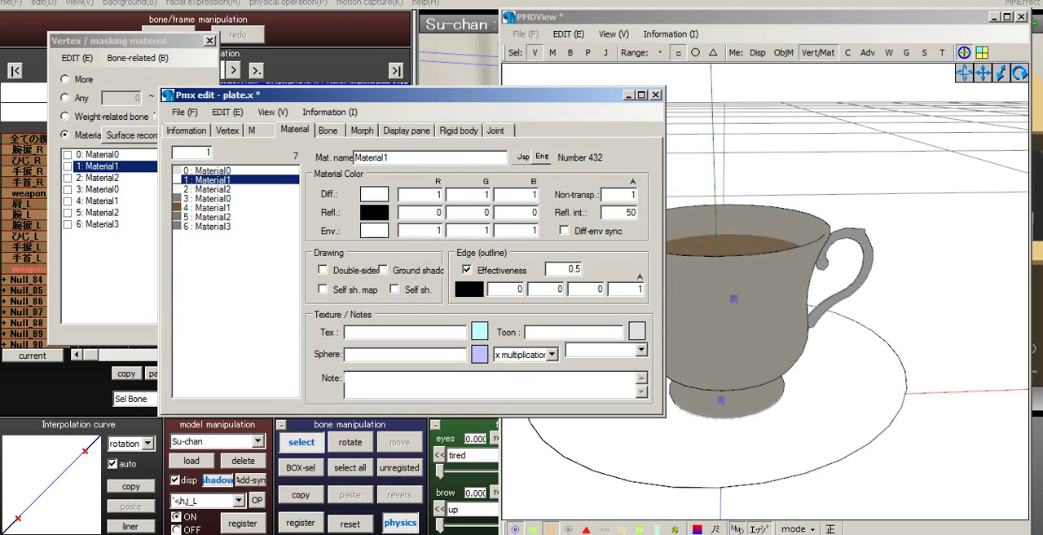
left_click(374, 231)
left_click(463, 211)
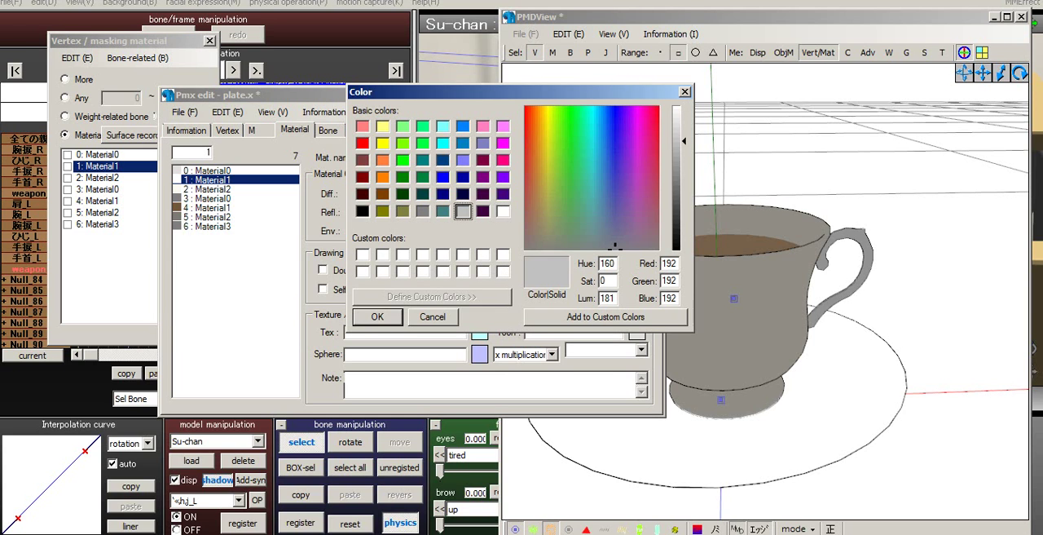
left_click(377, 317)
- Try light grey (RGB 192, 192, 192) and black as the environment colour of material 2 (Material2)
left_click(209, 189)
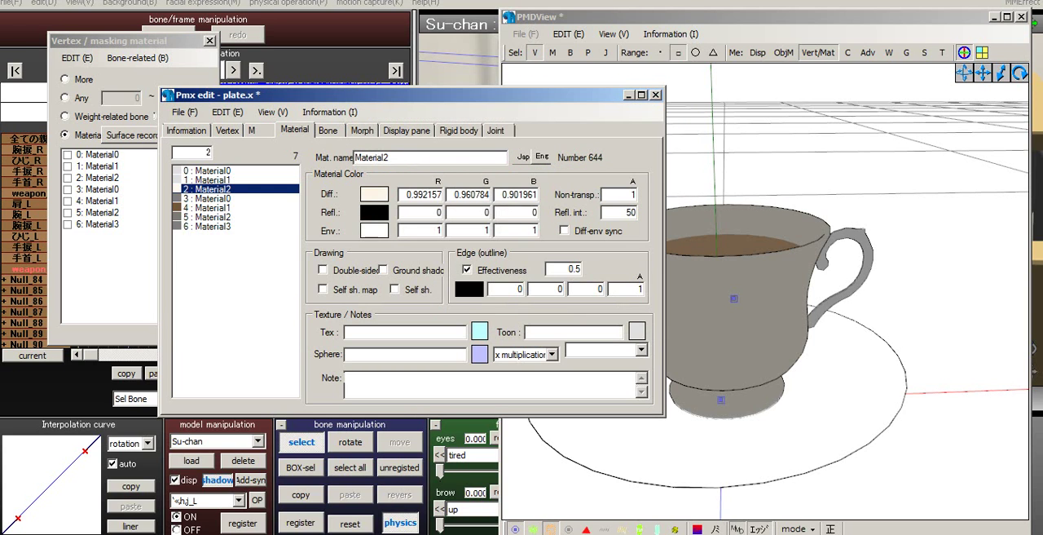
left_click(375, 231)
left_click(463, 211)
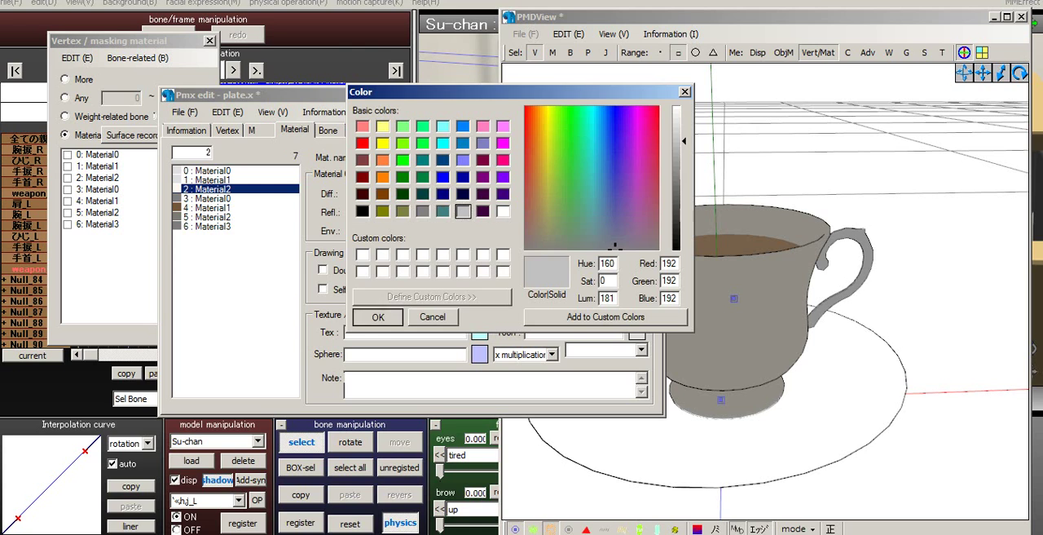
left_click(377, 317)
left_click(375, 230)
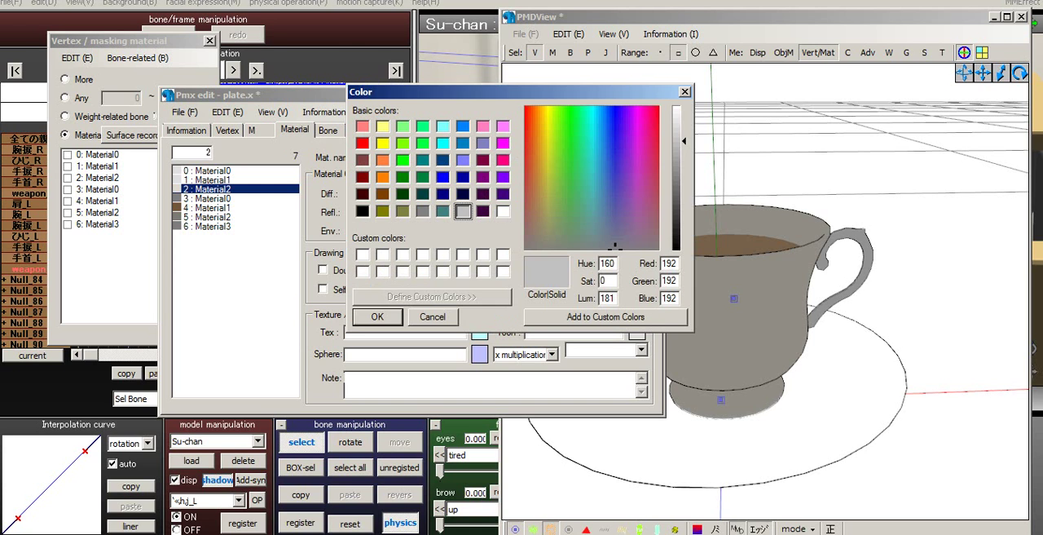
left_click(363, 211)
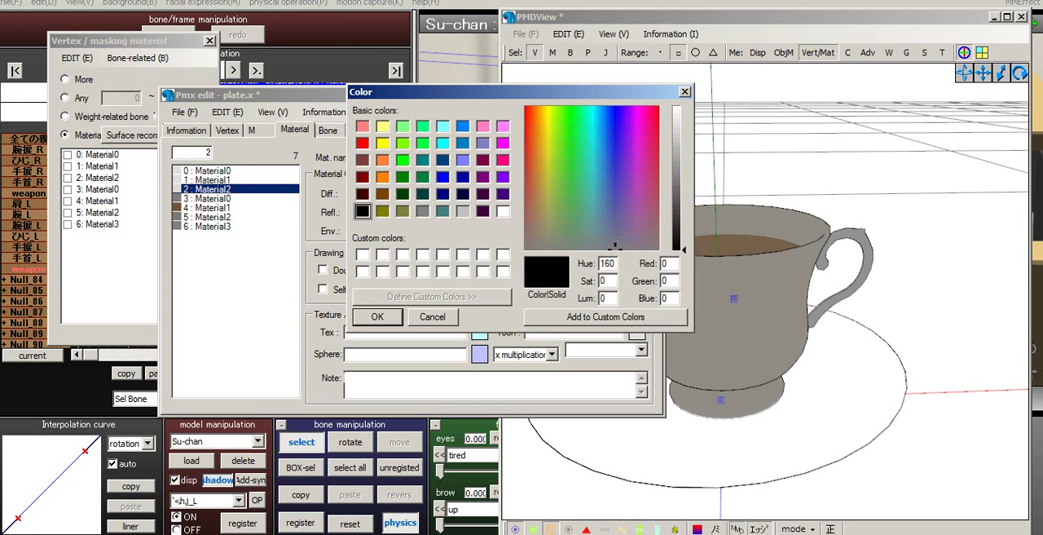
left_click(377, 317)
right_click_drag(635, 342, 734, 314)
- Set the environment colour of material 2 (Material2) to dark grey, 0.2 for red, green and blue
left_click(375, 230)
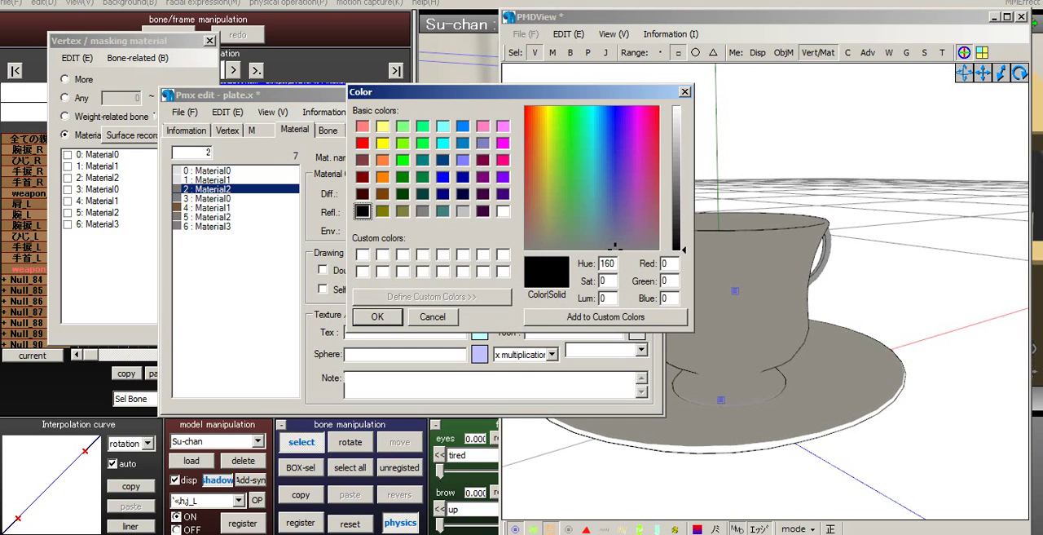
left_click_drag(684, 251, 683, 221)
key("Return")
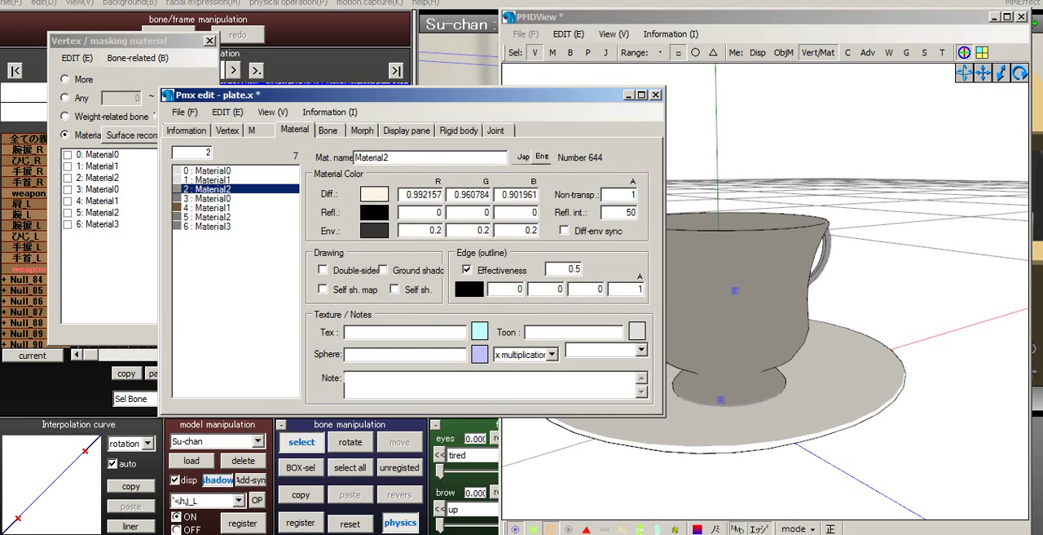
right_click_drag(815, 285, 705, 261)
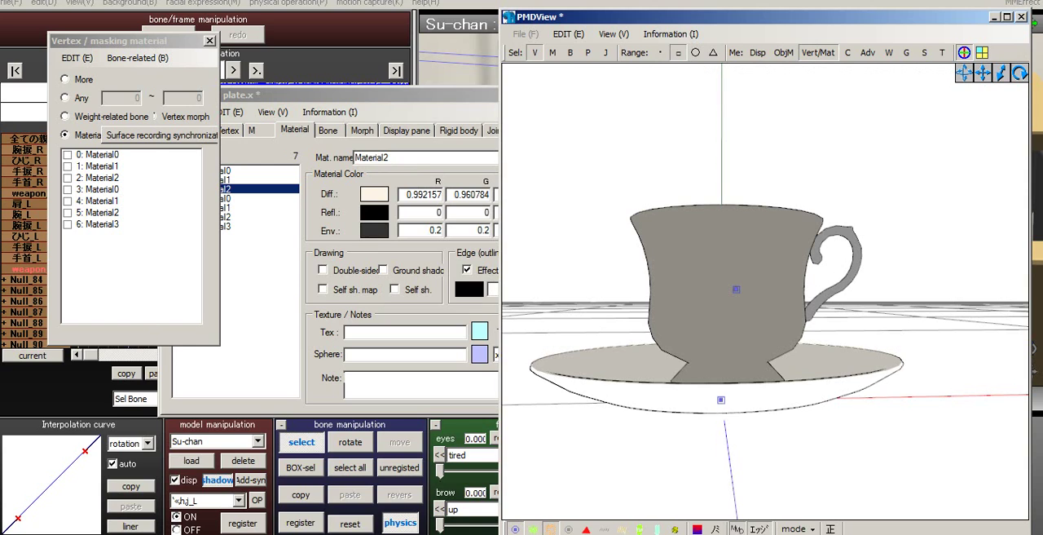
- Switch from vertex to bone selection and shift the cup's bone along the X axis to line up with the plate's bone
left_click(534, 52)
left_click(570, 53)
left_click(736, 290)
left_click_drag(822, 290, 805, 290)
right_click_drag(795, 298, 789, 433)
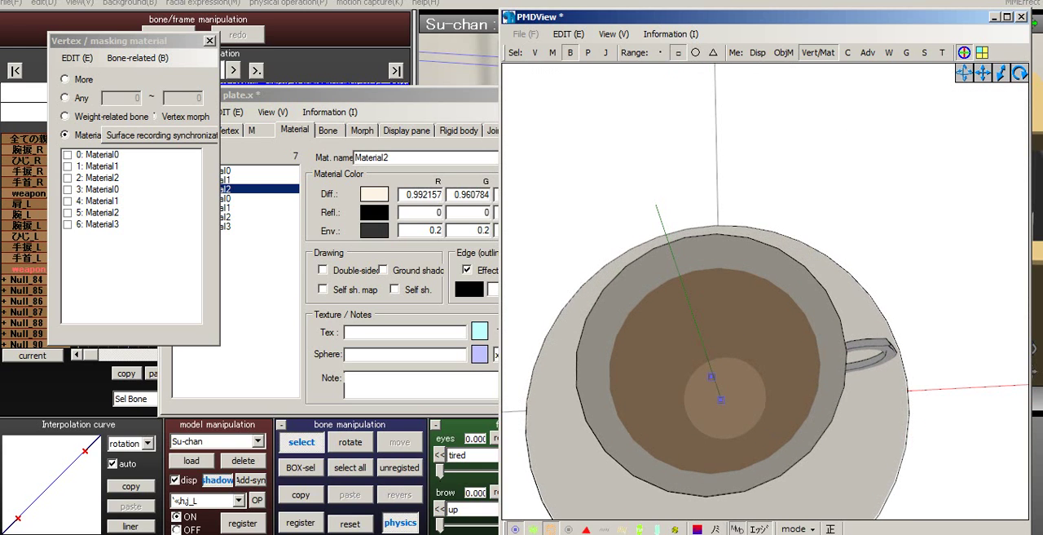
left_click_drag(800, 374, 806, 373)
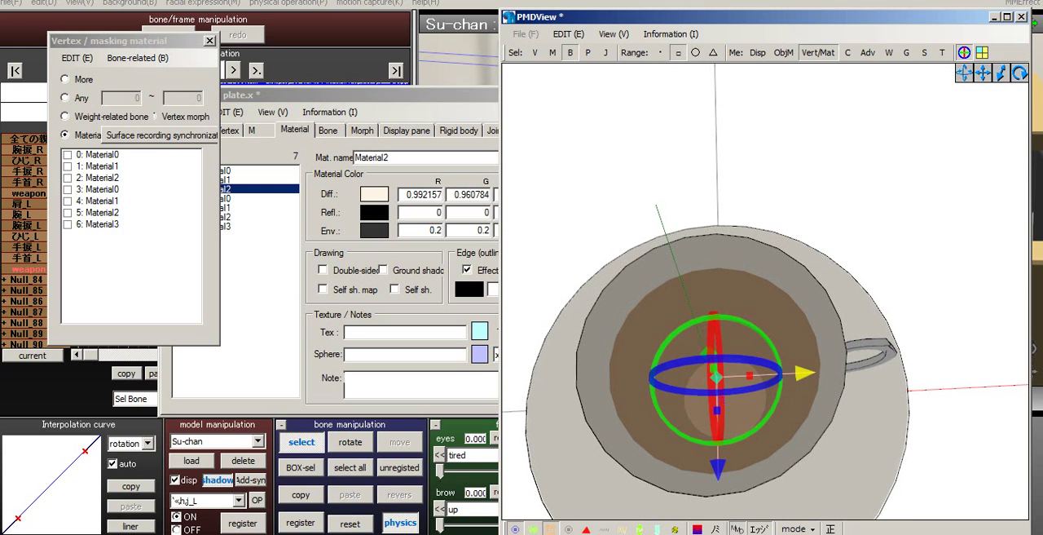
right_click_drag(803, 373, 803, 254)
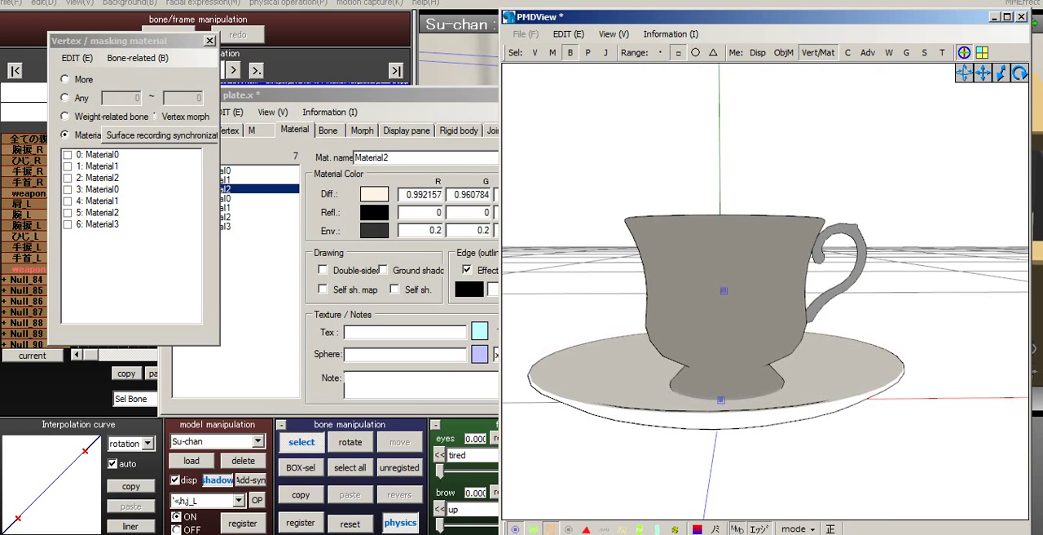
- Turn on vertex display and check which vertices belong to materials 0, 1 and 2 by unmasking them one after another
left_click(68, 154)
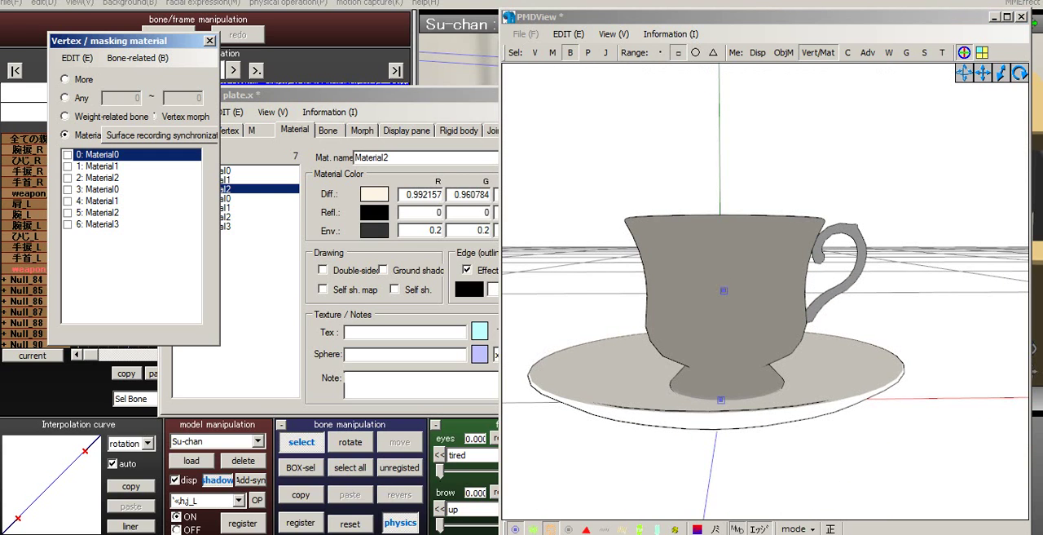
left_click(539, 528)
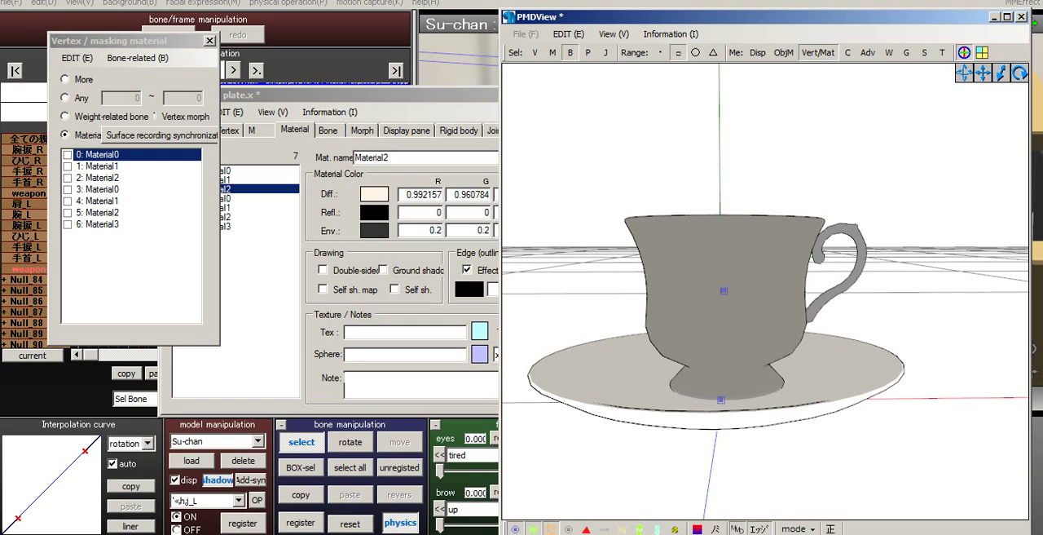
left_click_drag(652, 16, 652, 6)
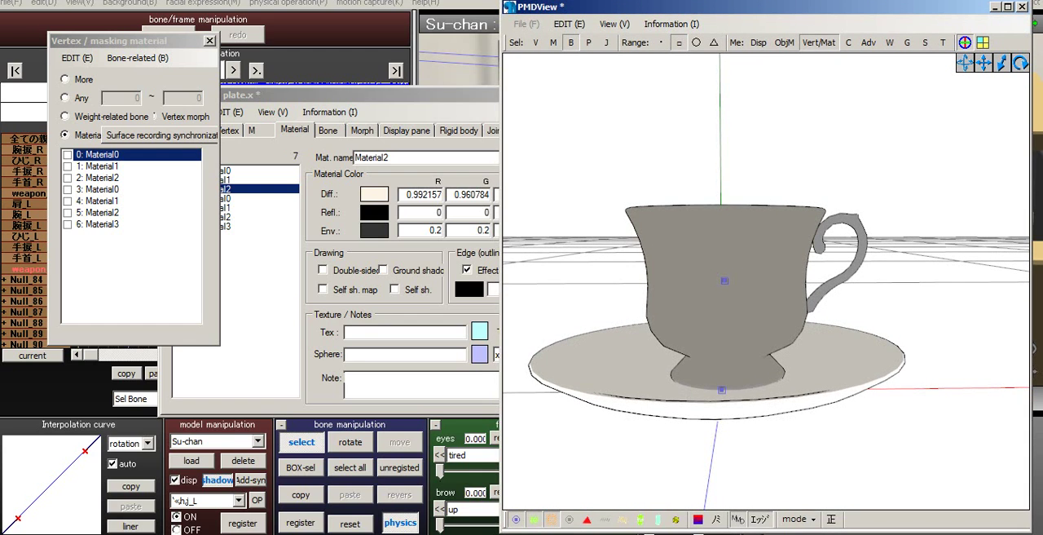
left_click(67, 154)
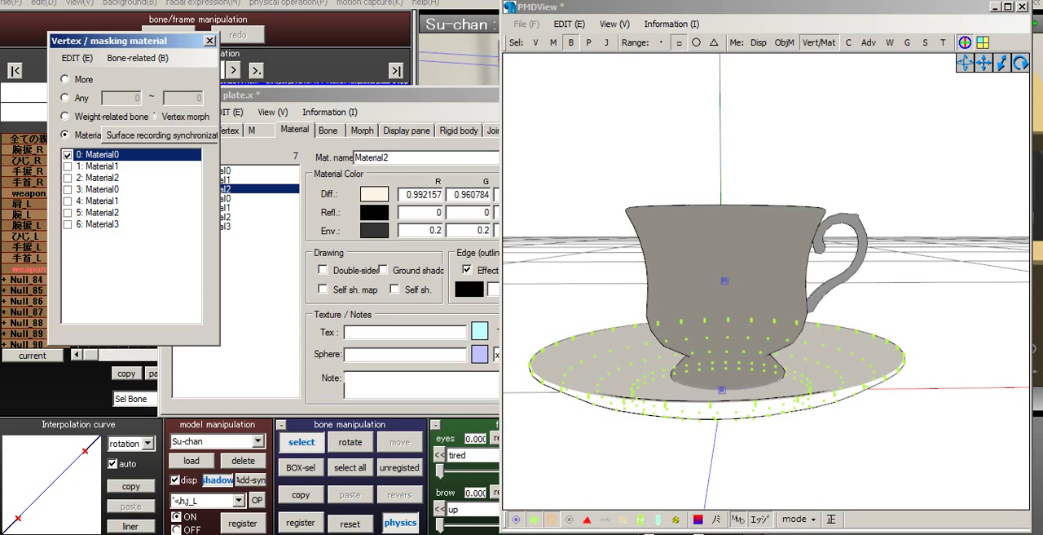
left_click(68, 155)
left_click(68, 166)
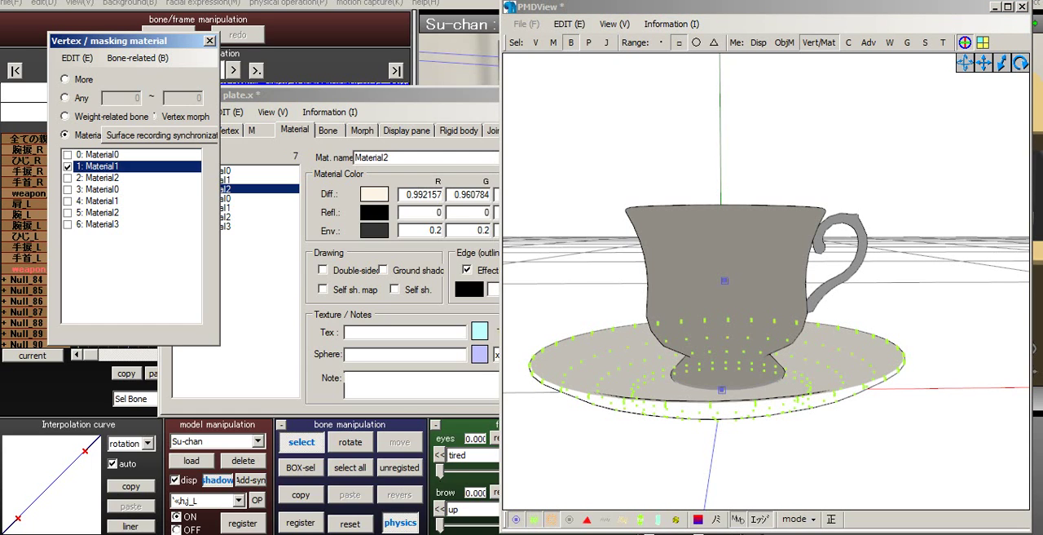
left_click(68, 166)
left_click(67, 177)
left_click(68, 178)
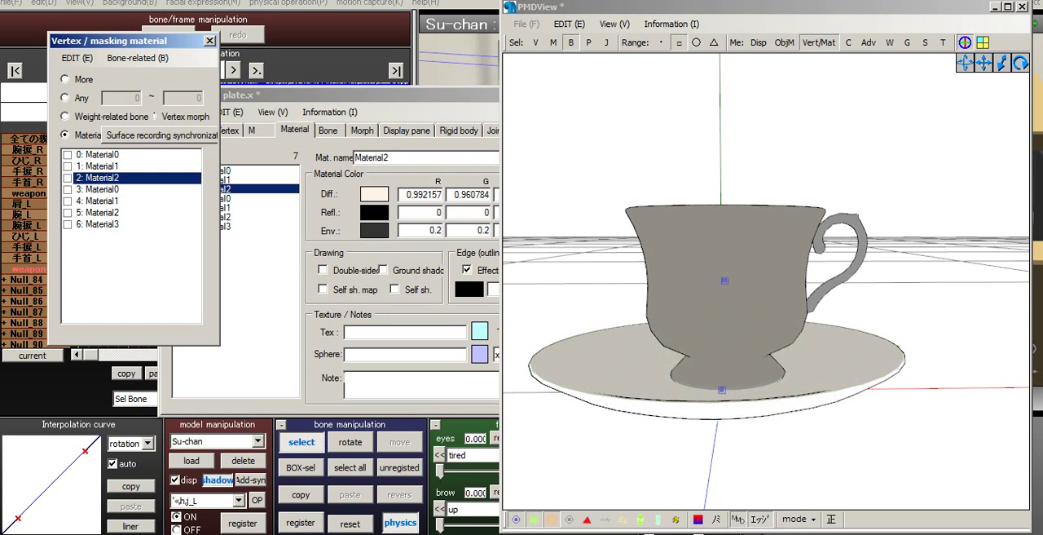
- Limit the displayed vertices to the cup's materials, numbers 3 to 6
left_click(68, 189)
left_click(68, 201)
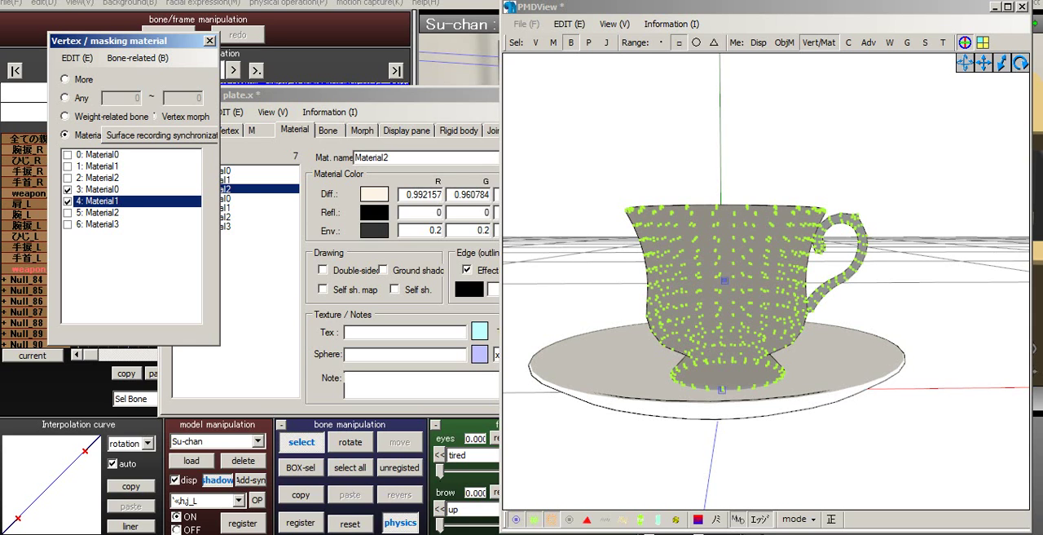
left_click(68, 212)
left_click(67, 224)
right_click_drag(734, 326, 746, 297)
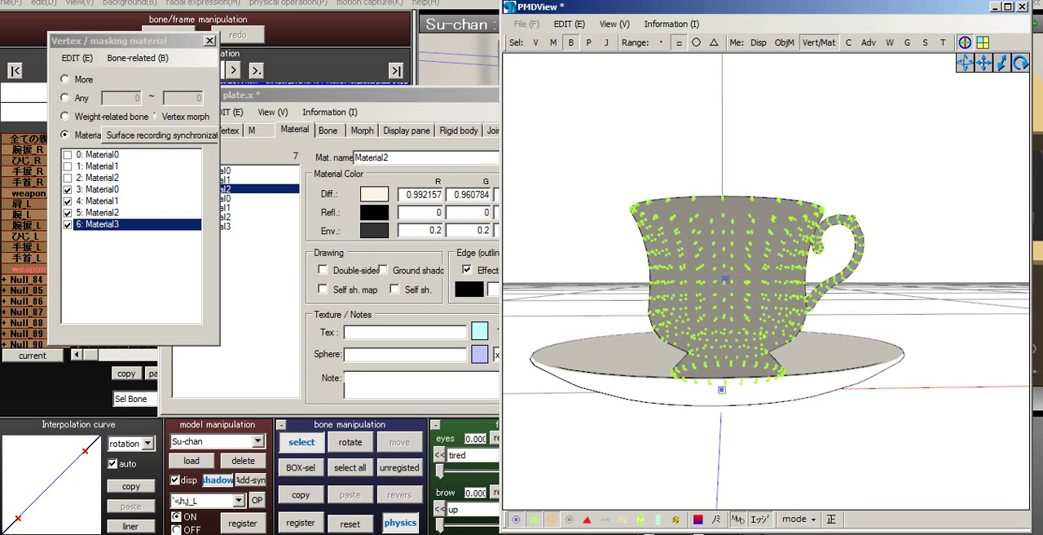
scroll(766, 282, "up", 5)
scroll(766, 282, "down", 6)
- Switch from bone to vertex selection and select all vertices of the cup
left_click_drag(648, 183, 882, 371)
left_click_drag(648, 371, 649, 372)
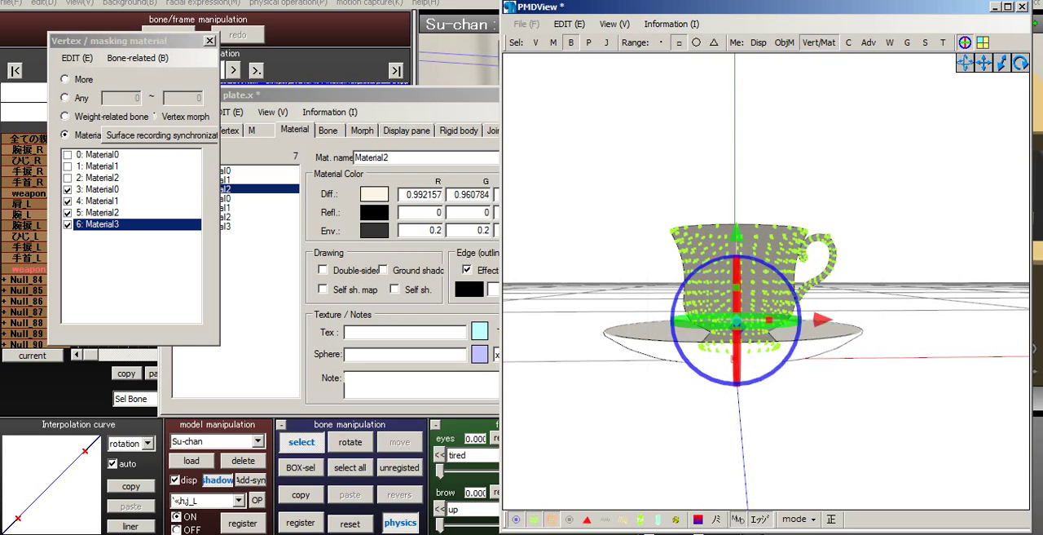
left_click(649, 373)
left_click(571, 42)
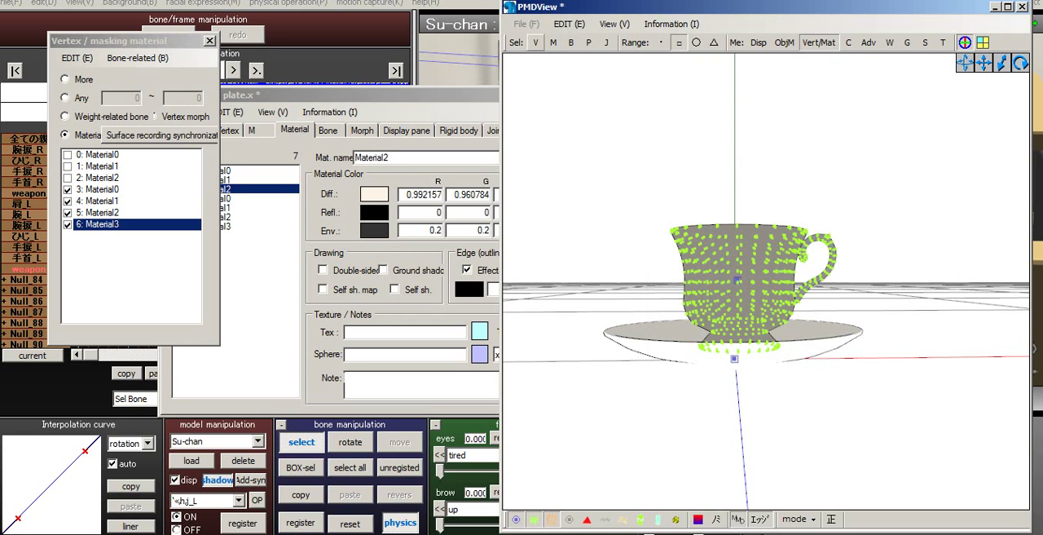
left_click(535, 42)
left_click_drag(629, 132, 893, 375)
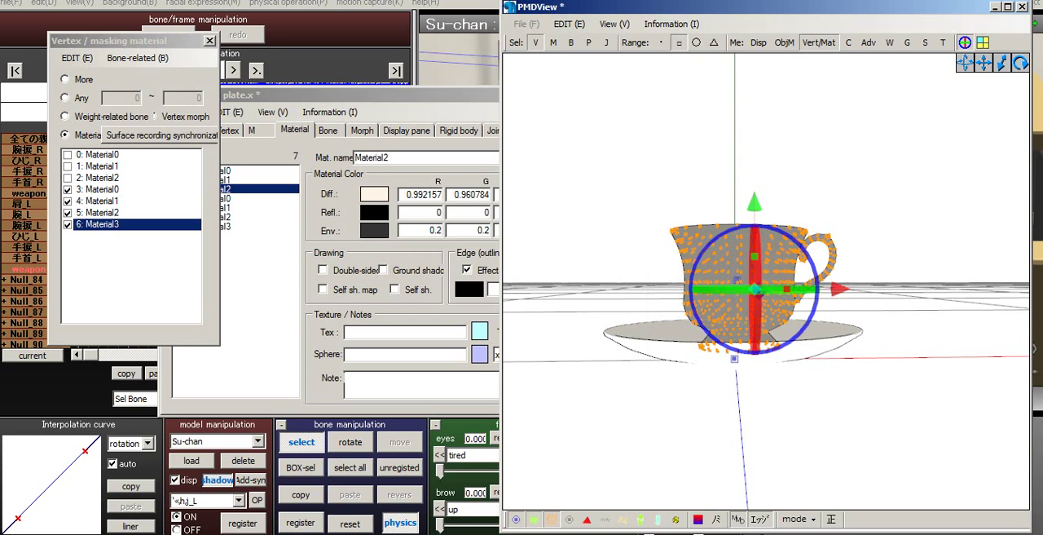
scroll(750, 292, "up", 3)
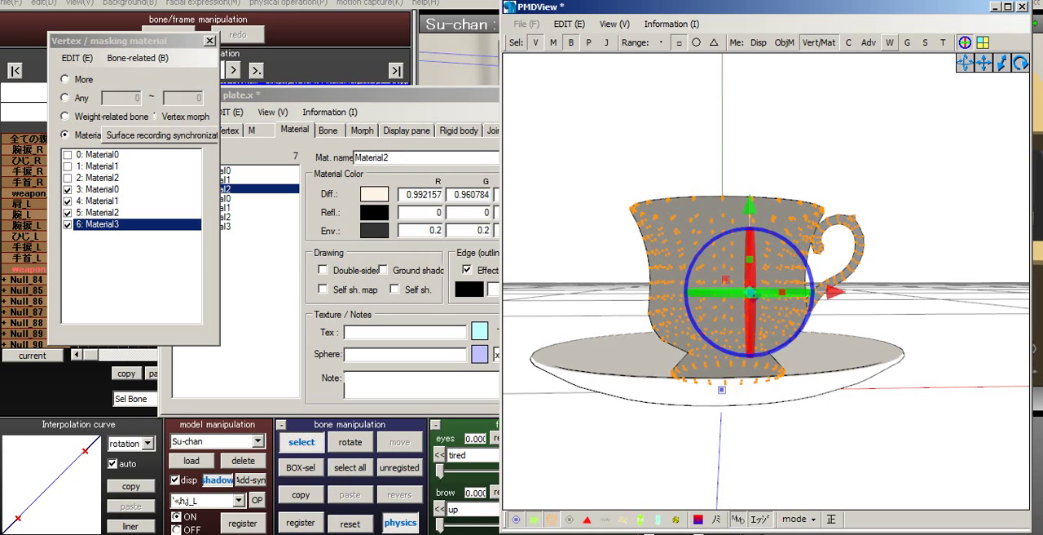
- Start weight drawing for the cup bone, inspect the weighting of the cup's vertices from several angles, and stop drawing
left_click(965, 42)
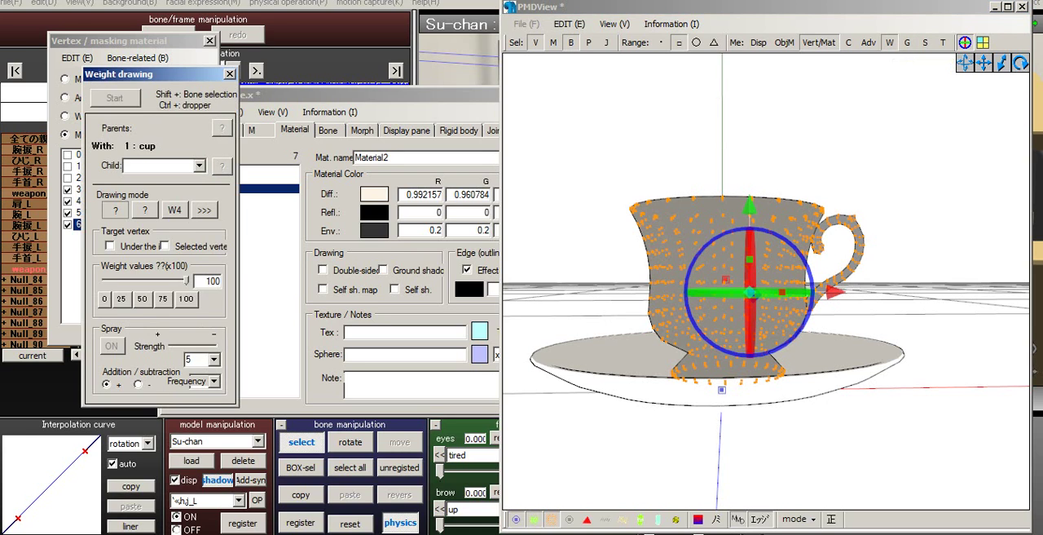
left_click(115, 98)
scroll(712, 242, "down", 5)
mouse_move(712, 242)
middle_mouse_down()
mouse_move(693, 223)
mouse_move(704, 234)
middle_mouse_up()
scroll(686, 225, "up", 5)
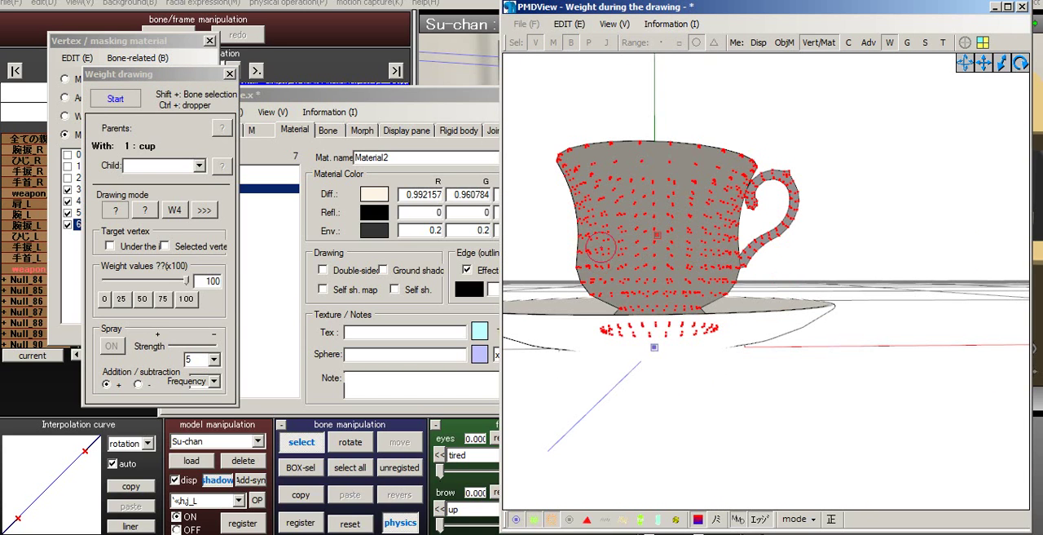
right_click_drag(781, 183, 787, 187)
scroll(787, 187, "down", 5)
scroll(698, 231, "up", 5)
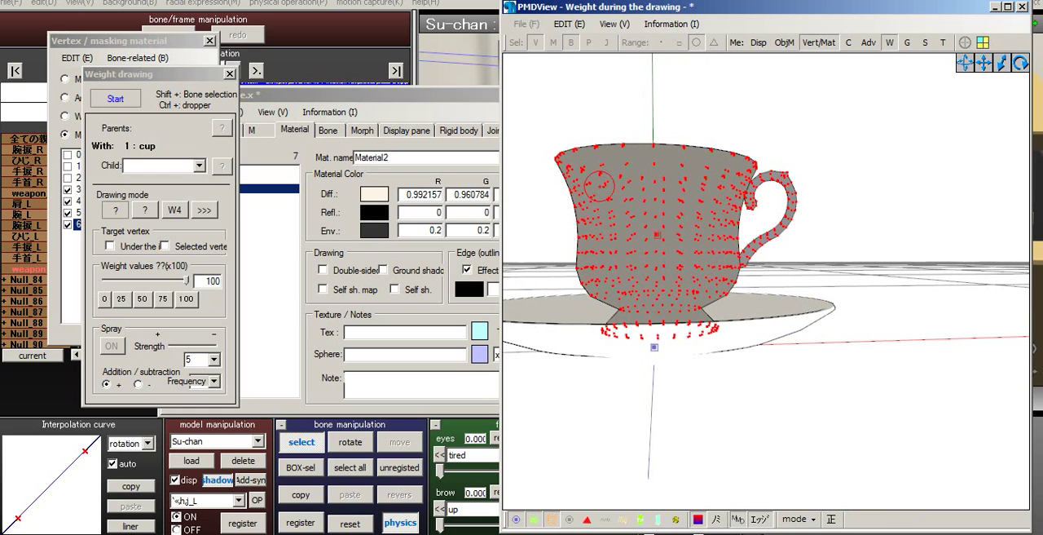
left_click(115, 99)
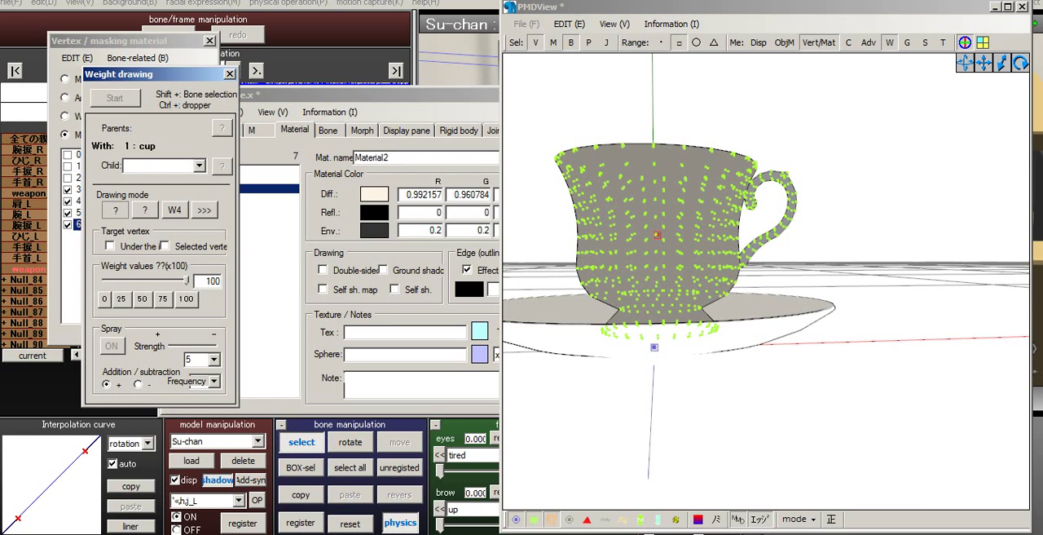
- Hide the vertices of cup materials 3 to 6 and show those of plate materials 0 to 2 instead
left_click_drag(155, 74, 263, 74)
left_click(68, 224)
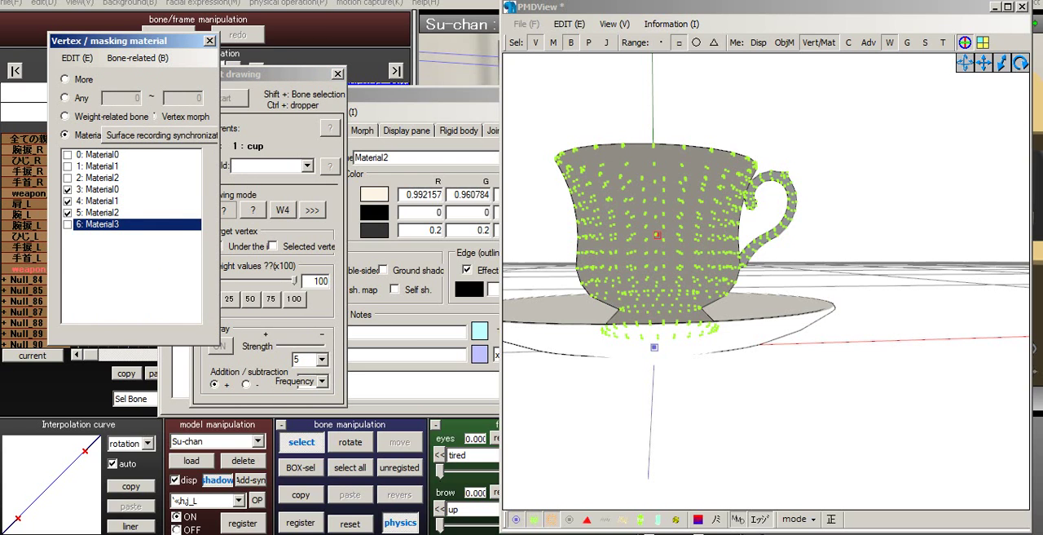
left_click(68, 213)
left_click(68, 201)
left_click(68, 189)
left_click(68, 178)
left_click(68, 167)
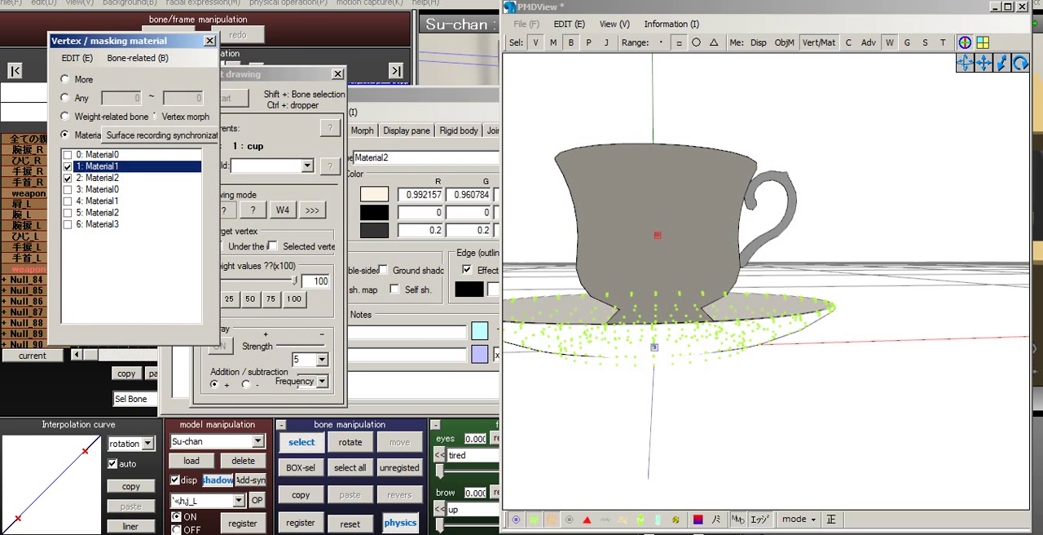
left_click(69, 154)
- Select the plate's vertices and inspect their weighting to the センター bone in weight drawing
middle_click_drag(830, 272, 875, 272)
scroll(875, 272, "down", 4)
left_click_drag(875, 272, 577, 376)
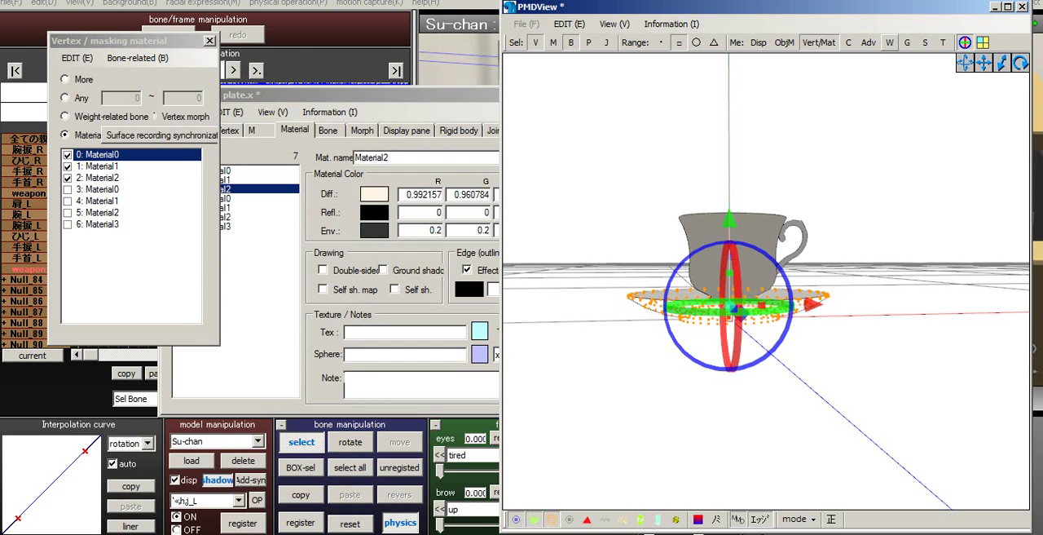
left_click(889, 42)
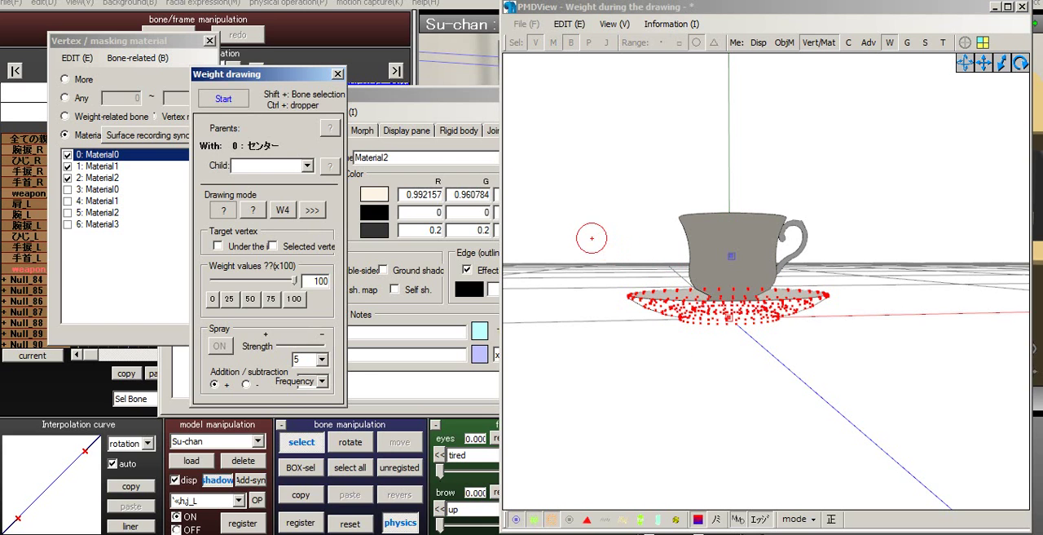
key("shift")
scroll(729, 281, "up", 5)
right_click_drag(766, 281, 775, 322)
scroll(766, 318, "down", 5)
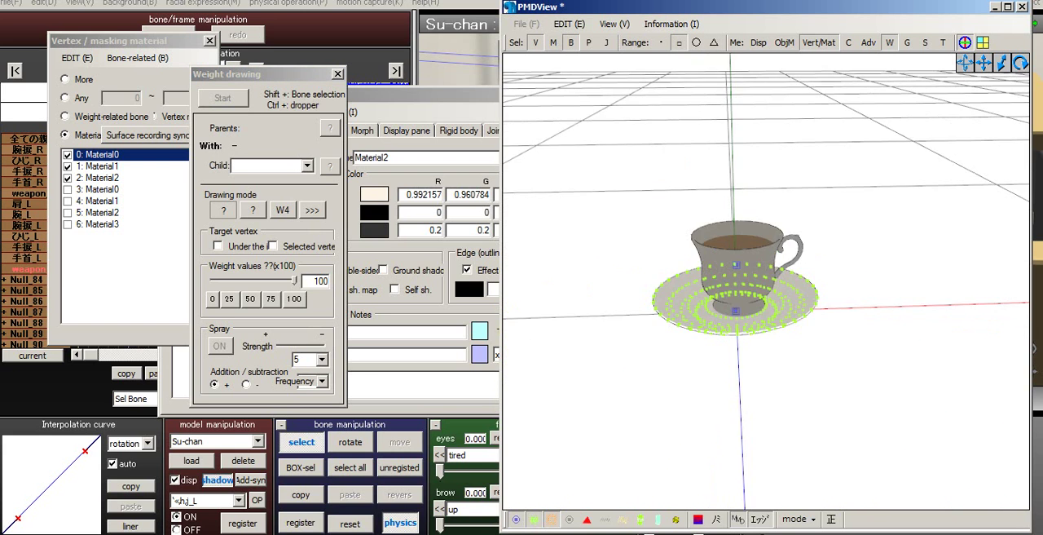
- Add an all-parents bone to the model and show its bone settings
left_click(424, 97)
left_click(228, 112)
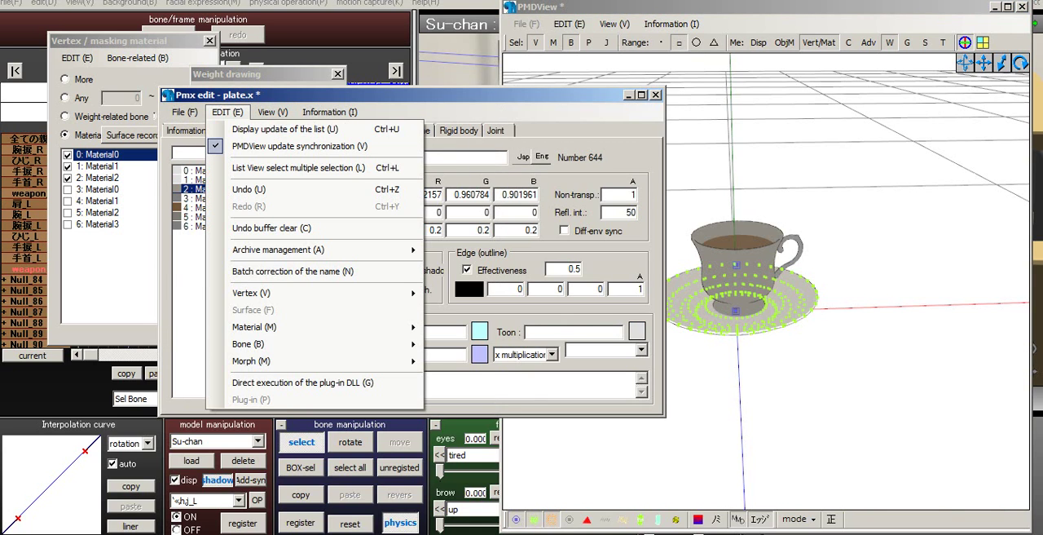
mouse_move(342, 344)
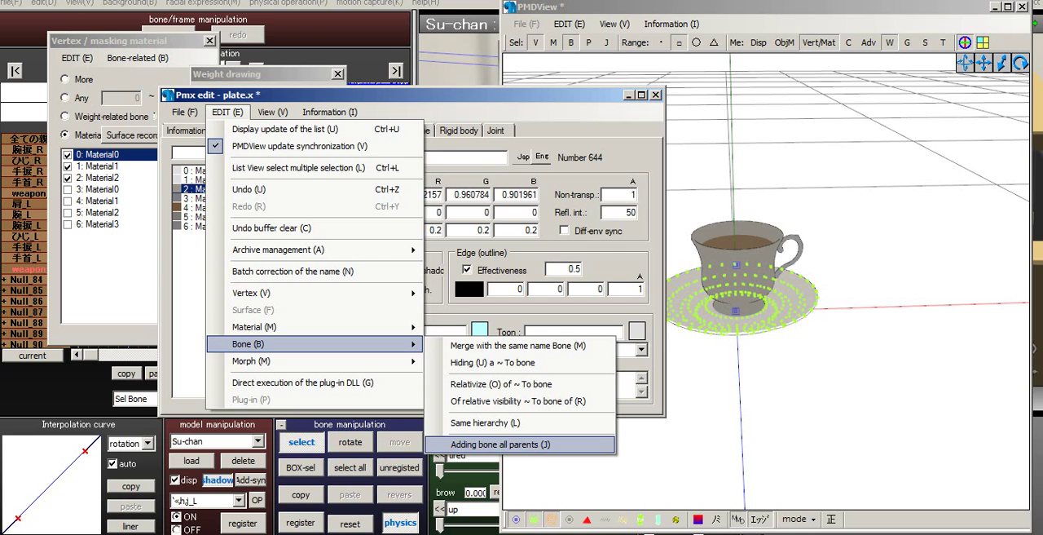
left_click(500, 445)
left_click(557, 313)
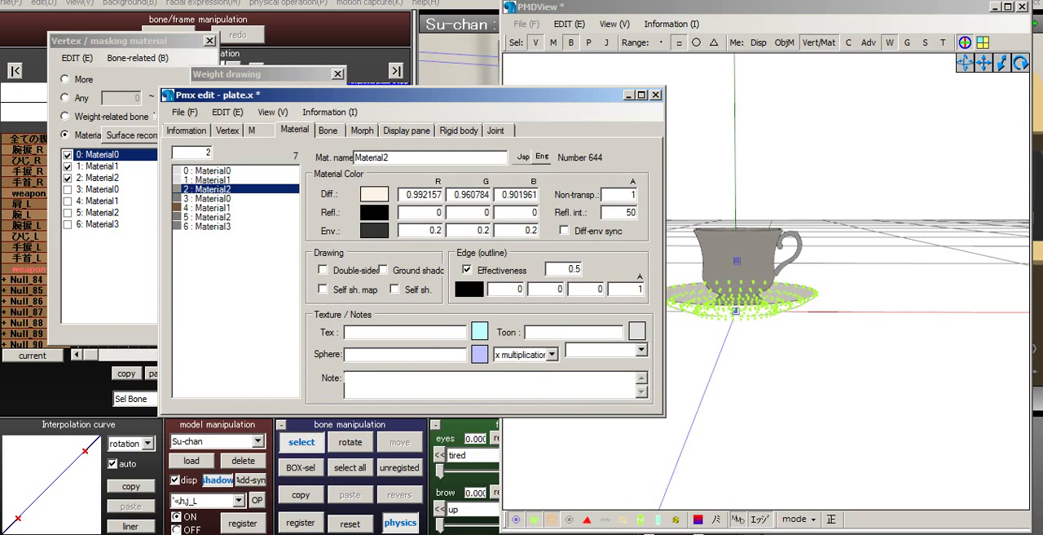
left_click(328, 130)
left_click(839, 179)
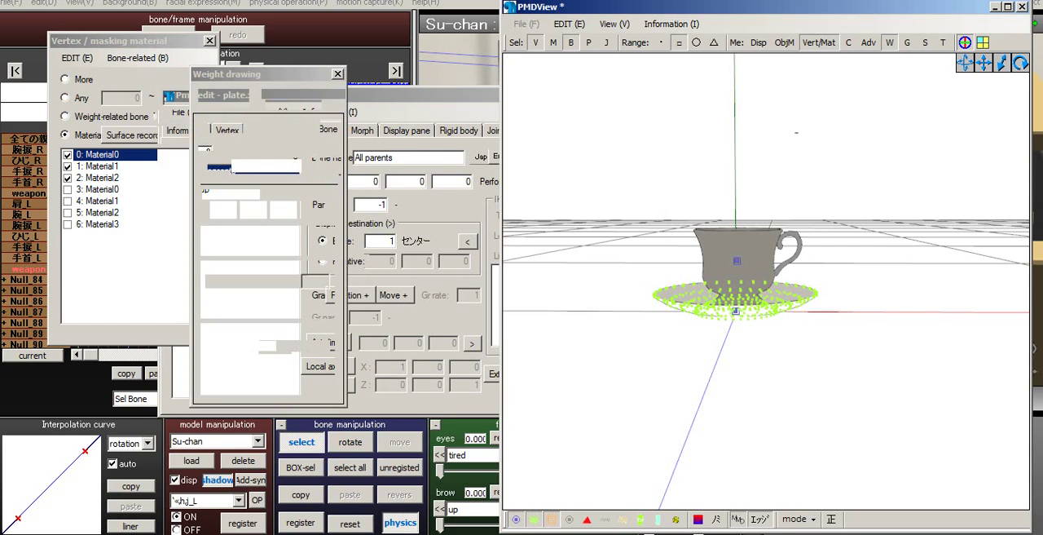
- Open TransformView and test the cup bone by raising it along the Y axis above the plate
scroll(839, 179, "up", 2)
key("F9")
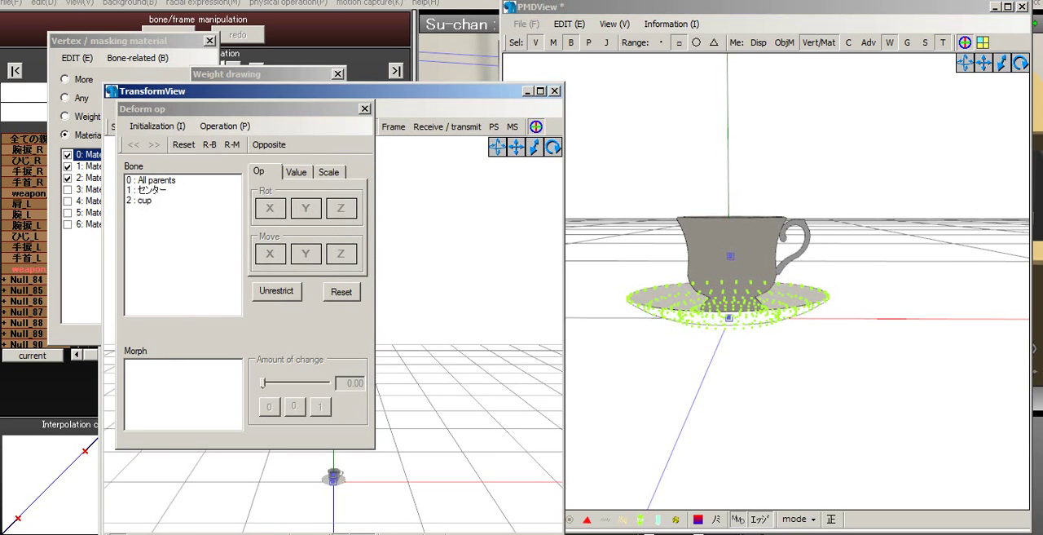
left_click_drag(326, 92, 540, 49)
middle_click_drag(555, 391, 548, 302)
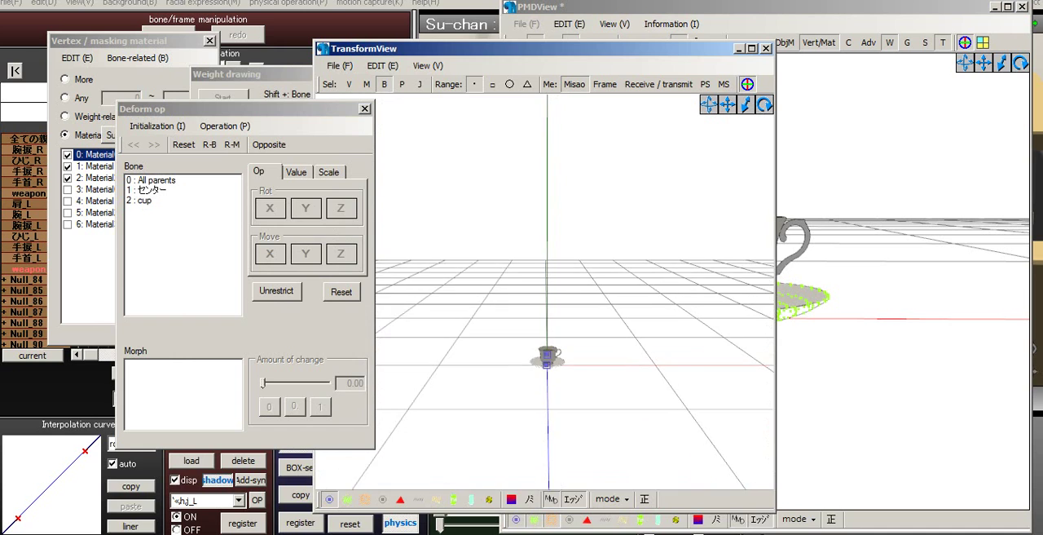
scroll(549, 301, "up", 6)
middle_click_drag(552, 391, 552, 216)
scroll(552, 269, "up", 1)
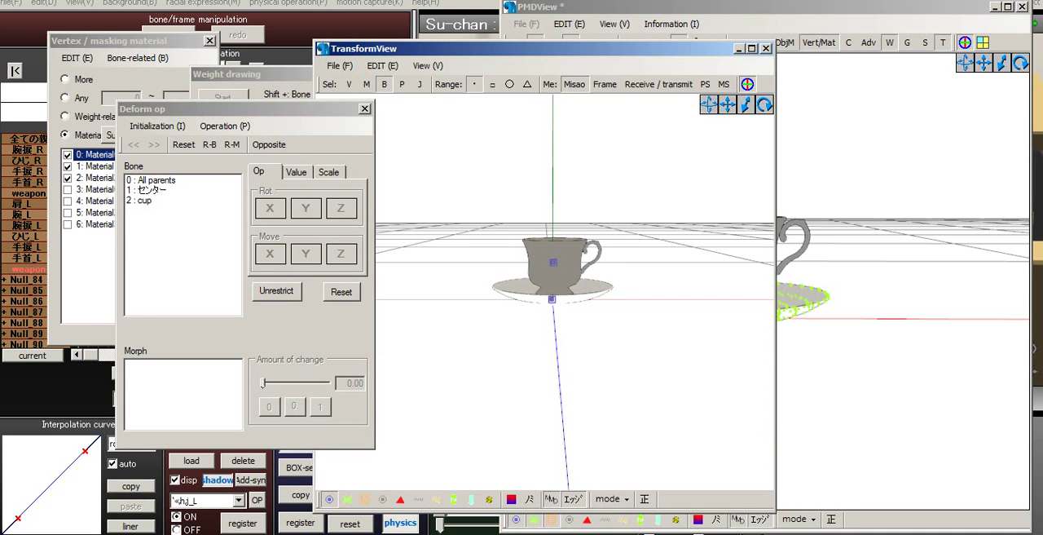
left_click(554, 263)
mouse_move(553, 202)
left_mouse_down()
mouse_move(553, 82)
mouse_move(554, 114)
left_mouse_up()
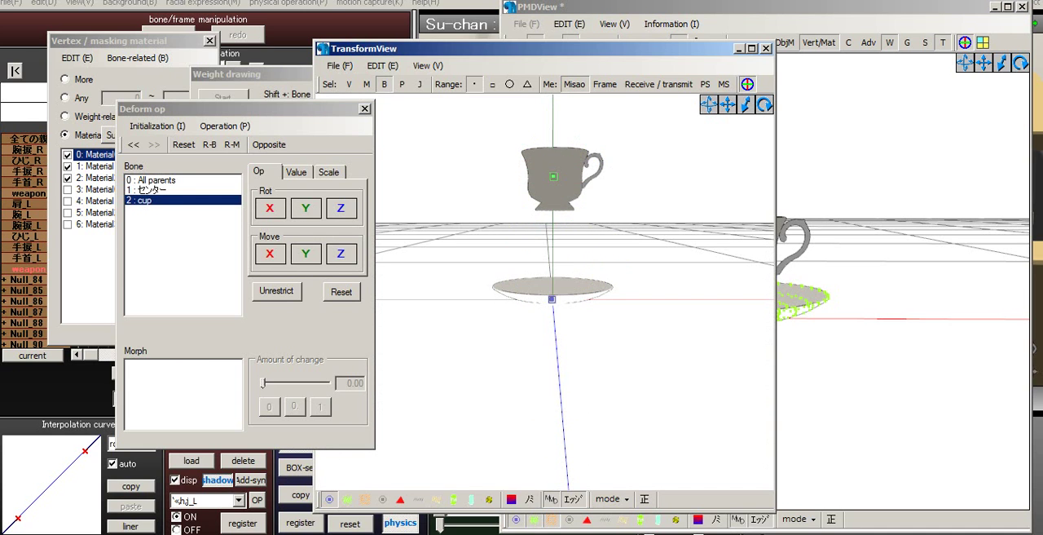
scroll(544, 292, "up", 4)
scroll(545, 291, "down", 1)
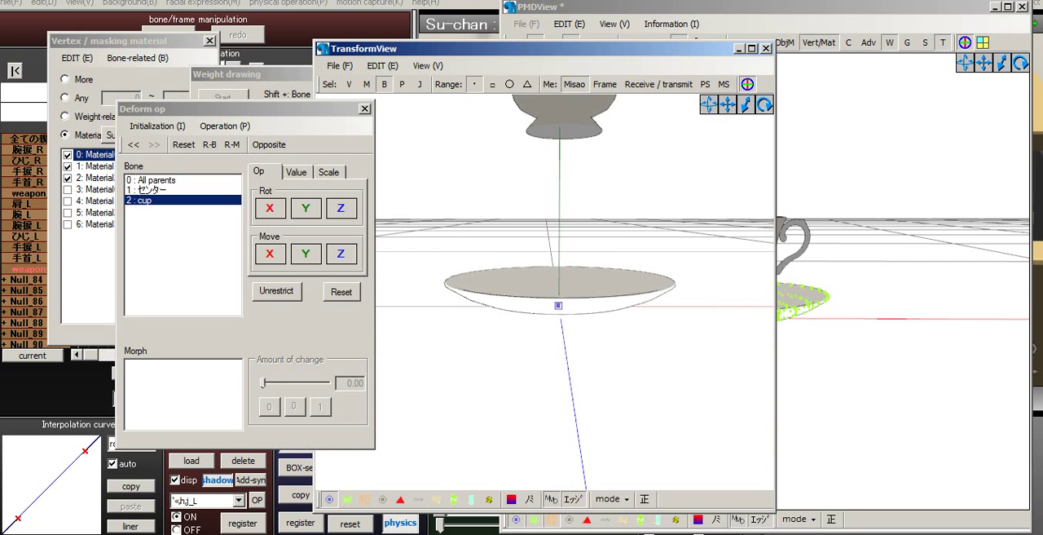
- Test the All parents bone by raising it along the Y axis, and close TransformView
left_click(558, 305)
left_click_drag(559, 246, 559, 204)
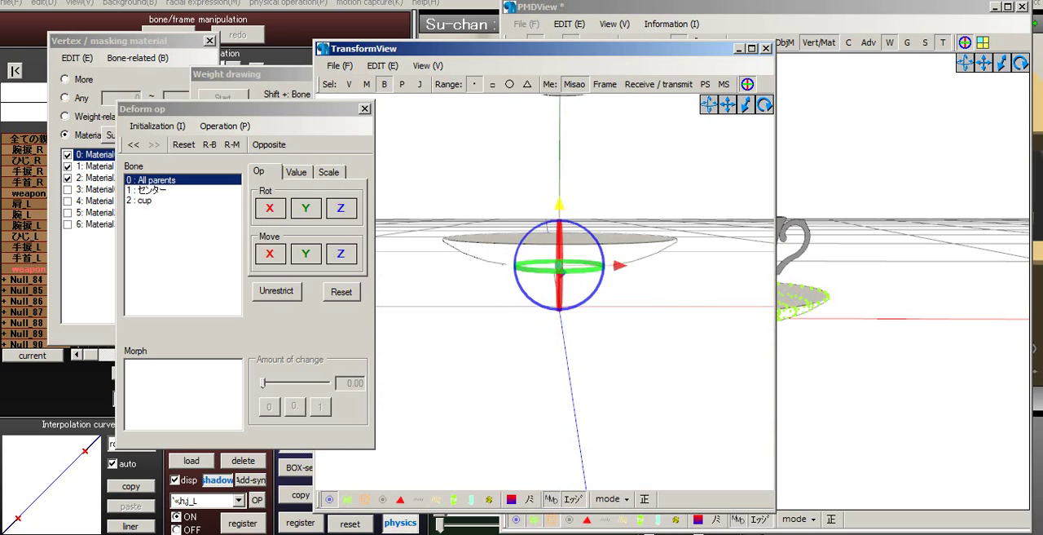
scroll(559, 260, "up", 4)
scroll(564, 261, "down", 2)
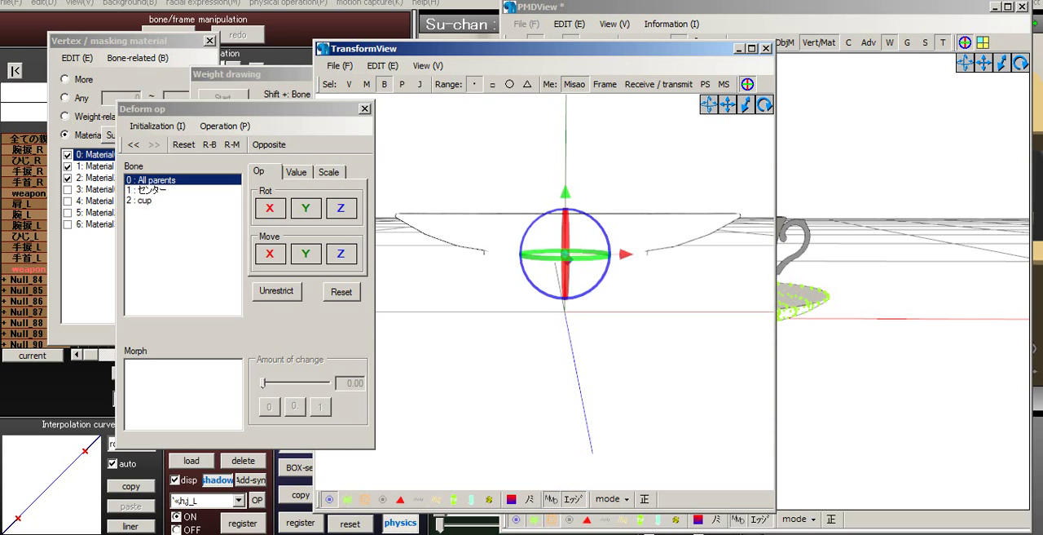
left_click(263, 75)
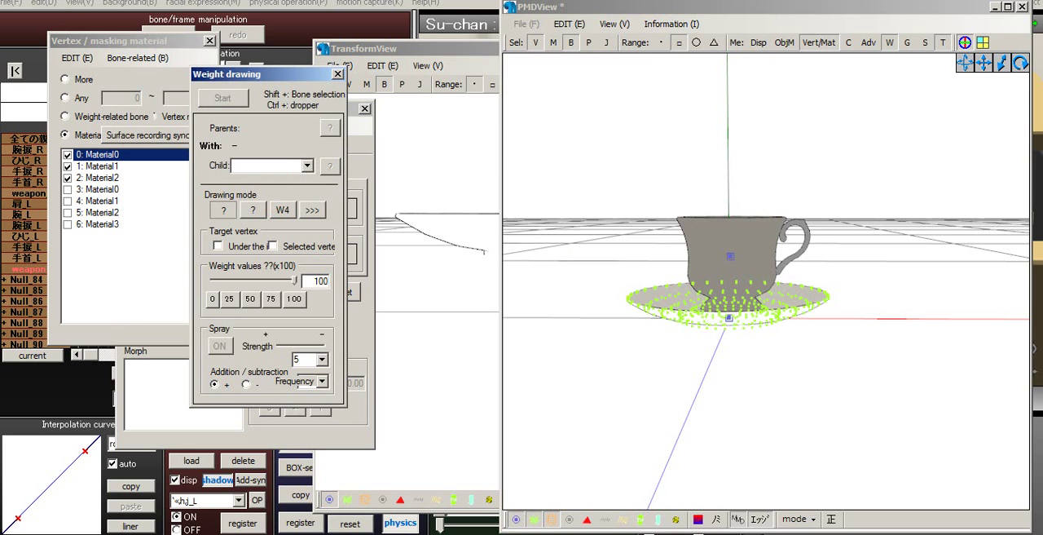
left_click(382, 65)
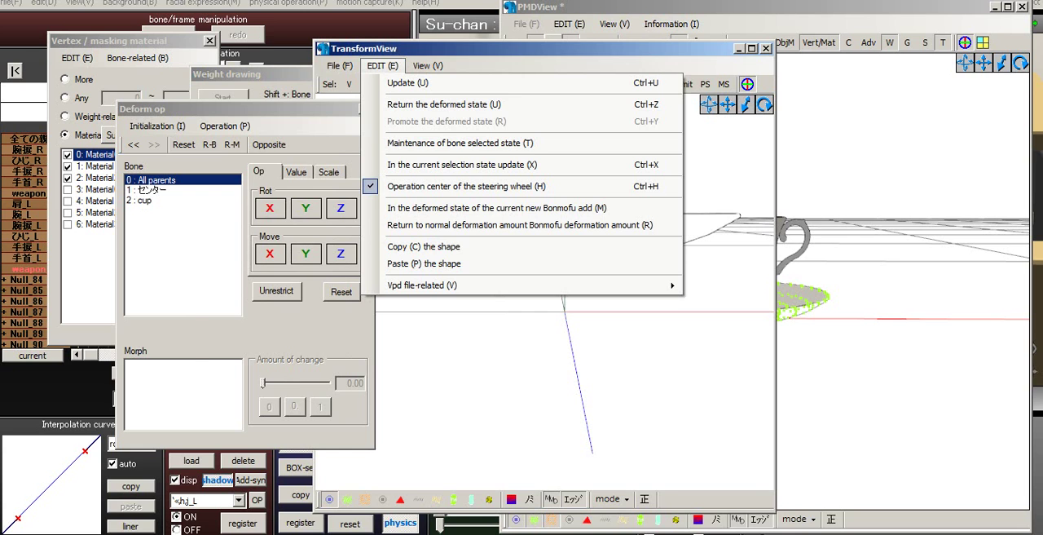
left_click(766, 49)
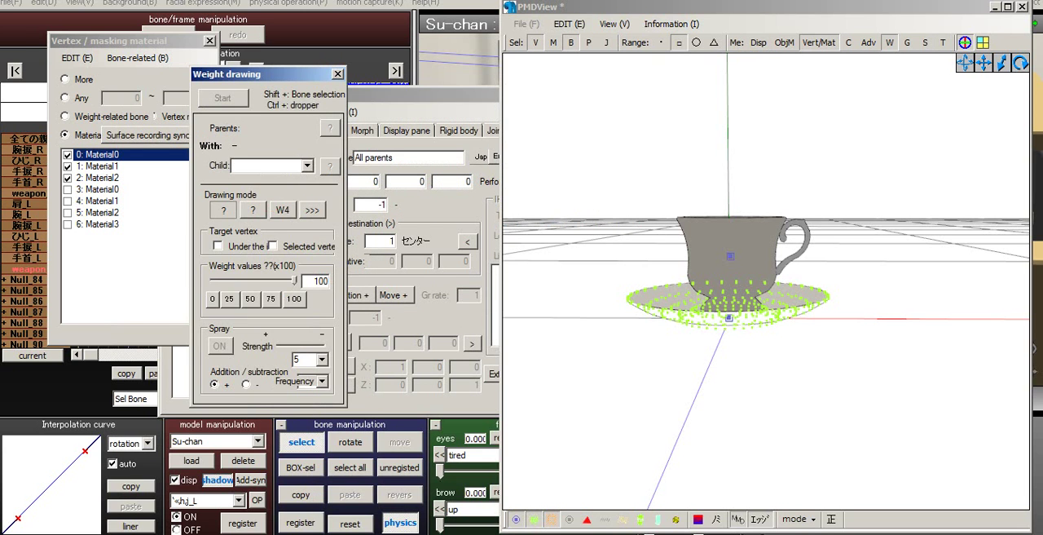
- Review the settings of the All parents, センター and cup bones in turn and compare where they sit on the model
left_click(423, 95)
left_click(202, 189)
left_click(734, 7)
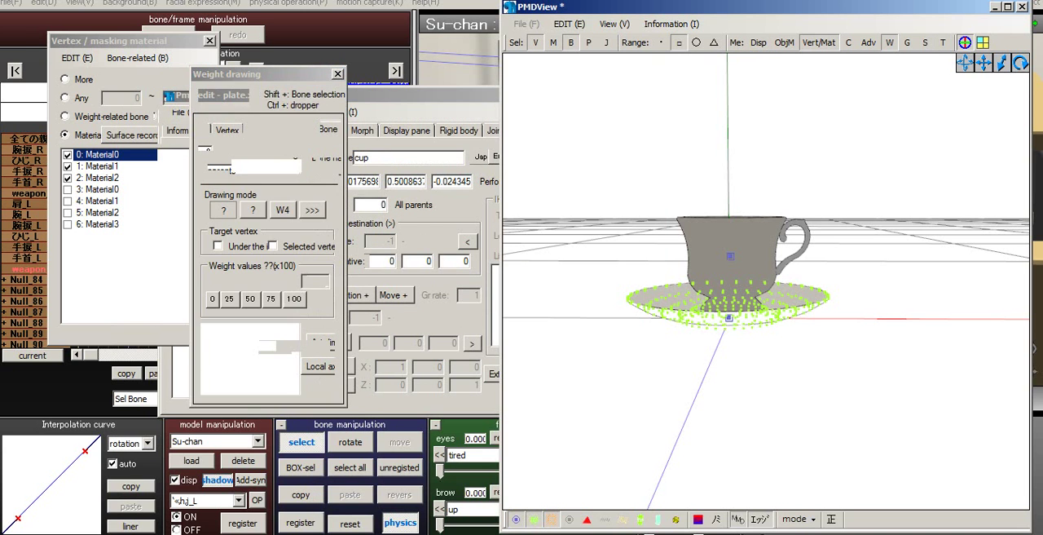
left_click(424, 94)
left_click(209, 179)
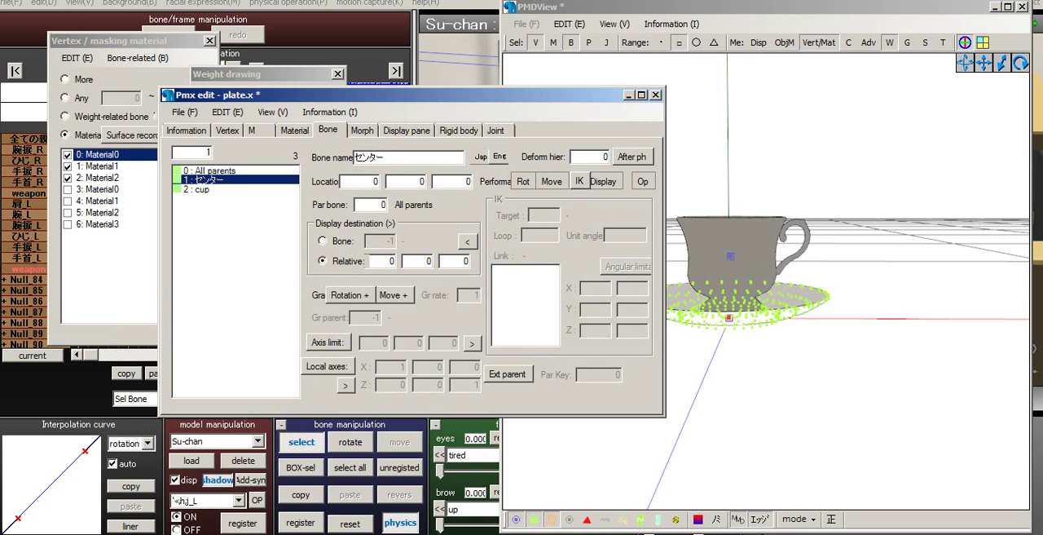
left_click(209, 171)
left_click(209, 179)
left_click(766, 391)
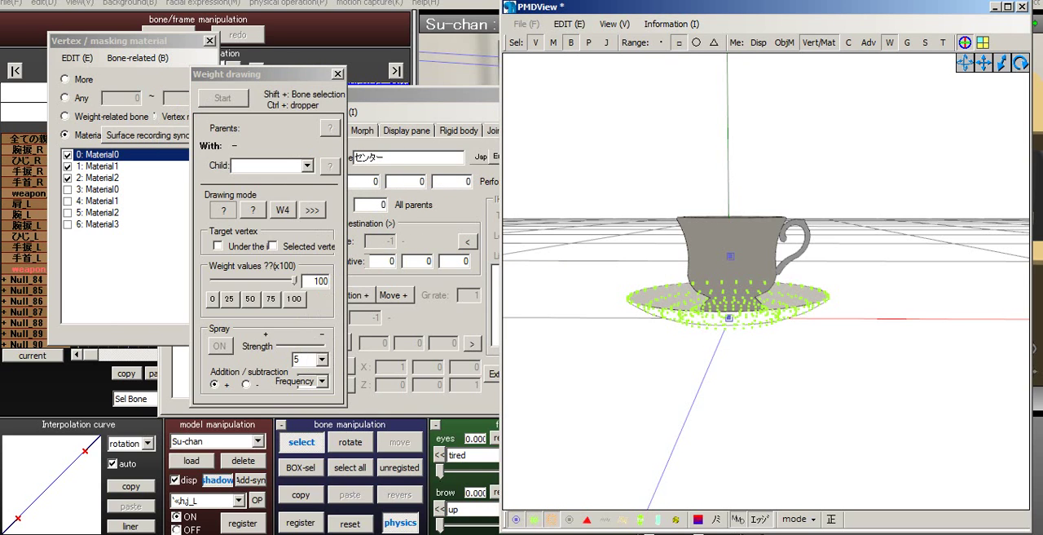
left_click(424, 95)
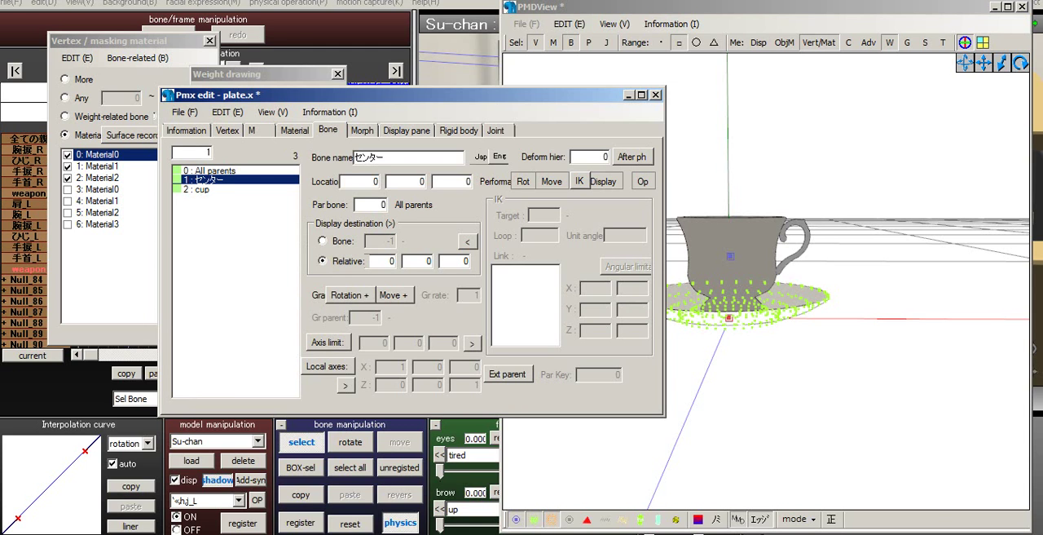
- Try to shift the センター bone slightly along the Y axis at the plate's base, and undo the move
scroll(766, 281, "up", 4)
mouse_move(729, 318)
middle_mouse_down()
mouse_move(845, 298)
mouse_move(764, 347)
mouse_move(743, 346)
middle_mouse_up()
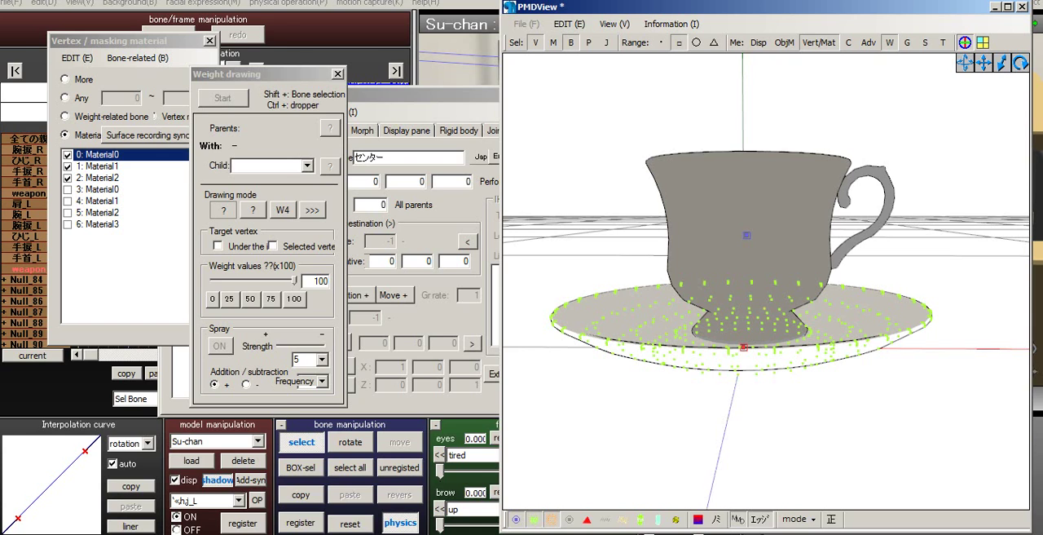
left_click(571, 43)
left_click(743, 348)
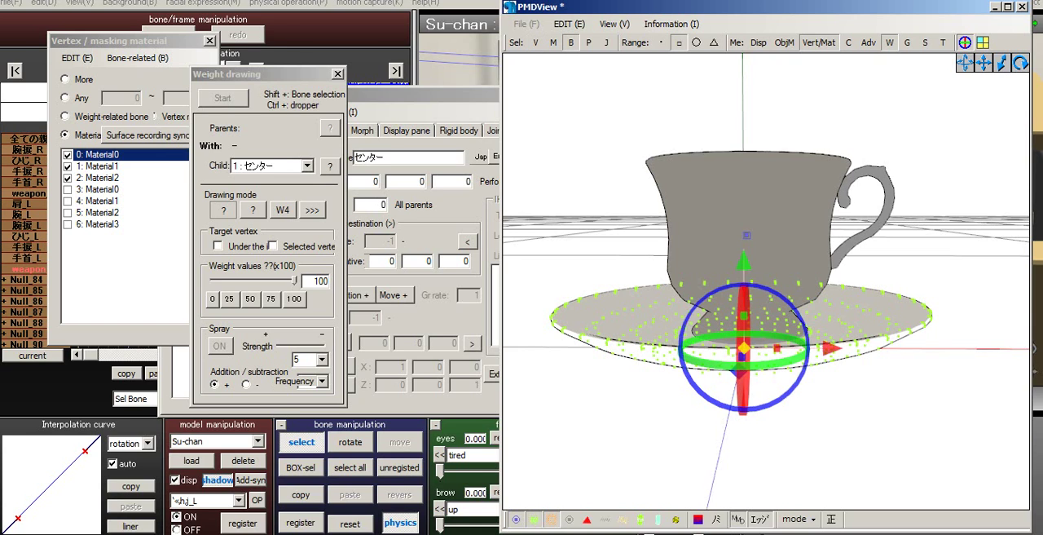
double_click(743, 347)
left_click(203, 189)
left_click(209, 180)
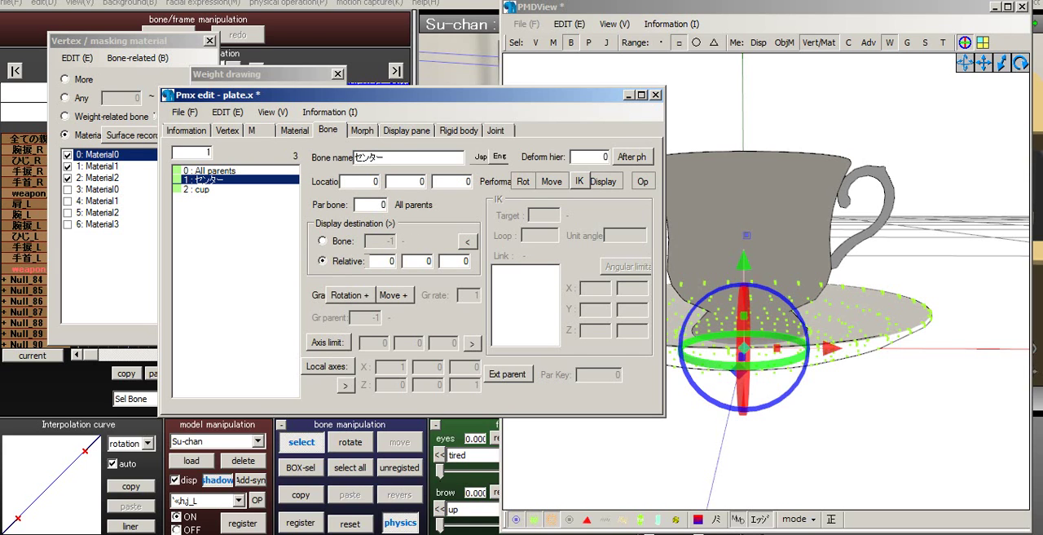
left_click_drag(743, 261, 743, 267)
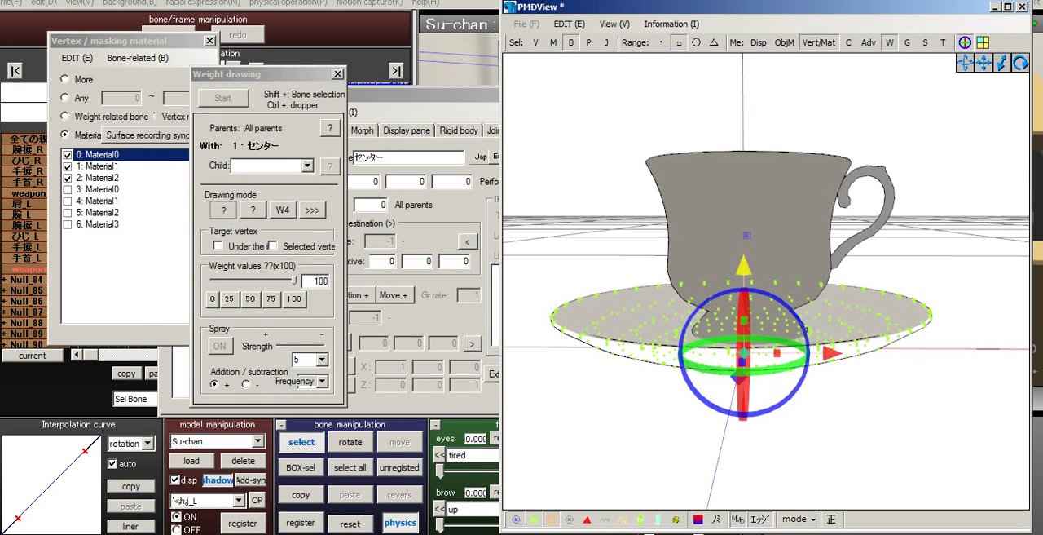
left_click(424, 96)
key("ctrl+z")
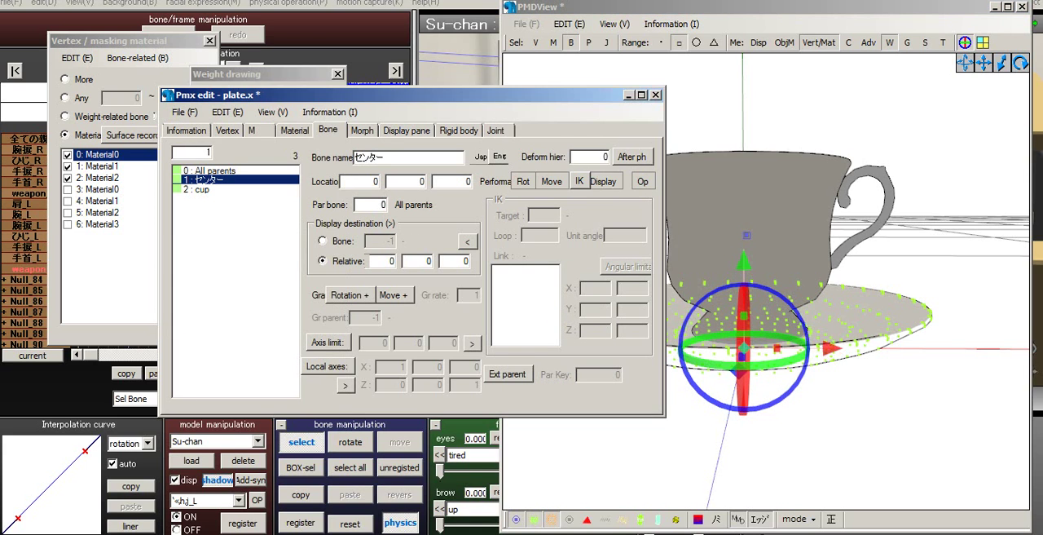
- Show the All parents bone and try nudging the overlapping bone at the plate's base along the Y axis
left_click(881, 440)
left_click(424, 95)
left_click(231, 169)
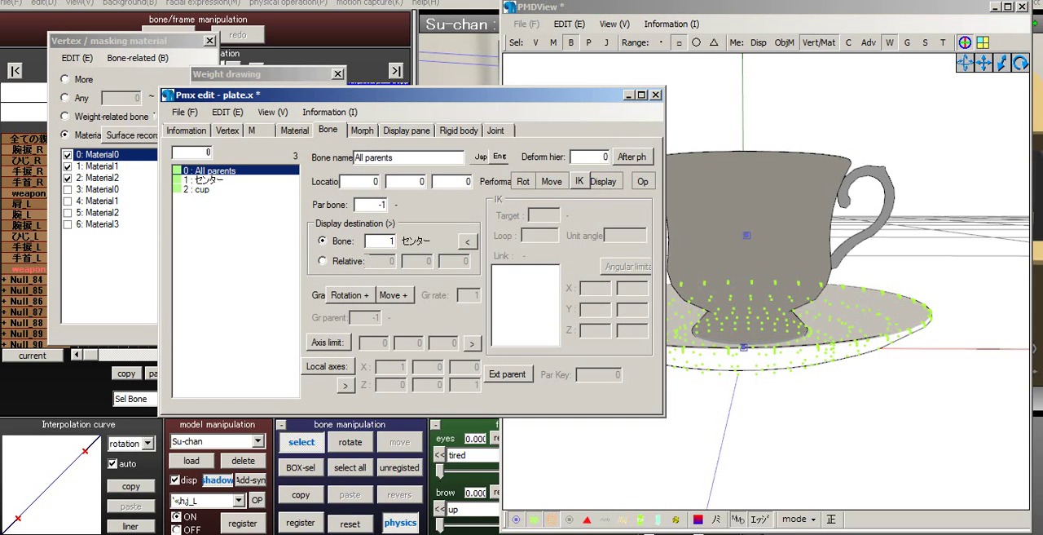
left_click(733, 408)
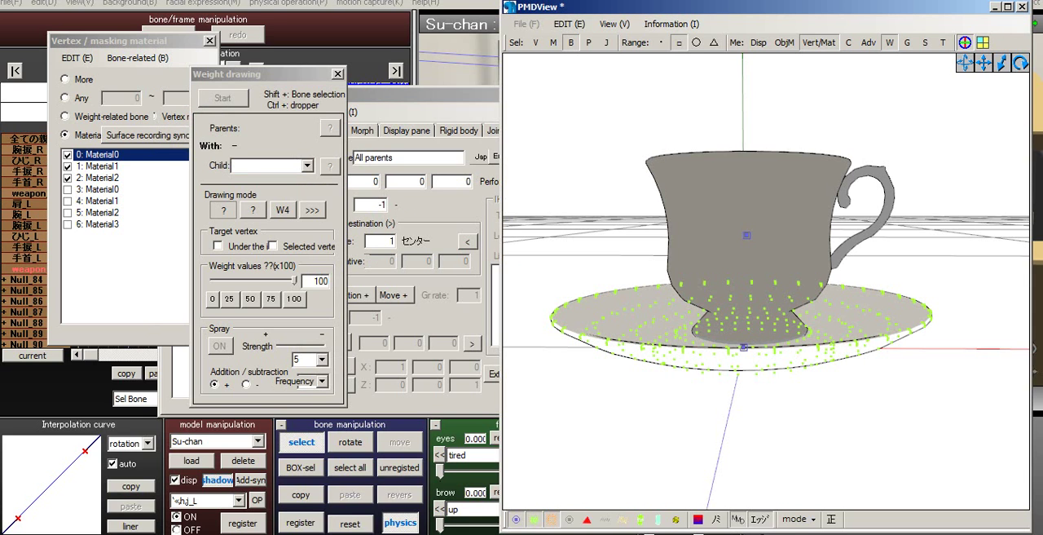
left_click(743, 347)
left_click(424, 96)
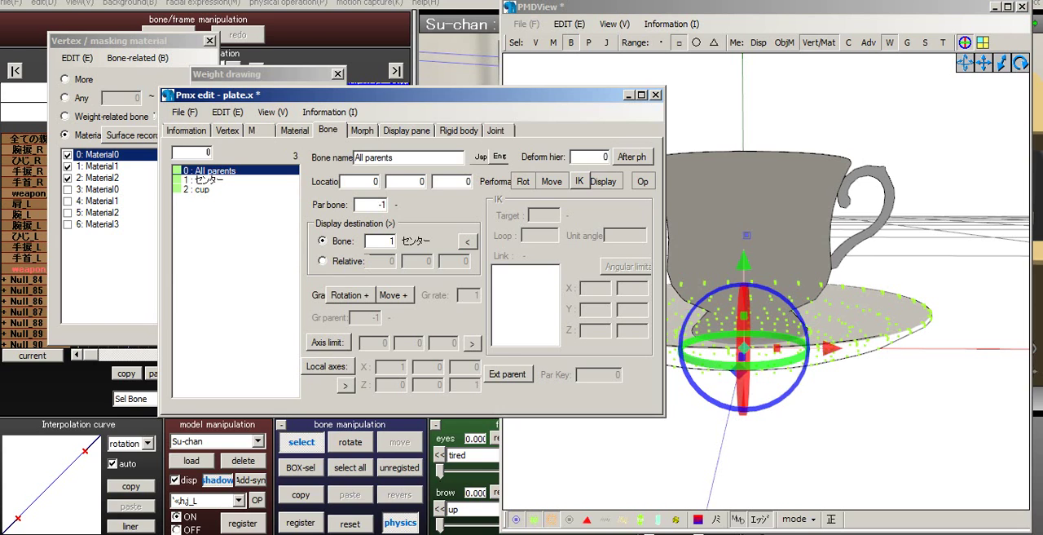
left_click(202, 189)
left_click(209, 171)
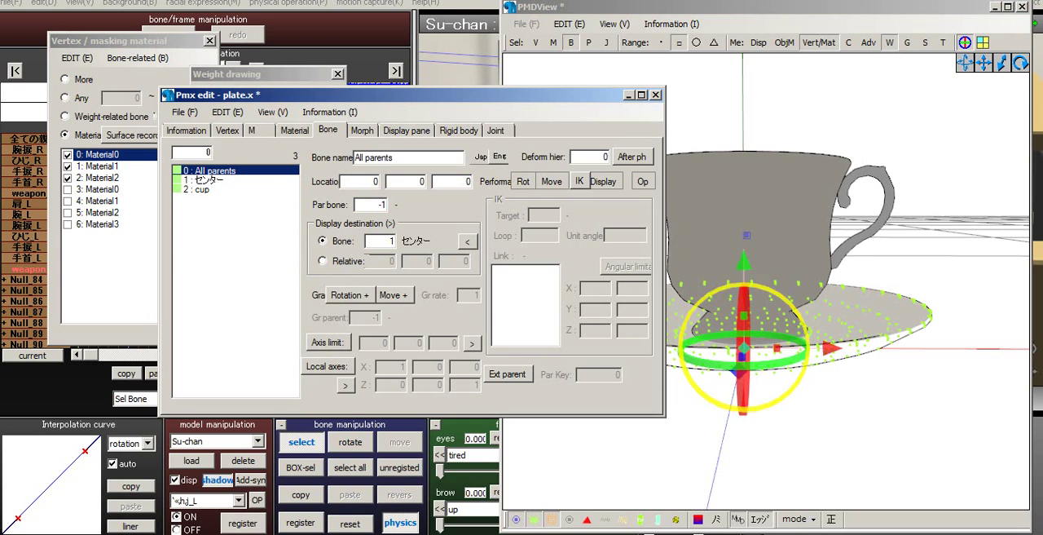
left_click(744, 260)
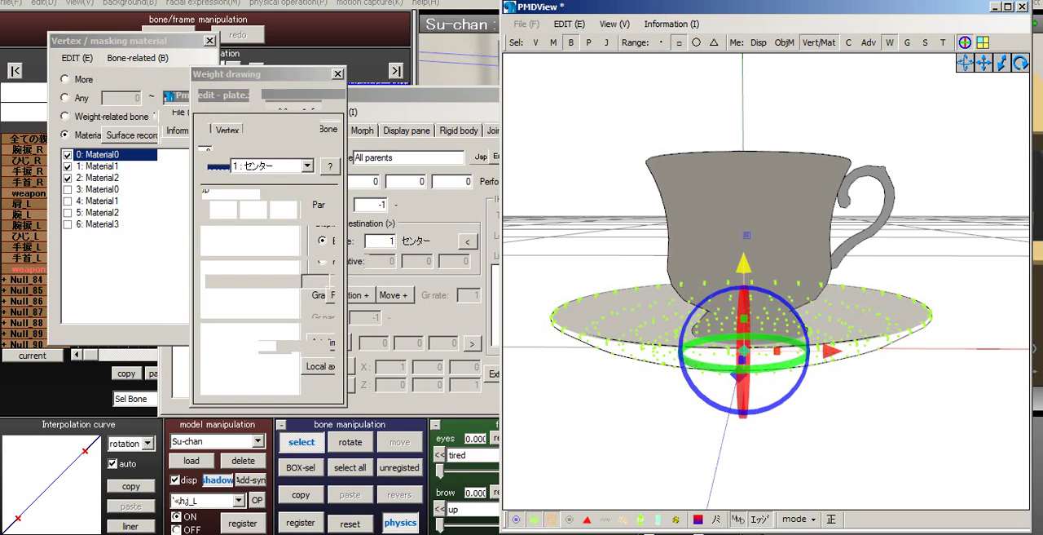
- Raise the センター bone along the Y axis to about 0.008, separating it slightly from the All parents bone
scroll(766, 281, "up", 5)
middle_click_drag(734, 285, 970, 244)
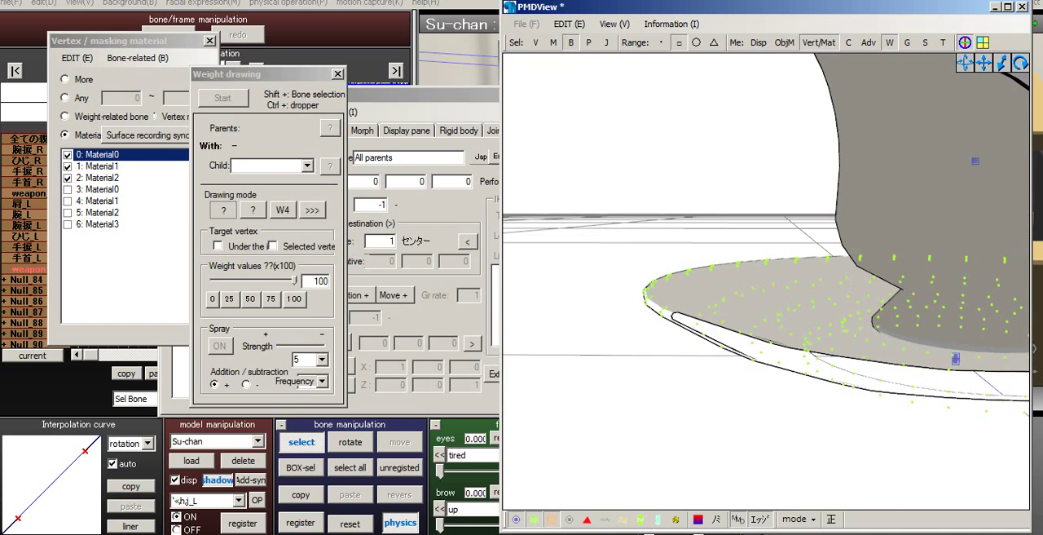
middle_click_drag(921, 277, 769, 277)
right_click_drag(770, 277, 794, 281)
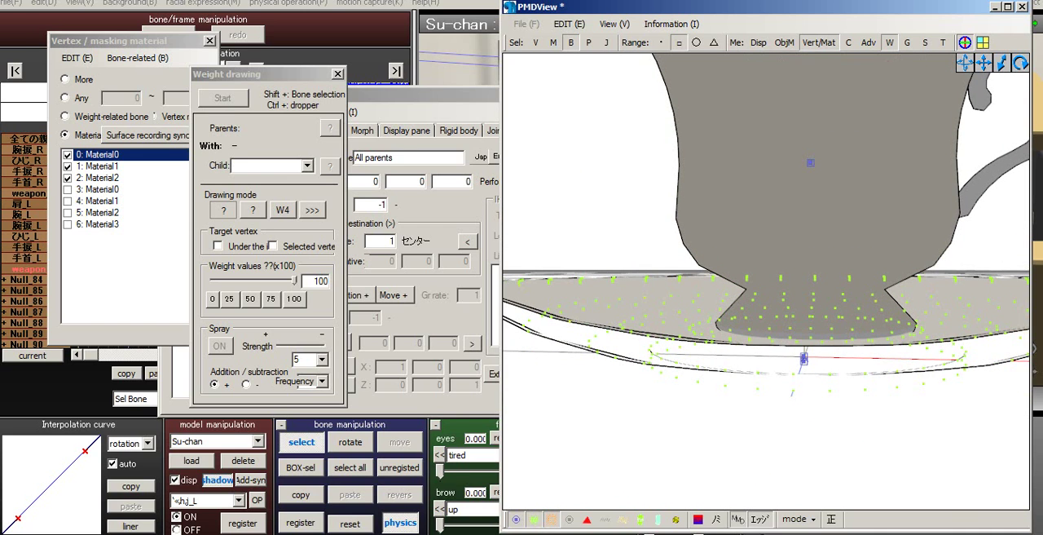
left_click(803, 358)
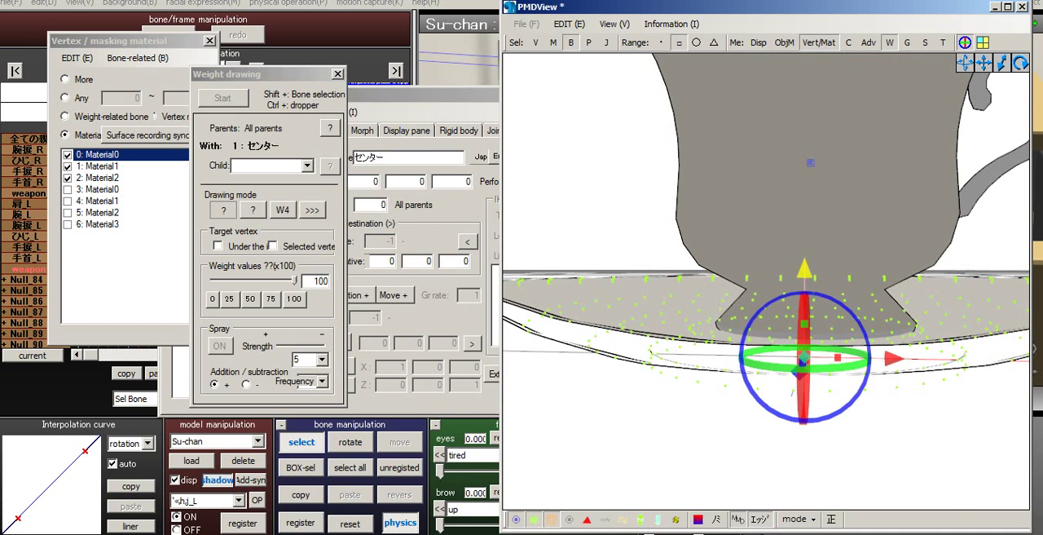
left_click_drag(805, 270, 804, 266)
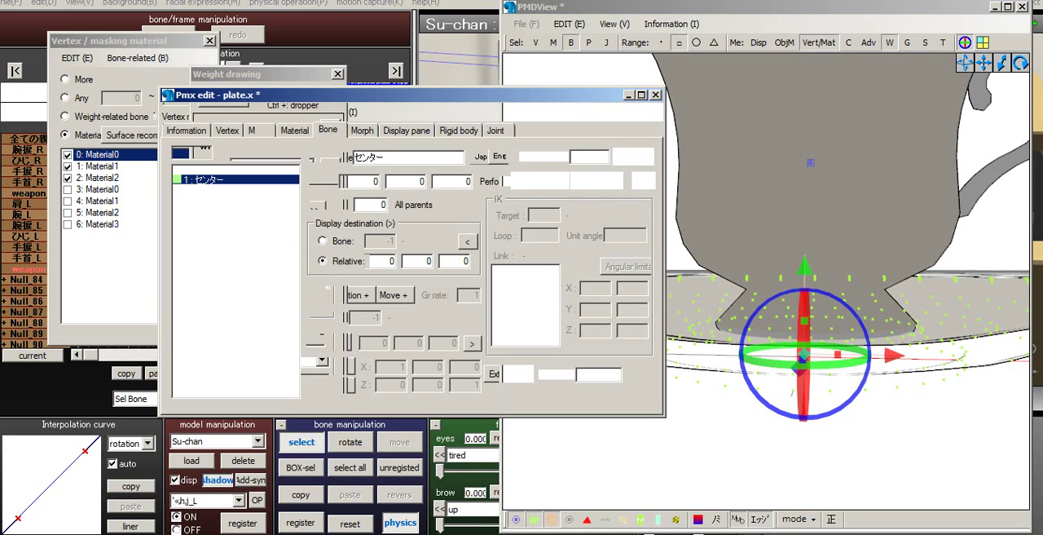
scroll(805, 281, "up", 5)
scroll(804, 281, "down", 10)
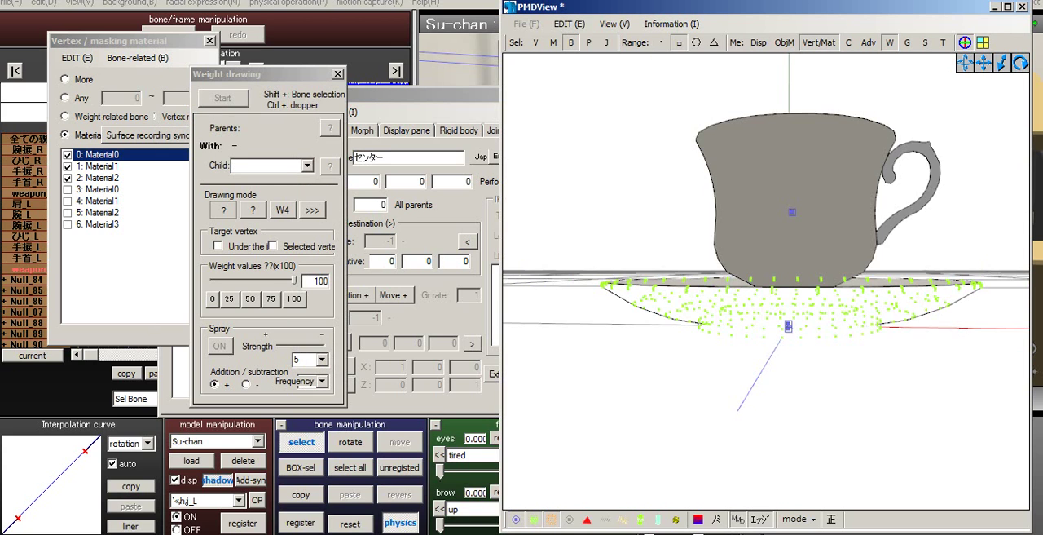
right_click_drag(804, 281, 762, 265)
scroll(811, 281, "up", 3)
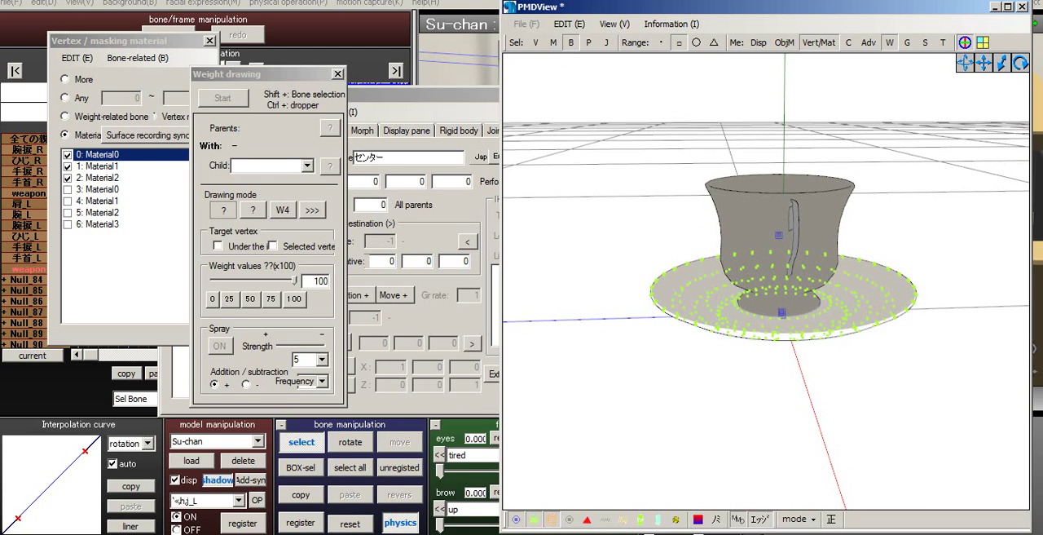
middle_click_drag(762, 265, 715, 398)
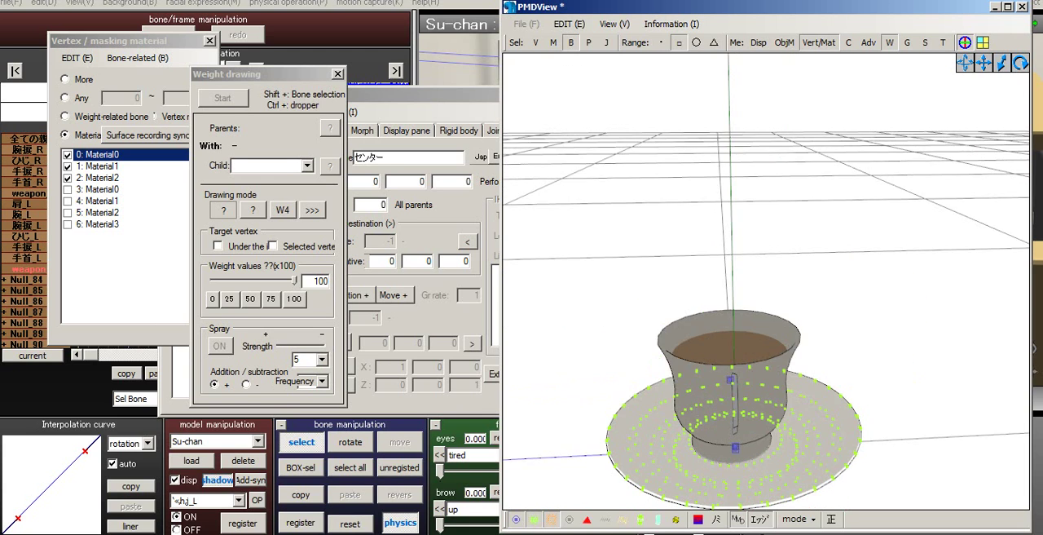
- Enter Cup as the model name in both Japanese and English
left_click(424, 95)
left_click(186, 131)
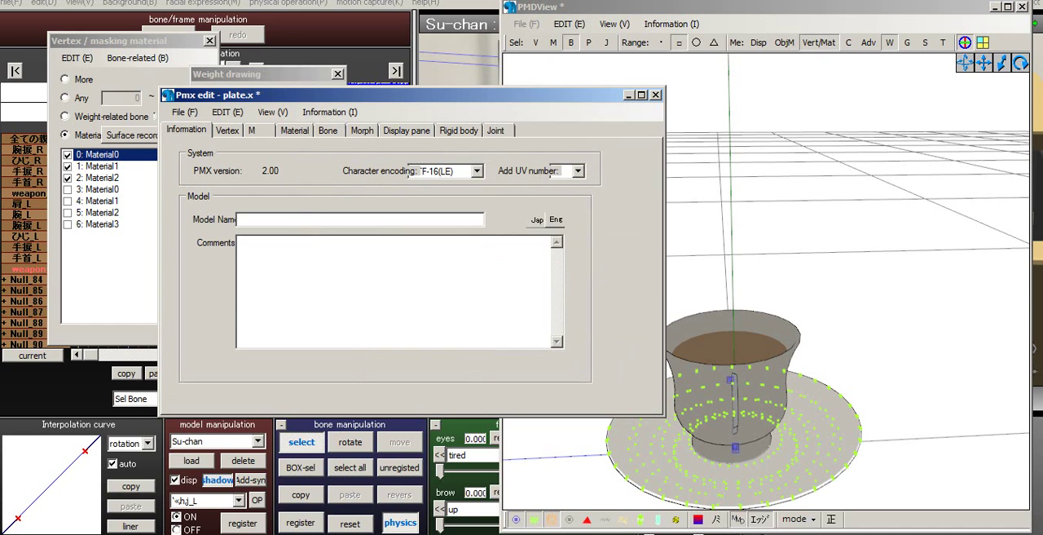
left_click(261, 219)
type("Cup")
left_click(556, 219)
type("Cup")
- Set the English name of the cup bone to cup
left_click(328, 130)
left_click(406, 130)
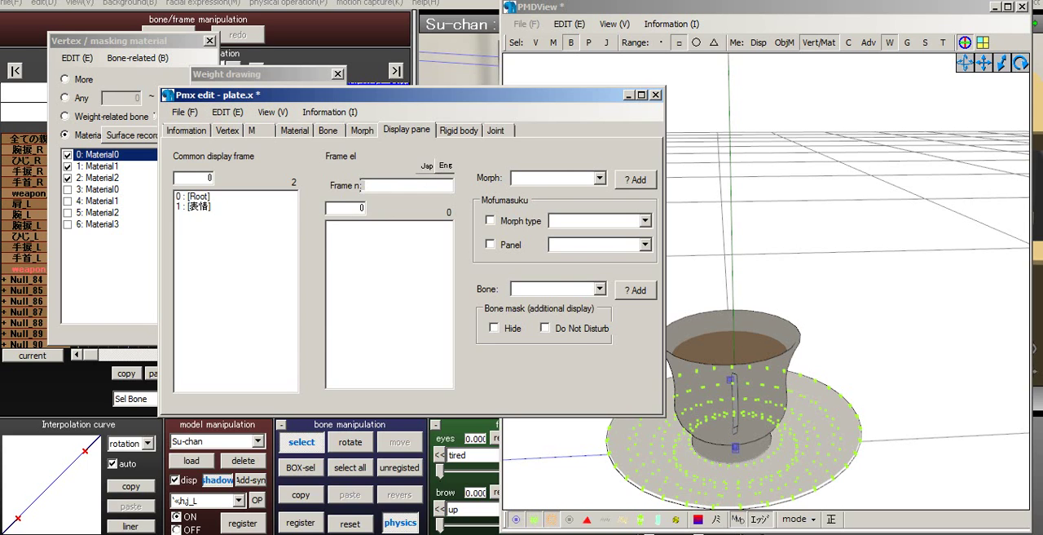
left_click(327, 130)
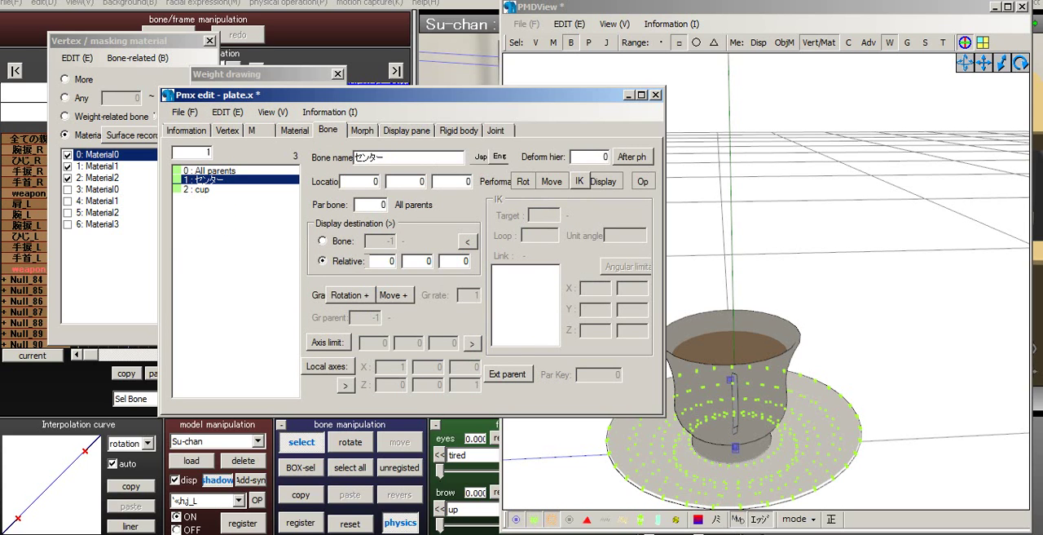
left_click(500, 156)
left_click(202, 190)
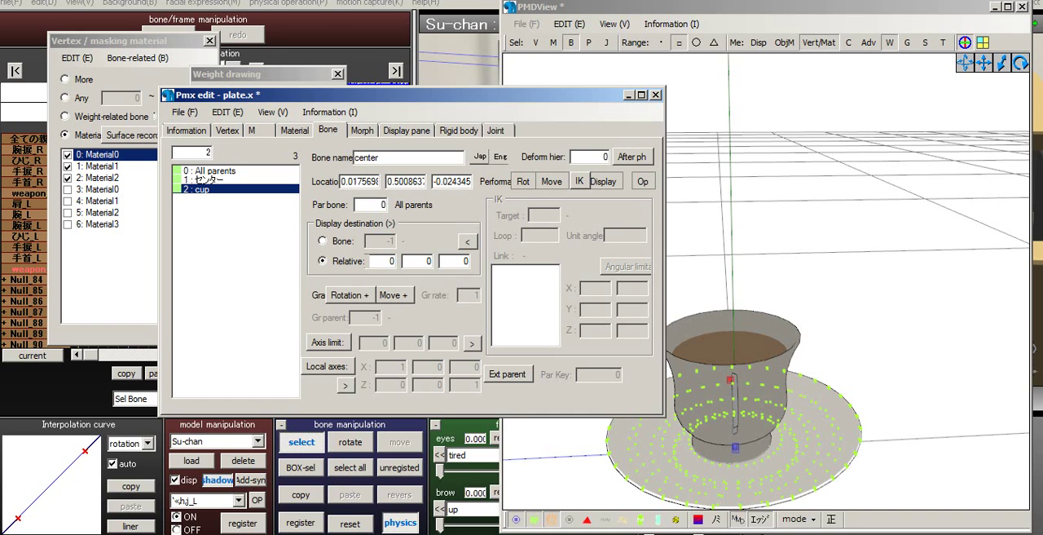
double_click(367, 158)
type("cup")
left_click(499, 157)
- Rename the センター bone as plate in both its English and Japanese names
left_click(211, 179)
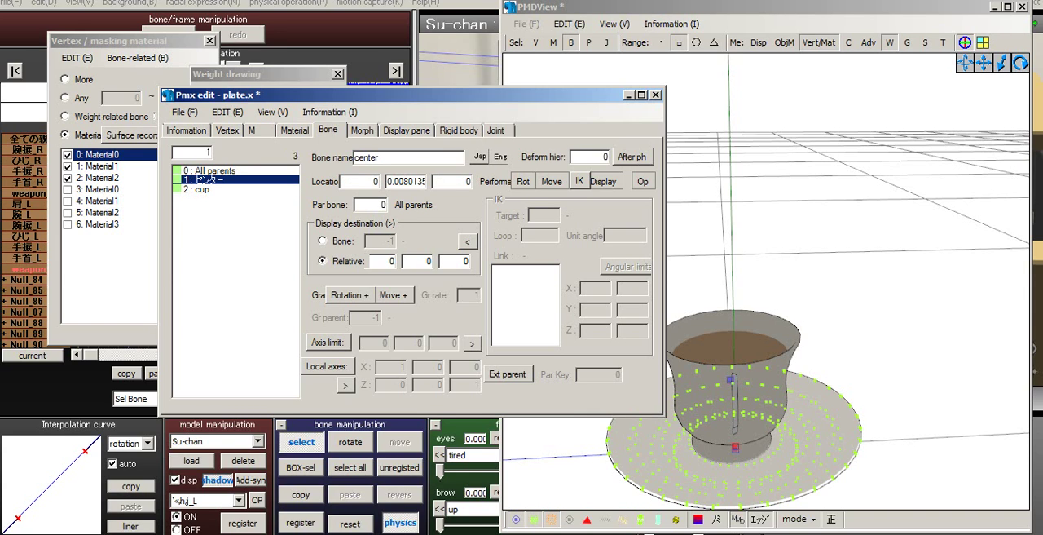
left_click_drag(382, 158, 353, 158)
type("plad")
key("BackSpace")
type("te")
left_click(480, 156)
left_click_drag(386, 158, 354, 158)
type("plate")
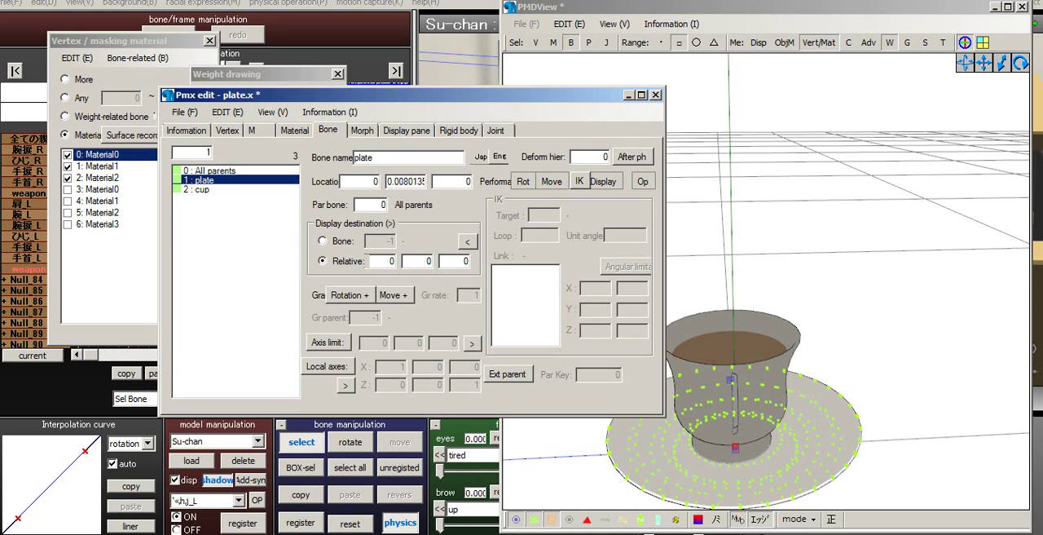
- Add the plate bone to the Root display frame
left_click(361, 130)
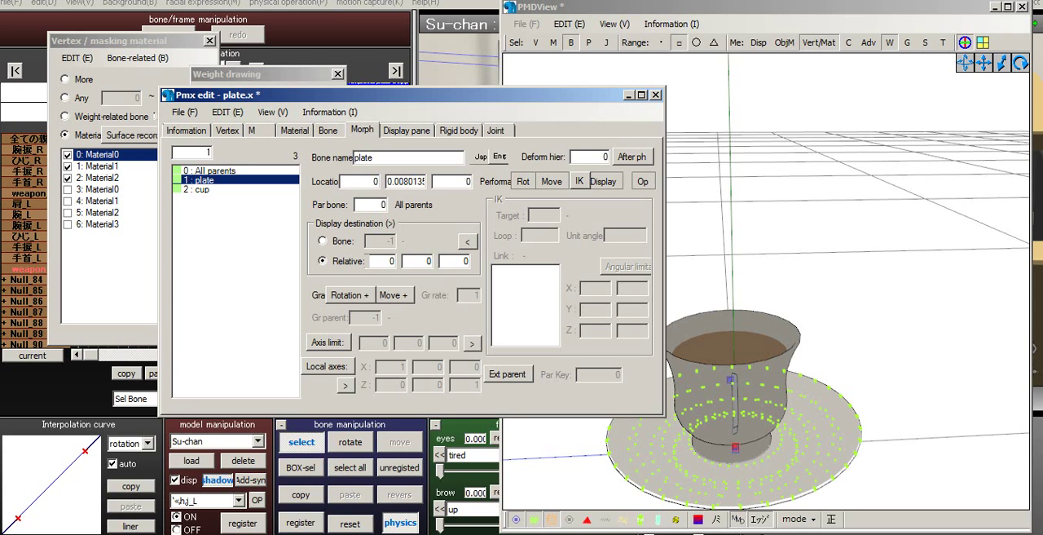
left_click(407, 131)
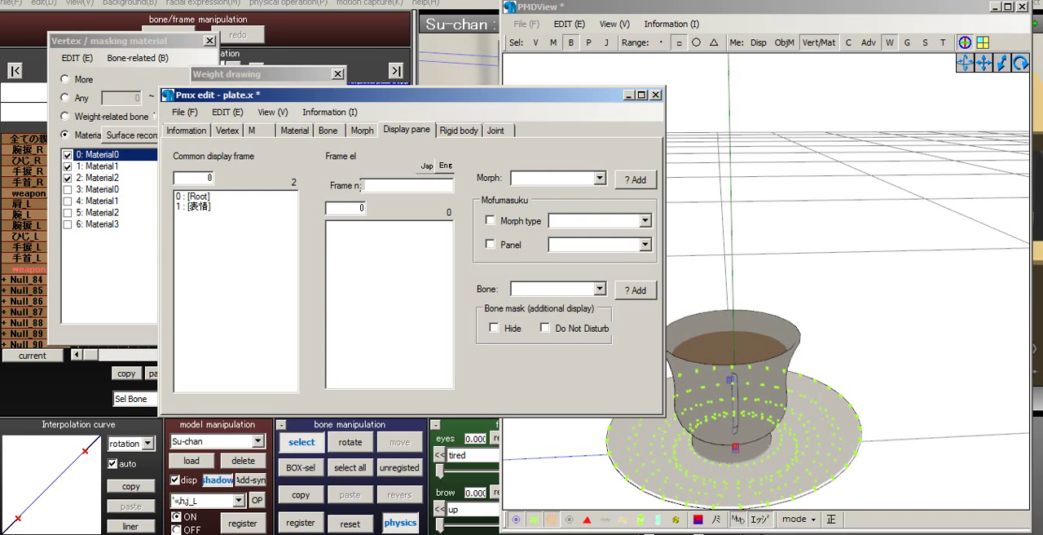
left_click(599, 288)
left_click(546, 303)
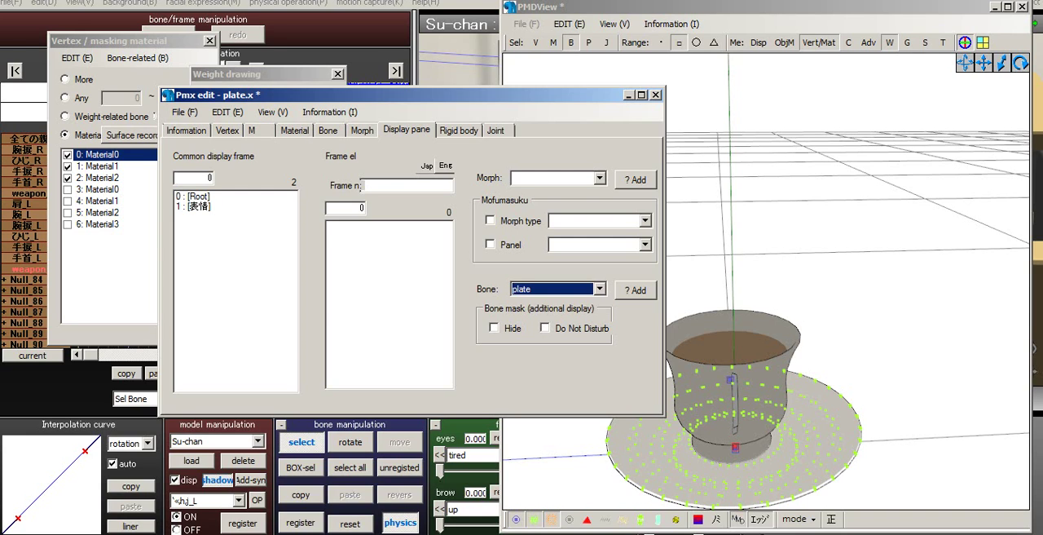
left_click(636, 290)
left_click(199, 196)
left_click(199, 206)
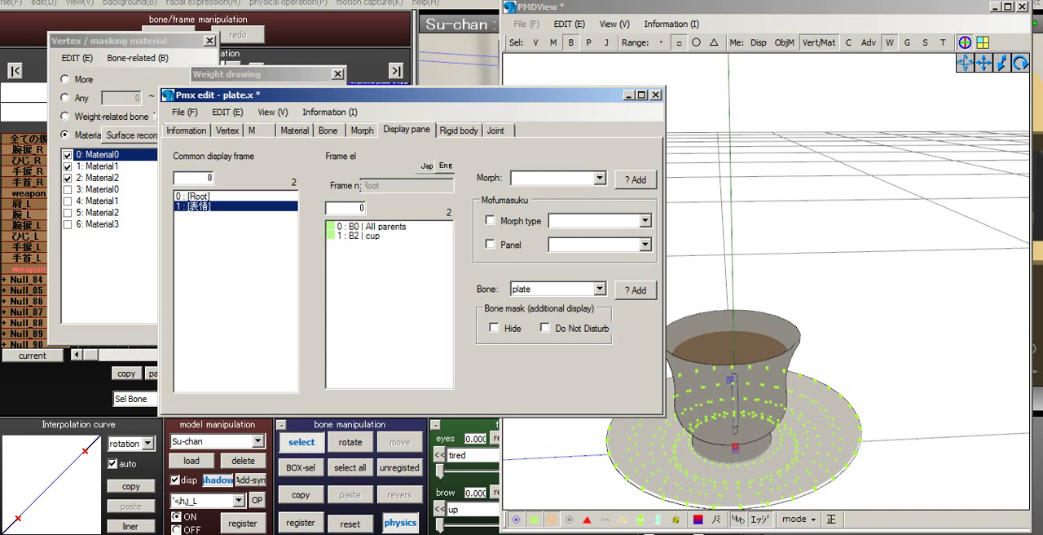
left_click(199, 196)
left_click(636, 290)
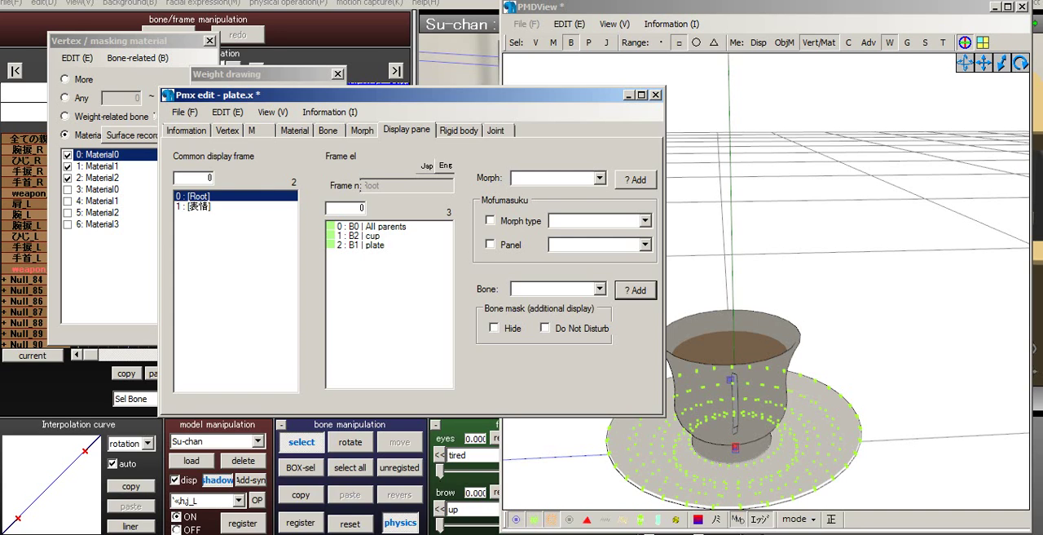
- Delete the plate bone's entry from the Root display frame
left_click(199, 207)
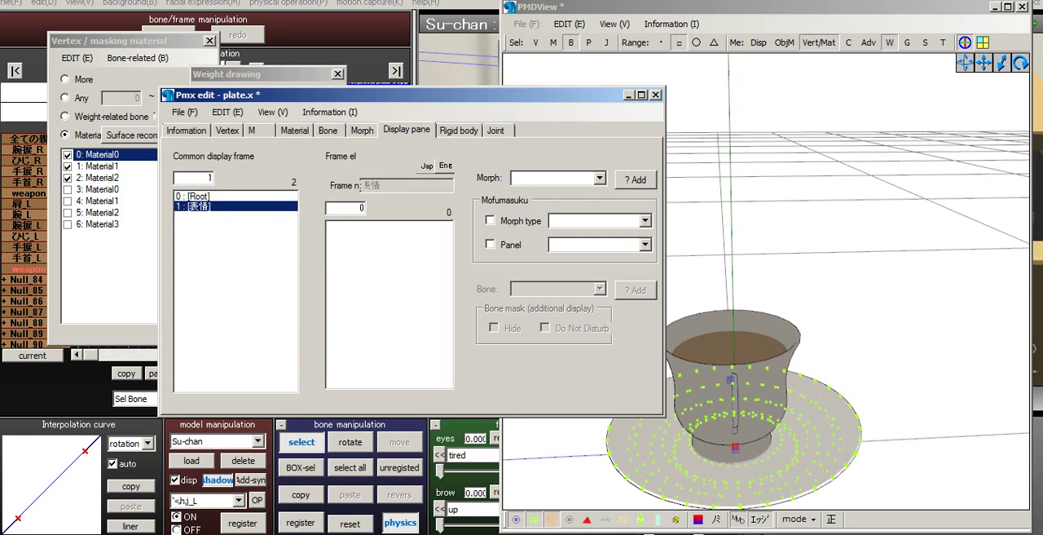
left_click(198, 196)
left_click(373, 236)
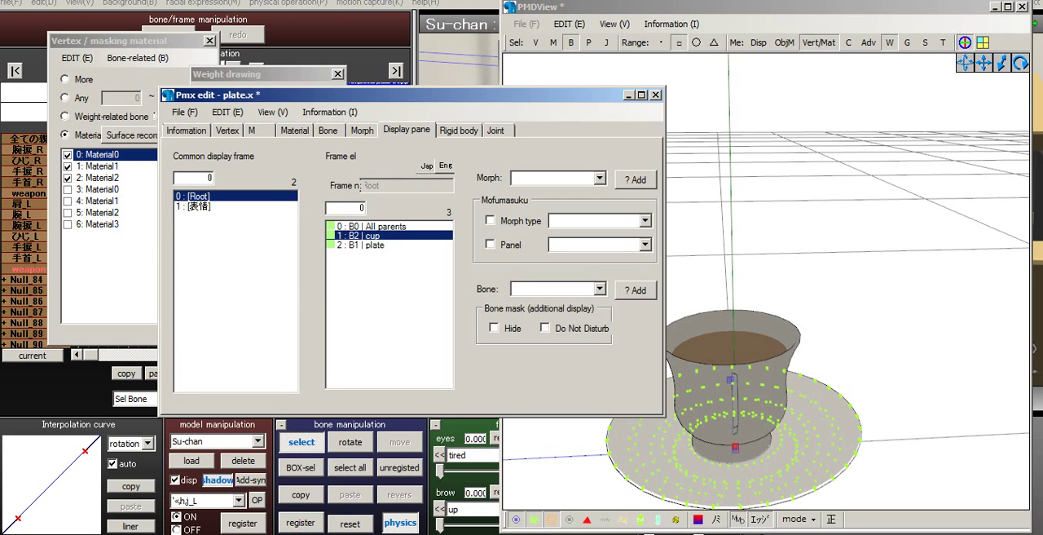
left_click(402, 244)
right_click(402, 244)
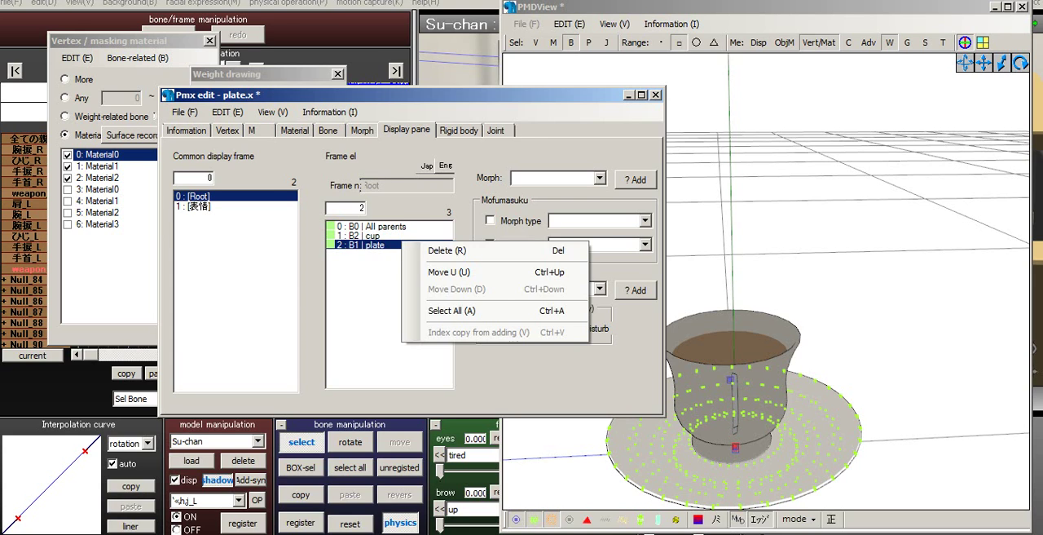
left_click(441, 250)
- Delete the cup bone's entry from the Root display frame
right_click(365, 236)
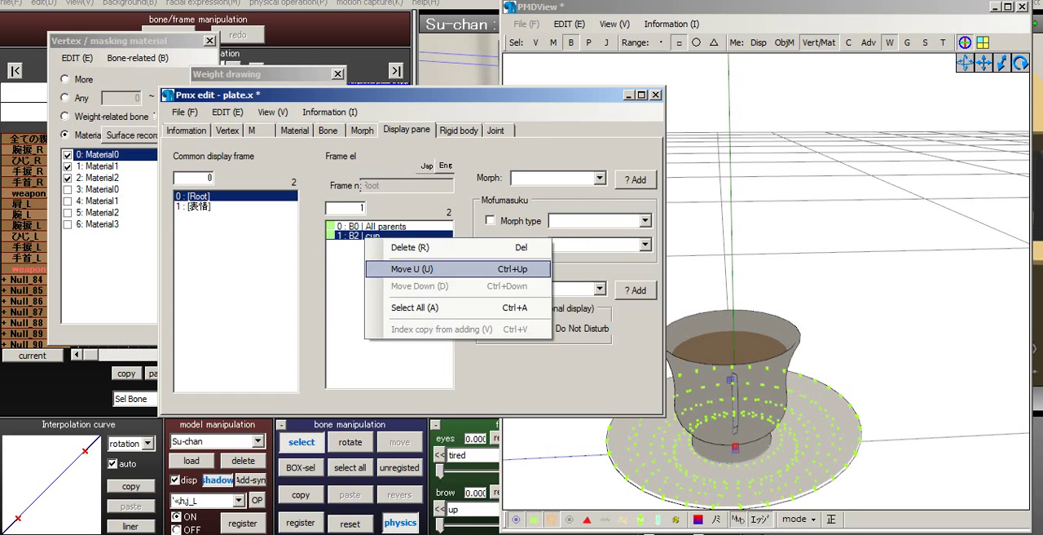
left_click(410, 247)
- Examine the morph type and panel options available for the 表情 display frame
left_click(196, 206)
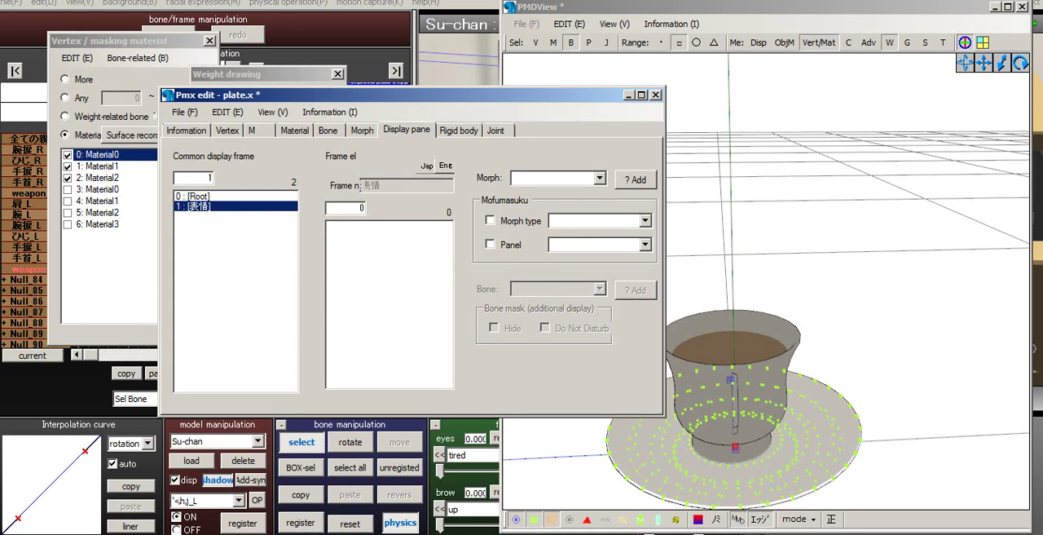
left_click(646, 244)
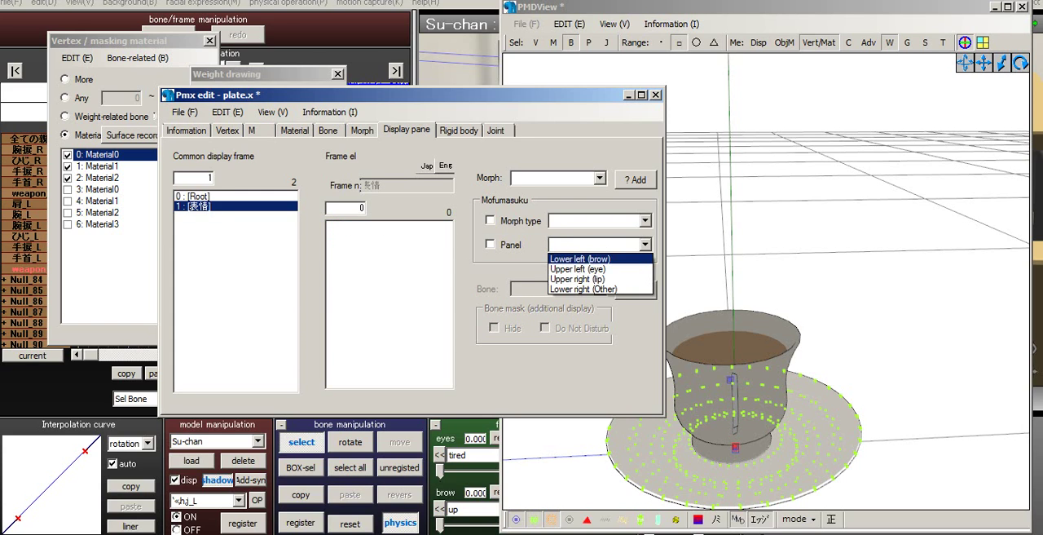
left_click(646, 245)
left_click(645, 221)
left_click(646, 221)
left_click(489, 245)
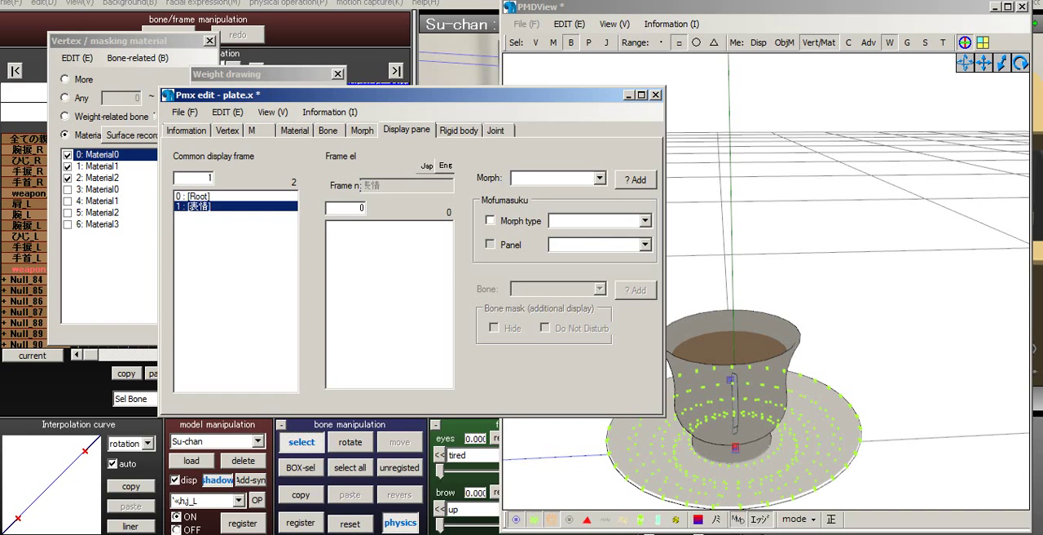
left_click(490, 244)
left_click(490, 220)
left_click(194, 196)
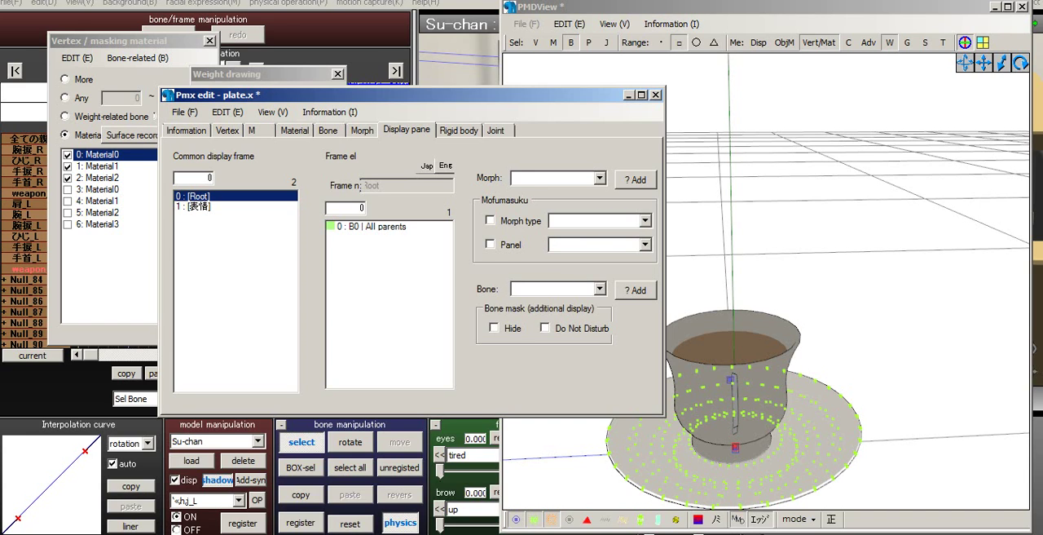
- Add a new display frame after the 表情 frame
left_click(194, 206)
right_click(210, 222)
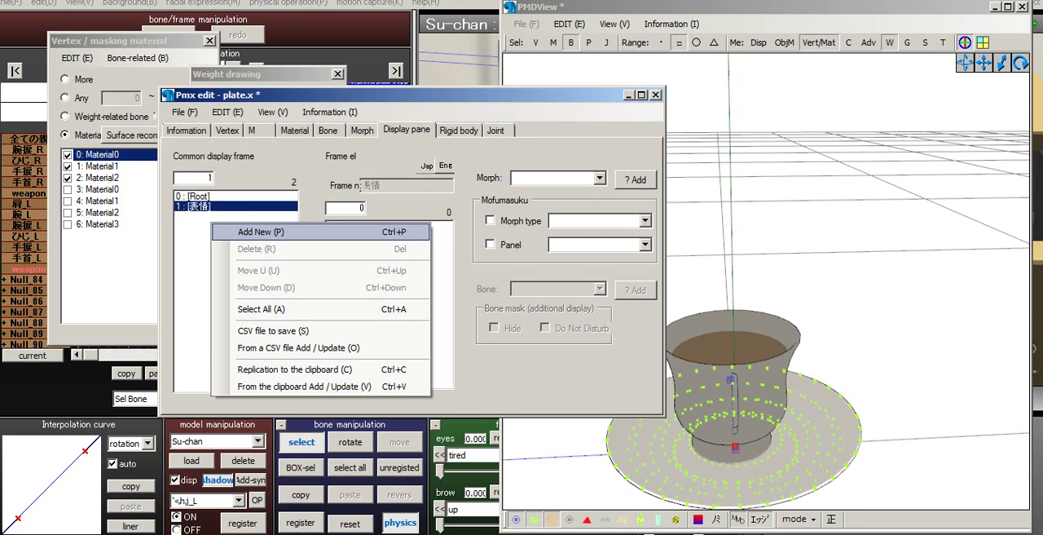
left_click(245, 230)
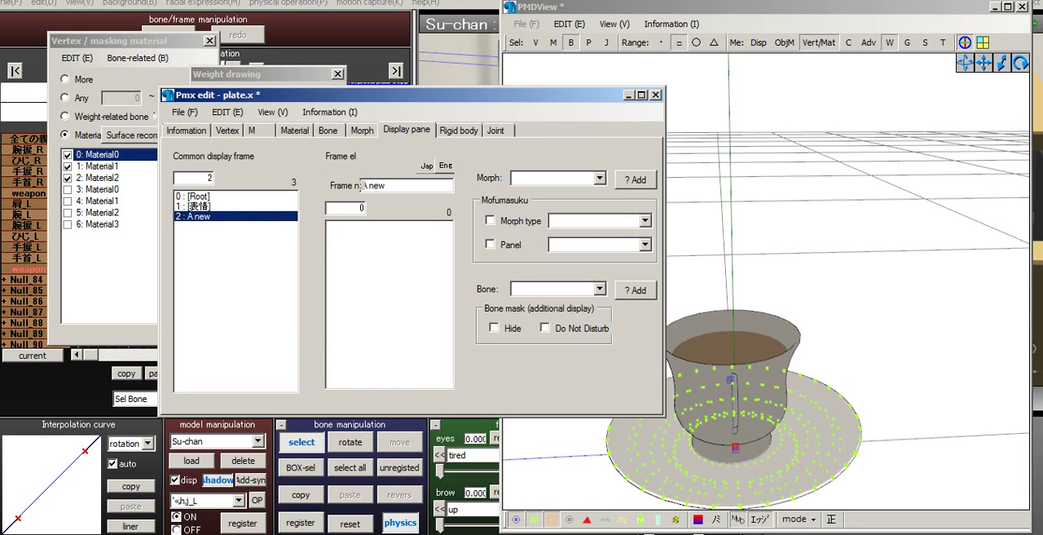
- Switch to MikuMikuDance and examine how Su-chan's bones are grouped in the frame list
left_click(194, 196)
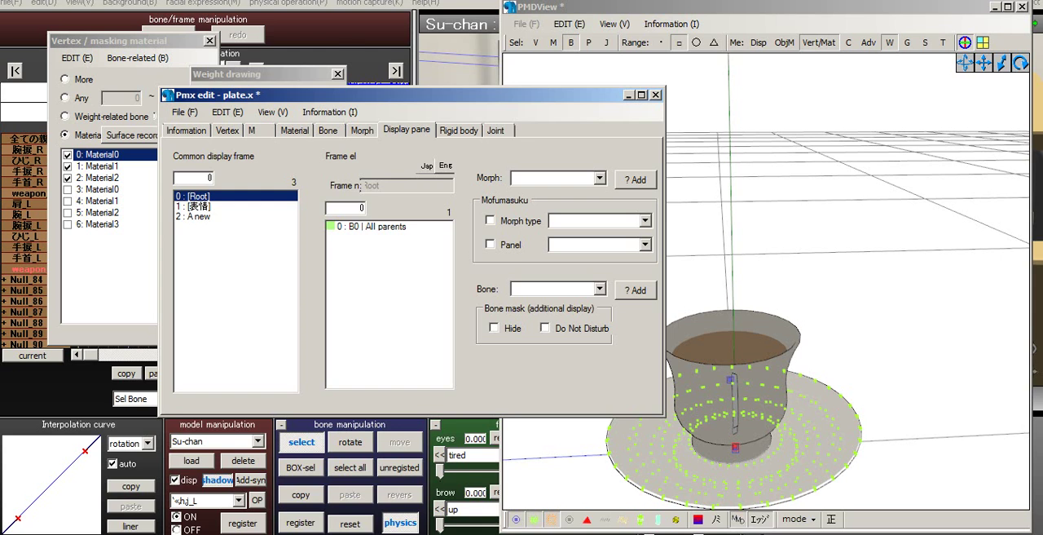
left_click(440, 3)
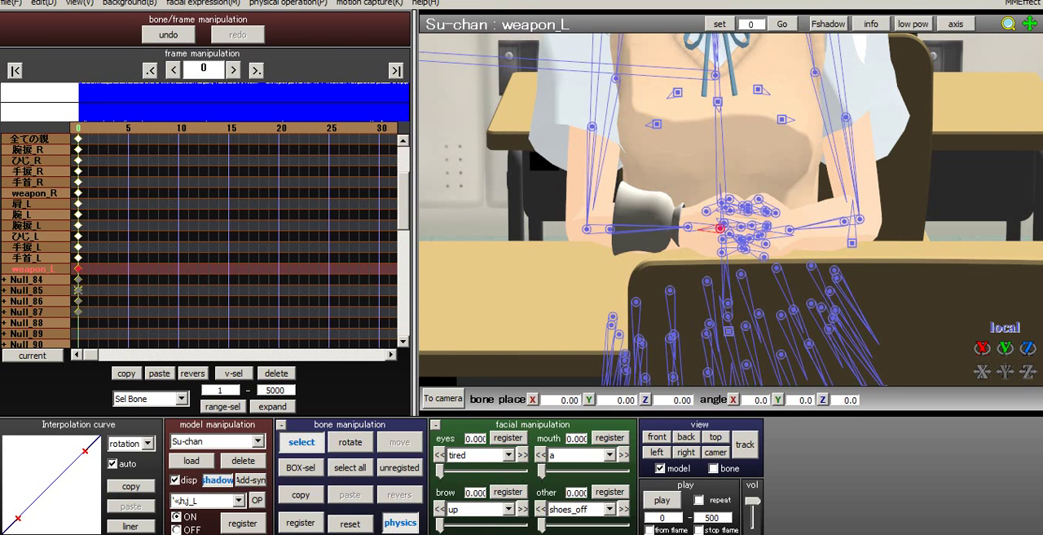
left_click_drag(404, 200, 403, 173)
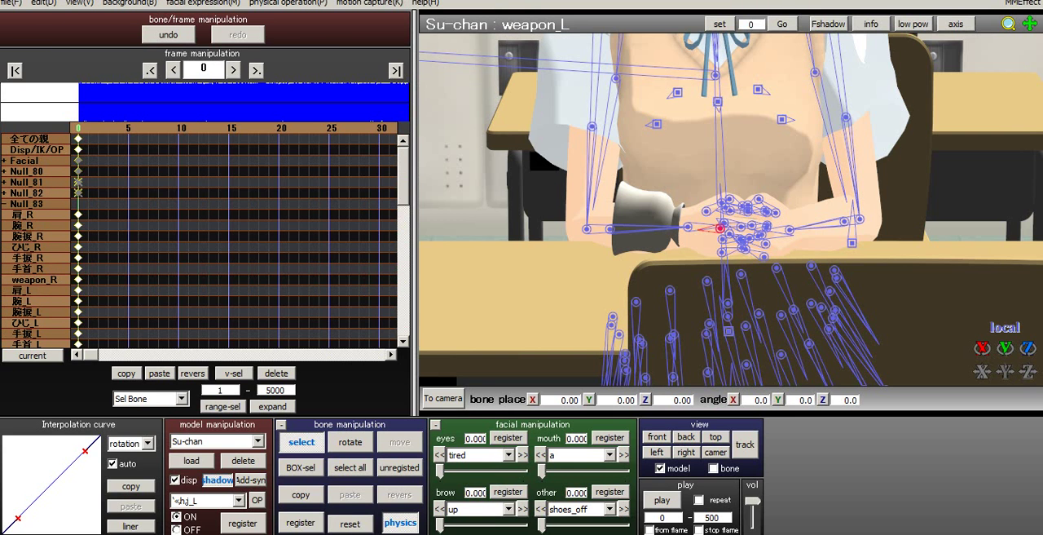
left_click(37, 150)
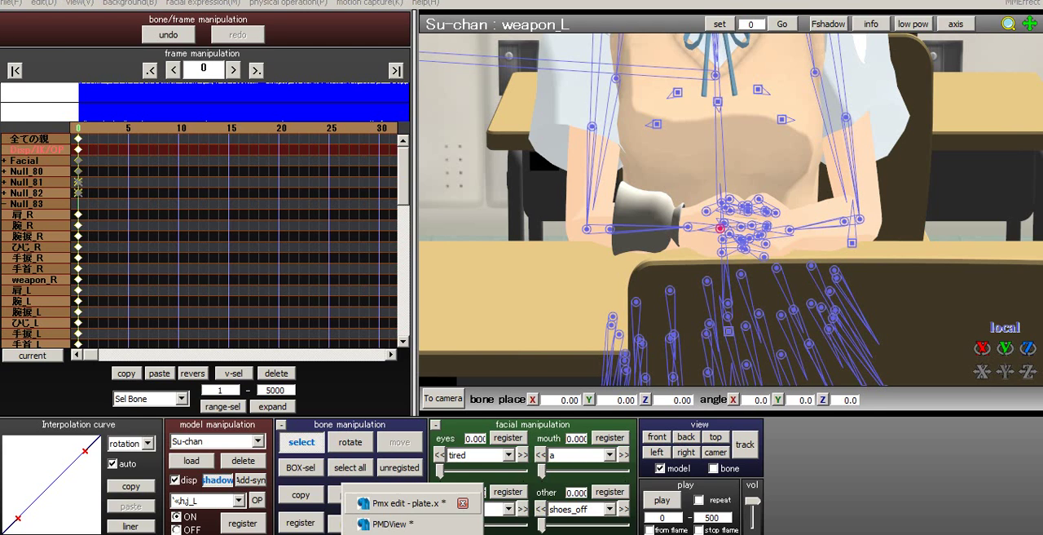
- Return to PMX Editor and rename the new display frame as Cup
left_click(412, 524)
left_click(815, 326)
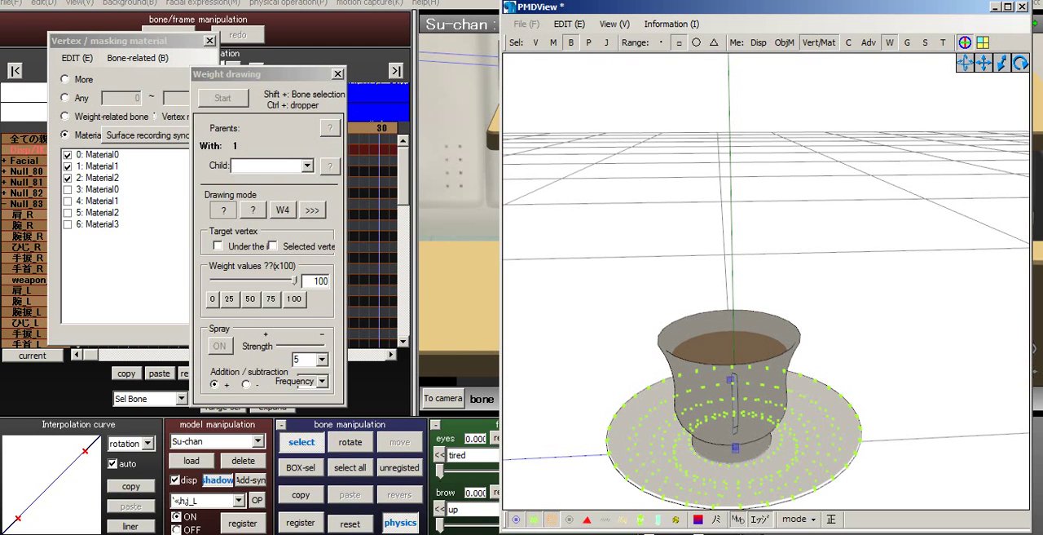
middle_click_drag(735, 446, 703, 389)
mouse_move(413, 532)
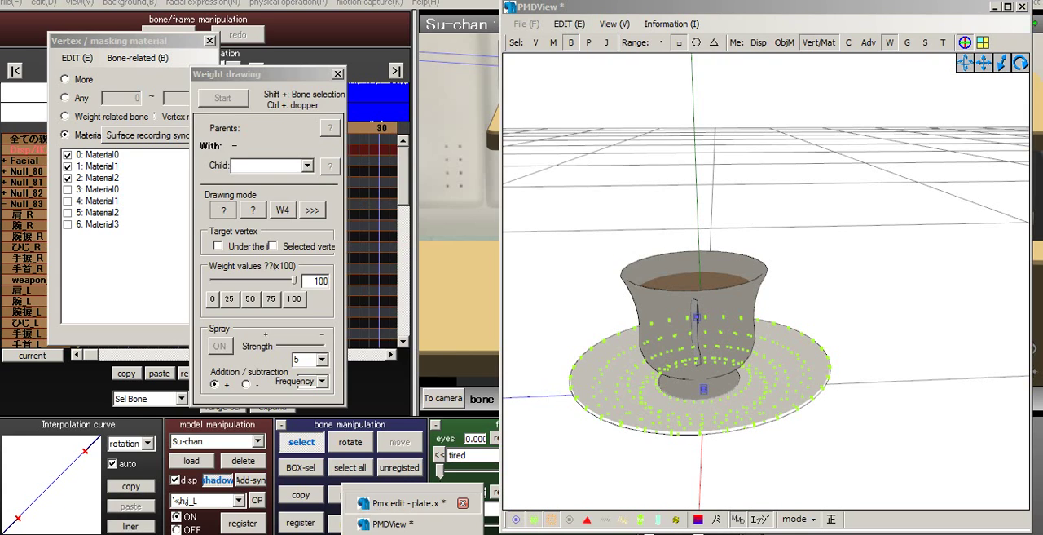
left_click(391, 498)
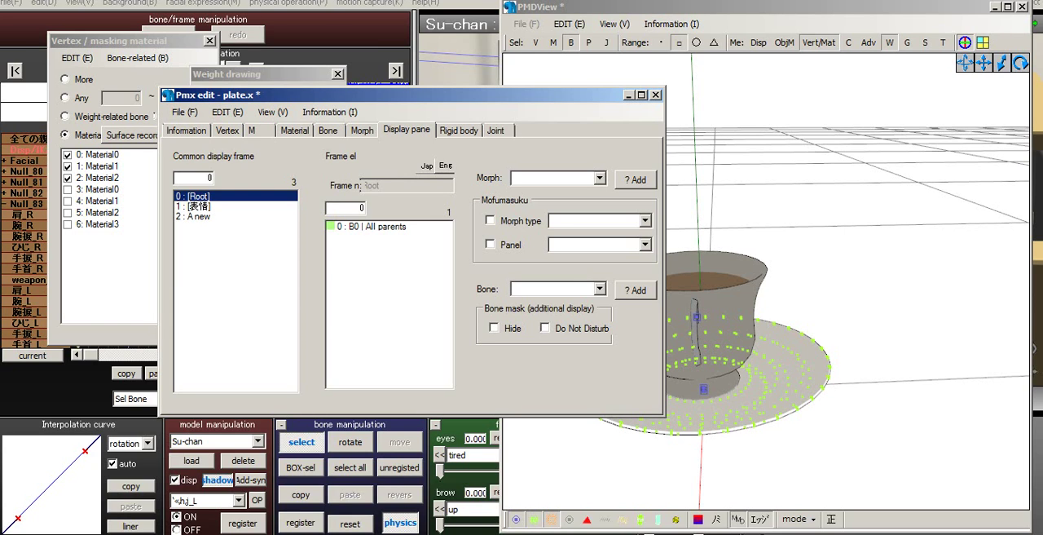
left_click(199, 216)
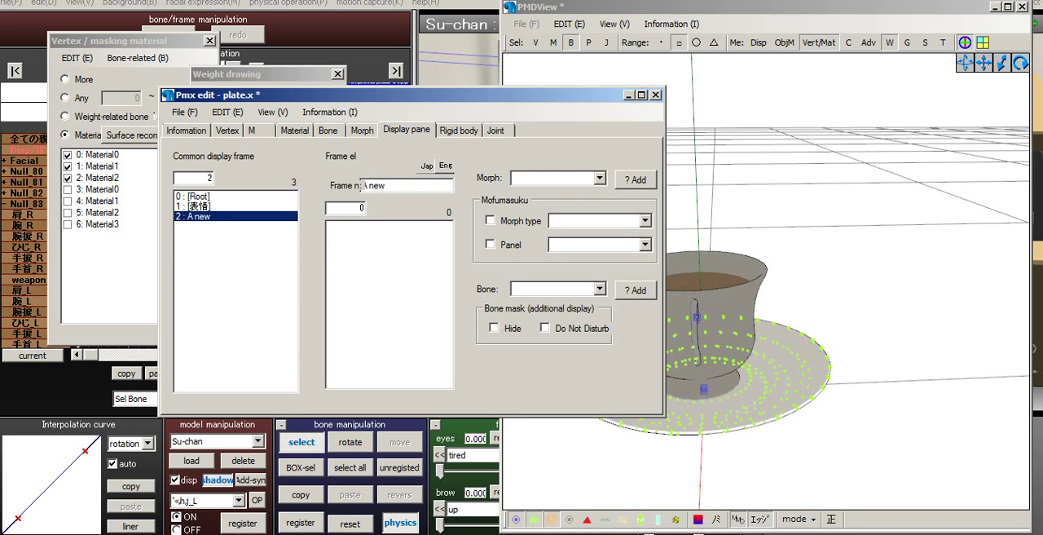
left_click_drag(386, 186, 361, 185)
left_click_drag(392, 95, 401, 98)
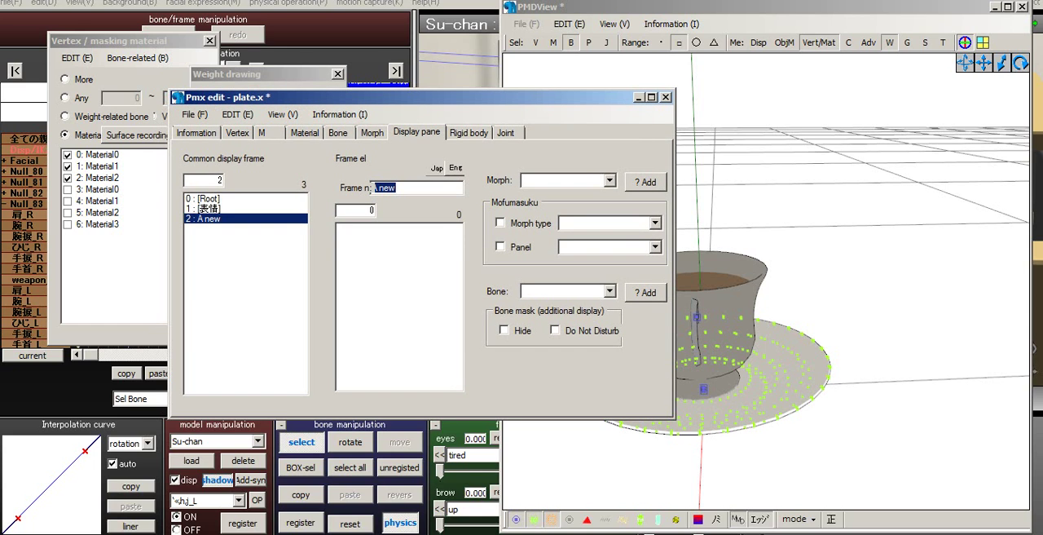
type("Cup")
- Add the cup bone and the plate bone to the Cup display frame
left_click(609, 291)
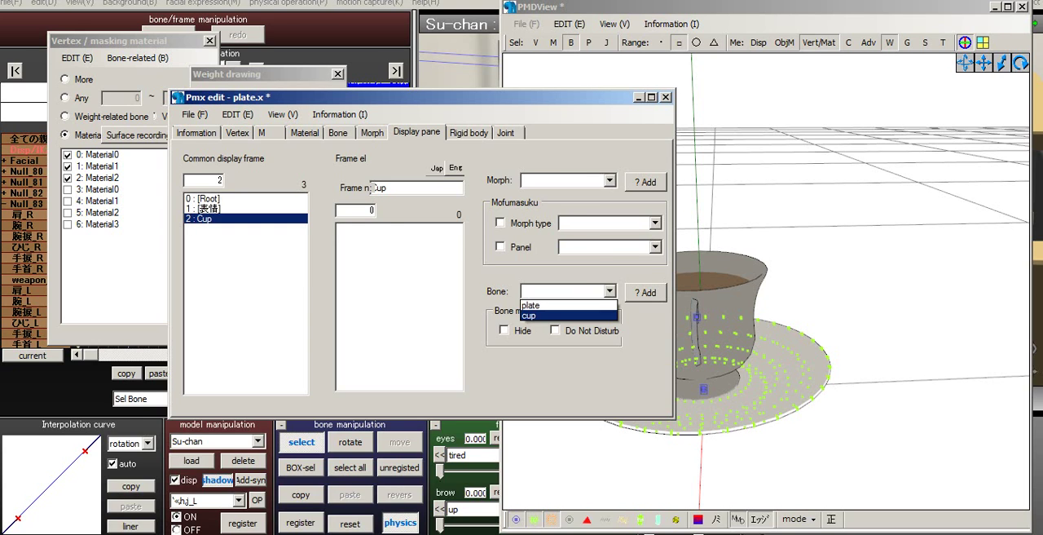
left_click(542, 315)
left_click(646, 292)
left_click(609, 291)
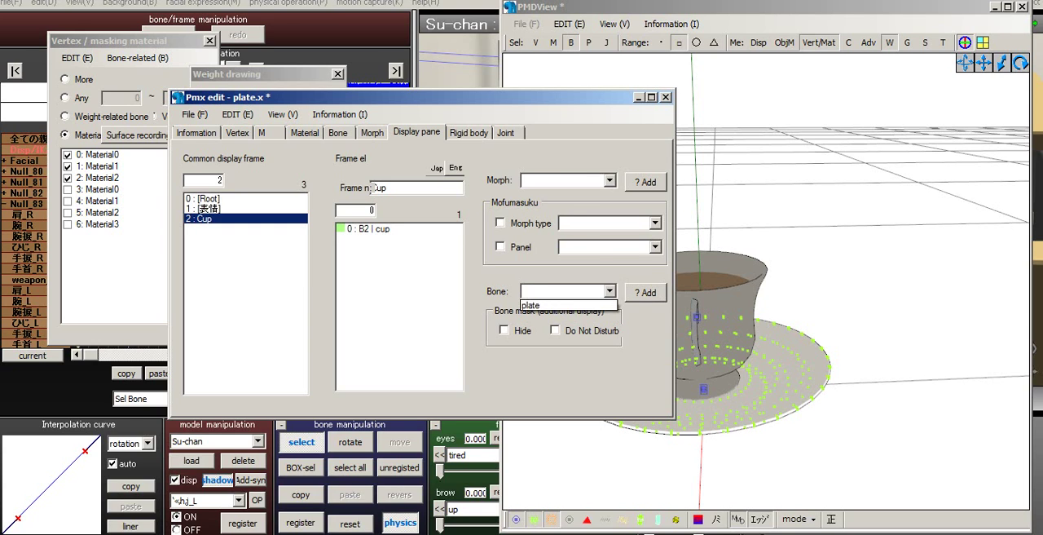
left_click(539, 311)
left_click(646, 292)
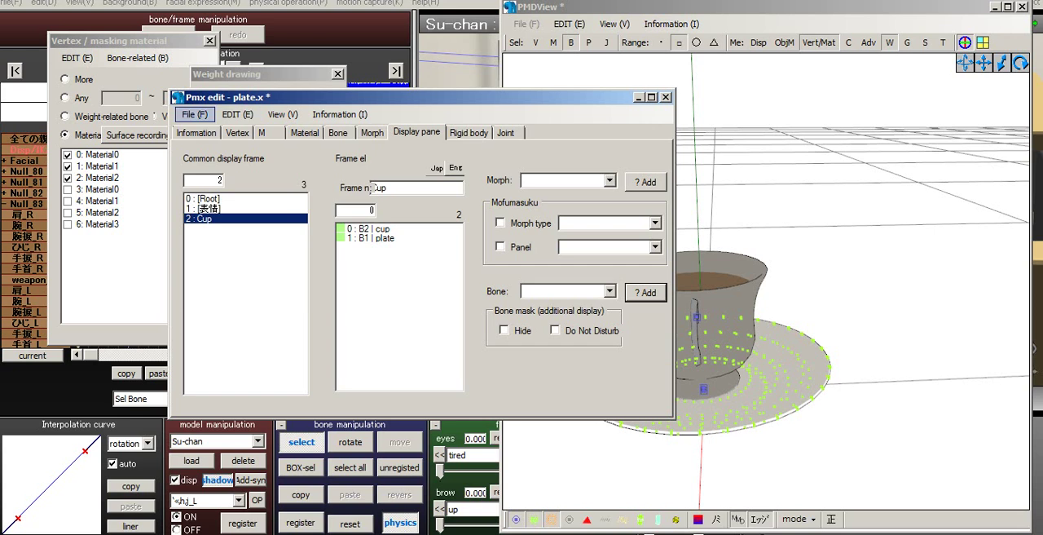
- Save the combined model as Cup.pmx in the Tea props folder
left_click(195, 115)
left_click(238, 169)
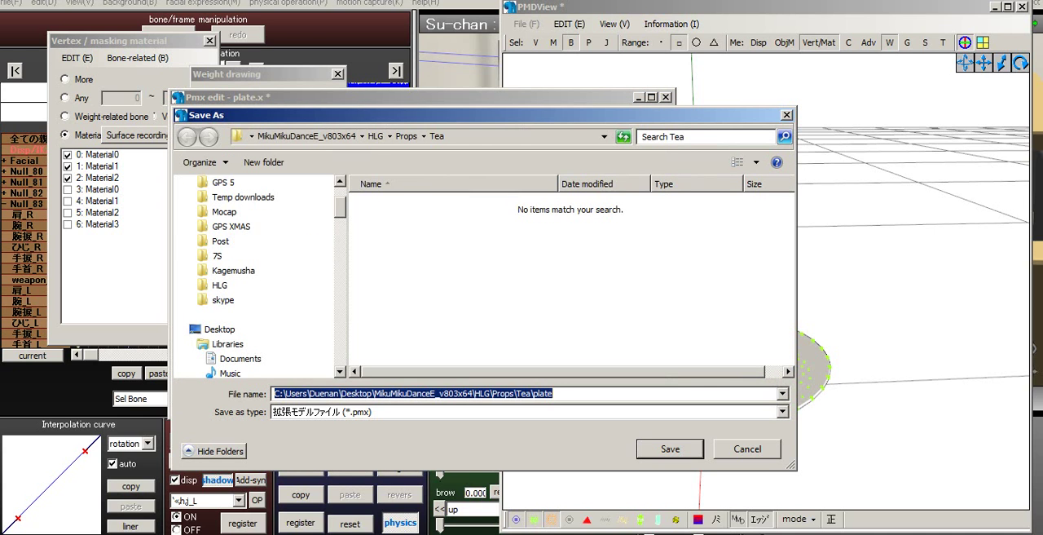
type("Cup")
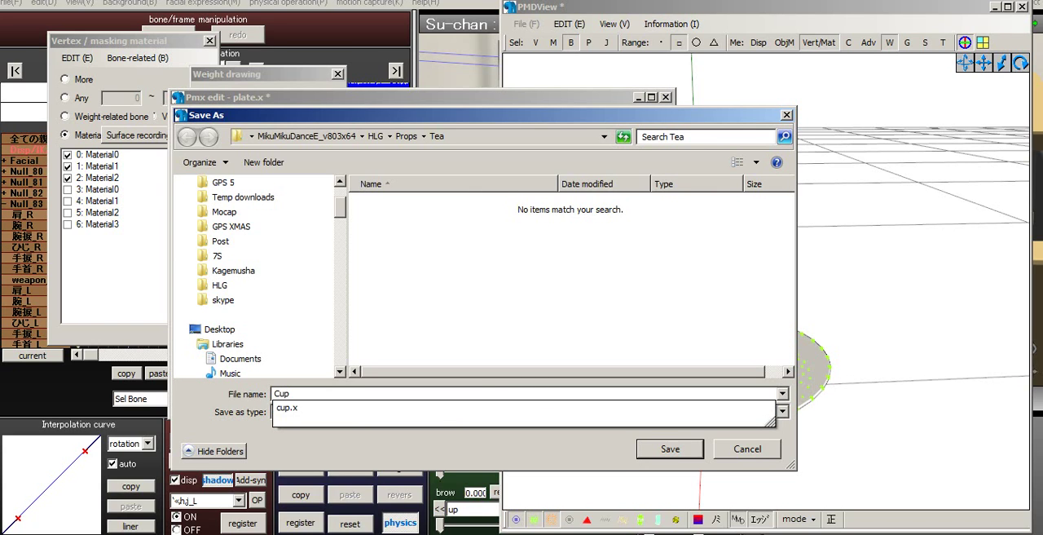
type(".pm")
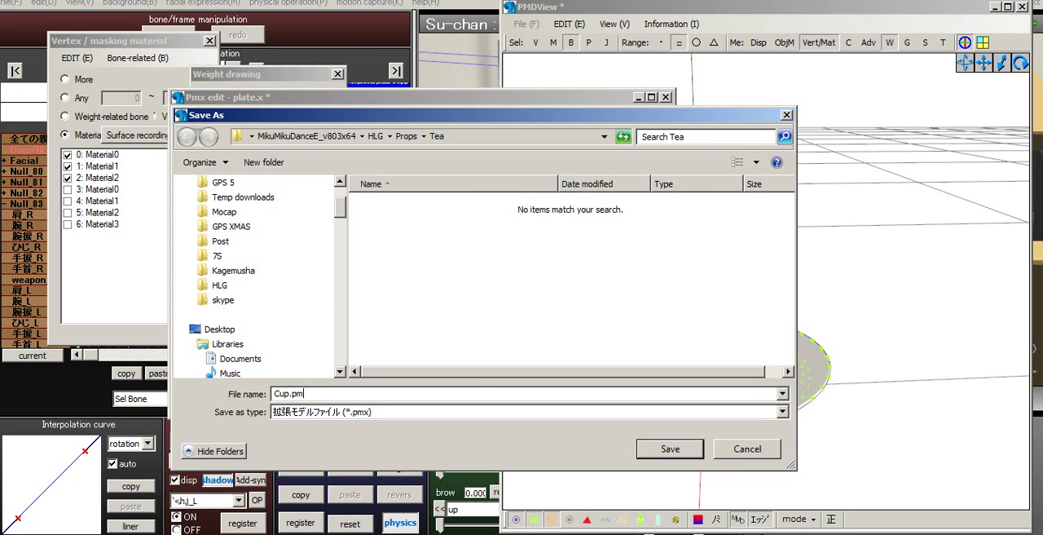
type("x")
key("Return")
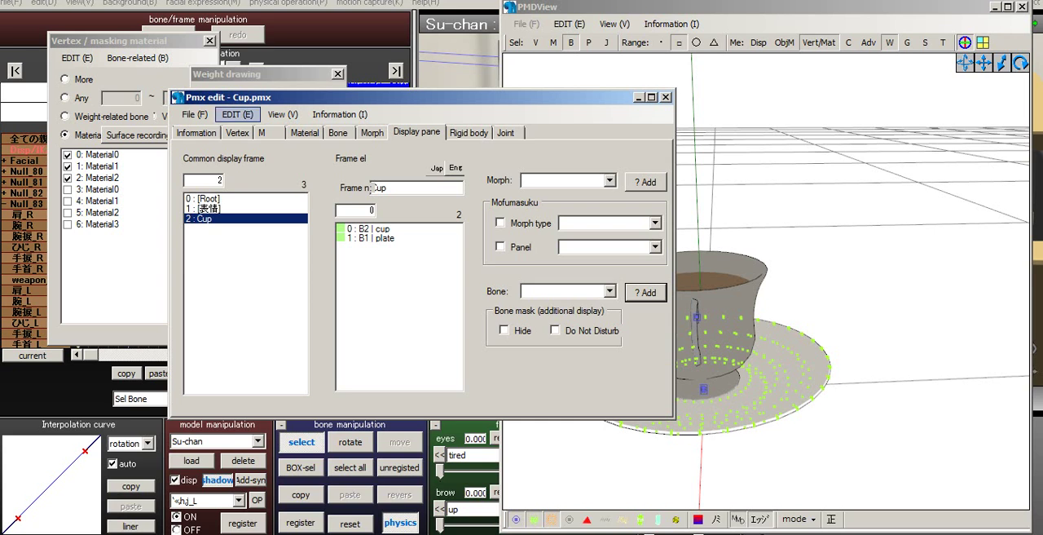
- Start a new blank model in place of Cup.pmx
left_click(194, 114)
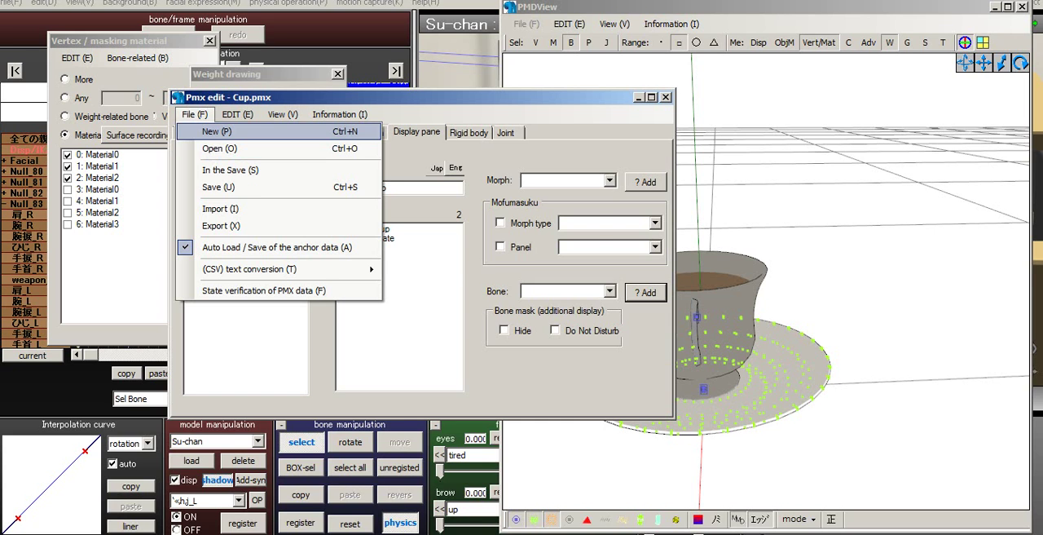
left_click(217, 131)
left_click(501, 312)
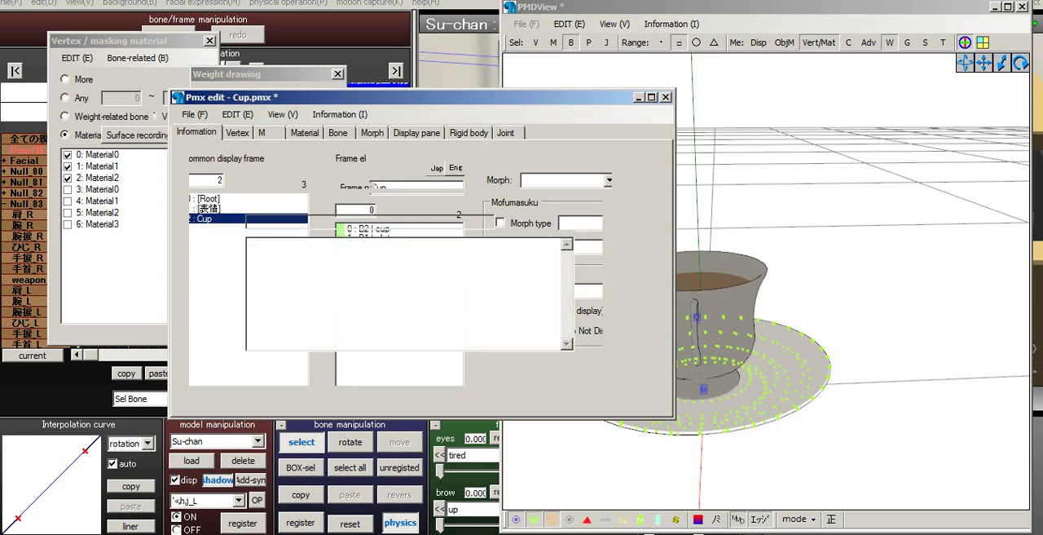
- Open Su chan final2.pmx from the Su chan summer folder under HLG
left_click(193, 114)
key("Return")
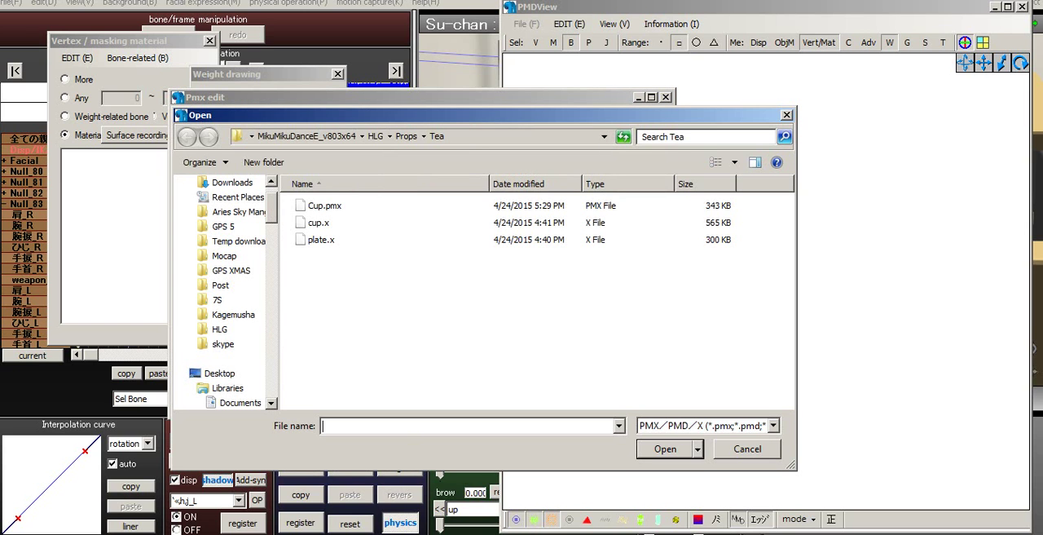
left_click(375, 136)
left_click(331, 282)
scroll(343, 359, "down", 6)
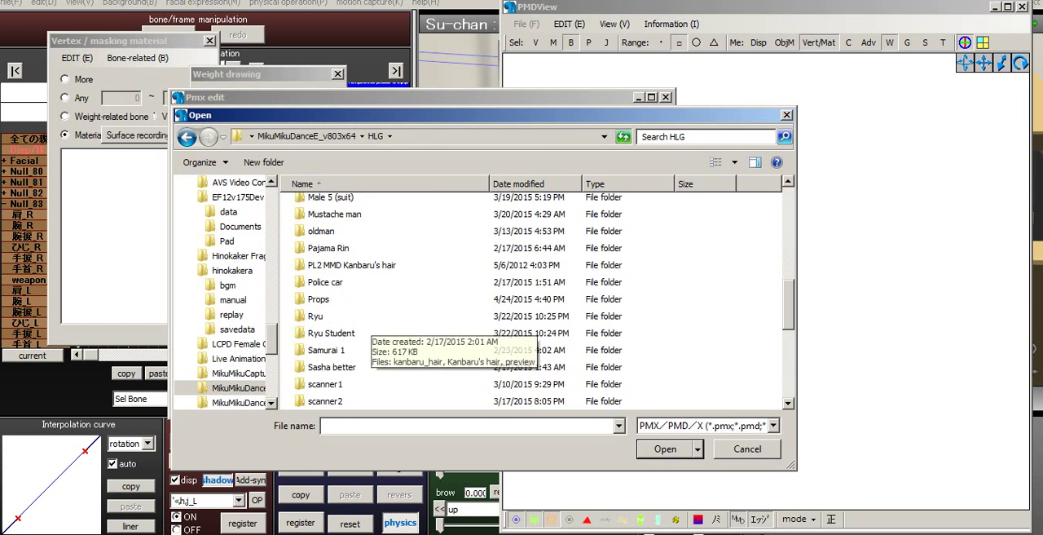
left_click(338, 282)
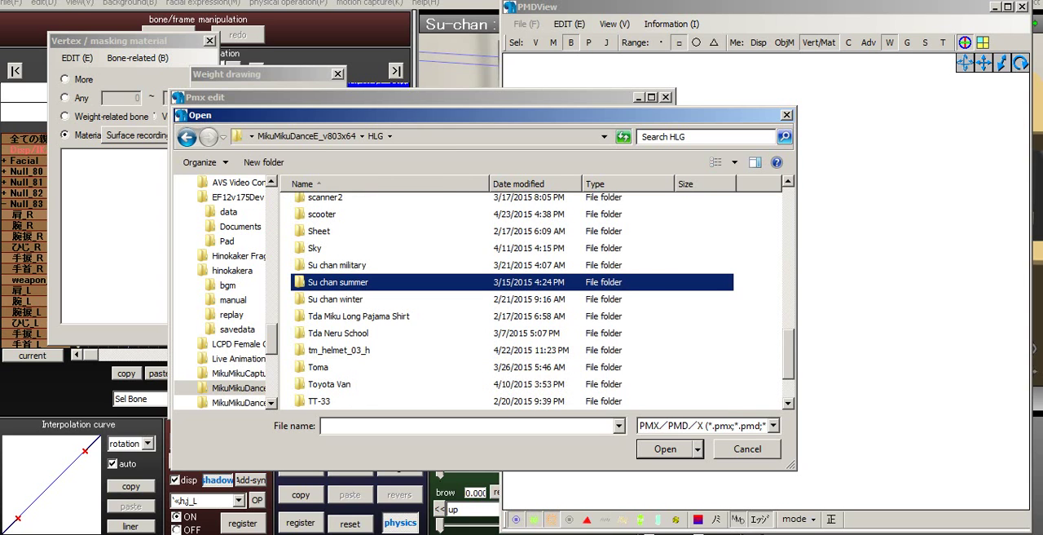
double_click(338, 282)
scroll(533, 293, "down", 3)
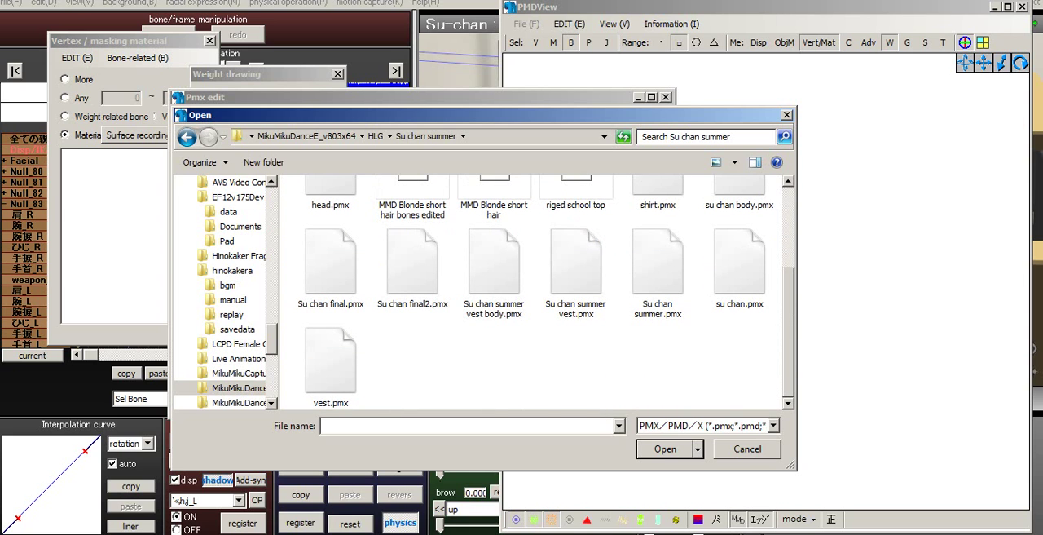
left_click(658, 272)
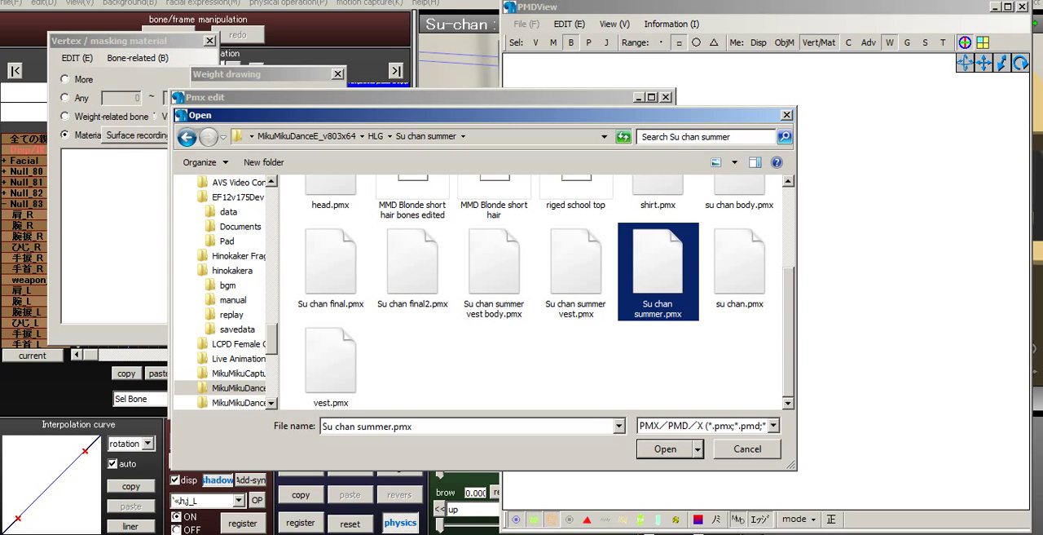
left_click(412, 271)
left_click(666, 449)
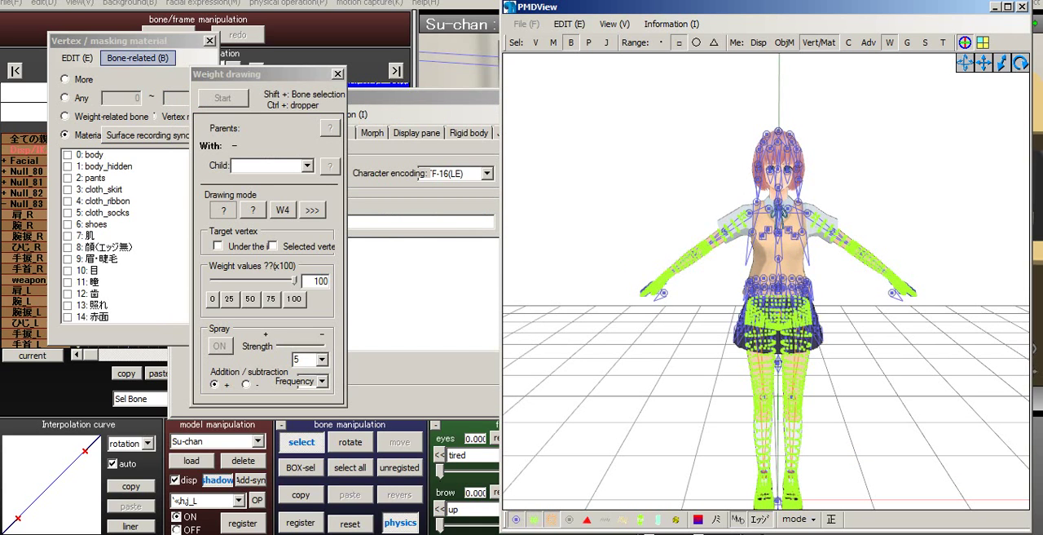
- Restrict selection to bones and pick the left wrist bone on the Su-chan model
left_click(137, 42)
left_click_drag(195, 212, 194, 259)
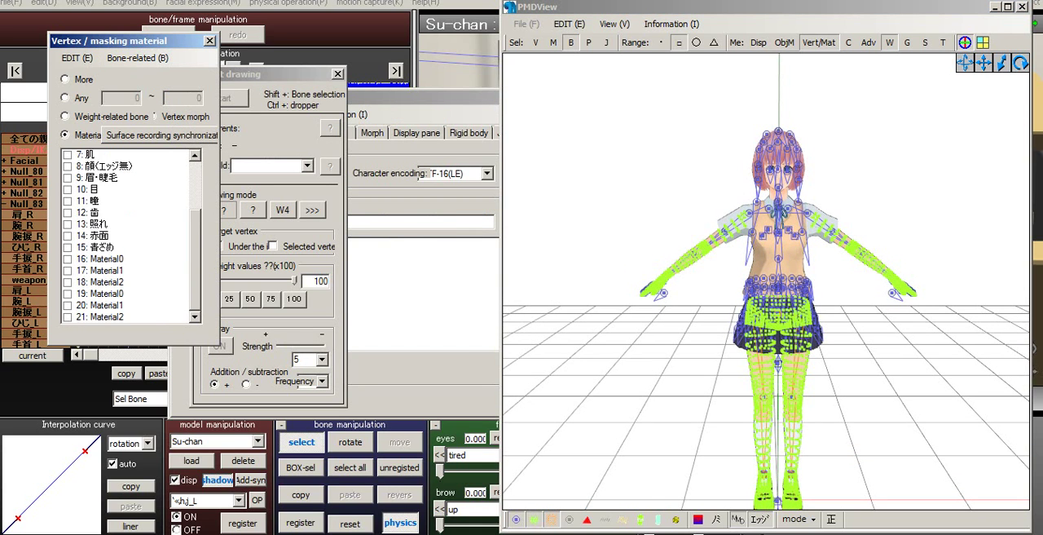
left_click(535, 42)
left_click(536, 43)
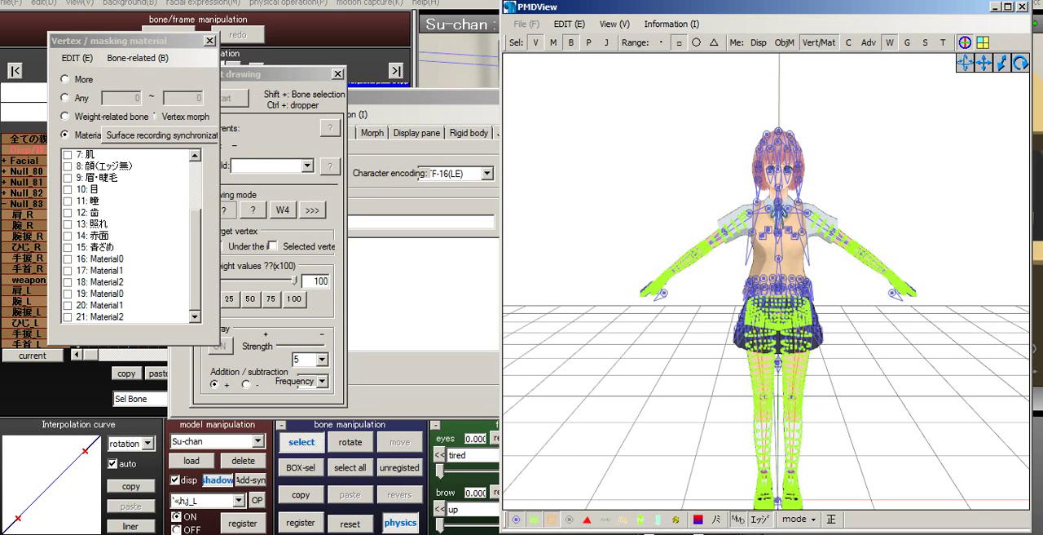
middle_click_drag(766, 281, 698, 351)
scroll(732, 175, "up", 5)
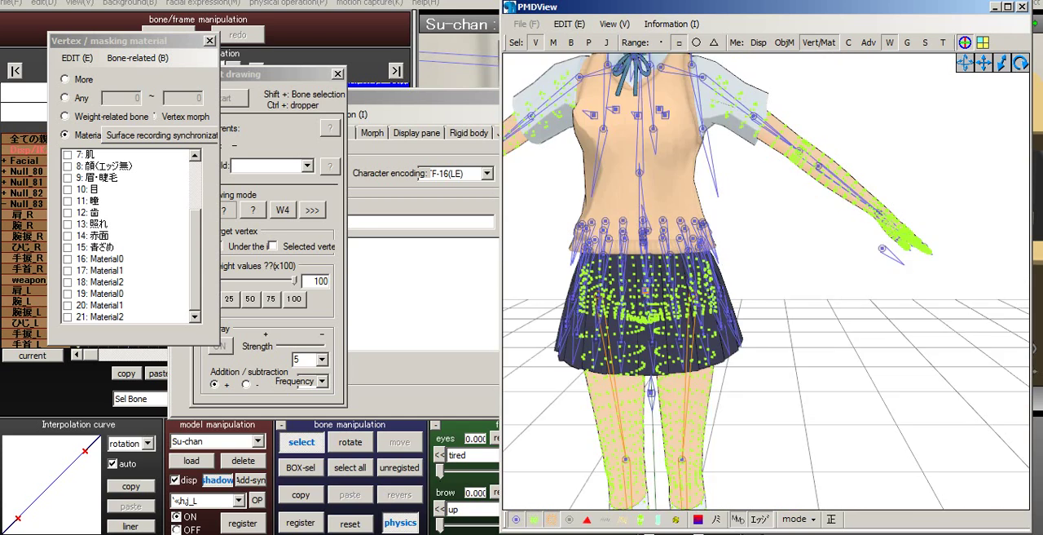
scroll(698, 351, "up", 3)
right_click_drag(697, 350, 607, 359)
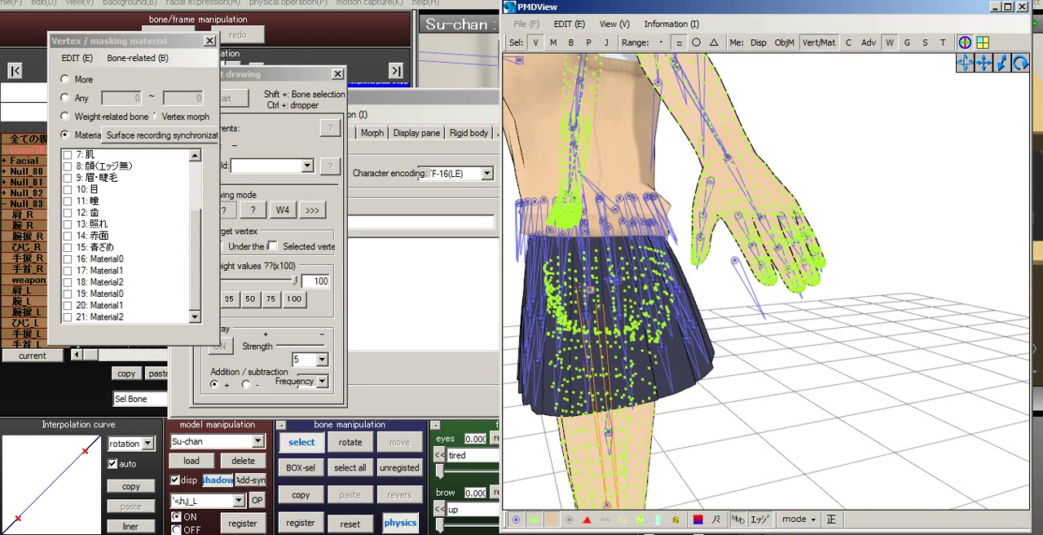
left_click(572, 42)
left_click(535, 42)
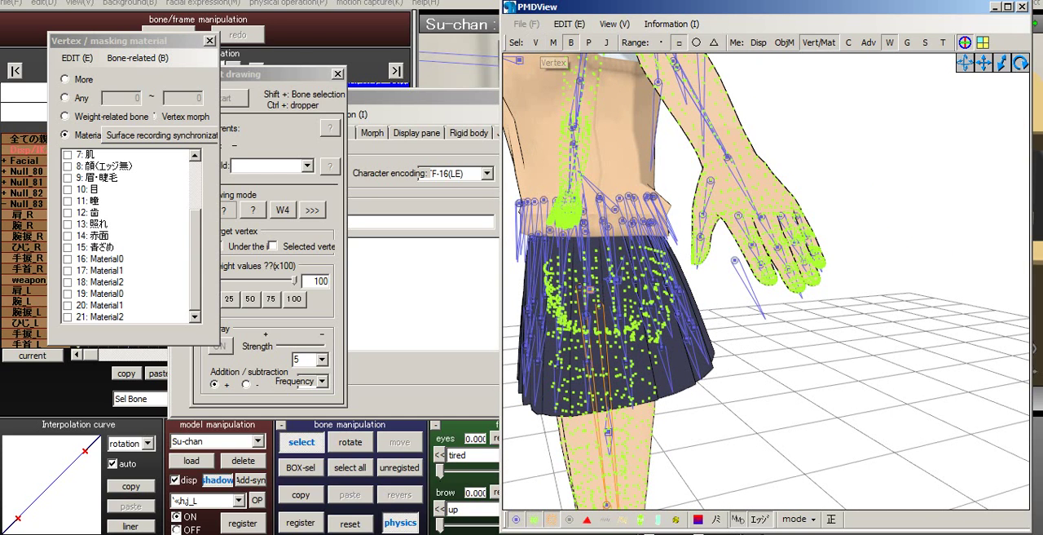
left_click(728, 156)
- Inspect the bone data of the left wrist bone L hand and of the neighbouring 左+ひじ bone
left_click(366, 114)
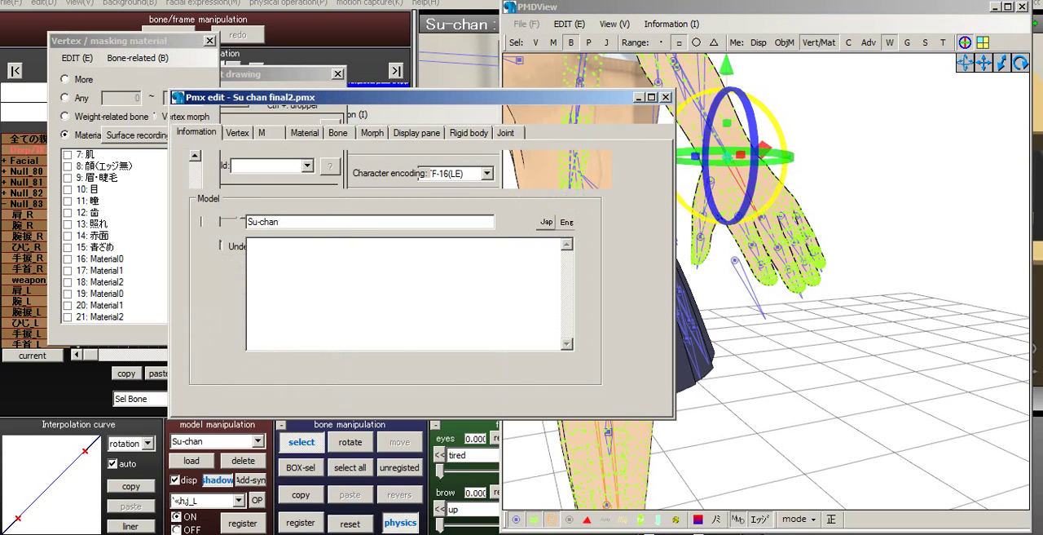
left_click(338, 132)
left_click(831, 175)
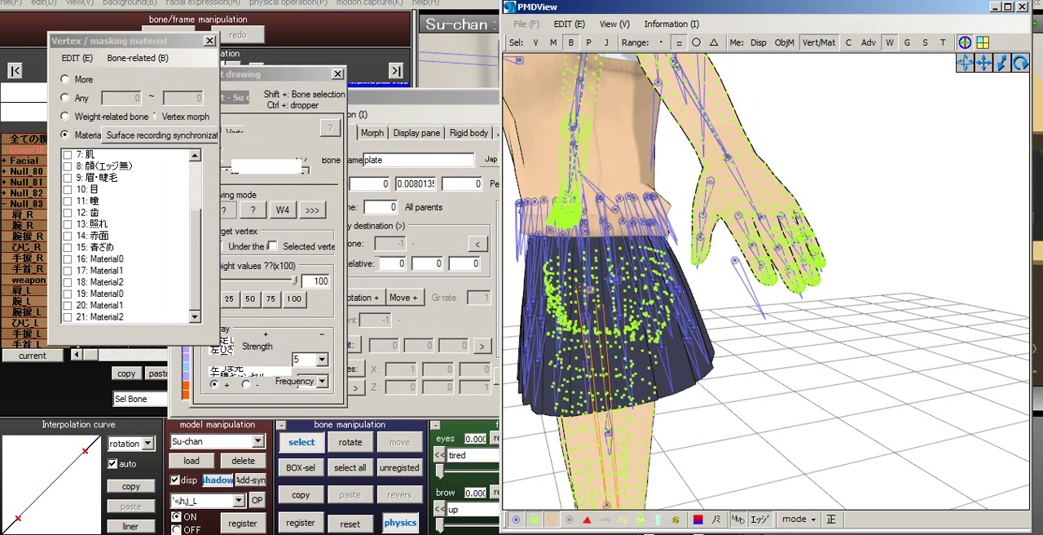
left_click(728, 156)
left_click(432, 97)
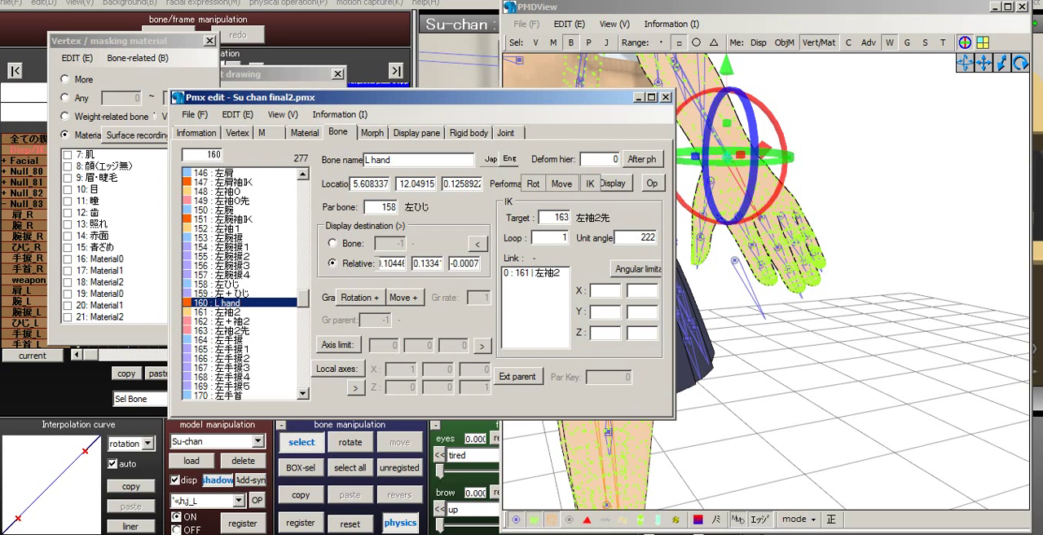
left_click(232, 292)
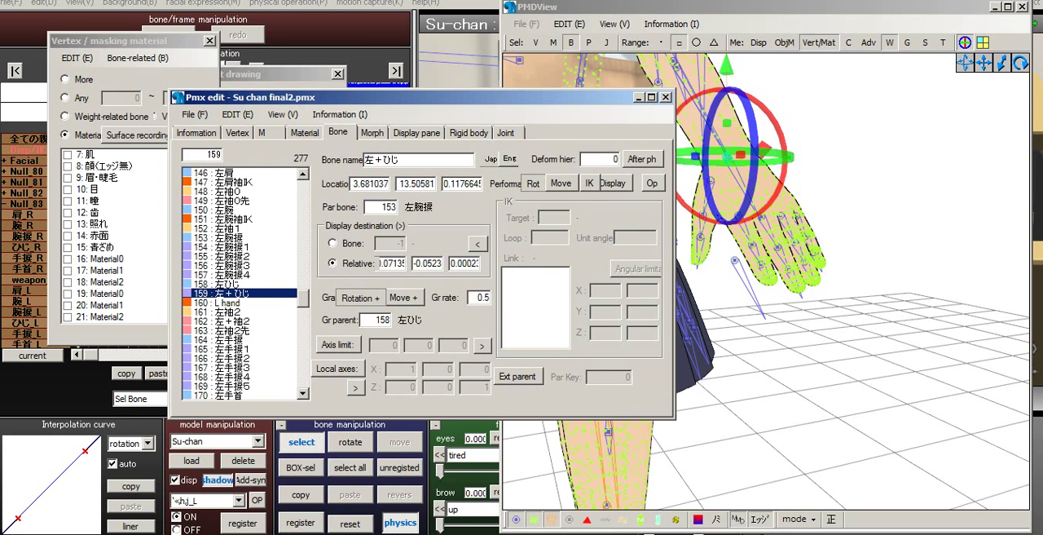
left_click(232, 303)
right_click_drag(823, 192, 921, 197)
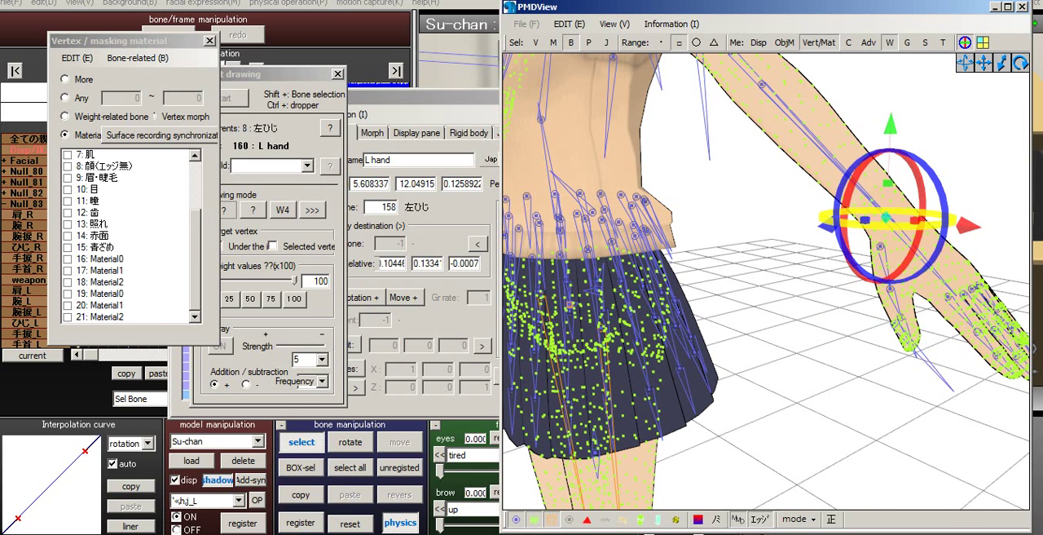
left_click(440, 97)
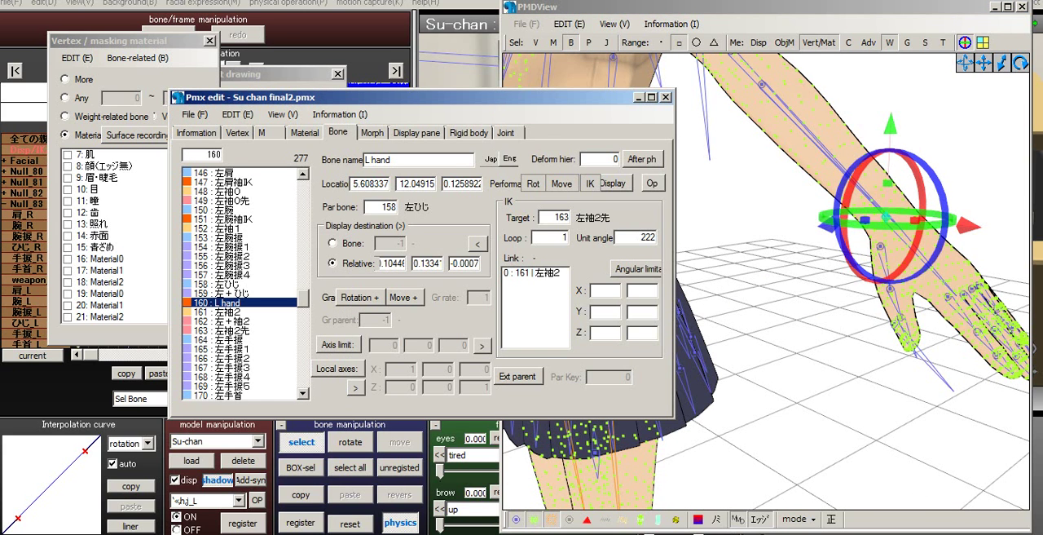
- Examine the bones of the skirt, legs, feet and left arm on the model from several angles
right_click_drag(774, 245, 831, 261)
scroll(831, 261, "down", 3)
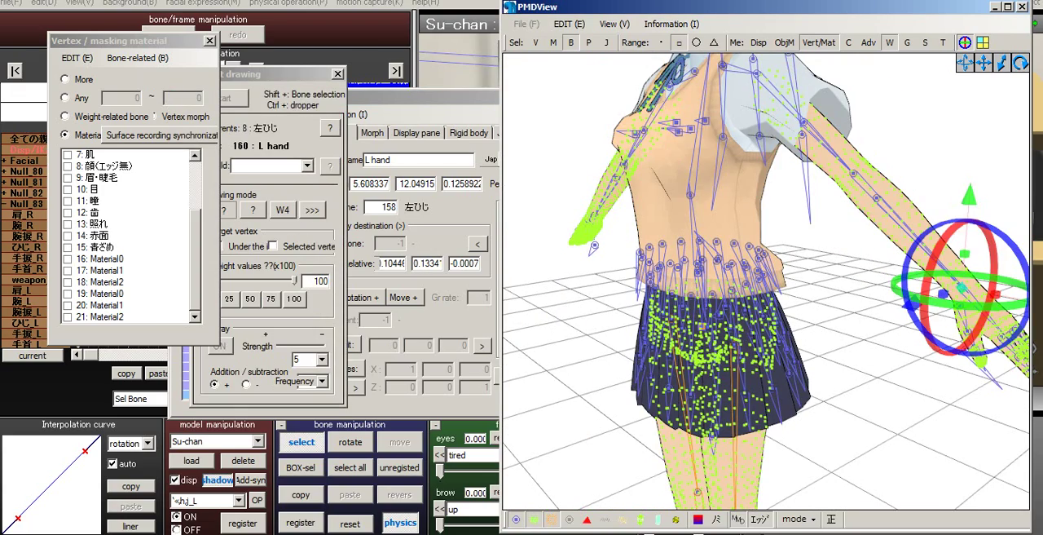
scroll(766, 282, "up", 2)
middle_click_drag(766, 326, 774, 265)
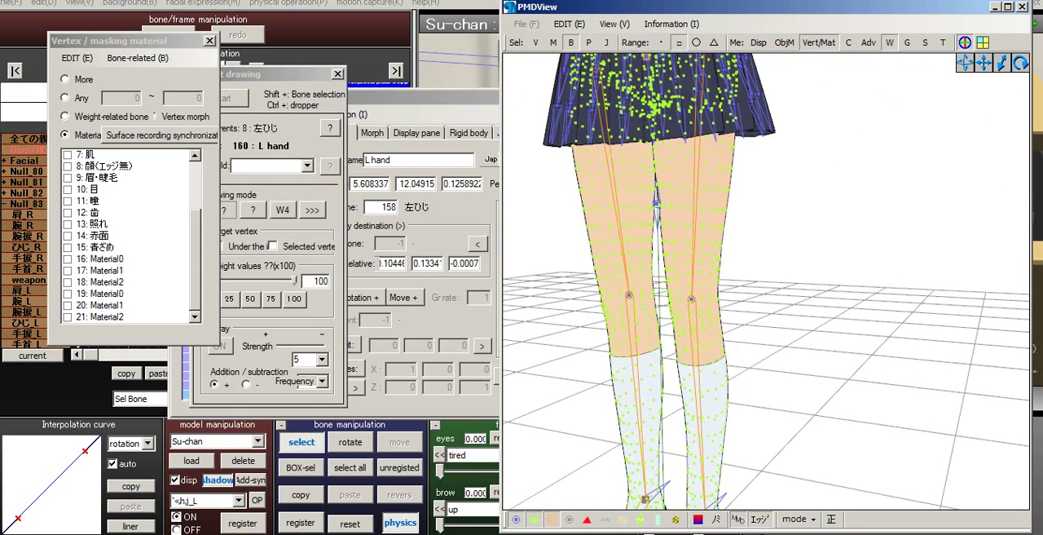
right_click_drag(775, 265, 824, 265)
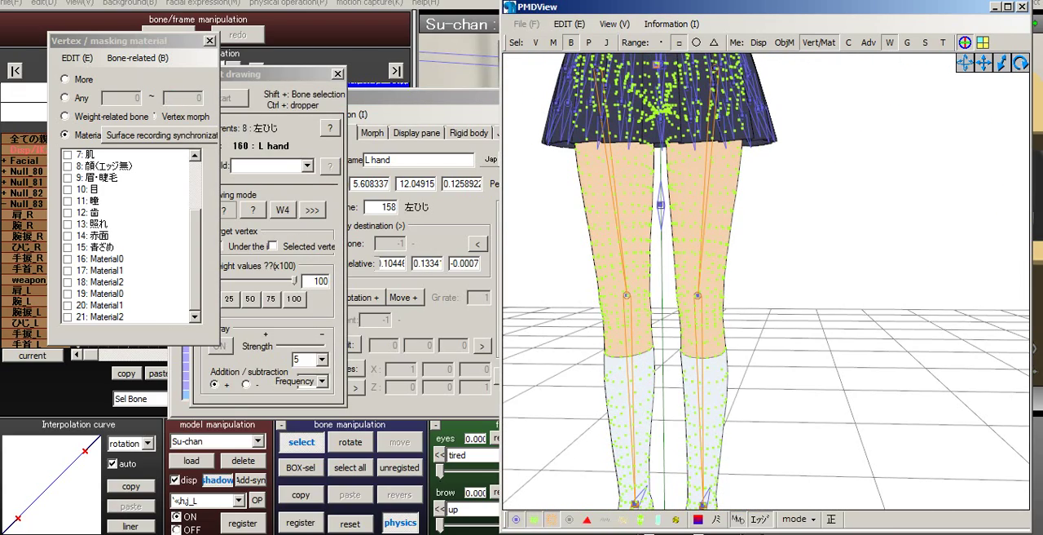
scroll(766, 281, "up", 1)
middle_click_drag(766, 342, 766, 196)
right_click_drag(766, 281, 754, 245)
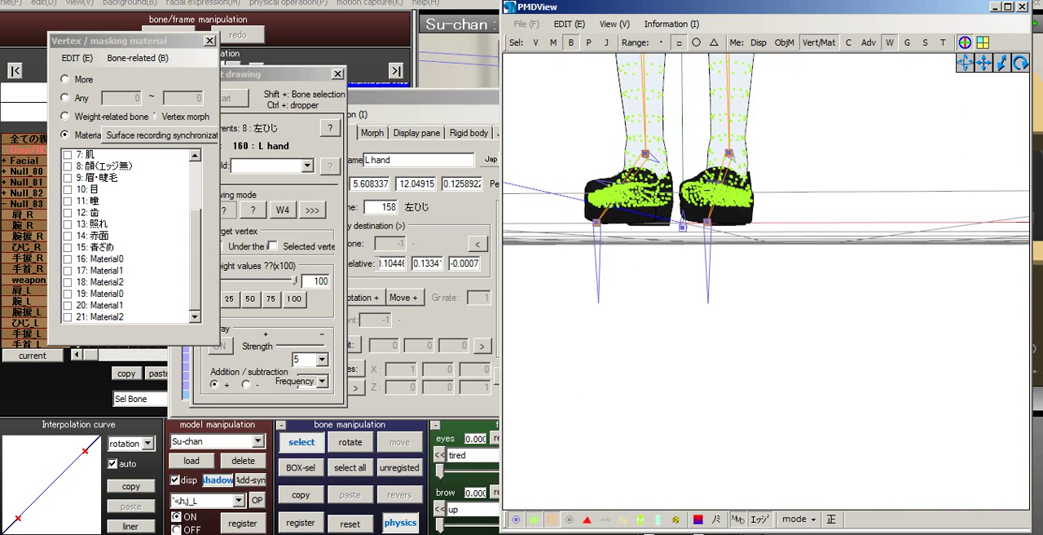
right_click_drag(766, 281, 790, 305)
middle_click_drag(766, 245, 807, 358)
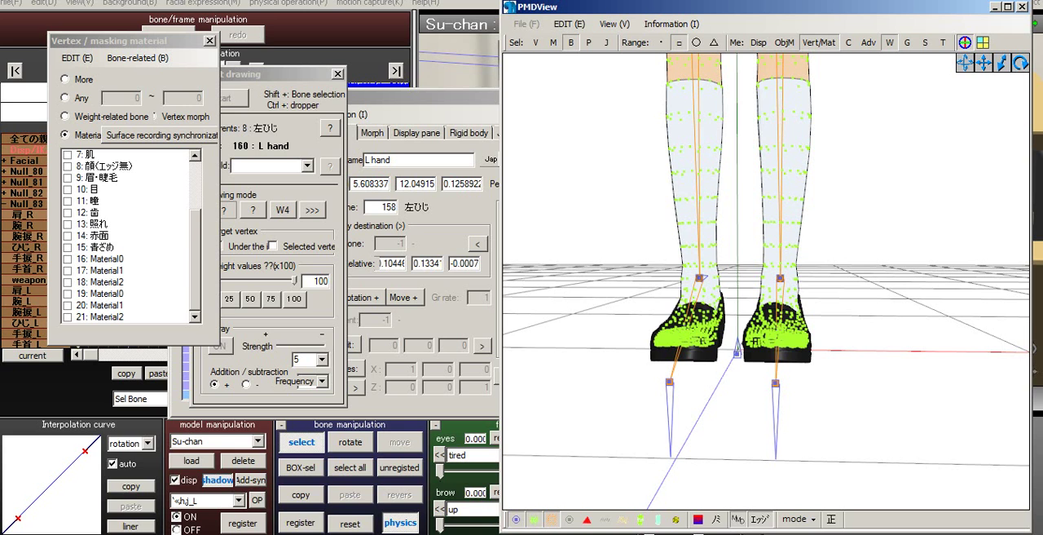
right_click_drag(766, 282, 757, 265)
middle_click_drag(766, 123, 693, 489)
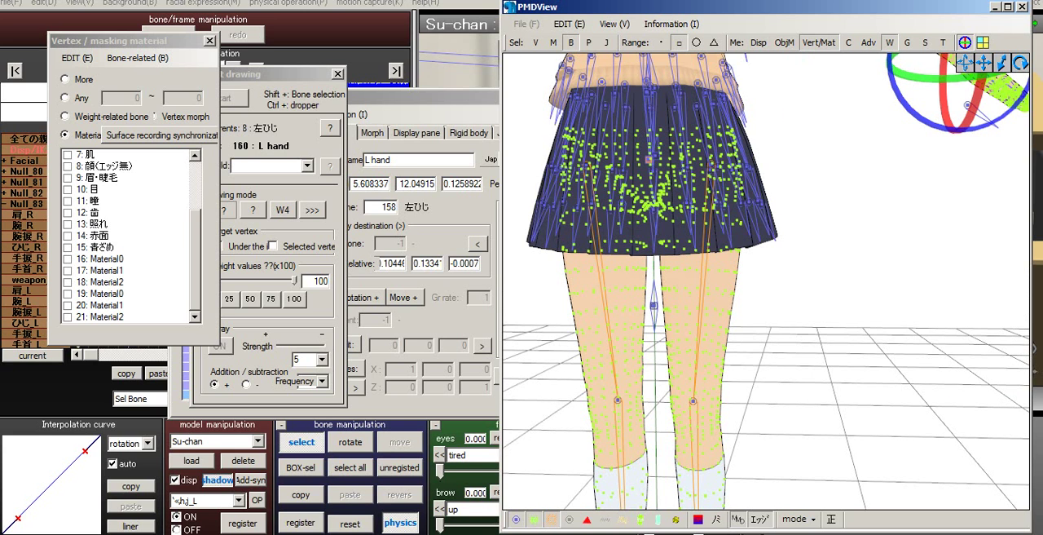
middle_click_drag(782, 196, 648, 352)
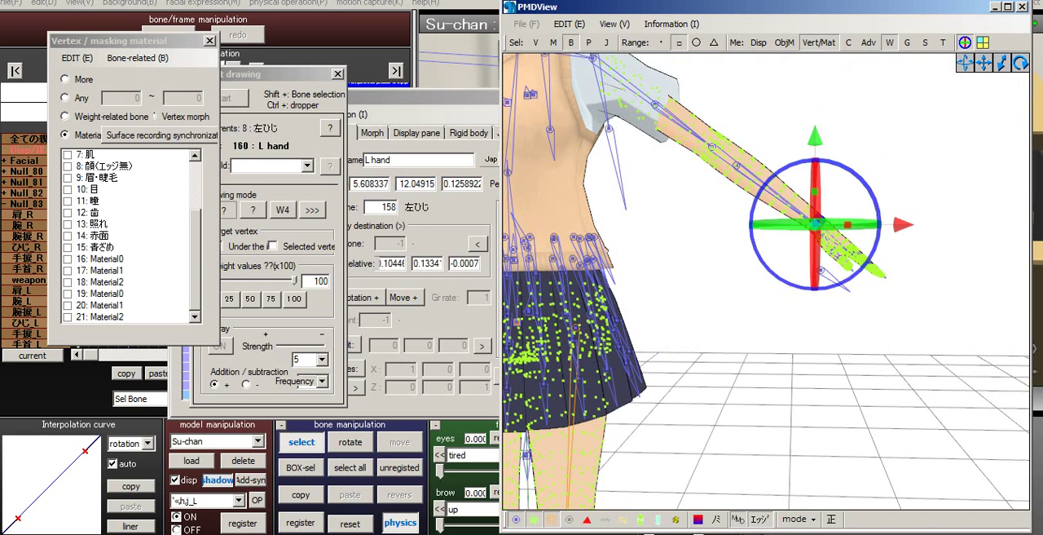
right_click_drag(758, 269, 848, 290)
- Go through the bones from L hand (160) to 左親指1 (177) and inspect the thumb bone on the left hand
left_click(432, 100)
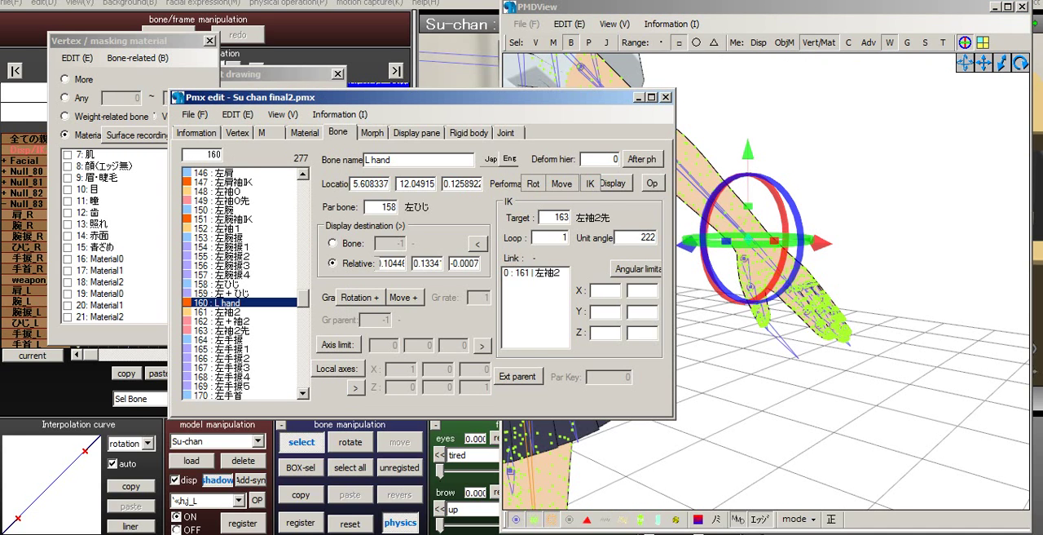
key("Down")
key("Down")
key("Down")
key("Down")
key("Down")
key("Down")
key("Down")
key("Down")
key("Down")
key("Down")
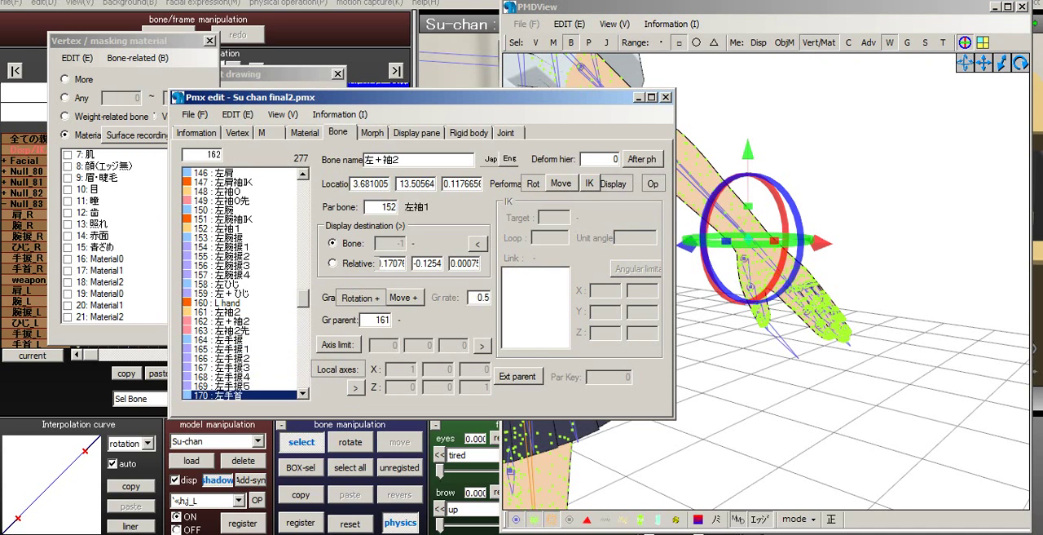
key("Down")
key("Down")
key("Down")
key("Down")
key("Down")
key("Down")
key("Down")
right_click_drag(766, 269, 684, 297)
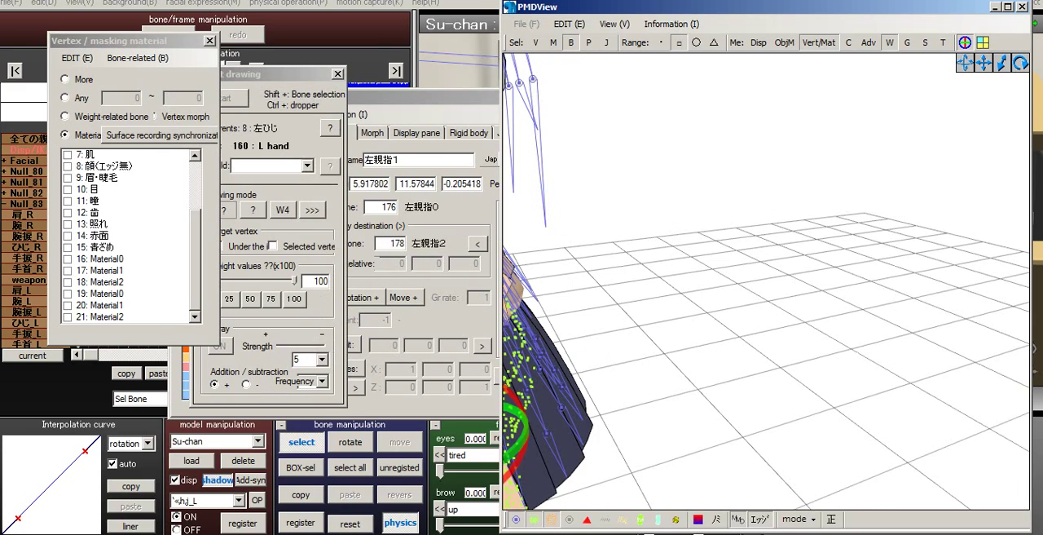
scroll(766, 281, "up", 5)
middle_click_drag(701, 408, 750, 220)
right_click_drag(749, 237, 856, 232)
key("alt+Tab")
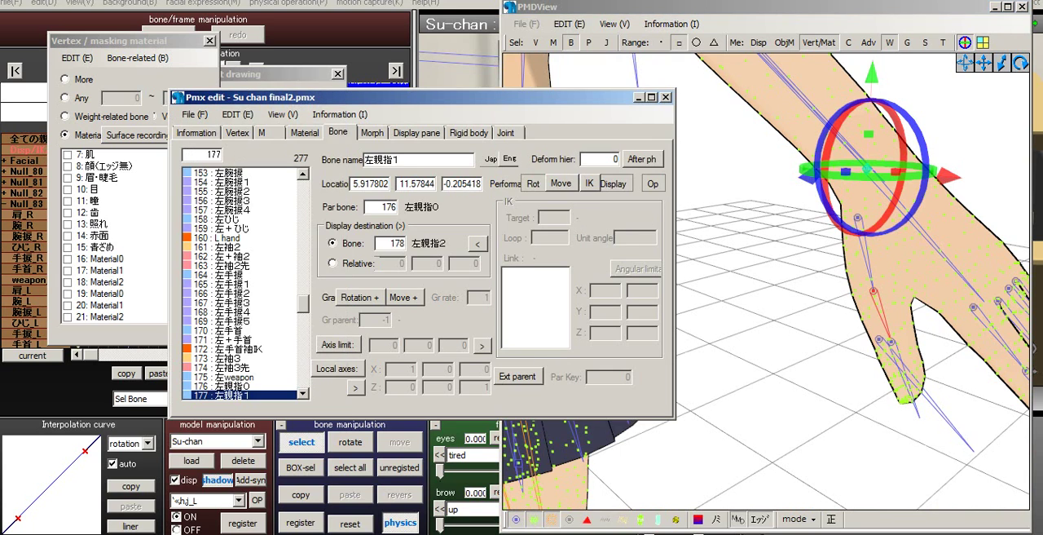
- Select the left wrist bone 左手首 (170) and rename it L hand in both Japanese and English
key("Up")
key("Up")
key("Up")
key("Up")
key("Up")
key("Up")
key("Up")
key("Up")
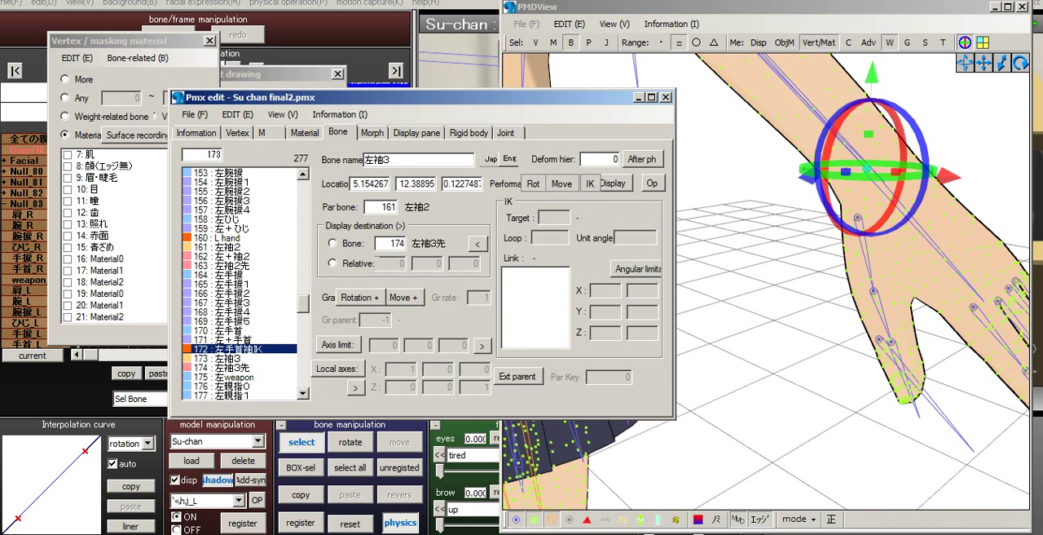
key("Down")
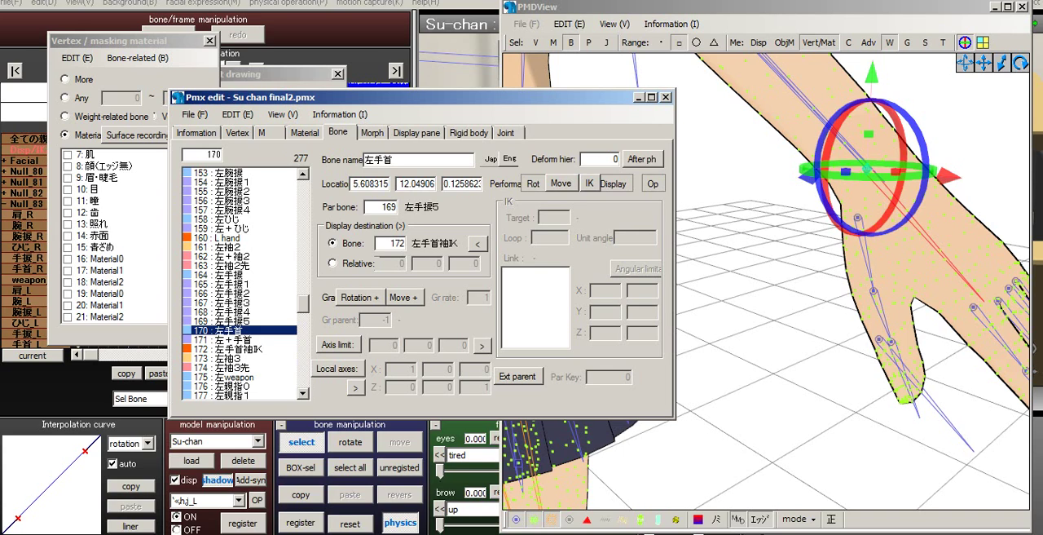
left_click_drag(396, 159, 365, 159)
type("L hand")
left_click(510, 159)
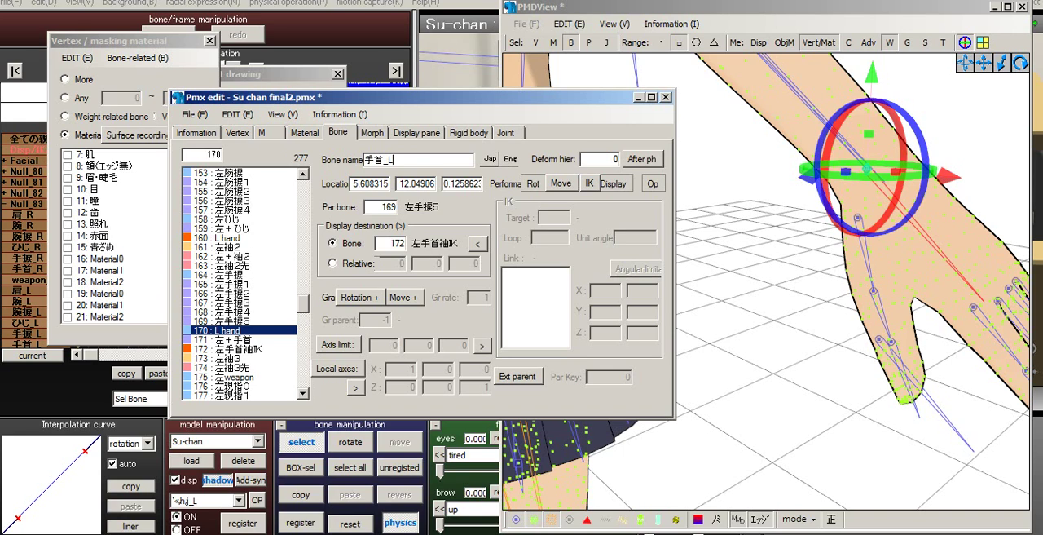
left_click_drag(394, 160, 364, 160)
type("L hand")
- Discard the unsaved model by starting a new one and reopen Su chan final2.pmx from the Su chan summer folder
left_click(194, 114)
left_click(200, 132)
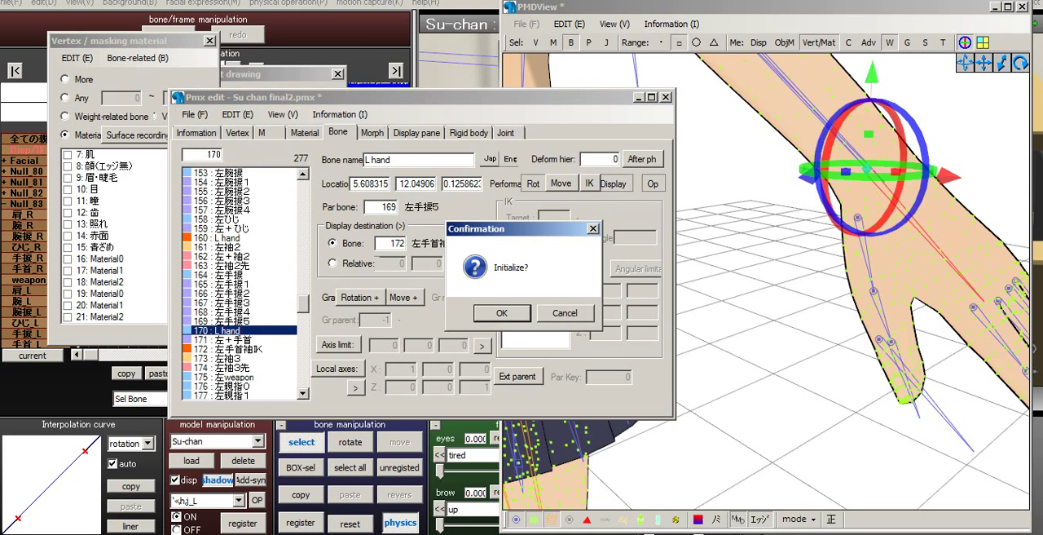
left_click(501, 312)
left_click(194, 114)
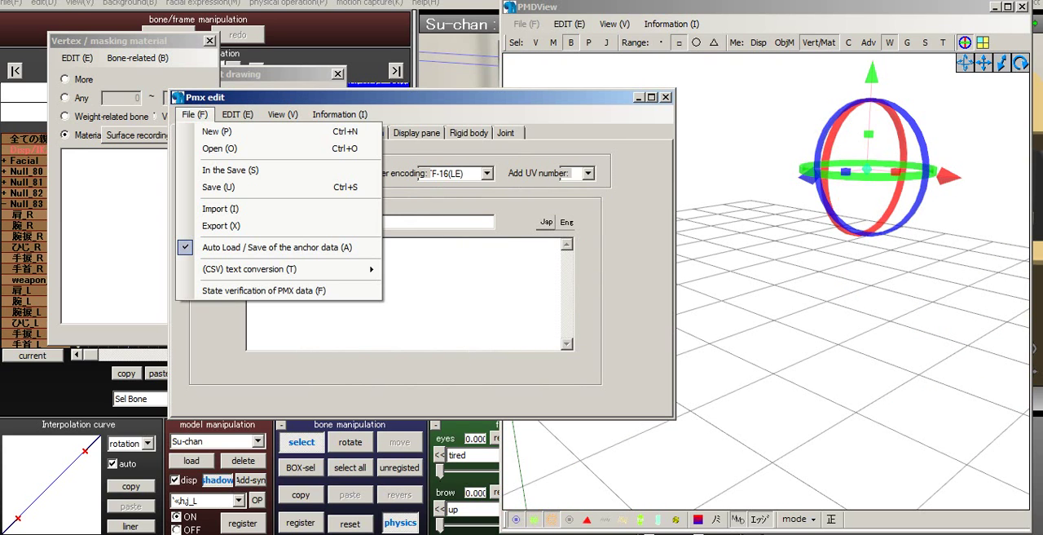
left_click(220, 149)
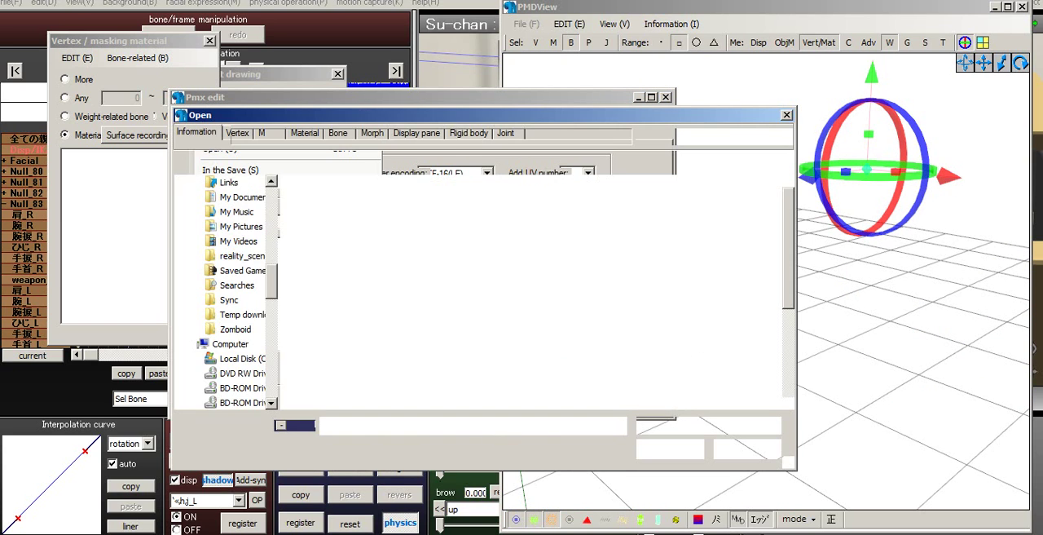
scroll(534, 291, "down", 3)
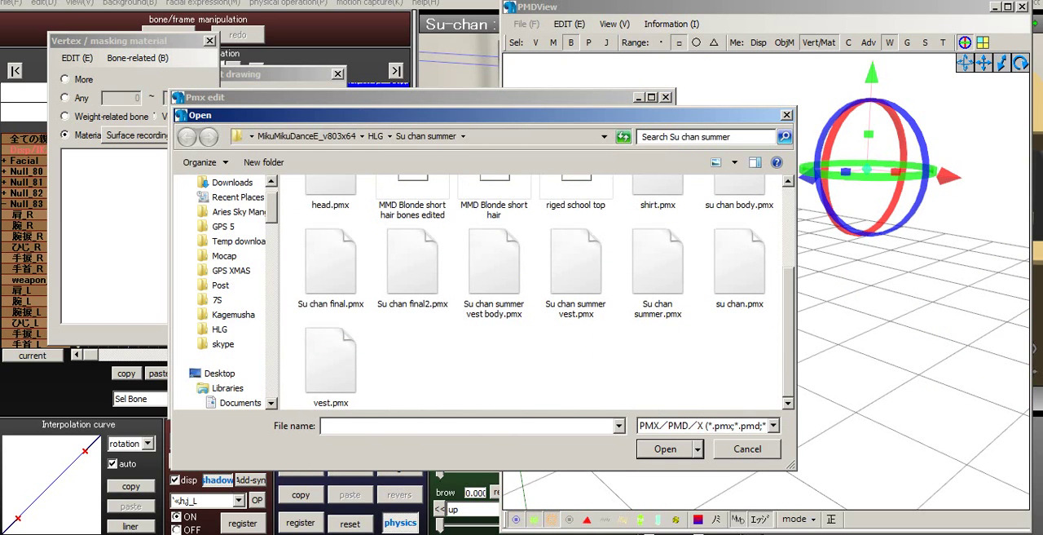
left_click(658, 272)
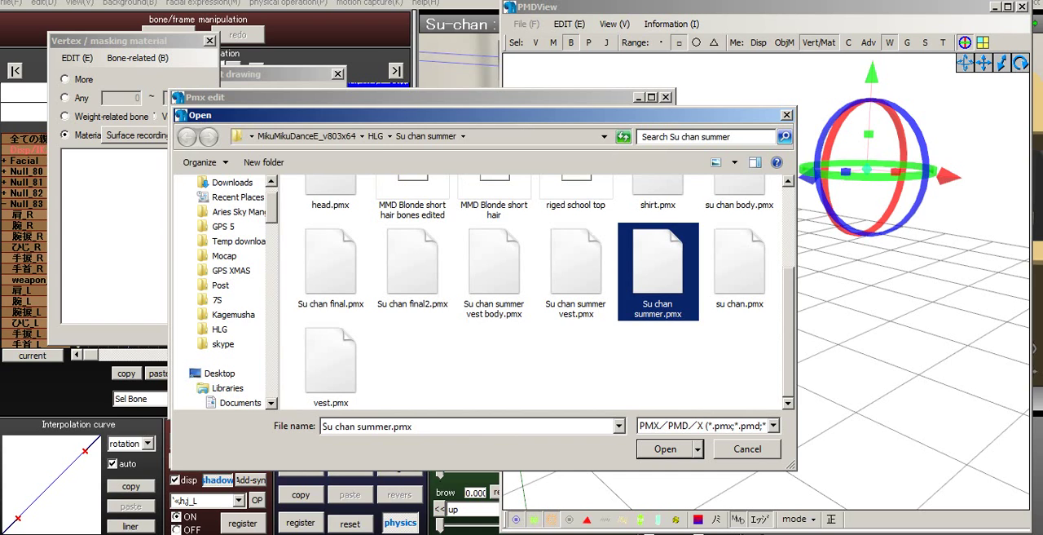
left_click(412, 271)
left_click(666, 449)
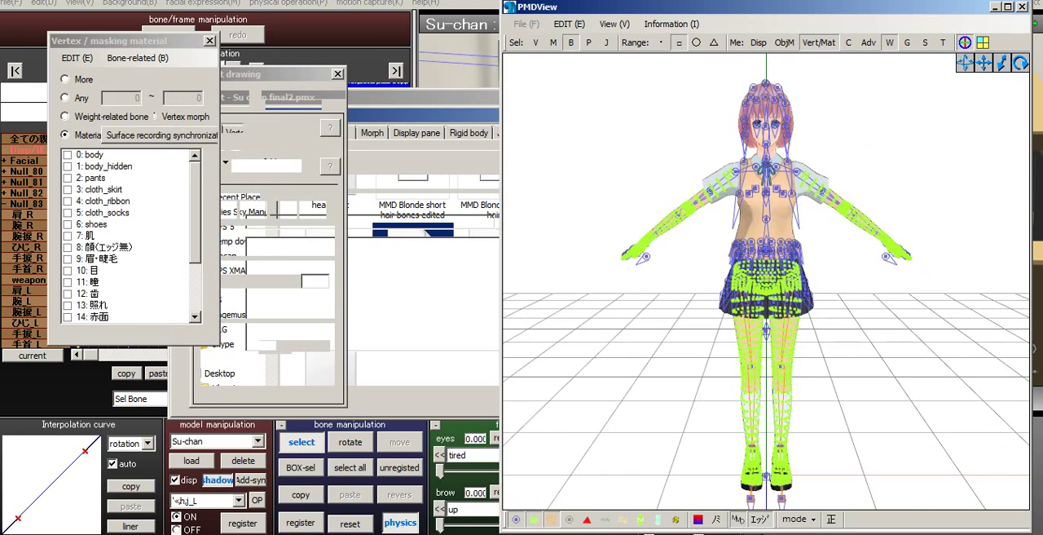
- Select the left wrist bone on the reopened model
scroll(766, 282, "up", 2)
middle_click_drag(766, 281, 717, 301)
scroll(766, 281, "up", 5)
right_click_drag(766, 282, 660, 302)
middle_click_drag(660, 302, 653, 295)
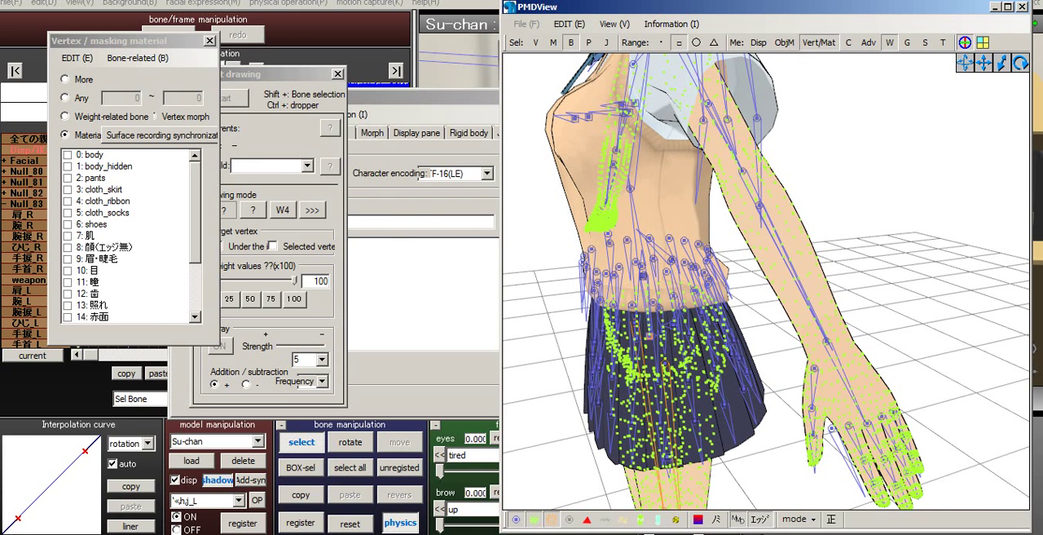
left_click(825, 341)
- Look through the bone list down to the left arm bones and inspect 左手捩5 (169)
left_click(432, 98)
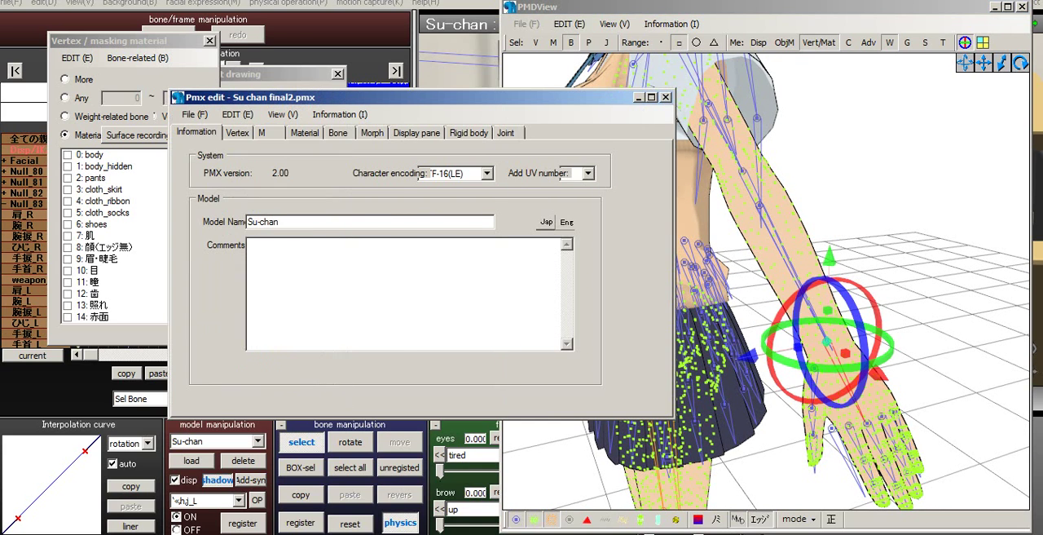
left_click(338, 132)
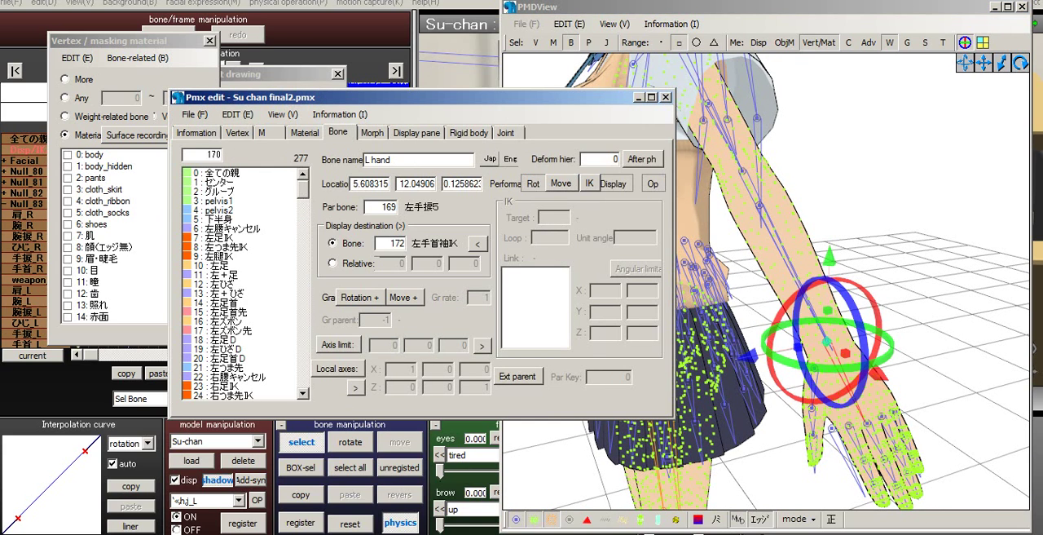
left_click(218, 386)
scroll(240, 283, "down", 19)
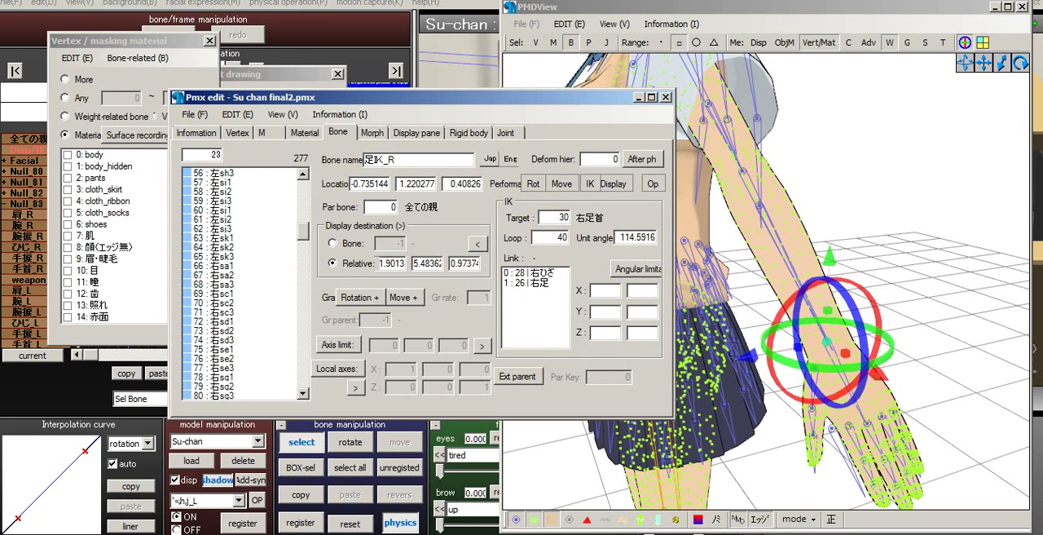
left_click(232, 321)
left_click_drag(303, 231, 303, 313)
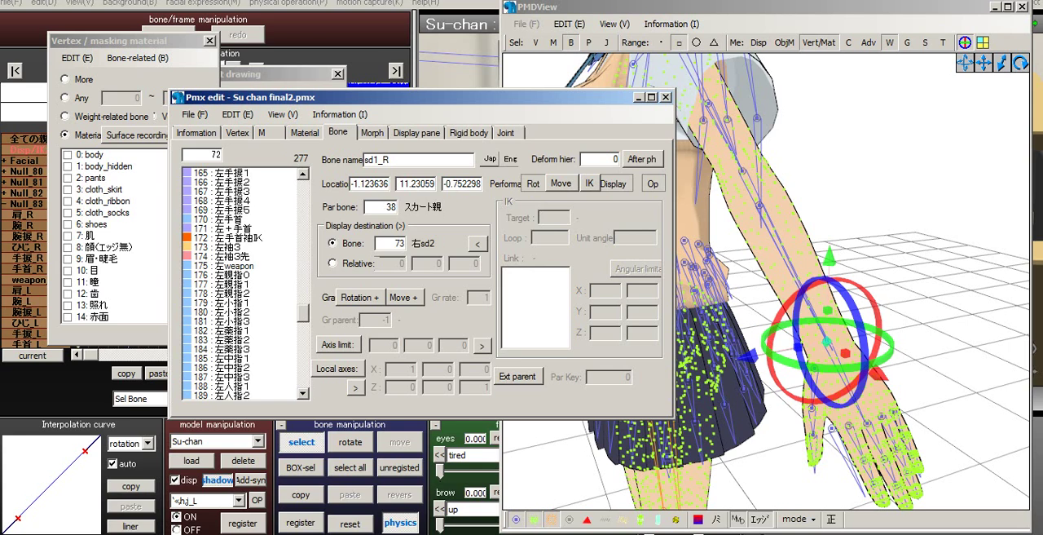
left_click(234, 256)
left_click(234, 229)
left_click(235, 209)
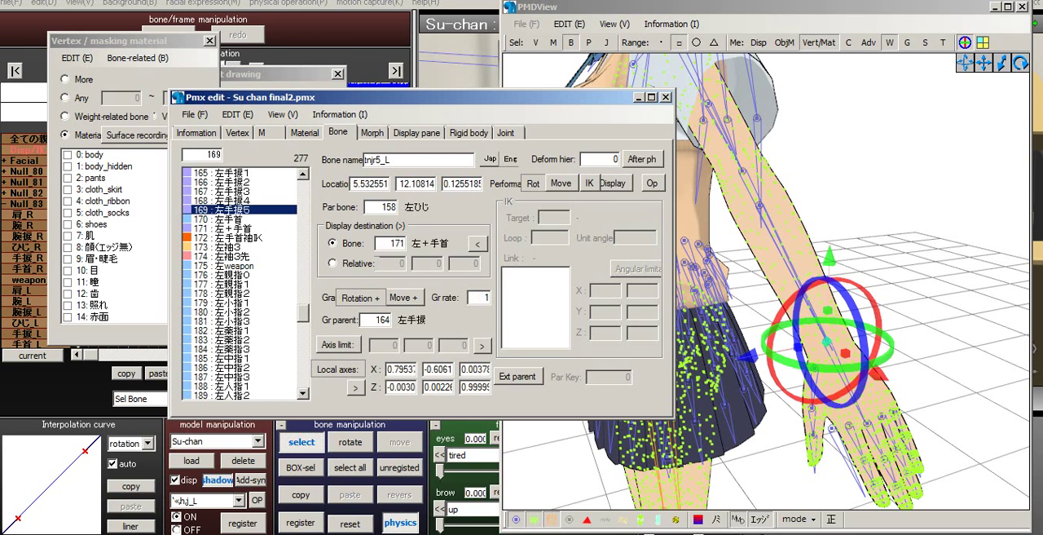
- Find the left wrist bone 左手首 (170), starting from the wrist in the model view, and set its English name to L hand
left_click(889, 195)
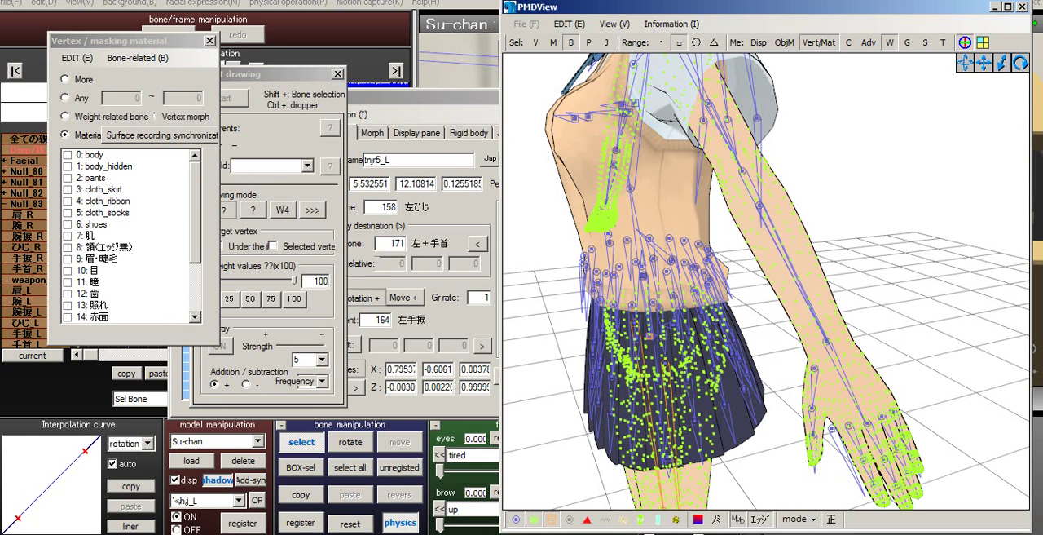
double_click(826, 341)
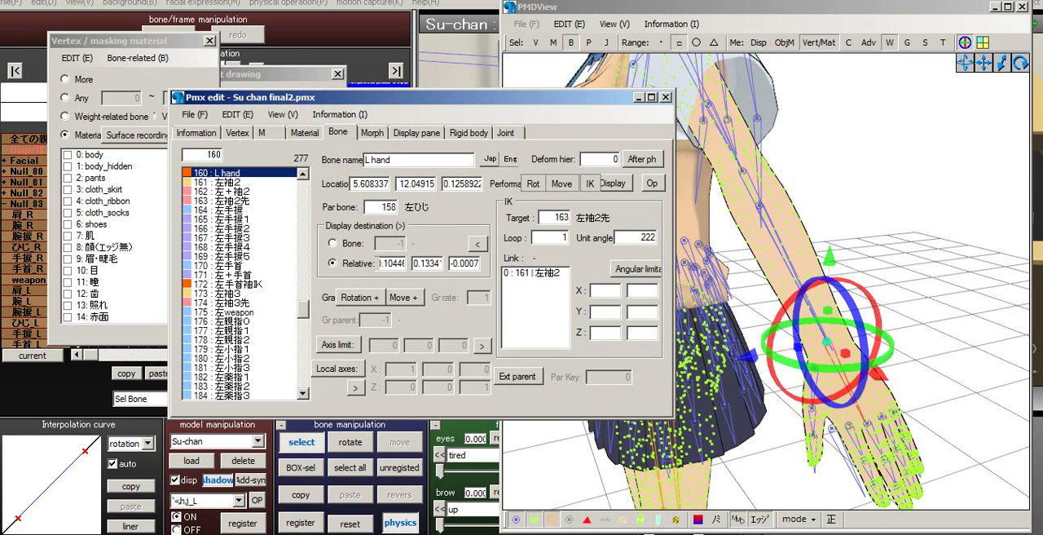
left_click(235, 266)
left_click(235, 256)
left_click(234, 247)
left_click(234, 256)
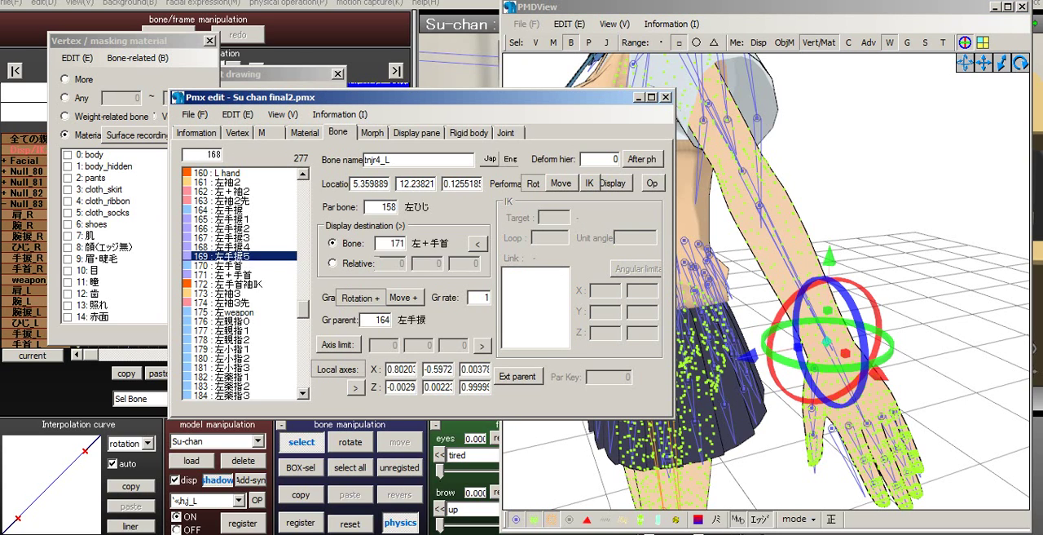
left_click(235, 266)
left_click(235, 275)
left_click(235, 266)
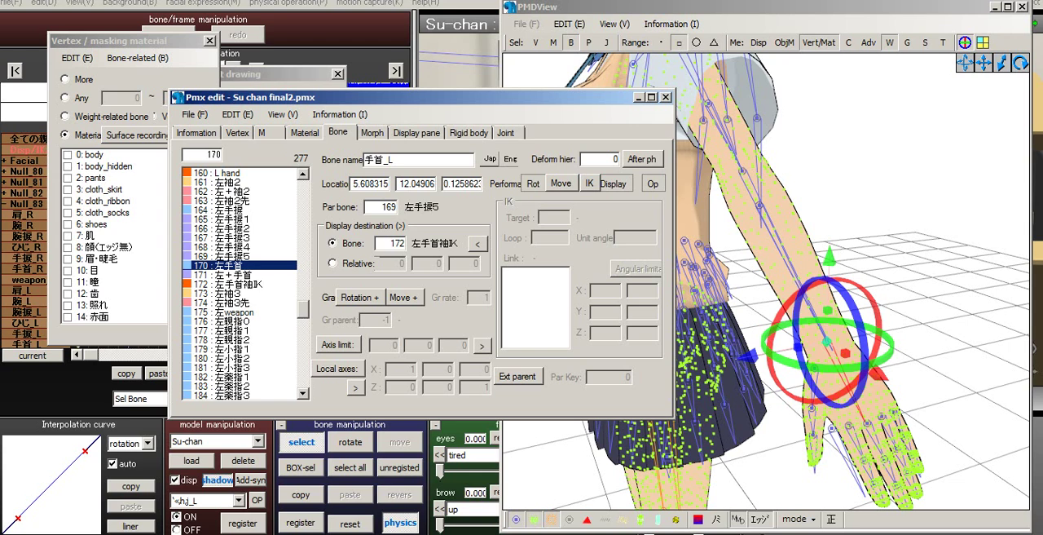
key("BackSpace")
key("BackSpace")
key("BackSpace")
type("L hand")
- Select the bone at the model's right wrist, R hand (115), and bring up its name
right_click_drag(717, 269, 847, 265)
scroll(872, 306, "up", 3)
middle_click_drag(701, 245, 853, 273)
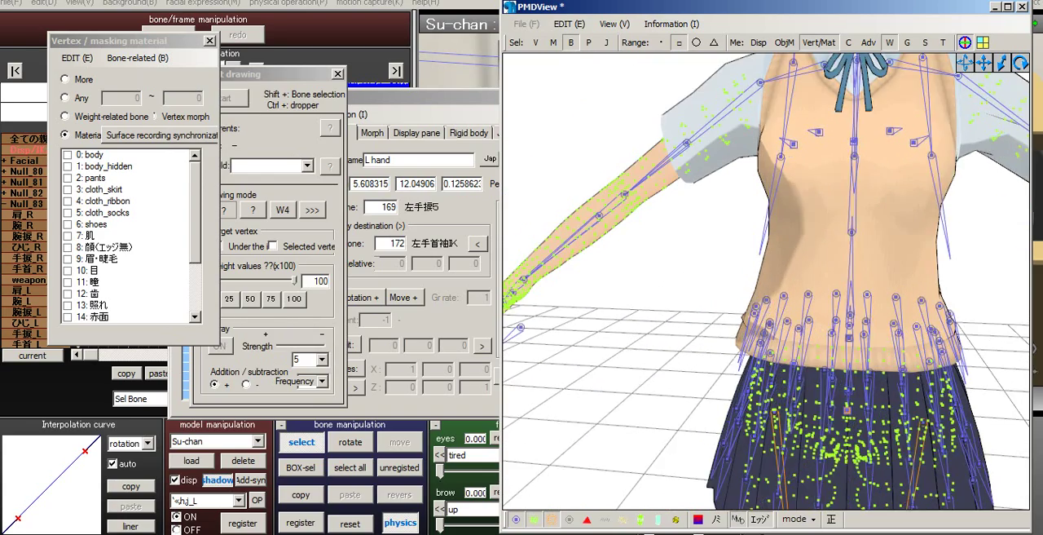
right_click_drag(766, 277, 913, 278)
scroll(766, 281, "up", 3)
middle_click_drag(733, 261, 843, 305)
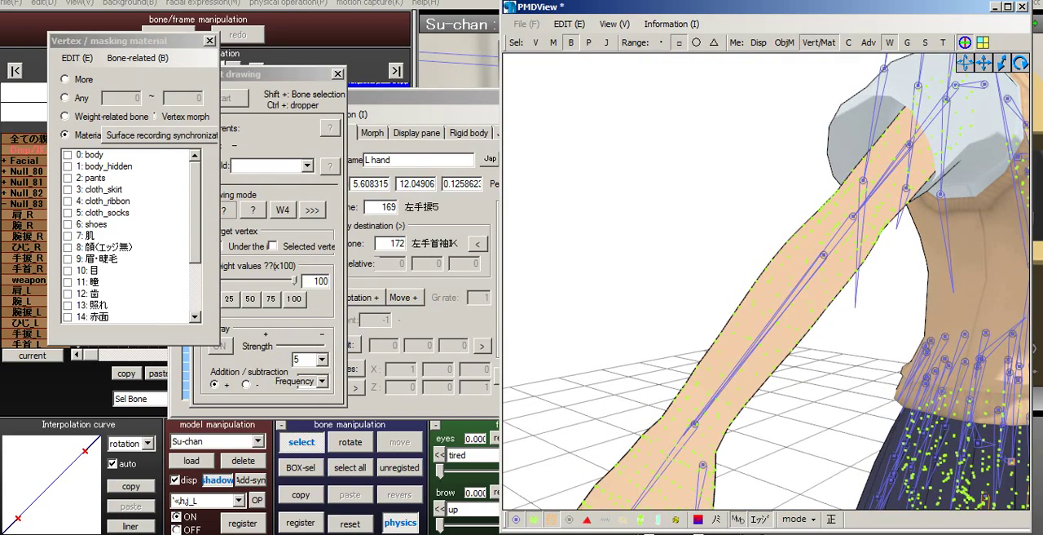
left_click(695, 424)
left_click_drag(407, 160, 363, 161)
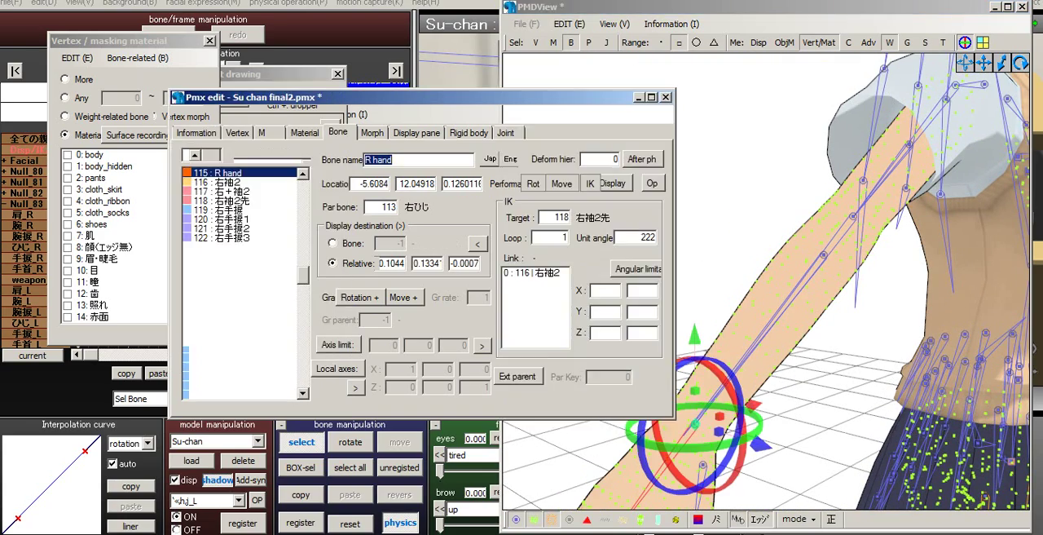
- Go through the right arm bones from 右袖2 (116) to 右手首 (125) and set the English name of 右手首 to R hand
left_click(217, 182)
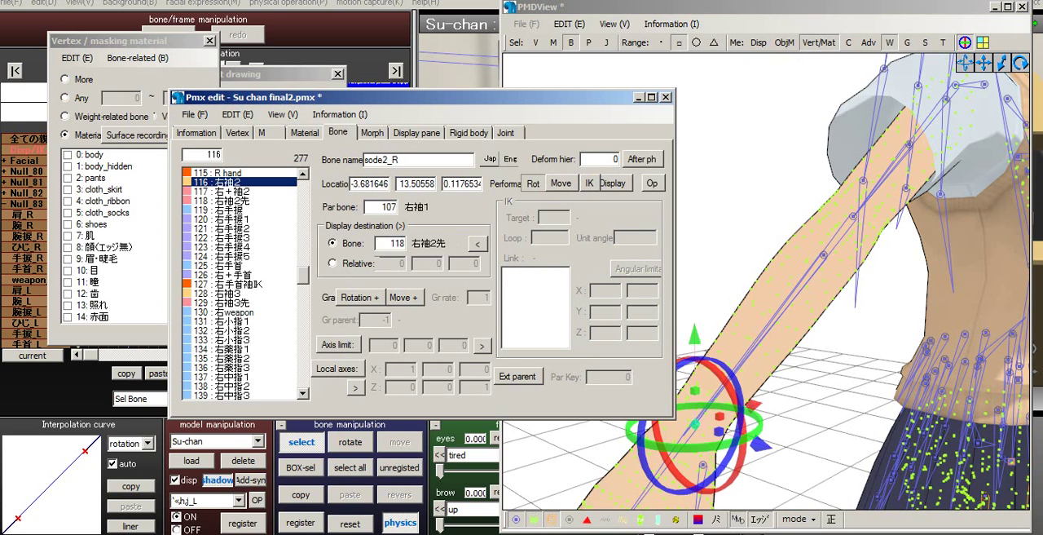
key("Down")
key("Down")
key("Down")
key("Down")
key("Down")
key("Down")
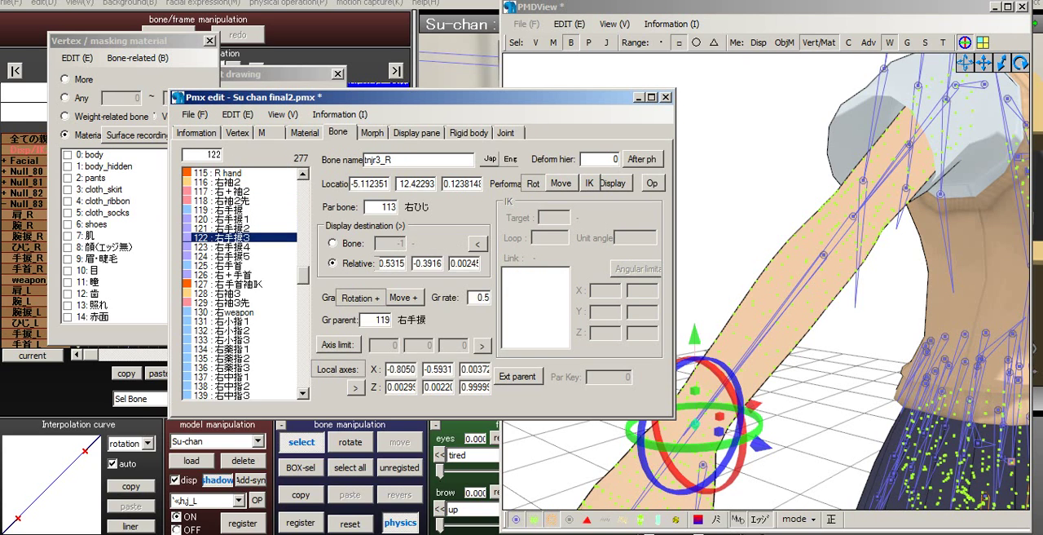
key("Down")
key("Down")
key("Down")
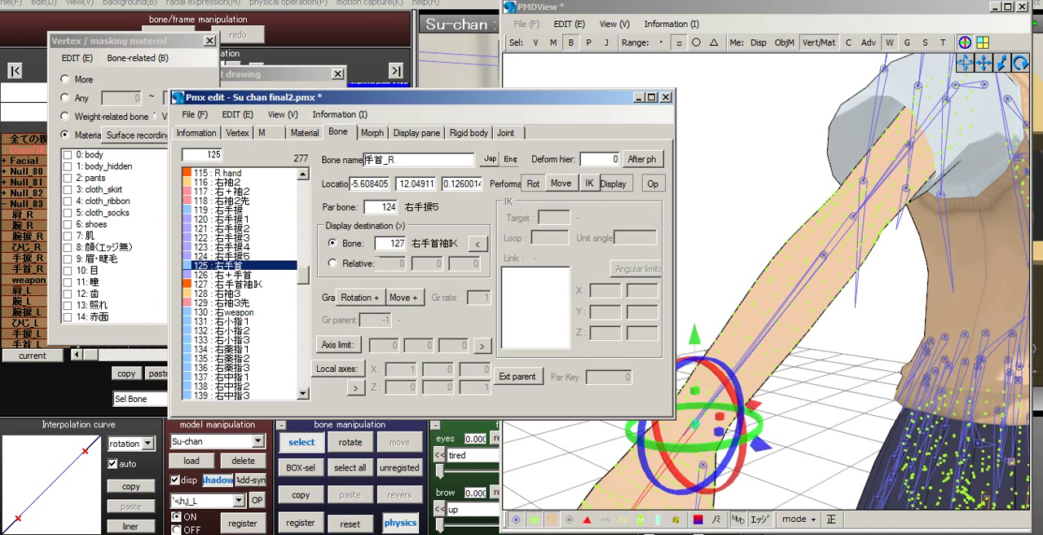
left_click_drag(396, 159, 364, 160)
type("L")
key("BackSpace")
type("R hand")
- Set the Japanese name of the right wrist bone 右手首 (125) to R hand
left_click(490, 159)
left_click_drag(394, 160, 365, 160)
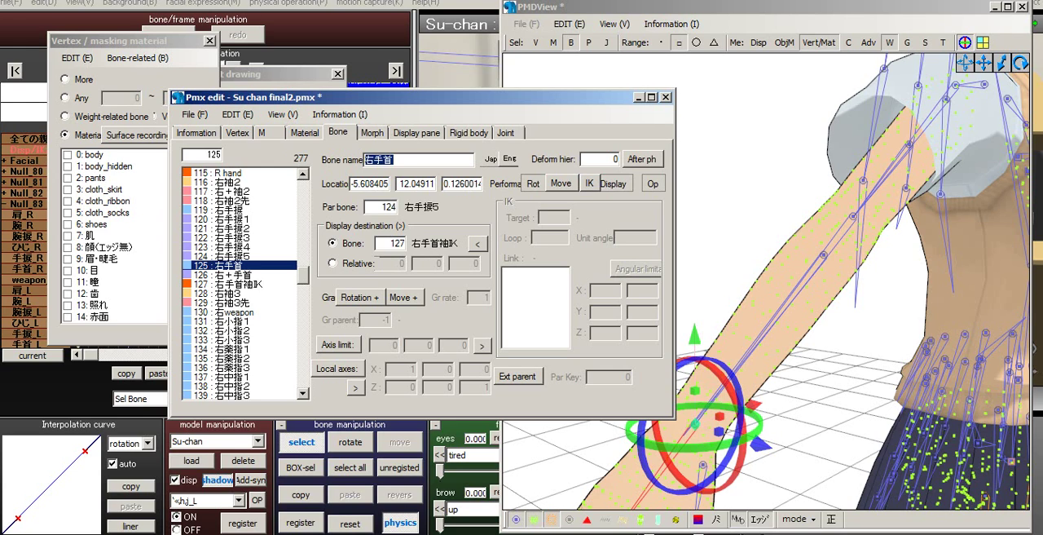
type("R had")
key("BackSpace")
type("nd")
- Set the Japanese name of the left wrist bone 左手首 (170) to L hand
right_click_drag(864, 244, 554, 232)
left_click(432, 98)
scroll(245, 285, "down", 12)
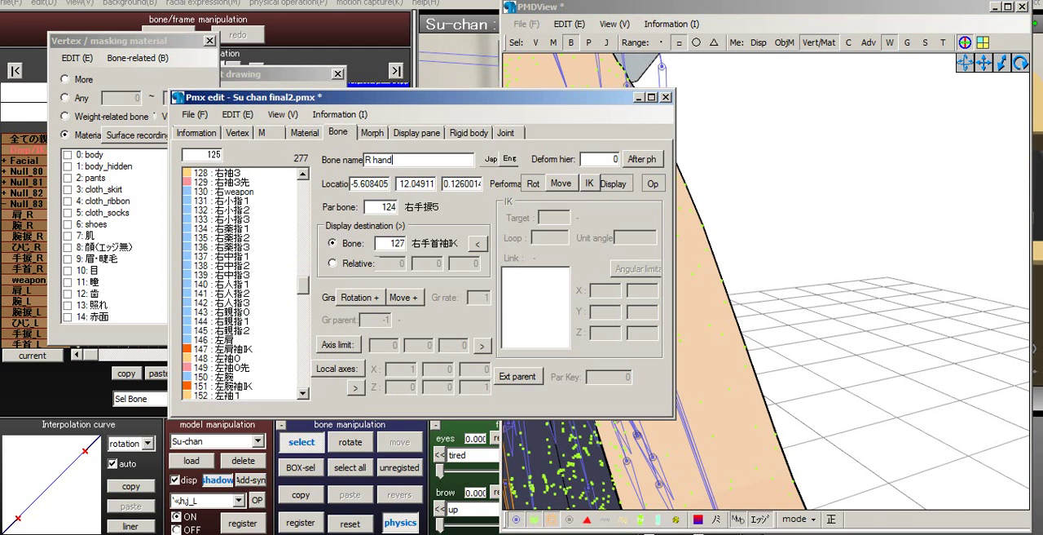
scroll(245, 284, "down", 6)
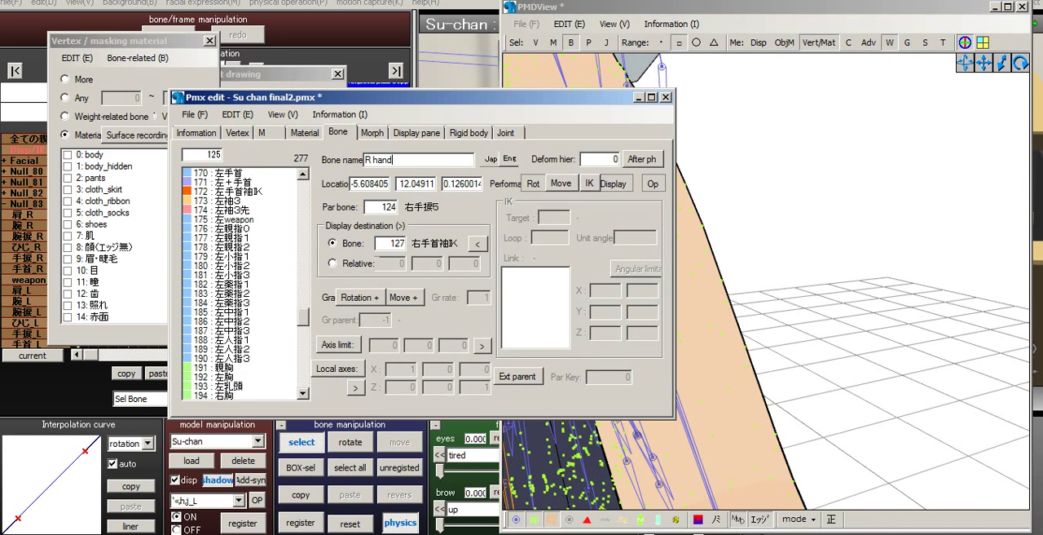
scroll(244, 283, "up", 4)
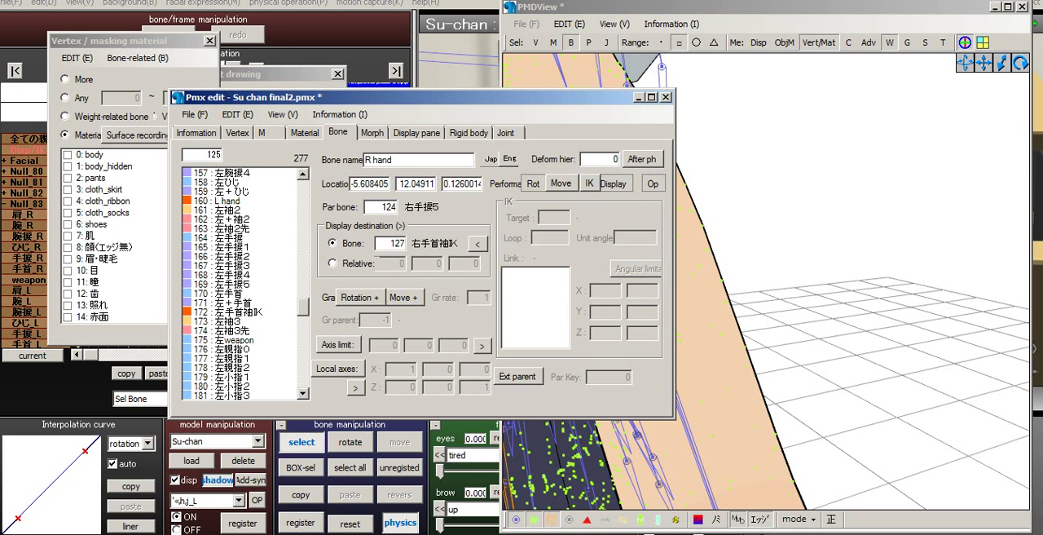
left_click(230, 292)
double_click(380, 160)
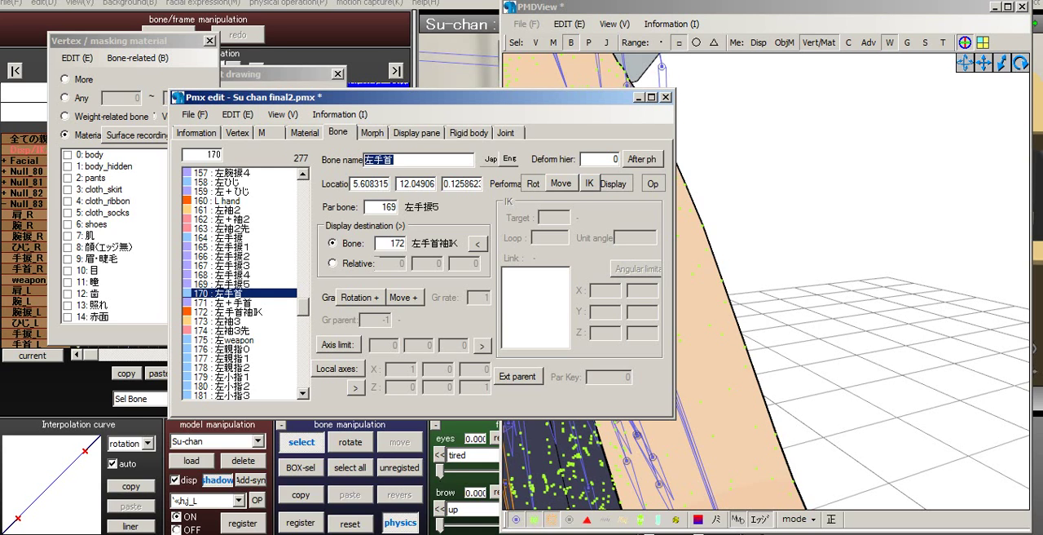
type("L hand")
key("Return")
- Shorten the Japanese names of the two duplicate hand IK bones: bone 160 to L and bone 115 to R
left_click(228, 200)
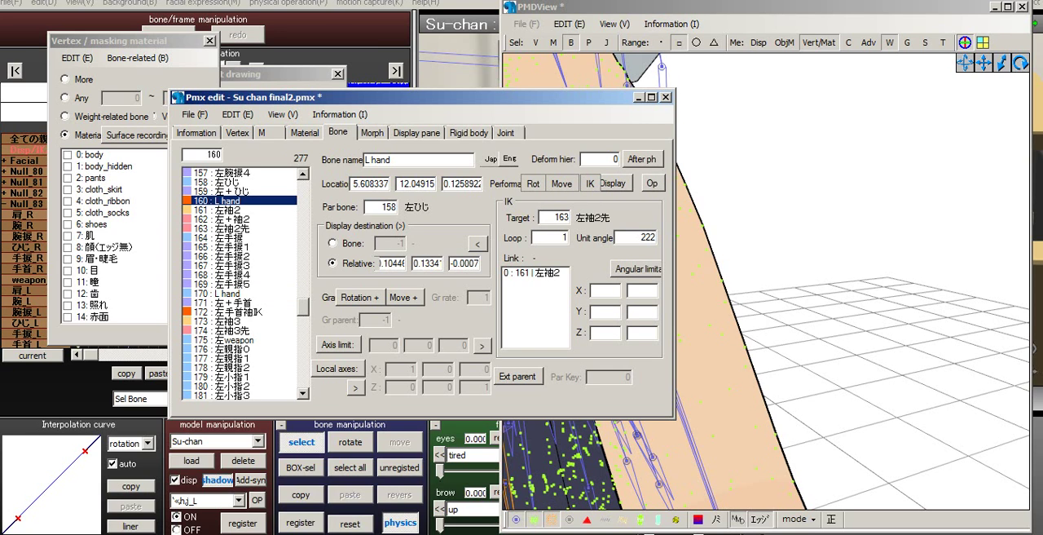
left_click_drag(392, 160, 369, 160)
key("BackSpace")
left_click_drag(303, 307, 303, 275)
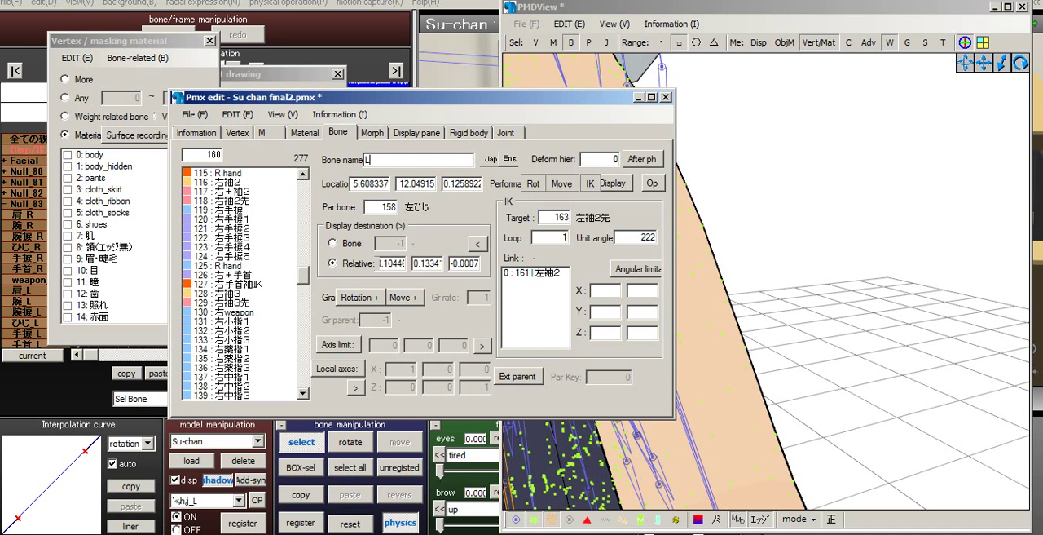
left_click(216, 173)
left_click_drag(393, 160, 372, 160)
key("BackSpace")
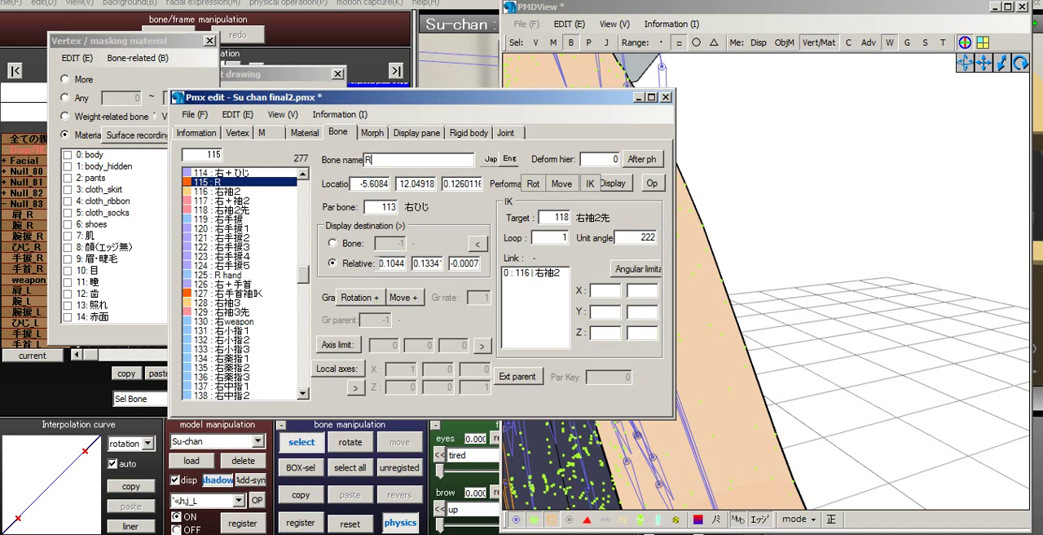
- Save the edited model as a new file named Su chan v3 in the Su chan summer folder
left_click(195, 115)
left_click(225, 169)
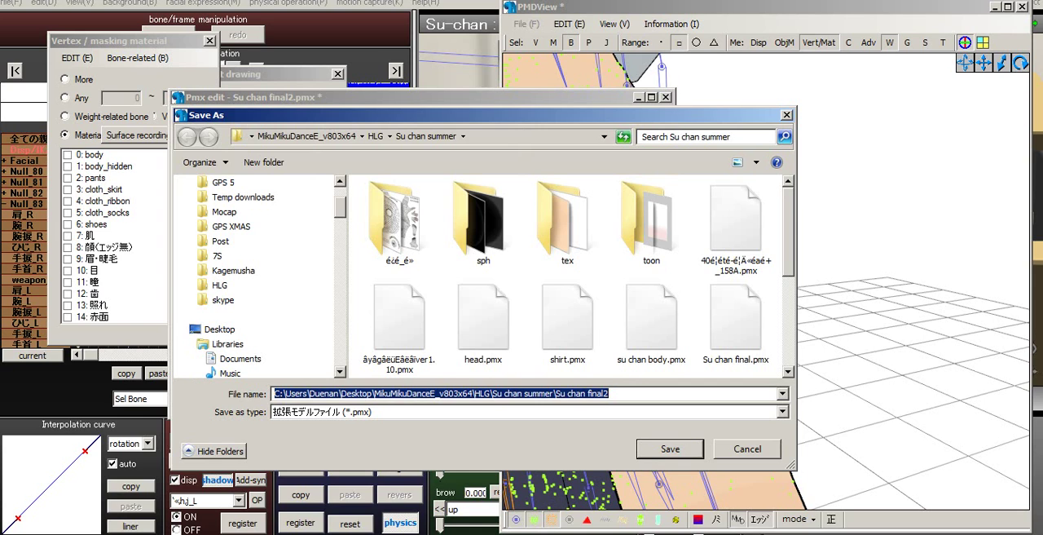
left_click(611, 394)
key("BackSpace")
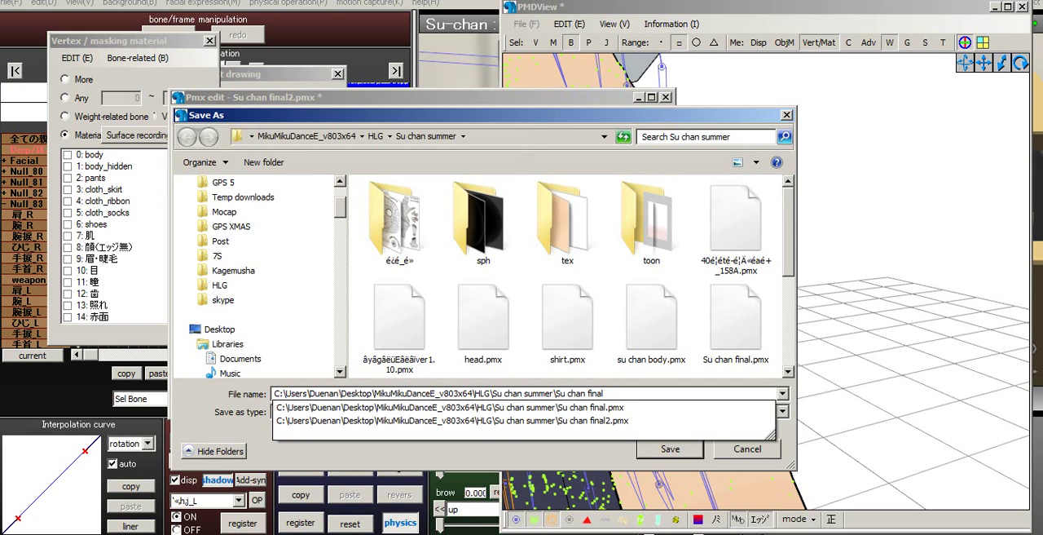
type("3")
key("BackSpace")
key("BackSpace")
key("BackSpace")
key("BackSpace")
key("BackSpace")
key("BackSpace")
type("v3")
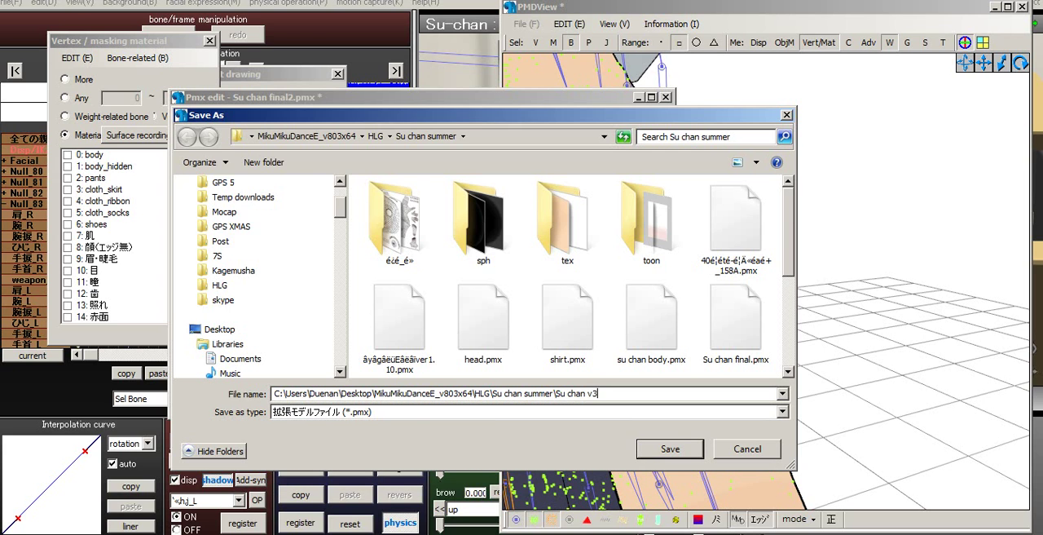
key("Return")
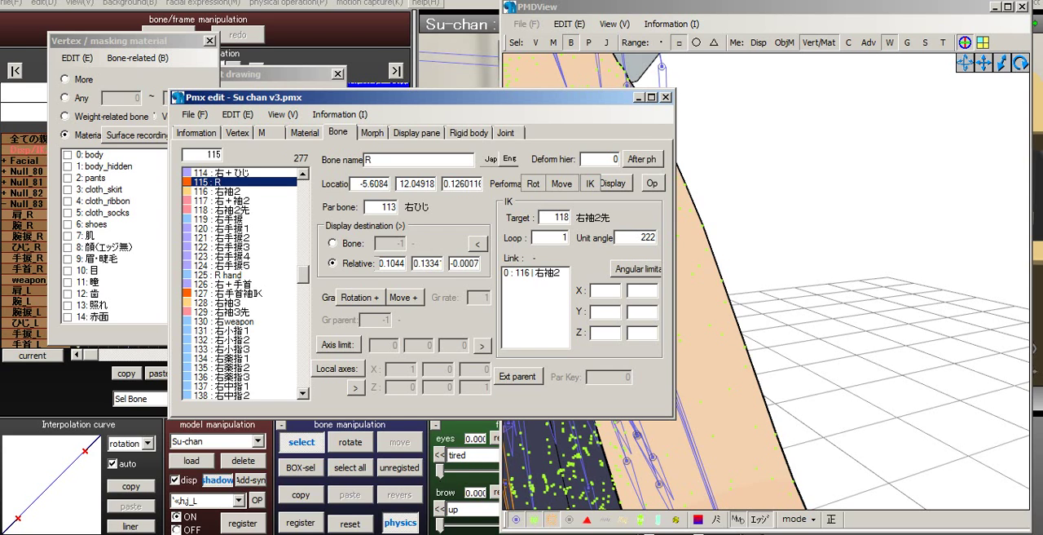
- Switch to MikuMikuDance and load Cup.pmx from the HLG Props Tea folder into the scene
key("alt+Tab")
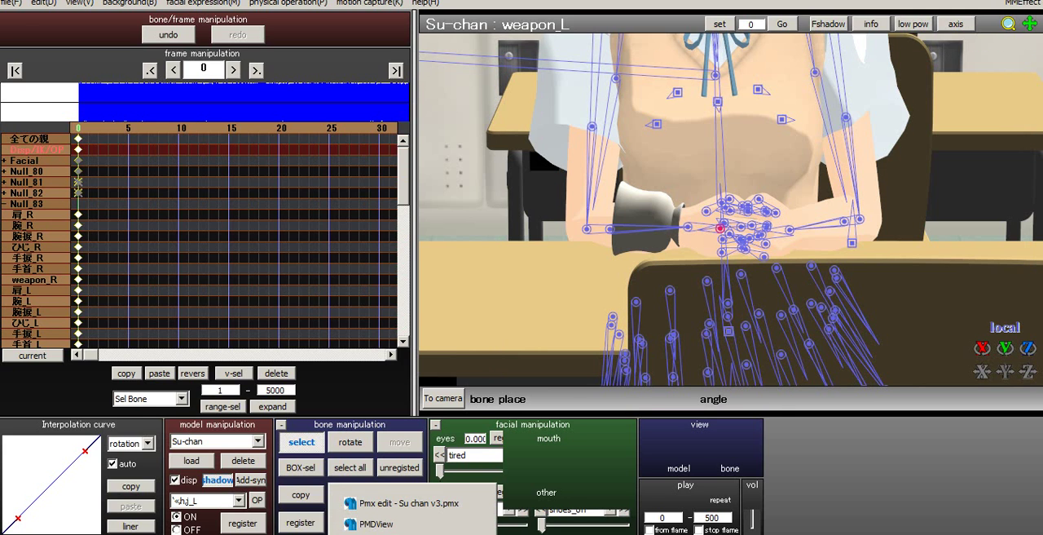
scroll(730, 209, "up", 2)
left_click(257, 440)
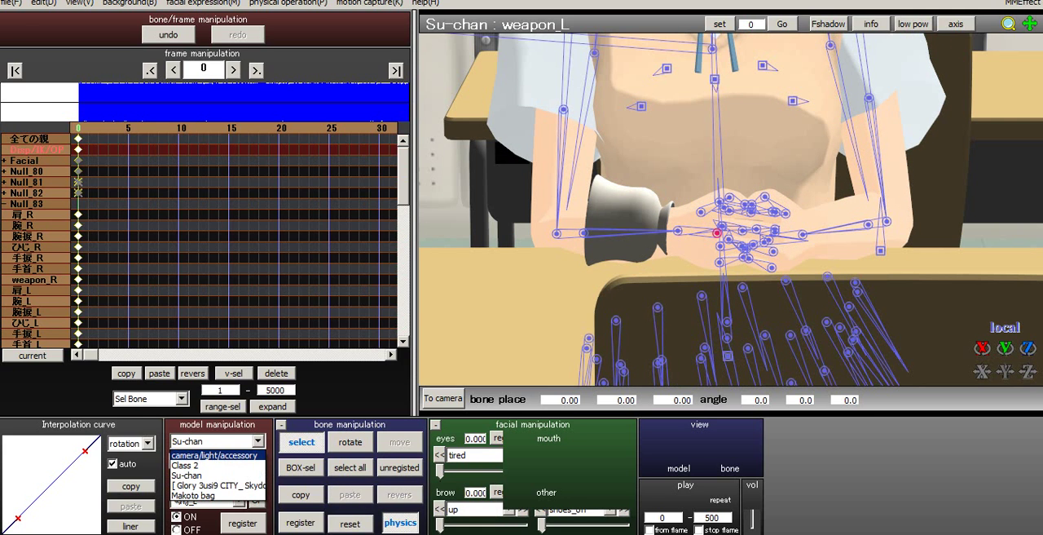
left_click(187, 475)
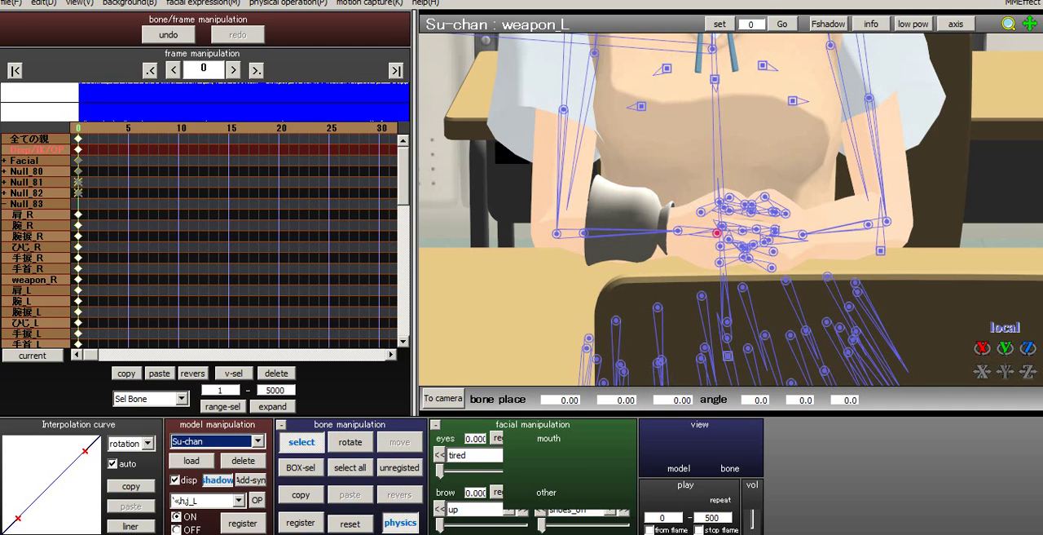
left_click(191, 459)
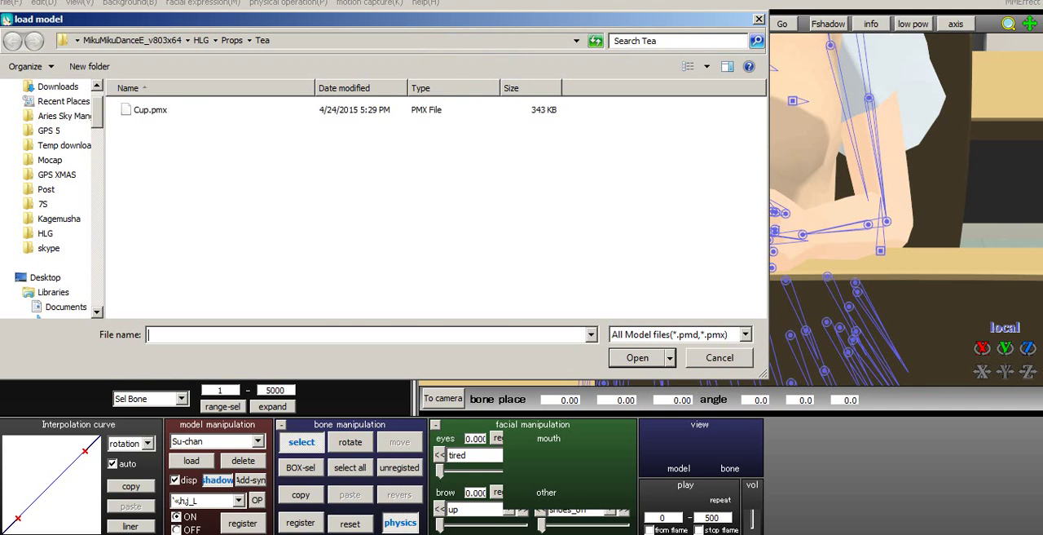
left_click(132, 41)
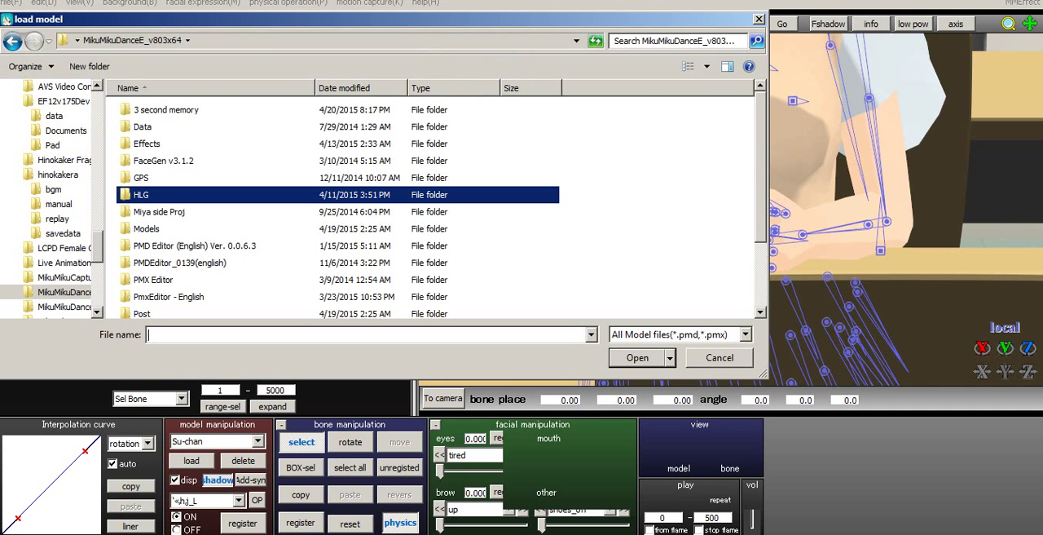
left_click(12, 40)
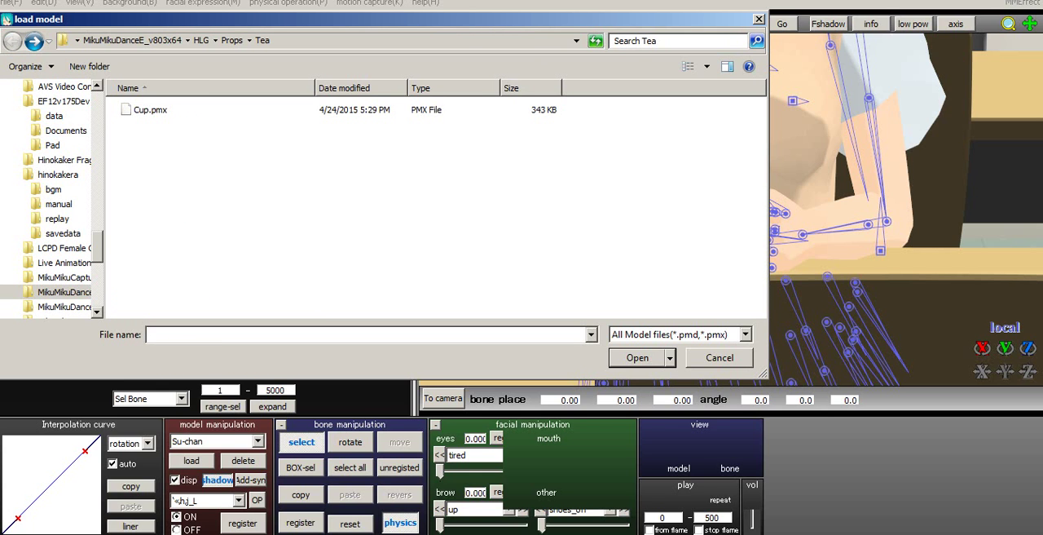
left_click(150, 110)
left_click(638, 357)
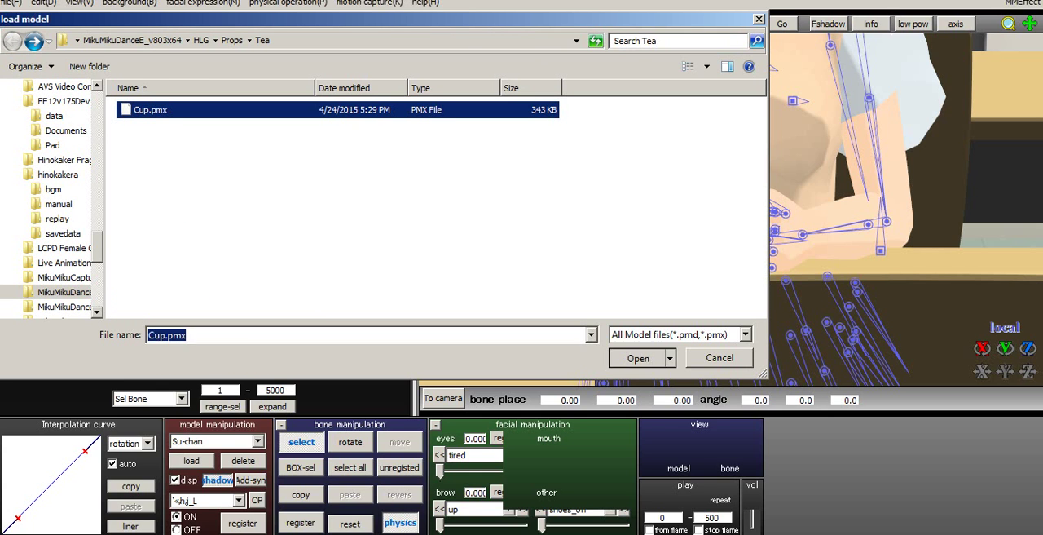
left_click(504, 307)
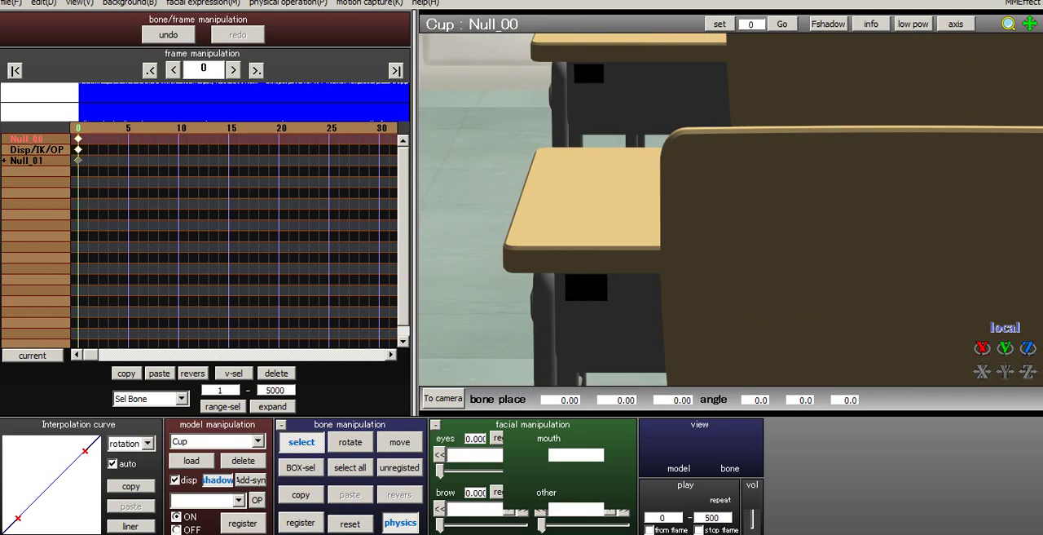
- Start loading another model and browse to the Su chan summer folder inside HLG
left_click(191, 460)
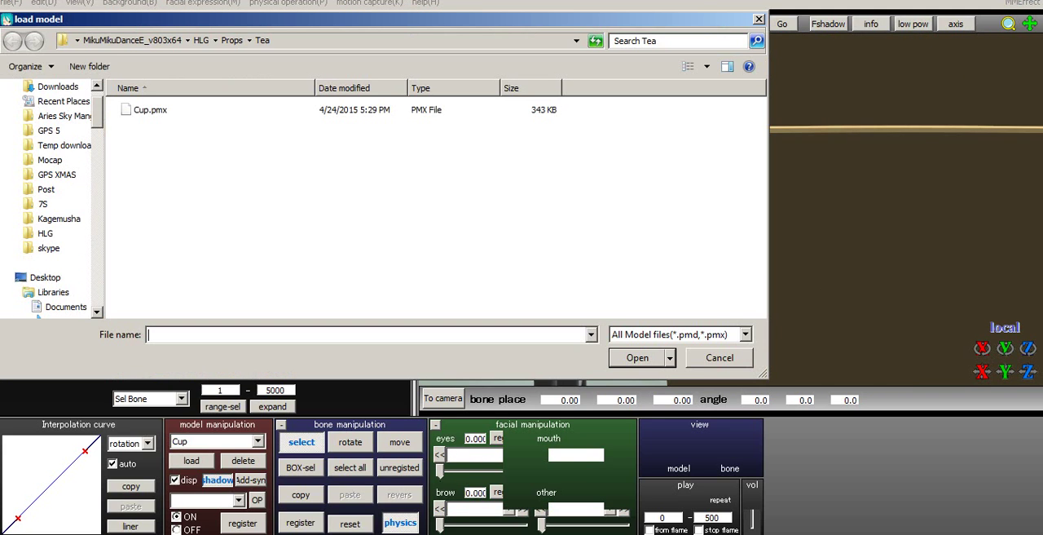
left_click(201, 40)
scroll(436, 200, "down", 2)
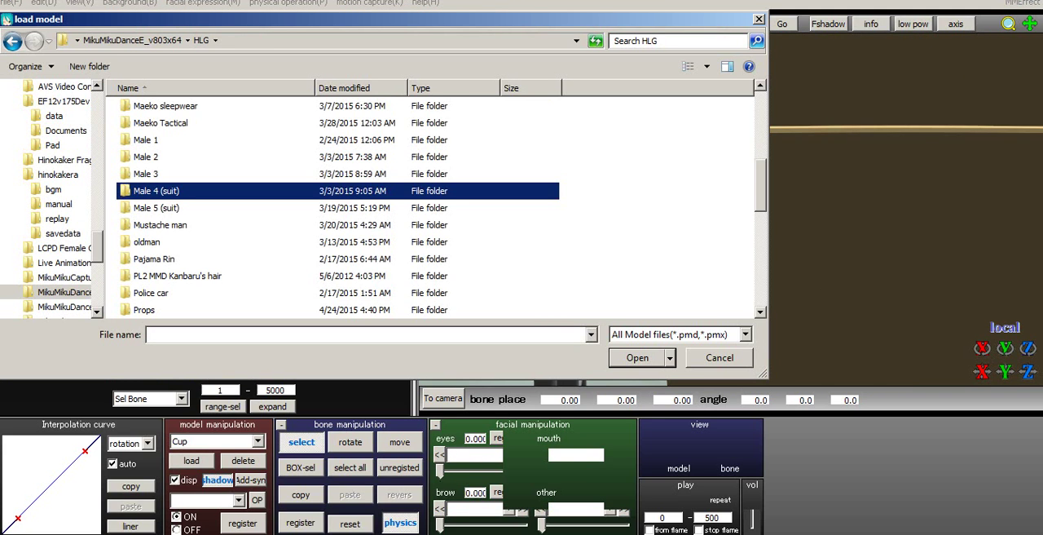
scroll(436, 200, "up", 1)
scroll(436, 199, "down", 4)
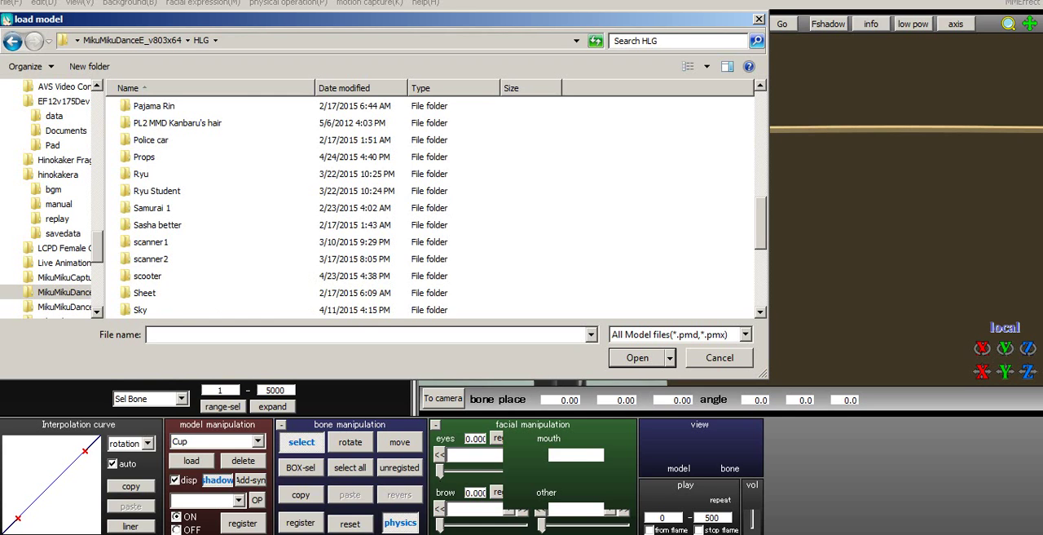
scroll(187, 212, "up", 1)
scroll(188, 211, "down", 1)
scroll(204, 232, "down", 1)
scroll(203, 233, "down", 1)
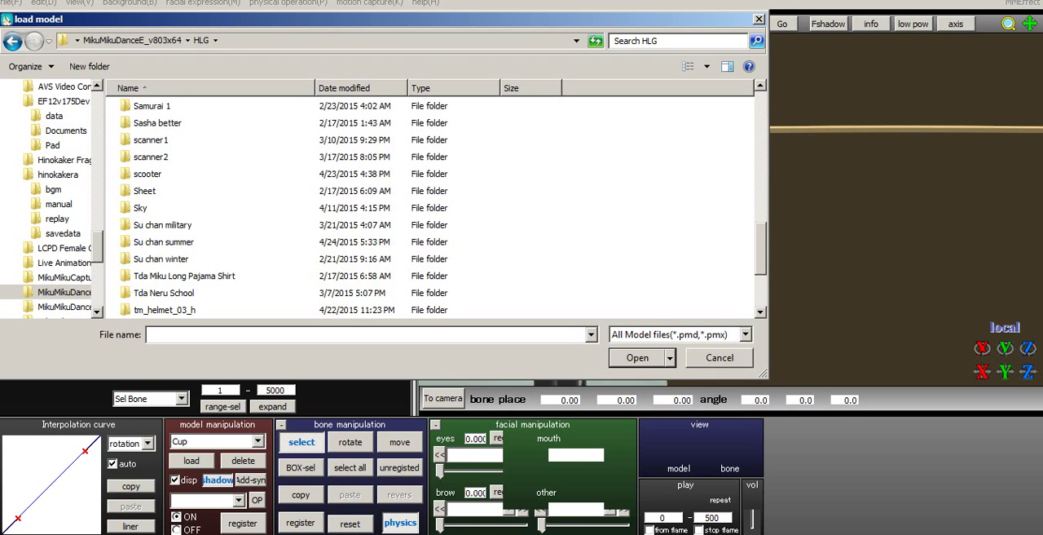
left_click(175, 242)
double_click(175, 242)
- Load Su chan v3.pmx into the scene and accept its model information and morph notices
left_click(338, 226)
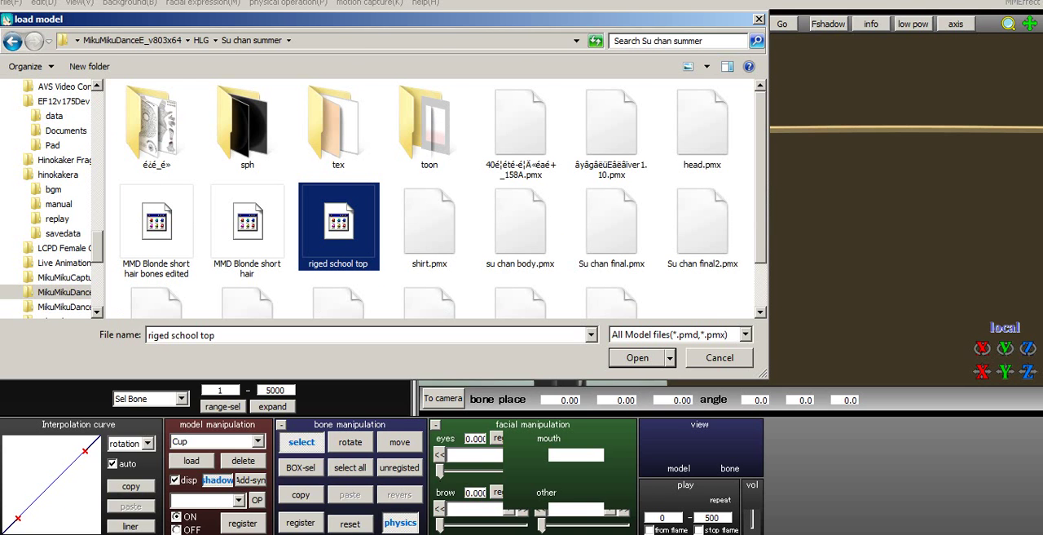
scroll(440, 199, "down", 1)
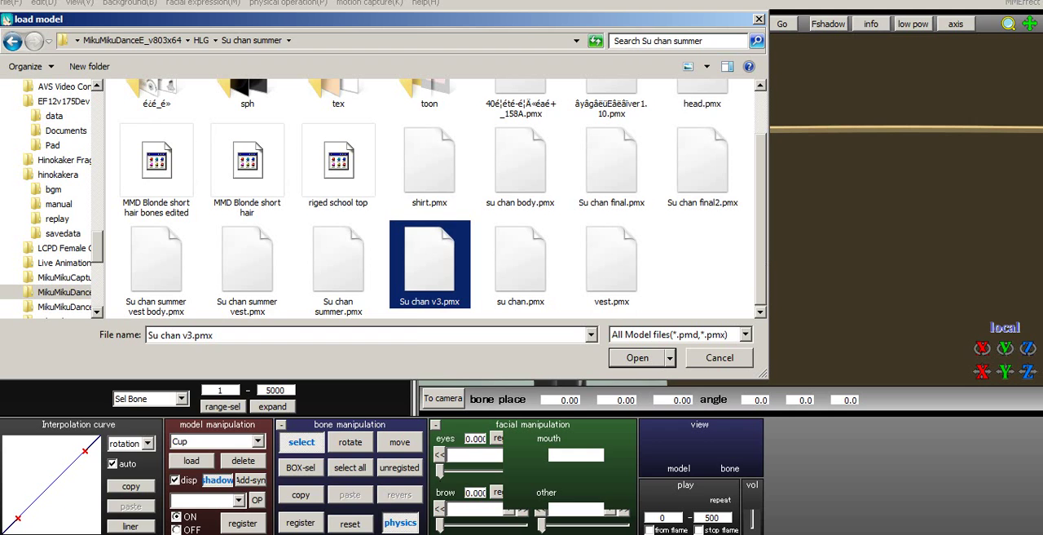
key("Return")
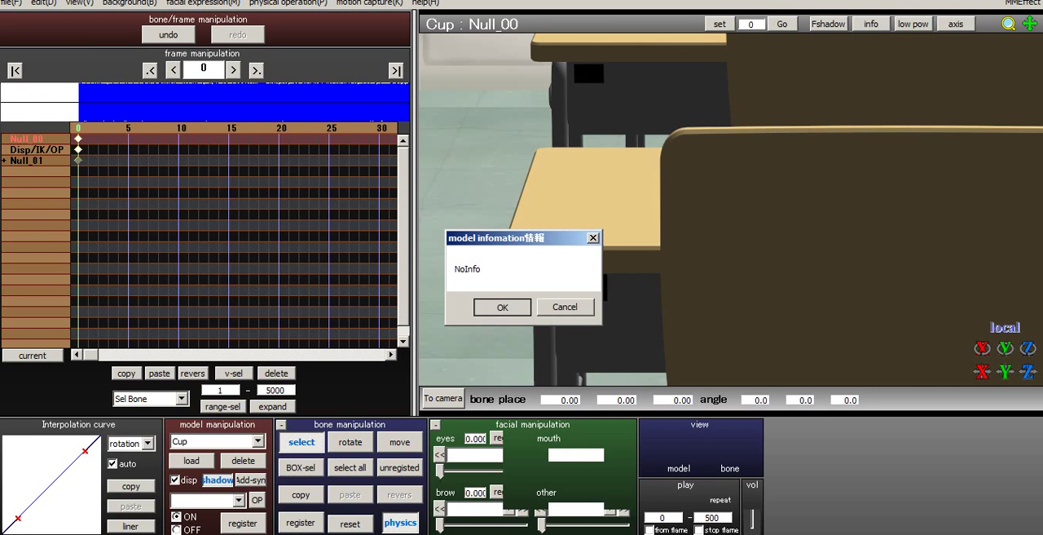
key("Return")
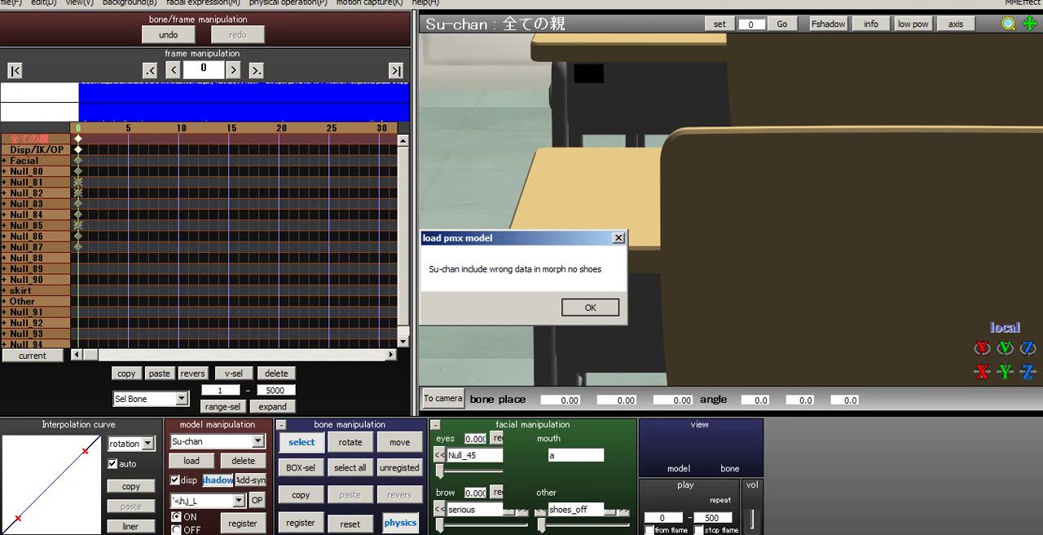
key("Return")
scroll(731, 210, "down", 3)
- Range-select all frame data of the original Su-chan from 0 to 5000 and copy it onto the newly loaded Su-chan
left_click(258, 441)
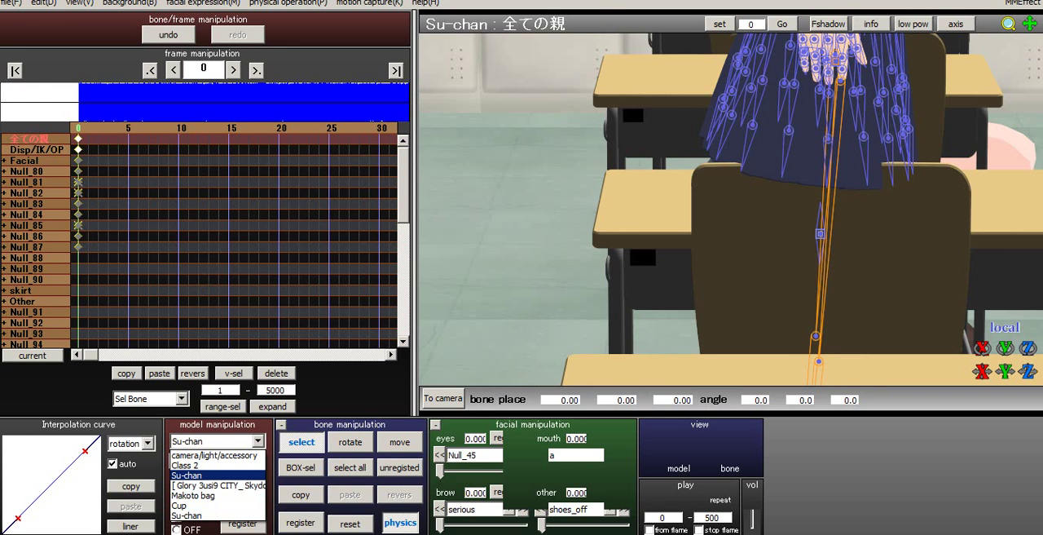
left_click(195, 515)
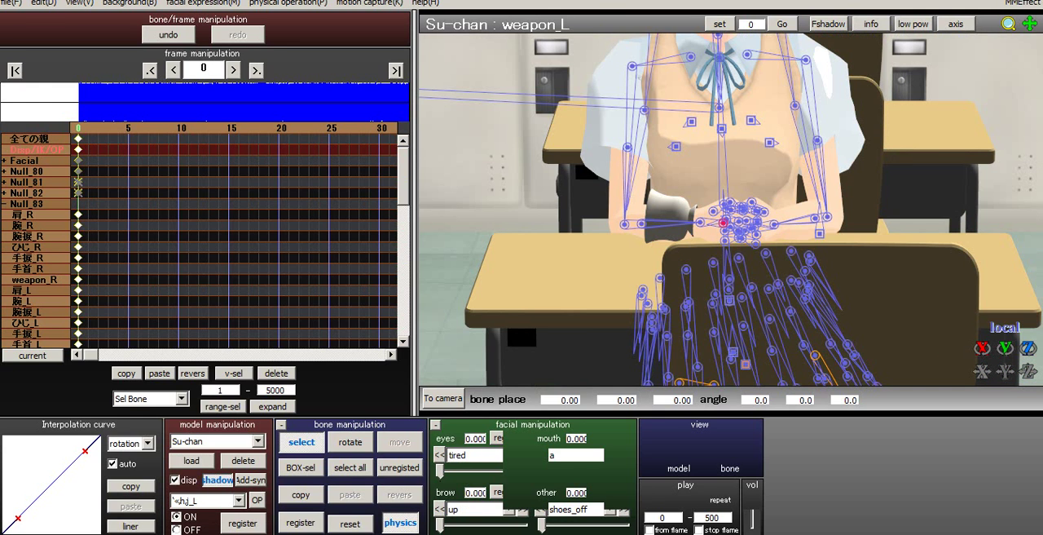
double_click(220, 391)
type("0")
left_click(151, 398)
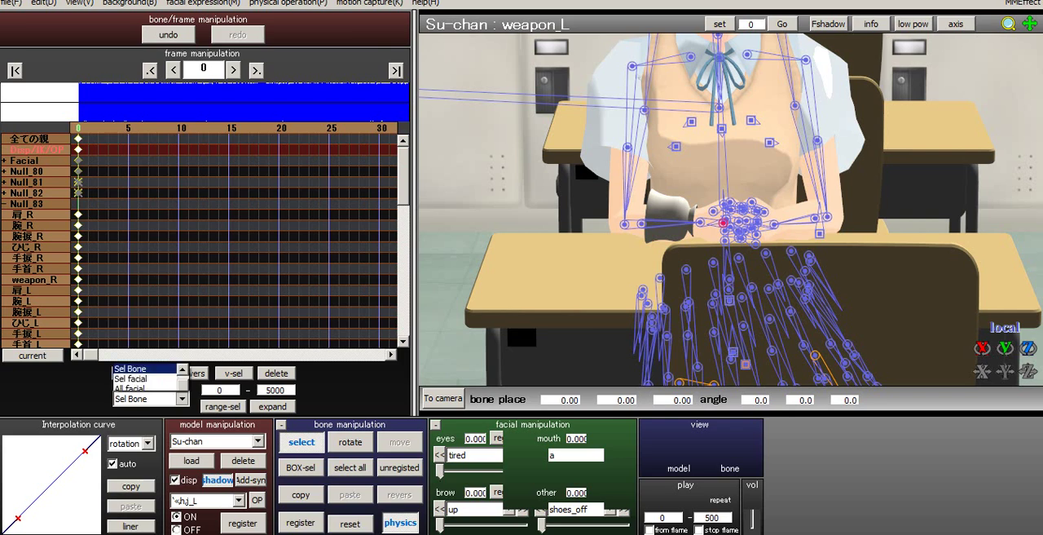
scroll(147, 375, "up", 1)
left_click(134, 94)
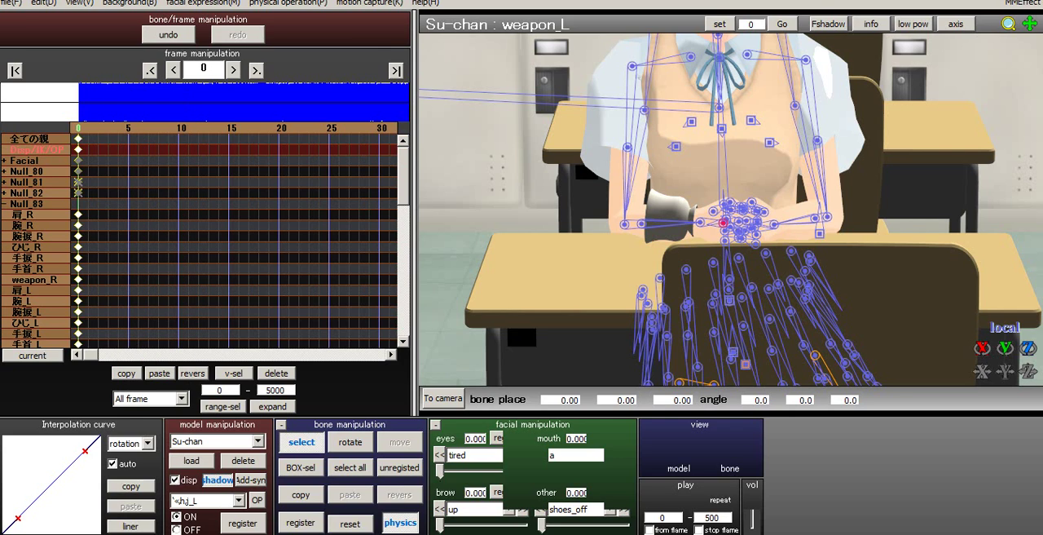
left_click(223, 406)
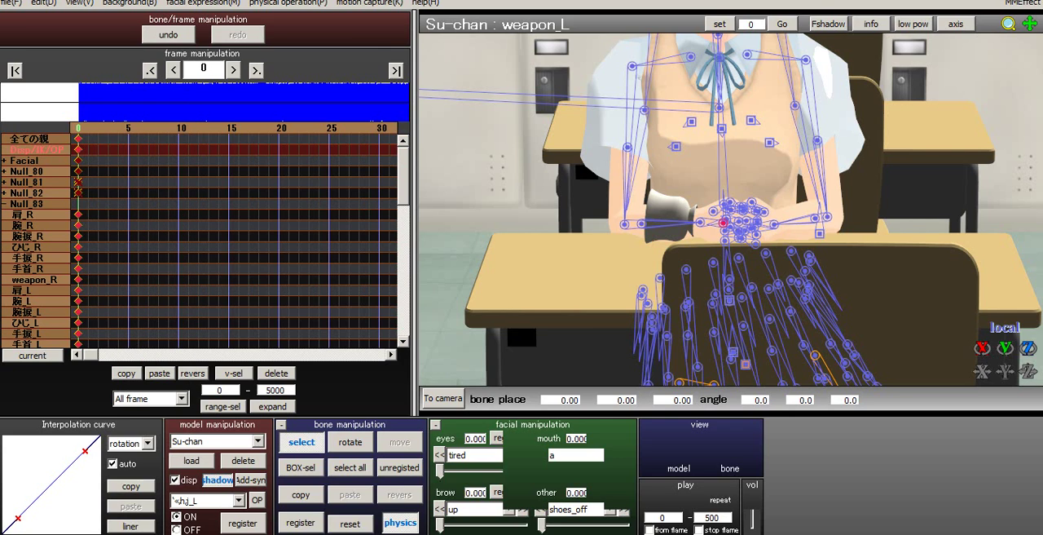
left_click(258, 441)
left_click(186, 515)
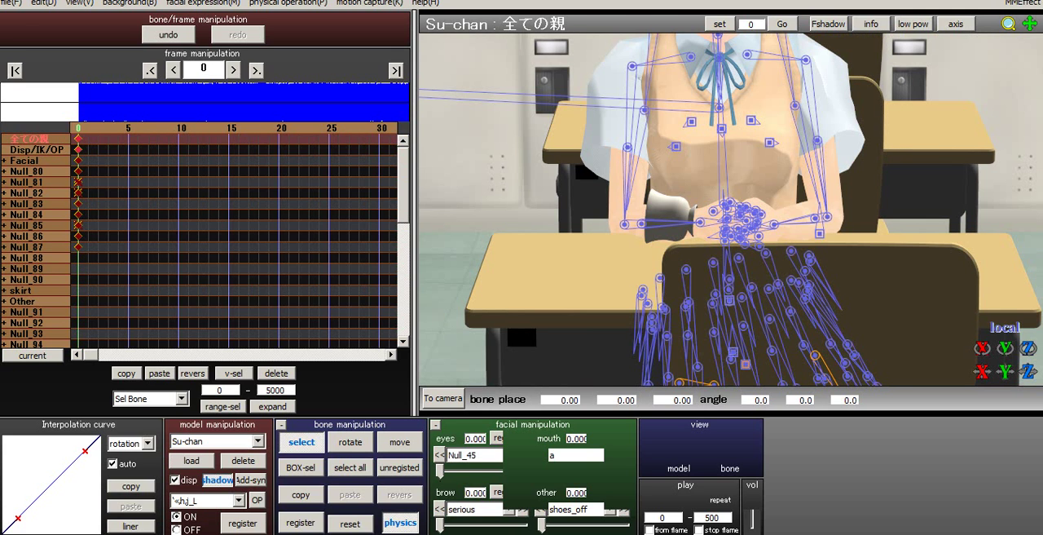
- Delete the original Su-chan model from the scene, keeping the newly loaded version
left_click(258, 441)
left_click(196, 475)
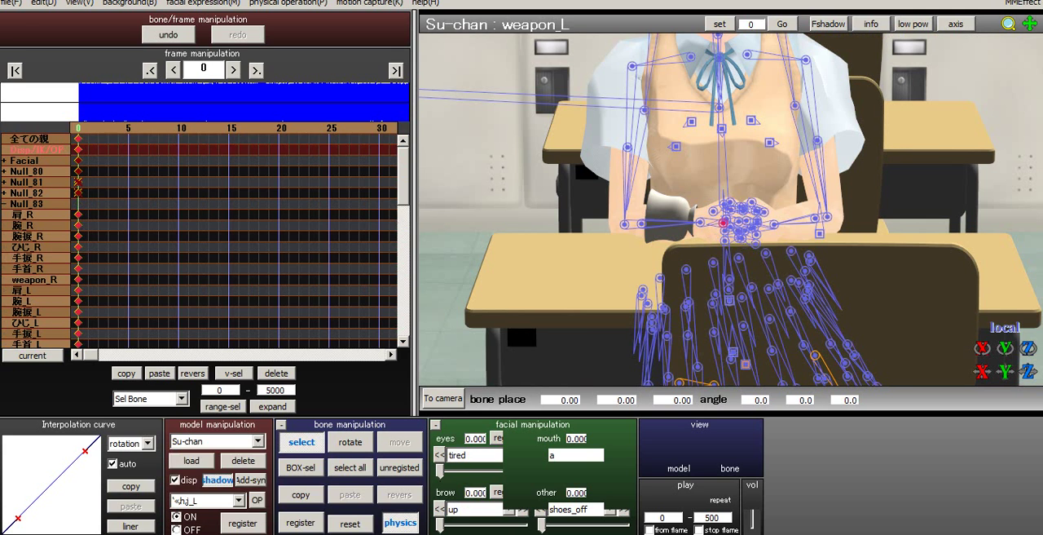
left_click(243, 461)
key("Return")
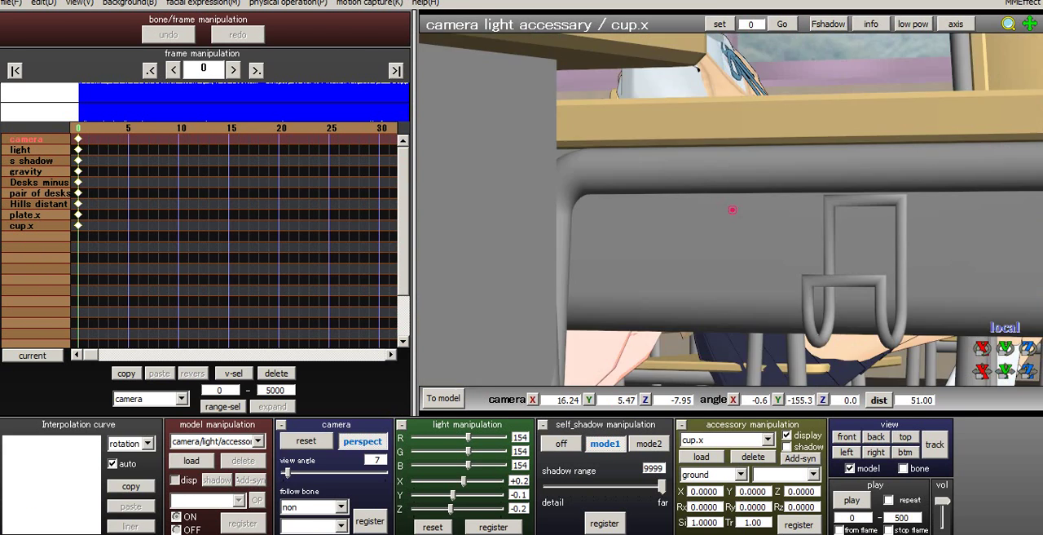
- Examine the new Su-chan's seated pose at the desk from the side and from the front
right_click_drag(717, 212, 798, 220)
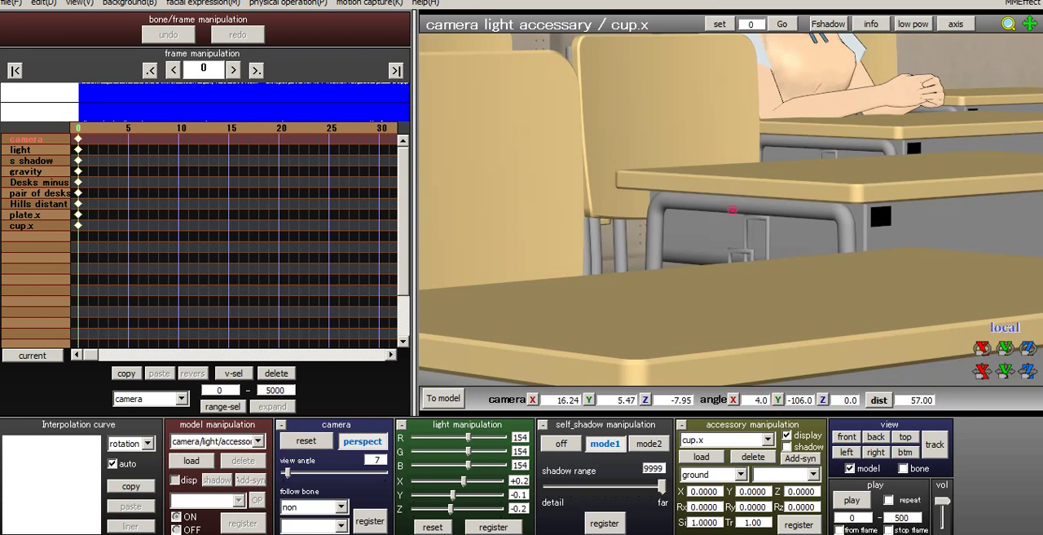
scroll(799, 220, "up", 2)
middle_click_drag(799, 220, 636, 285)
scroll(635, 285, "down", 4)
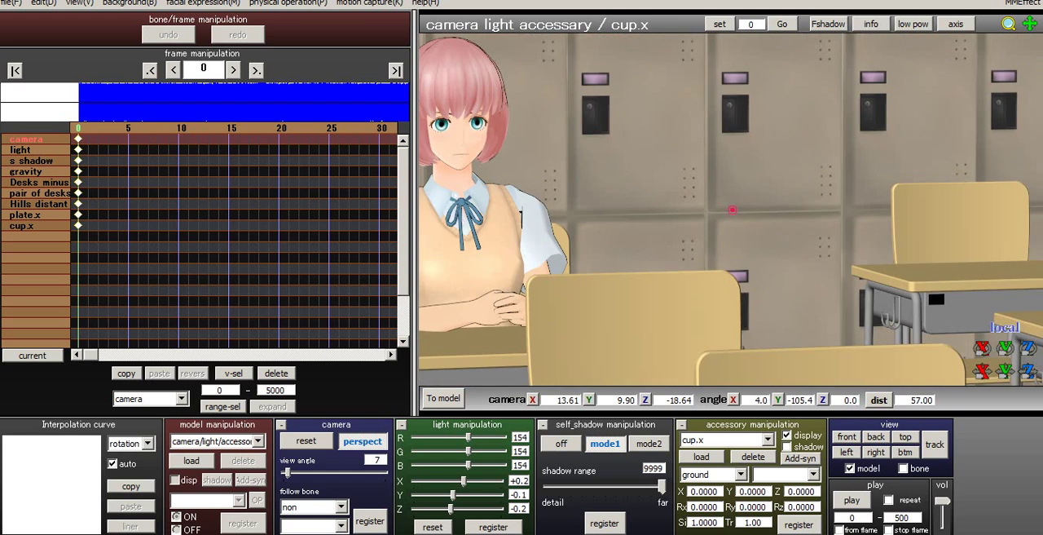
right_click_drag(636, 286, 680, 289)
middle_click_drag(680, 290, 714, 265)
scroll(714, 265, "down", 2)
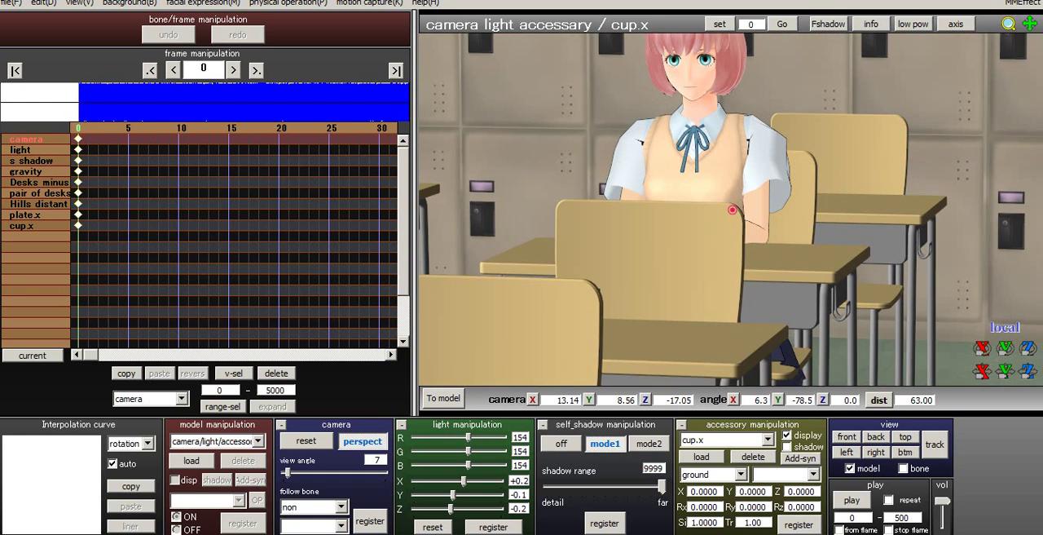
right_click_drag(713, 265, 694, 257)
- Make Cup the active model and open its outside parent settings
left_click(257, 440)
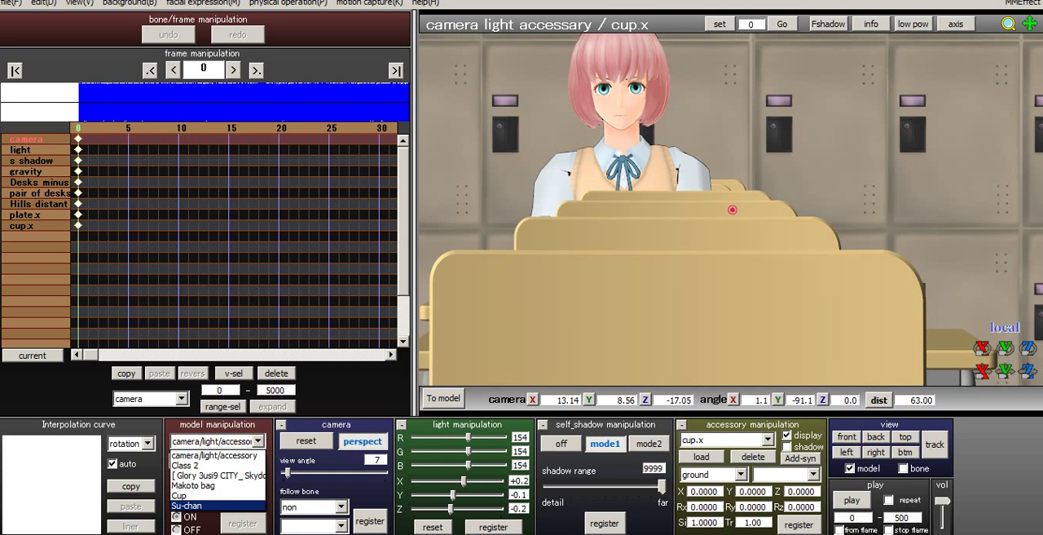
left_click(212, 493)
middle_click_drag(635, 261, 730, 147)
left_click(257, 500)
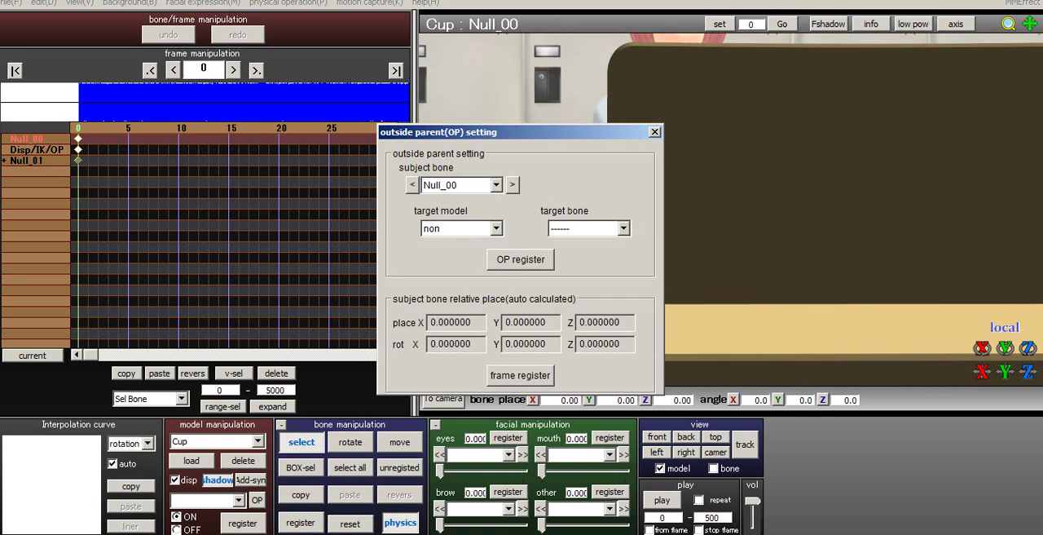
- Set the outside parent target to Su-chan's R hand bone and open the choice of subject bone
left_click(497, 228)
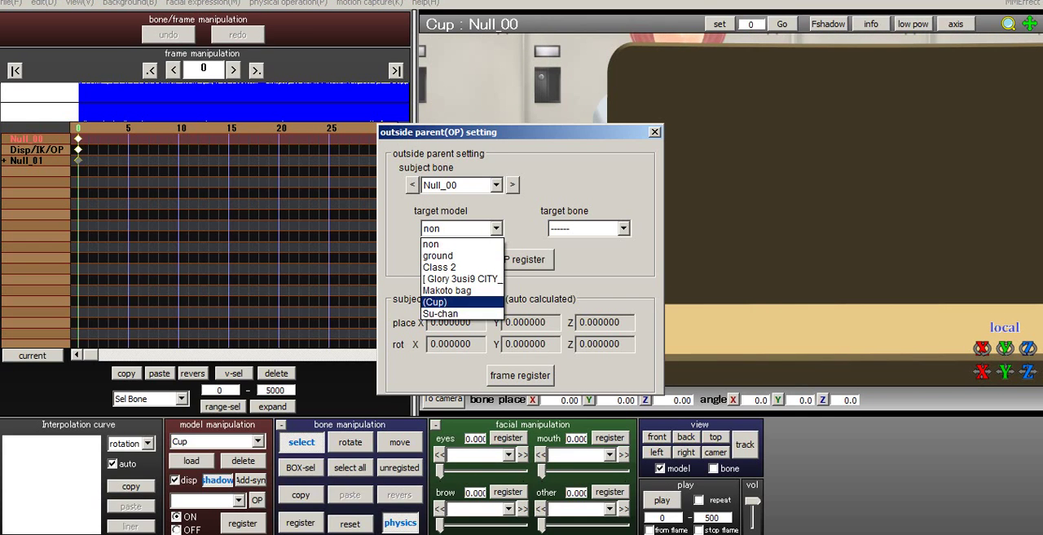
left_click(462, 244)
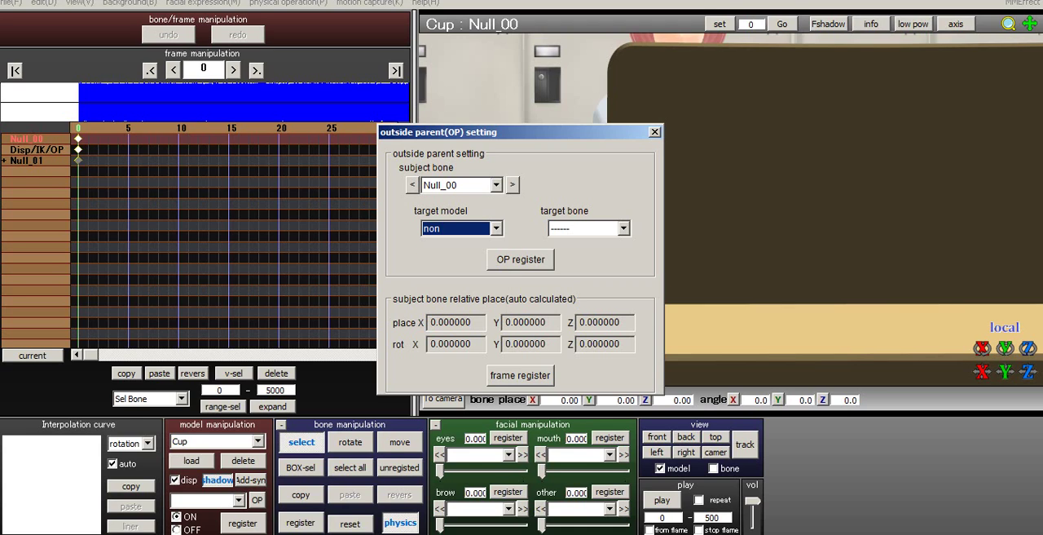
left_click(496, 228)
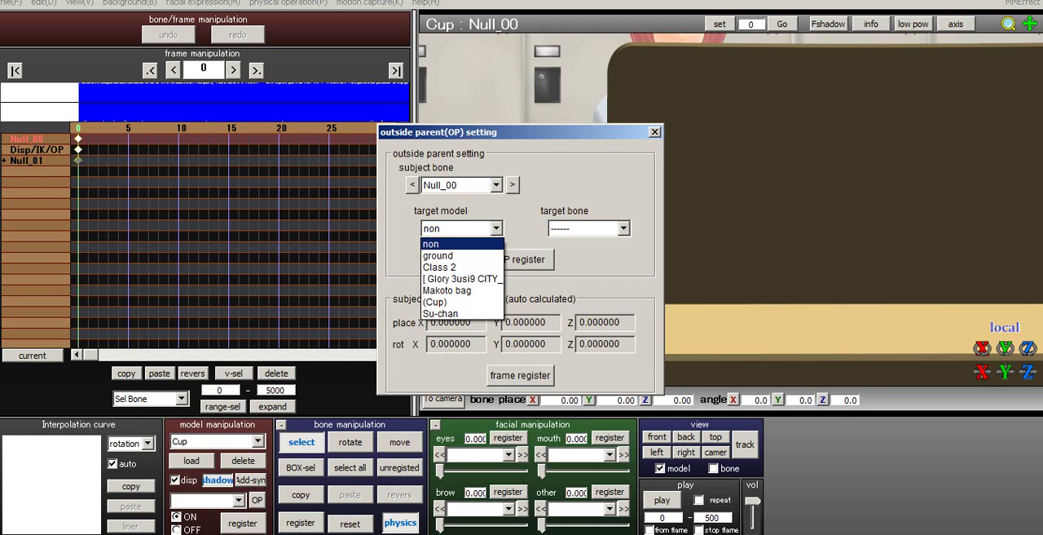
left_click(457, 315)
left_click(623, 229)
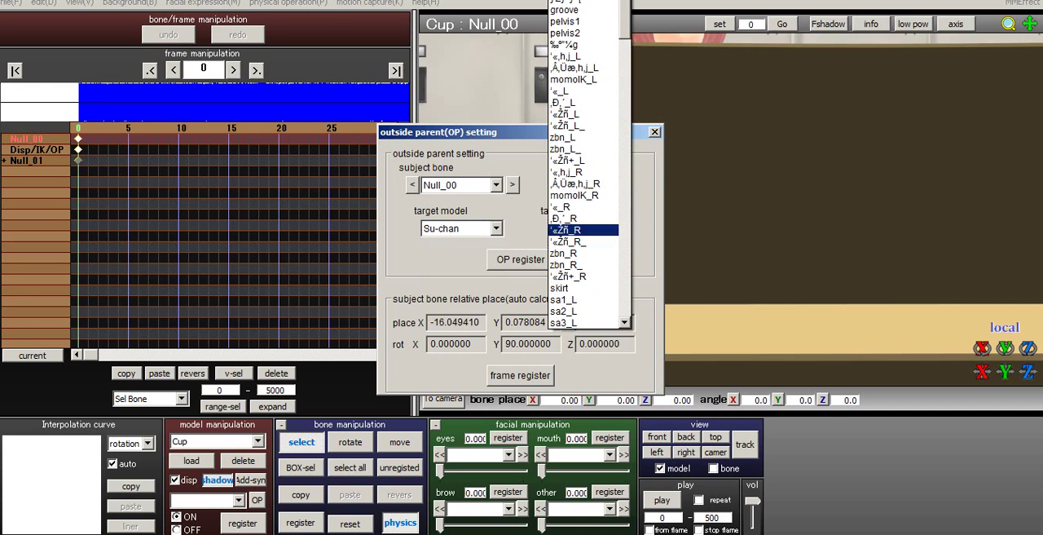
scroll(587, 163, "down", 20)
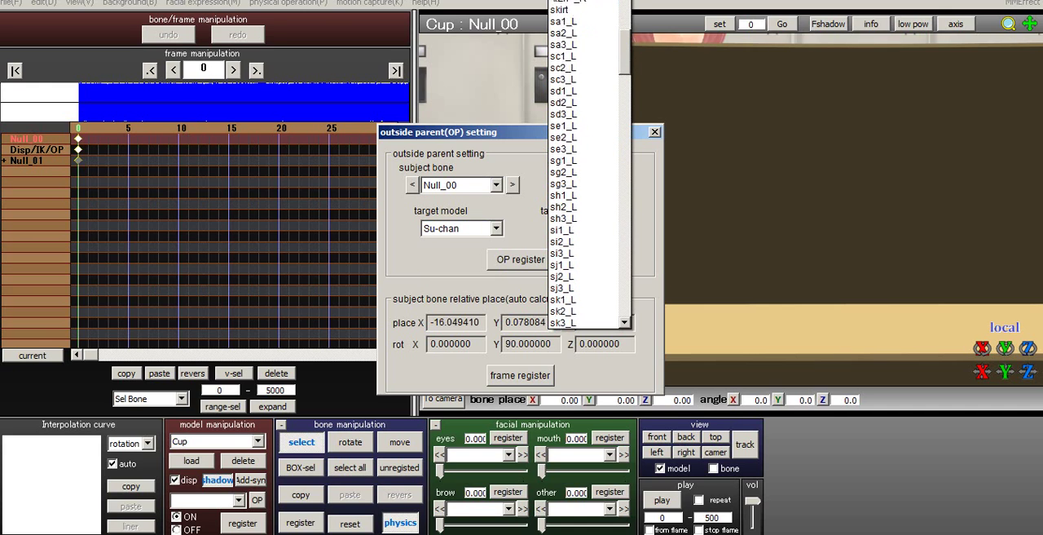
scroll(586, 163, "down", 7)
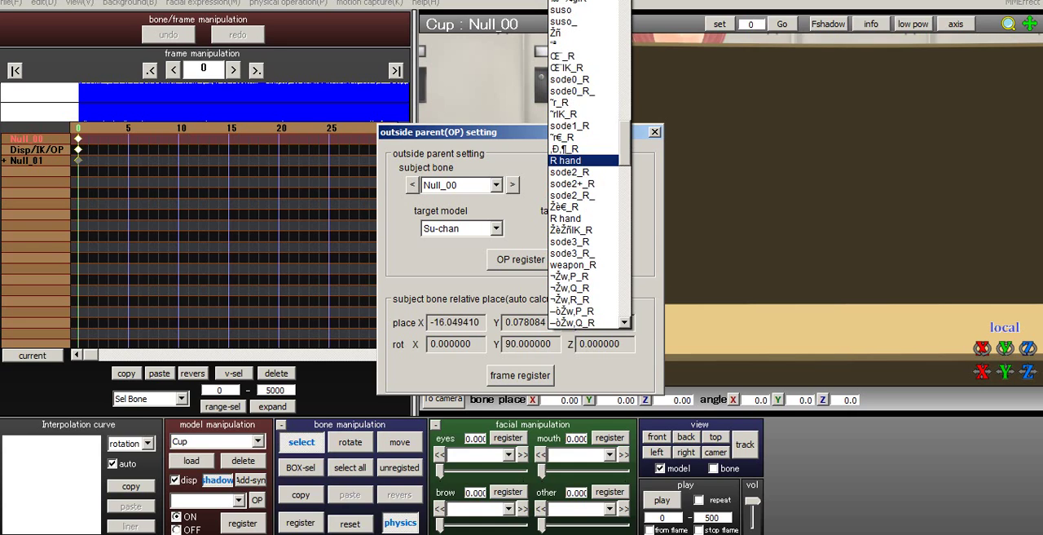
left_click(570, 160)
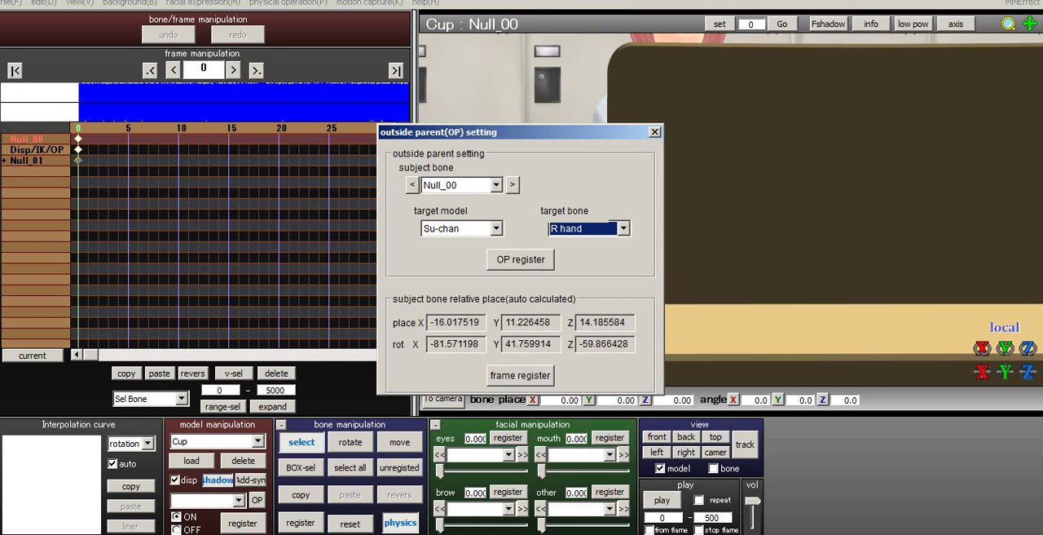
left_click(497, 185)
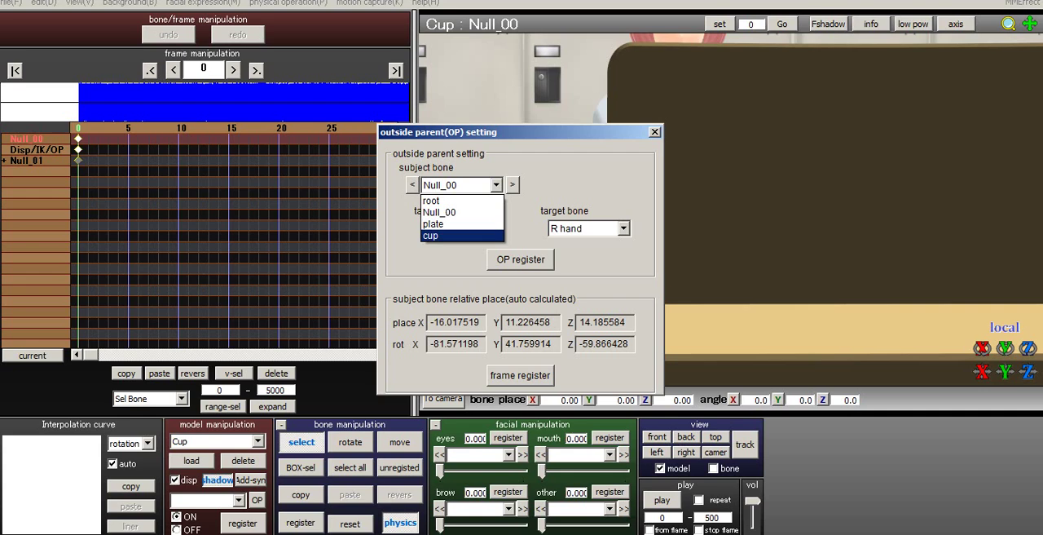
- Register the cup bone with Su-chan's R hand as its outside parent, and close the outside parent settings
key("Return")
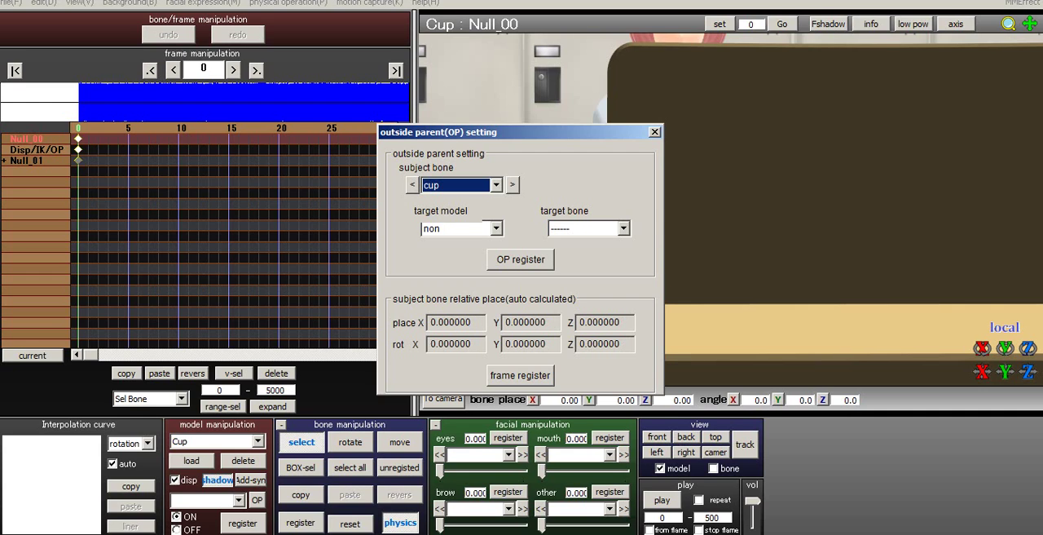
left_click(496, 228)
left_click(456, 314)
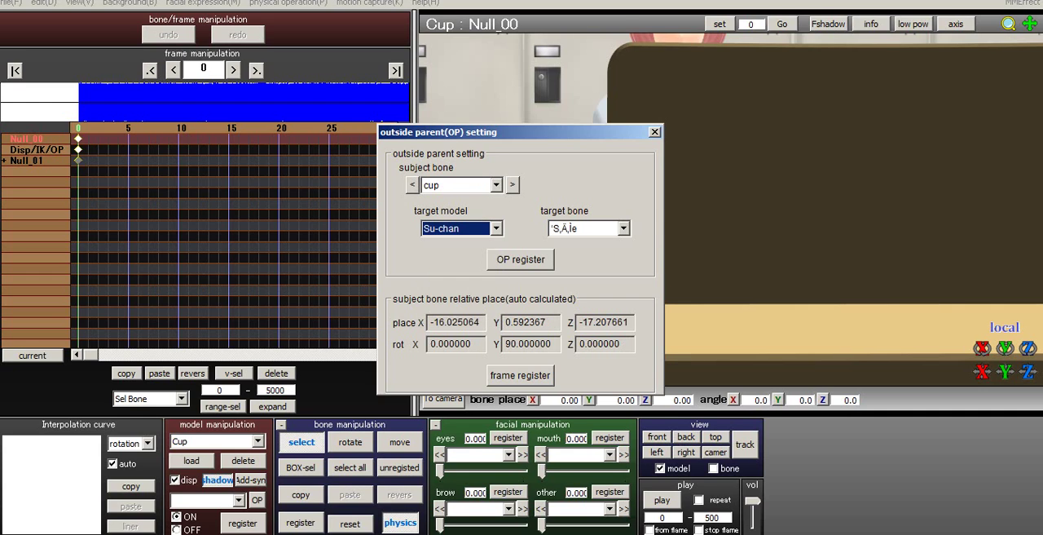
left_click(624, 228)
left_click_drag(625, 31, 625, 156)
left_click(566, 183)
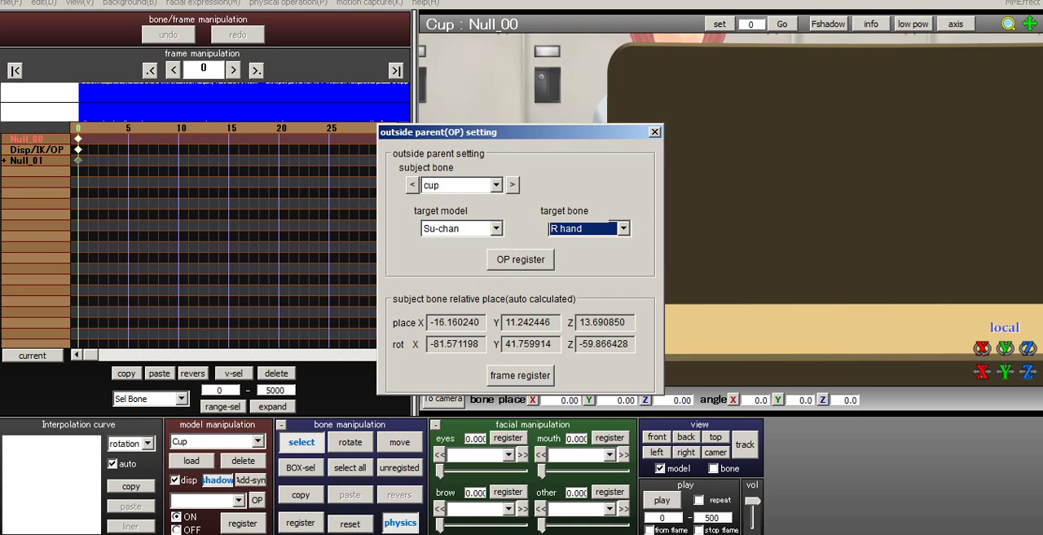
left_click(520, 259)
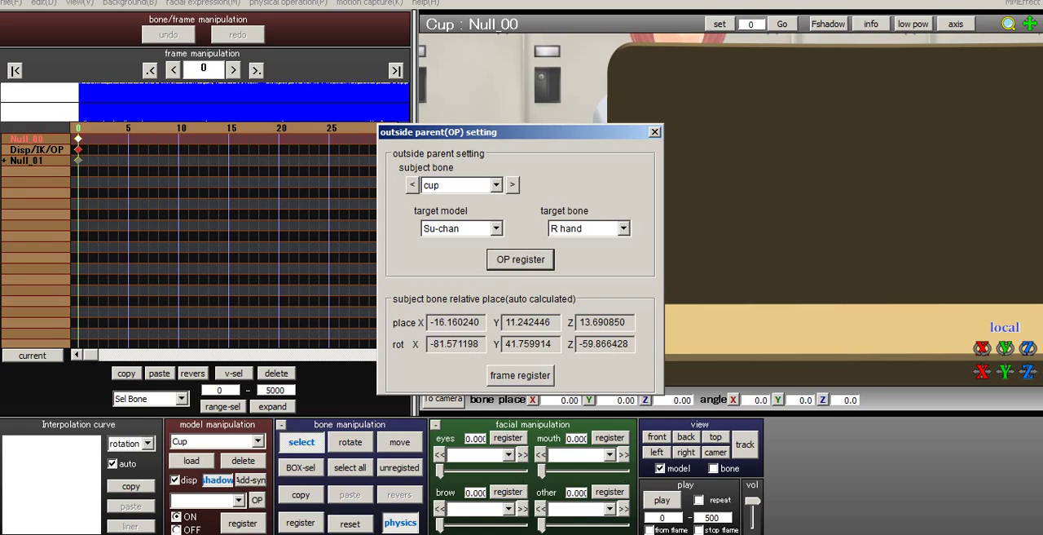
left_click_drag(526, 132, 550, 128)
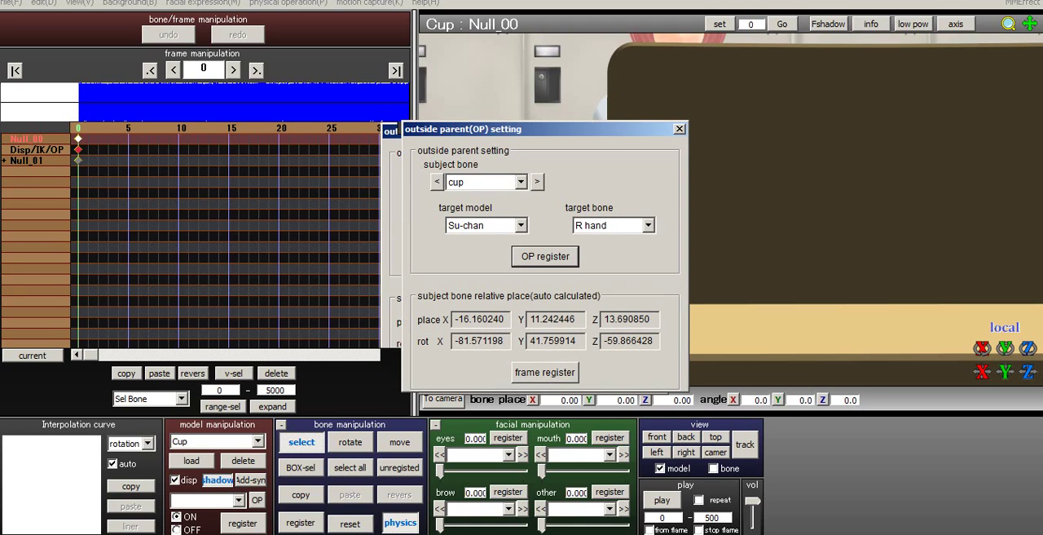
left_click(545, 256)
left_click(680, 129)
- Examine how the plate and cup sit against Su-chan's hands from the front
scroll(731, 210, "up", 10)
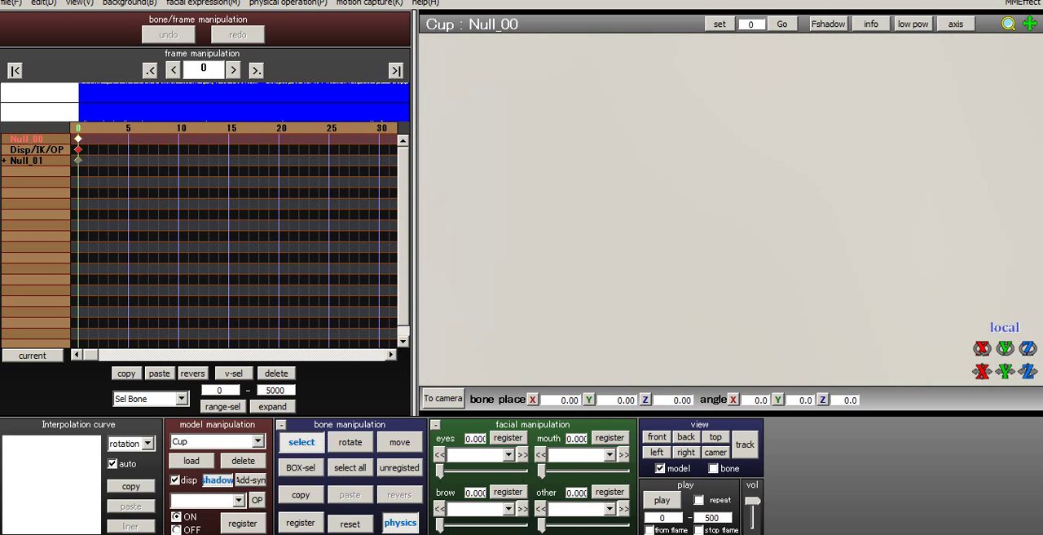
scroll(731, 209, "down", 6)
right_click_drag(731, 210, 770, 244)
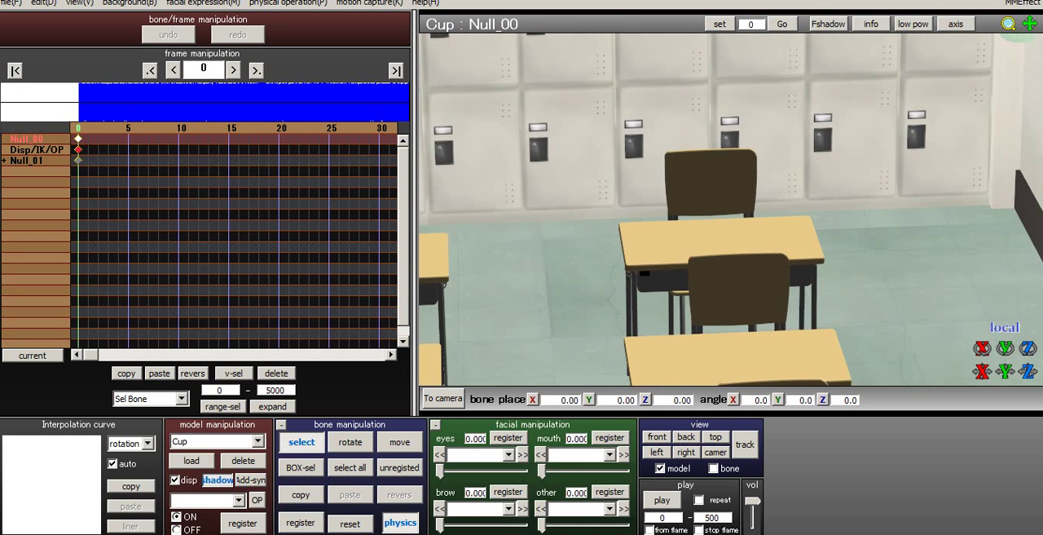
middle_click_drag(770, 244, 742, 183)
scroll(731, 209, "up", 8)
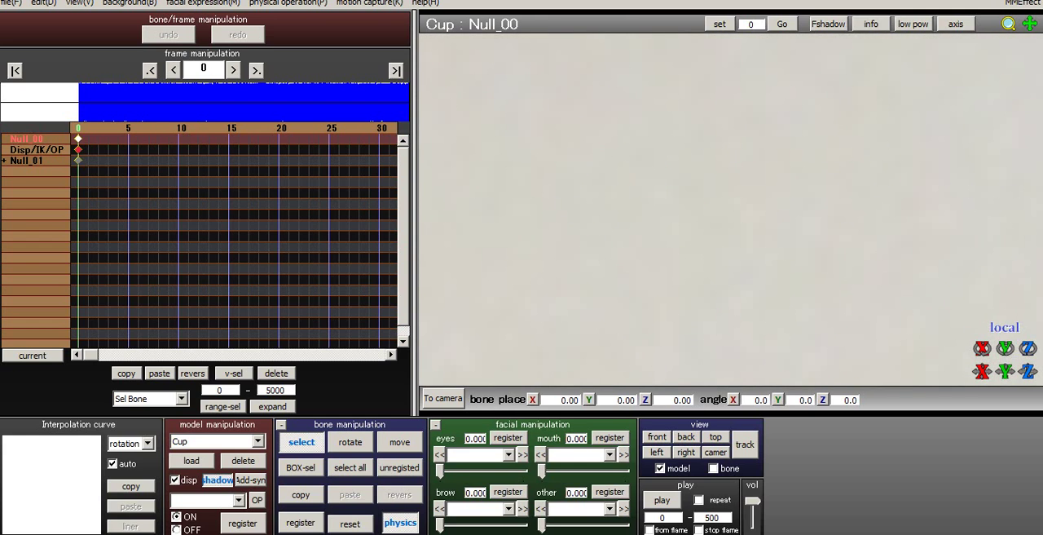
left_click(657, 436)
scroll(731, 209, "down", 1)
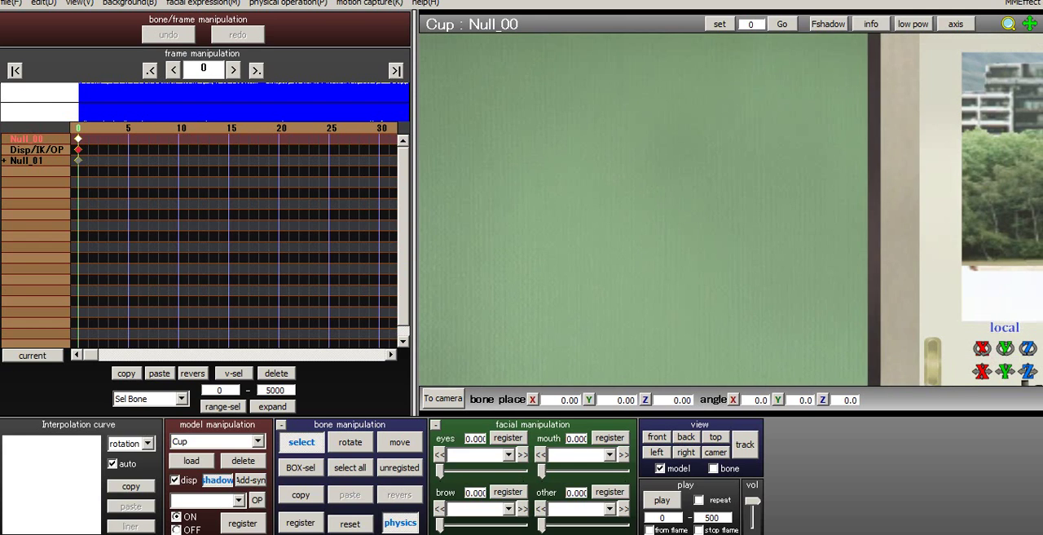
scroll(731, 209, "down", 4)
right_click_drag(731, 210, 685, 236)
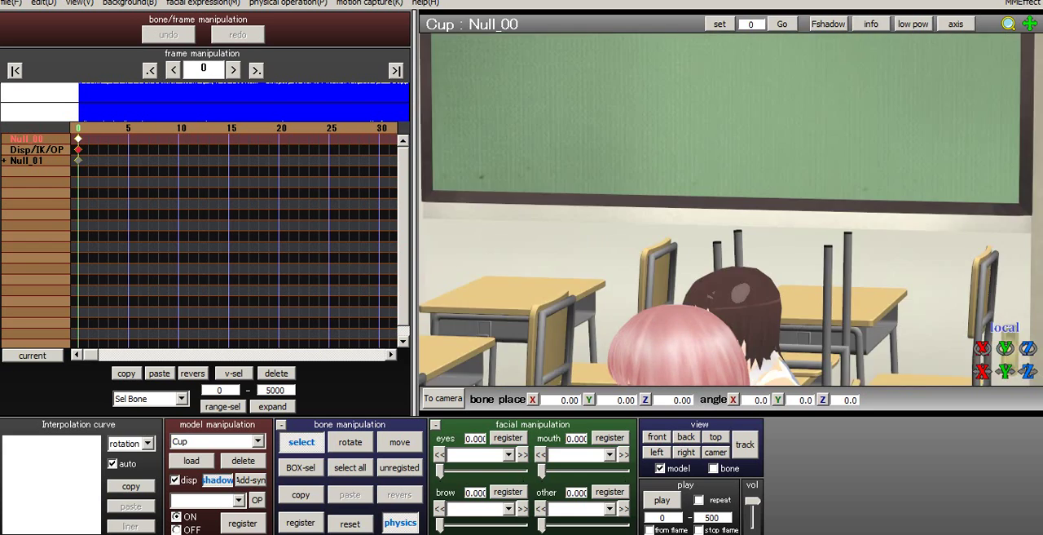
scroll(685, 236, "up", 6)
scroll(731, 209, "down", 4)
middle_click_drag(685, 294, 795, 96)
right_click_drag(750, 220, 689, 196)
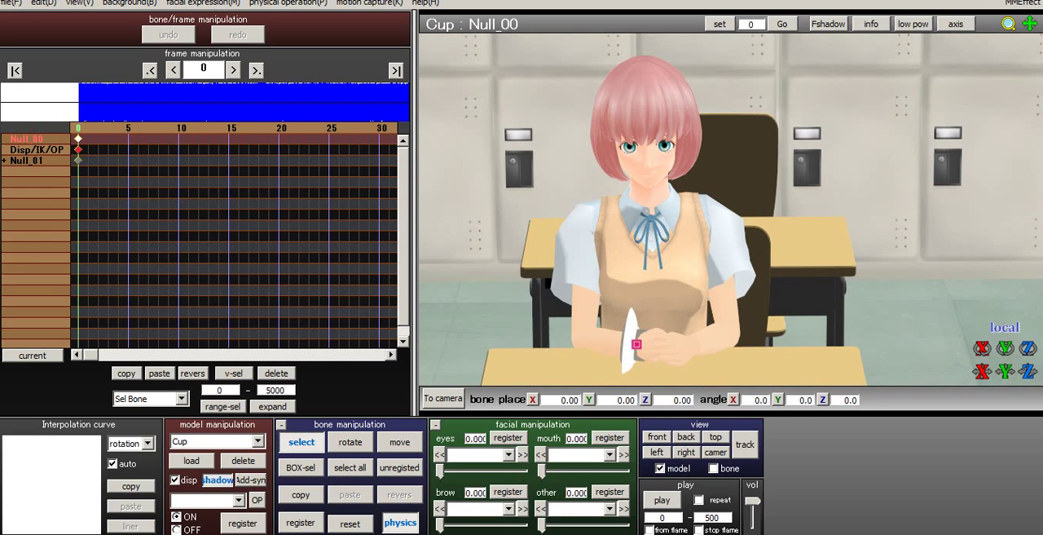
- Check the outside parent settings of Cup's root and plate bones, and close them without registering anything
left_click(256, 499)
left_click(495, 185)
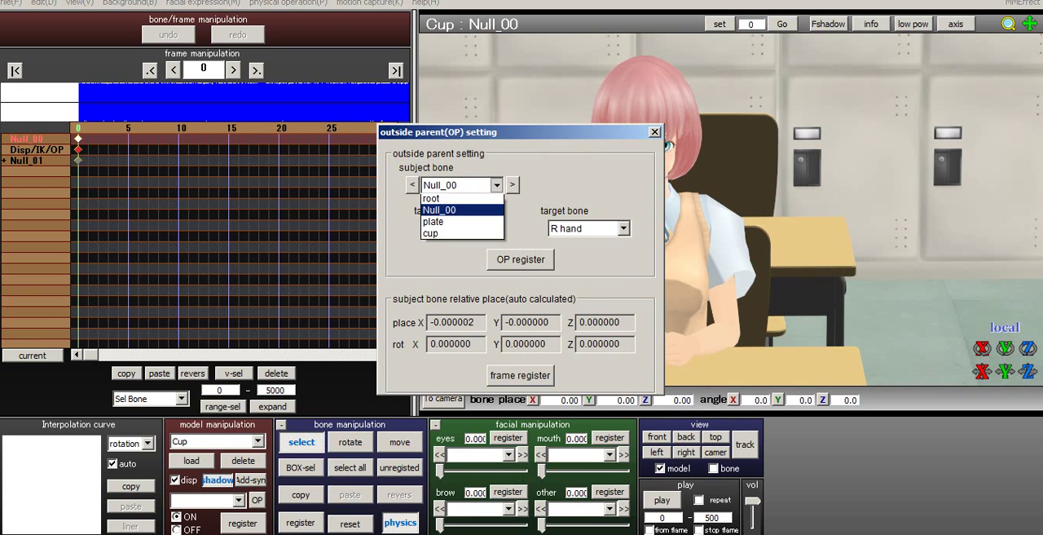
left_click(440, 197)
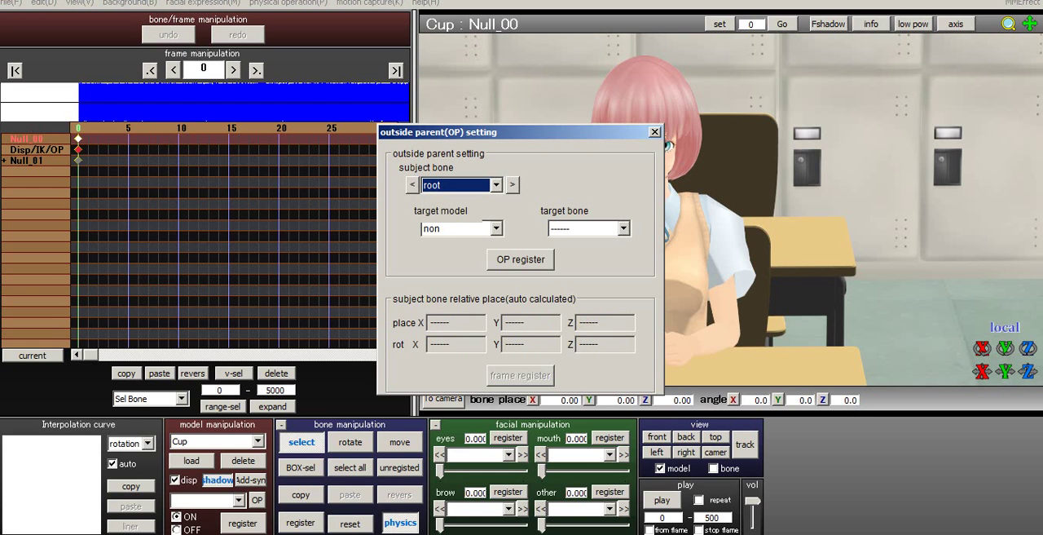
left_click(495, 228)
left_click(444, 243)
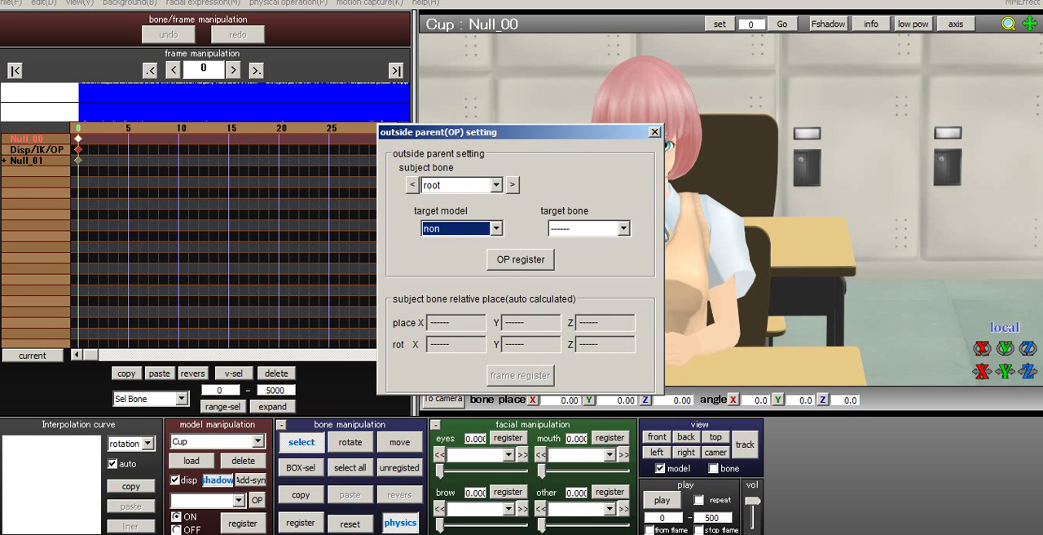
left_click(495, 185)
left_click(440, 220)
left_click(496, 228)
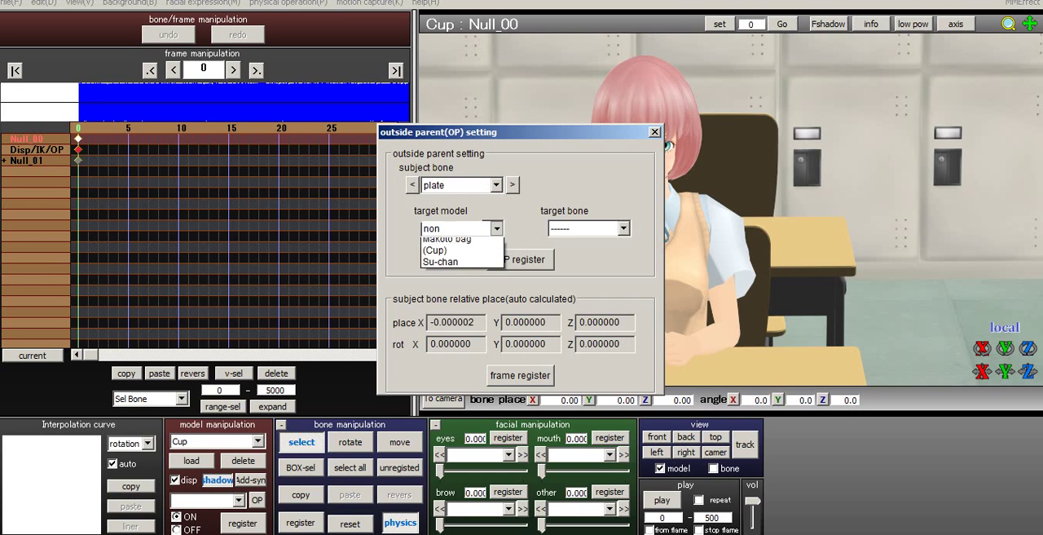
left_click(496, 229)
left_click(655, 132)
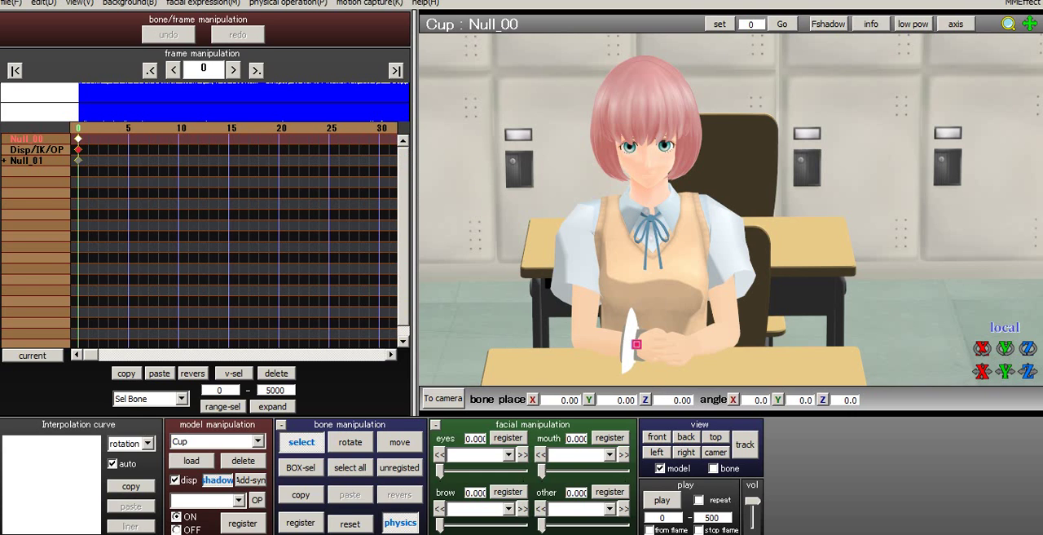
- Move the plate's Null_00 bone across Su-chan's hands to about X 0.11, Y -1.33, Z -0.14
middle_click_drag(731, 237, 726, 147)
scroll(726, 147, "up", 3)
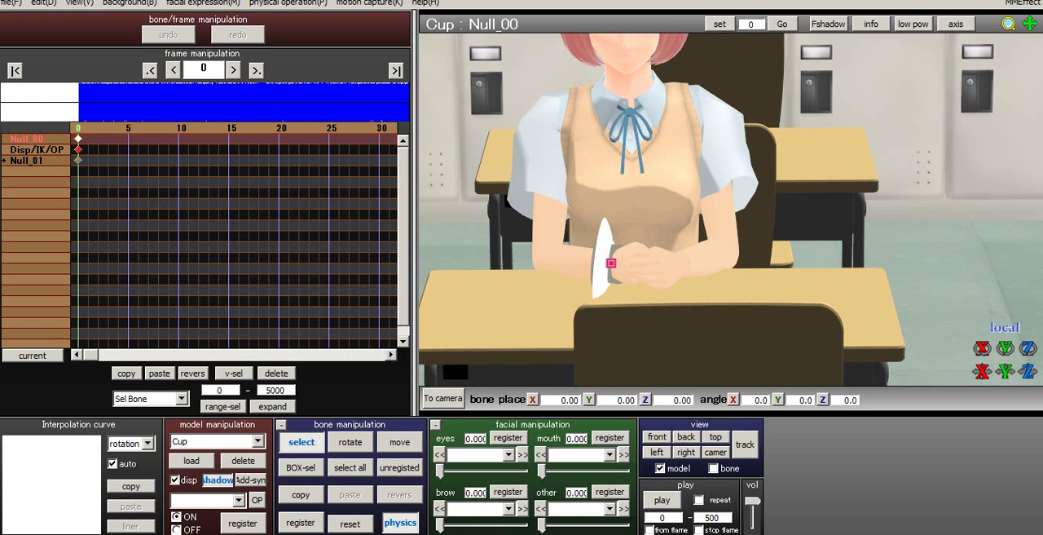
scroll(731, 209, "up", 6)
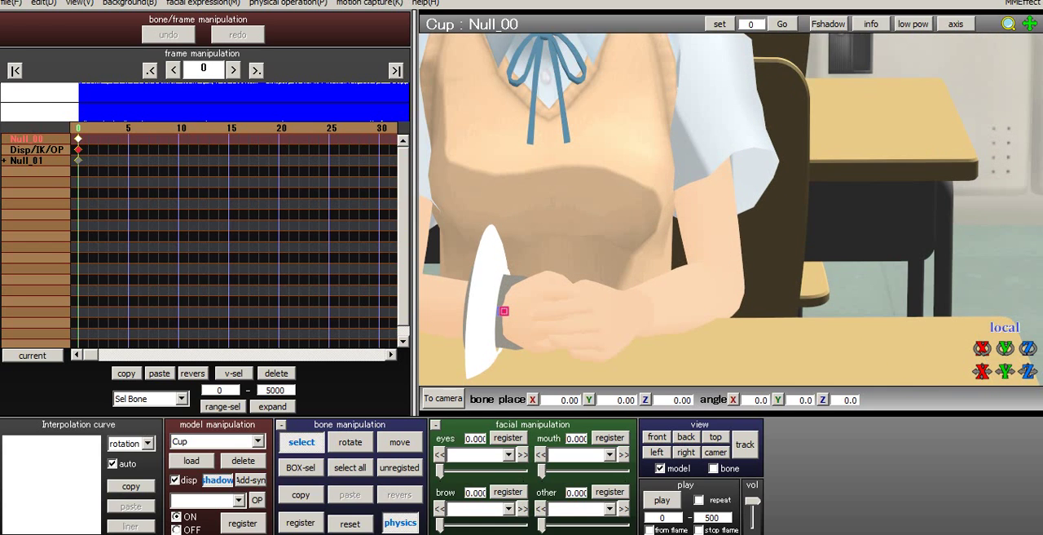
middle_click_drag(731, 208, 801, 118)
left_click(399, 443)
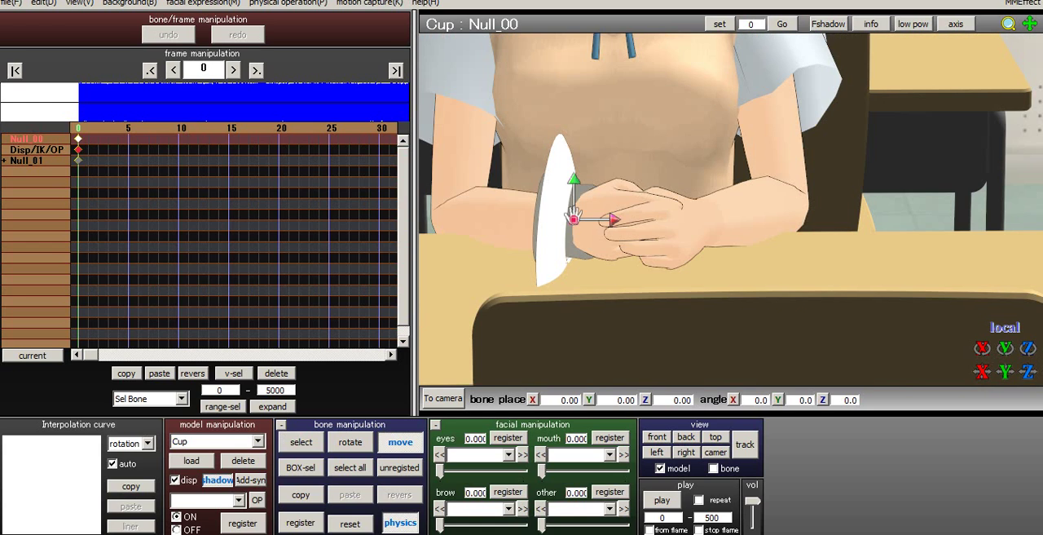
left_click_drag(573, 217, 573, 217)
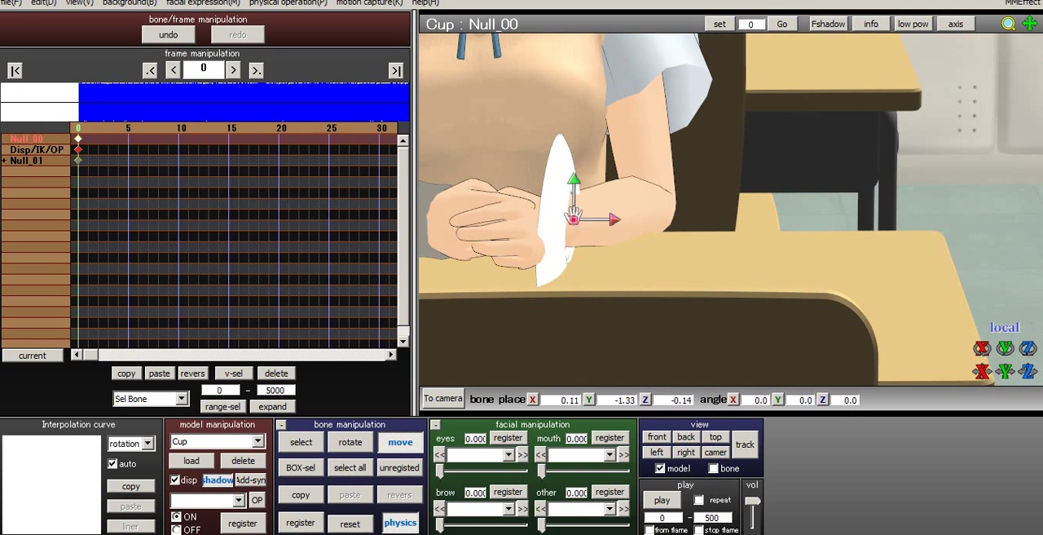
middle_click_drag(573, 217, 604, 217)
- Rotate the Null_00 bone to about X -81.8, Y 46.5, Z -61.7 so the plate lies flat
key("x")
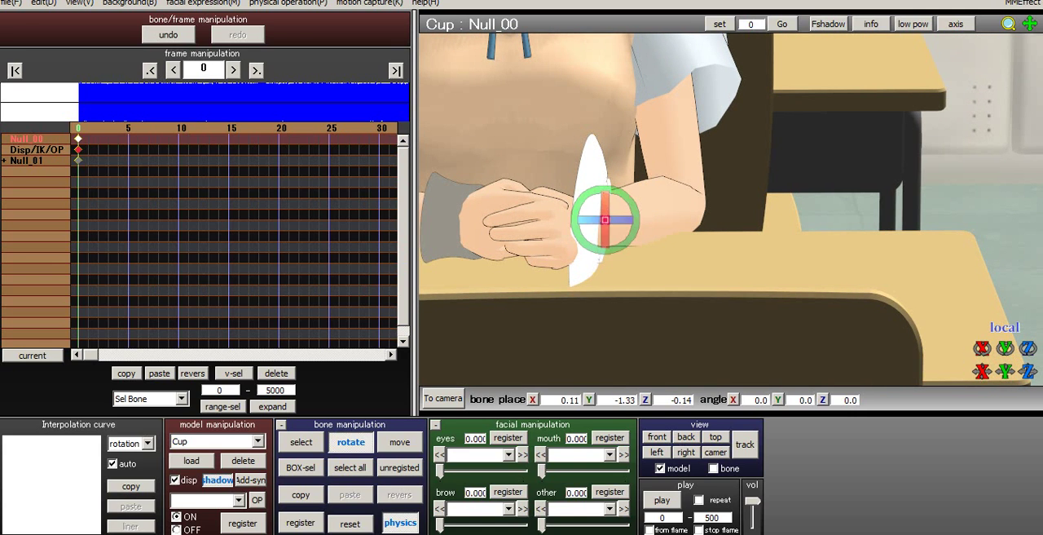
left_click_drag(604, 217, 604, 311)
left_click_drag(604, 252, 604, 262)
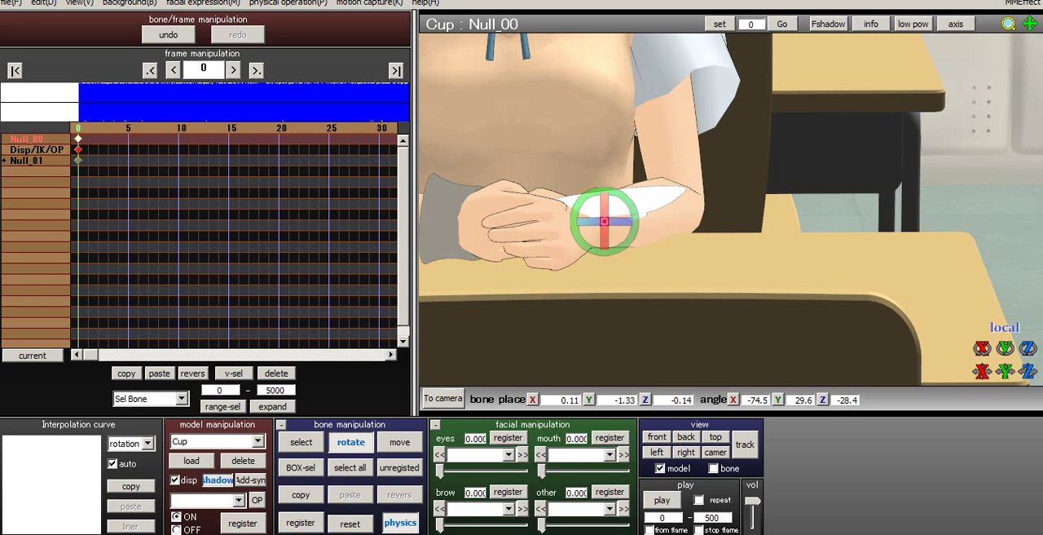
left_click_drag(623, 221, 604, 266)
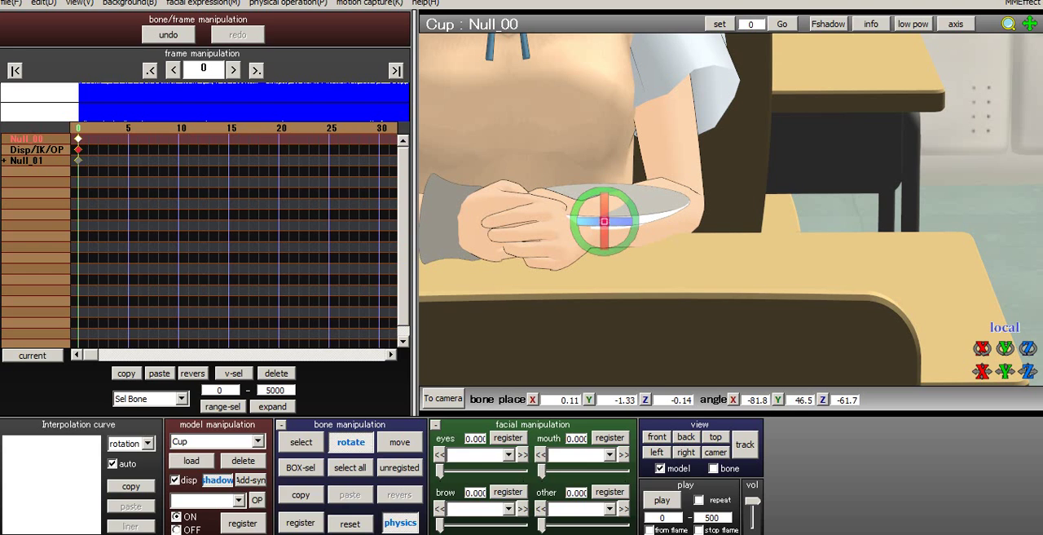
- Move Null_00 to about X -0.60, Y -0.83, Z 0.62 to set the plate on the desk, and register it at frame 0
left_click(400, 442)
left_click_drag(604, 215, 603, 190)
right_click_drag(604, 217, 789, 214)
left_click_drag(604, 181, 604, 149)
left_click_drag(645, 220, 708, 221)
right_click_drag(717, 228, 626, 343)
key("Return")
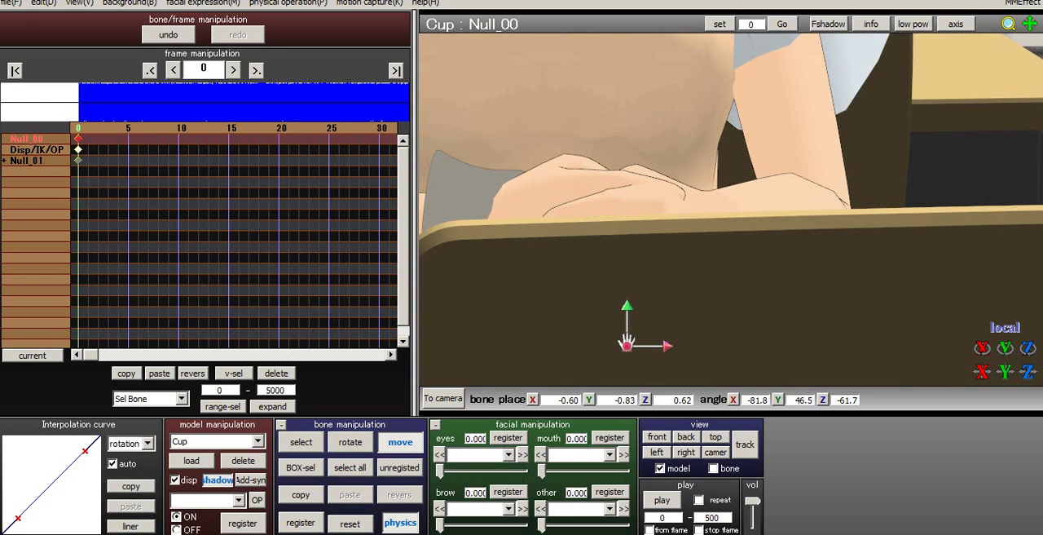
- Select the cup bone and rotate it to about X -75.3, Y -86.4, Z 66.2 so the cup stands upright
key("c")
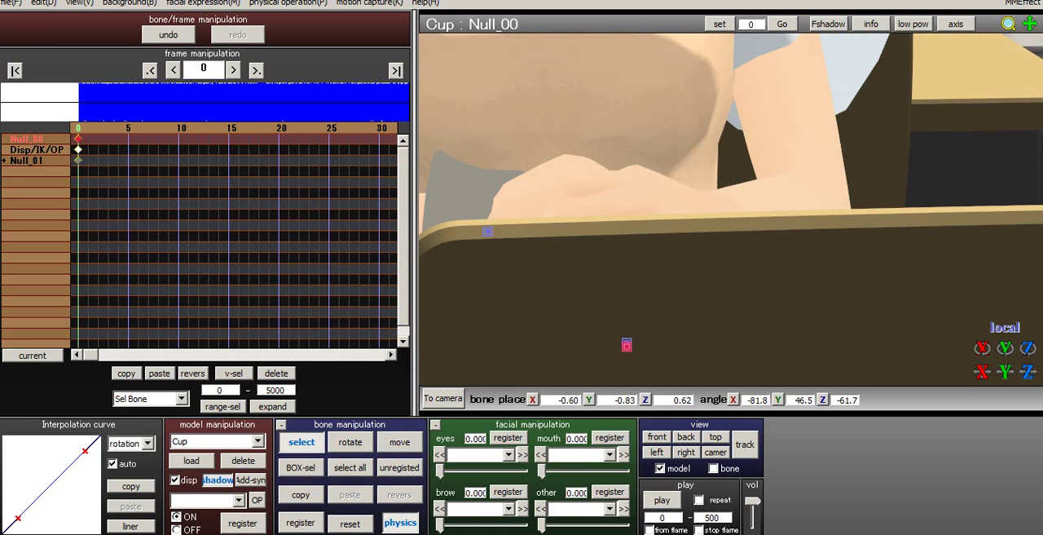
left_click(487, 231)
key("x")
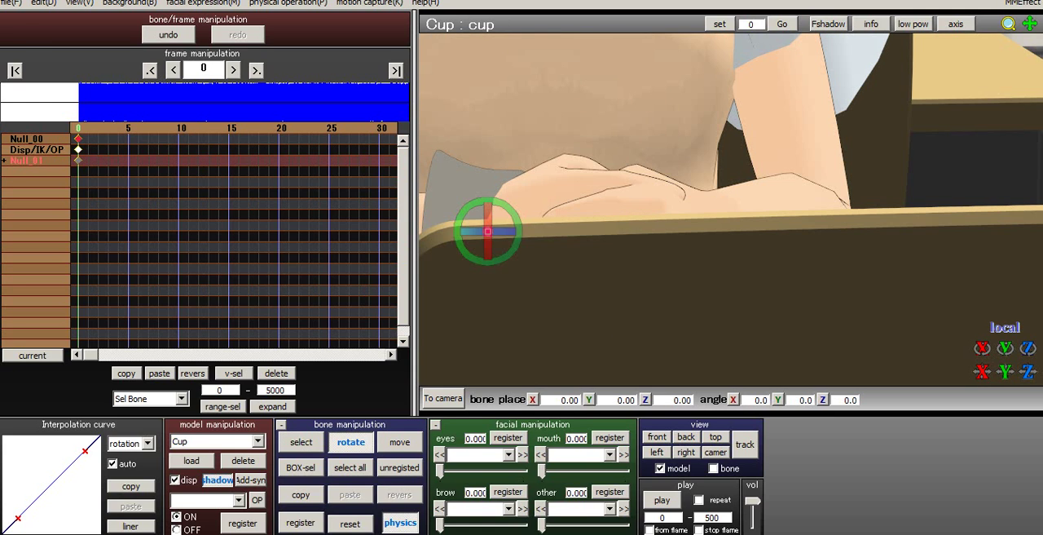
right_click_drag(587, 196, 619, 298)
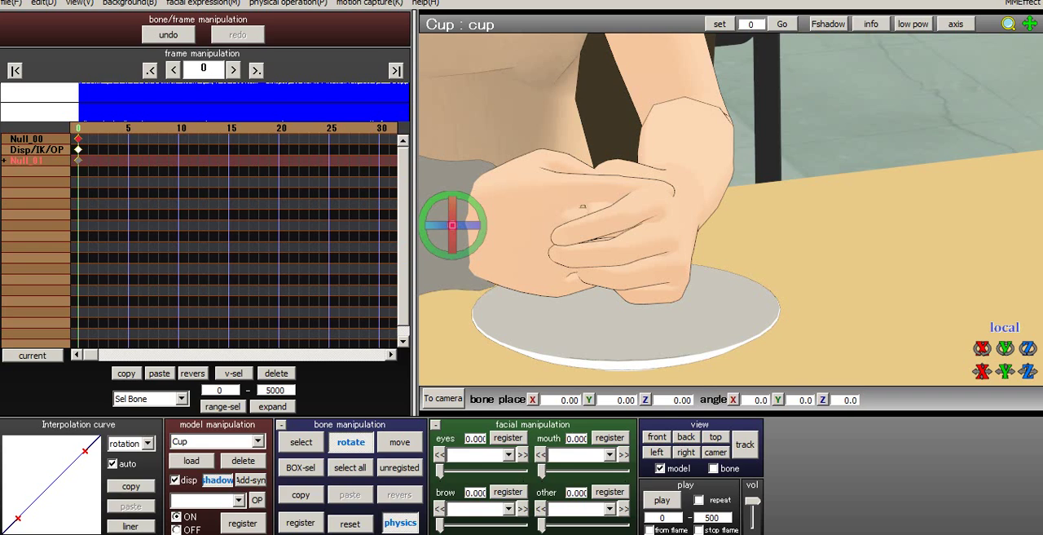
left_click_drag(452, 225, 527, 233)
right_click_drag(587, 229, 683, 194)
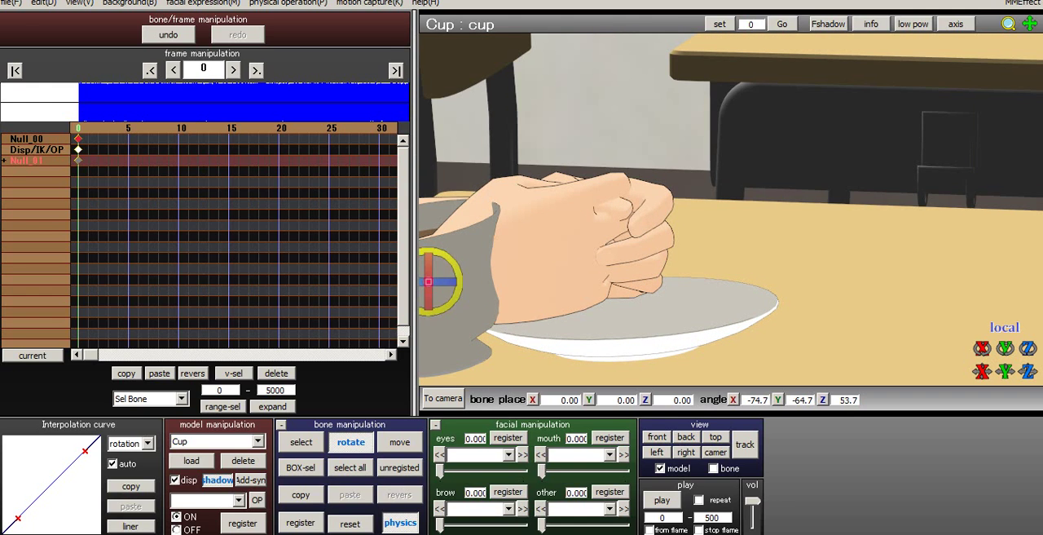
left_click_drag(458, 266, 466, 289)
right_click_drag(522, 273, 640, 248)
middle_click_drag(640, 248, 864, 219)
right_click_drag(864, 219, 921, 208)
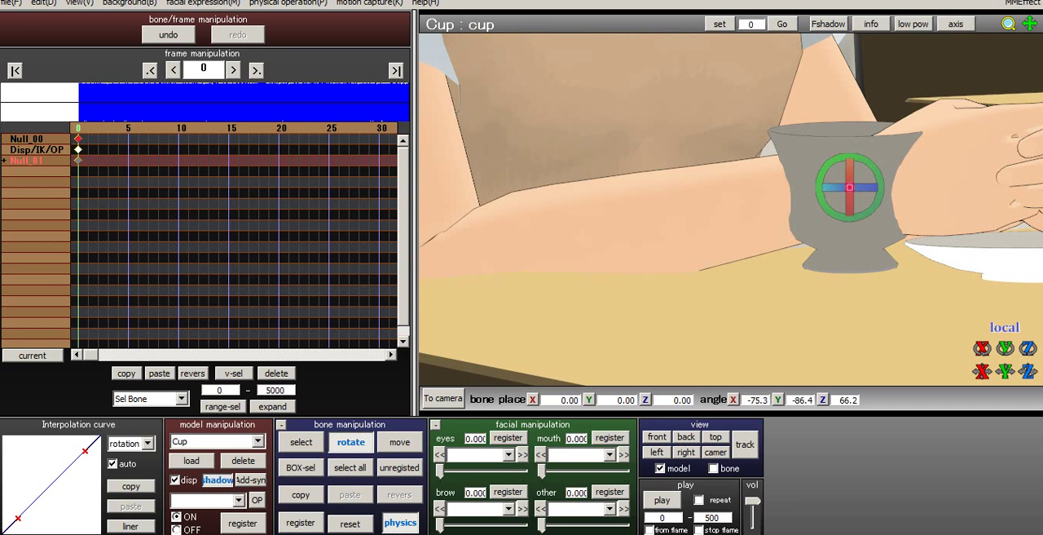
middle_click_drag(921, 208, 712, 208)
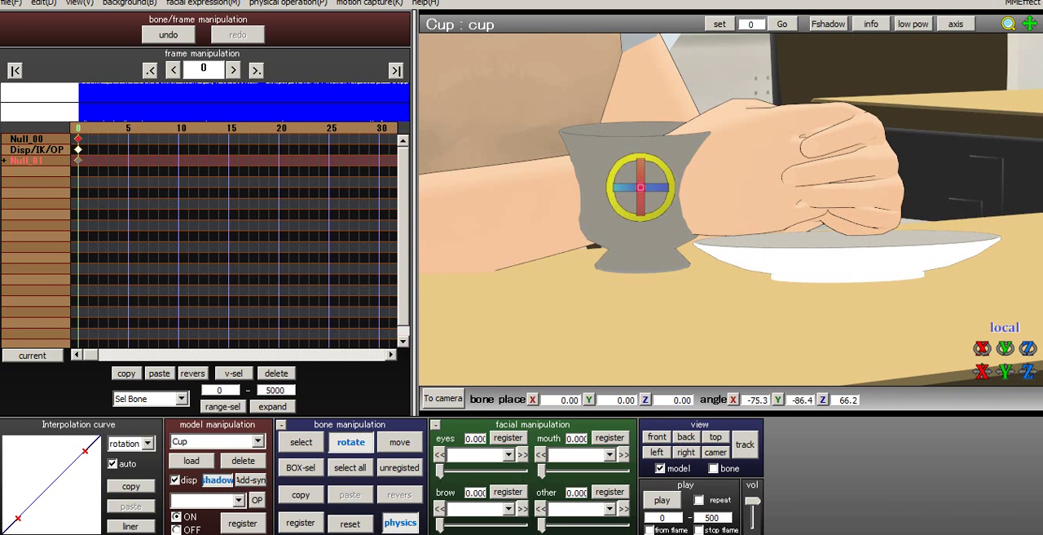
left_click_drag(671, 197, 672, 198)
- Move the cup bone into Su-chan's hands at about X -0.63, Y -0.97, Z -0.04, and register it at frame 0
key("z")
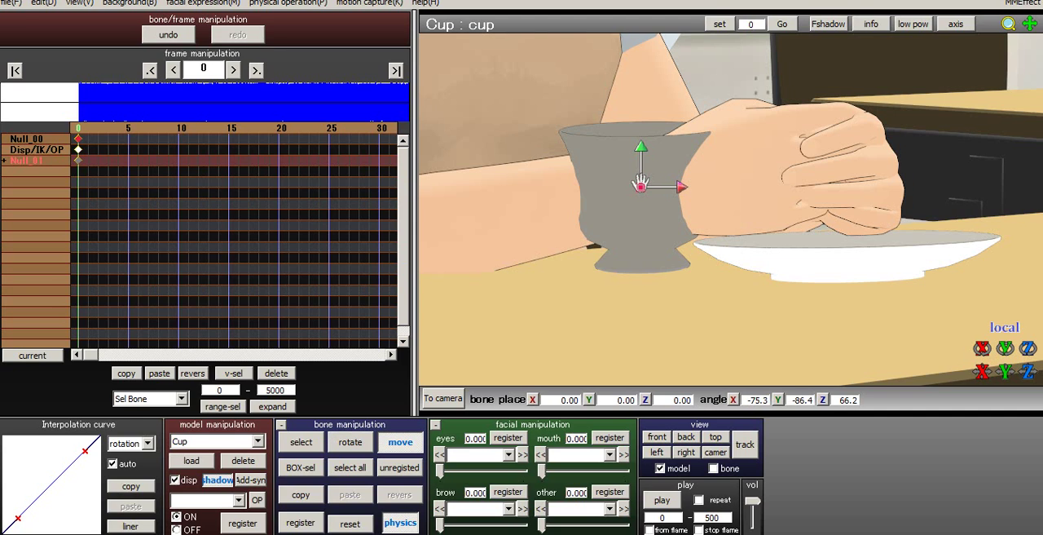
left_click_drag(640, 182, 877, 192)
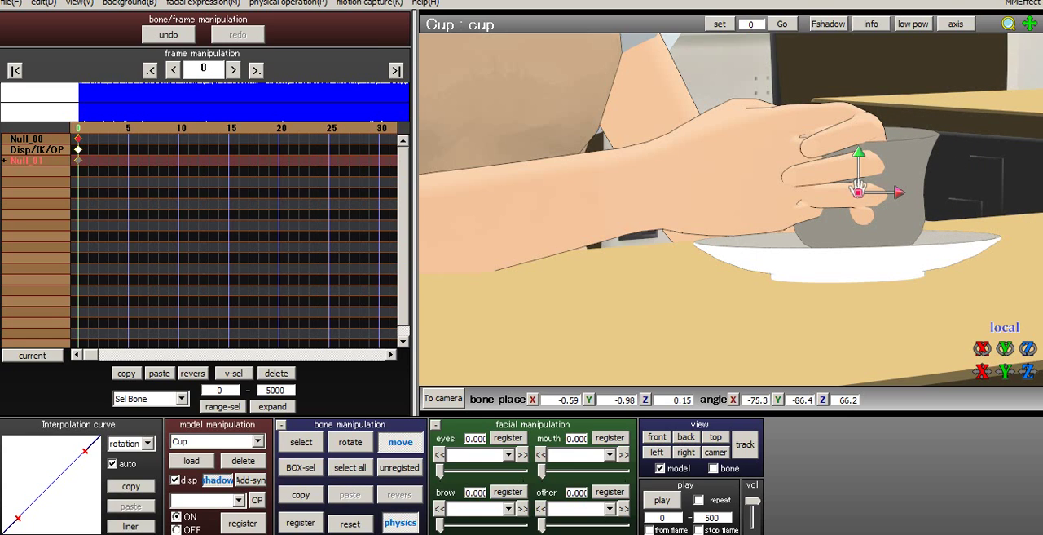
left_click_drag(858, 192, 858, 154)
key("Return")
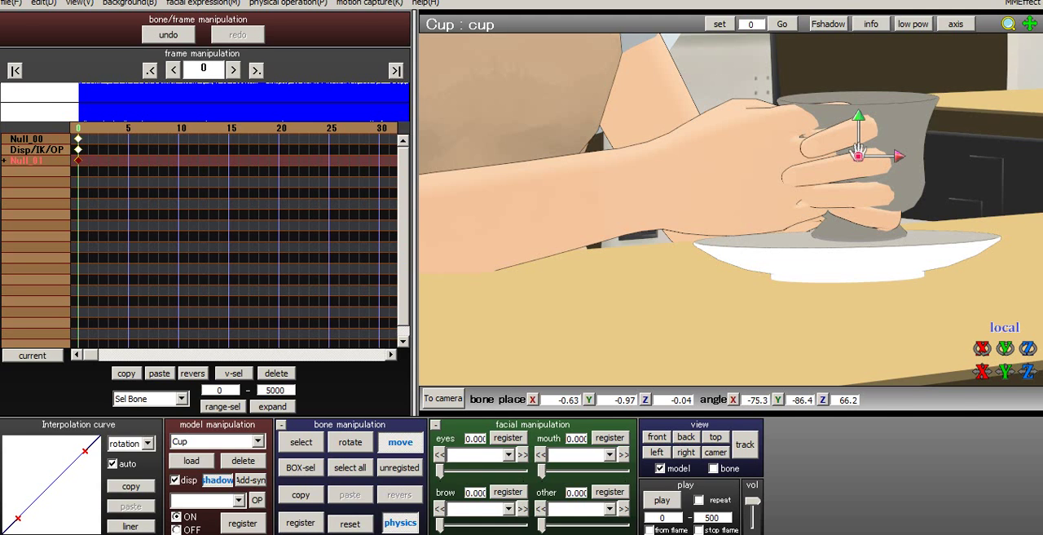
- Move the cup bone clear of the fingers and over the plate, to about X -1.14, Y -0.95, Z 0.03
right_click_drag(858, 153, 883, 172)
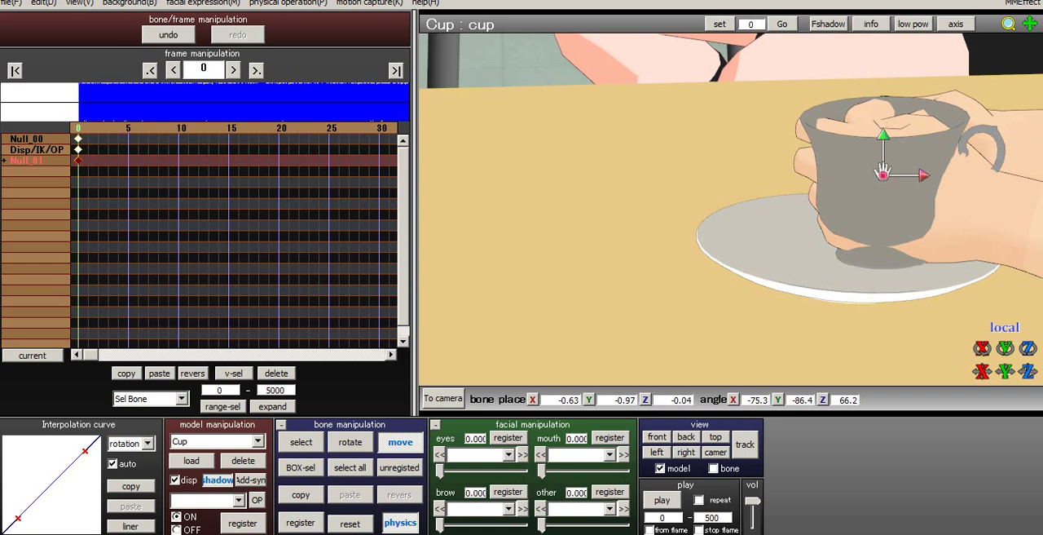
left_click_drag(883, 172, 782, 152)
right_click_drag(783, 153, 885, 153)
middle_click_drag(884, 153, 646, 177)
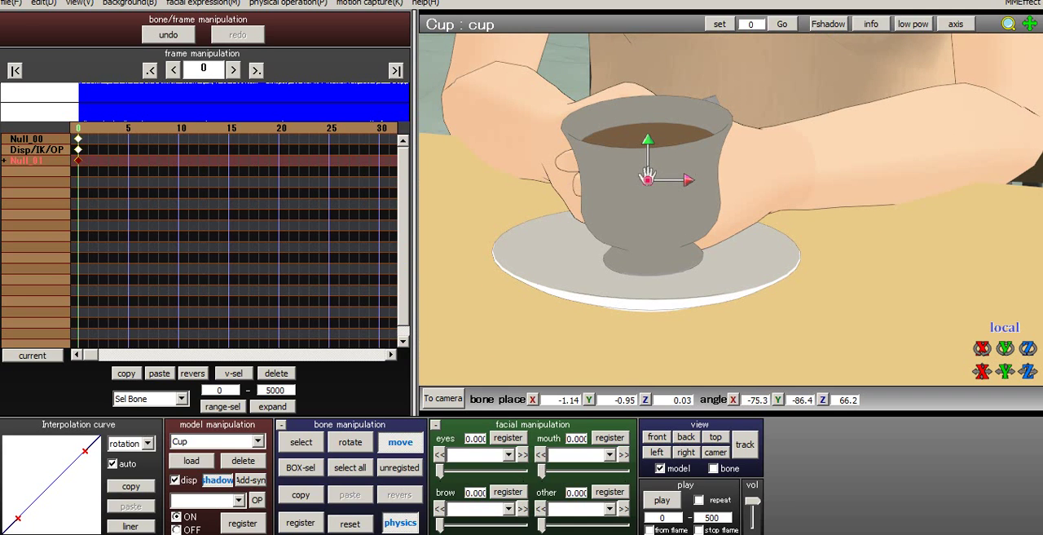
- Rotate the cup bone to about X -78.9, Y 86.2, Z -104.3 to tilt the cup over the plate
mouse_move(646, 177)
left_mouse_down()
mouse_move(578, 175)
mouse_move(656, 167)
left_mouse_up()
scroll(657, 167, "down", 3)
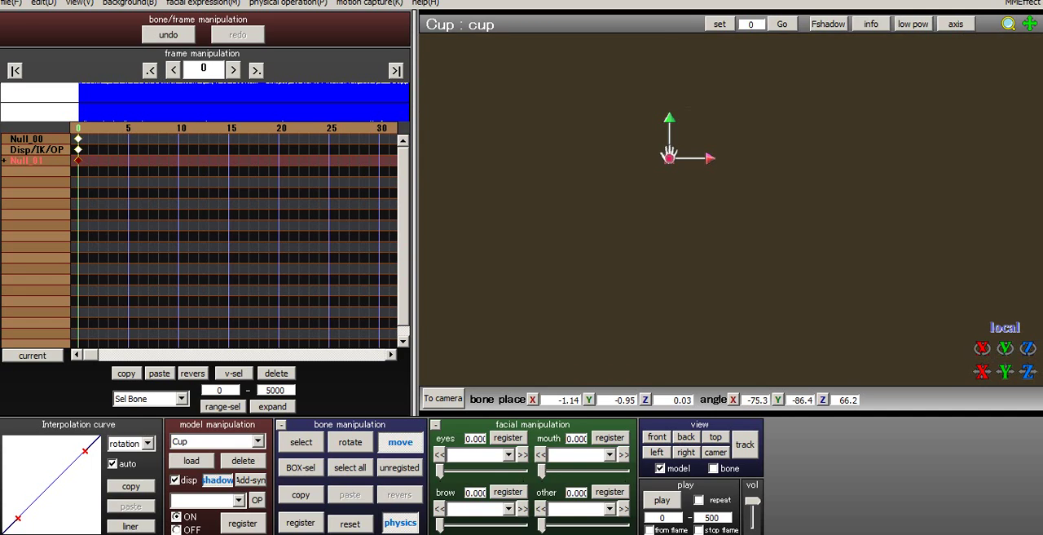
scroll(657, 167, "up", 3)
scroll(625, 119, "down", 2)
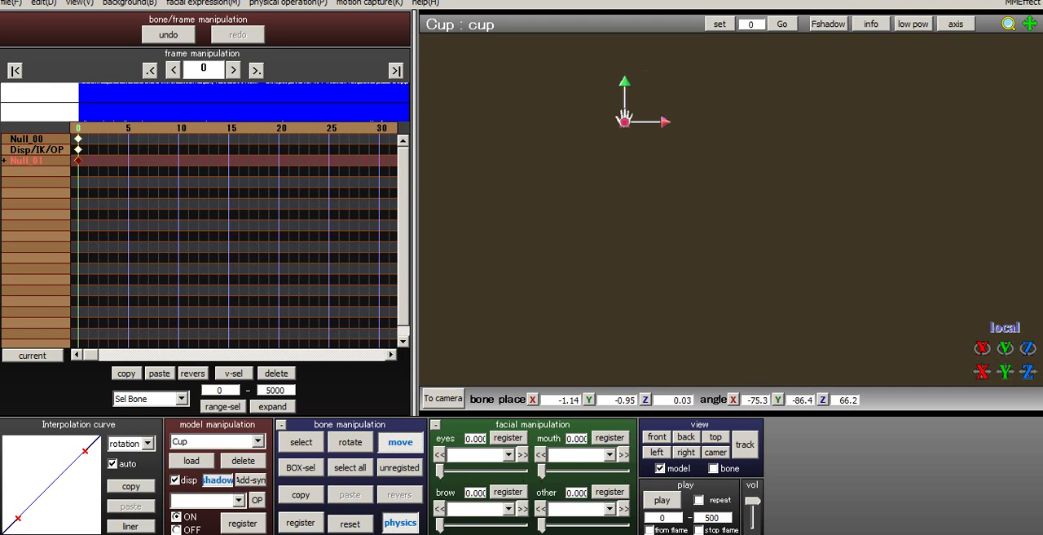
scroll(628, 130, "up", 2)
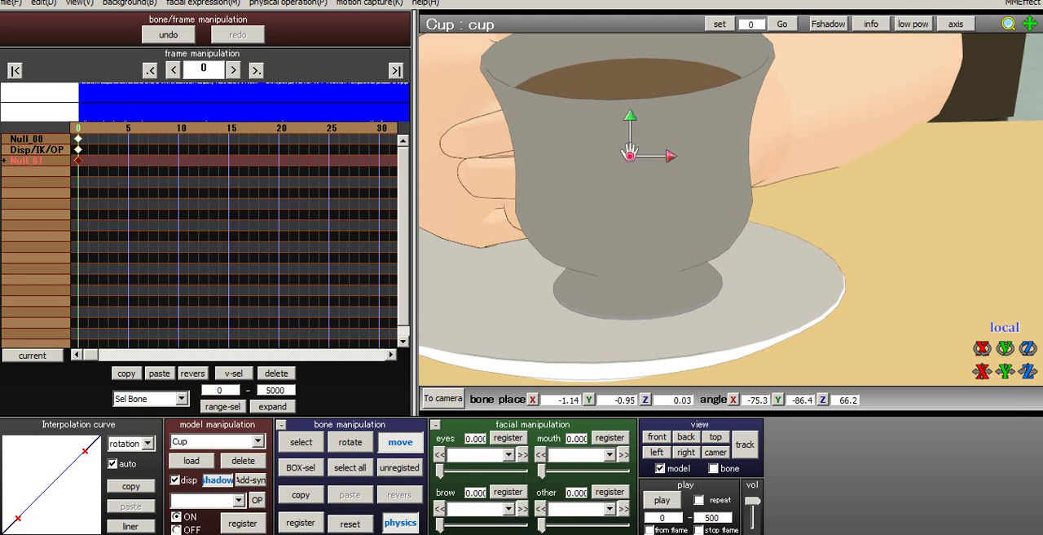
key("x")
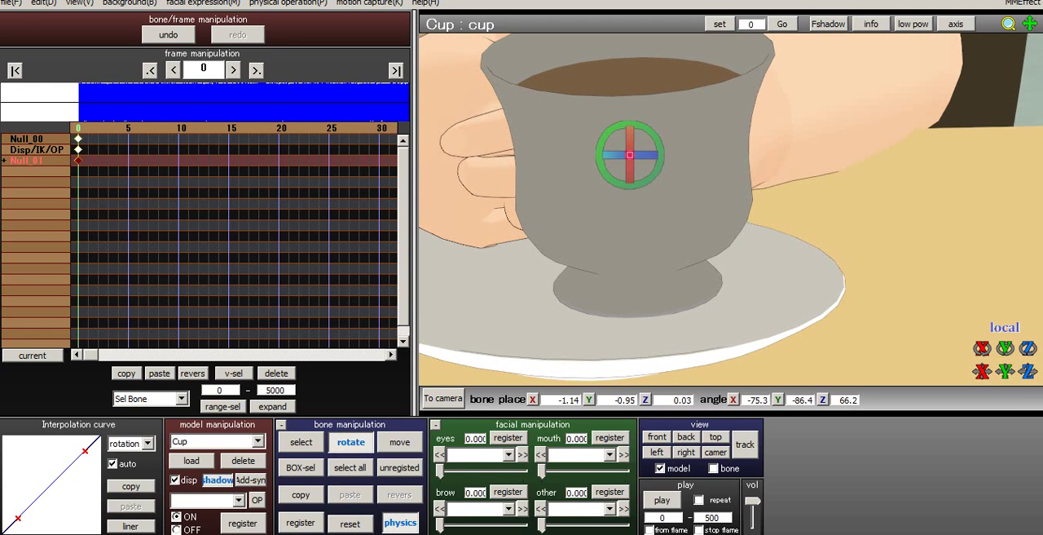
left_click_drag(643, 155, 658, 141)
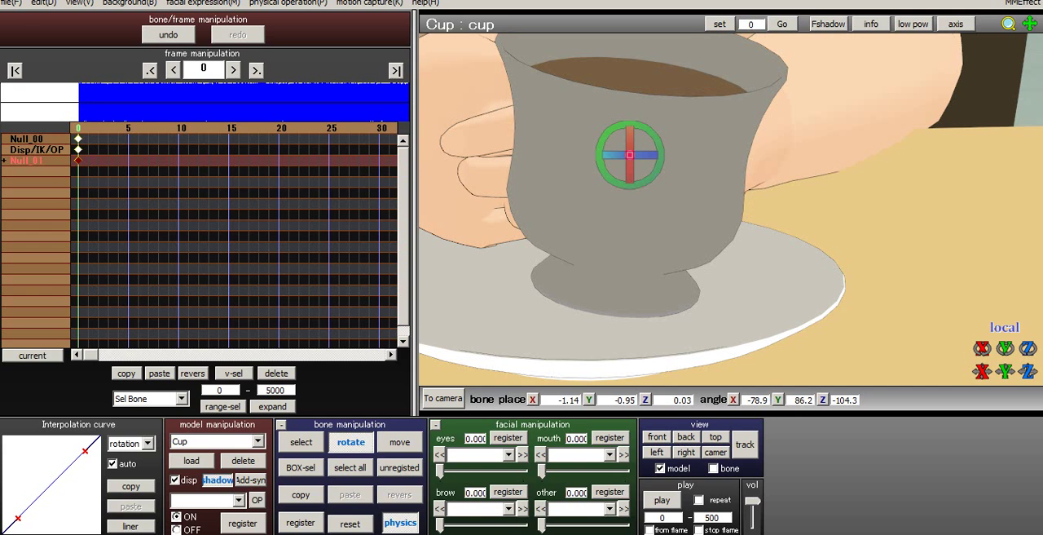
- Adjust the cup bone's rotation to about X -70.4, Y 86.0, Z -103.2
key("KP_2")
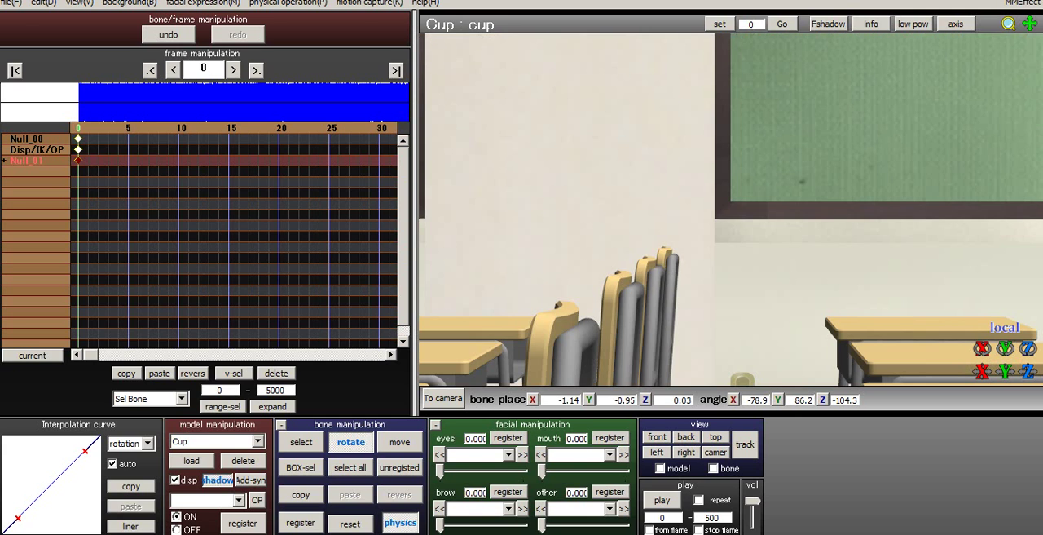
right_click_drag(659, 141, 865, 175)
middle_click_drag(866, 175, 562, 224)
scroll(563, 224, "up", 5)
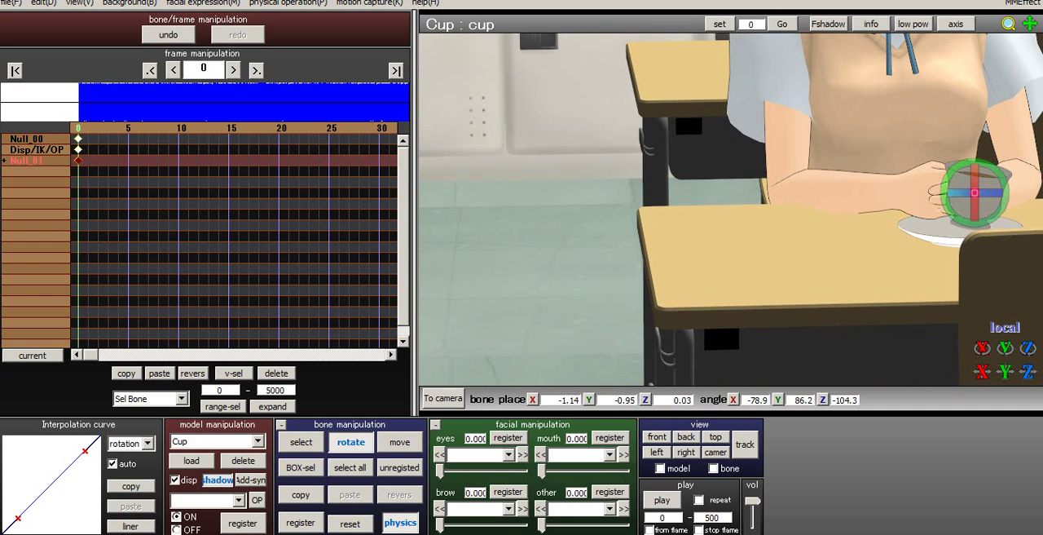
middle_click_drag(876, 200, 734, 212)
scroll(588, 228, "up", 4)
scroll(595, 237, "up", 2)
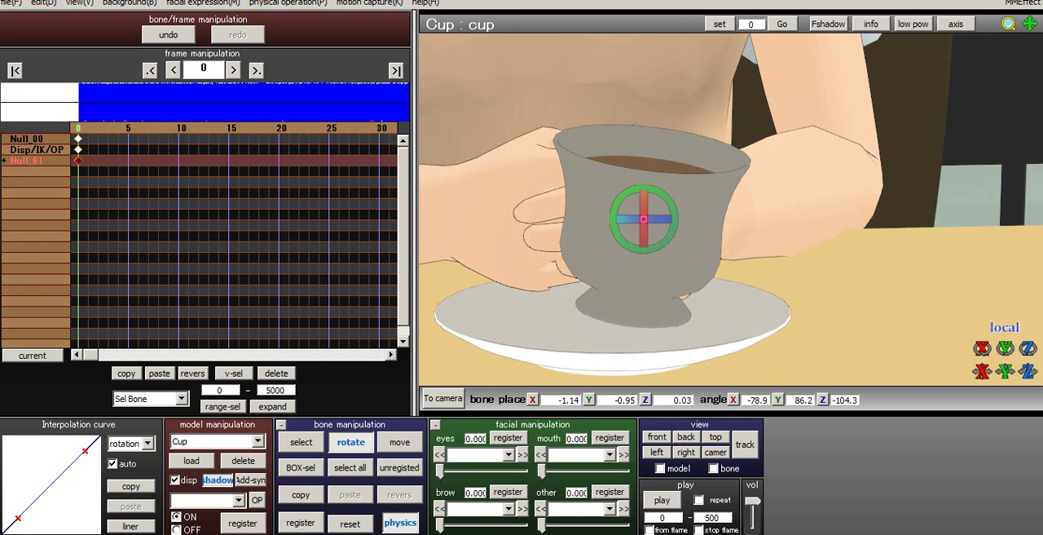
key("KP_2")
middle_click_drag(734, 326, 603, 92)
right_click_drag(603, 92, 583, 183)
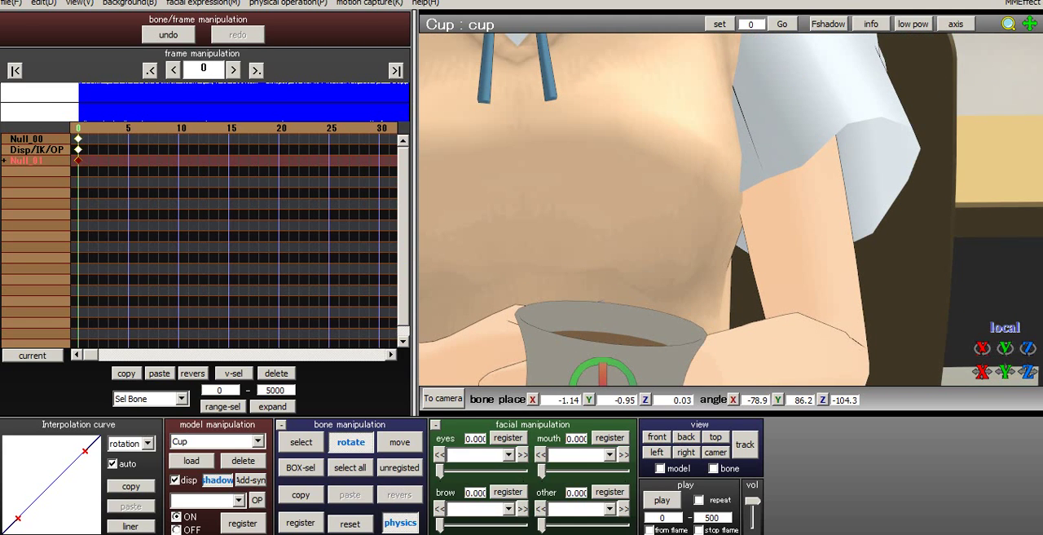
middle_click_drag(603, 326, 677, 168)
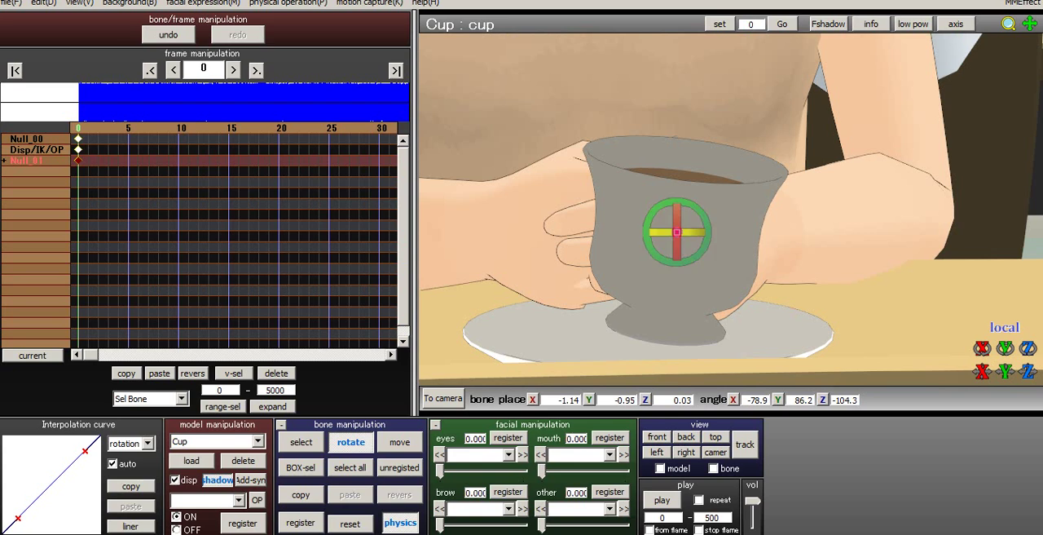
left_click_drag(677, 216, 678, 202)
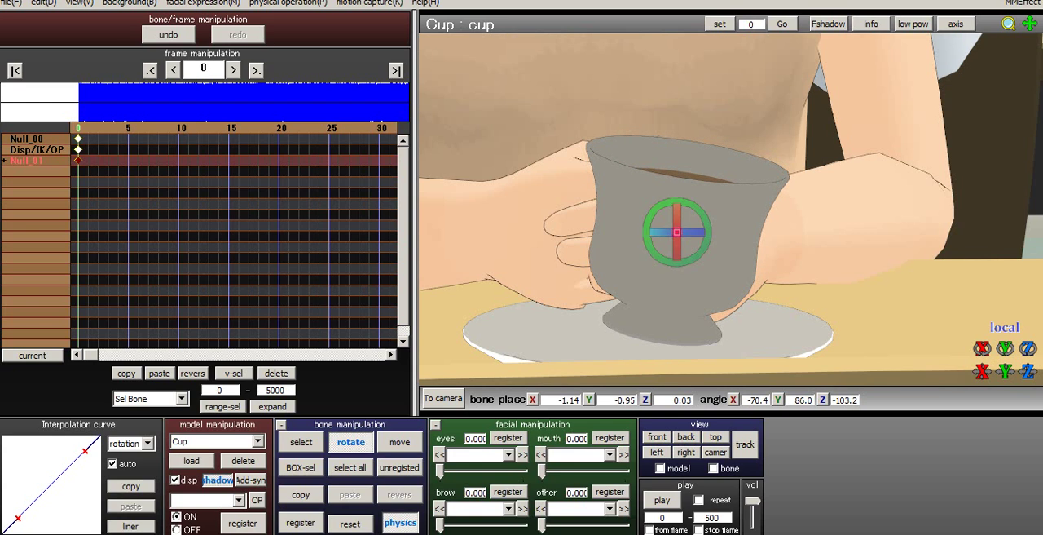
- Turn the cup's handle toward the hands by rotating the cup bone to about X -66.5, Y 54.2, Z -75.3
left_click_drag(707, 240, 678, 198)
left_click_drag(694, 232, 678, 208)
left_click(707, 213)
right_click_drag(677, 208, 786, 237)
scroll(730, 211, "down", 3)
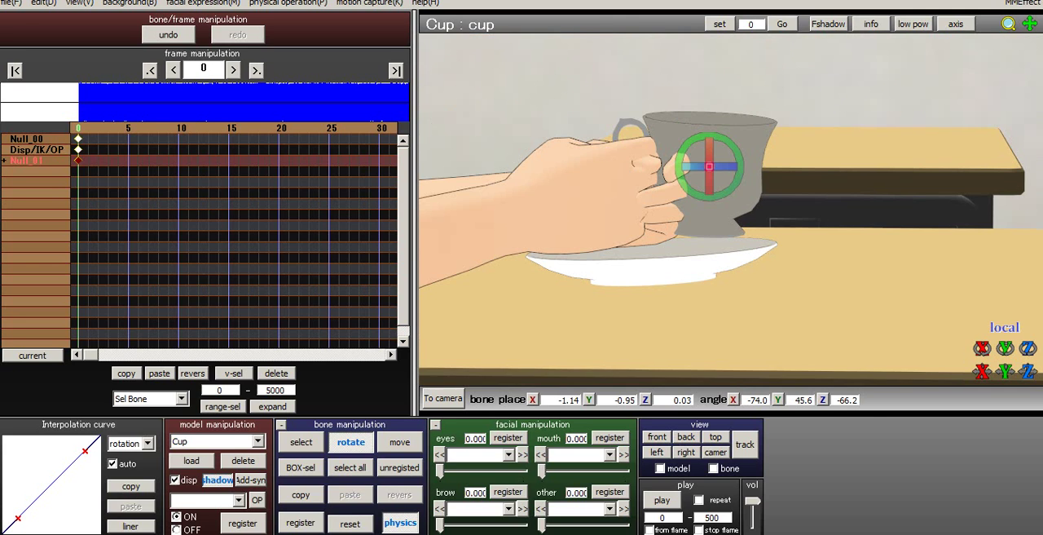
left_click_drag(720, 166, 721, 184)
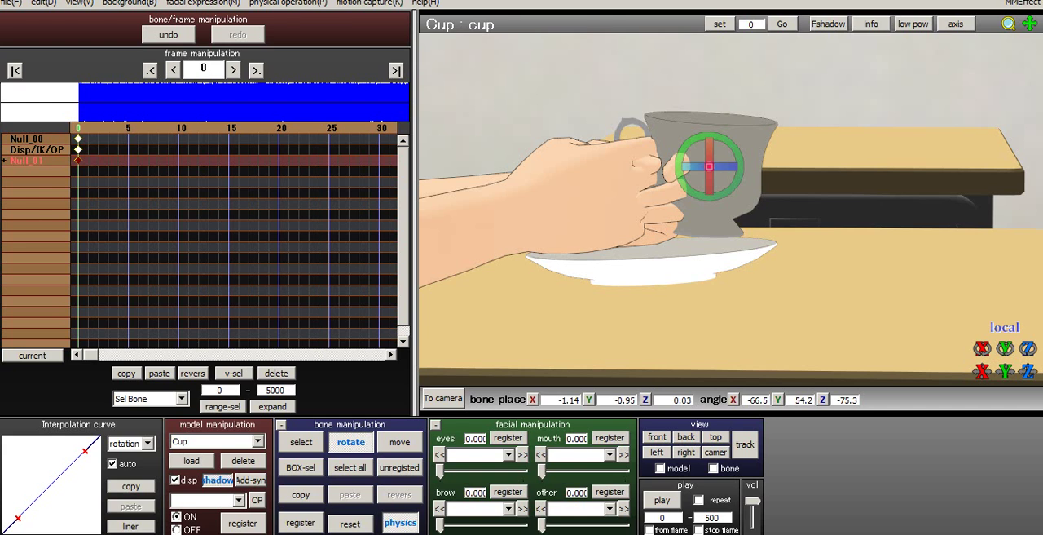
- Delete the Cup model from the scene and switch to Pmx edit
left_click(243, 460)
left_click(513, 326)
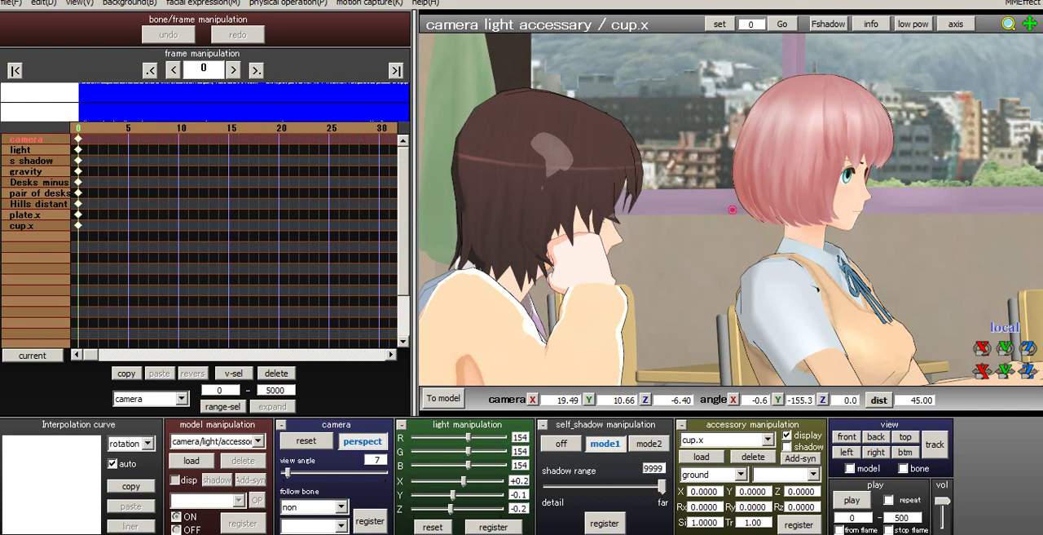
left_click(413, 533)
left_click(399, 503)
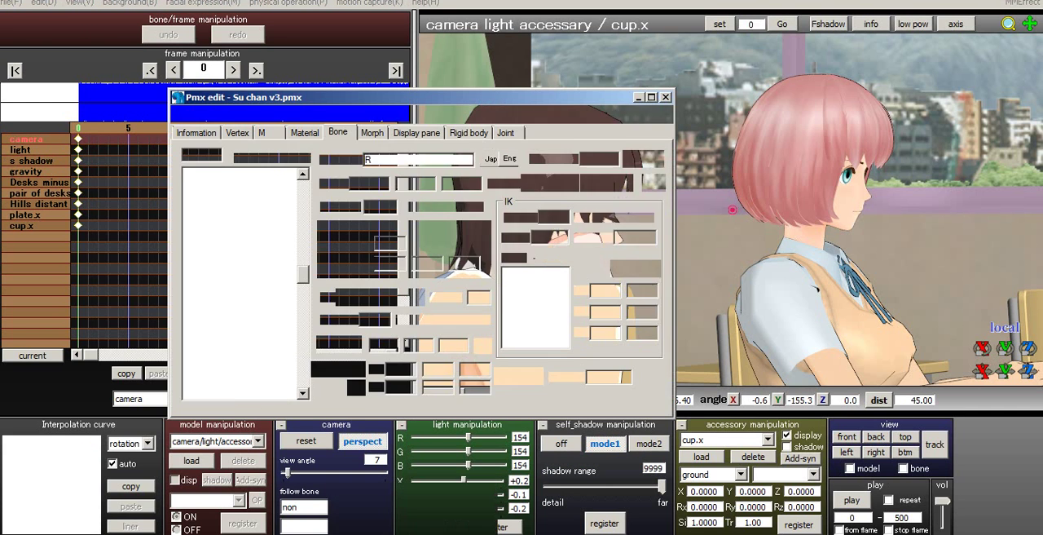
- Start a new empty model in place of the loaded Su chan v3.pmx
left_click(195, 115)
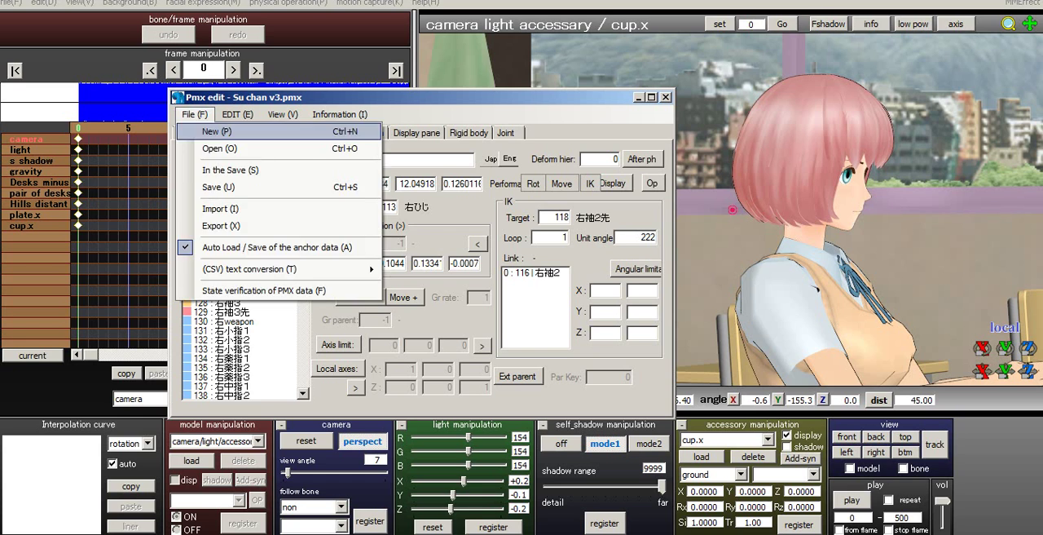
left_click(218, 133)
left_click(500, 312)
- Start opening a model file and browse to the Props folder inside HLG
left_click(195, 115)
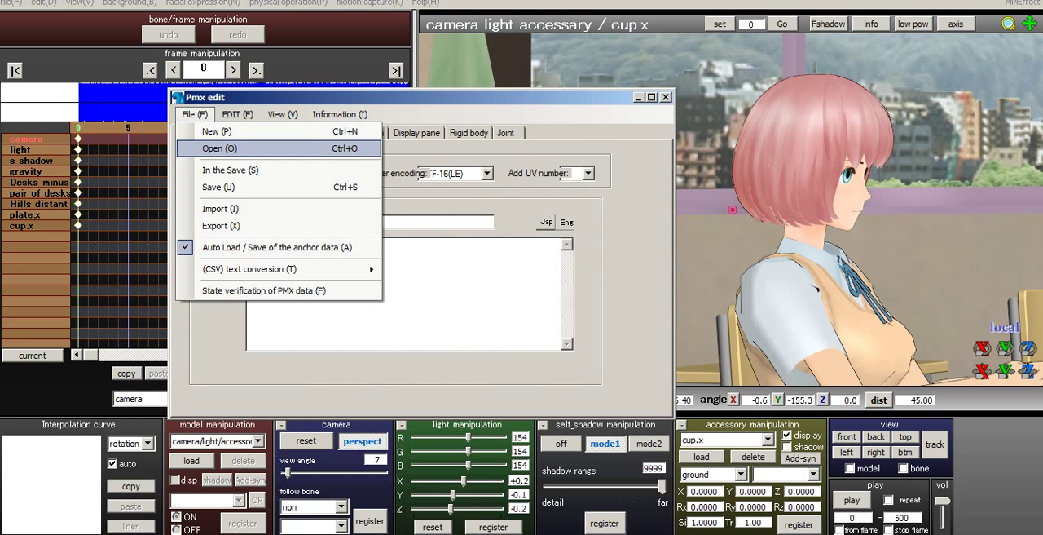
left_click(219, 148)
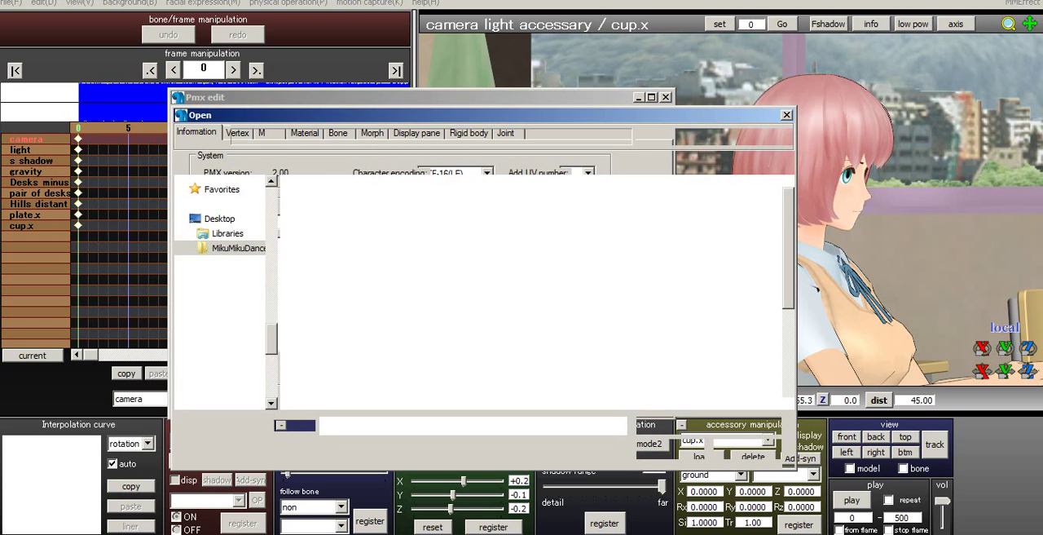
left_click(376, 137)
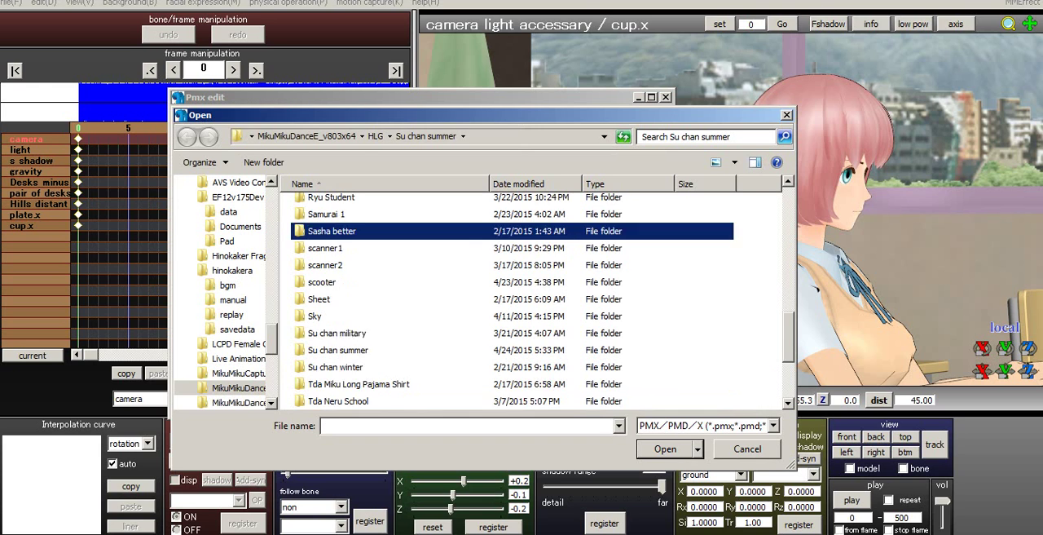
scroll(529, 293, "down", 3)
scroll(530, 293, "up", 1)
scroll(530, 293, "down", 1)
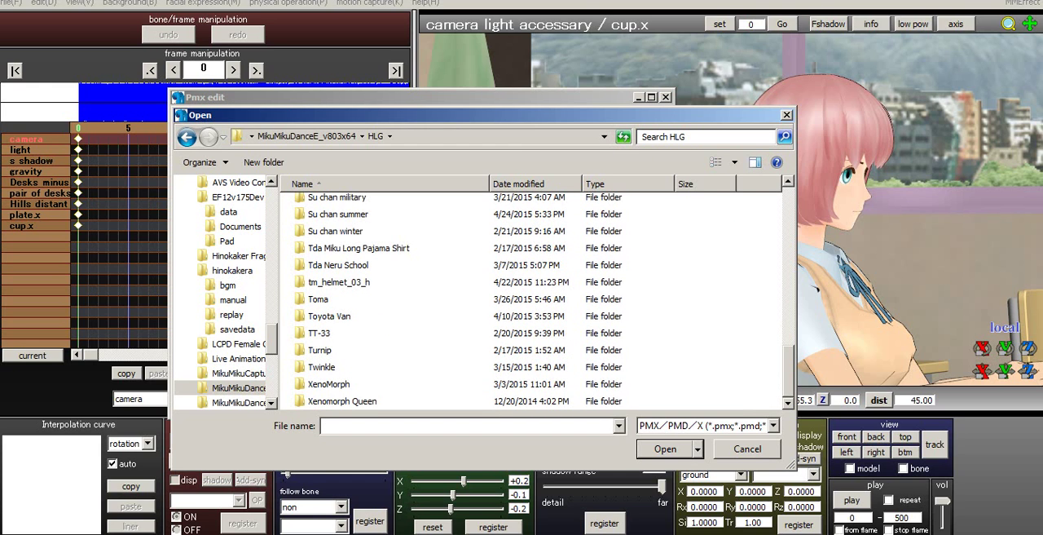
scroll(382, 251, "up", 5)
left_click(367, 337)
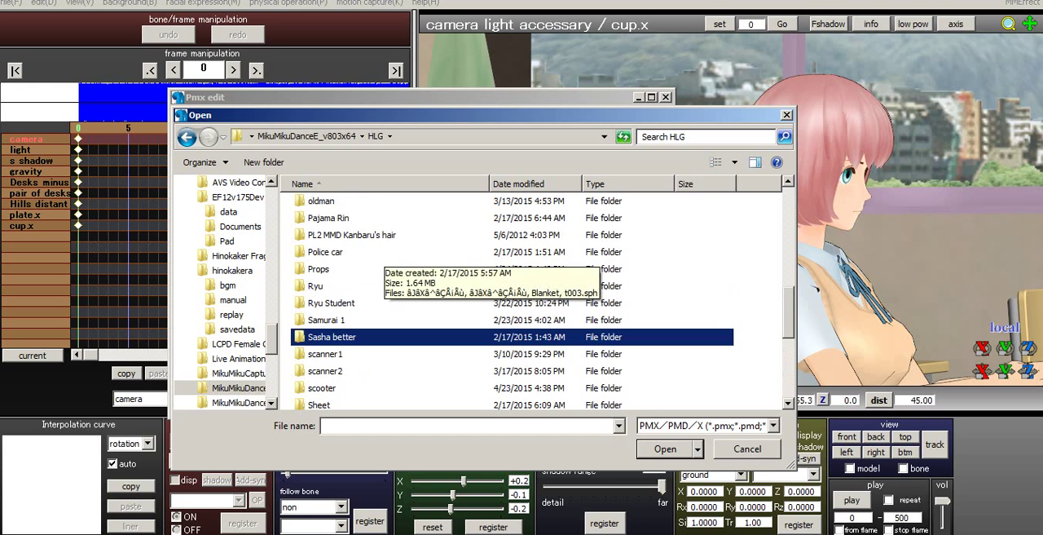
left_click(359, 269)
double_click(334, 269)
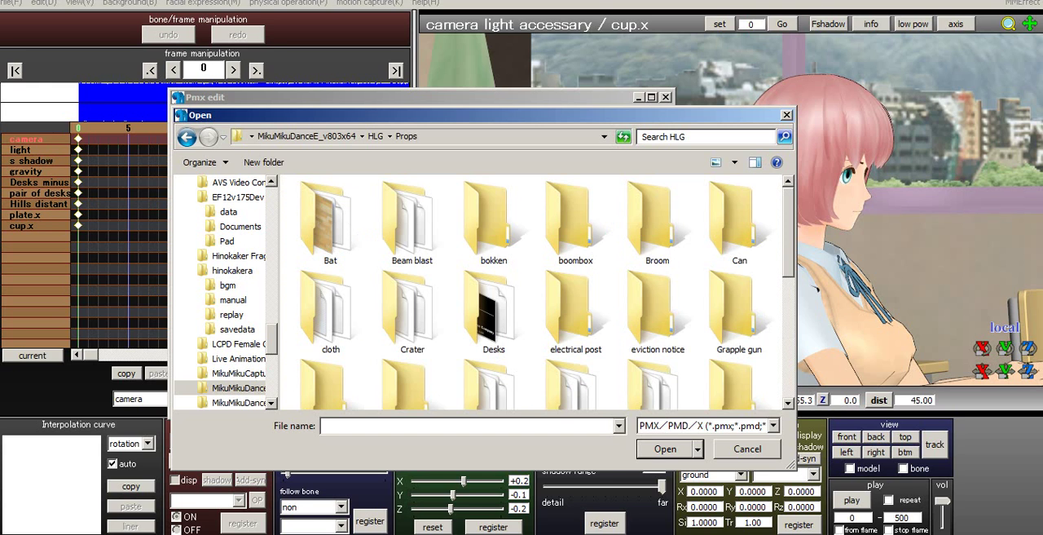
- Open cup.x from the Tea folder and import it at ten times its size with Emissive -> Ambient enabled
scroll(334, 326, "down", 4)
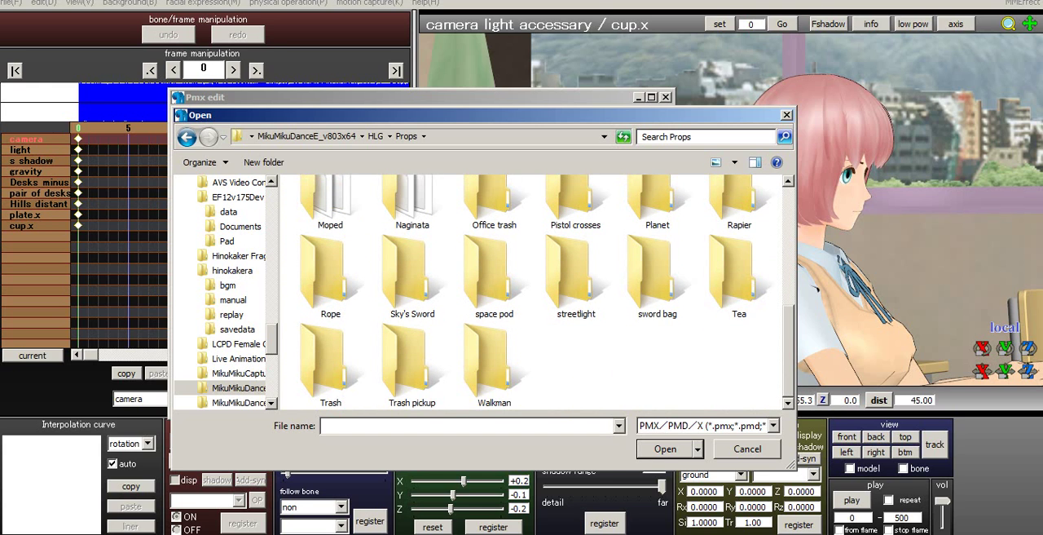
left_click(739, 277)
double_click(739, 277)
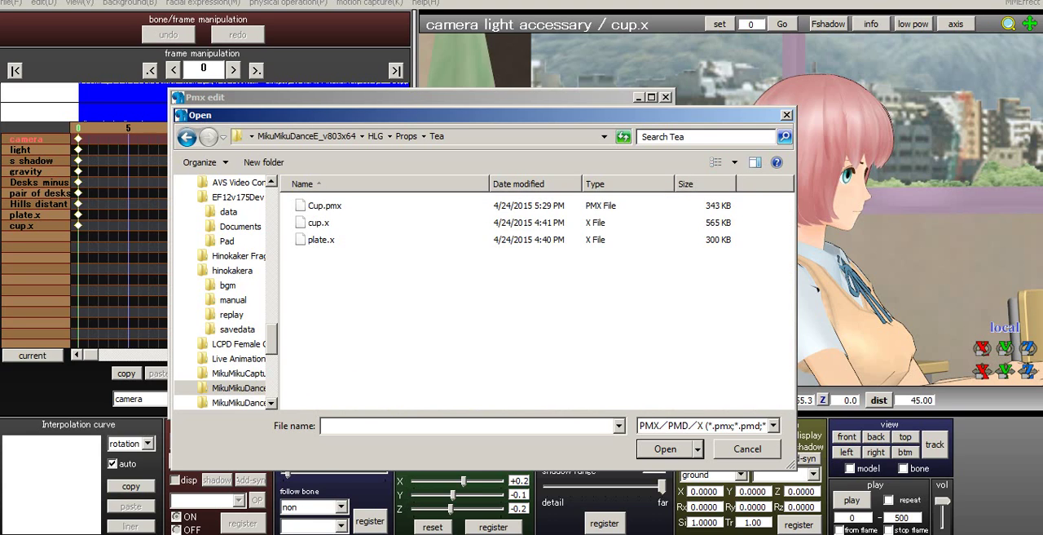
left_click(319, 224)
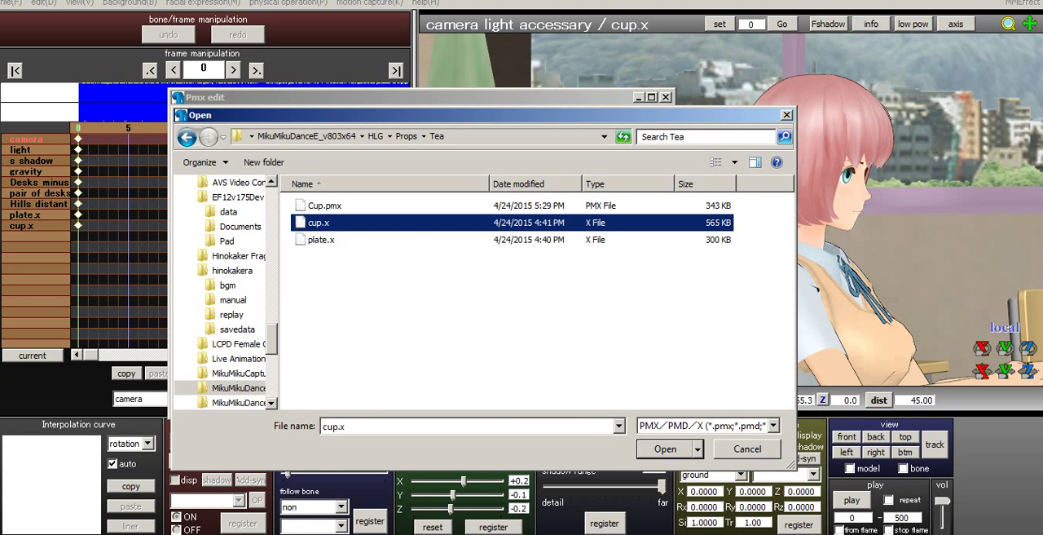
key("Return")
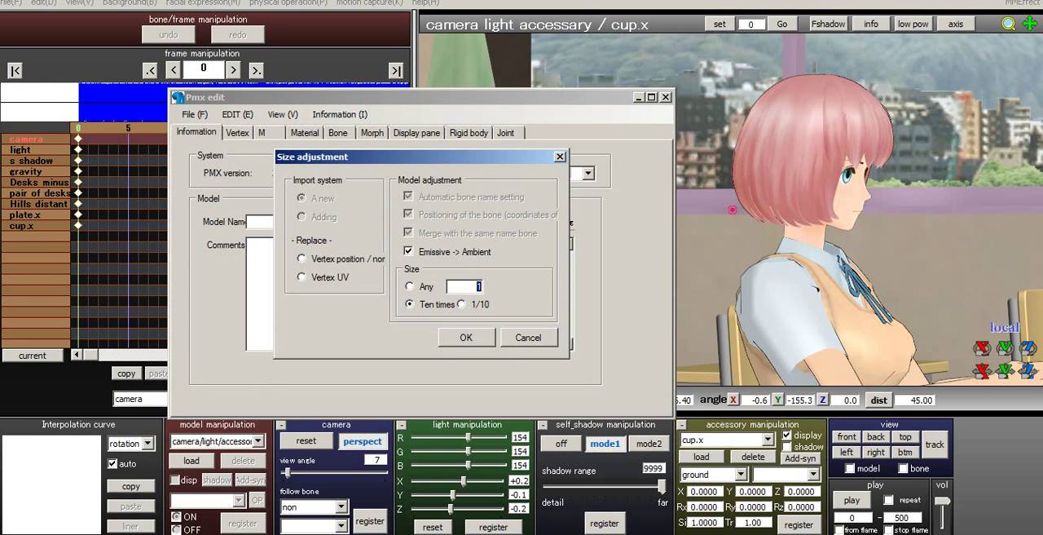
key("Return")
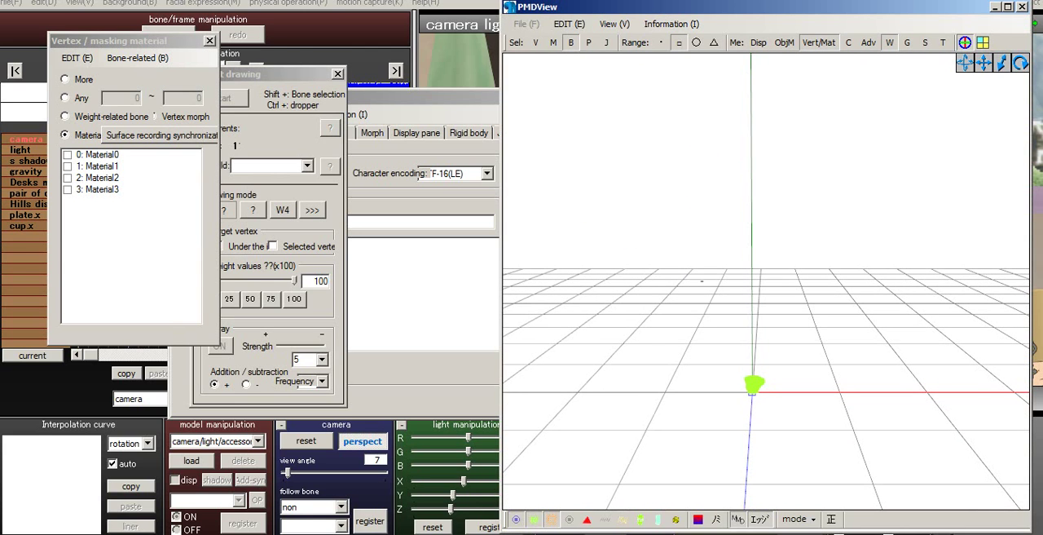
- Examine the imported cup's mesh and its position relative to the centre bone up close
scroll(766, 281, "up", 2)
middle_click_drag(766, 351, 763, 279)
scroll(762, 279, "up", 2)
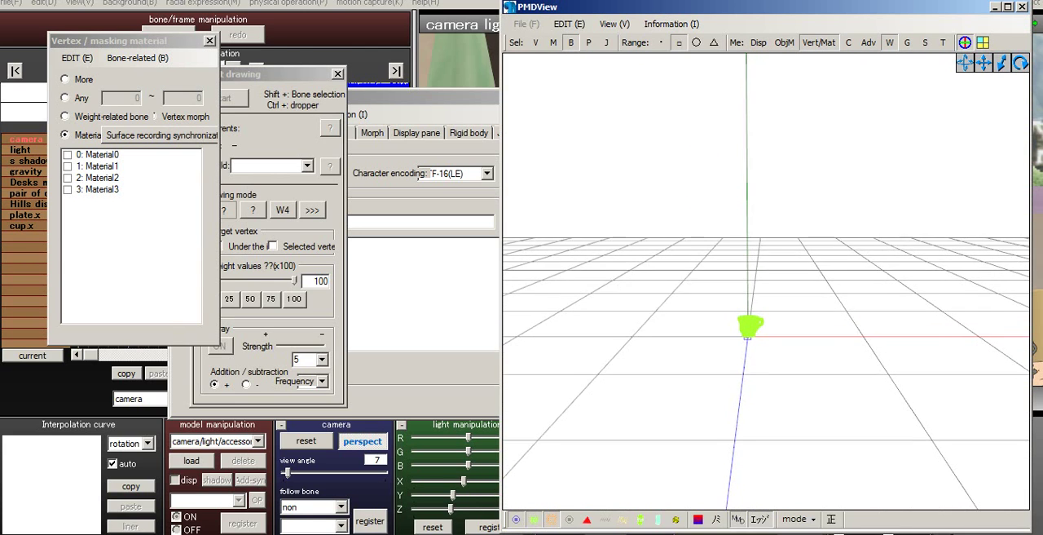
scroll(766, 282, "up", 5)
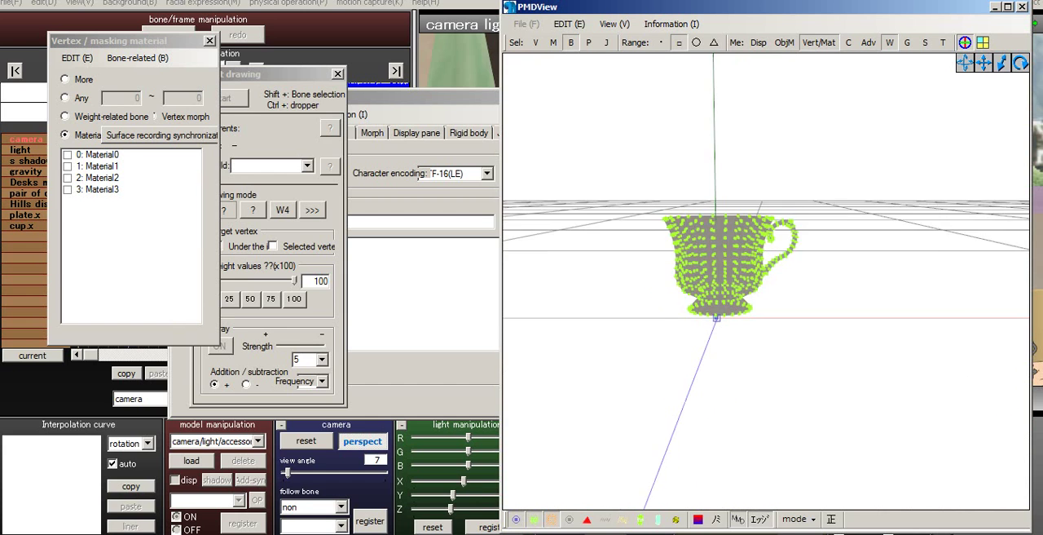
scroll(766, 281, "up", 4)
scroll(766, 281, "down", 2)
middle_click_drag(766, 350, 815, 281)
mouse_move(766, 281)
right_mouse_down()
mouse_move(799, 279)
mouse_move(754, 251)
mouse_move(780, 269)
right_mouse_up()
middle_click_drag(780, 269, 803, 313)
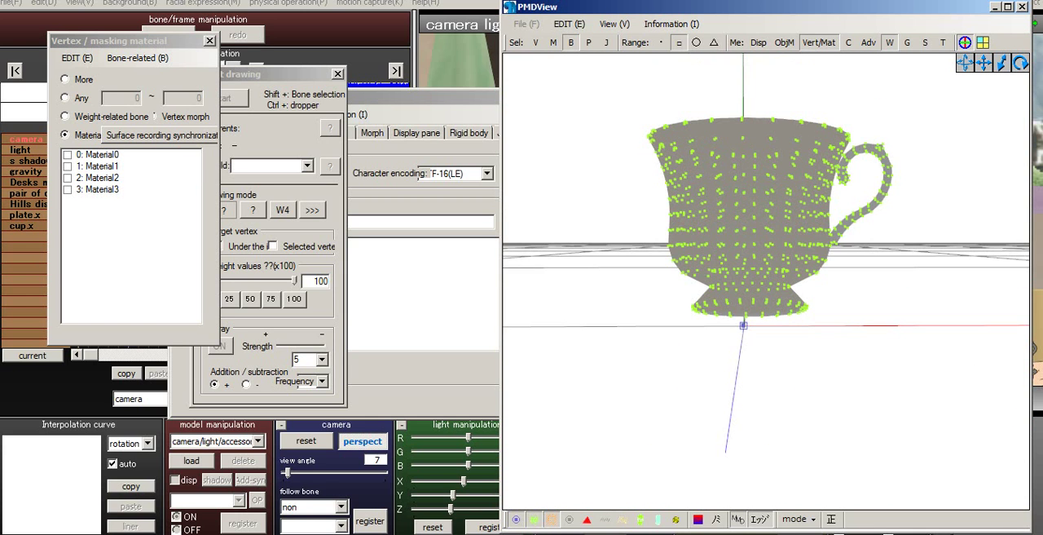
- Enable all four materials, Material0 to Material3, in the vertex masking list and keep the vertices displayed
left_click(81, 155)
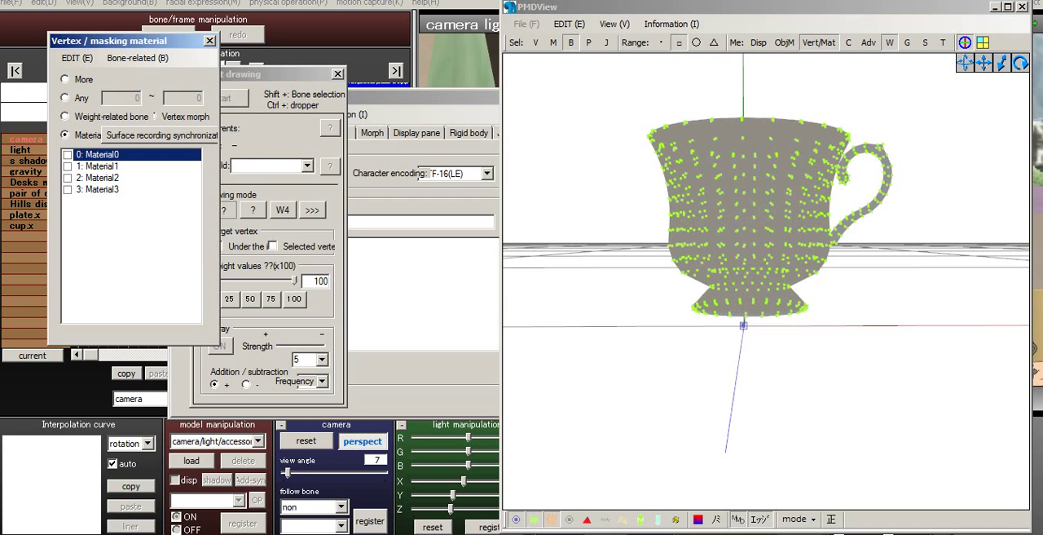
left_click(535, 520)
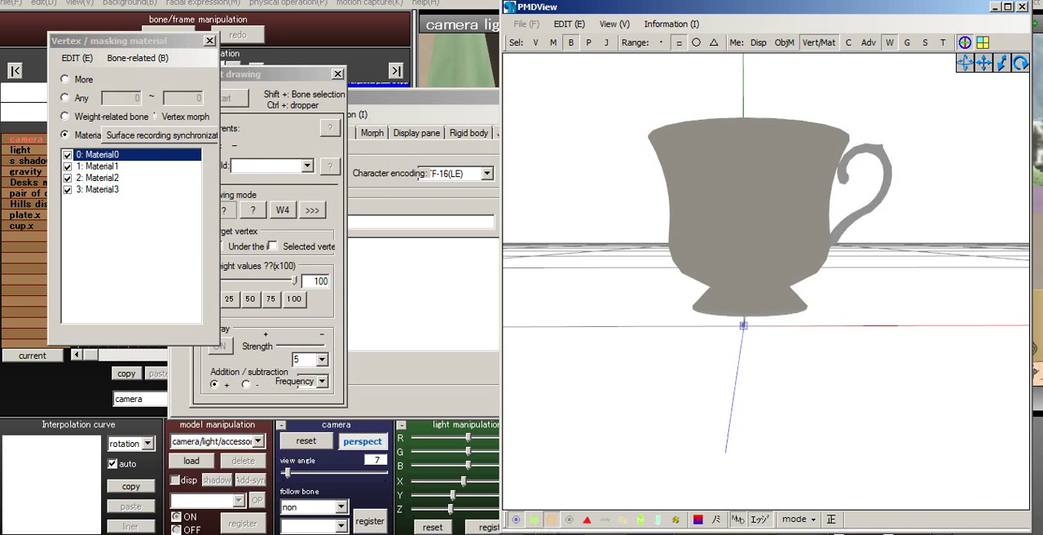
left_click(534, 519)
- Select all of the cup's vertices and lower them slightly so the cup's base reaches the centre bone
left_click(743, 325)
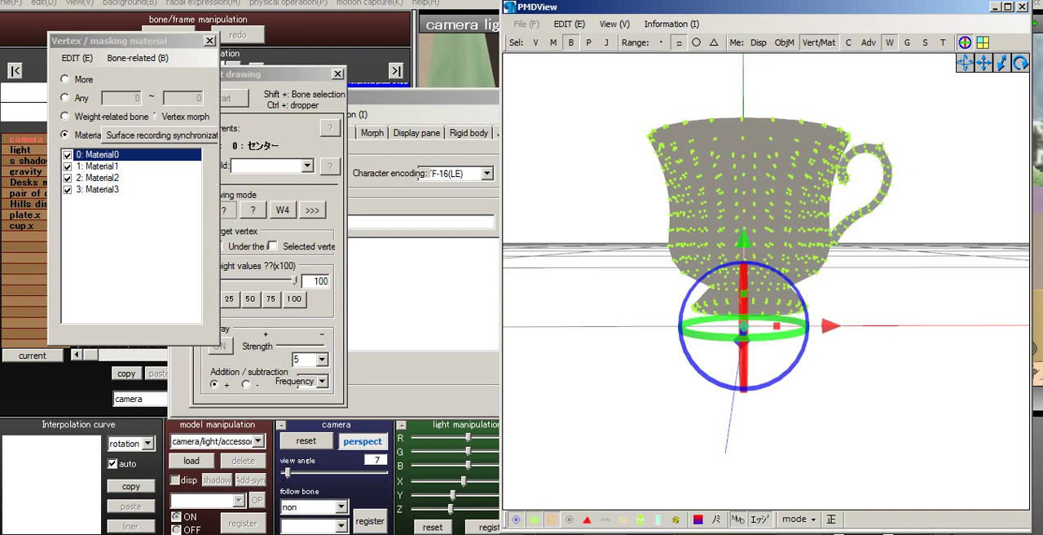
left_click(700, 367)
left_click(571, 43)
left_click(535, 42)
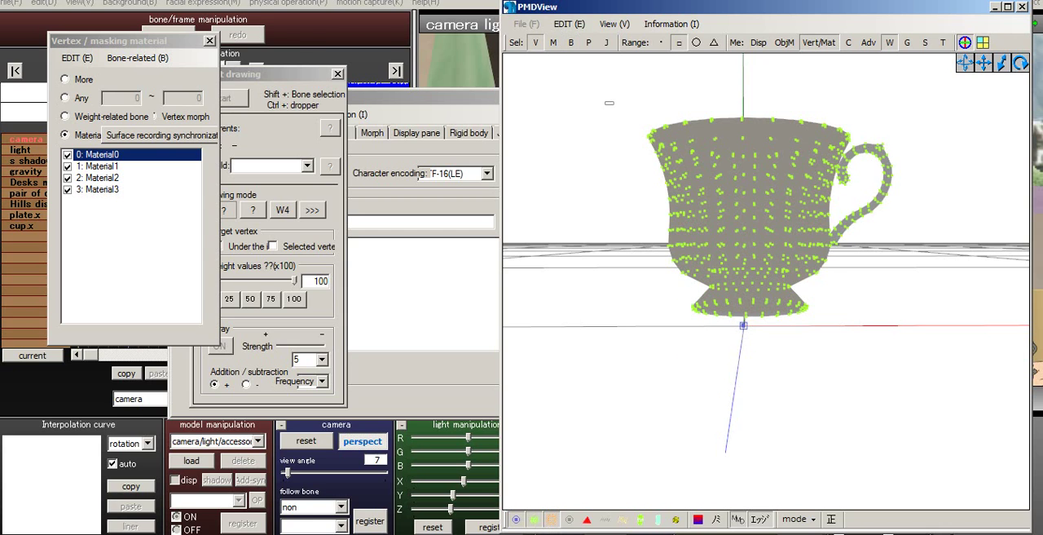
left_click_drag(609, 103, 1028, 352)
left_click_drag(773, 137, 773, 153)
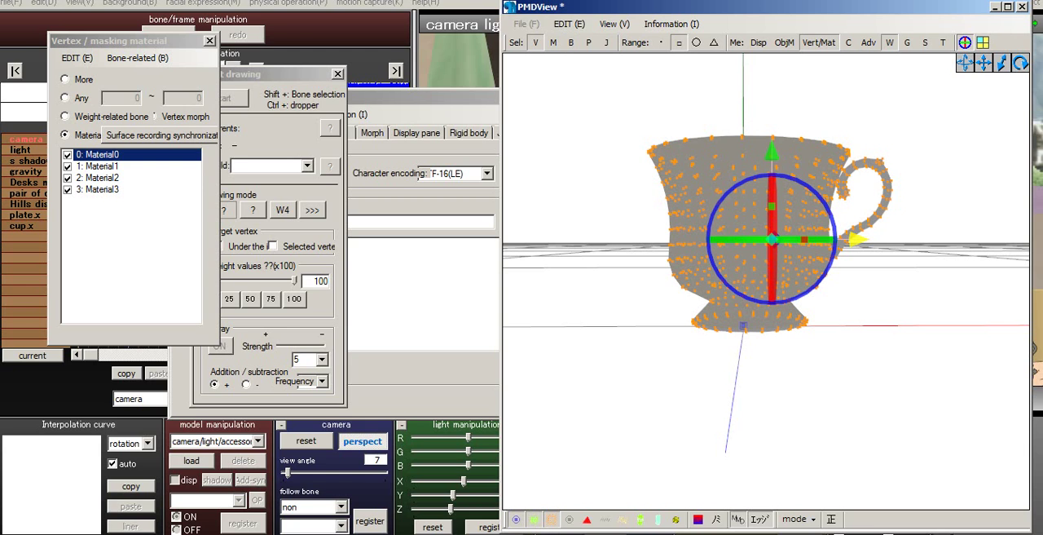
- Shift the cup's vertices slightly sideways to centre the cup's body over the centre bone in both the front and side views
left_click_drag(858, 240, 854, 239)
right_click_drag(854, 239, 974, 245)
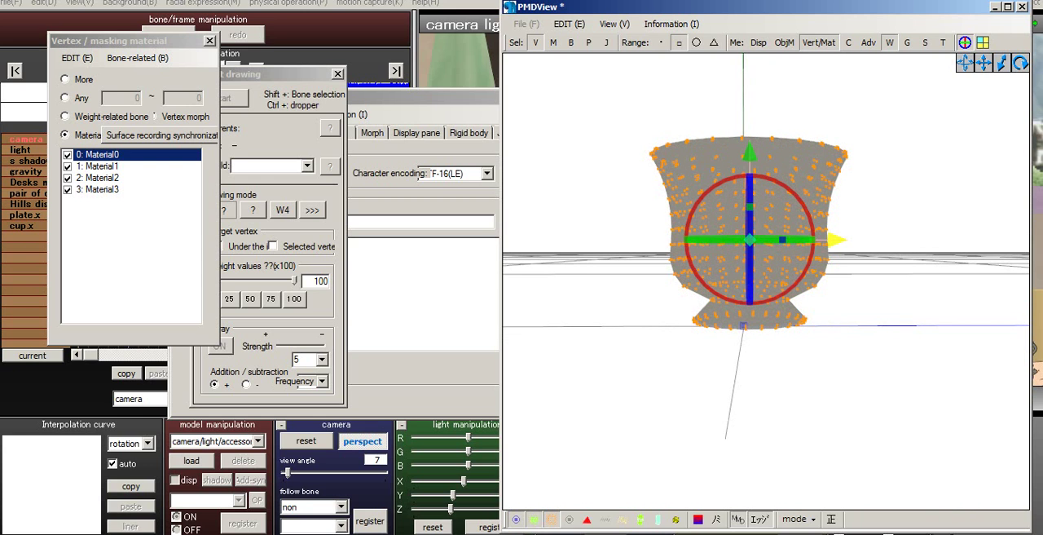
left_click_drag(837, 240, 835, 240)
right_click_drag(836, 241, 711, 240)
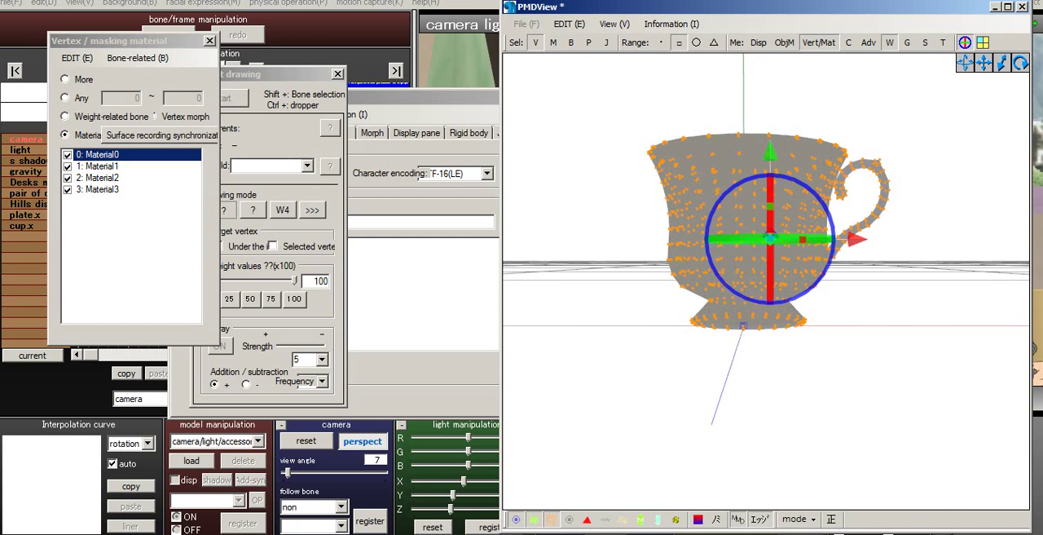
left_click_drag(857, 239, 855, 238)
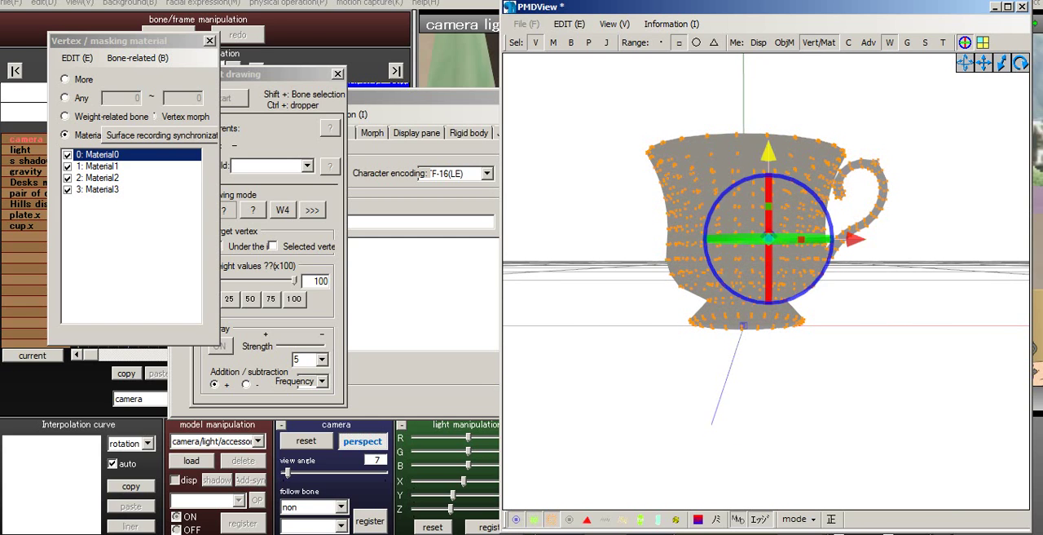
- Lower the whole cup until the centre bone sits about midway up its body, and fine-tune its height and sideways alignment
left_click_drag(768, 152, 769, 251)
left_click(856, 327)
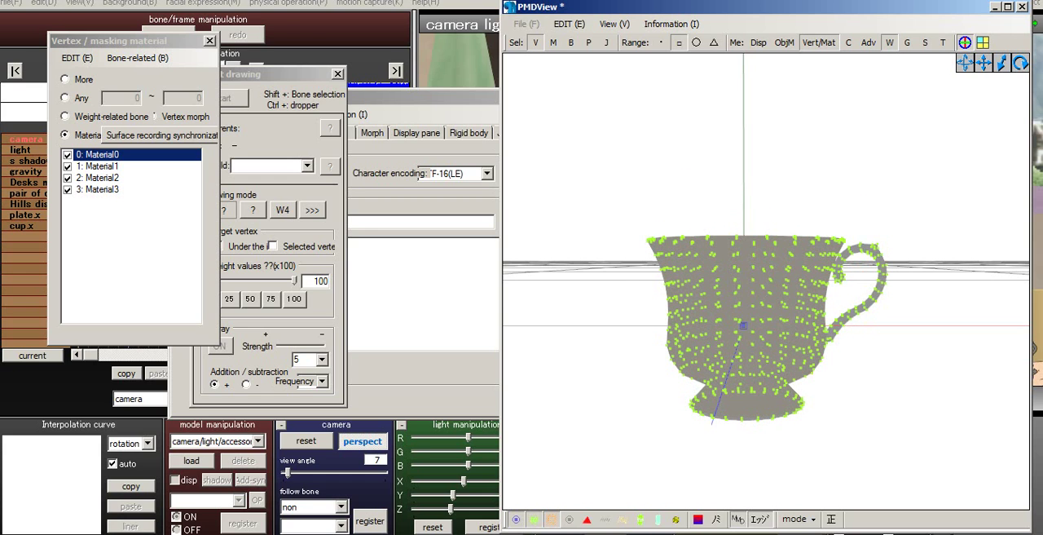
left_click_drag(914, 206, 629, 443)
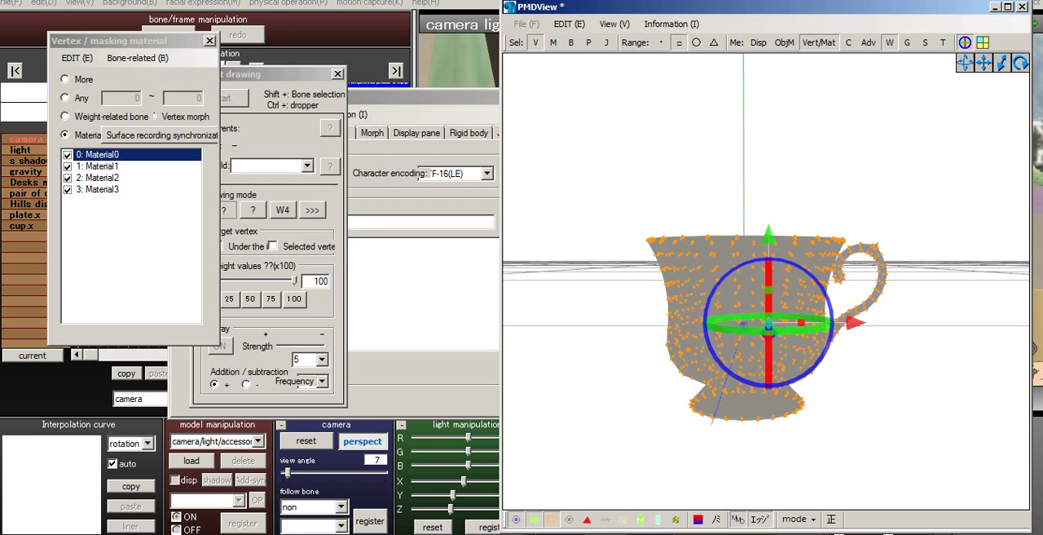
right_click_drag(890, 342, 731, 349)
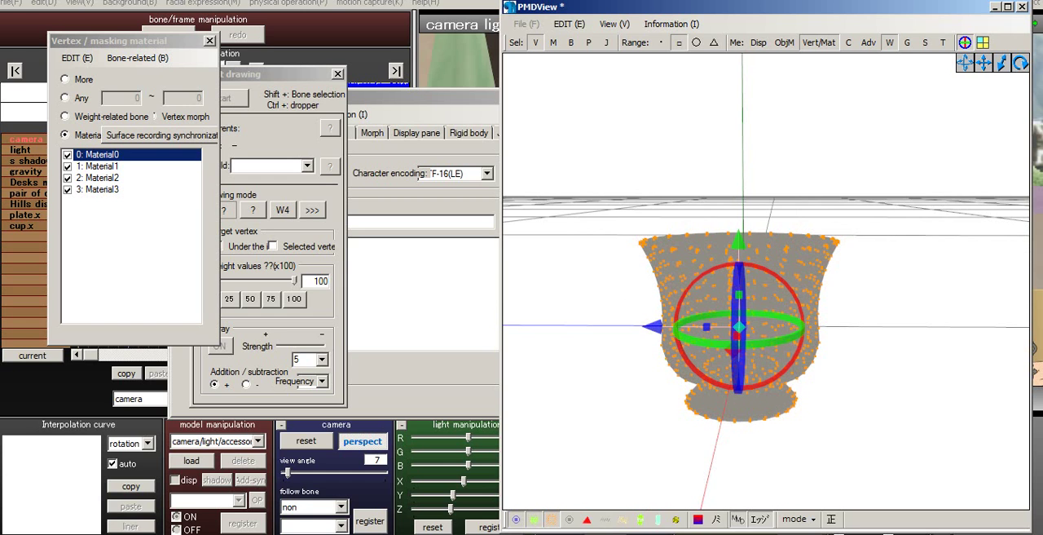
left_click_drag(738, 241, 738, 247)
right_click_drag(745, 285, 888, 275)
left_click_drag(850, 331, 852, 330)
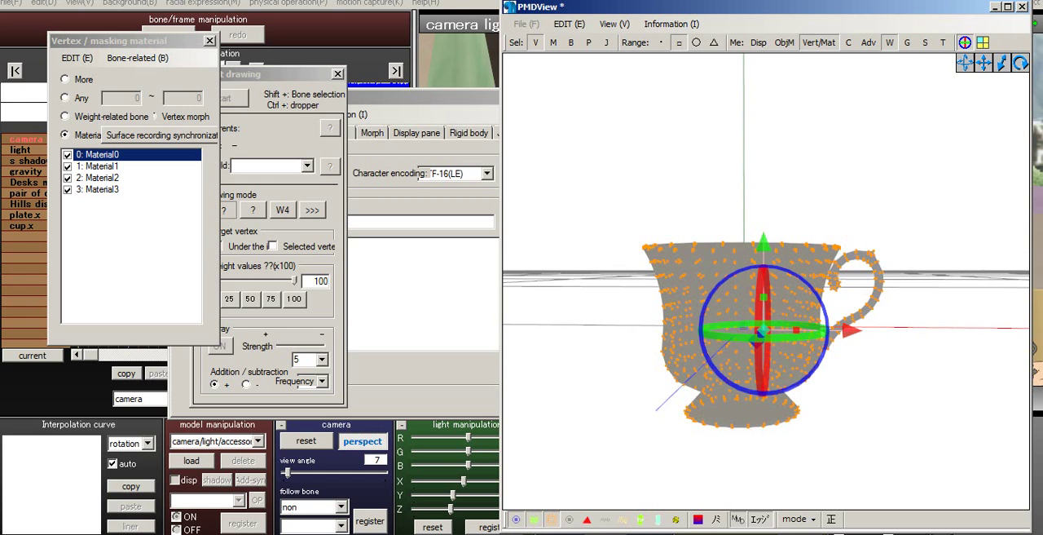
mouse_move(869, 329)
right_mouse_down()
mouse_move(886, 327)
mouse_move(856, 331)
right_mouse_up()
left_click(887, 327)
scroll(887, 326, "down", 5)
- Save the cup model as Teacup in PMX format in the Tea folder
left_click(364, 115)
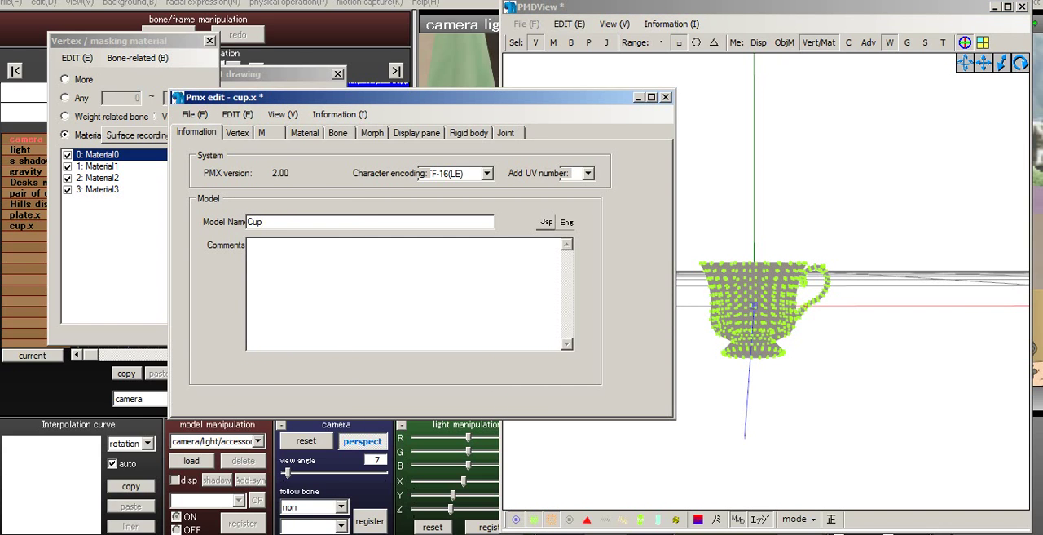
left_click(195, 114)
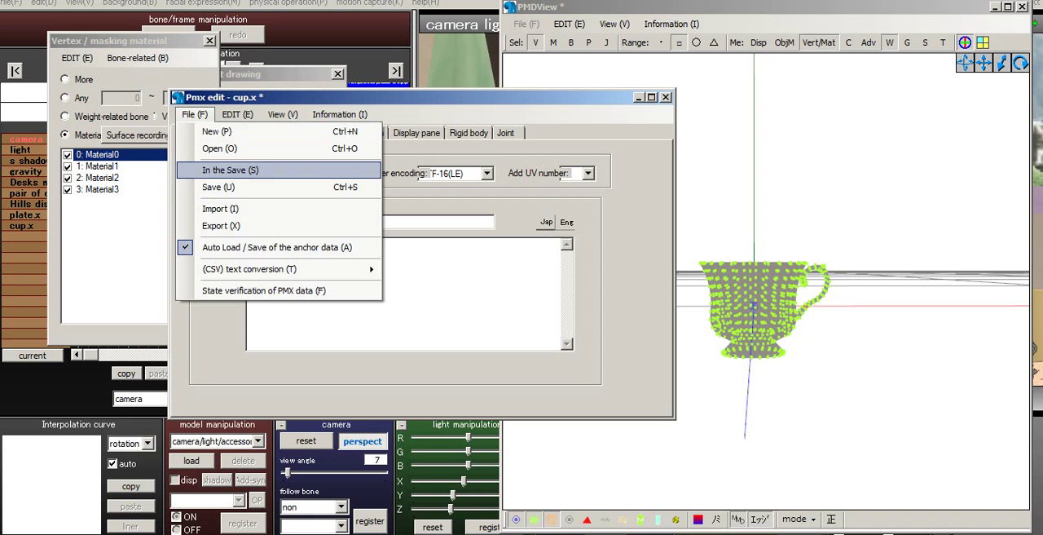
left_click(231, 170)
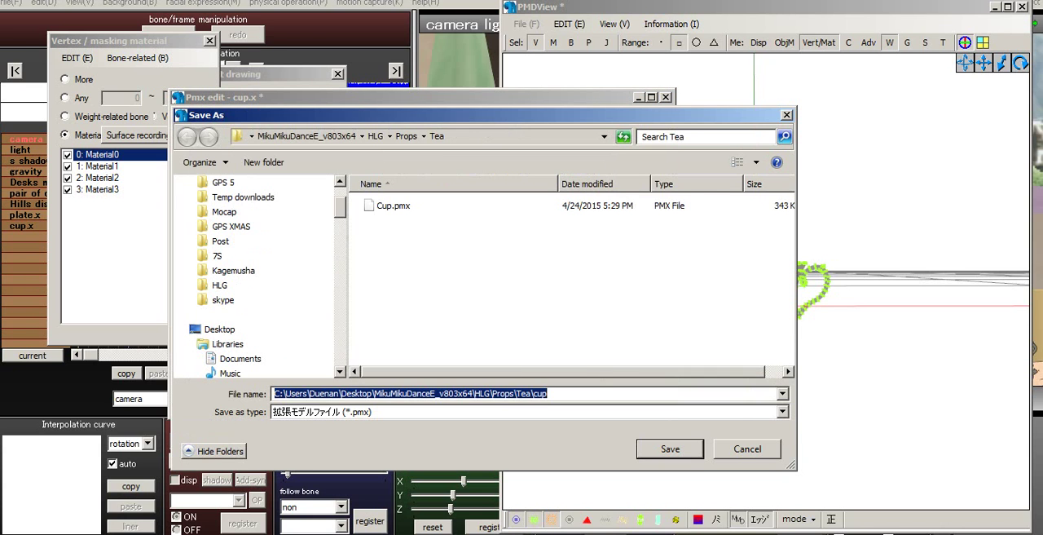
type("Teacup")
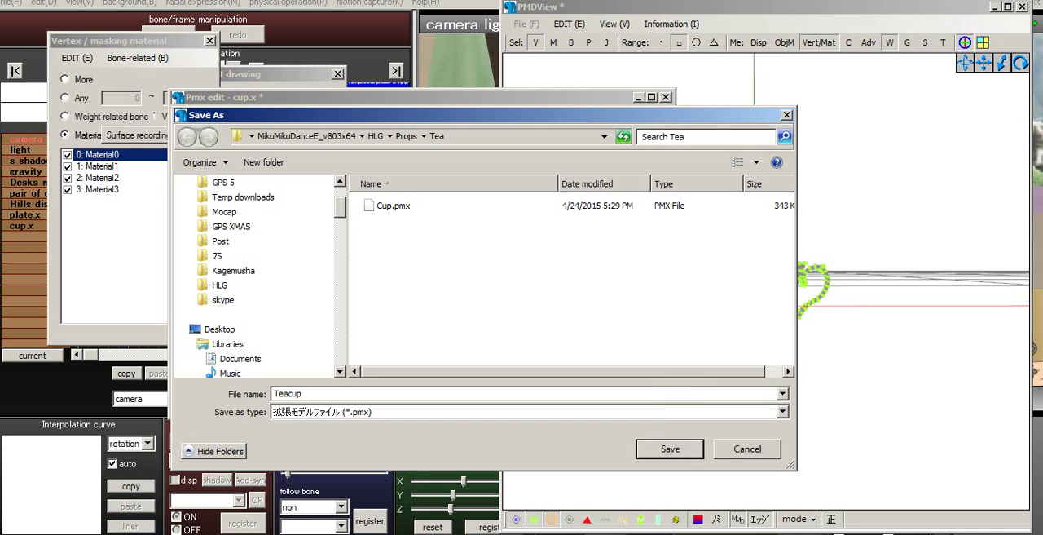
key("Return")
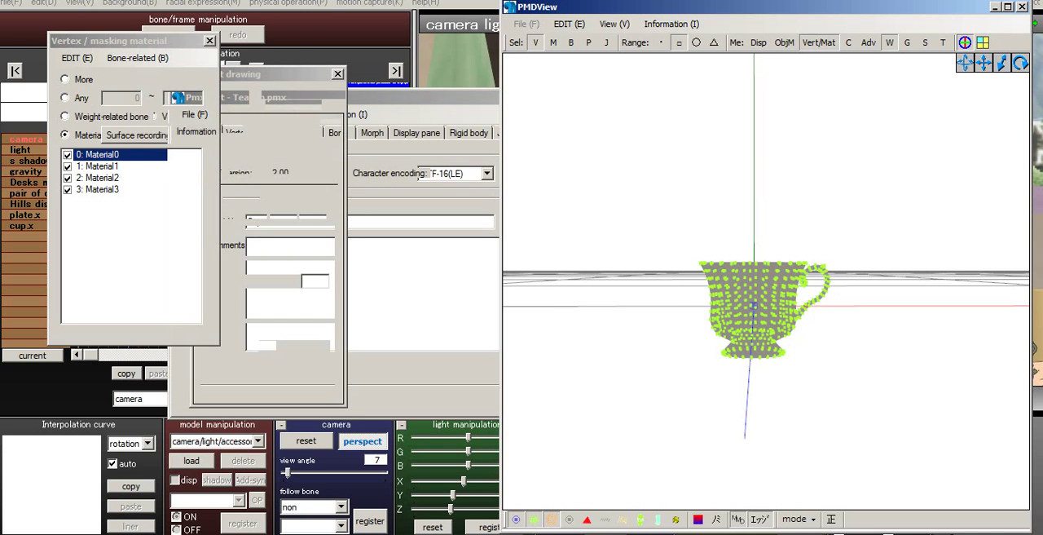
- Start a new empty model and import plate.x at ten times its size with Emissive -> Ambient enabled
left_click(195, 115)
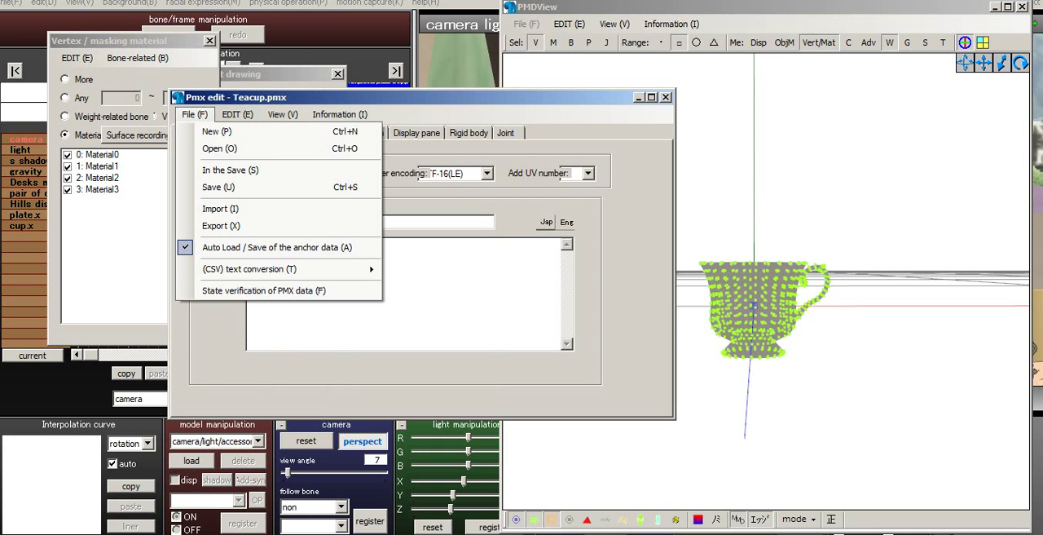
left_click(215, 131)
left_click(502, 313)
left_click(195, 114)
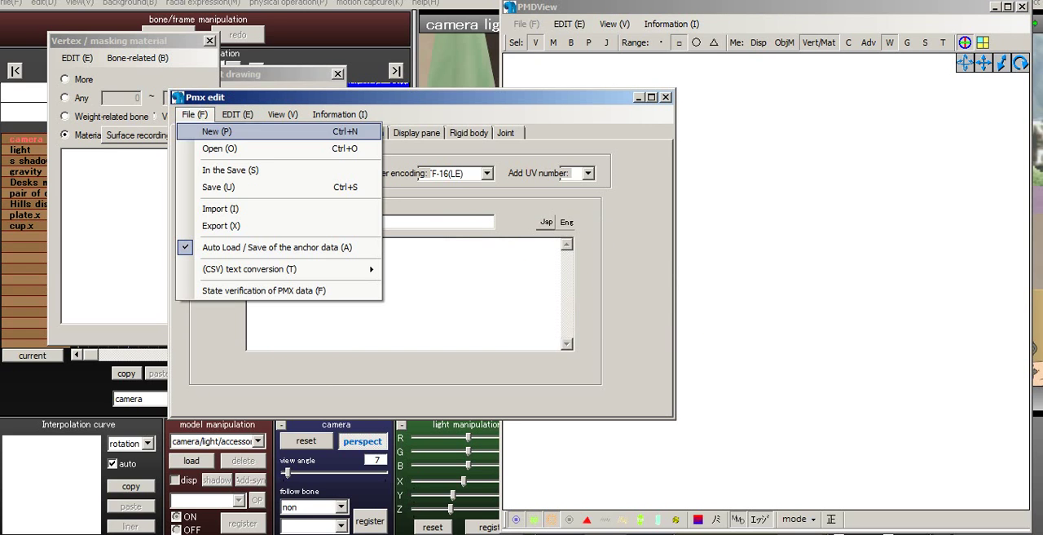
left_click(220, 148)
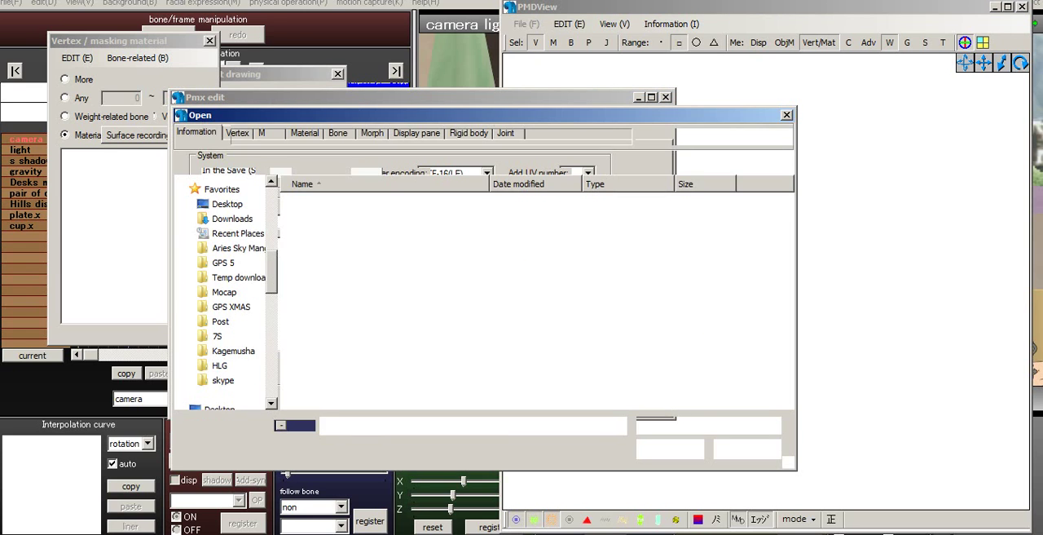
left_click(321, 240)
key("Return")
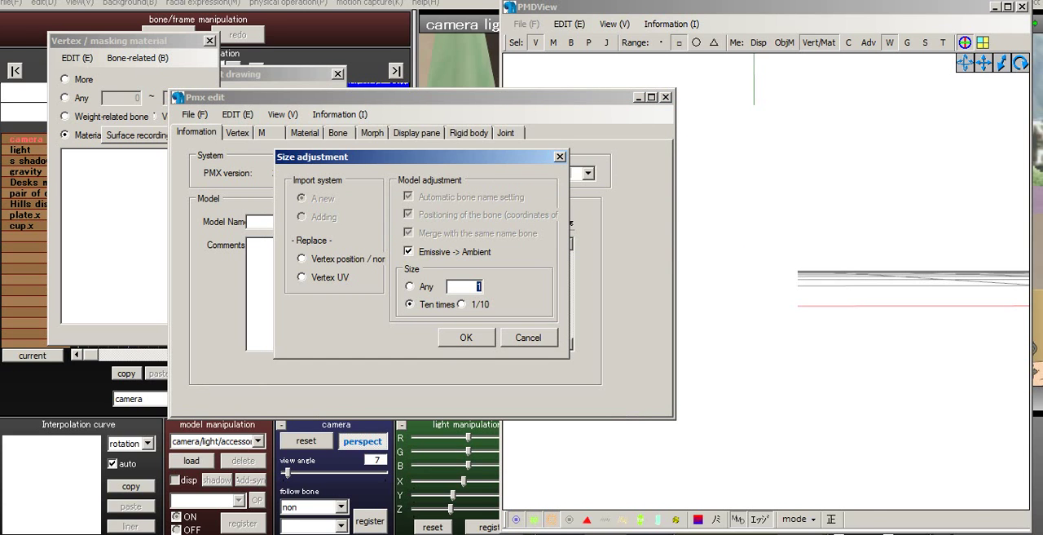
key("Return")
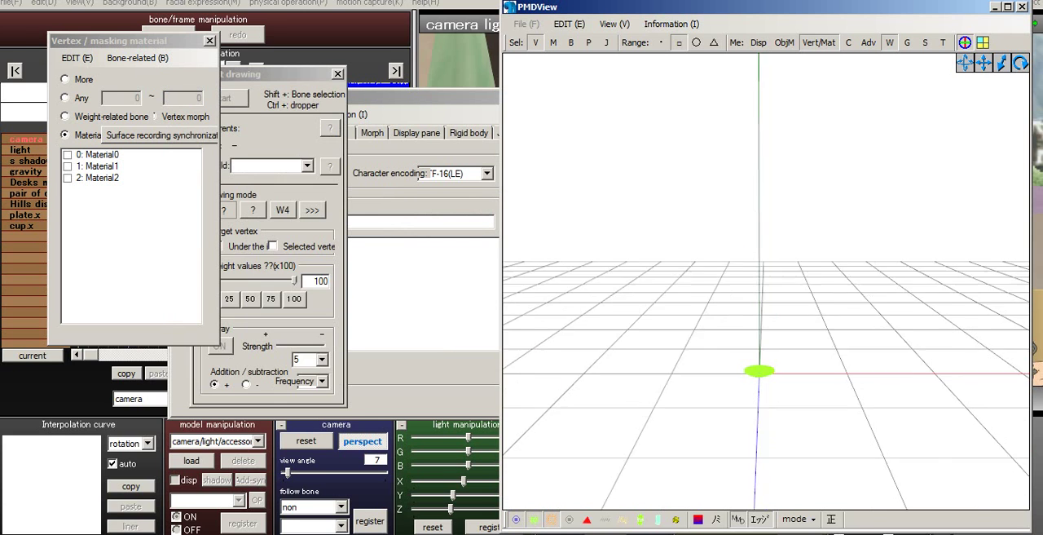
- Select all of the plate's vertices and lower them slightly so the centre bone sits inside the plate just above its base
middle_click_drag(760, 371, 753, 355)
scroll(752, 355, "up", 4)
middle_click_drag(747, 391, 798, 392)
scroll(692, 122, "up", 1)
scroll(745, 209, "up", 2)
scroll(745, 209, "up", 2)
scroll(727, 334, "up", 1)
scroll(727, 334, "up", 2)
scroll(798, 391, "up", 2)
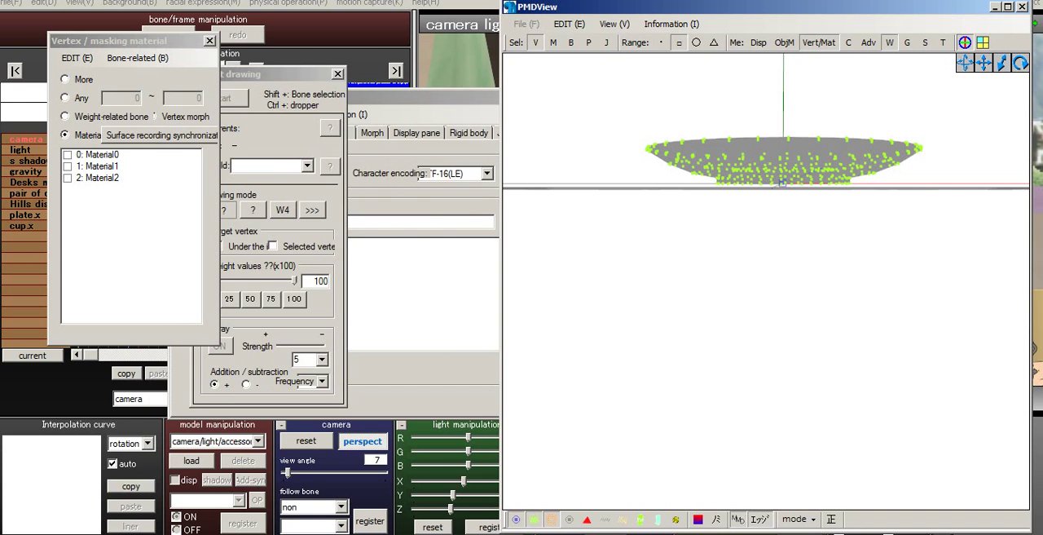
left_click_drag(621, 87, 938, 229)
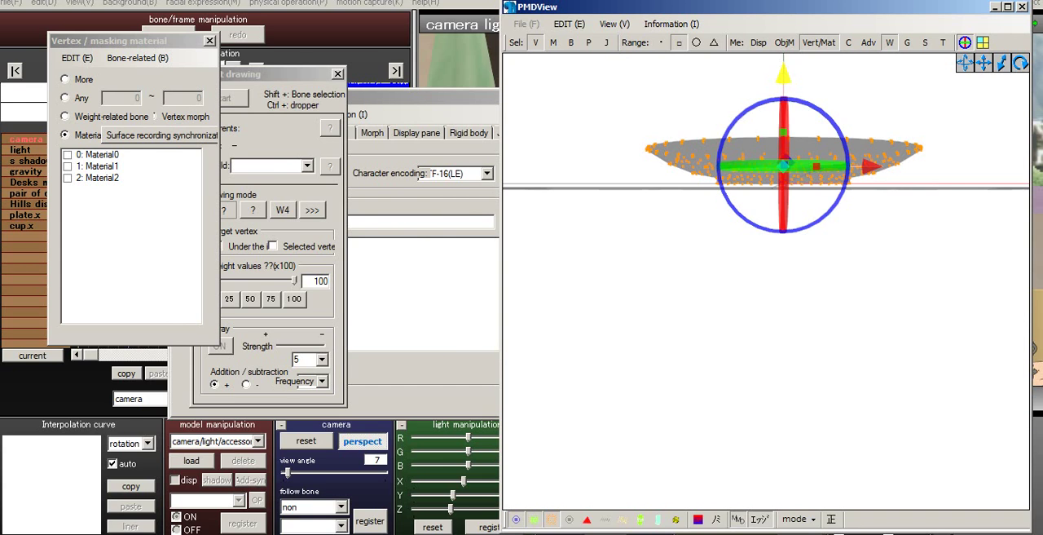
left_click_drag(783, 75, 783, 84)
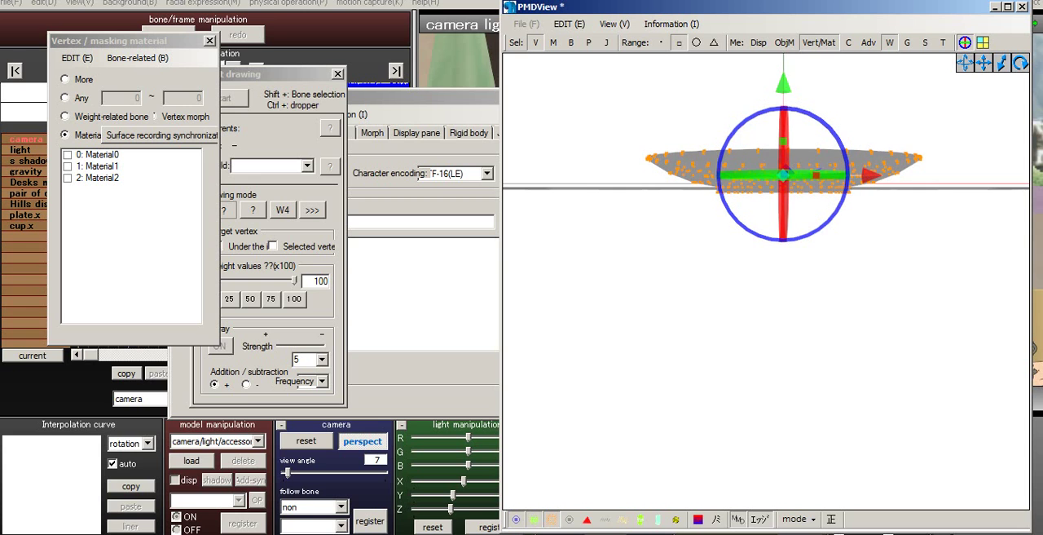
- Examine the plate's position relative to the centre bone from above and from the side
right_click_drag(798, 285, 798, 326)
left_click(843, 303)
middle_click_drag(799, 326, 847, 456)
right_click_drag(847, 457, 856, 424)
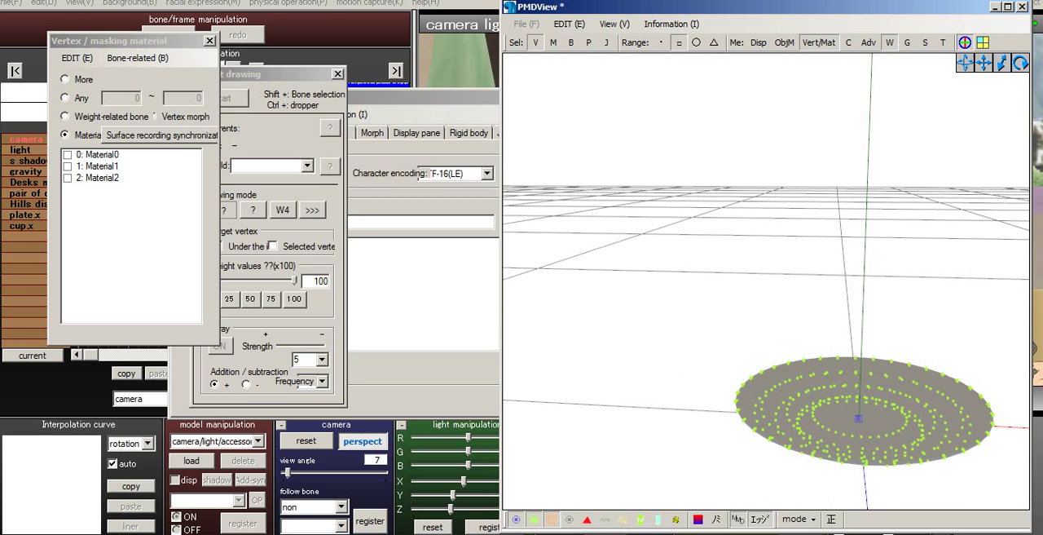
left_click(432, 285)
left_click(815, 343)
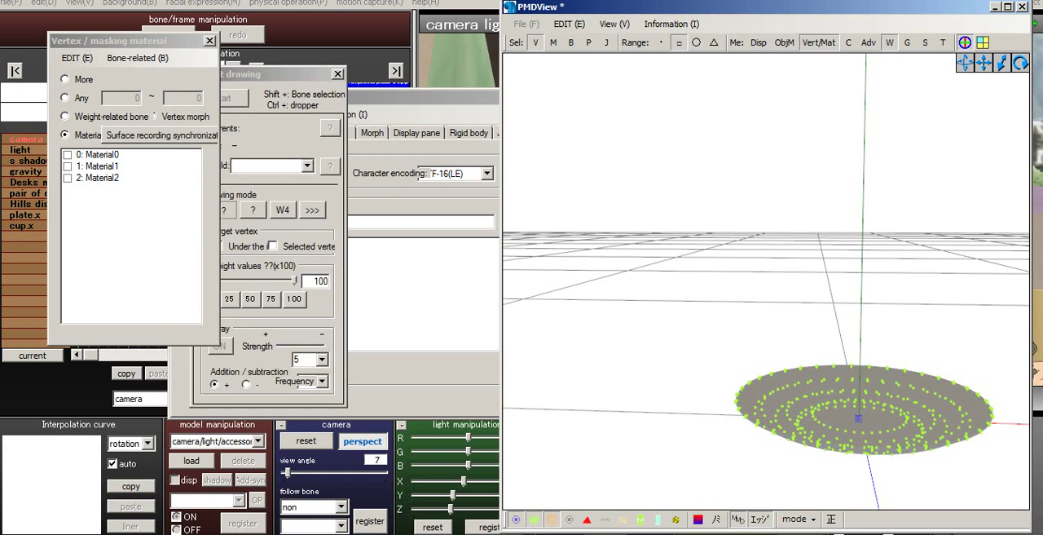
middle_click_drag(848, 407, 750, 261)
right_click_drag(750, 260, 758, 245)
middle_click_drag(758, 261, 692, 246)
- Look through the plate model's material, morph and vertex data
left_click(441, 285)
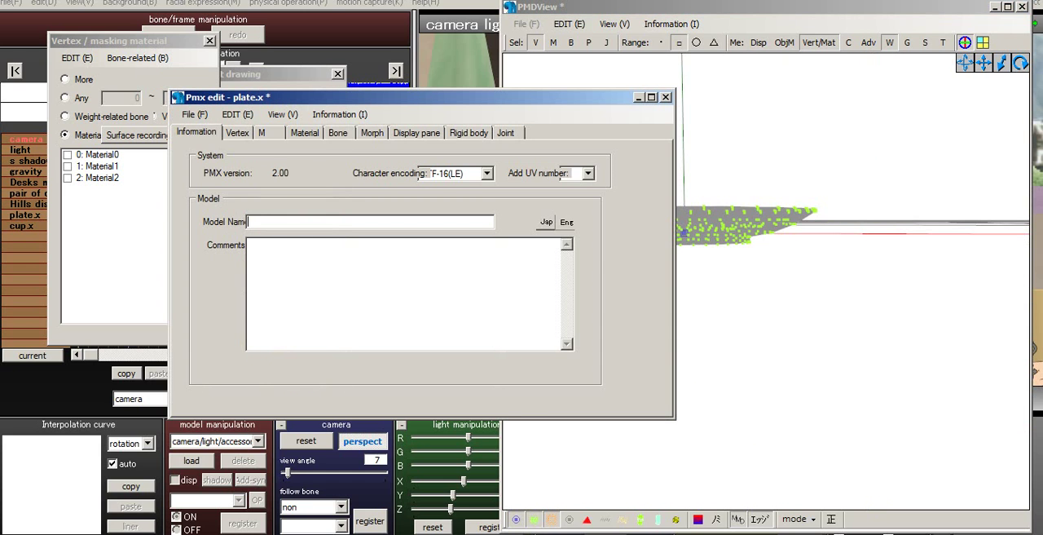
left_click(338, 132)
left_click(305, 133)
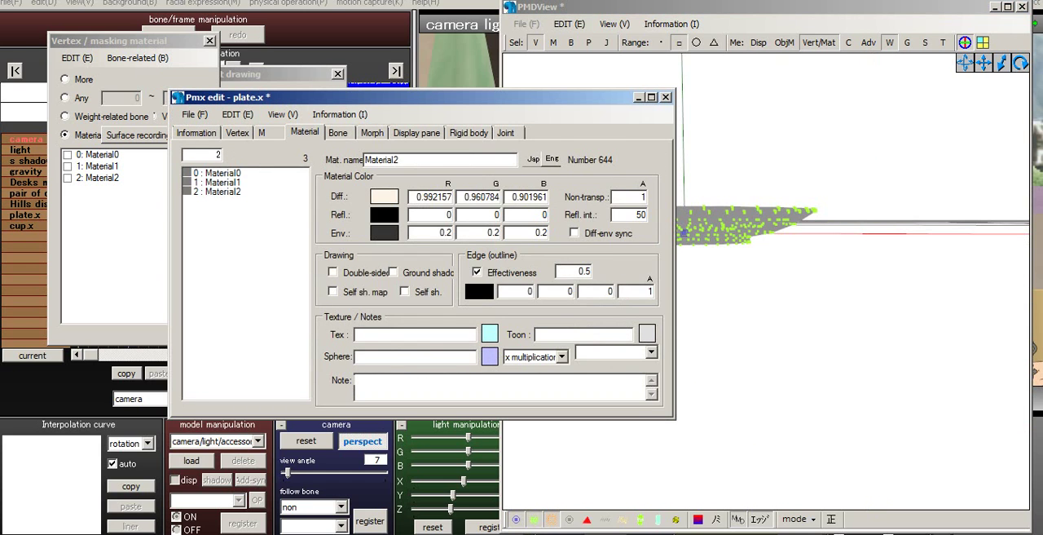
left_click(371, 133)
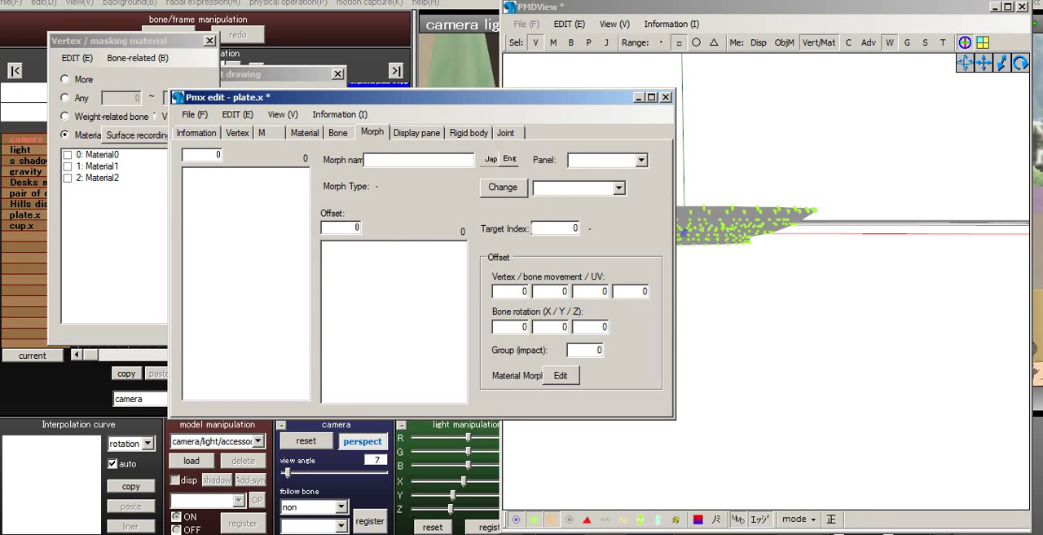
left_click(238, 133)
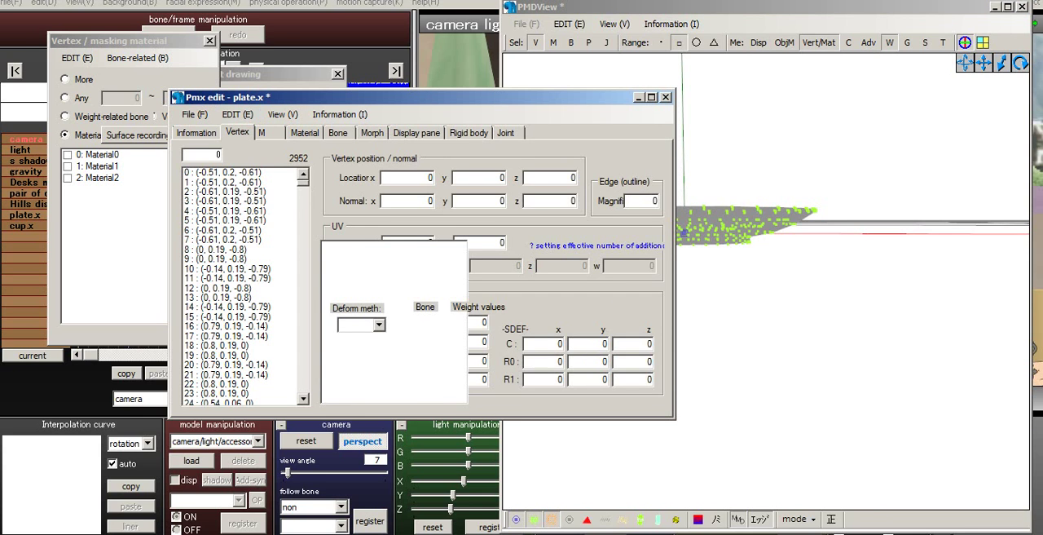
left_click(305, 133)
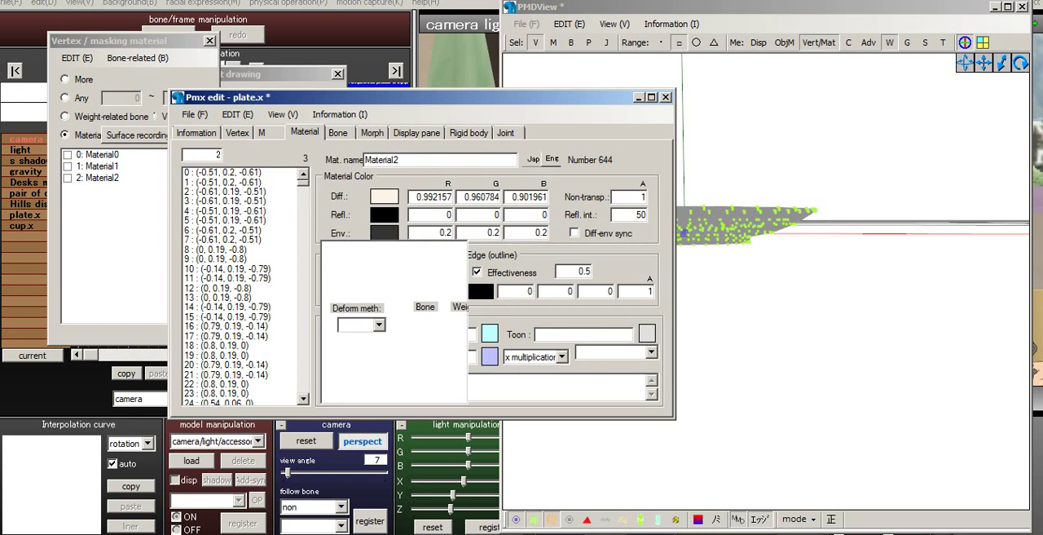
left_click(216, 183, "shift")
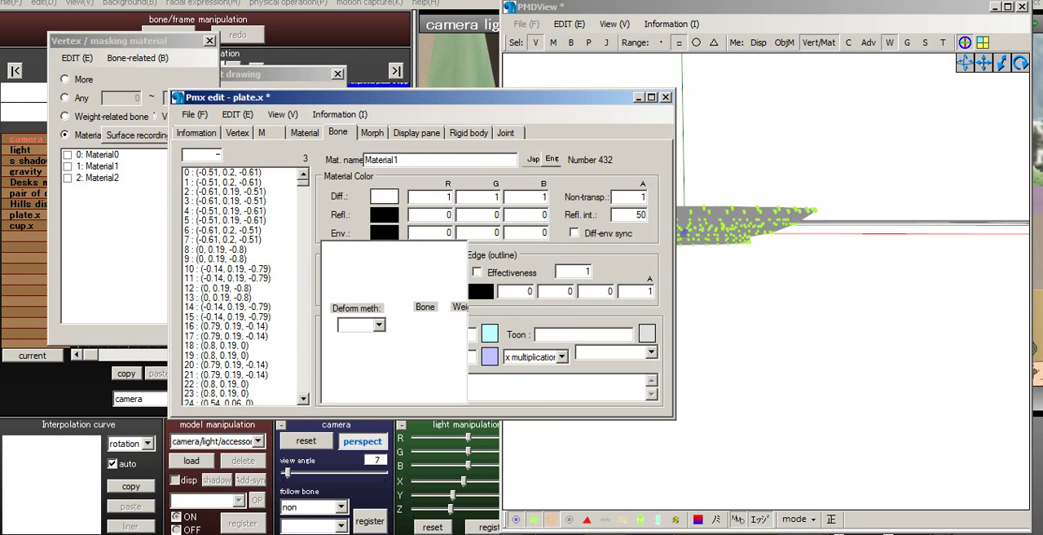
- Move the Pmx edit window aside and close the Weight drawing window
left_click_drag(344, 97, 414, 85)
left_click(235, 75)
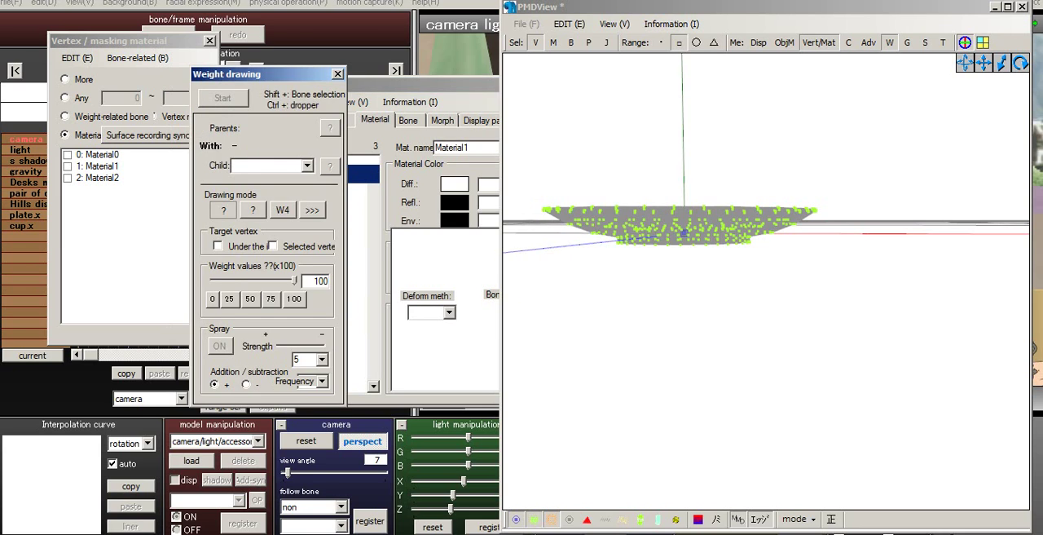
left_click(337, 74)
- Set the edge outline size of the plate's Material2 to 0.5 and copy that value
left_click(301, 161)
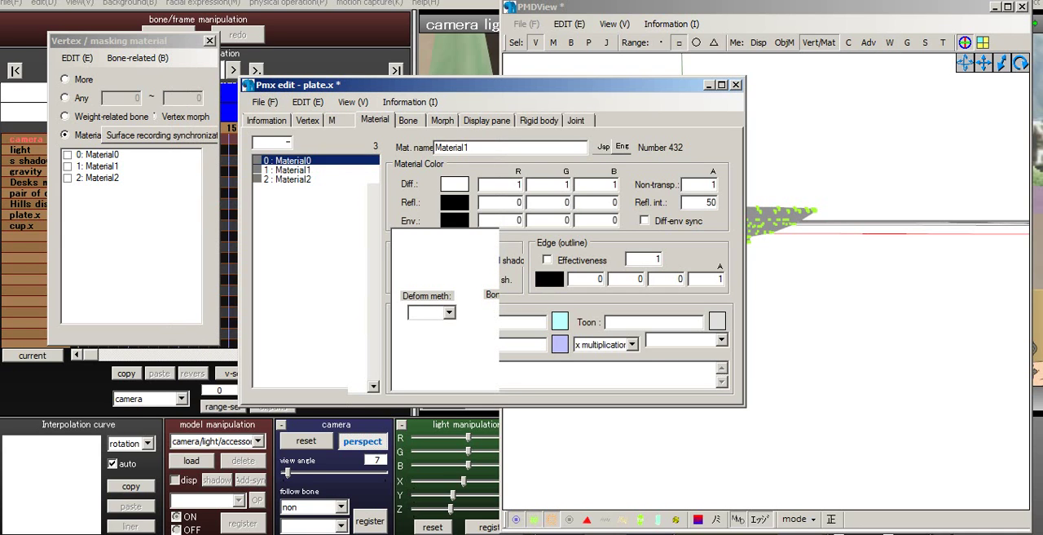
left_click_drag(302, 170, 302, 179)
left_click(302, 180)
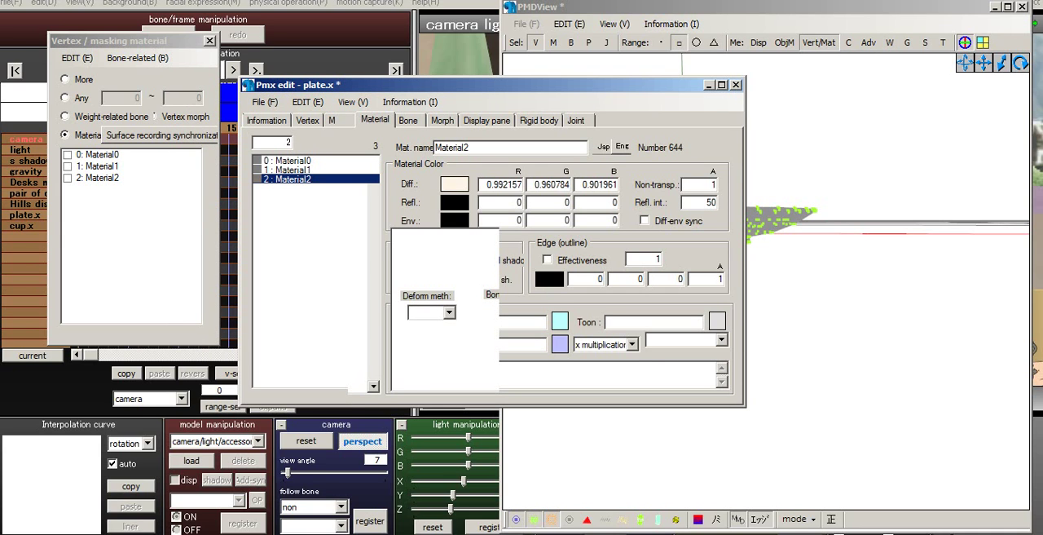
double_click(657, 259)
type(".05")
key("BackSpace")
key("BackSpace")
key("BackSpace")
type(".5")
left_click_drag(649, 259, 662, 259)
right_click(652, 256)
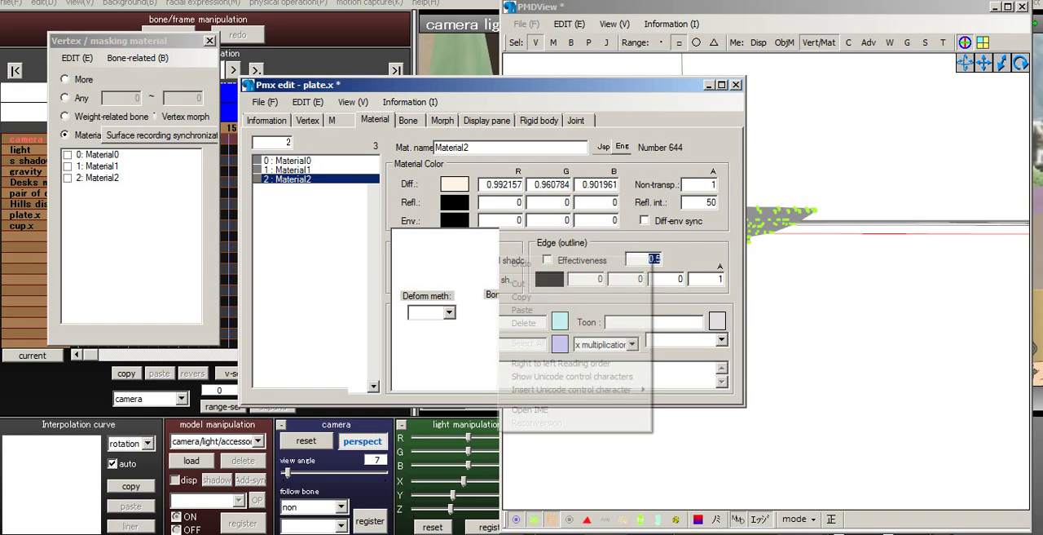
left_click(626, 298)
- Paste the copied 0.5 as the edge outline size of the plate's Material1
left_click(295, 170)
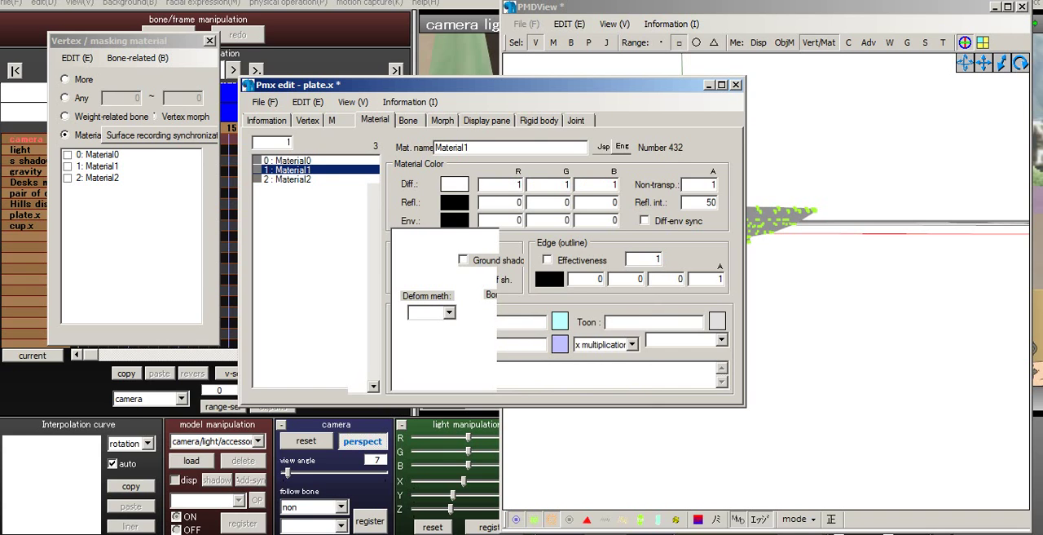
double_click(652, 259)
right_click(652, 260)
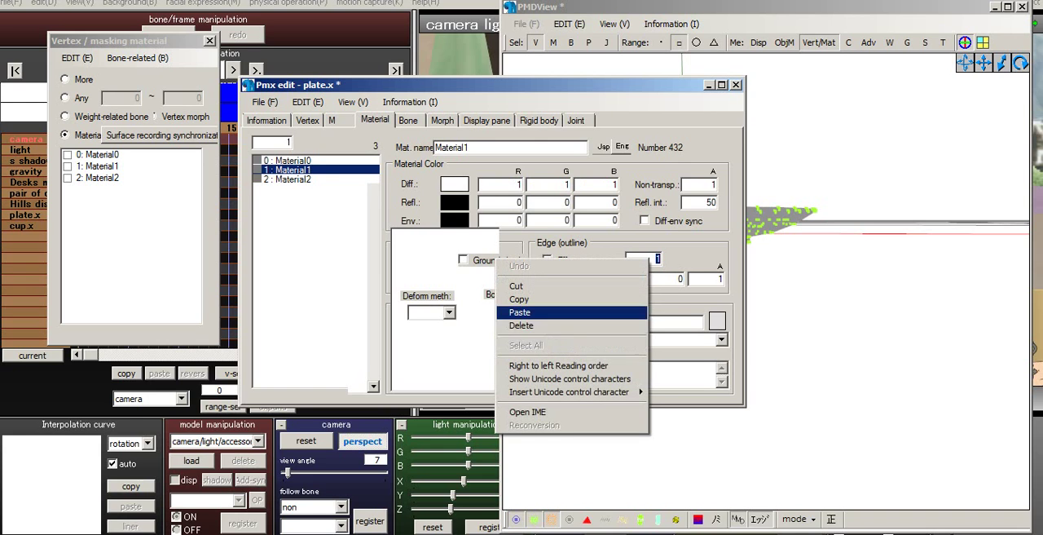
left_click(521, 312)
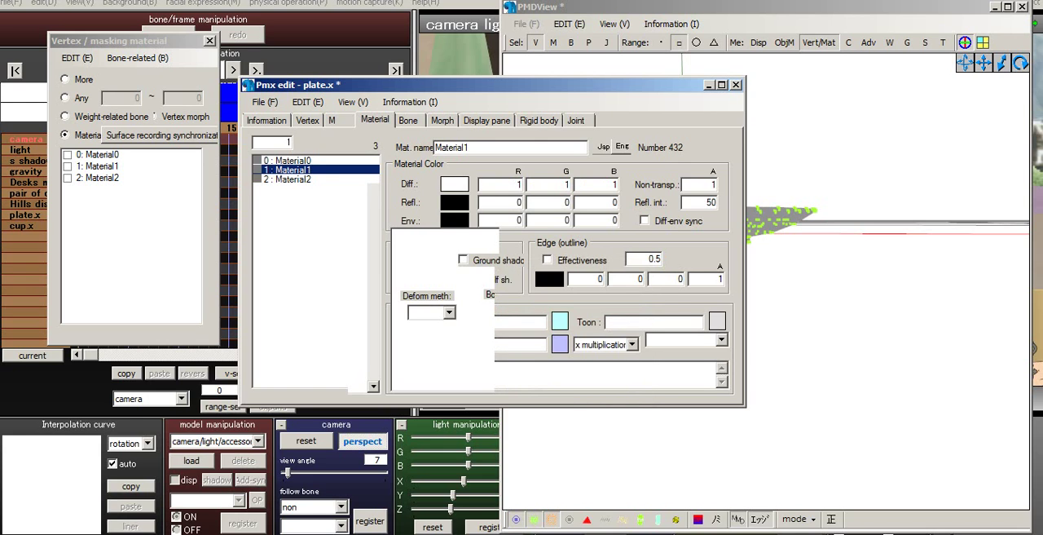
- Paste the copied 0.5 as the edge outline size of the plate's Material0 and enable the edge on Material0 and Material1
left_click(292, 160)
double_click(651, 260)
right_click(652, 260)
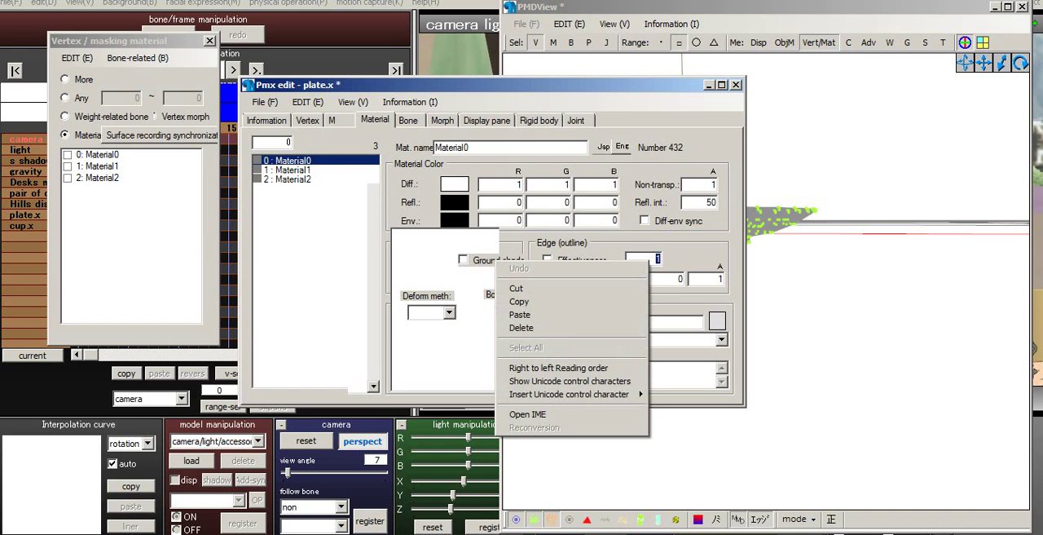
left_click(521, 314)
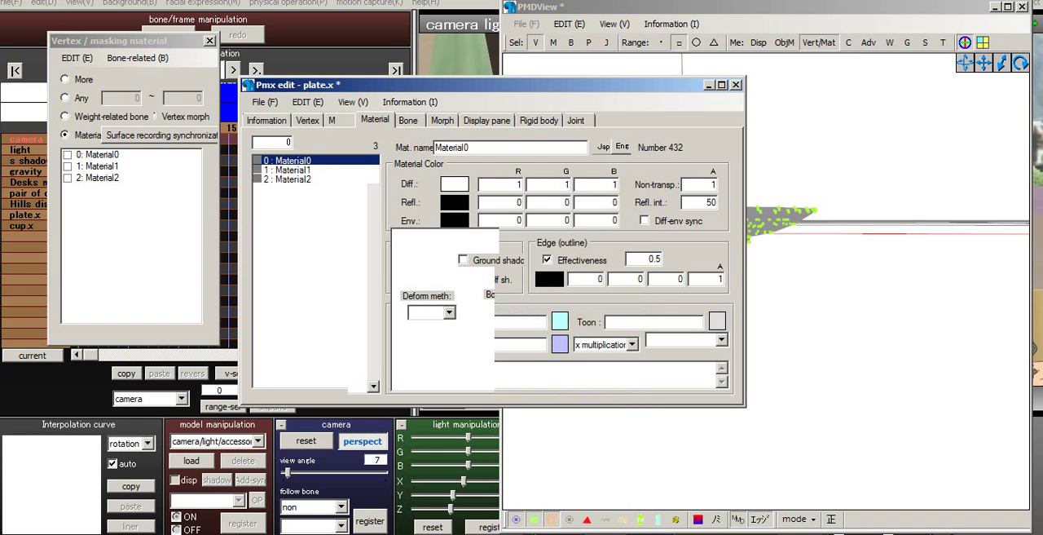
left_click(291, 179)
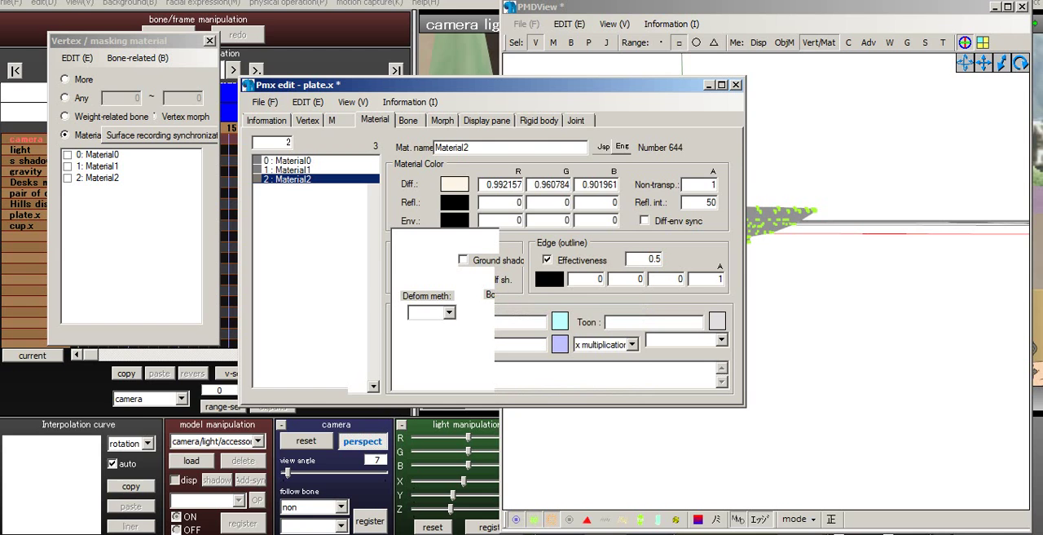
left_click(292, 169)
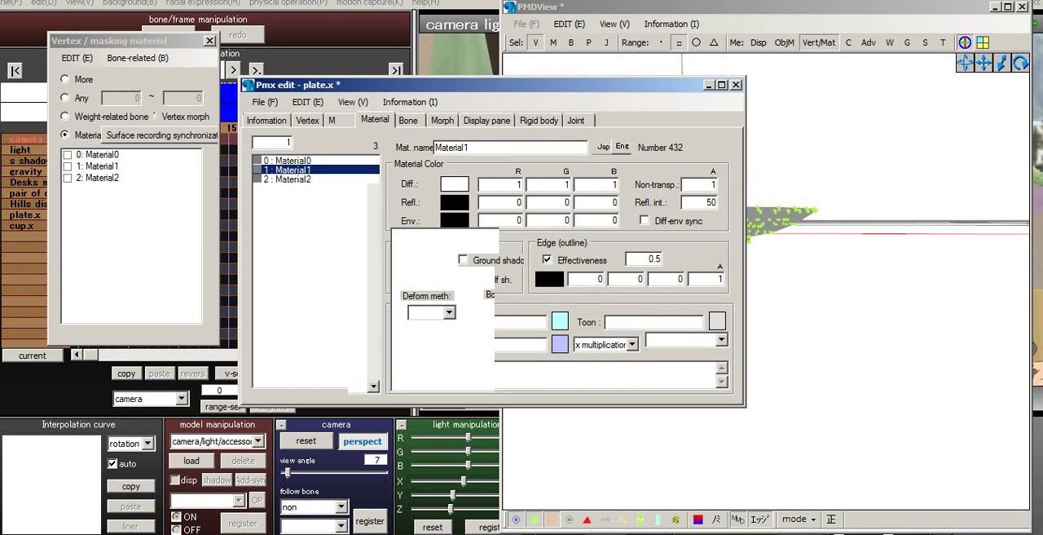
- Set the environment color of the plate's Material2 to the basic mid gray
left_click(815, 326)
middle_click_drag(782, 245, 817, 351)
right_click_drag(817, 310, 818, 342)
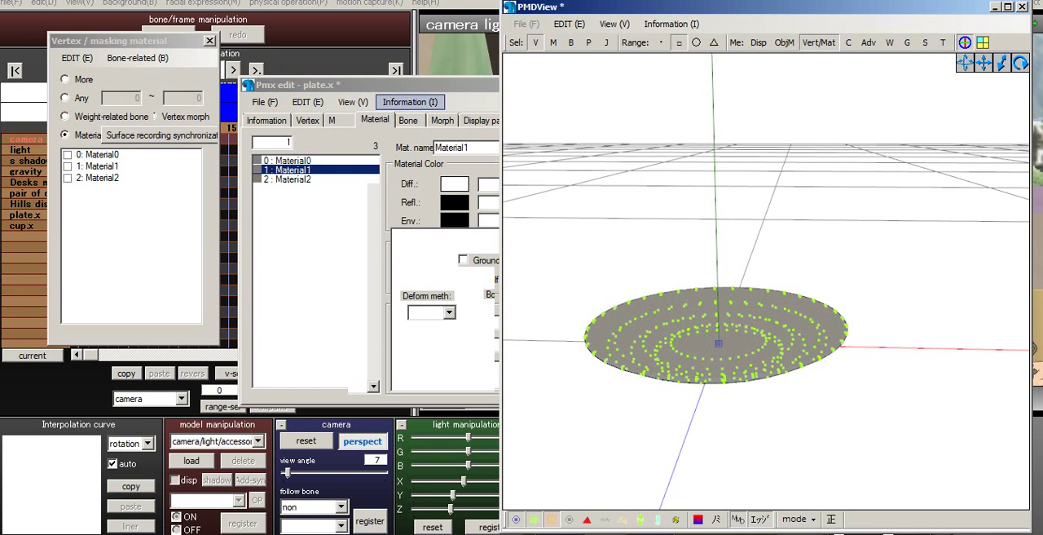
left_click(292, 179)
left_click(454, 219)
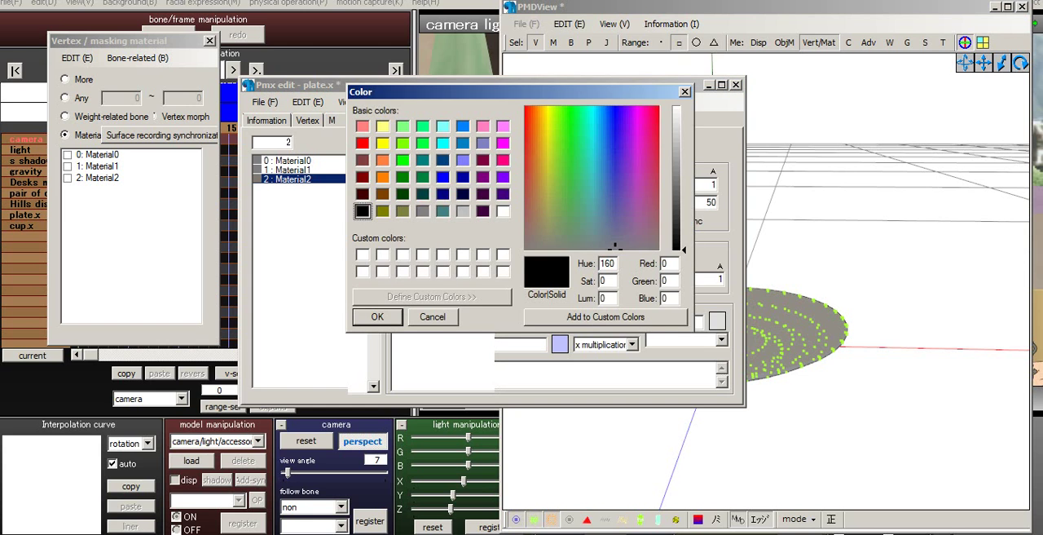
left_click(422, 210)
left_click(377, 316)
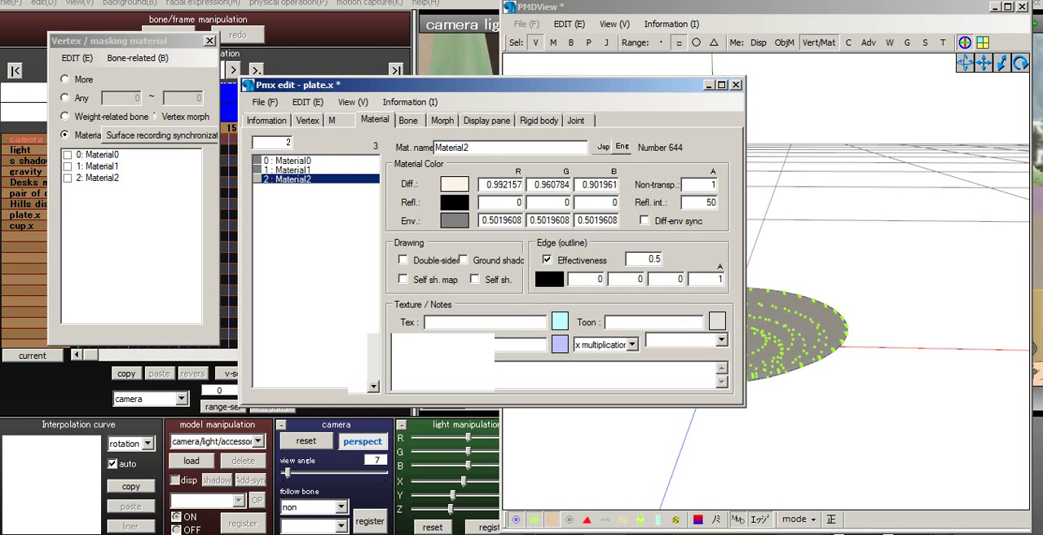
right_click_drag(652, 269, 668, 238)
left_click(448, 85)
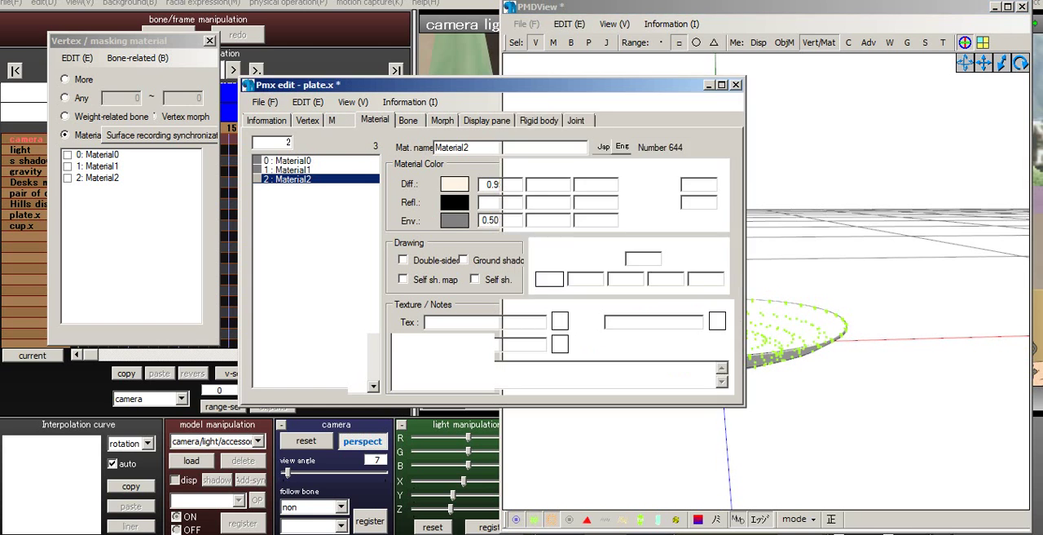
- Save the plate model as a PMX file named plate in the Tea folder
left_click(264, 101)
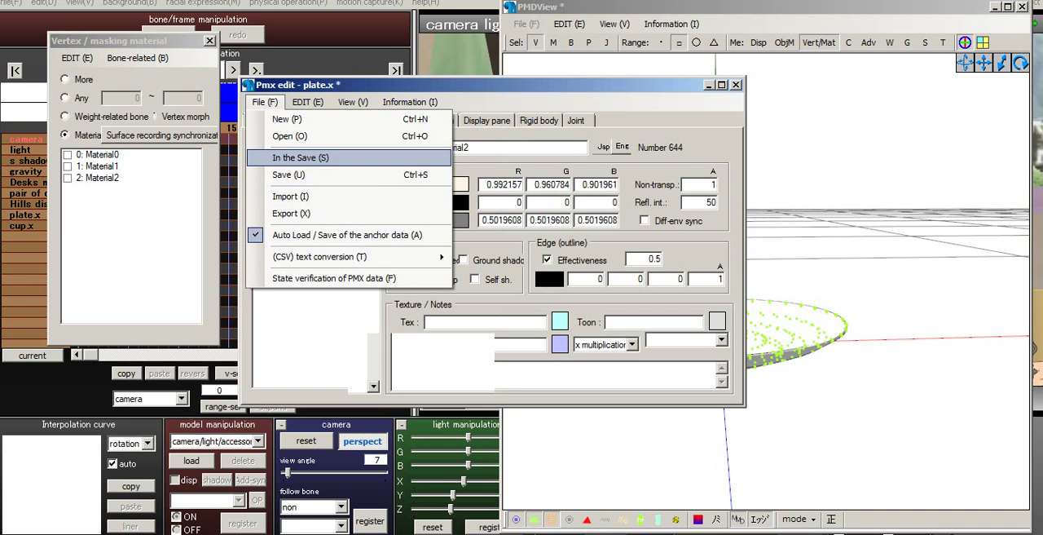
left_click(300, 158)
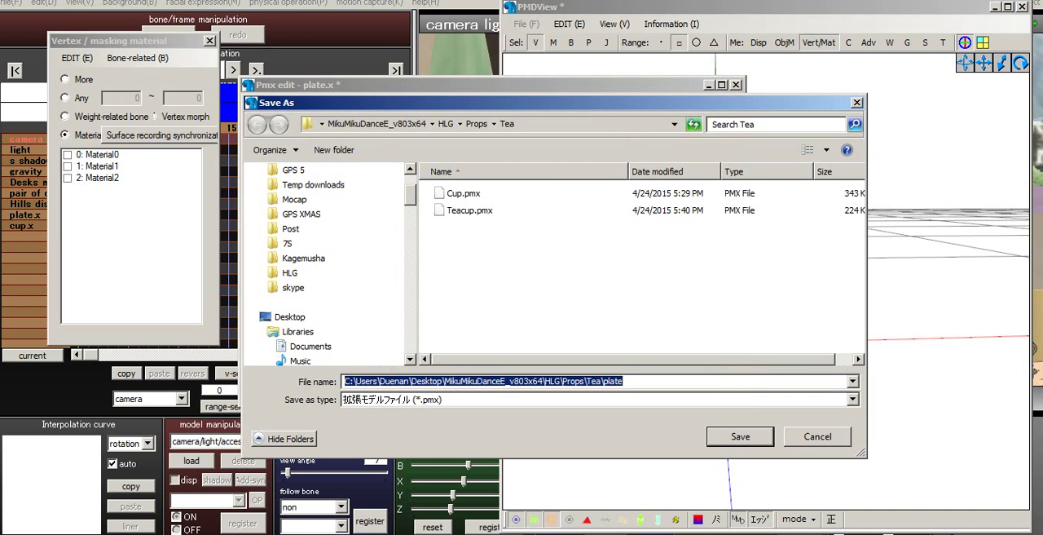
type("plate")
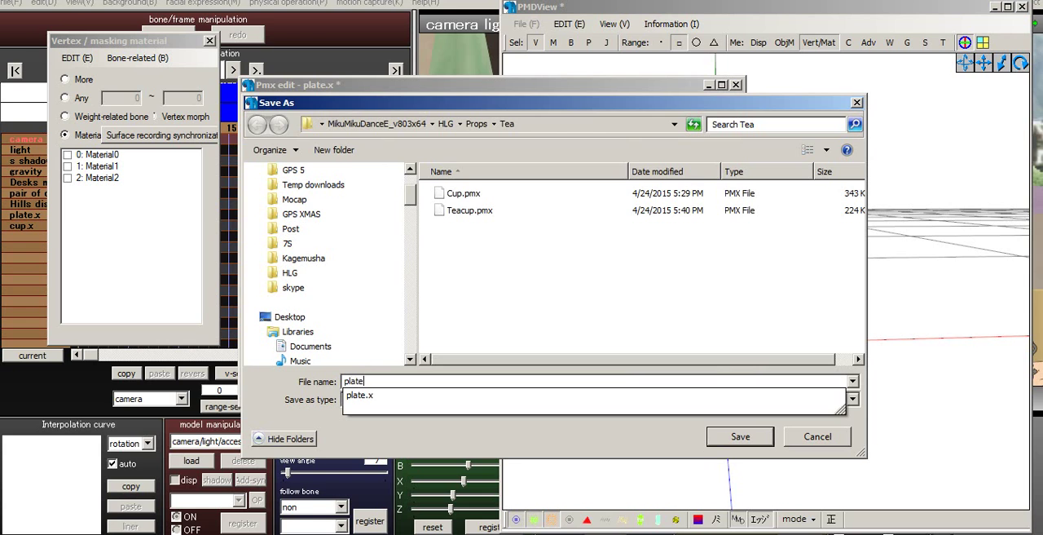
key("Return")
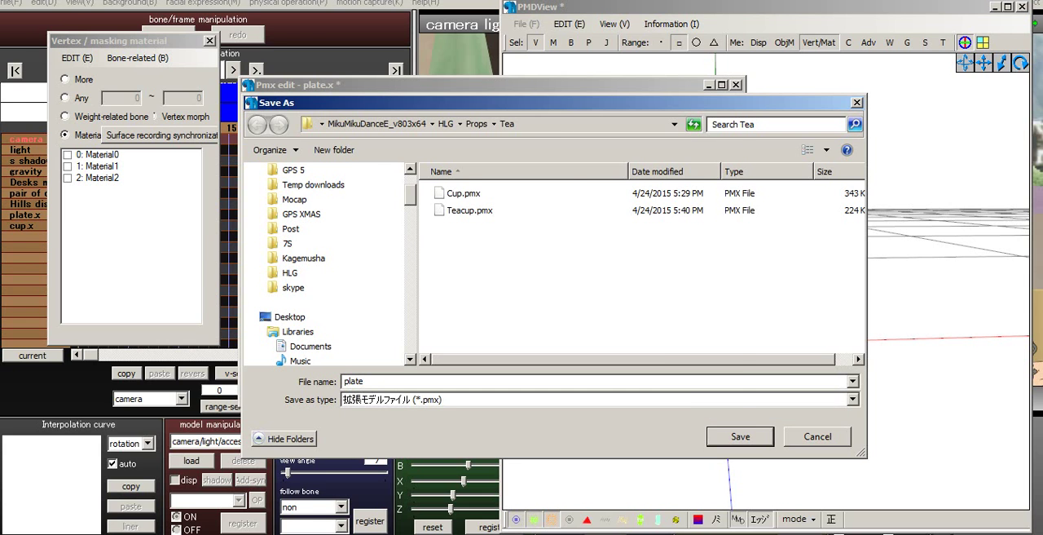
- Bring up the open-file dialog and delete the old Cup.pmx from the Tea folder
left_click(264, 102)
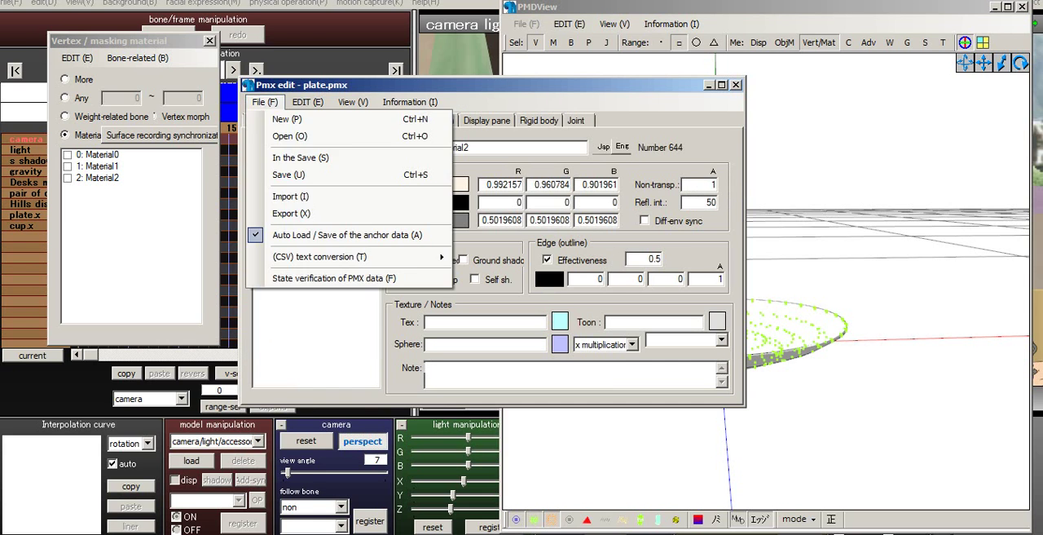
left_click(281, 135)
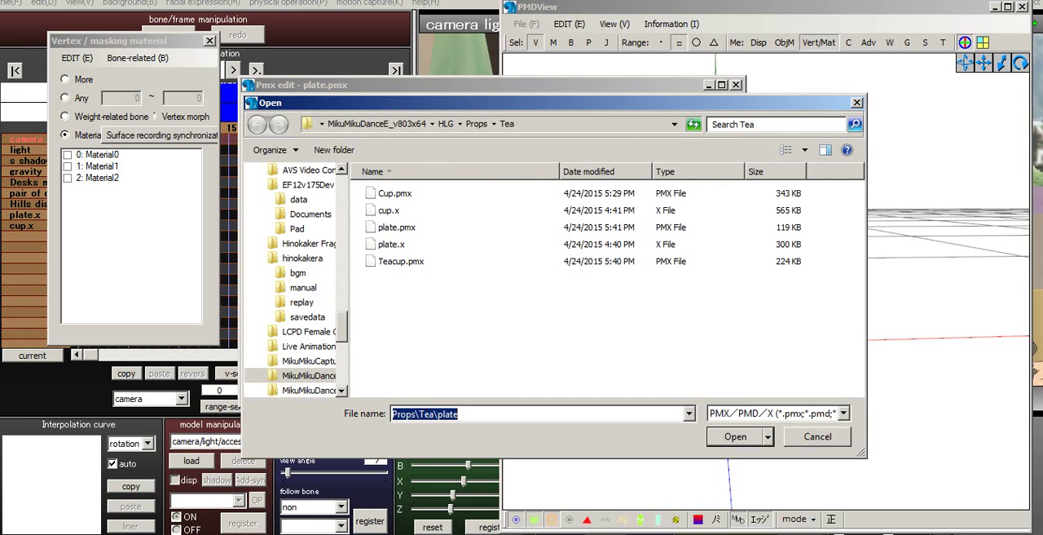
left_click(401, 262)
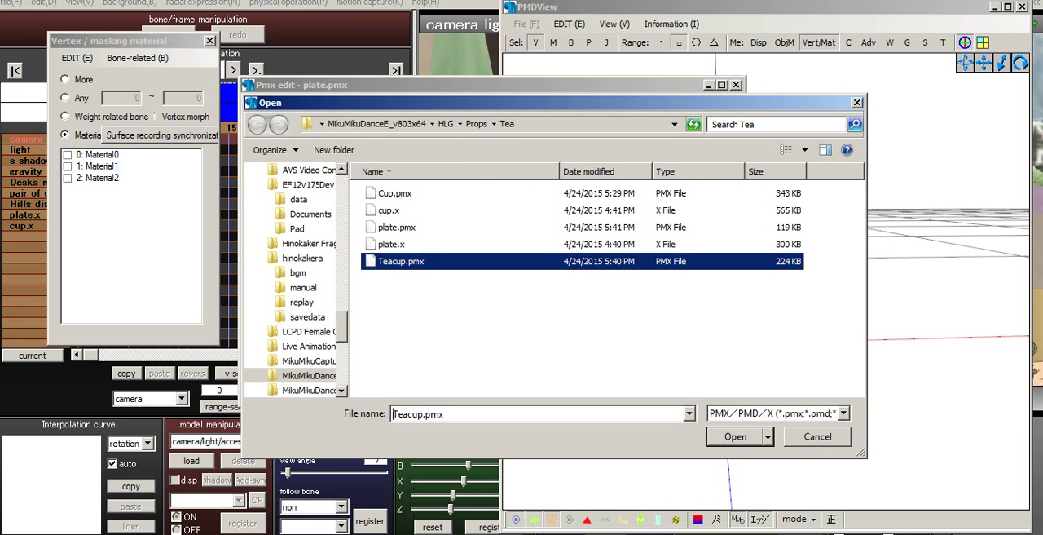
left_click(395, 193)
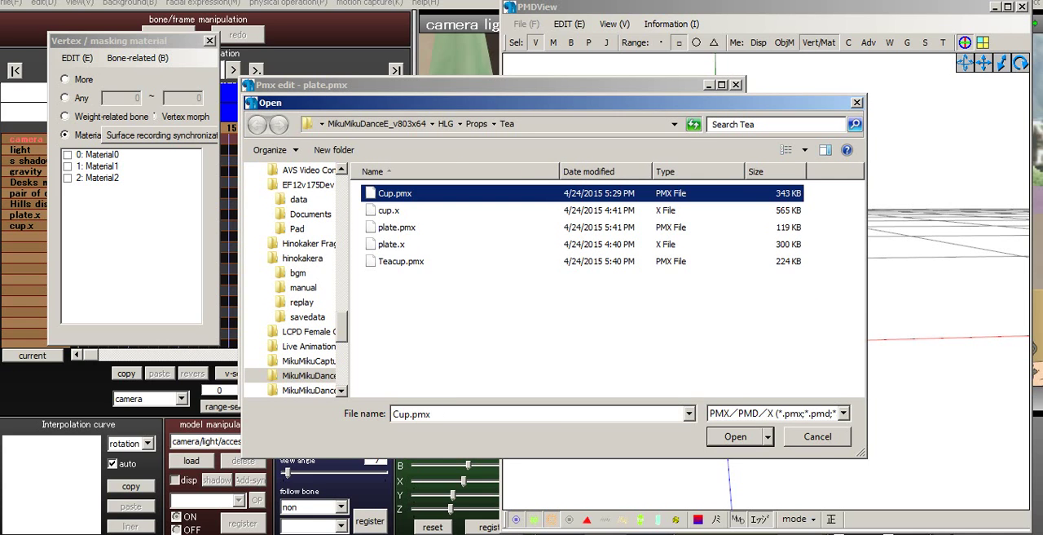
key("Delete")
key("Return")
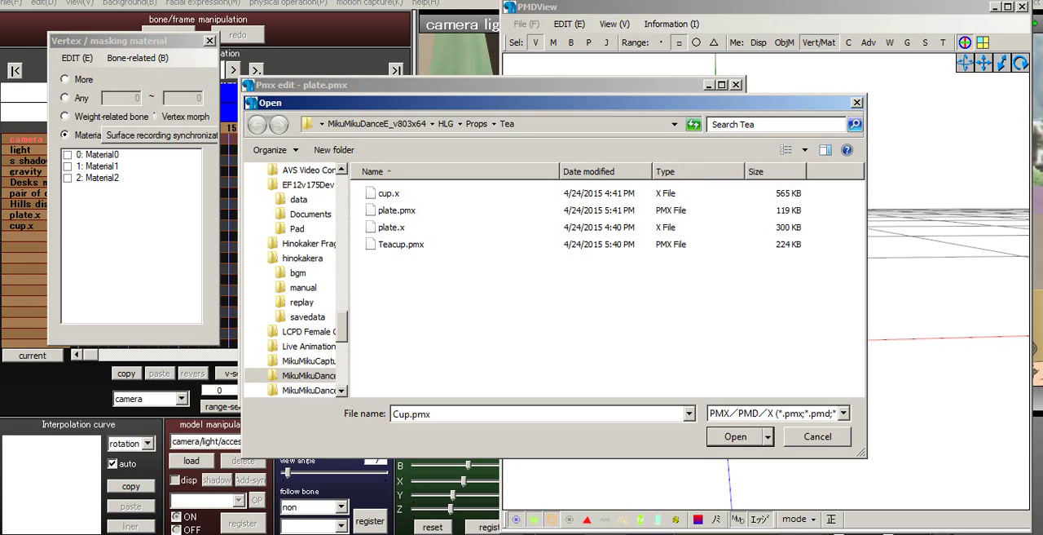
- Open Teacup.pmx from the Tea folder and show its material settings
left_click(401, 245)
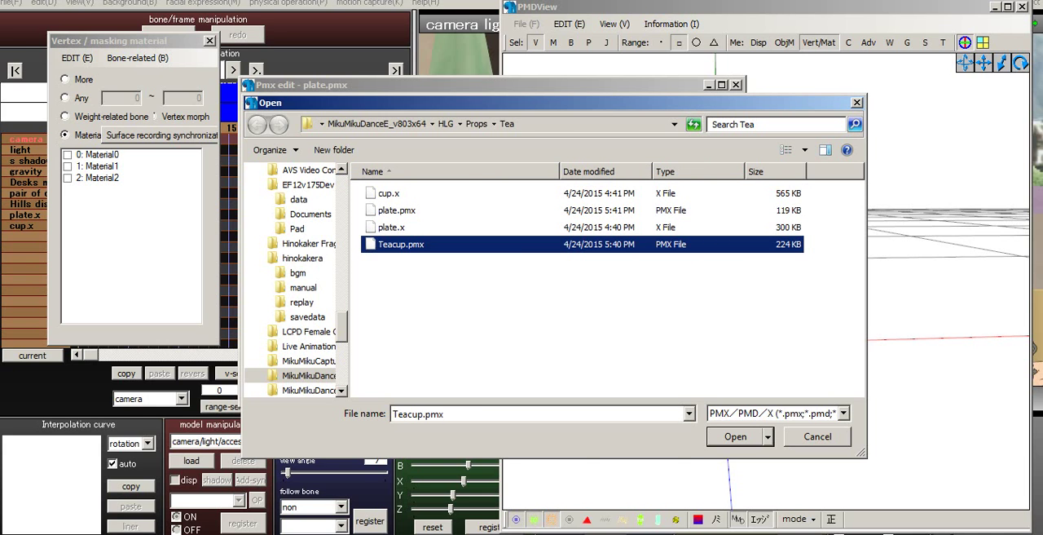
key("Return")
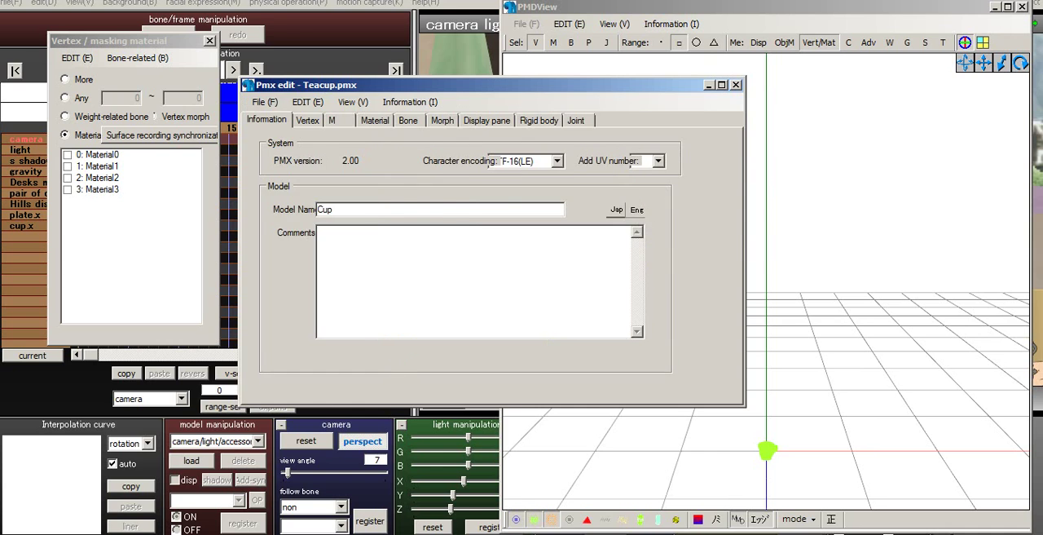
left_click(375, 121)
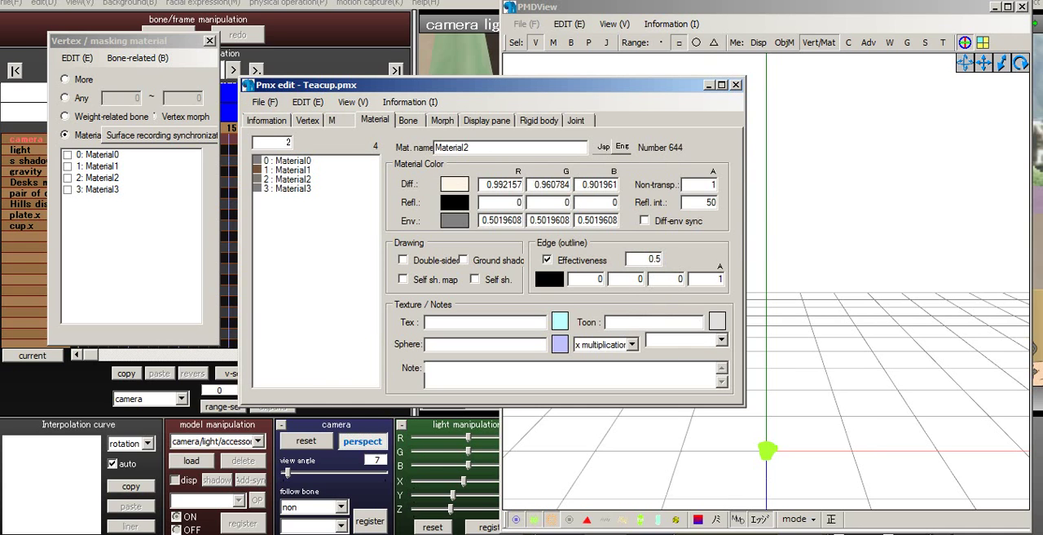
- Paste 0.5 as the edge outline size of the teacup's Material3 and enable its edge
left_click(287, 188)
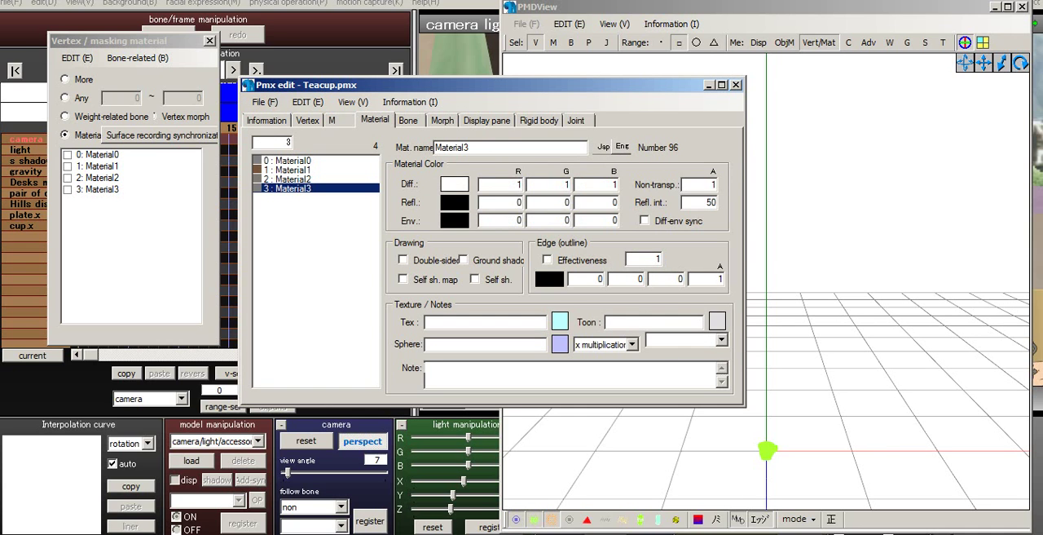
left_click_drag(660, 259, 633, 259)
right_click(633, 259)
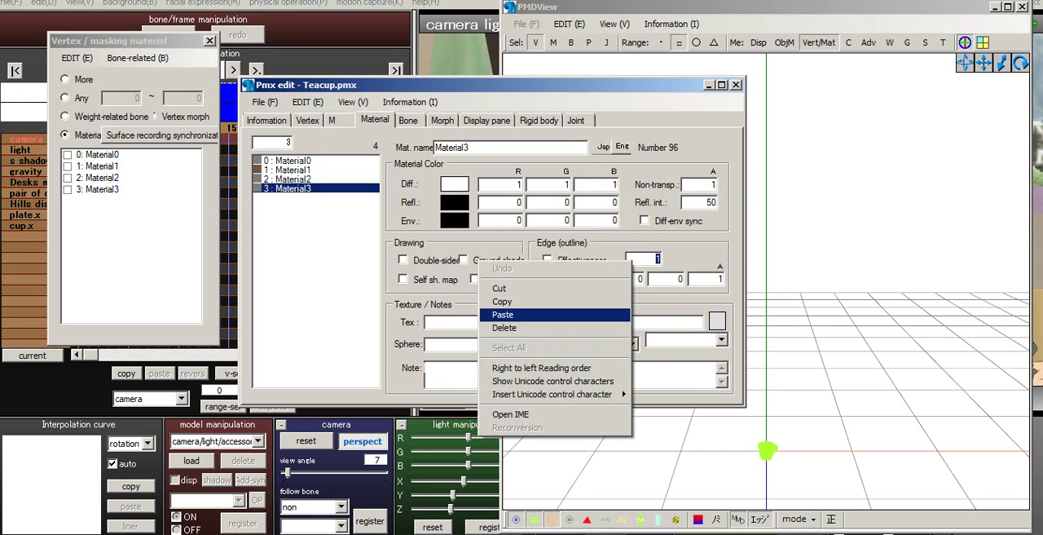
left_click(554, 315)
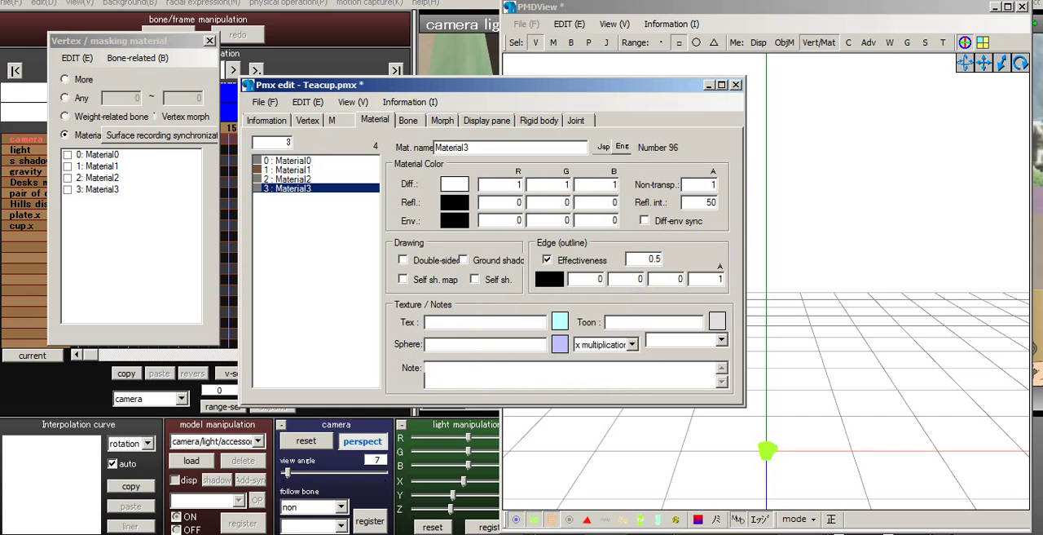
- Paste the copied 0.5 as the edge outline size of the teacup's Material2
left_click(287, 179)
double_click(658, 260)
right_click(657, 259)
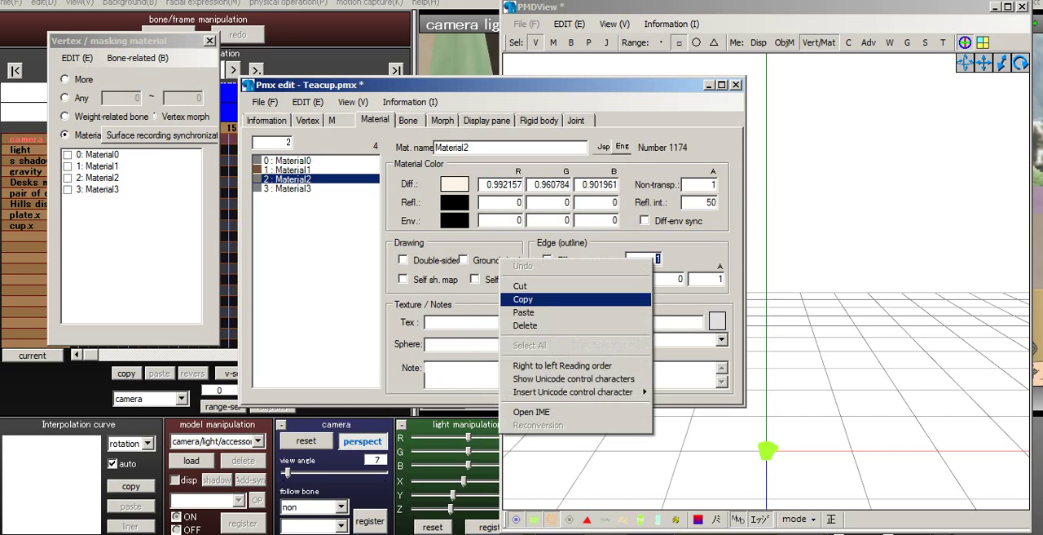
left_click(555, 314)
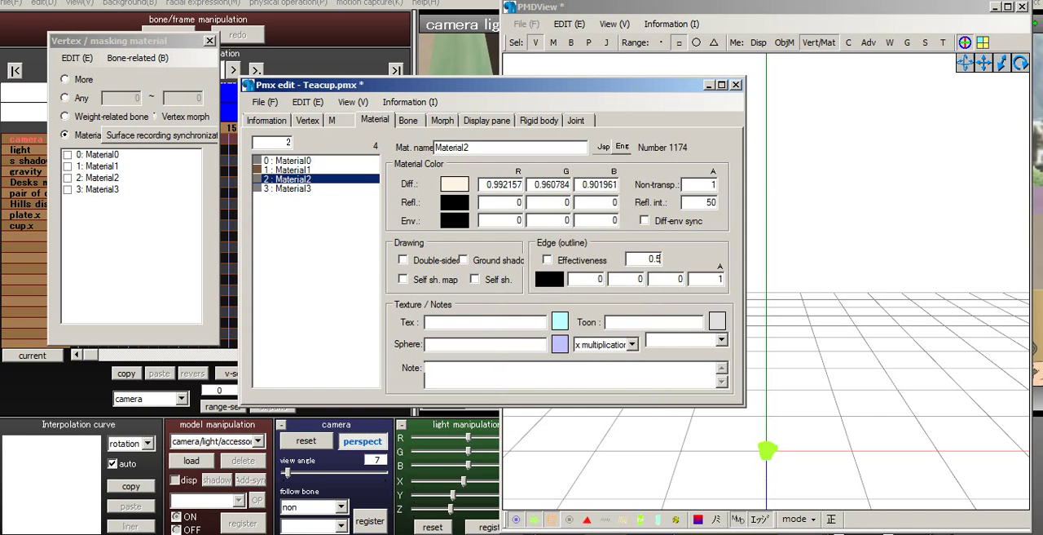
- Paste the copied 0.5 as the edge outline size of the teacup's Material0
left_click(287, 170)
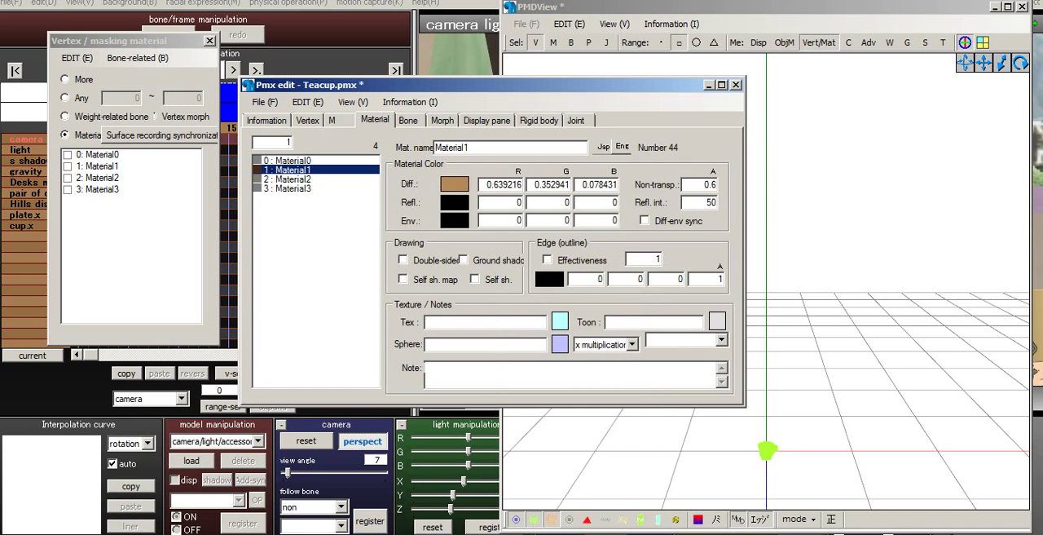
left_click(286, 161)
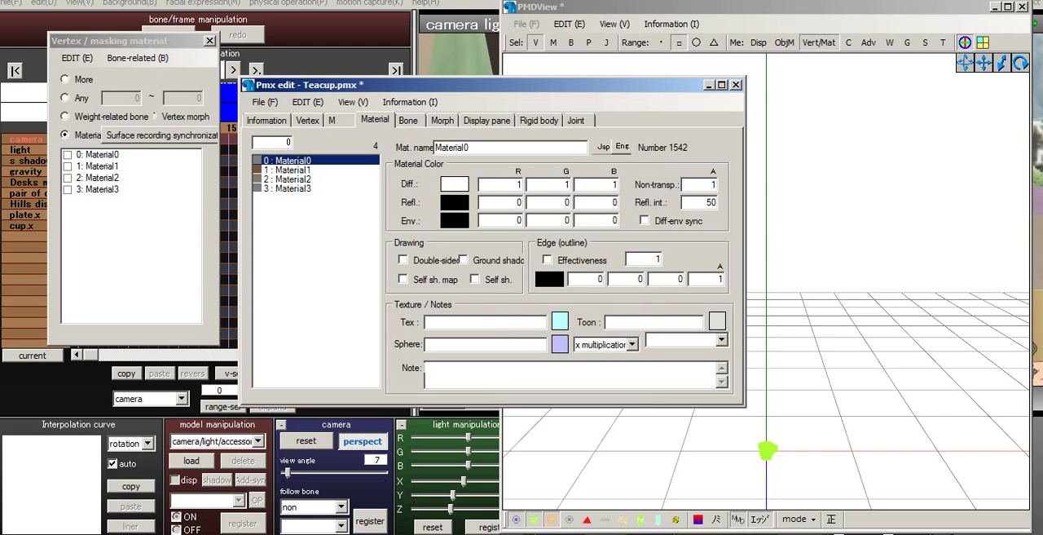
double_click(658, 259)
right_click(658, 259)
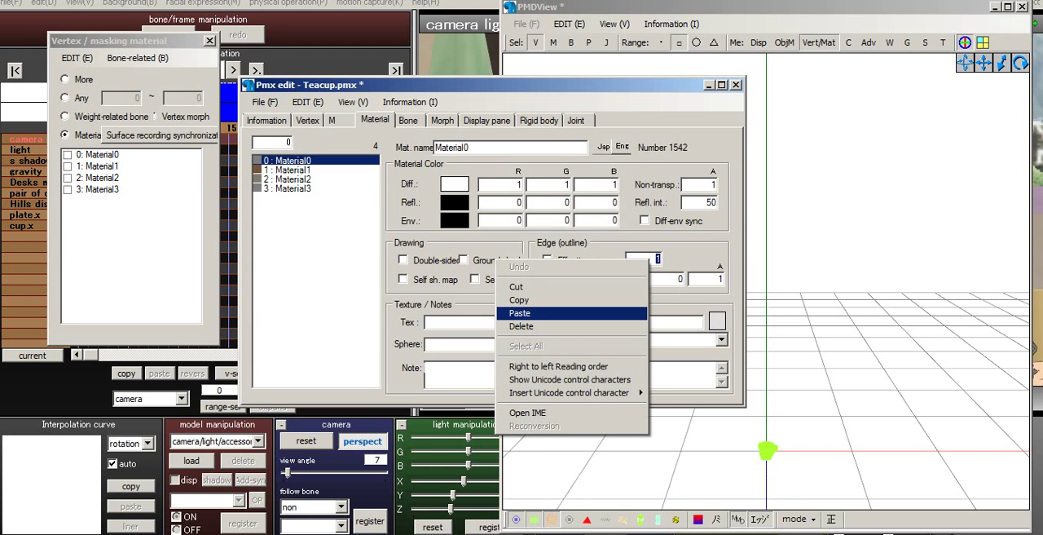
- Examine the teacup's body, handle and tea surface up close in the model view
left_click(823, 359)
middle_click_drag(823, 359, 842, 281)
scroll(842, 281, "up", 4)
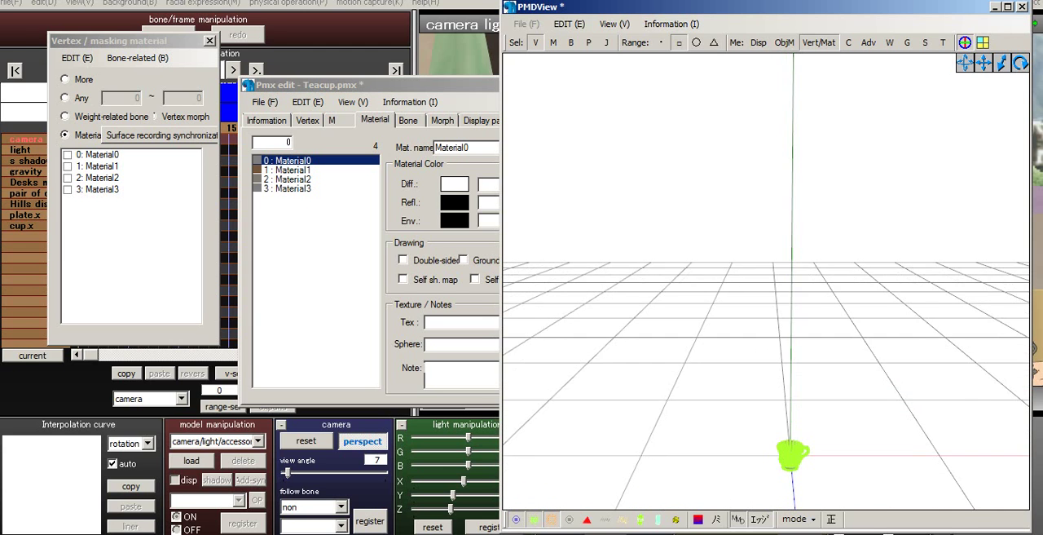
middle_click_drag(815, 358, 779, 225)
scroll(779, 236, "up", 6)
middle_click_drag(779, 359, 793, 269)
scroll(794, 269, "up", 3)
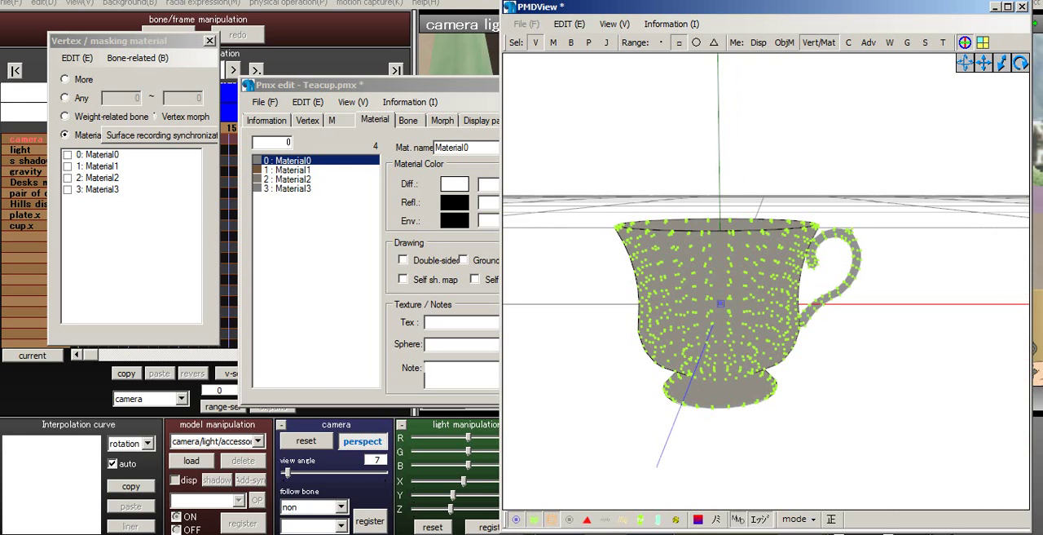
right_click_drag(782, 277, 725, 326)
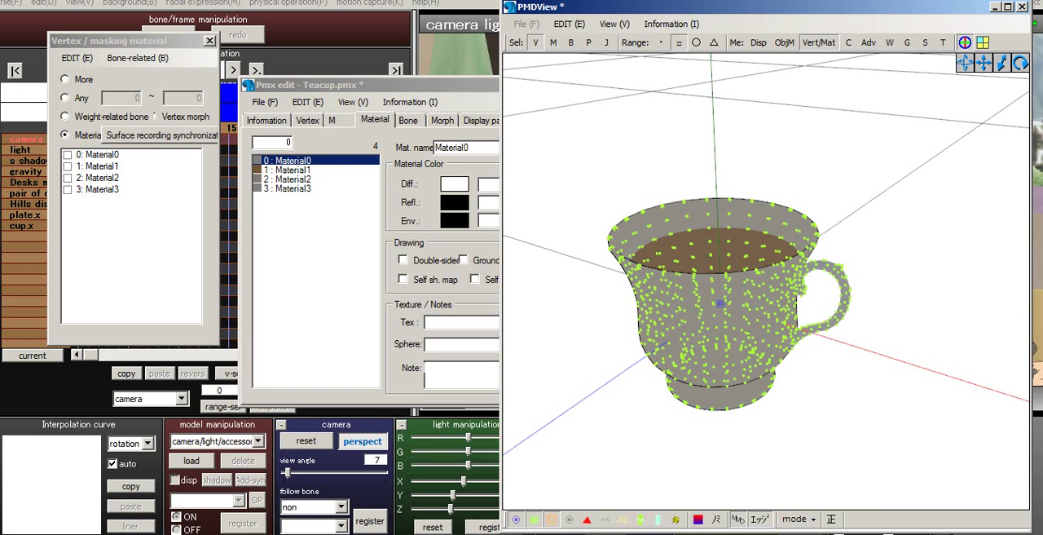
- Enable Material0 in the vertex masking list and box-select all of the teacup's vertices in the model view
left_click(67, 155)
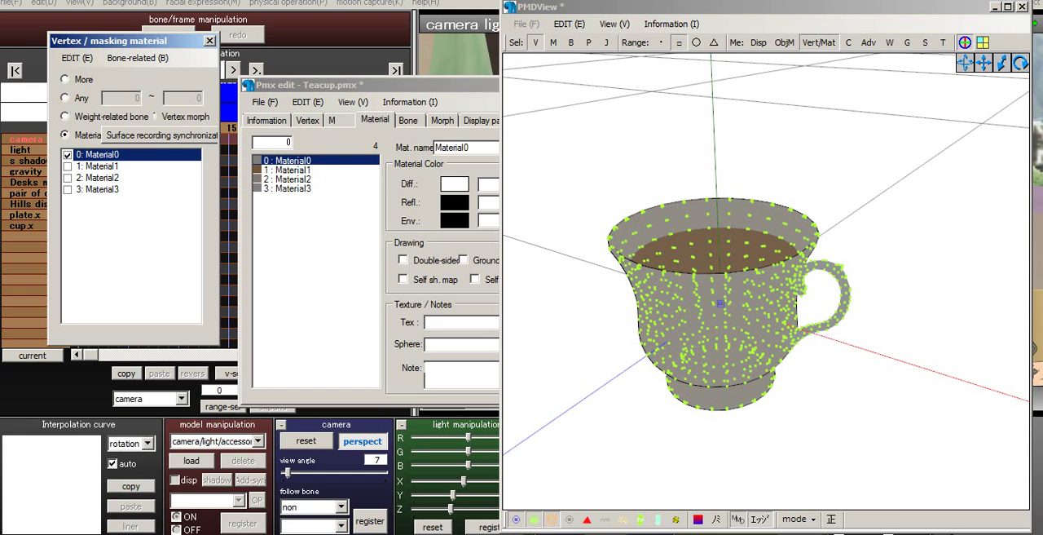
right_click_drag(733, 326, 787, 287)
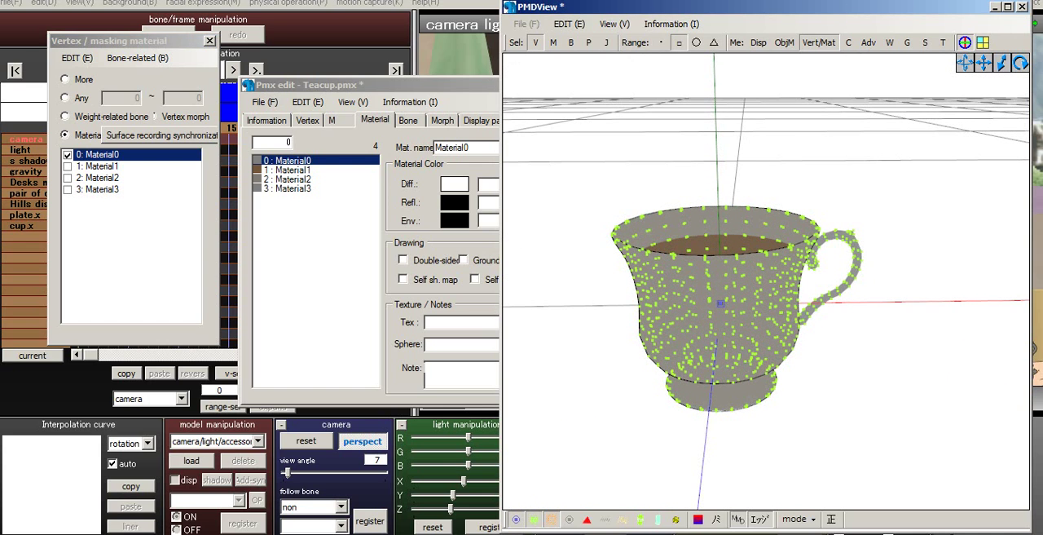
right_click_drag(787, 287, 784, 270)
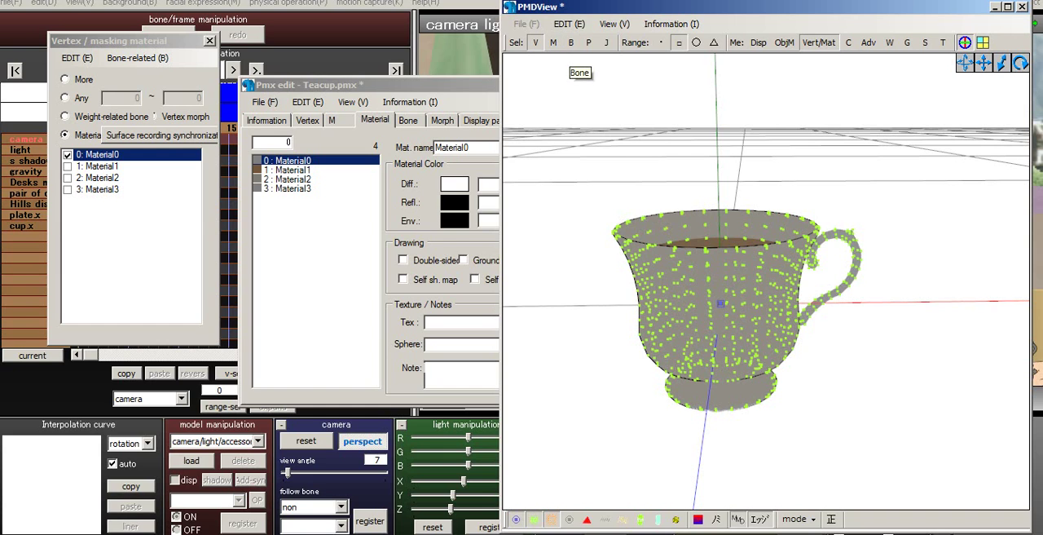
left_click_drag(596, 148, 966, 426)
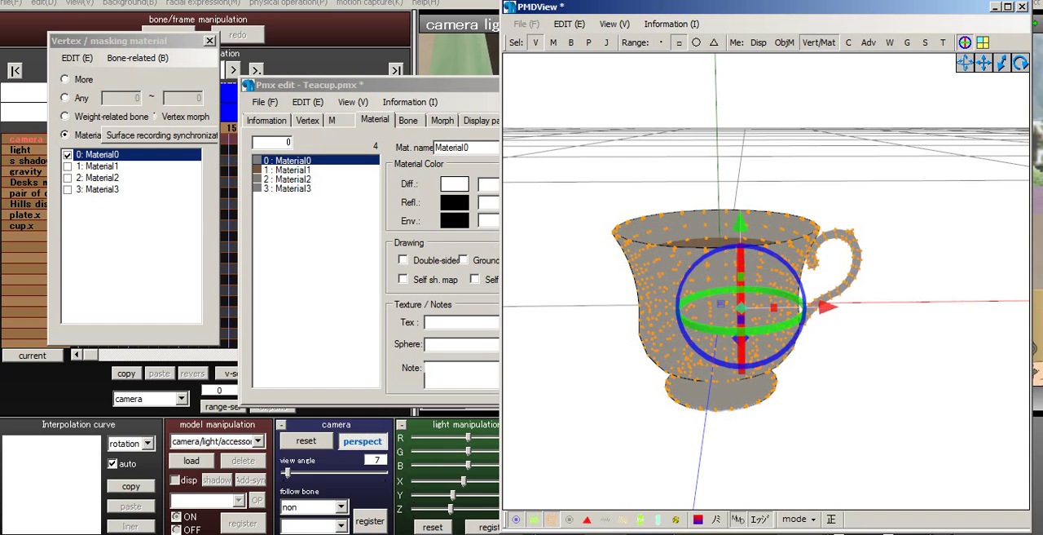
- Try to slide the selected Material0 vertices of the teacup along the X axis, and undo the move
left_click_drag(828, 307, 1042, 306)
right_click_drag(890, 301, 937, 339)
scroll(937, 338, "down", 5)
key("ctrl+z")
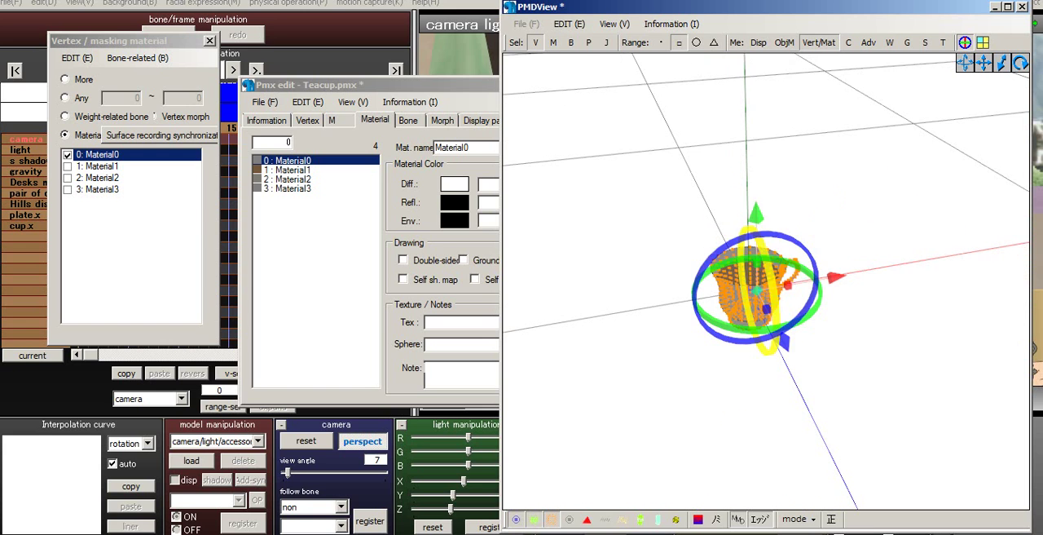
- Examine the teacup and its selected vertices from the opposite side at different distances
scroll(844, 301, "up", 6)
right_click_drag(844, 301, 766, 244)
scroll(799, 257, "down", 4)
scroll(799, 257, "up", 3)
scroll(685, 232, "up", 8)
scroll(685, 232, "down", 10)
scroll(766, 245, "up", 3)
scroll(766, 244, "up", 3)
scroll(766, 245, "down", 3)
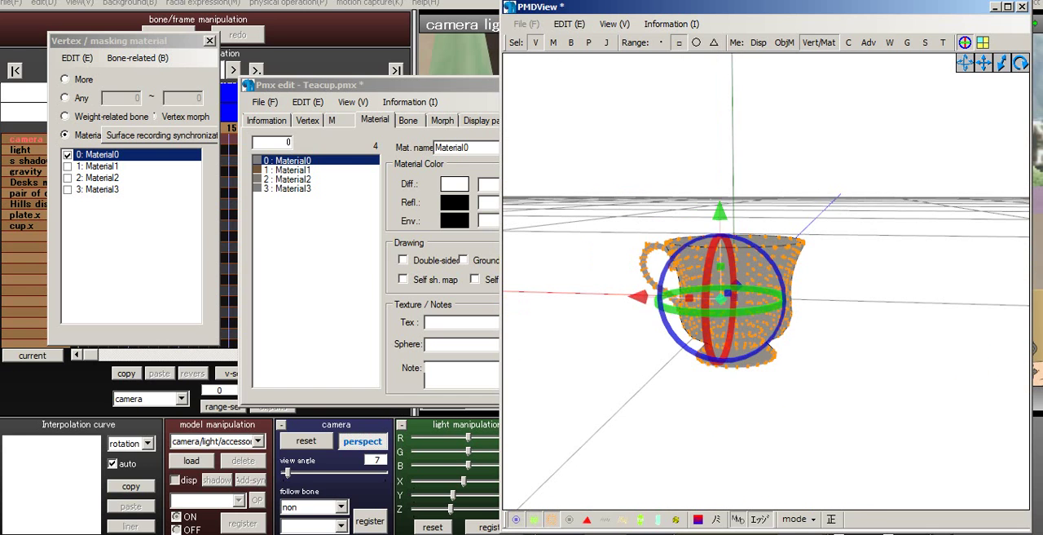
- Box-select the teacup's Material0 vertices again and try pulling that layer along the X axis away from the rest of the cup
left_click(651, 139)
left_click_drag(595, 170, 876, 398)
scroll(766, 245, "up", 2)
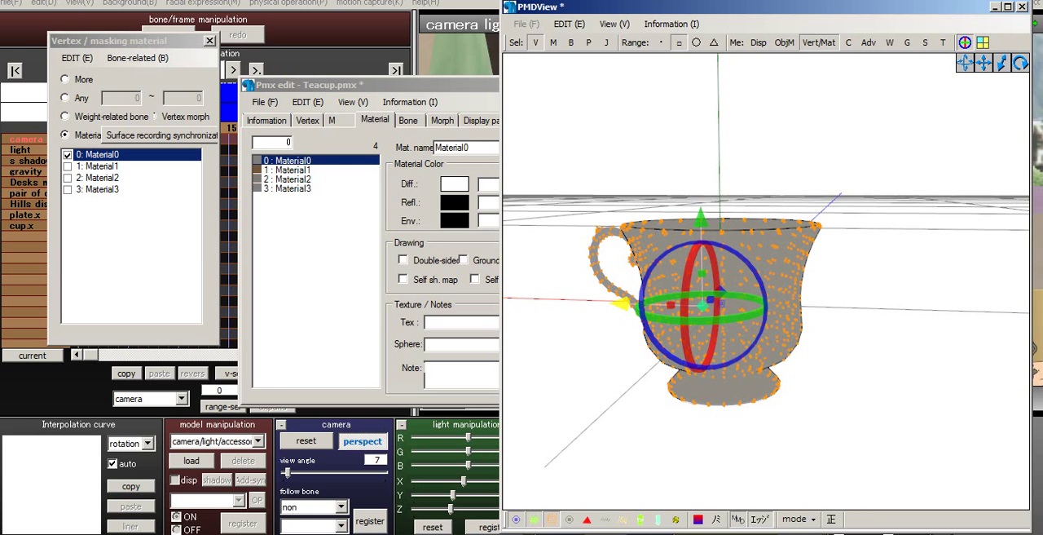
left_click_drag(621, 303, 504, 300)
middle_click_drag(538, 277, 624, 202)
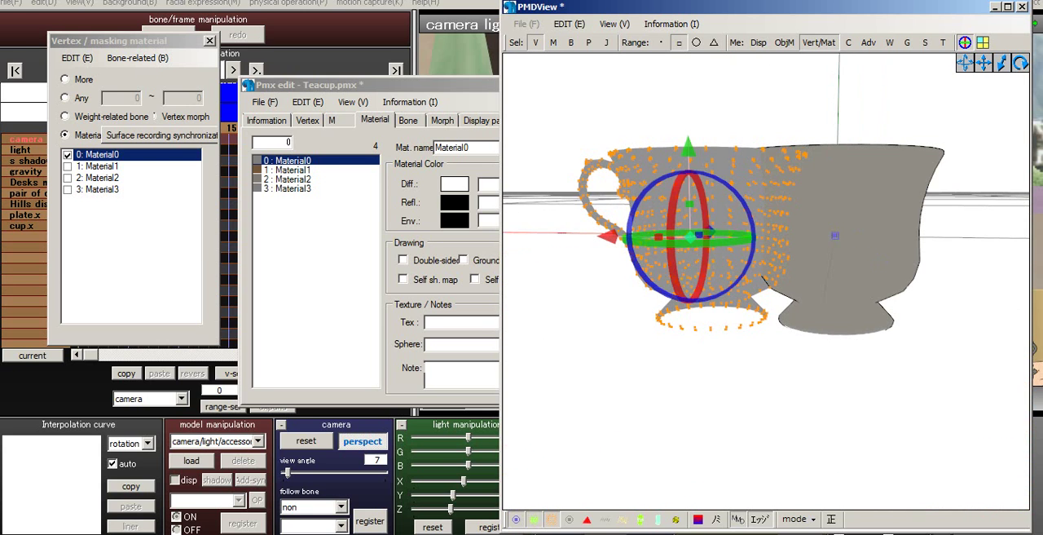
left_click_drag(608, 235, 532, 236)
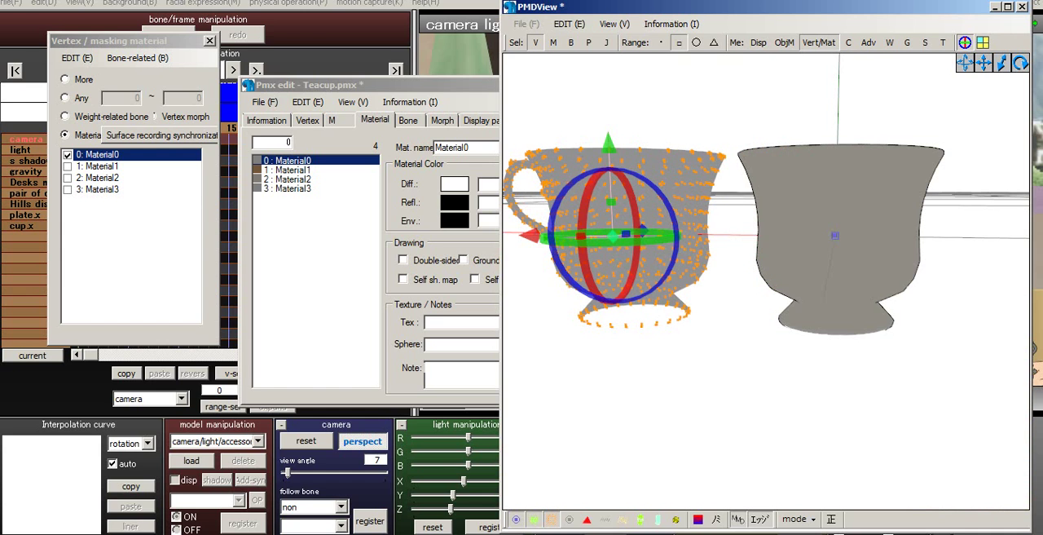
left_click_drag(529, 236, 727, 236)
right_click_drag(734, 269, 735, 281)
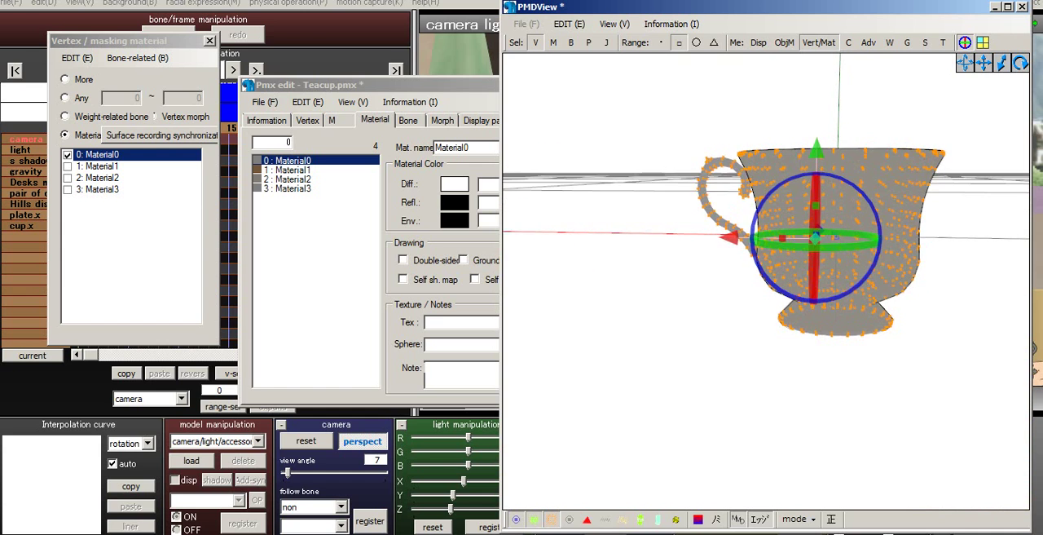
left_click_drag(729, 236, 534, 236)
right_click_drag(823, 175, 794, 248)
key("ctrl+z")
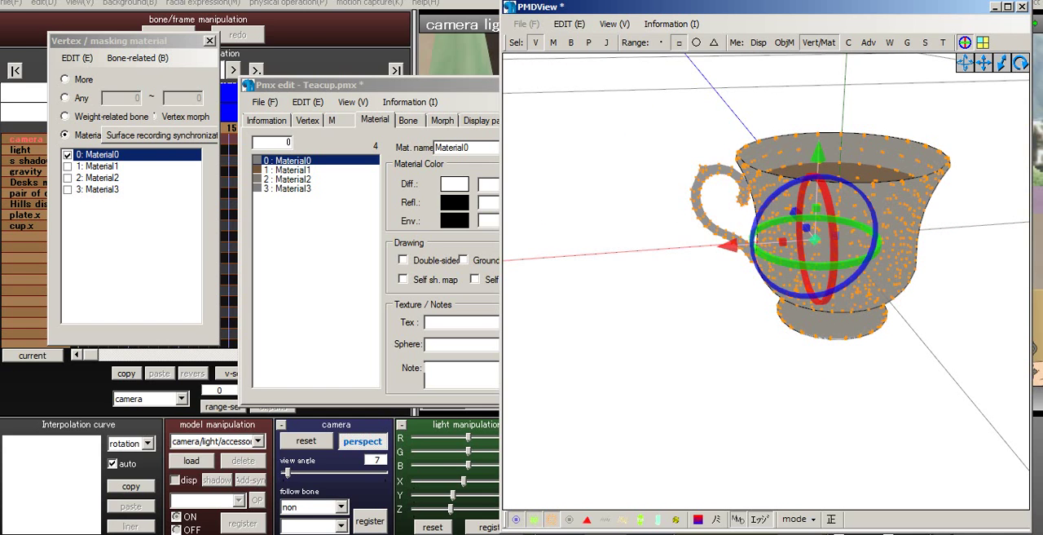
right_click_drag(794, 248, 852, 265)
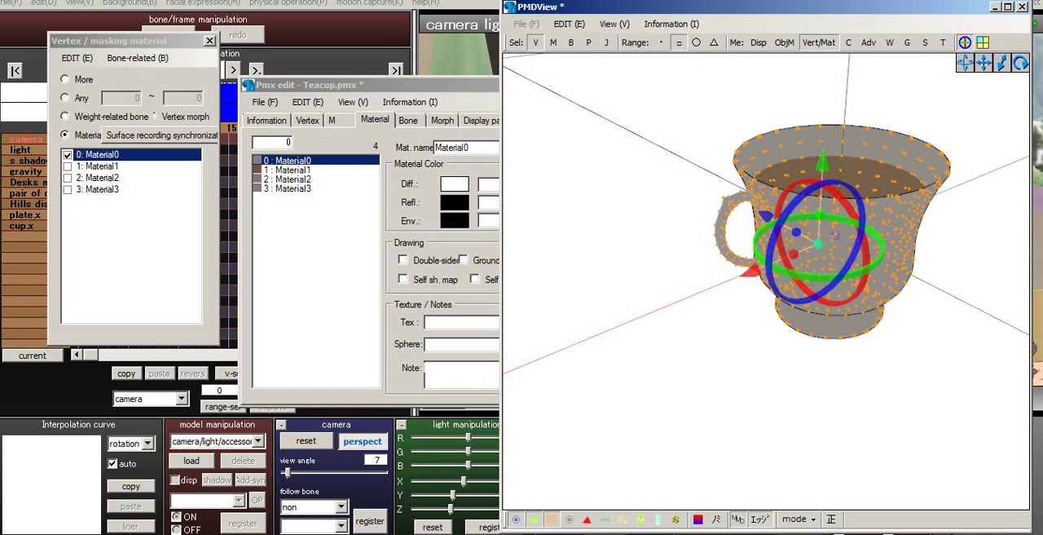
- Save the edited teacup as Teacup.pmx in the HLG Props Tea folder, replacing the existing file
key("alt+Tab")
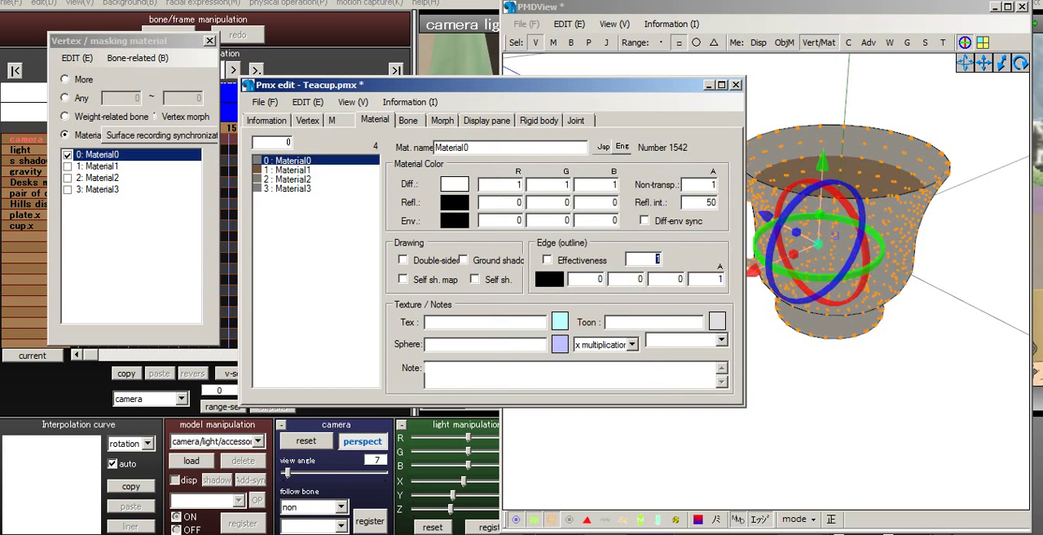
left_click(265, 102)
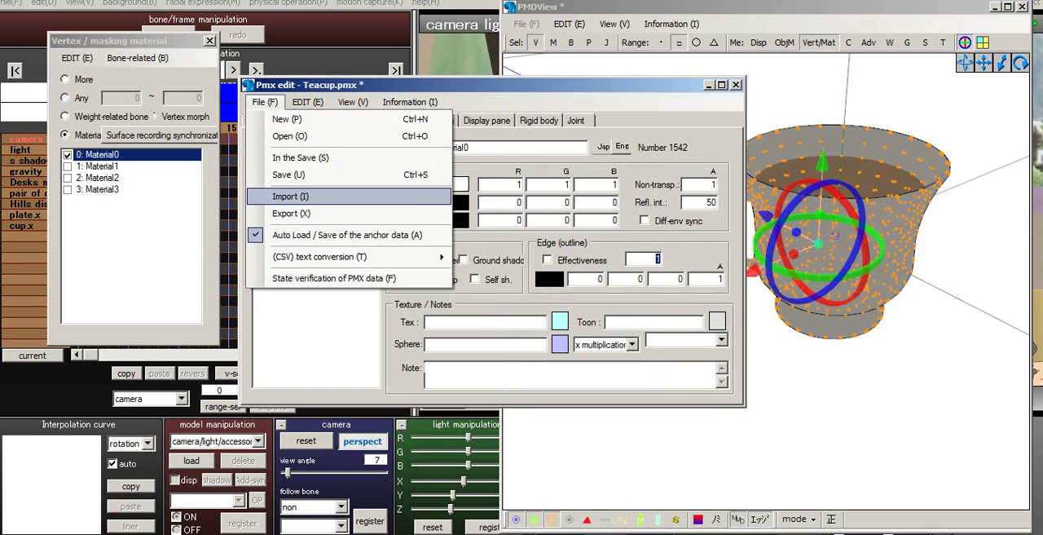
left_click(301, 158)
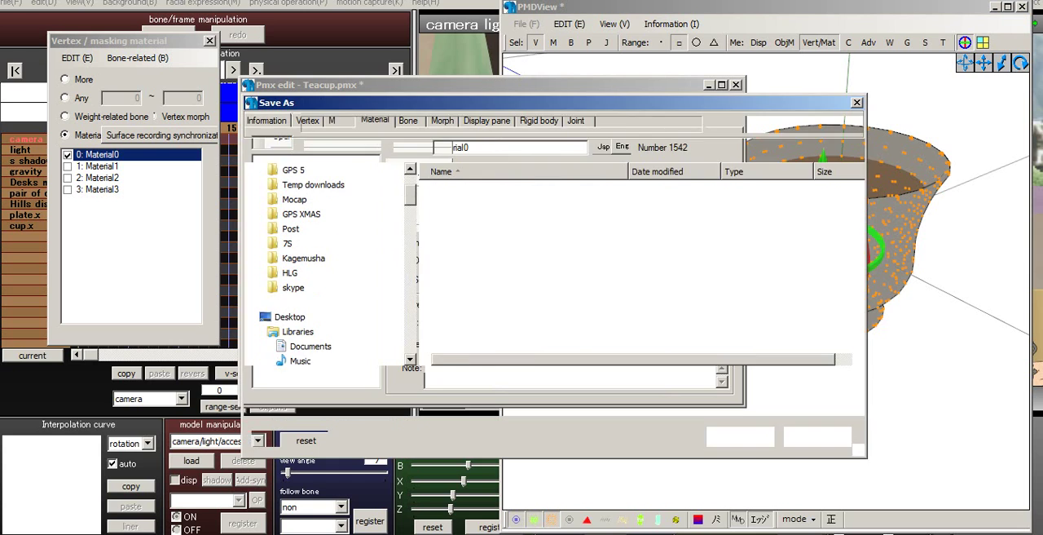
key("Return")
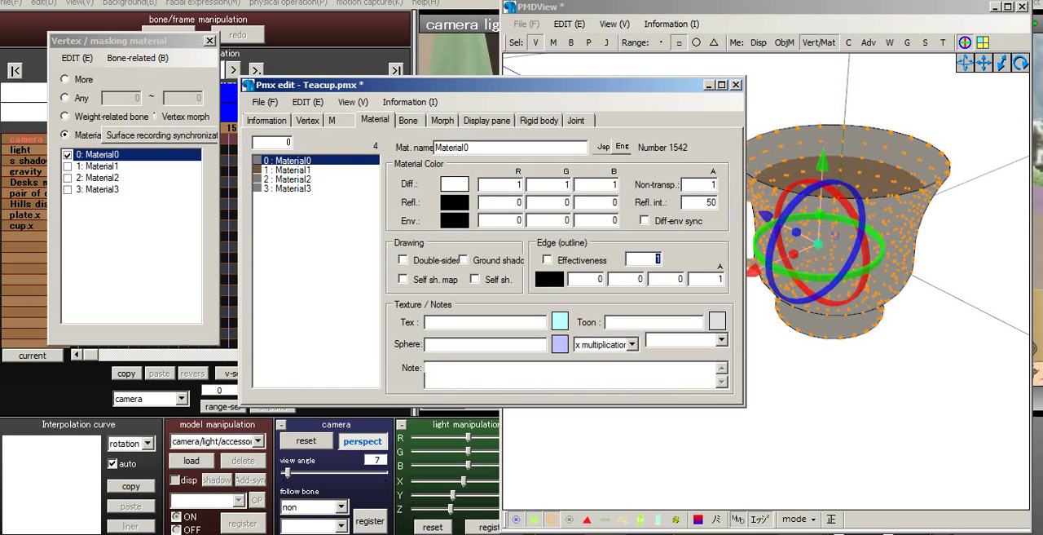
left_click(265, 102)
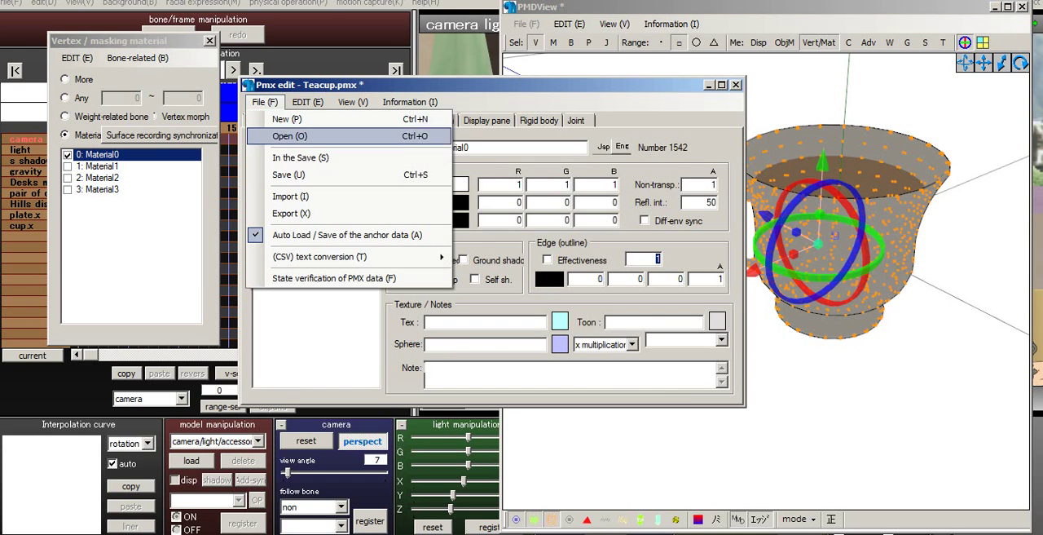
left_click(301, 157)
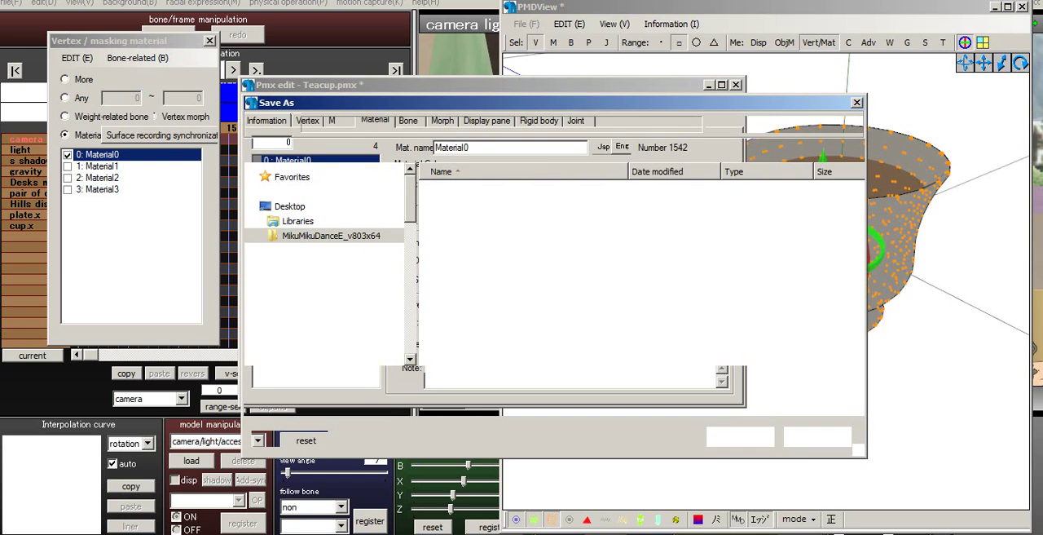
key("Return")
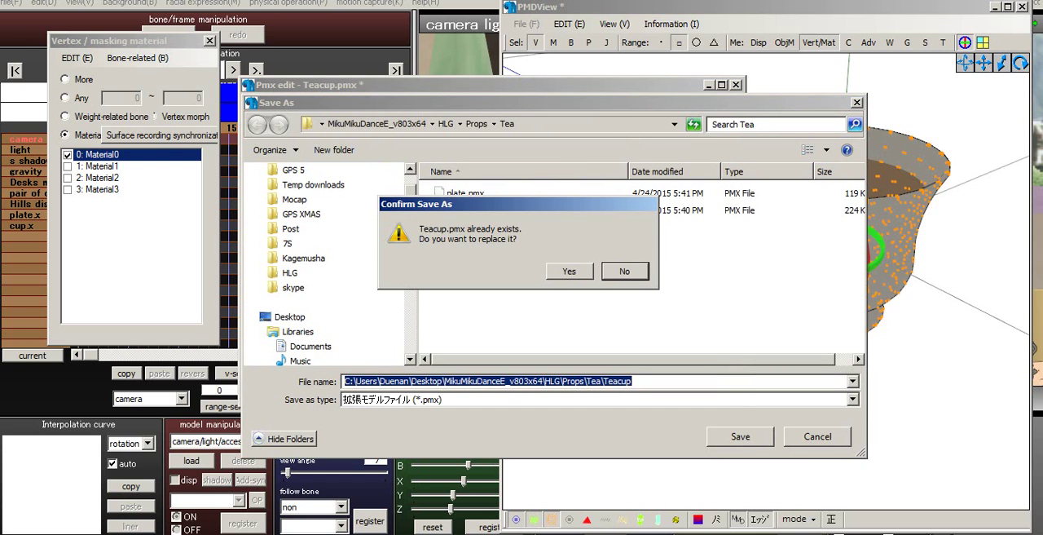
key("Return")
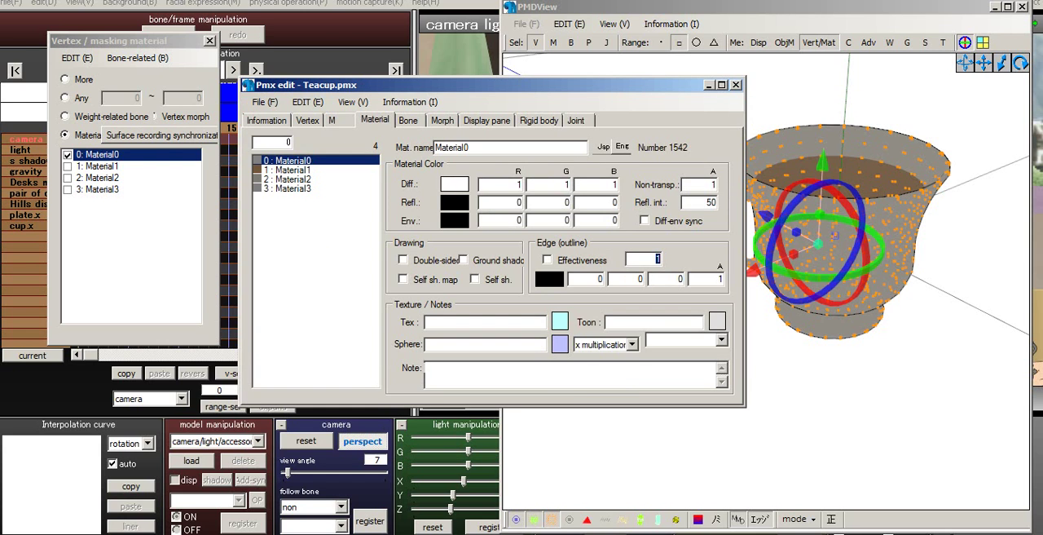
- Switch to MikuMikuDance and check the list of models loaded in the scene
key("alt+Tab")
left_click(258, 441)
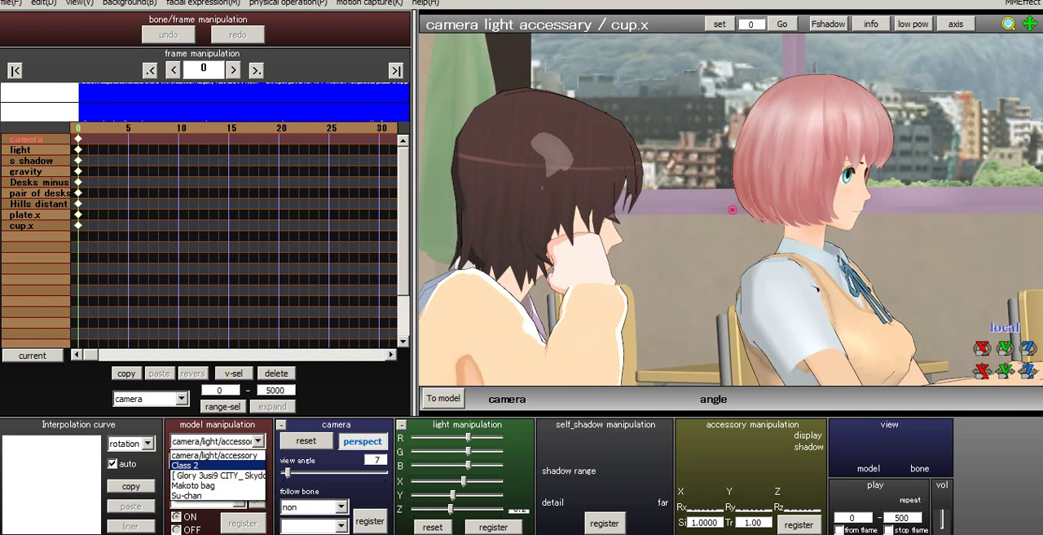
left_click(216, 465)
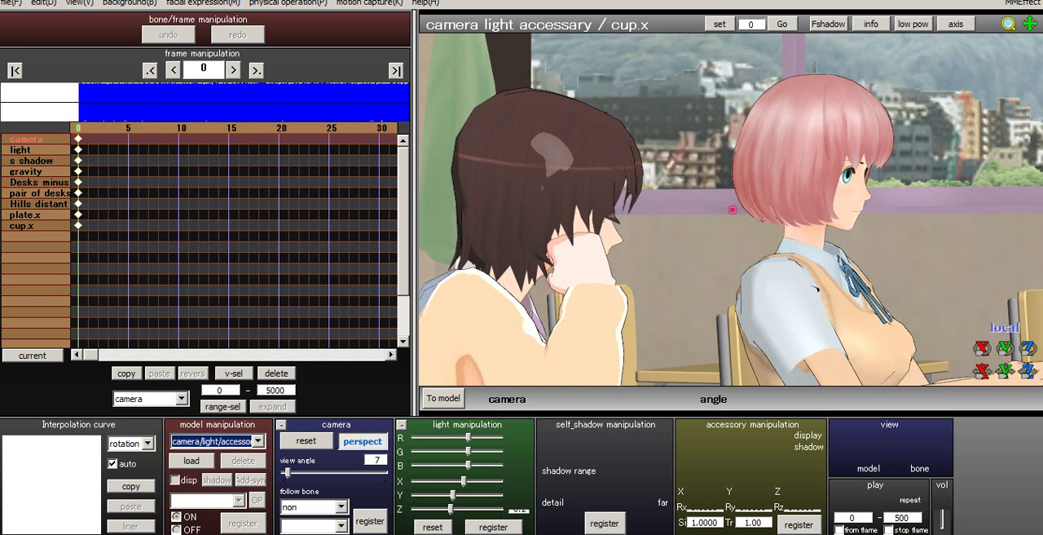
left_click(259, 440)
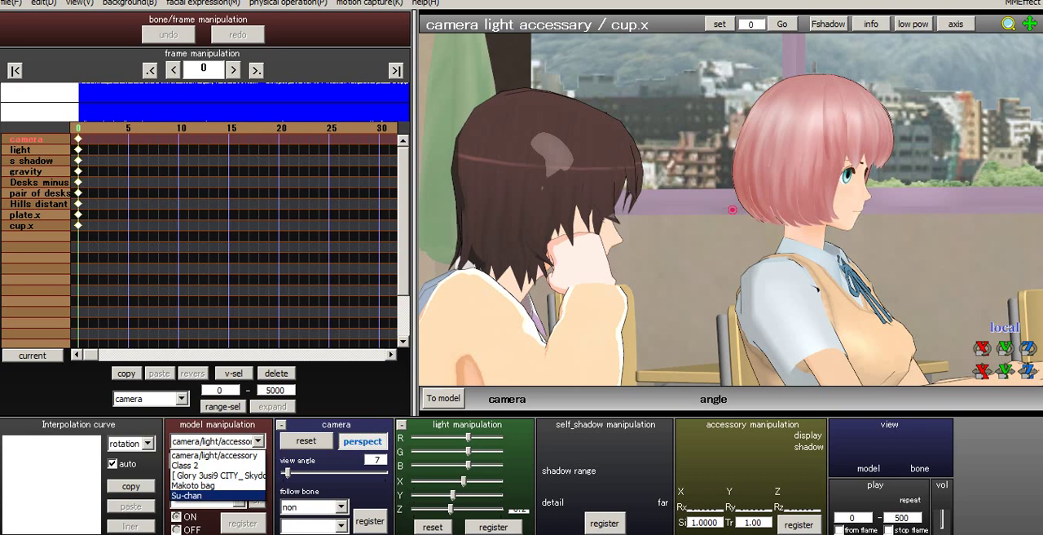
key("Escape")
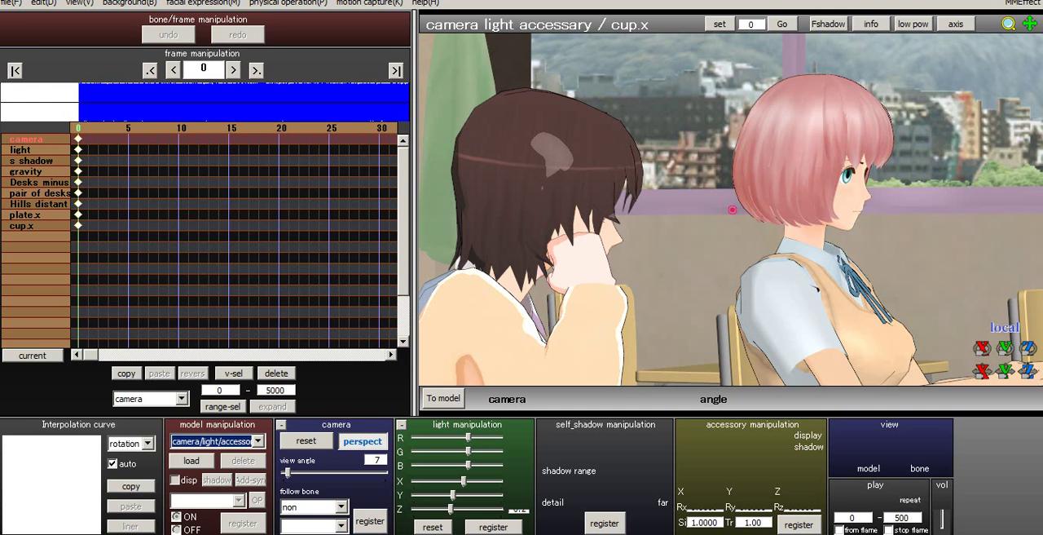
- Load Teacup.pmx from the Tea folder under HLG Props into the scene and accept its model information
left_click(191, 460)
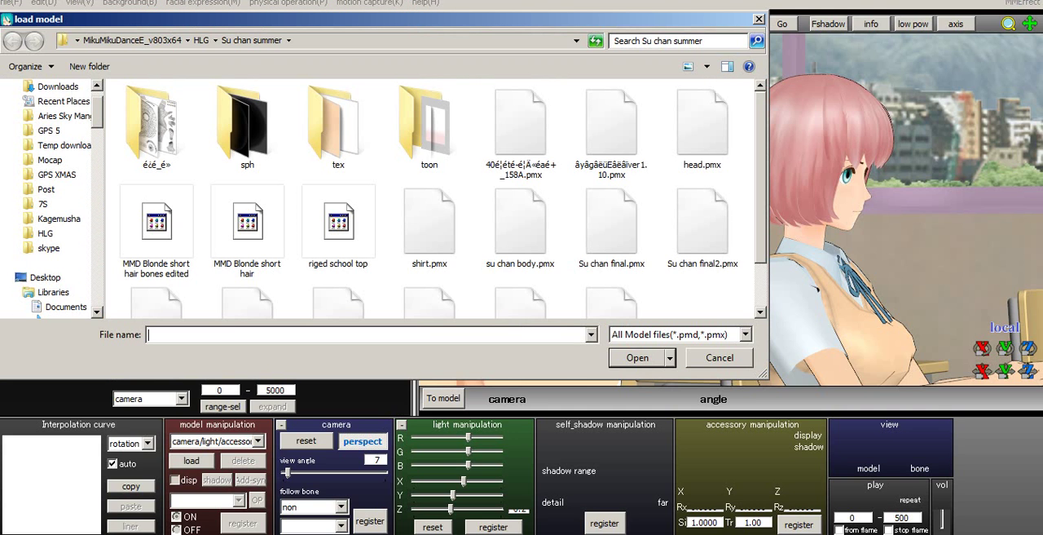
left_click(201, 40)
left_click(213, 225)
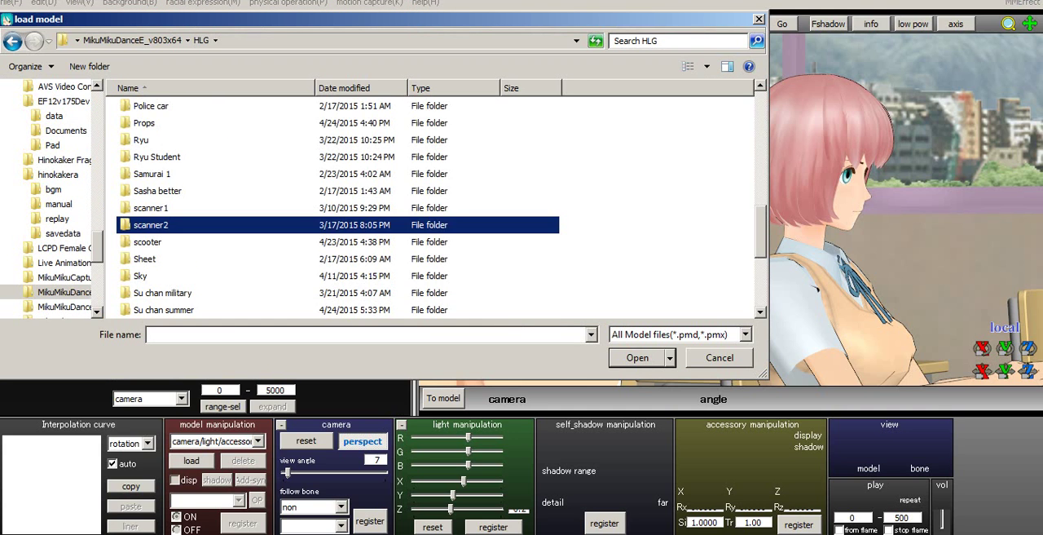
scroll(213, 225, "down", 1)
scroll(326, 212, "up", 2)
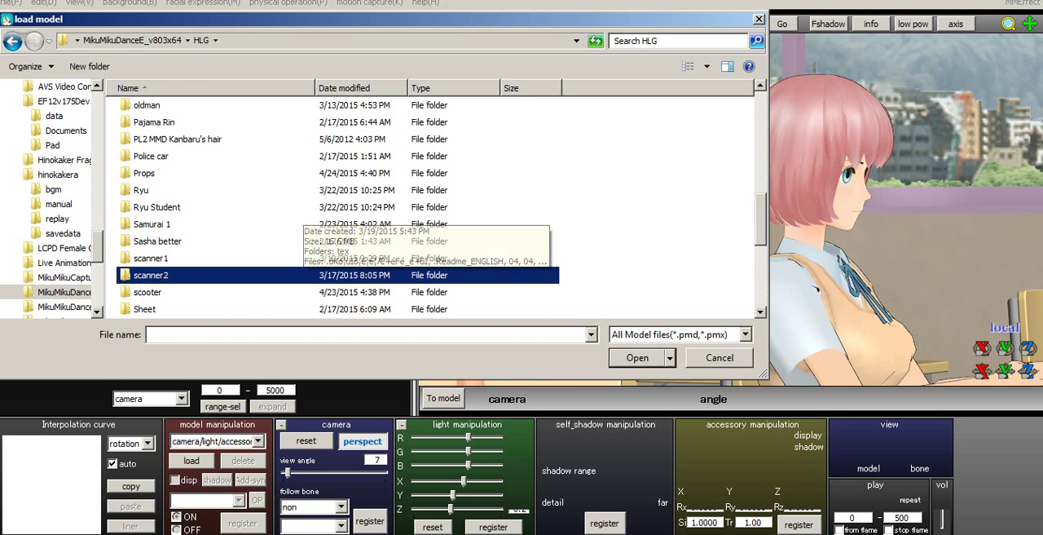
double_click(150, 173)
scroll(440, 212, "down", 3)
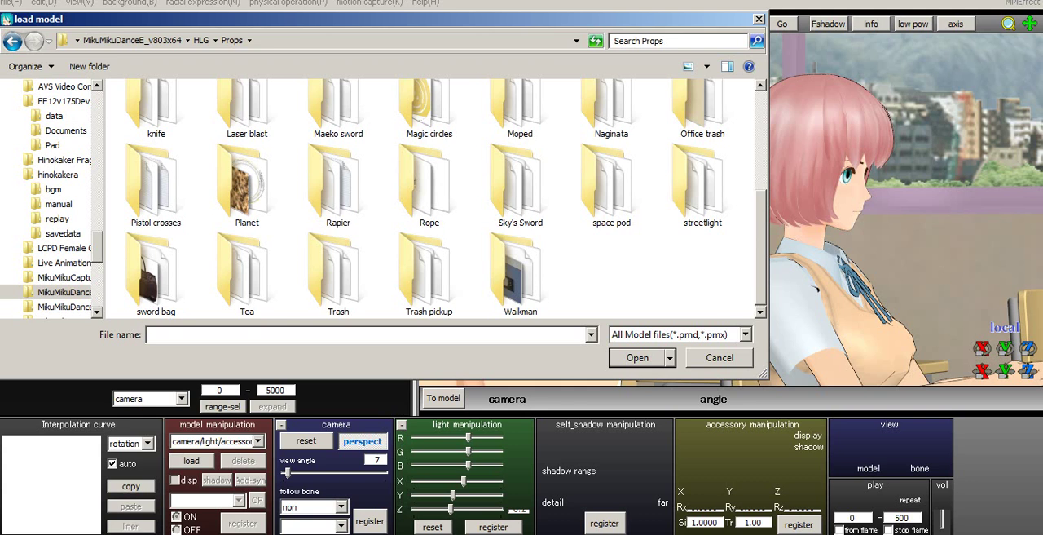
double_click(247, 273)
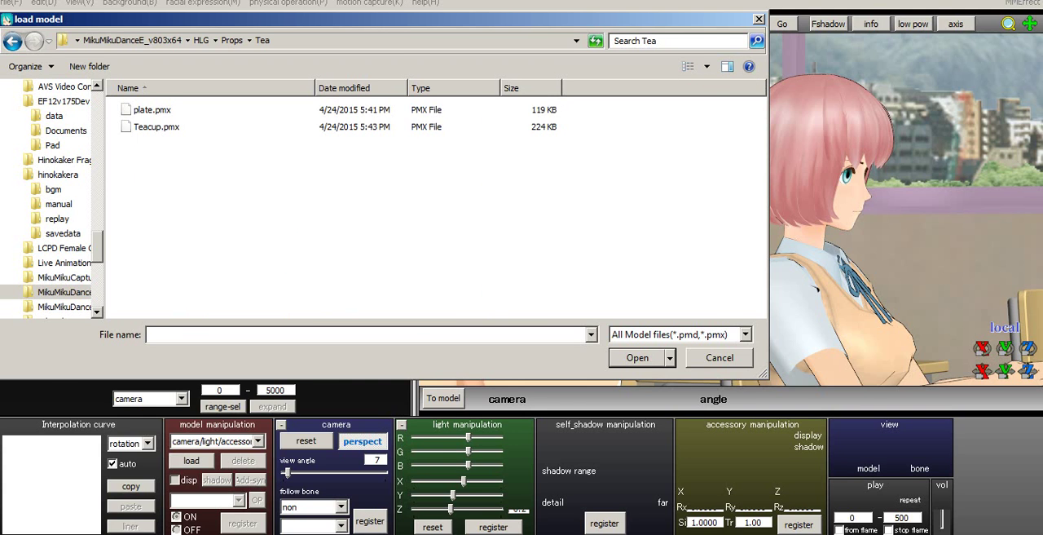
left_click(157, 127)
key("Return")
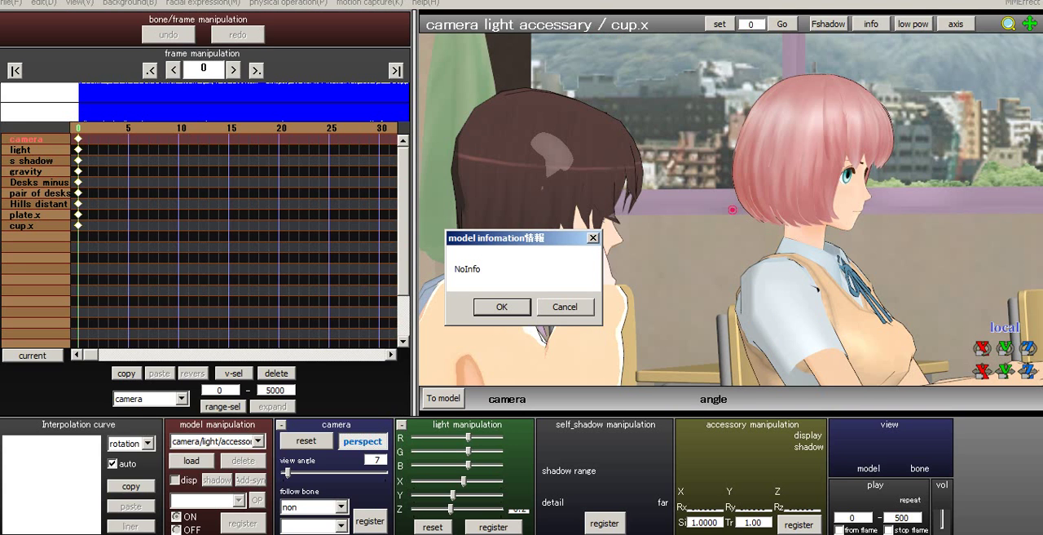
key("Return")
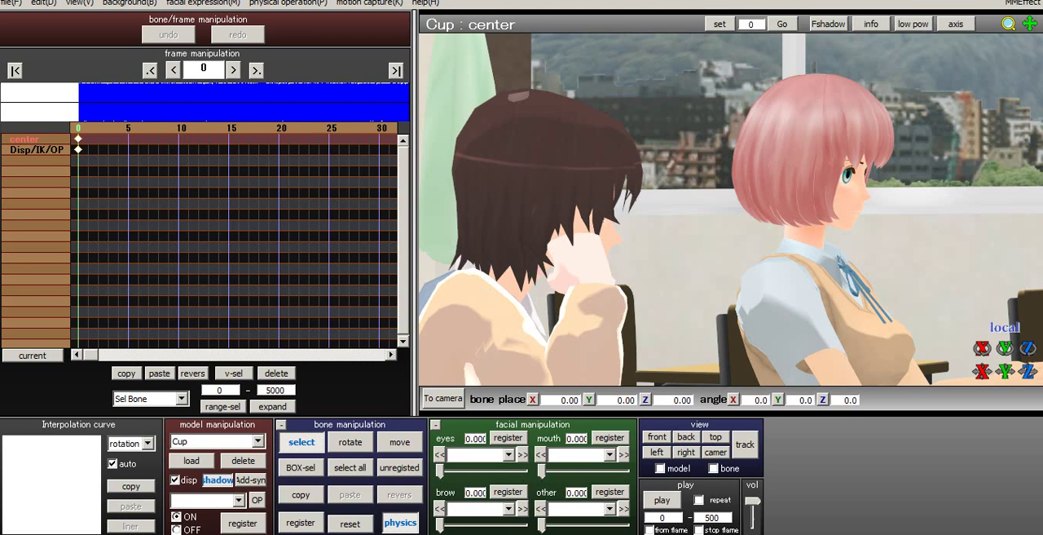
- Register Su-chan's R hand bone as the outside parent of the Cup's center bone
left_click(256, 500)
left_click(462, 228)
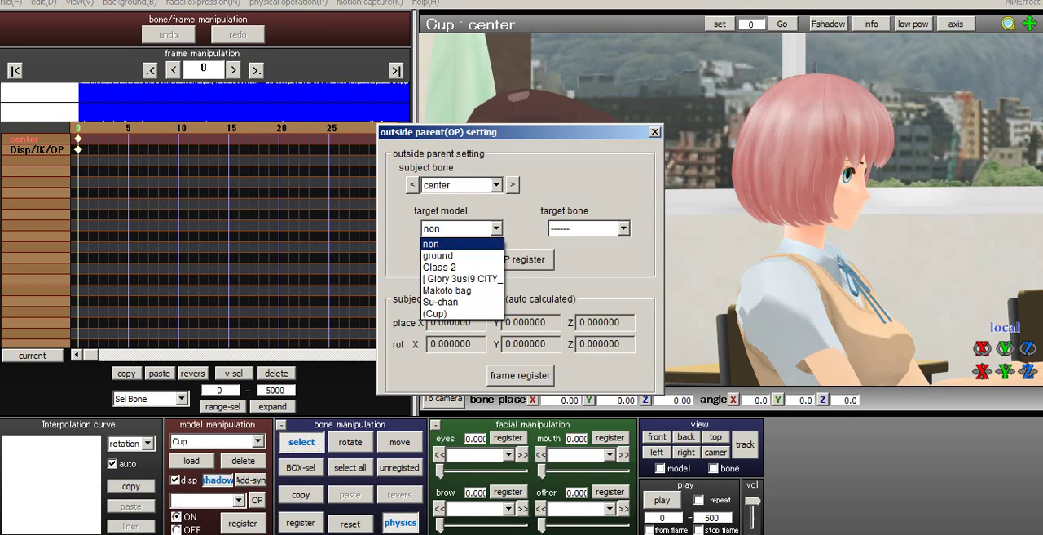
left_click(462, 301)
left_click(588, 228)
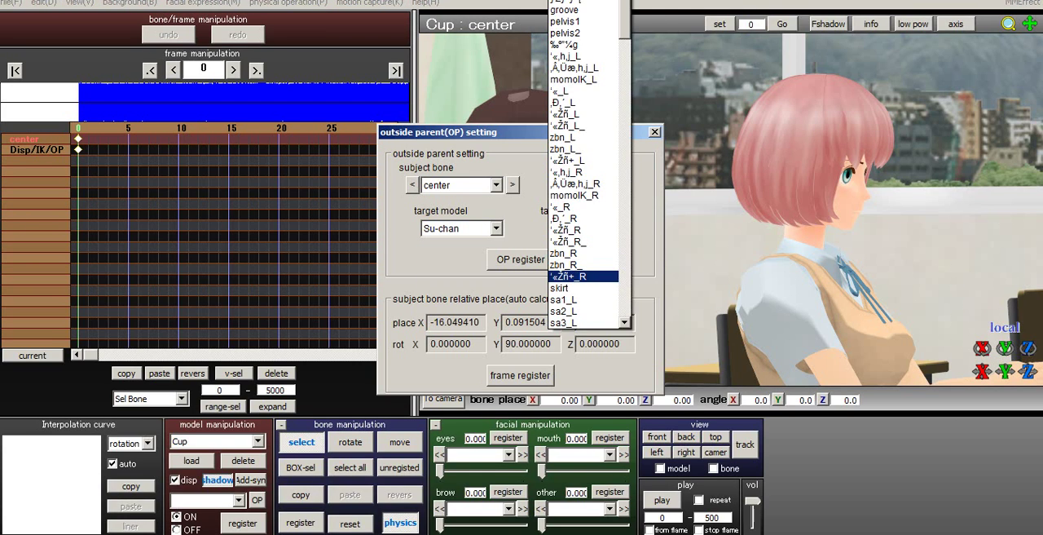
left_click_drag(625, 20, 625, 95)
scroll(582, 219, "down", 9)
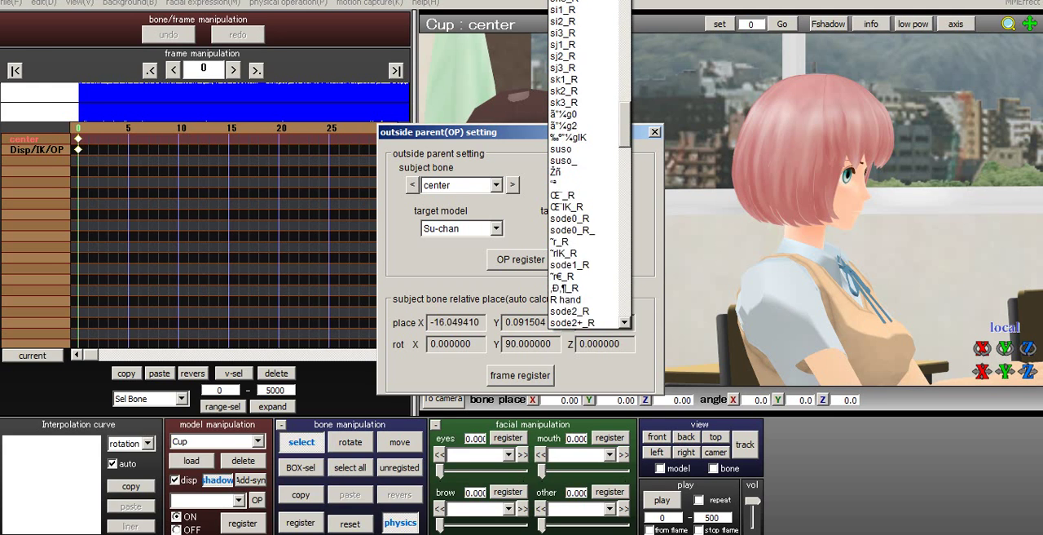
left_click(583, 219)
left_click(520, 259)
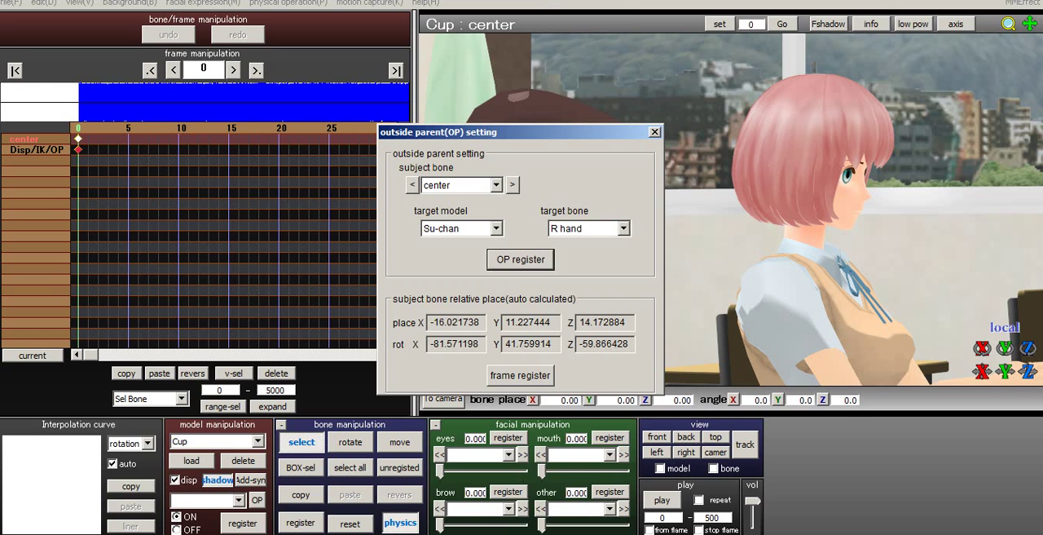
left_click(654, 132)
- Make the view follow the Cup model and bring the cup at Su-chan's right hand into close view
right_click_drag(731, 210, 619, 210)
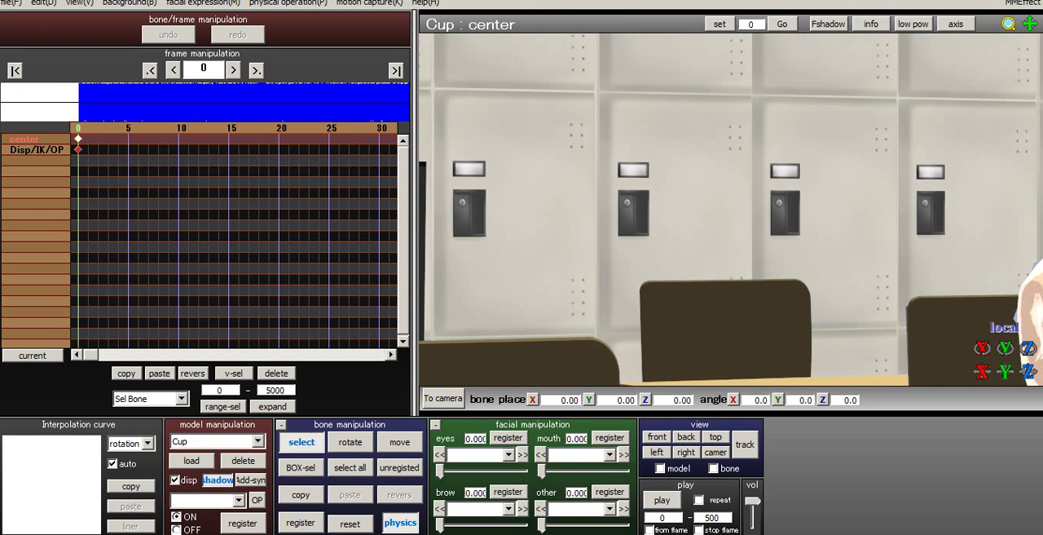
middle_click_drag(856, 229, 595, 194)
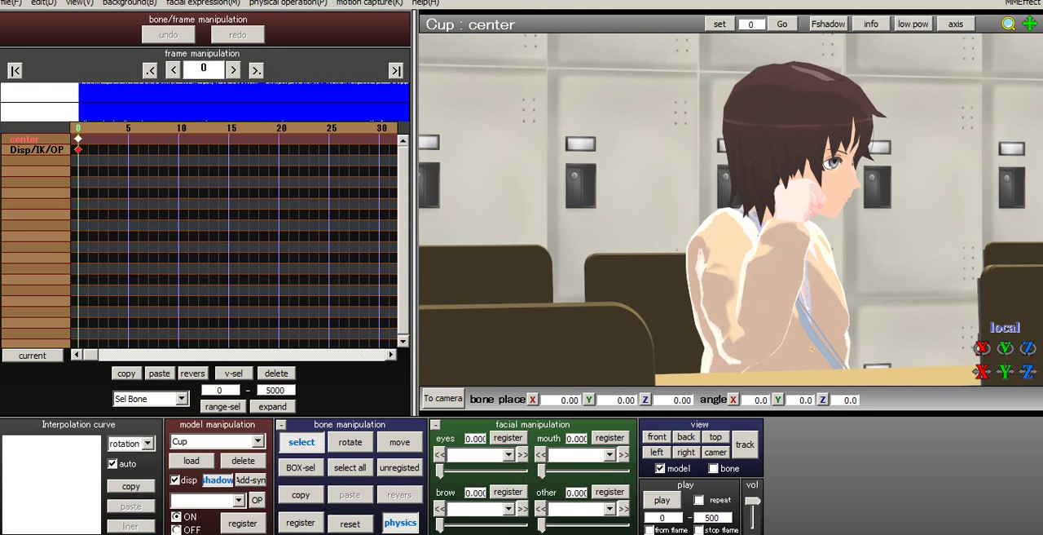
left_click(657, 437)
middle_click_drag(750, 310, 652, 147)
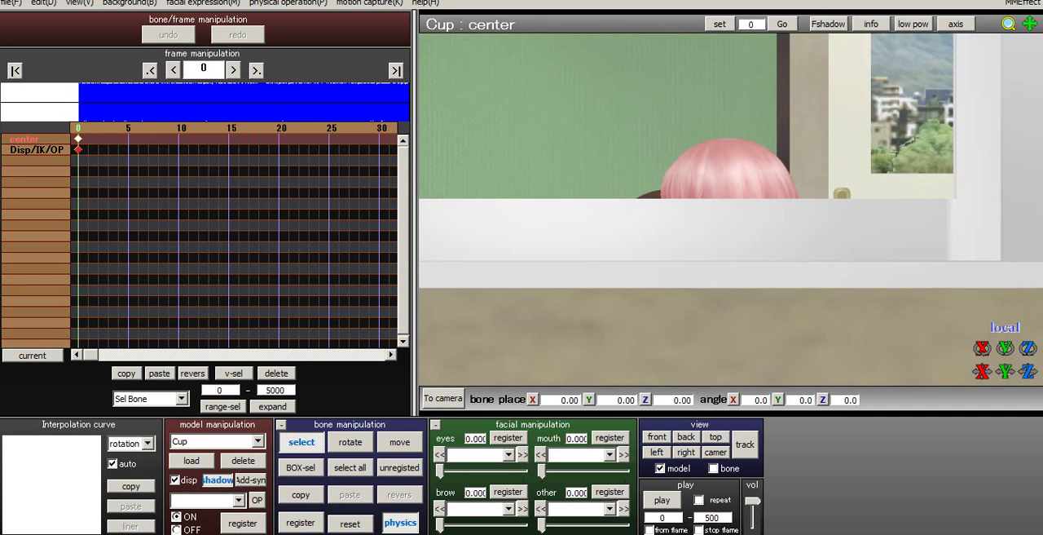
right_click_drag(619, 196, 946, 228)
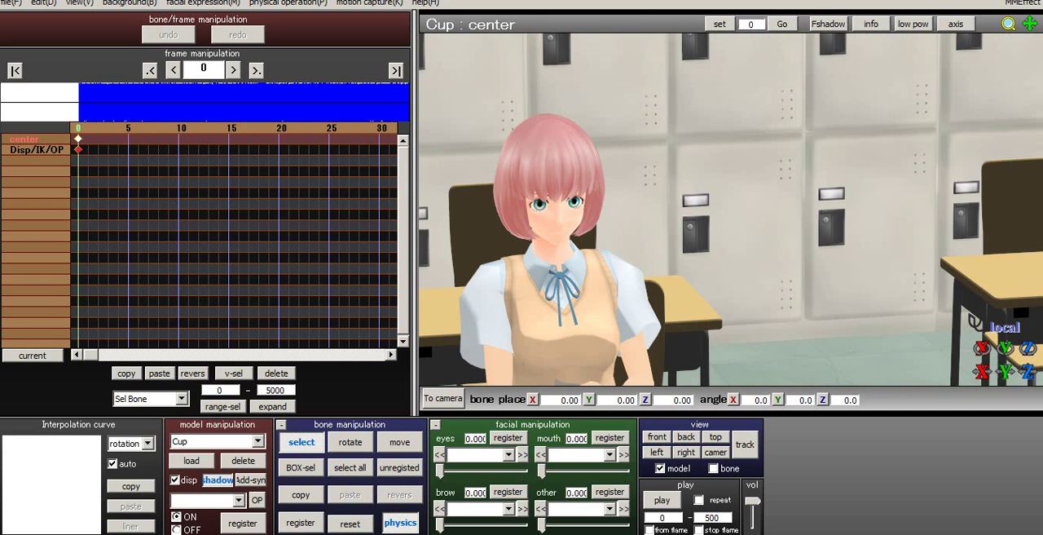
middle_click_drag(766, 350, 733, 73)
right_click_drag(733, 212, 635, 180)
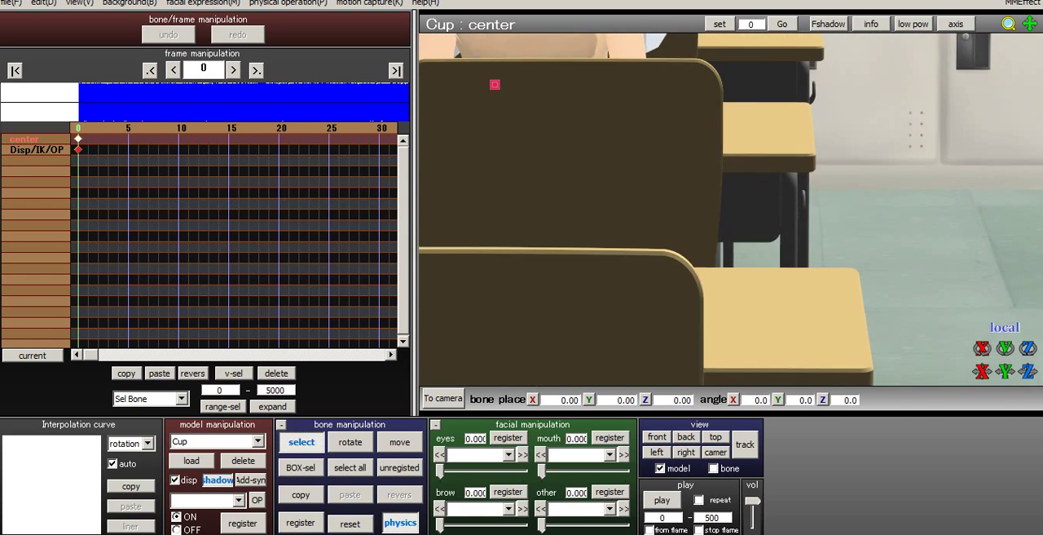
scroll(731, 210, "up", 5)
right_click_drag(700, 204, 782, 224)
middle_click_drag(692, 122, 733, 350)
scroll(731, 209, "down", 3)
middle_click_drag(731, 282, 731, 138)
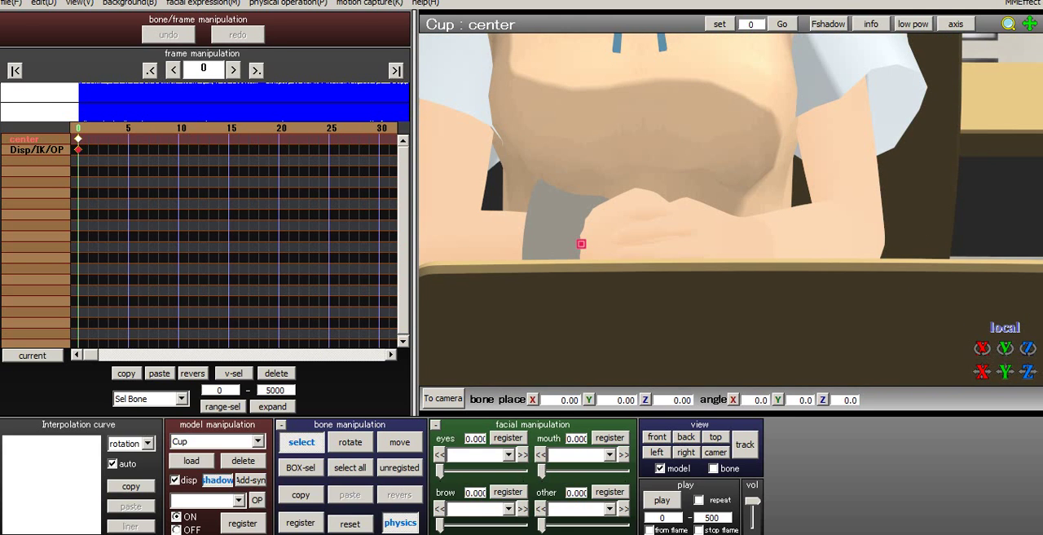
- Rotate the Cup's center bone to about -75.9, 51.4, -62.7 and move it to about -1.06, -0.85, 0.01 at Su-chan's fingers
left_click(351, 441)
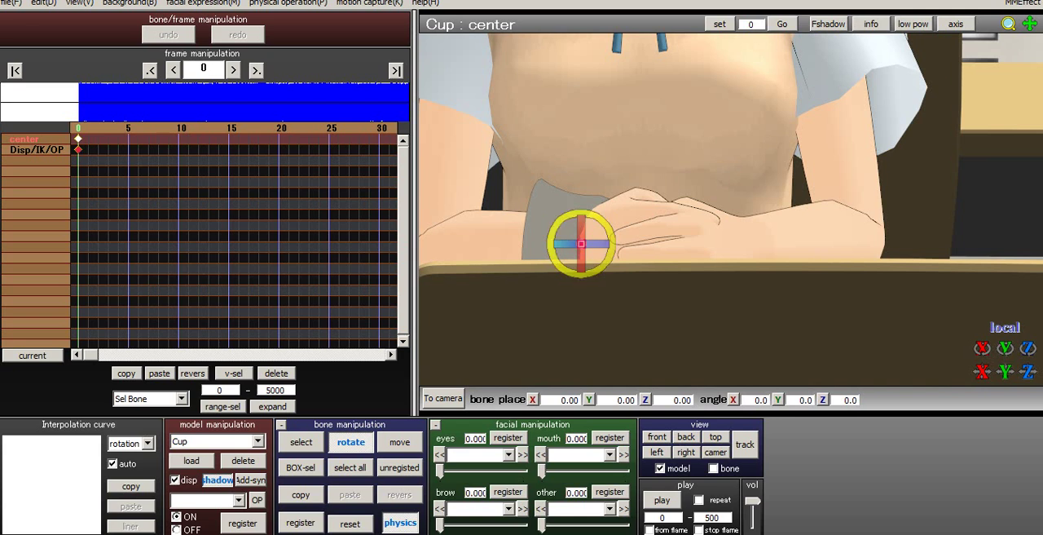
left_click_drag(553, 257, 555, 231)
right_click_drag(562, 236, 721, 259)
left_click_drag(554, 259, 763, 191)
left_click(555, 235)
left_click(400, 442)
left_click_drag(581, 241, 581, 243)
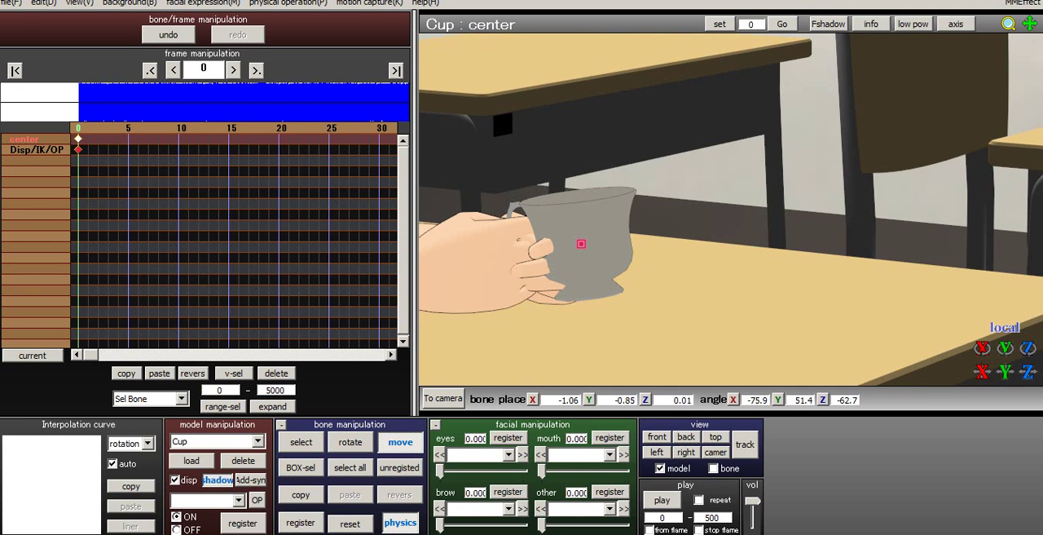
- Move the cup so its handle sits closer to the fingers, at about X -1.26, Y -0.82, Z 0.08
right_click_drag(581, 201, 445, 183)
scroll(445, 183, "up", 5)
right_click_drag(701, 204, 586, 205)
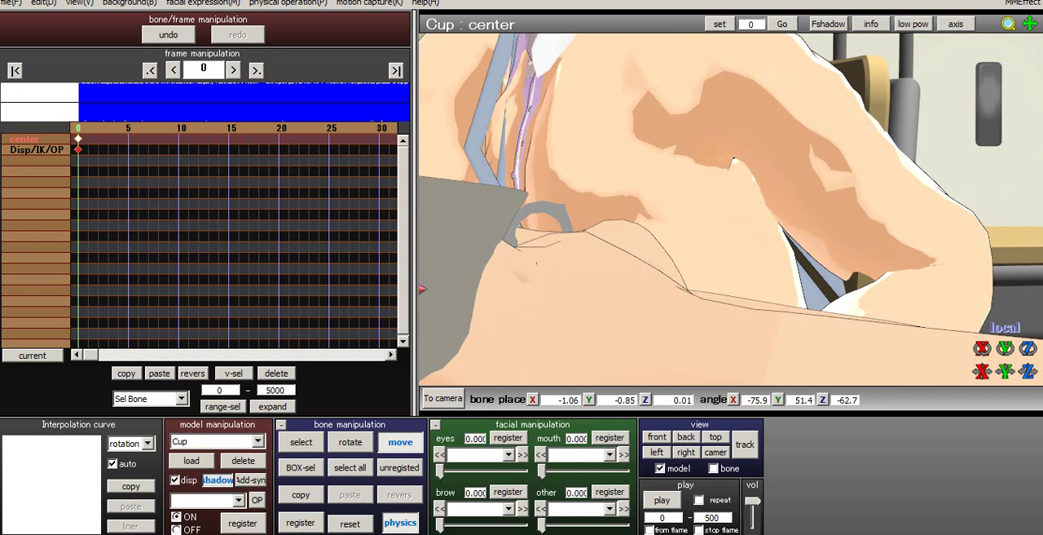
scroll(731, 209, "down", 4)
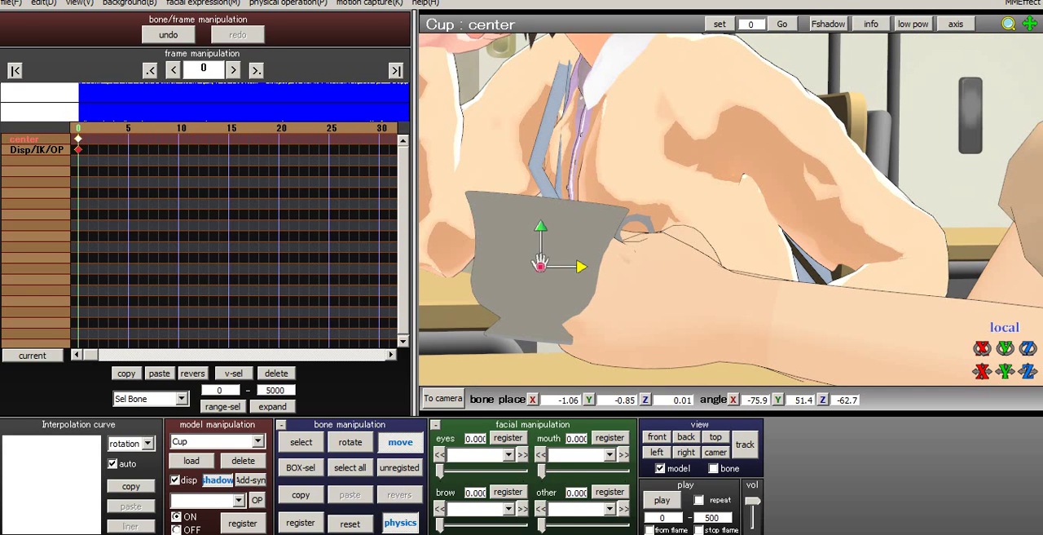
left_click_drag(581, 267, 540, 262)
- Rotate the cup more upright in the hand, to angles of about X -75.2, Y 44.7, Z -61.0
left_click(351, 442)
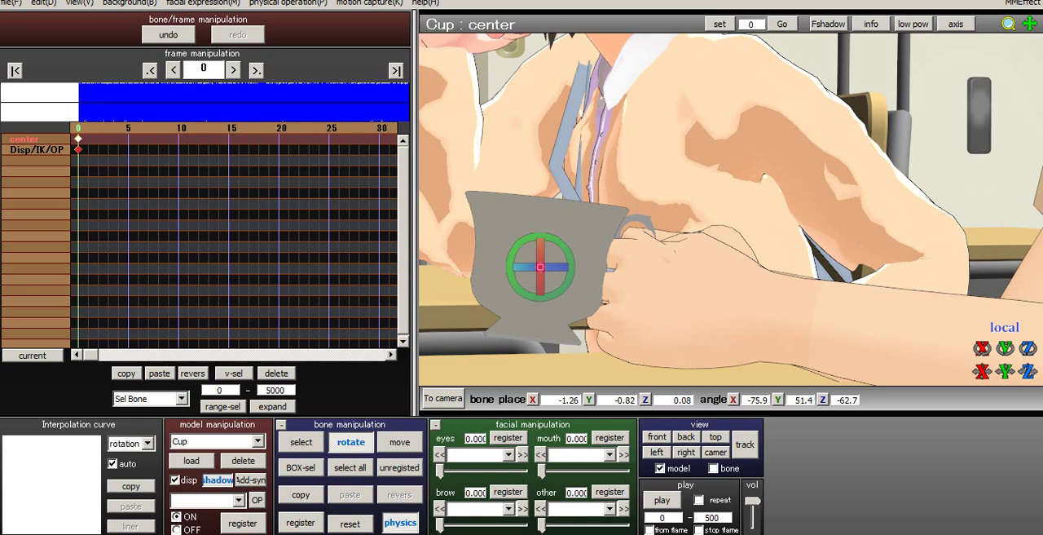
mouse_move(510, 279)
left_mouse_down()
mouse_move(510, 304)
mouse_move(510, 267)
left_mouse_up()
right_click_drag(635, 253, 684, 243)
- Shift the cup to about X -1.23, Y -0.82, Z 0.16 and register its center bone at frame 0
scroll(731, 209, "up", 3)
scroll(731, 210, "up", 3)
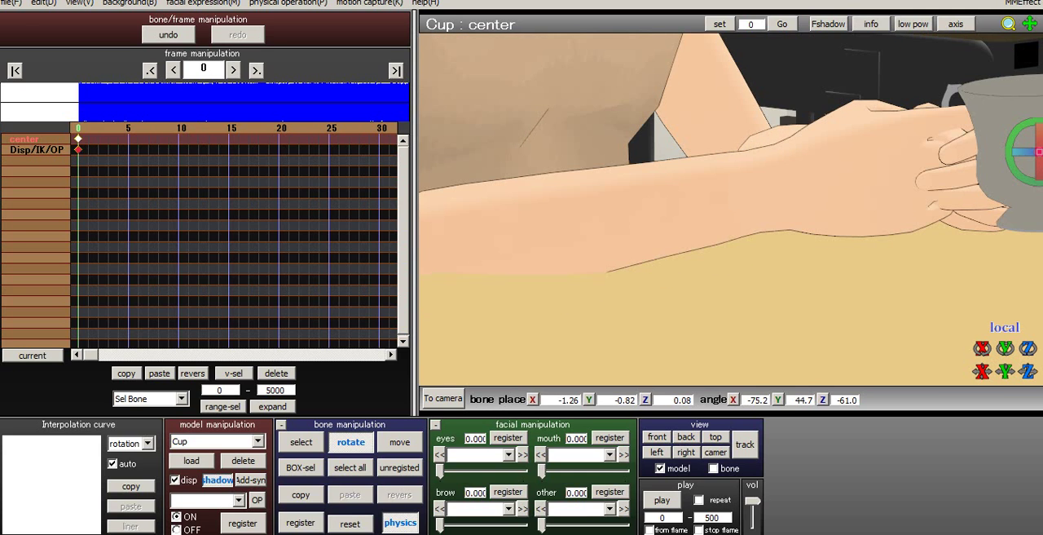
middle_click_drag(731, 209, 529, 238)
scroll(731, 209, "up", 4)
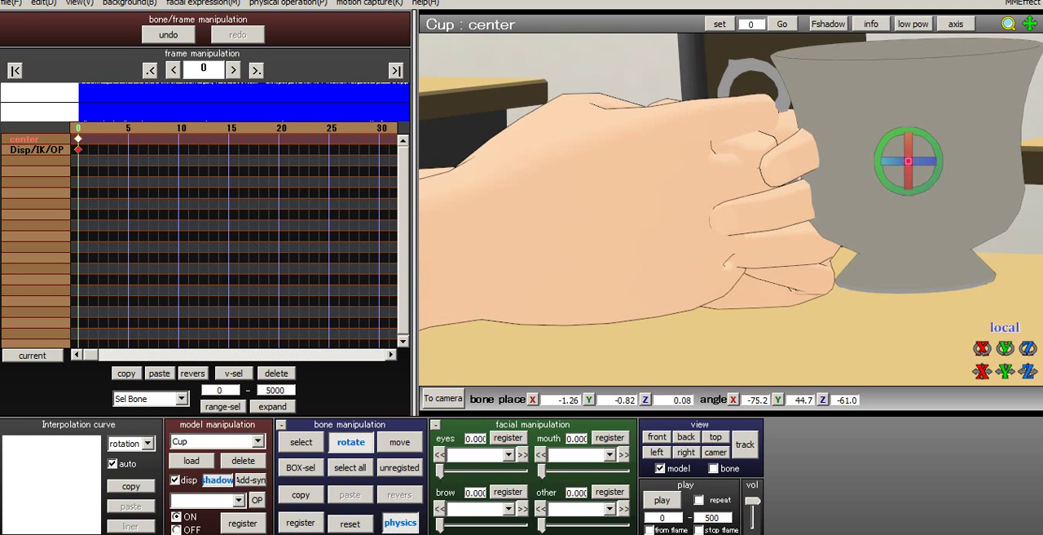
key("v")
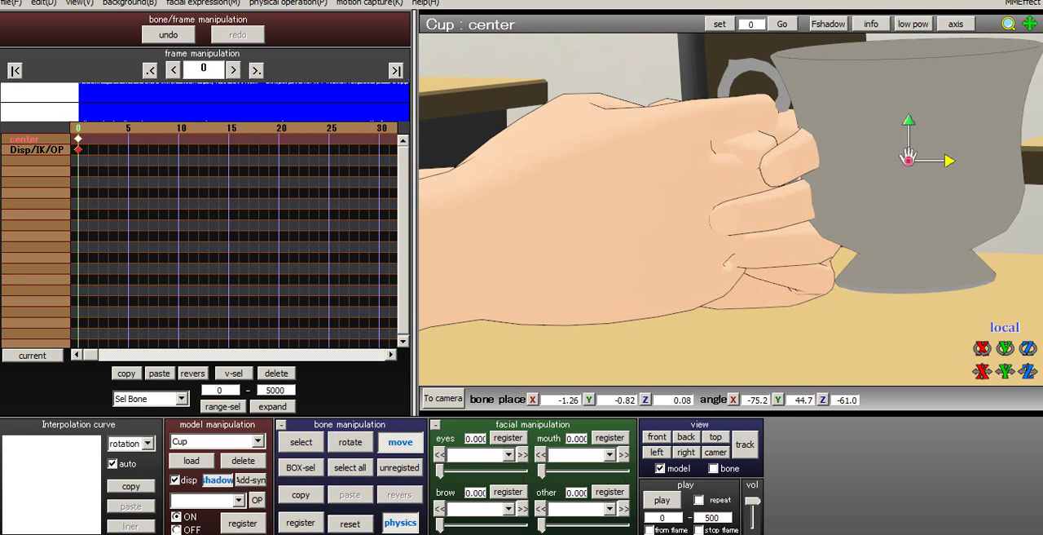
left_click_drag(909, 121, 908, 156)
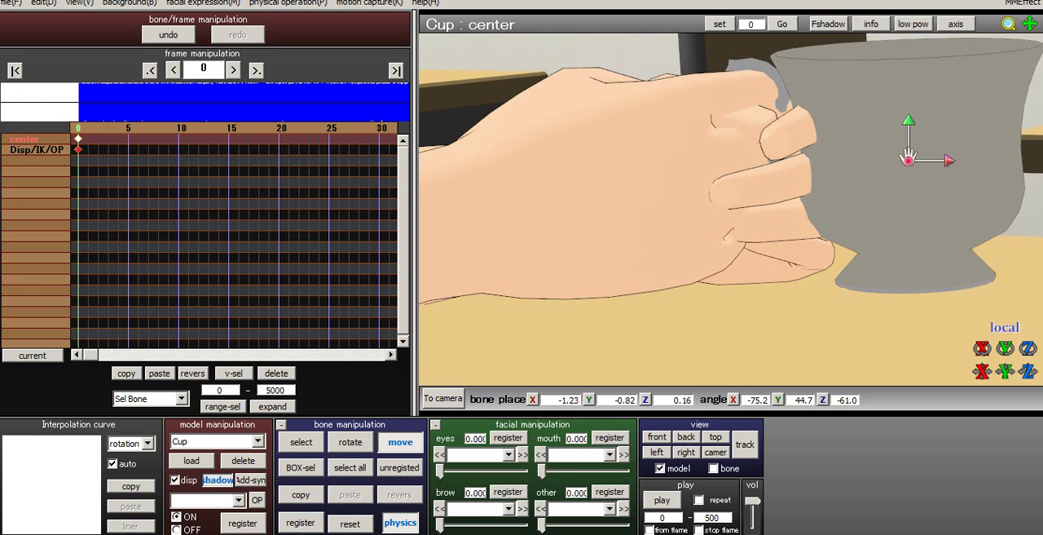
key("c")
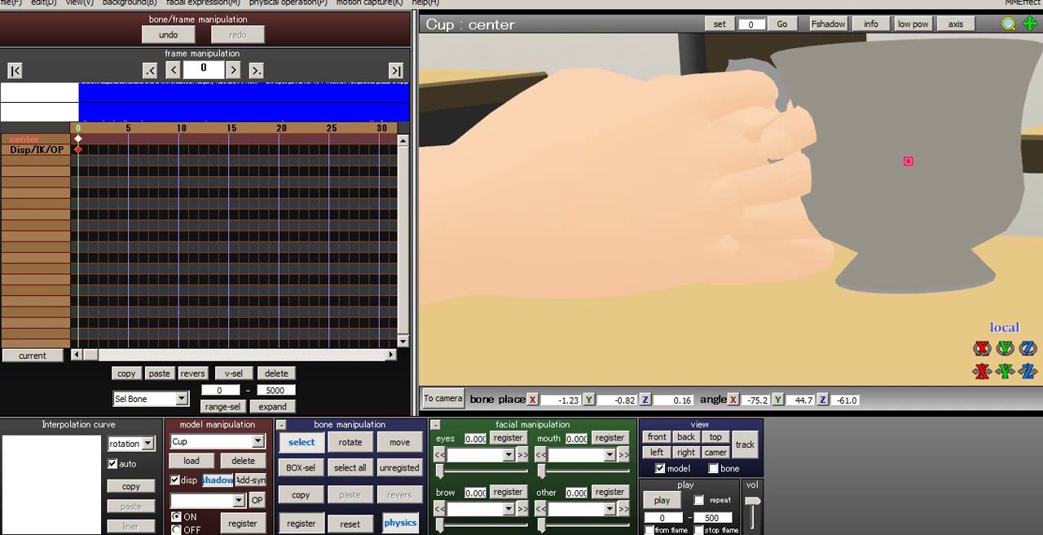
key("Return")
- Toggle the option that plays the WAV file along with frame changes
scroll(731, 210, "down", 6)
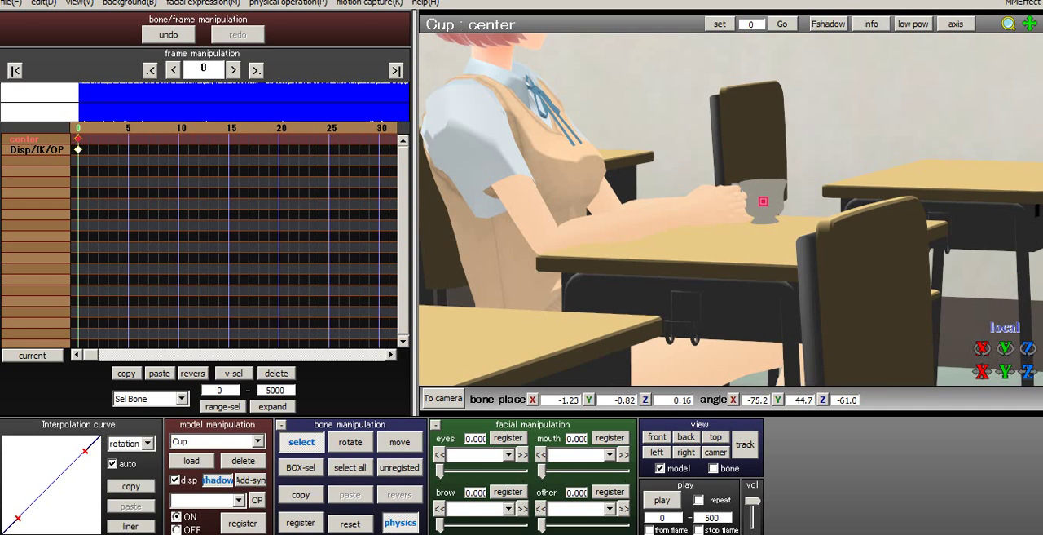
right_click_drag(763, 209, 652, 209)
right_click_drag(721, 249, 598, 268)
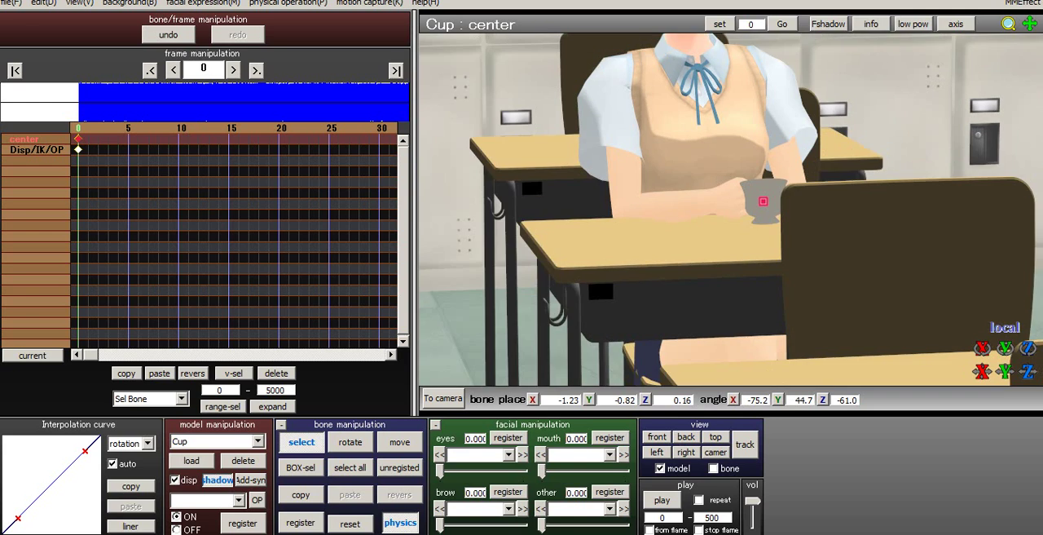
scroll(598, 268, "up", 4)
left_click(11, 3)
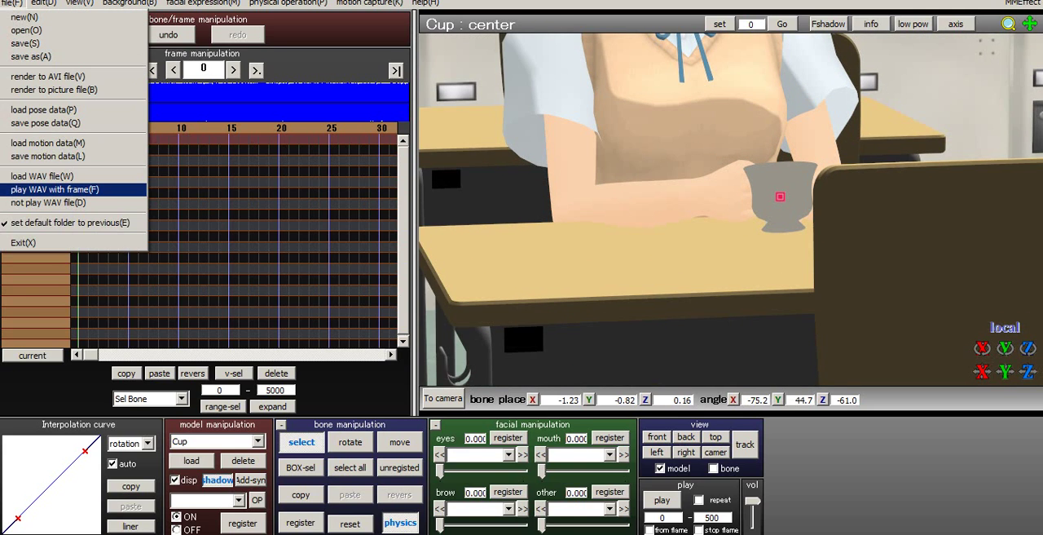
left_click(69, 190)
middle_click_drag(731, 209, 735, 248)
scroll(734, 248, "down", 3)
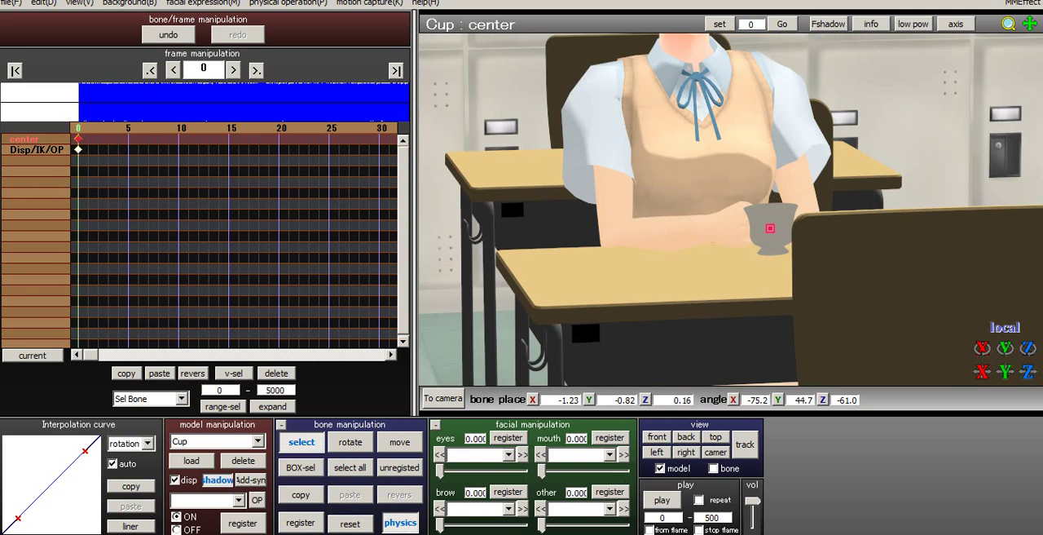
- Advance through the first frames to frame 19 to check the cup in the hand, and return to frame 0
right_click_drag(734, 248, 687, 235)
key("Right")
key("Right")
key("Right")
key("Right")
key("Right")
key("Right")
key("Right")
key("Right")
key("Right")
key("Right")
key("Right")
key("Right")
key("Right")
key("Right")
key("Right")
key("Right")
key("Right")
key("Right")
key("Right")
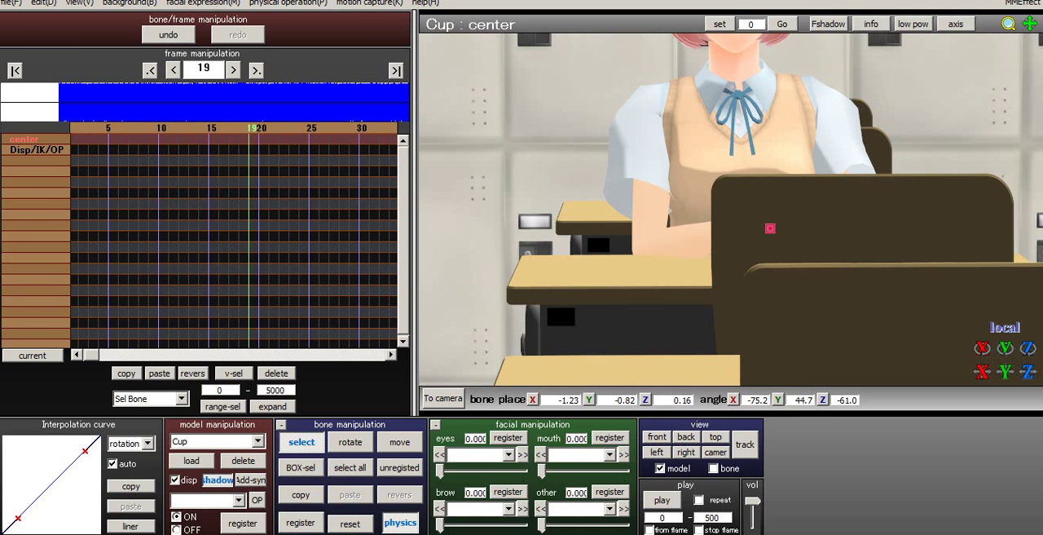
key("Home")
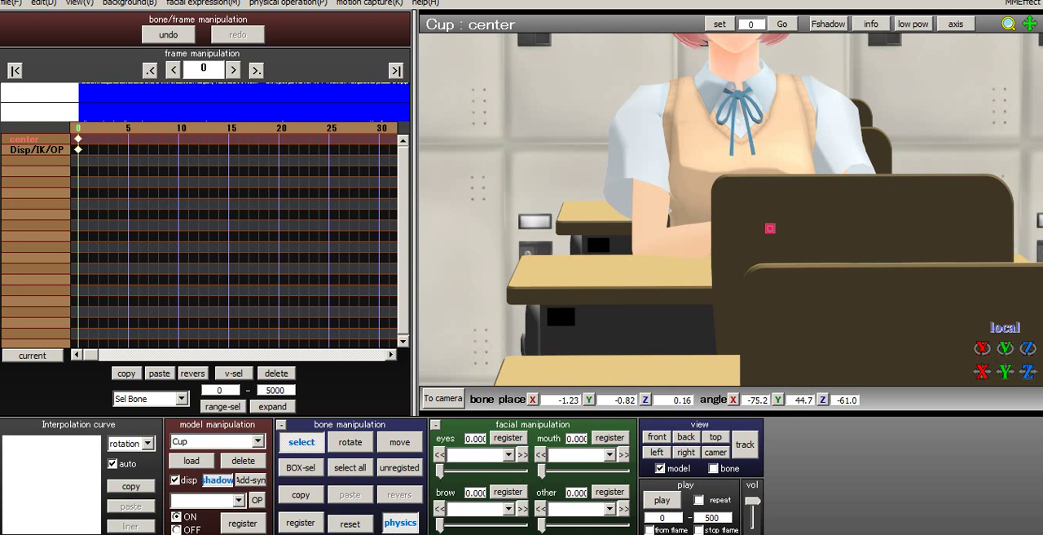
- Switch to camera mode, set the view angle to 15 and reframe the seated dark-haired character at distance 15
left_click(443, 398)
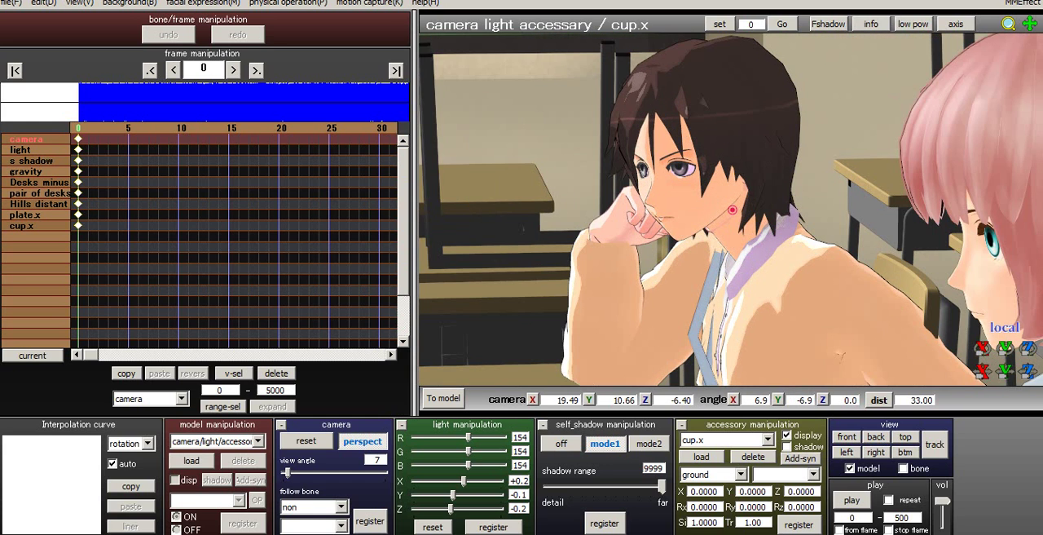
middle_click_drag(709, 314, 756, 106)
scroll(732, 209, "up", 6)
mouse_move(732, 209)
right_mouse_down()
mouse_move(738, 203)
mouse_move(736, 216)
right_mouse_up()
middle_click_drag(692, 122, 795, 356)
scroll(732, 209, "down", 2)
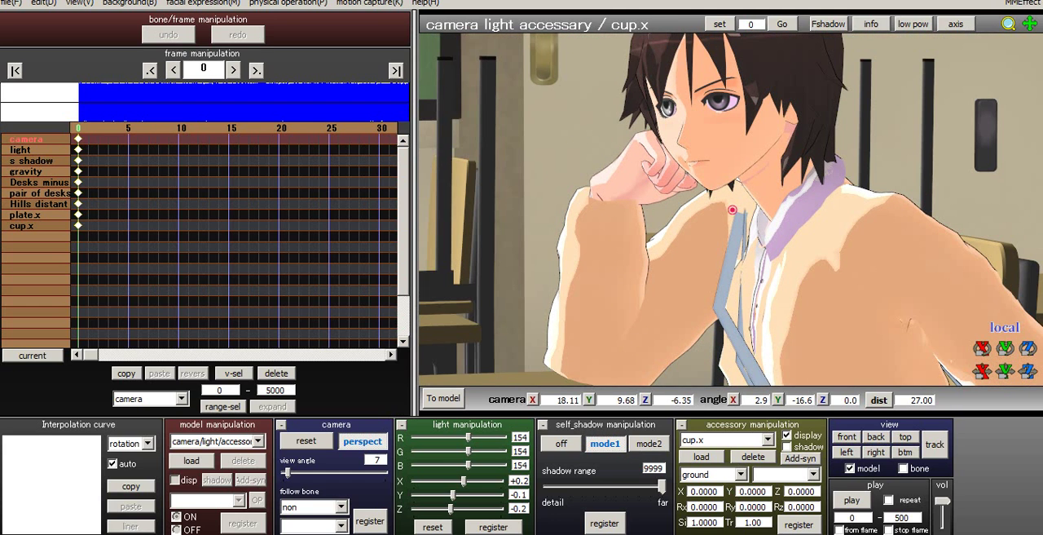
left_click_drag(287, 472, 294, 472)
scroll(732, 209, "up", 4)
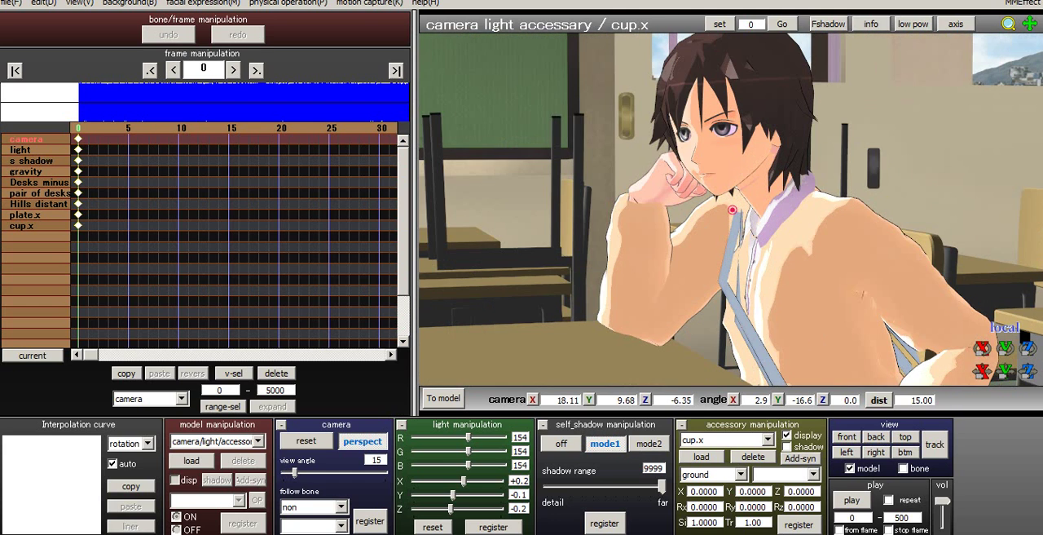
right_click_drag(732, 210, 729, 202)
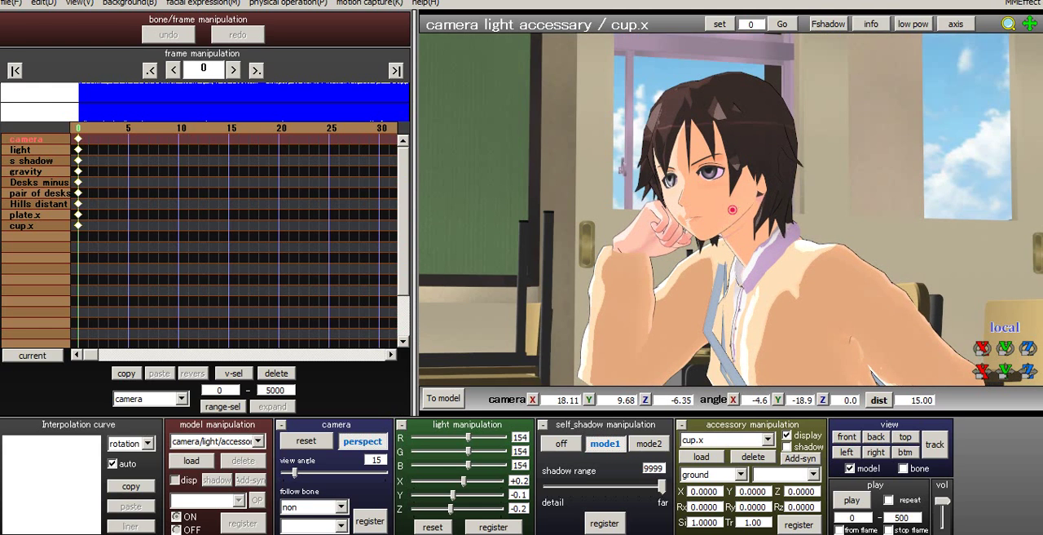
middle_click_drag(732, 210, 711, 122)
- Make the camera follow the Null_00 bone of Makoto bag and set it to about 0.62, 6.00, 24.00 with angles 16.6, 24.1
left_click(342, 507)
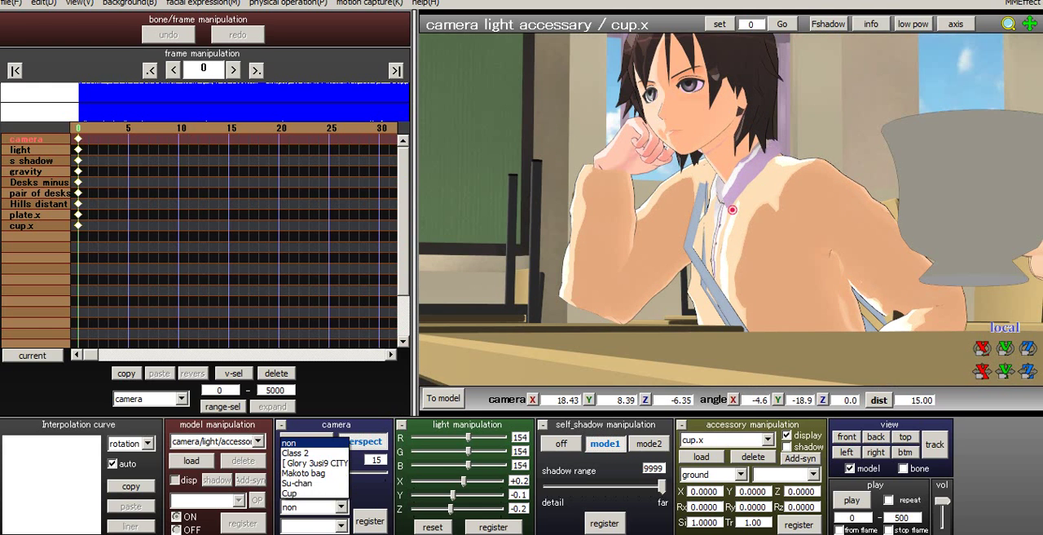
left_click(304, 473)
scroll(732, 209, "down", 4)
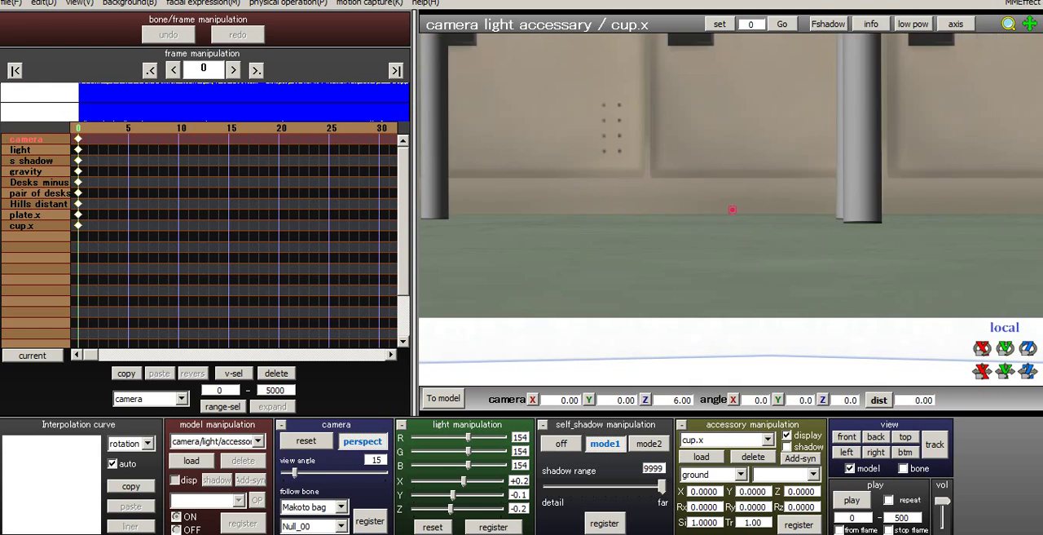
middle_click_drag(732, 209, 702, 351)
scroll(730, 229, "down", 2)
middle_click_drag(732, 209, 727, 310)
right_click_drag(727, 209, 815, 271)
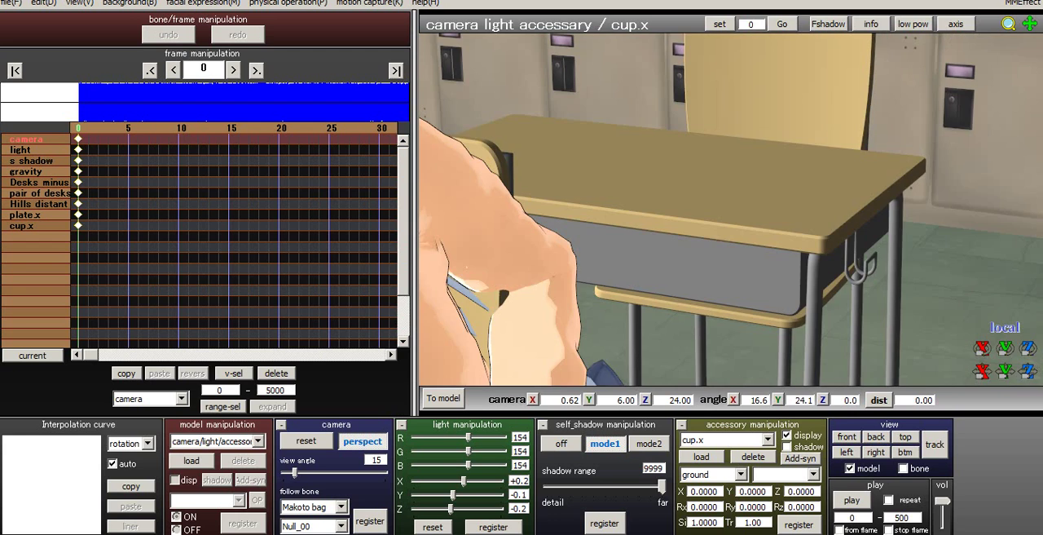
- Orbit the camera toward the dark-haired character's arm, to about -4.16, 6.20, 24.00 with angles 4.6, 52.7
middle_click_drag(732, 210, 766, 204)
right_click_drag(731, 209, 784, 166)
middle_click_drag(732, 209, 779, 217)
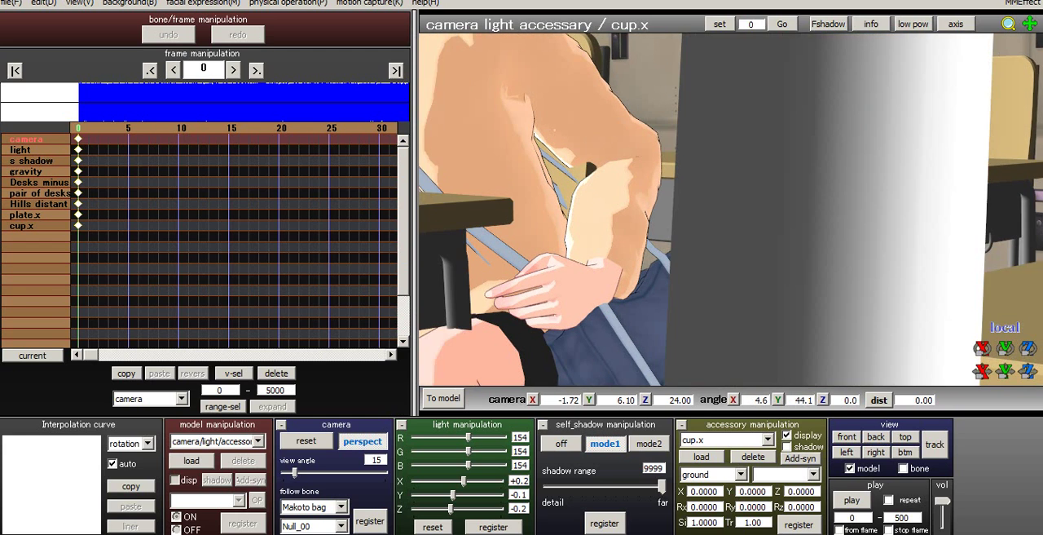
right_click_drag(752, 210, 783, 209)
middle_click_drag(732, 210, 802, 212)
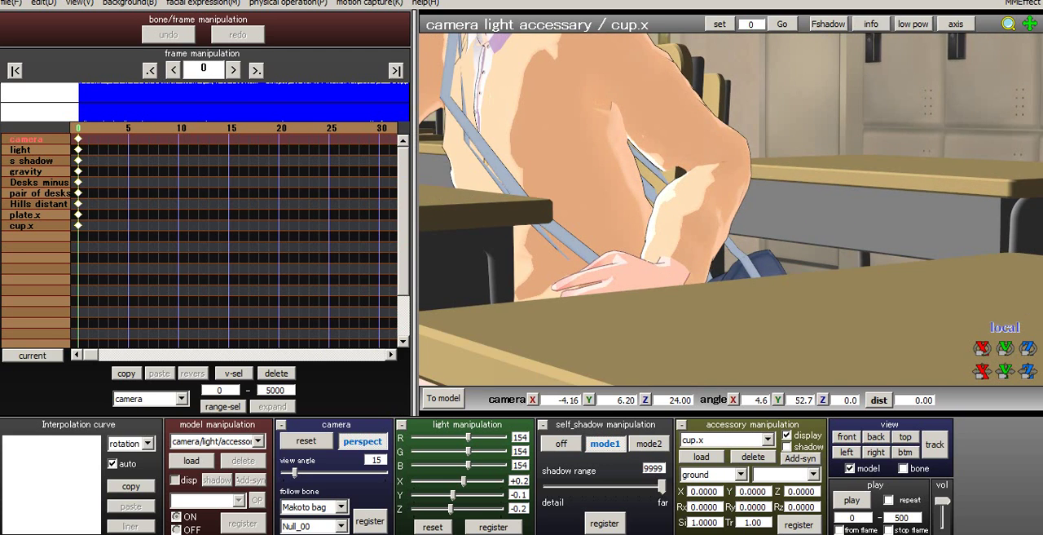
- Orbit and pull the camera back to frame the seated dark-haired character's torso, at about -7.87, 7.22, 24.00 with angles 8.6, 77.9
right_click_drag(732, 210, 823, 224)
middle_click_drag(732, 210, 847, 215)
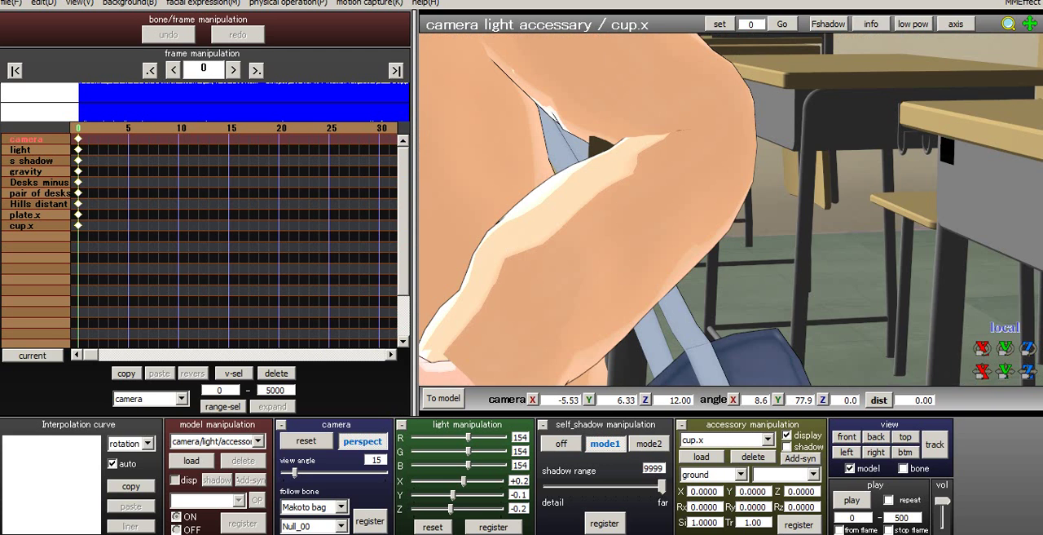
middle_click_drag(732, 209, 896, 255)
scroll(732, 210, "down", 2)
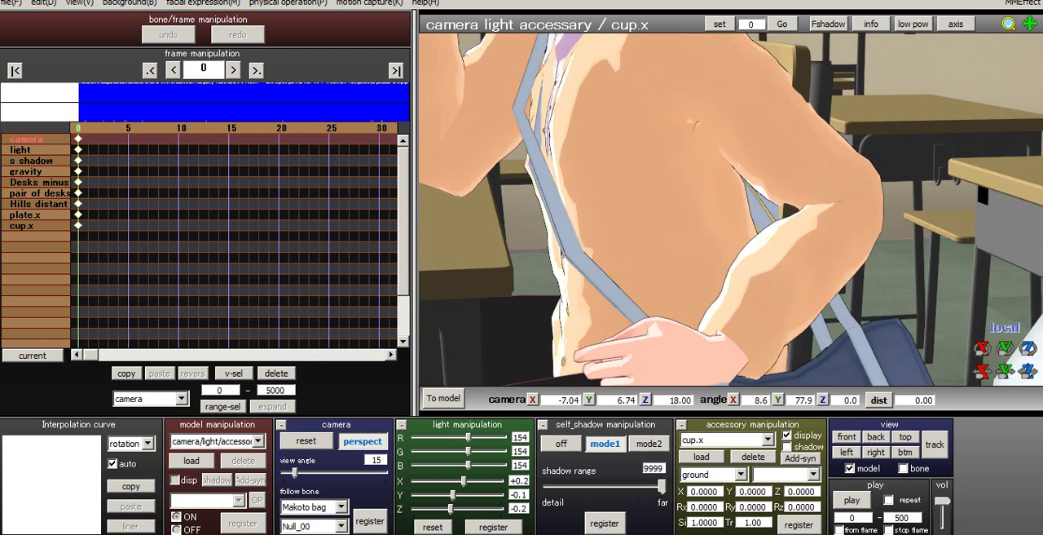
scroll(732, 209, "down", 1)
middle_click_drag(731, 210, 781, 247)
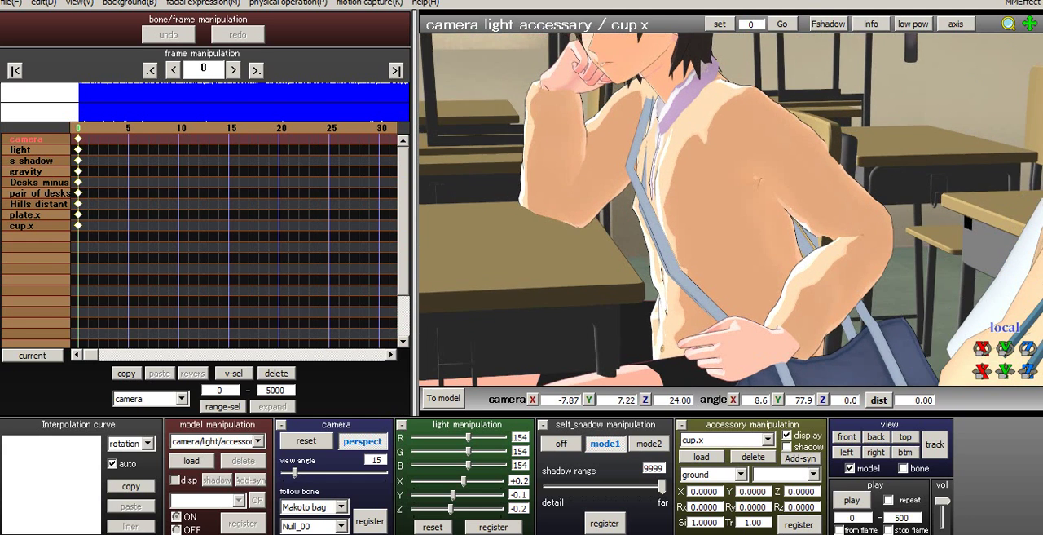
- Lower and pan the camera to bring the character's face into view, at about -9.00, 8.45, 24.00 with angles 0.0, 88.2
right_click_drag(731, 209, 721, 202)
scroll(732, 209, "up", 1)
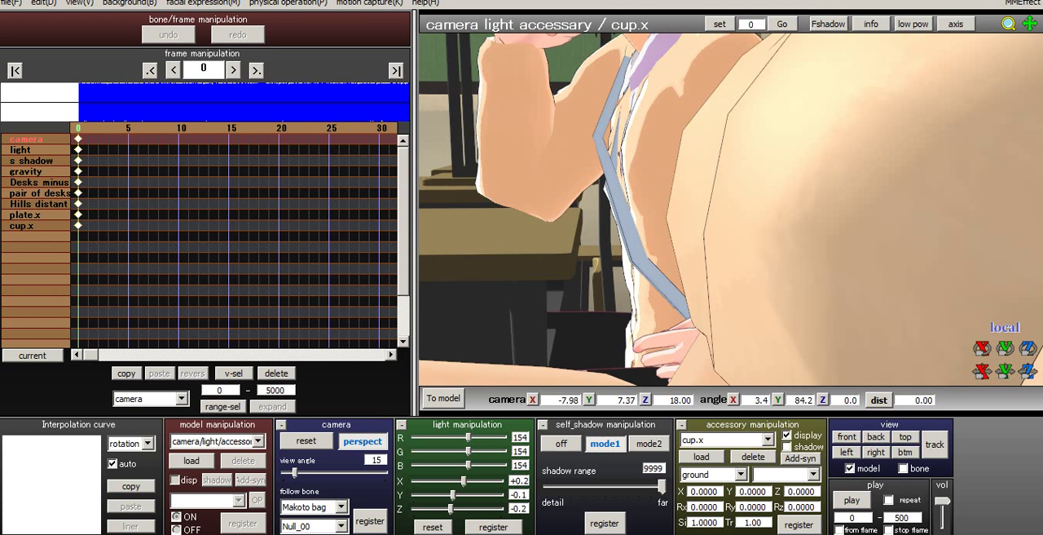
middle_click_drag(732, 209, 768, 258)
right_click_drag(731, 209, 721, 205)
middle_click_drag(731, 210, 757, 241)
scroll(732, 209, "up", 2)
scroll(732, 209, "up", 1)
scroll(732, 210, "down", 3)
scroll(732, 209, "down", 1)
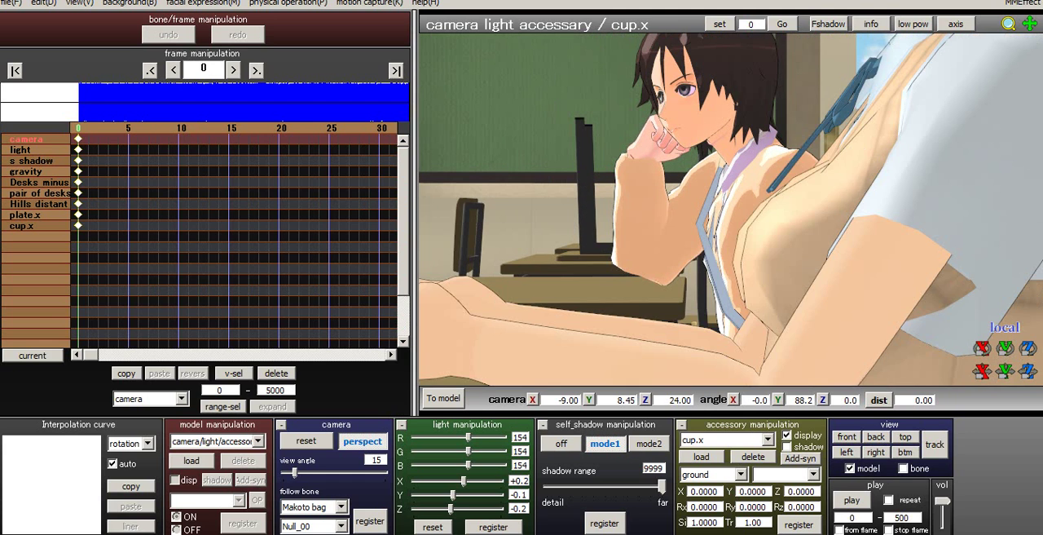
- Move the camera in to about -8.86, 8.59, 18.00 with angles 1.1, 85.4 and register it at frame 0
right_click_drag(732, 209, 751, 214)
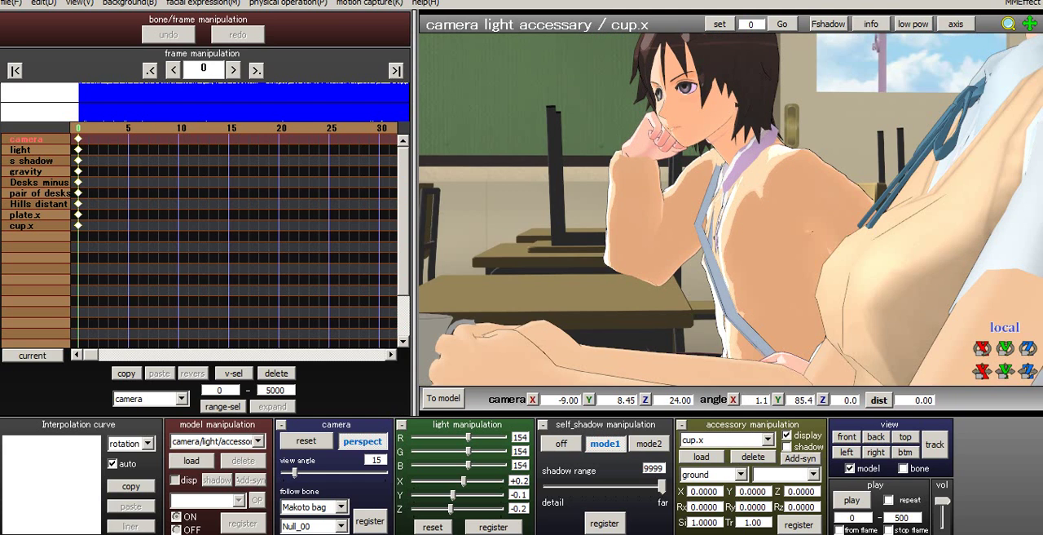
scroll(732, 209, "up", 1)
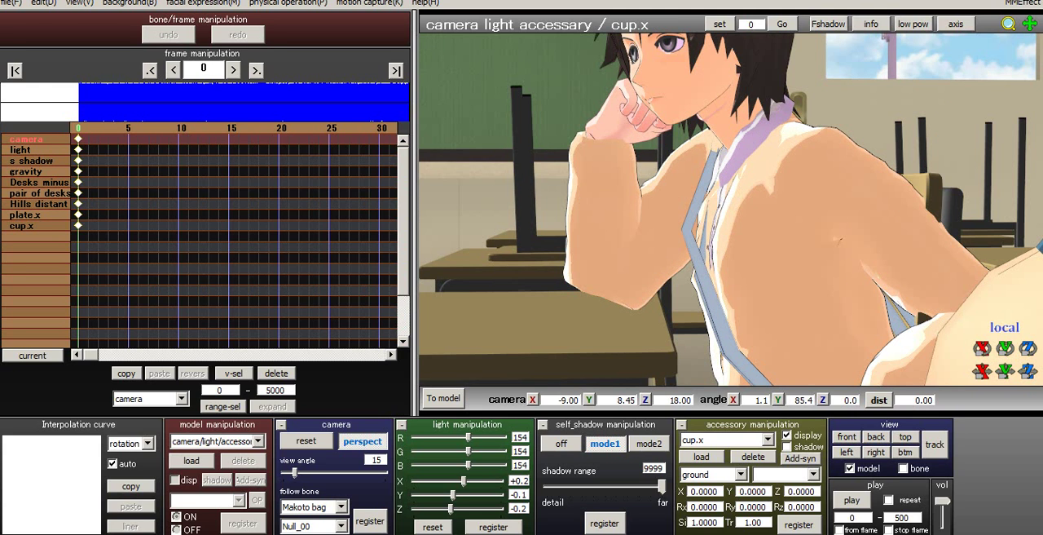
middle_click_drag(731, 209, 719, 218)
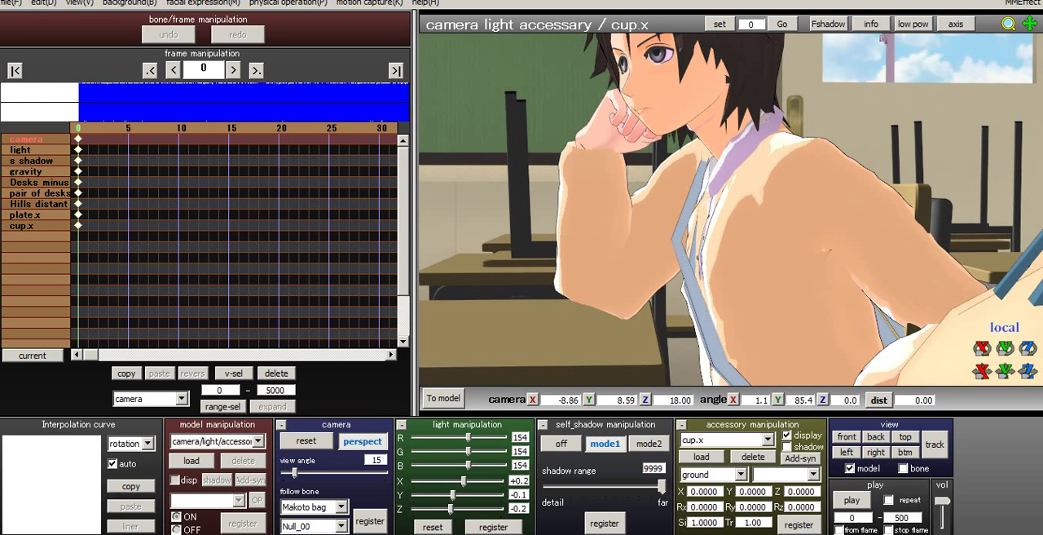
left_click(369, 521)
left_click(370, 521)
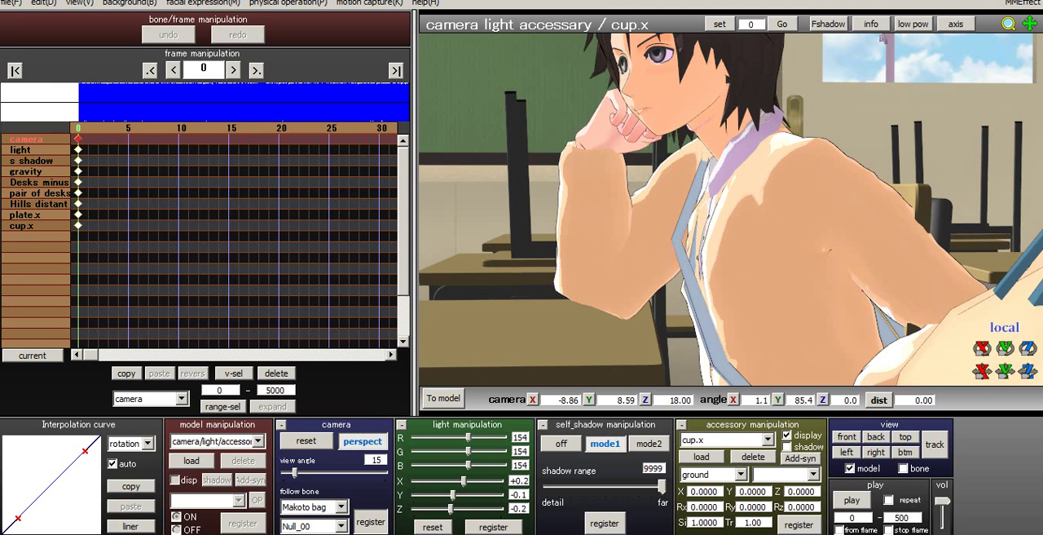
middle_click_drag(732, 209, 724, 156)
left_click(257, 440)
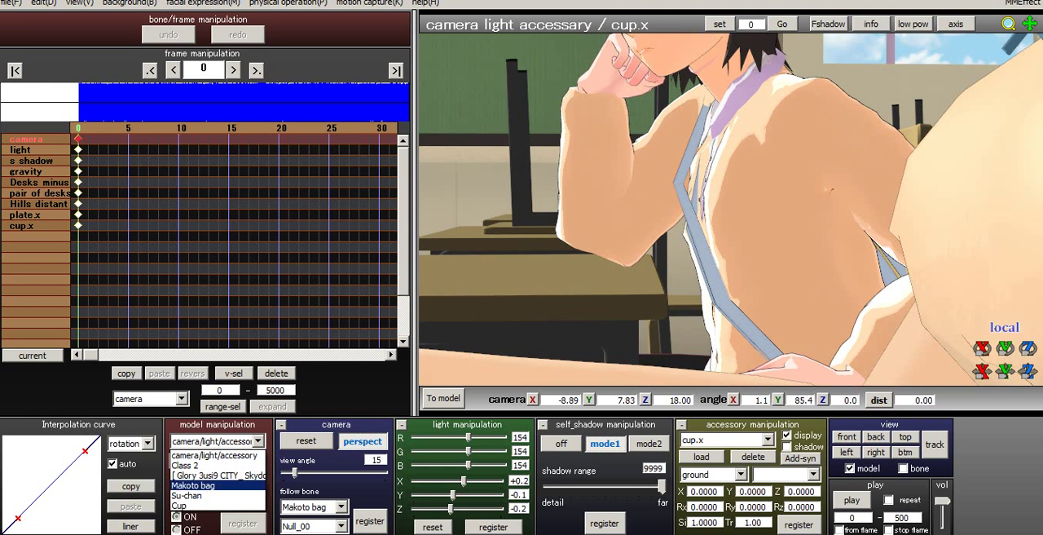
left_click(341, 507)
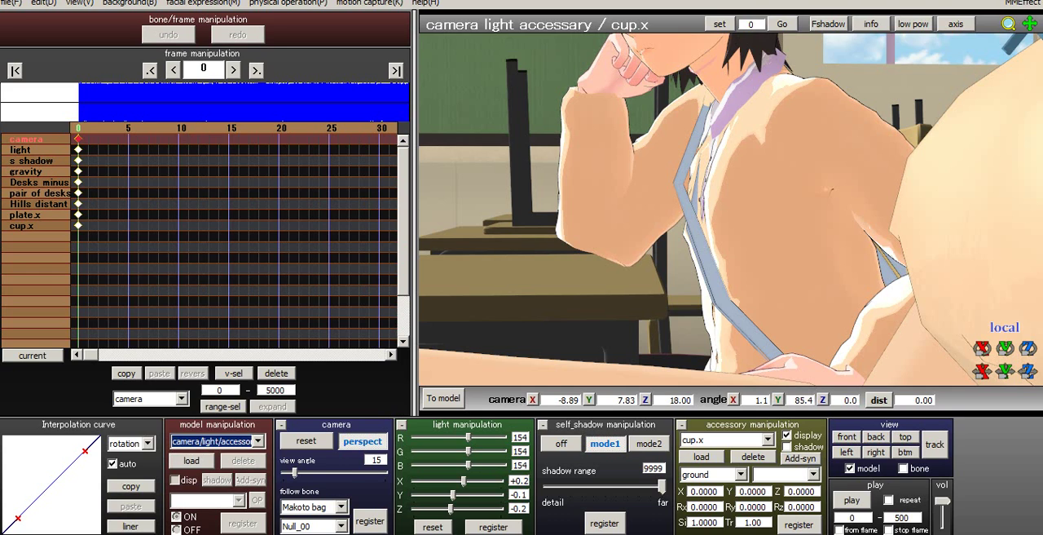
left_click(341, 507)
left_click(341, 507)
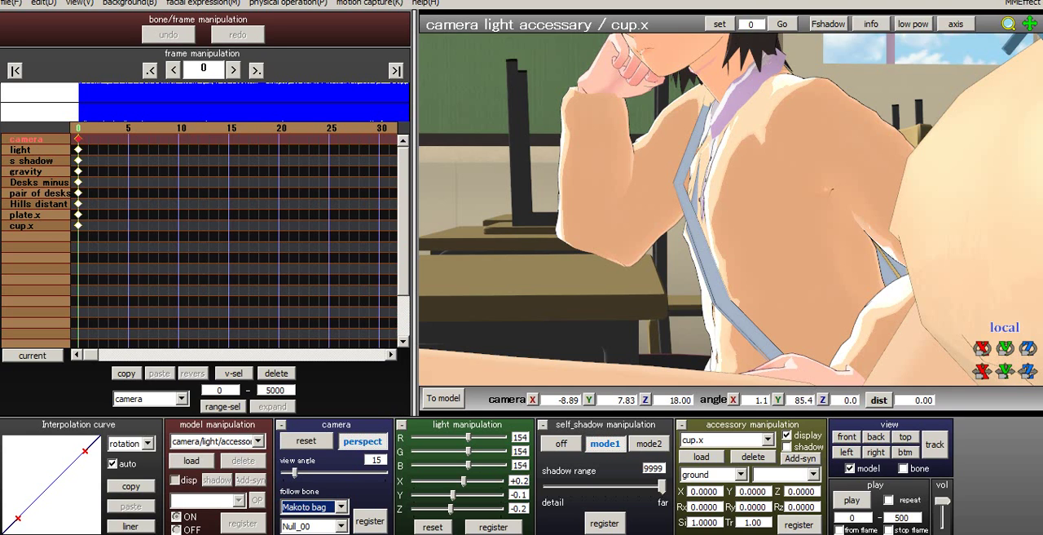
- Switch to the Cup model's editing mode and examine the area around and under the character's desk
left_click(443, 399)
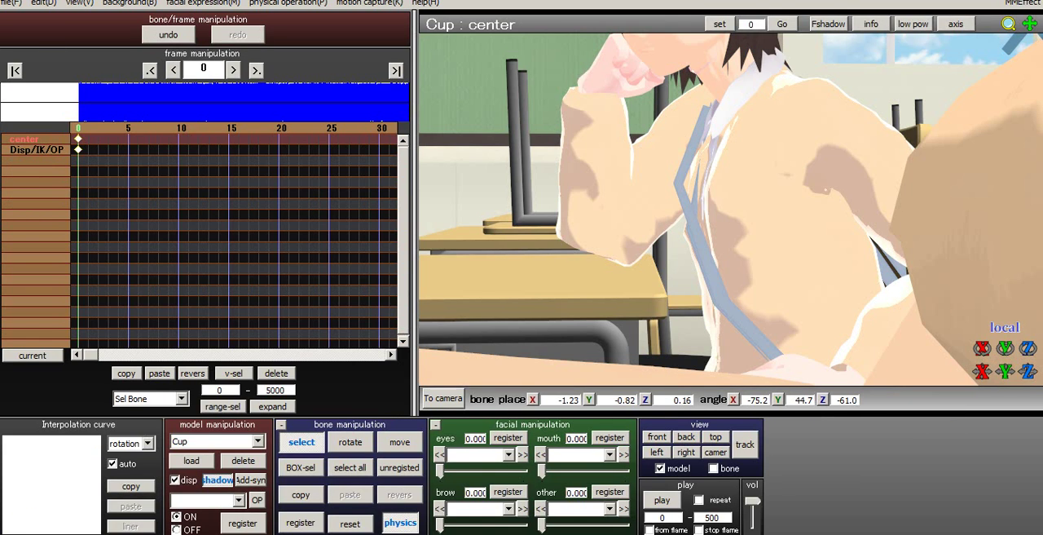
middle_click_drag(731, 277, 709, 106)
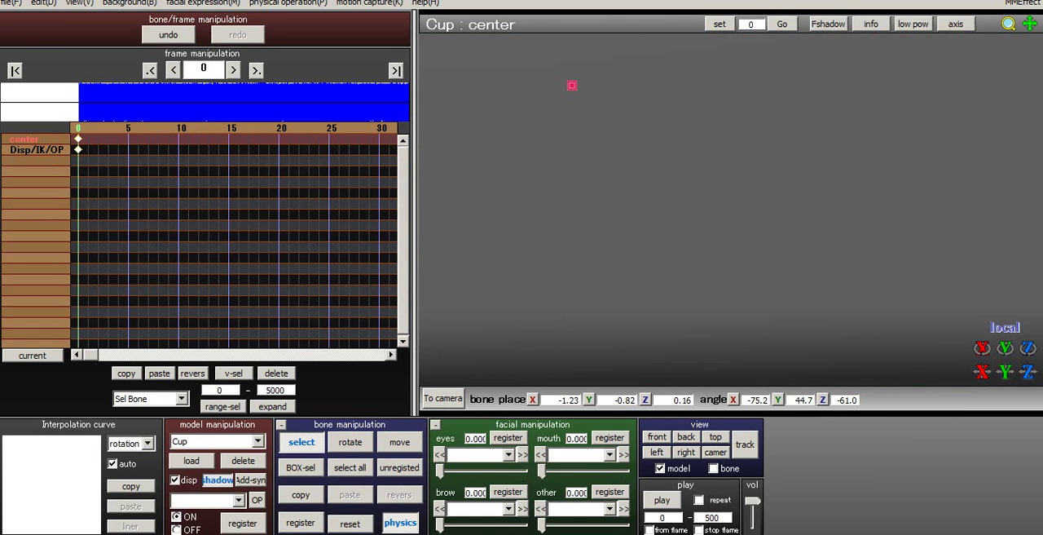
mouse_move(709, 163)
right_mouse_down()
mouse_move(815, 145)
mouse_move(803, 204)
mouse_move(770, 229)
mouse_move(725, 252)
mouse_move(652, 243)
right_mouse_up()
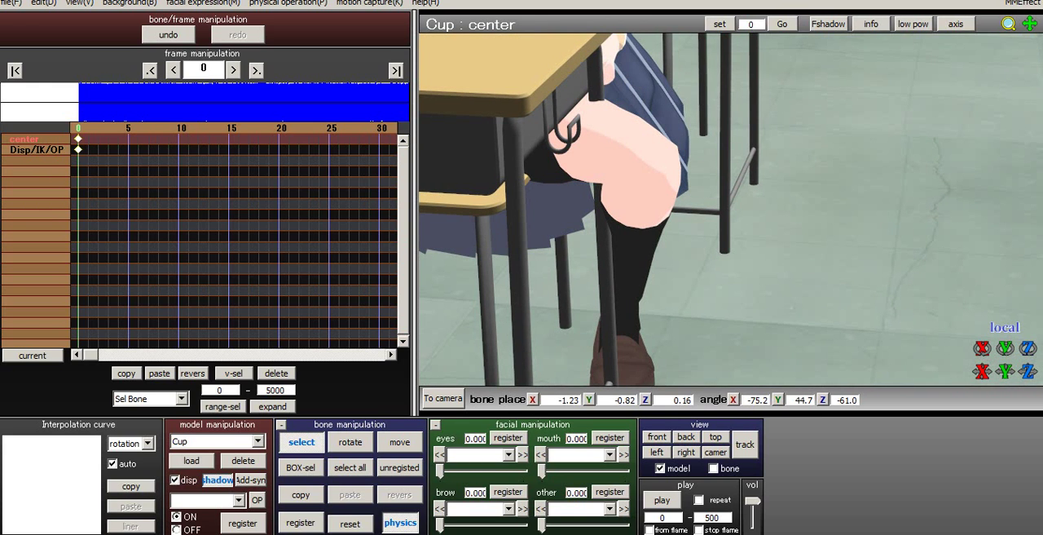
right_click(411, 534)
left_click(409, 530)
right_click_drag(701, 245, 803, 183)
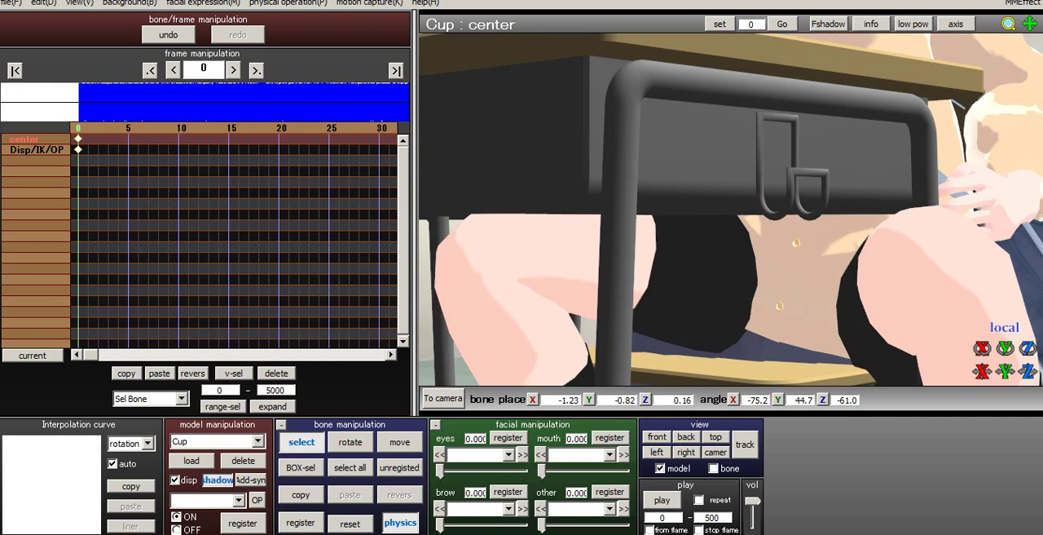
left_click(287, 4)
left_click(253, 17)
scroll(731, 209, "down", 3)
middle_click_drag(758, 261, 705, 130)
scroll(726, 196, "down", 3)
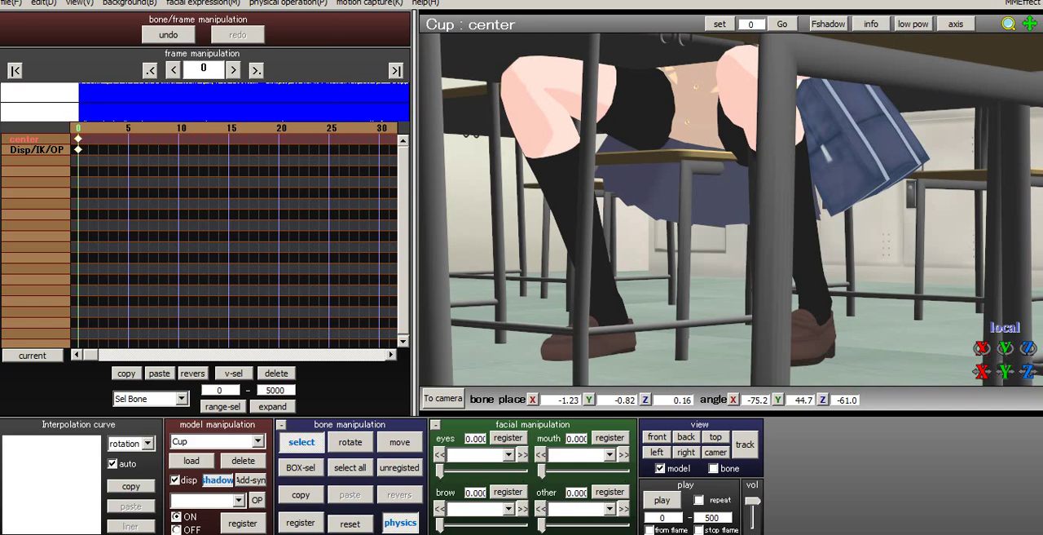
- Select the Makoto bag model and pull the view back to look over the classroom surroundings
left_click(257, 441)
left_click(224, 486)
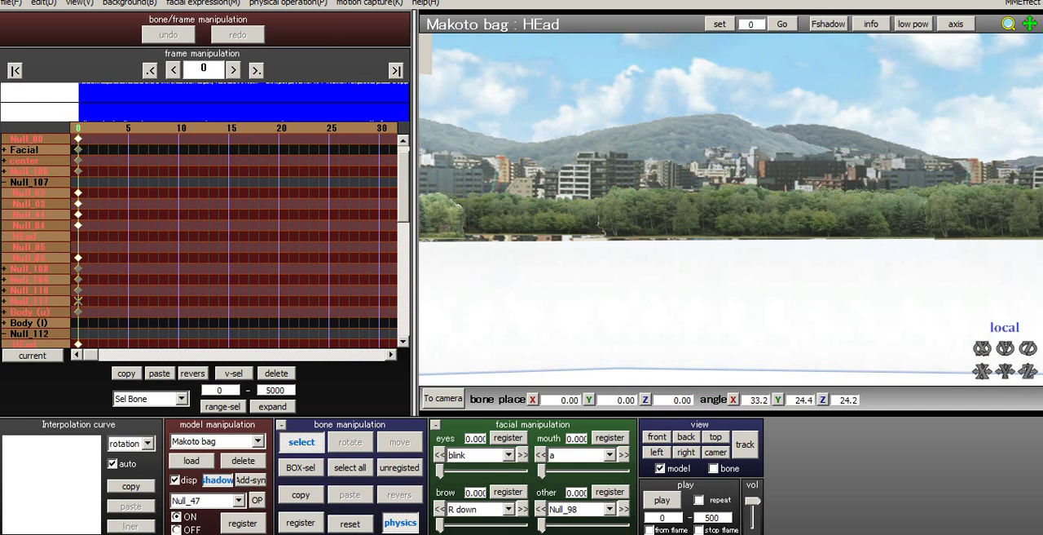
scroll(731, 209, "down", 3)
scroll(731, 209, "down", 4)
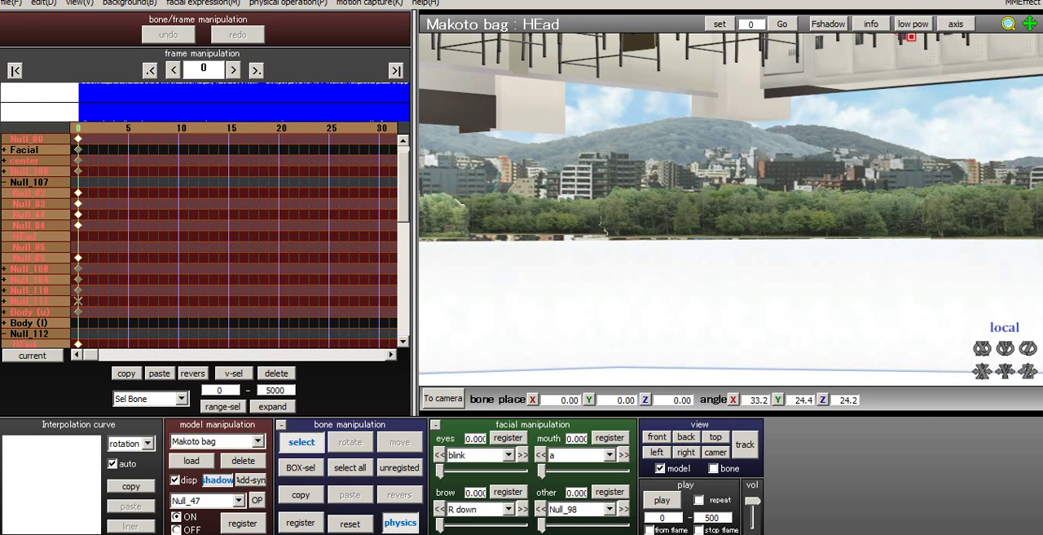
- Return to camera mode, try Class 2 as the camera's follow model, and set the follow model to non
left_click(444, 398)
left_click(342, 507)
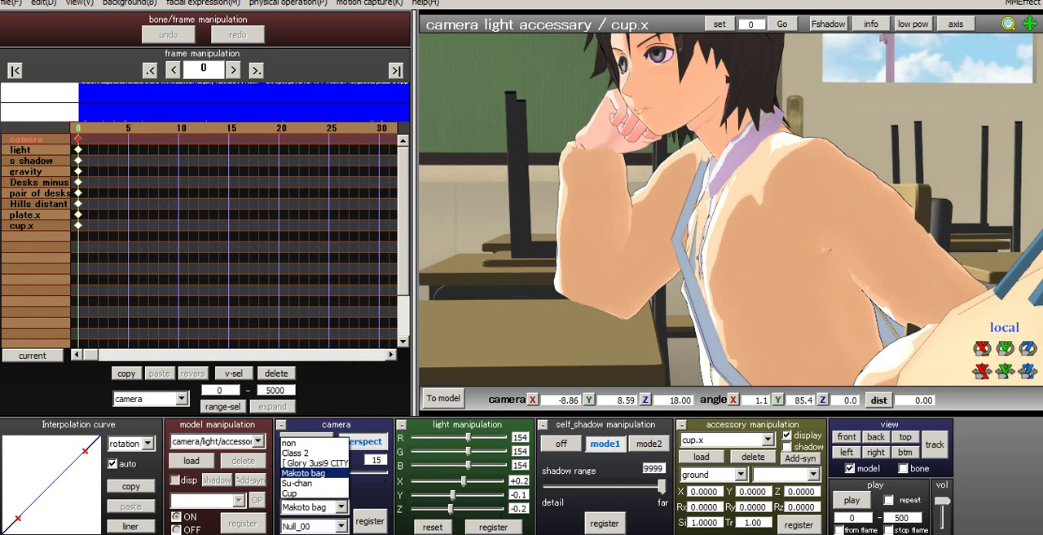
left_click(308, 452)
left_click(342, 507)
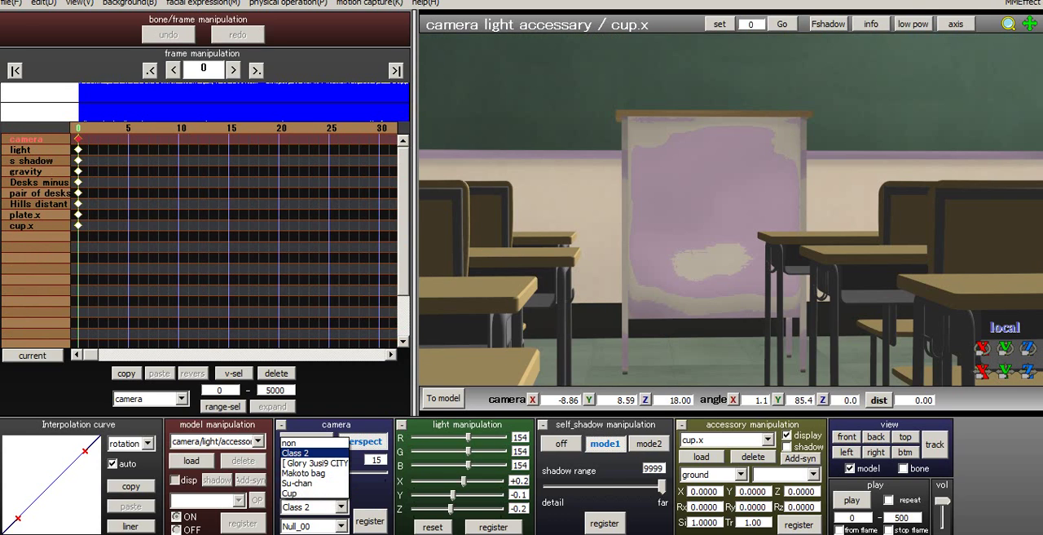
left_click(308, 441)
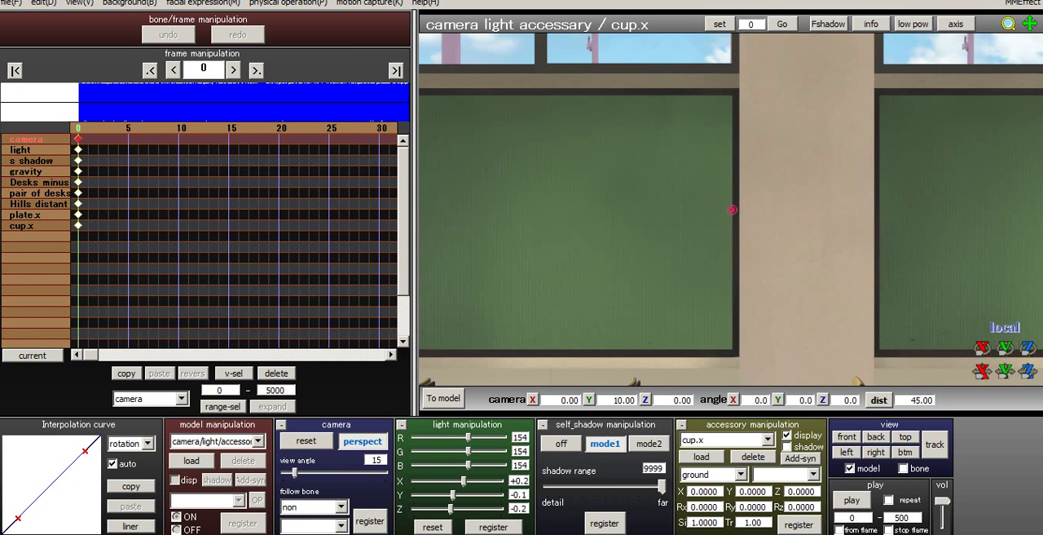
- Orbit the camera to angles of about 6.9, -38.4, select the Class 2 model and turn off its display
right_click_drag(733, 210, 762, 218)
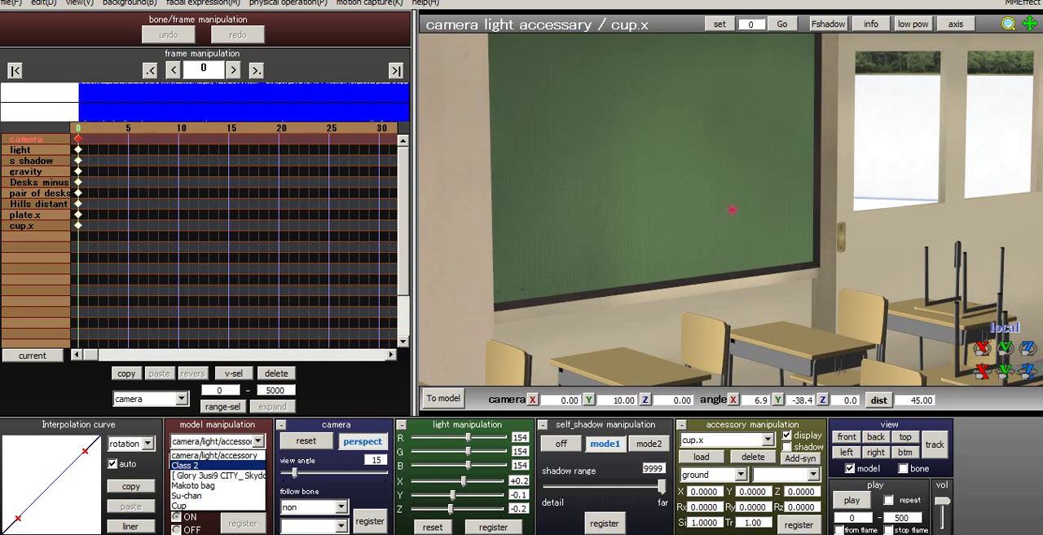
left_click(195, 464)
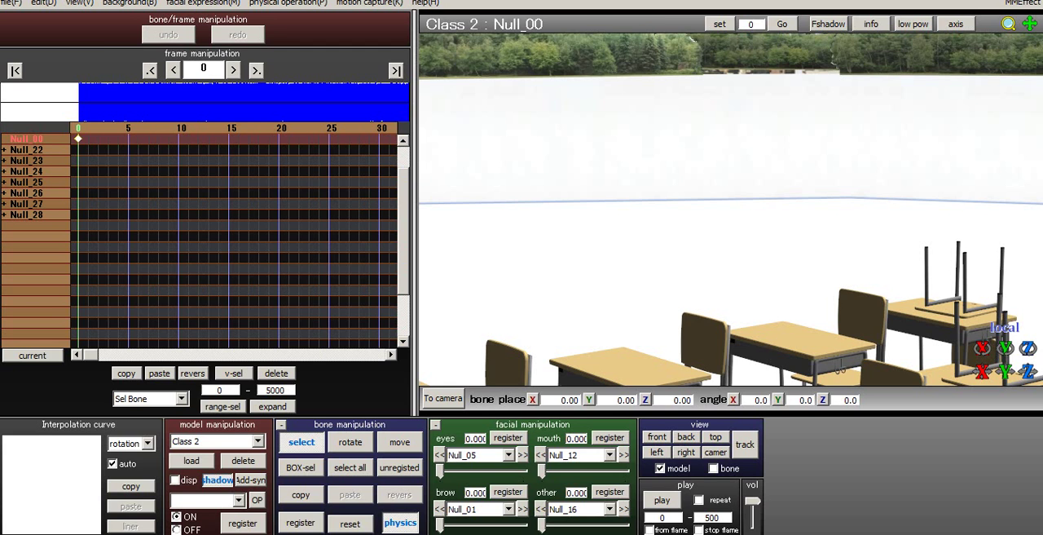
- Examine the desk rows and the seated characters from several angles, closing in on the area around and under the desks
right_click_drag(730, 244, 736, 192)
middle_click_drag(730, 277, 701, 122)
middle_click_drag(709, 155, 701, 204)
right_click_drag(730, 203, 669, 224)
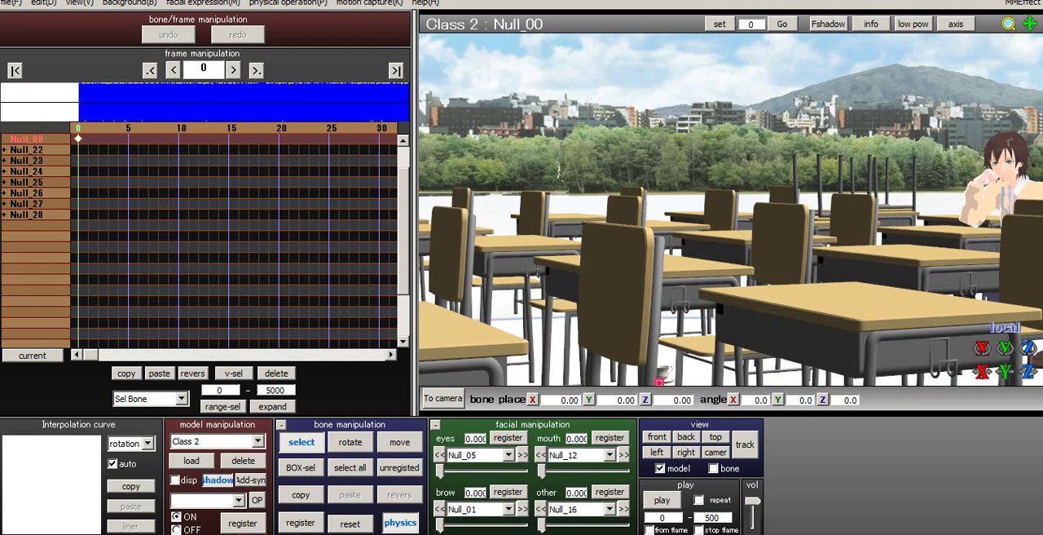
middle_click_drag(815, 220, 652, 220)
scroll(730, 212, "up", 5)
middle_click_drag(815, 245, 639, 187)
scroll(730, 209, "up", 4)
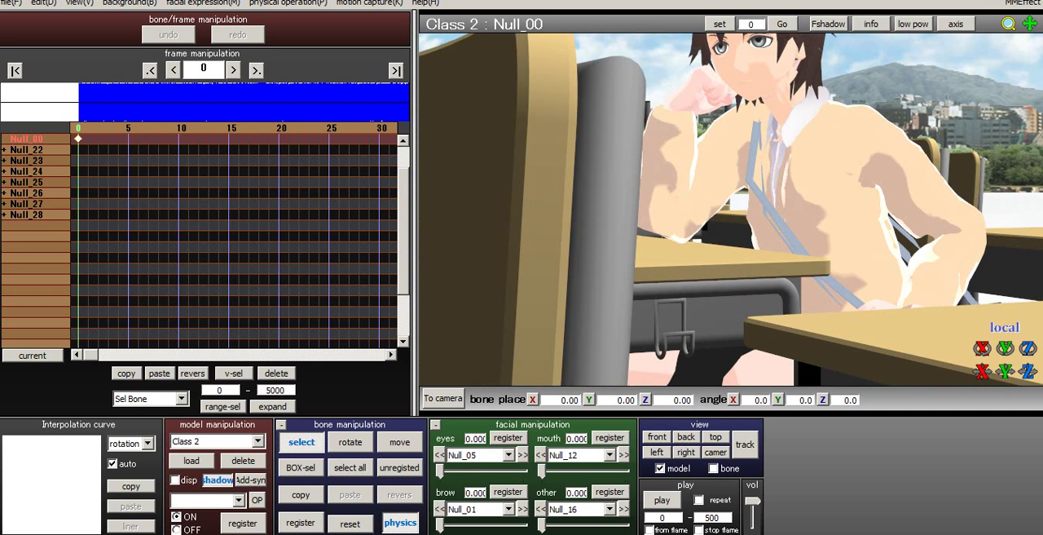
right_click_drag(731, 210, 644, 147)
middle_click_drag(731, 245, 717, 179)
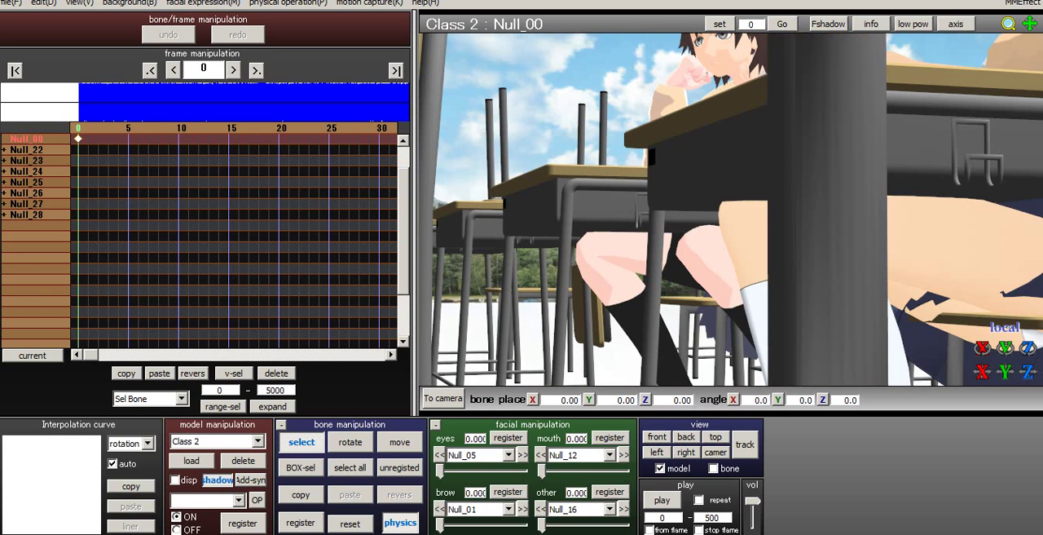
- Select the Makoto bag model and reset all of its bones to the default pose
left_click(259, 441)
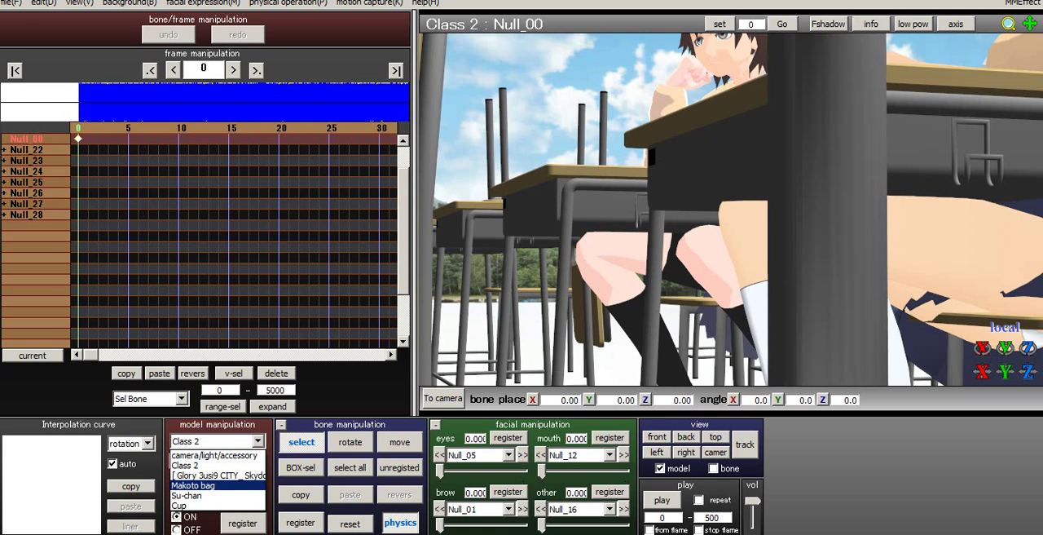
left_click(217, 485)
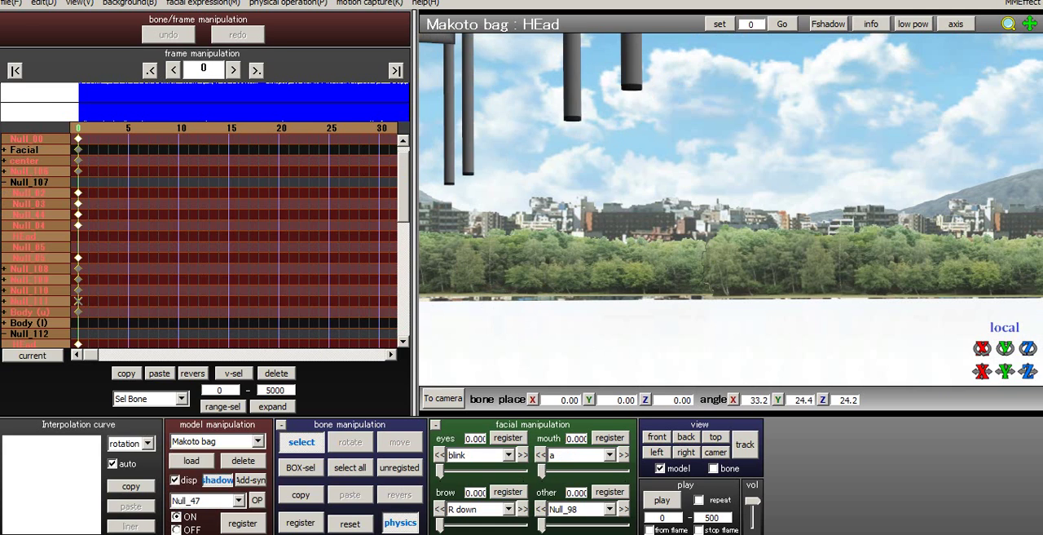
right_click_drag(717, 210, 701, 241)
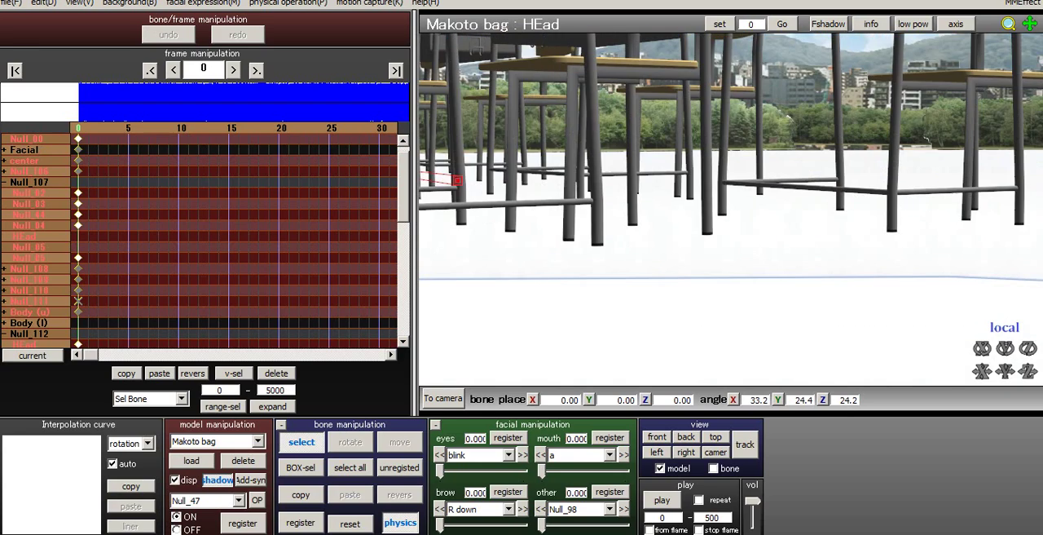
middle_click_drag(603, 179, 898, 277)
left_click(757, 289)
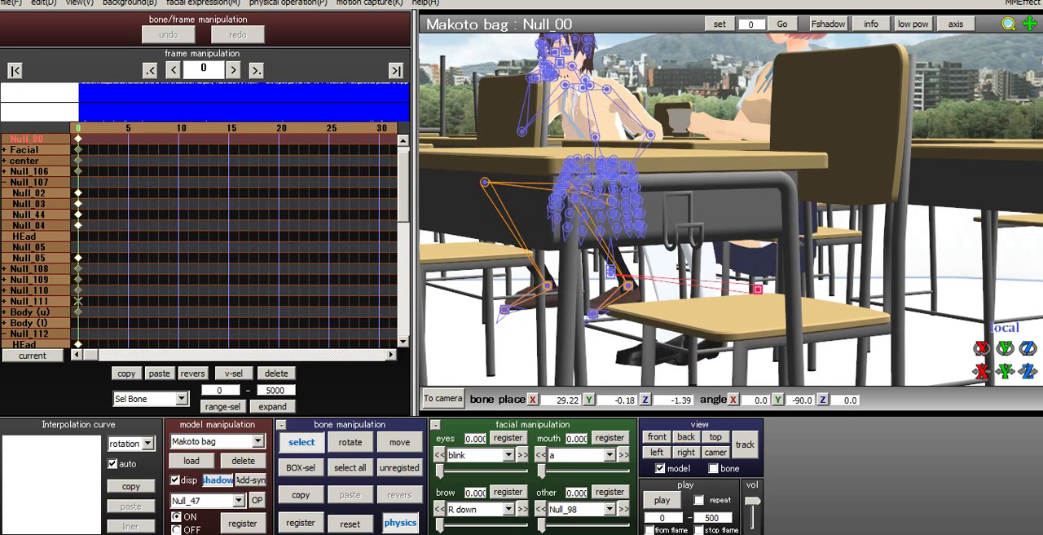
right_click_drag(758, 290, 787, 294)
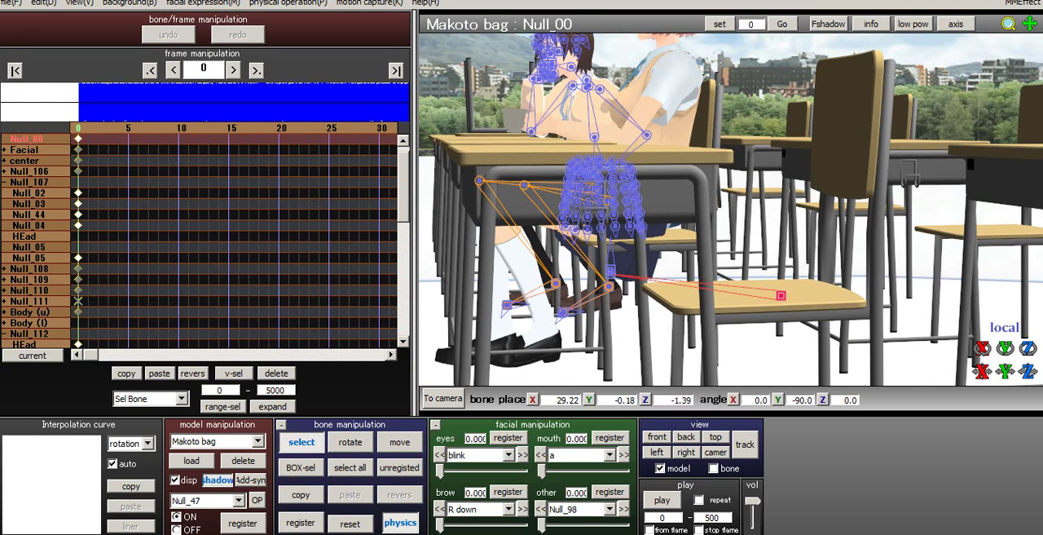
left_click(349, 467)
left_click(350, 523)
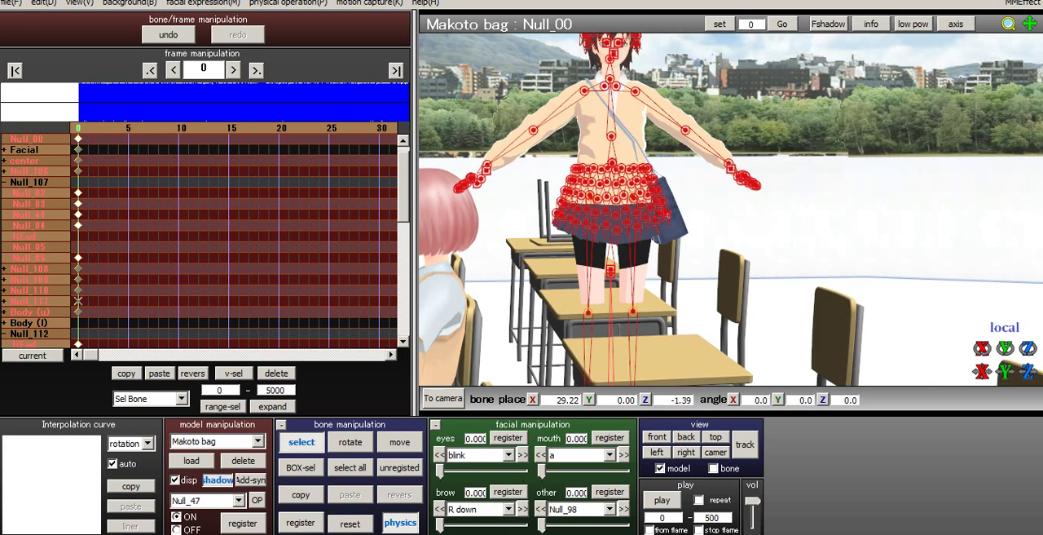
- Move the Makoto bag model's Null_00 root bone along the desk row to about X 16.99, Z -1.27
middle_click_drag(734, 277, 776, 184)
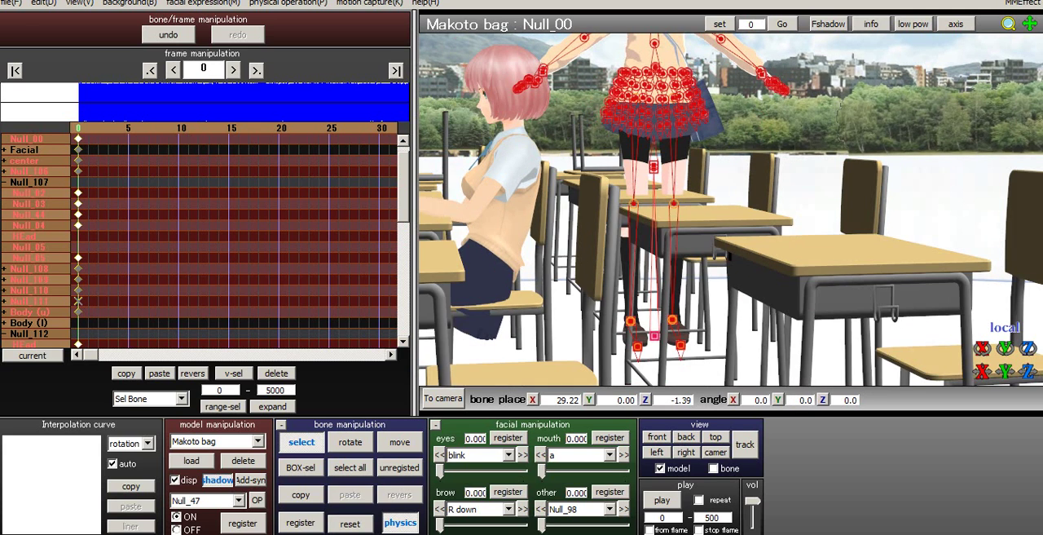
right_click_drag(777, 188, 715, 186)
middle_click_drag(715, 186, 746, 163)
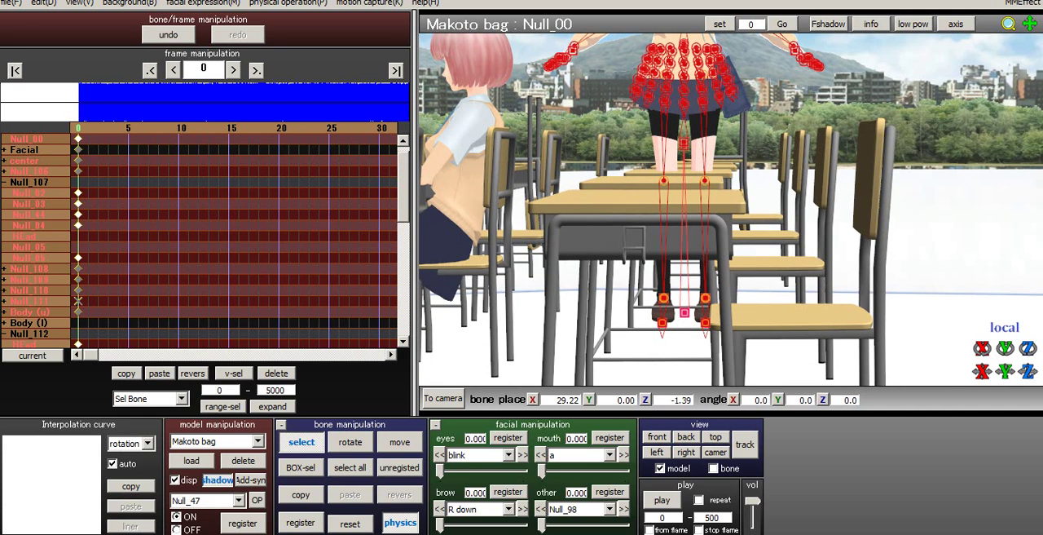
key("z")
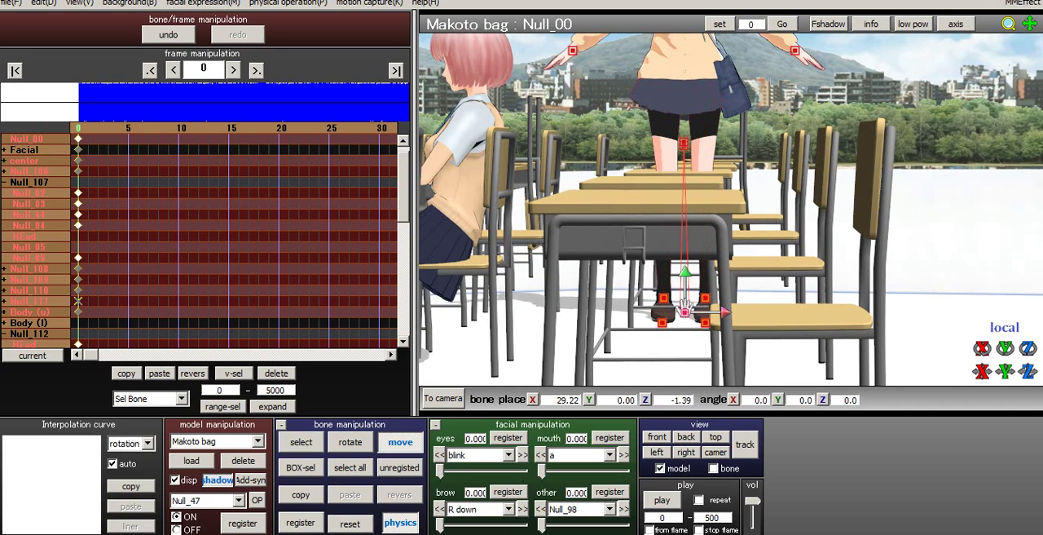
left_click_drag(725, 312, 451, 312)
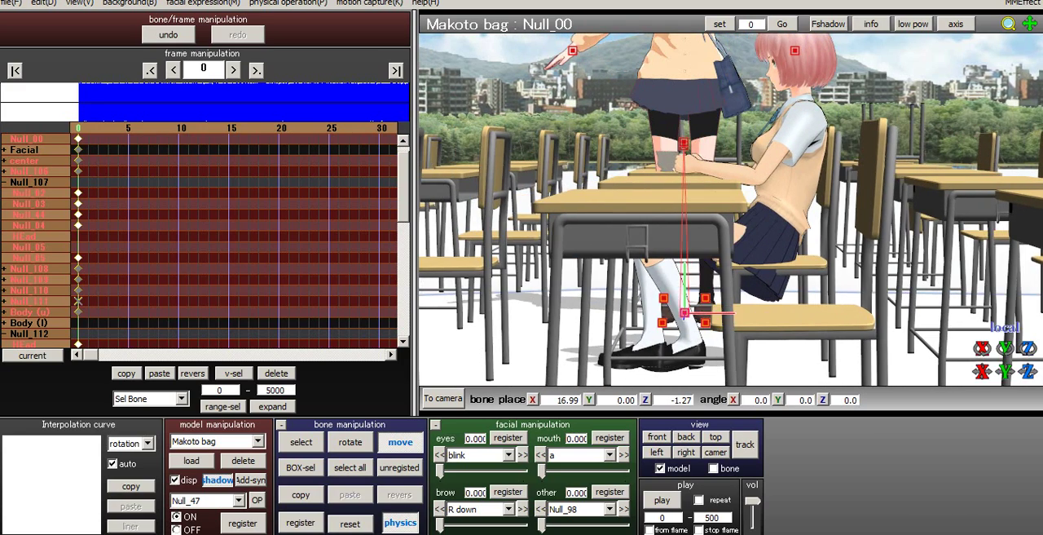
- Select the Null_01 bone and lower the body toward the seat, to about X -0.63, Y -4.94, Z 1.14
right_click_drag(457, 309, 455, 347)
scroll(518, 365, "up", 4)
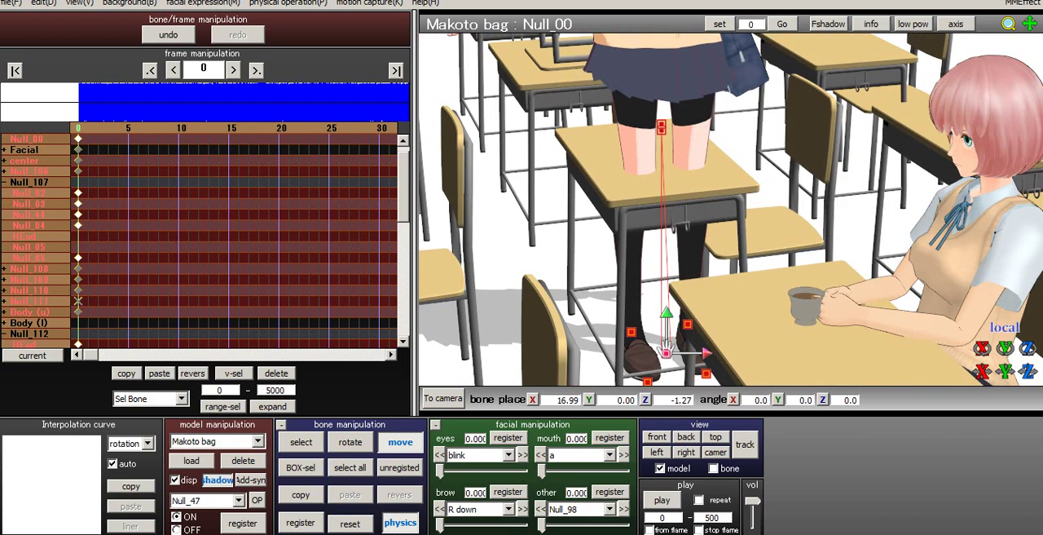
left_click(301, 442)
scroll(731, 208, "up", 3)
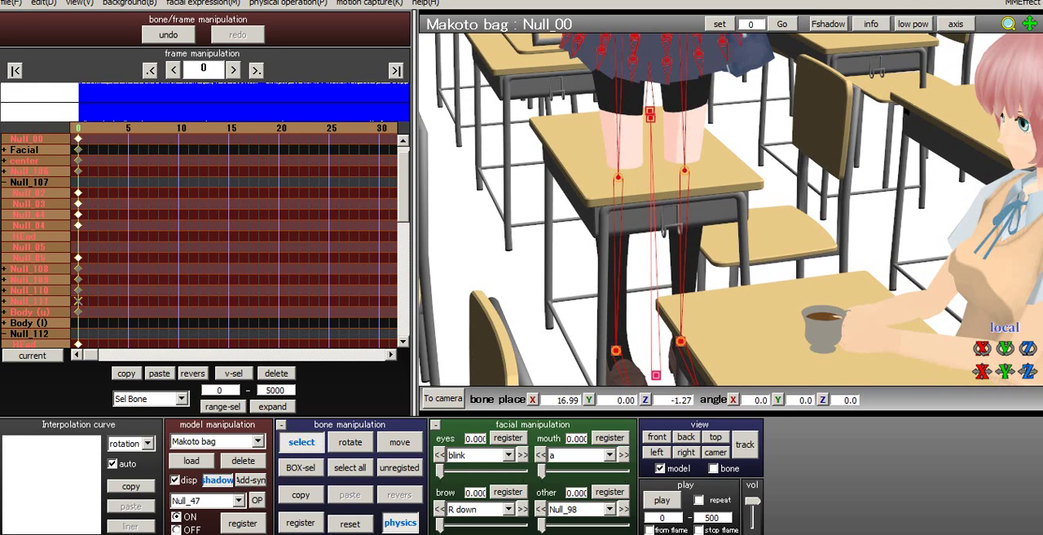
left_click(651, 118)
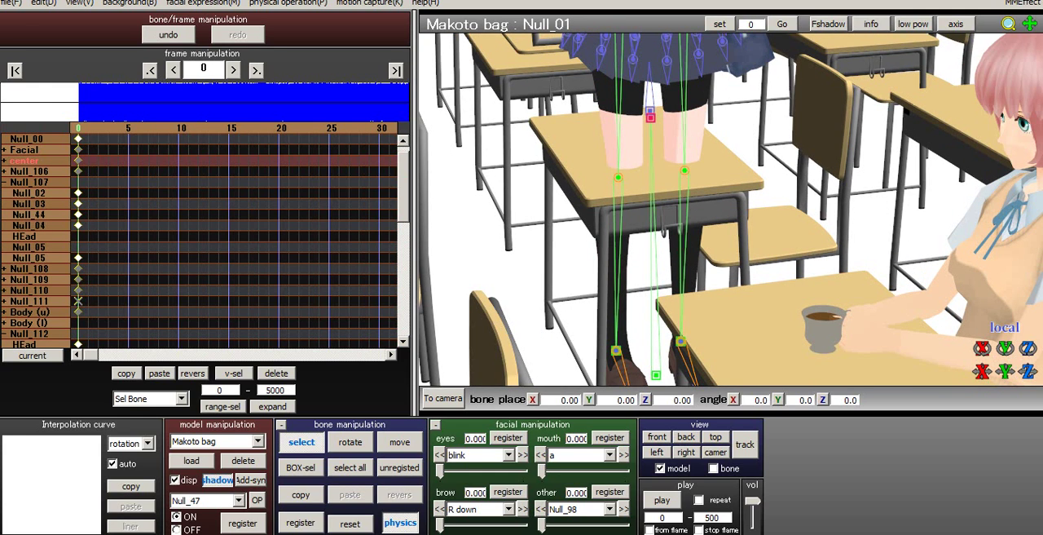
key("v")
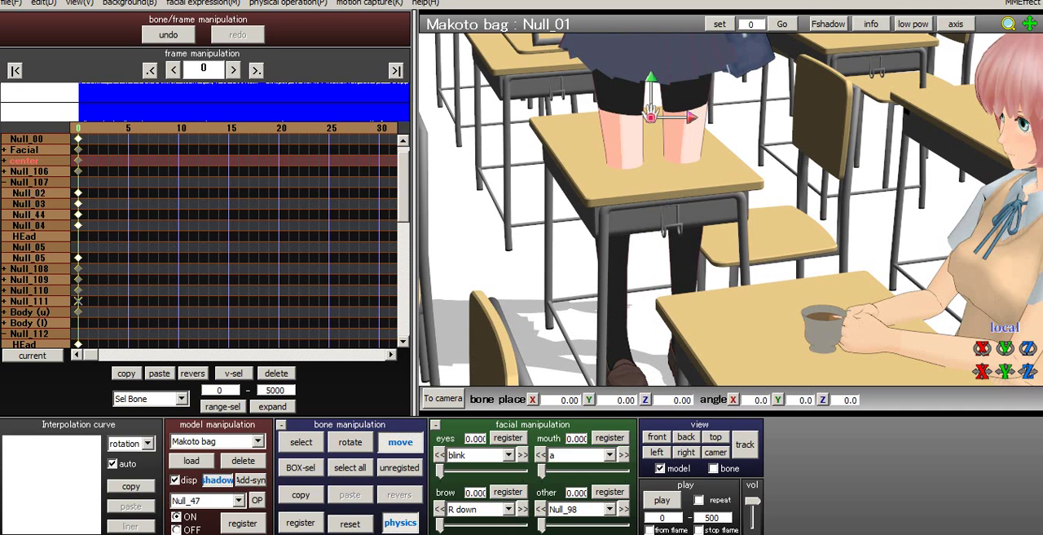
left_click_drag(651, 116, 647, 259)
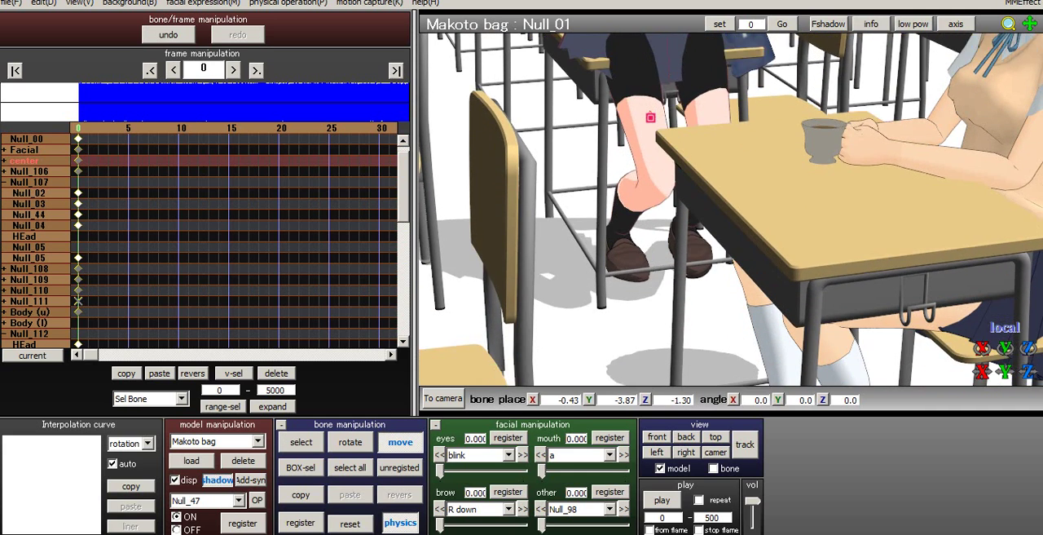
right_click_drag(653, 109, 761, 85)
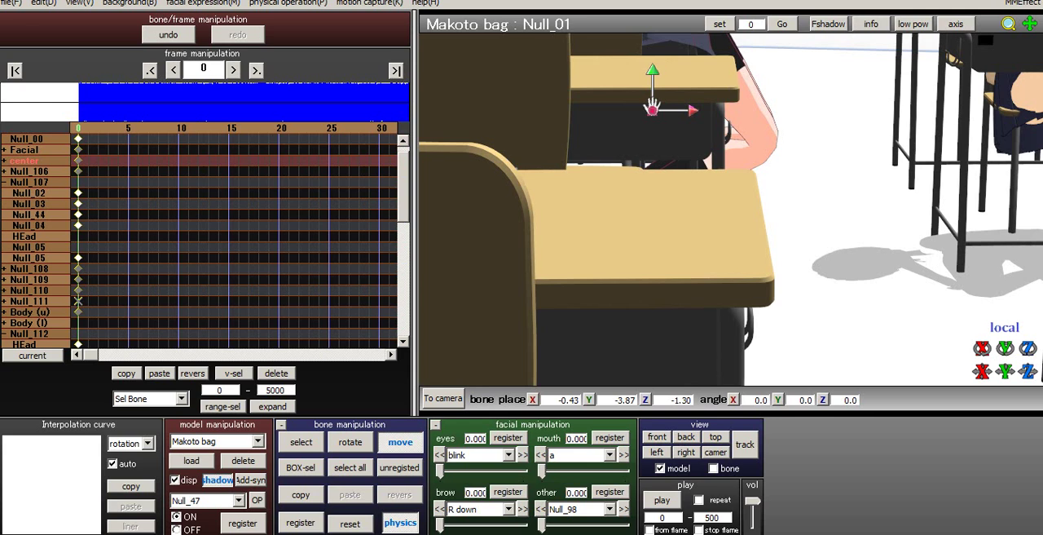
left_click_drag(652, 109, 615, 63)
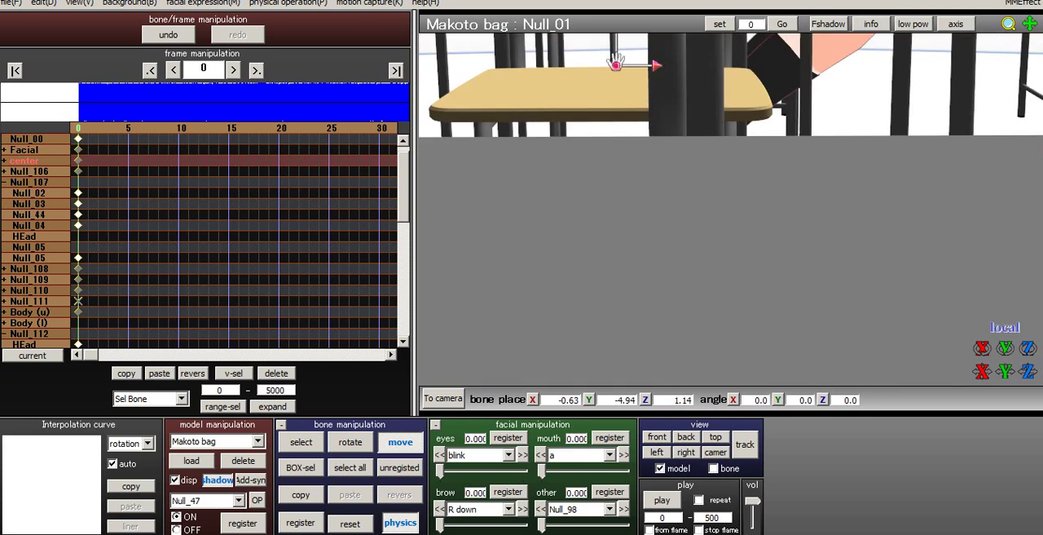
mouse_move(617, 62)
right_mouse_down()
mouse_move(643, 94)
mouse_move(664, 67)
mouse_move(626, 61)
right_mouse_up()
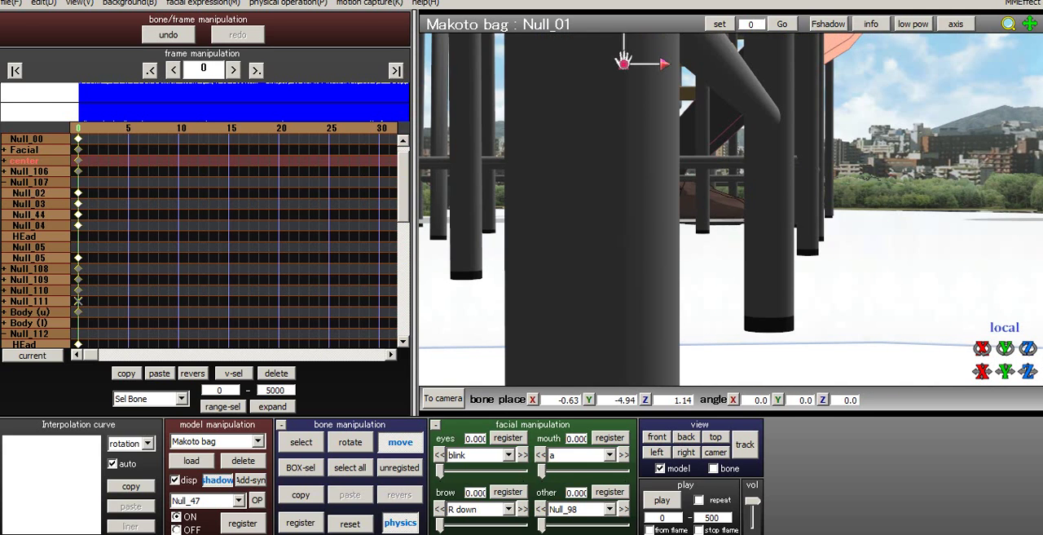
middle_click_drag(623, 62, 616, 169)
- In camera/accessory mode, turn off the display of Desks minus 2.x, register it, and return to model editing
left_click(259, 441)
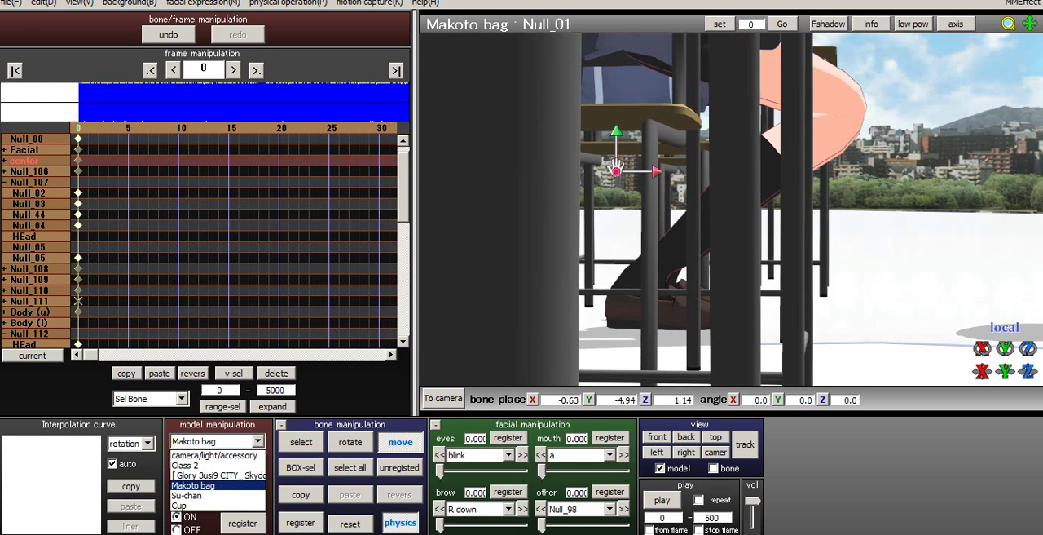
left_click(215, 456)
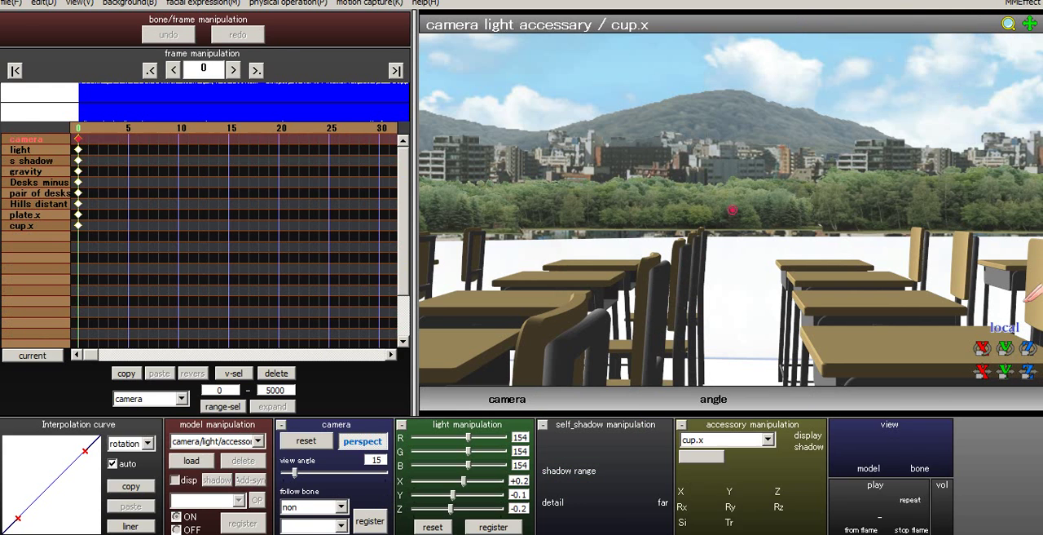
left_click(768, 439)
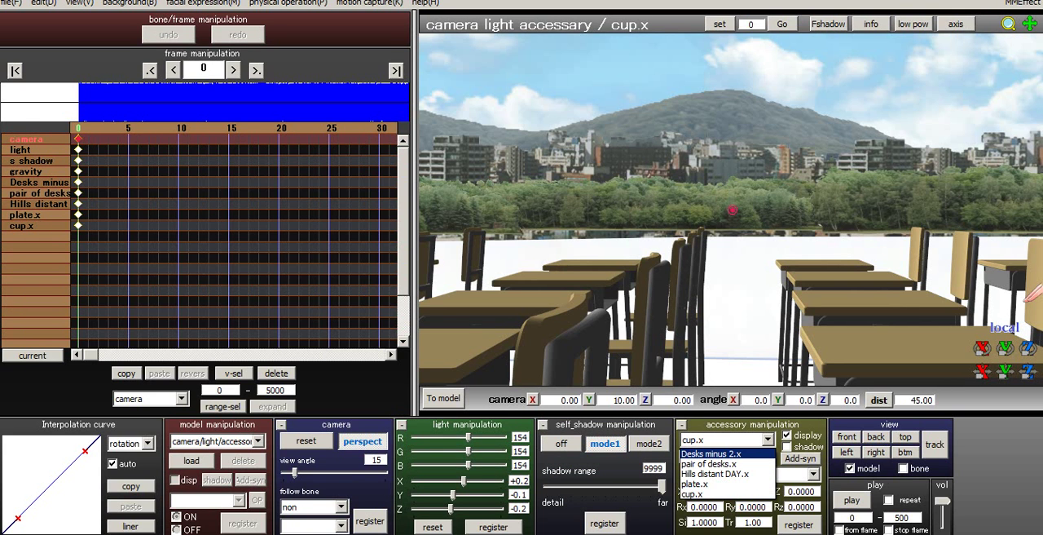
left_click(712, 454)
left_click(768, 440)
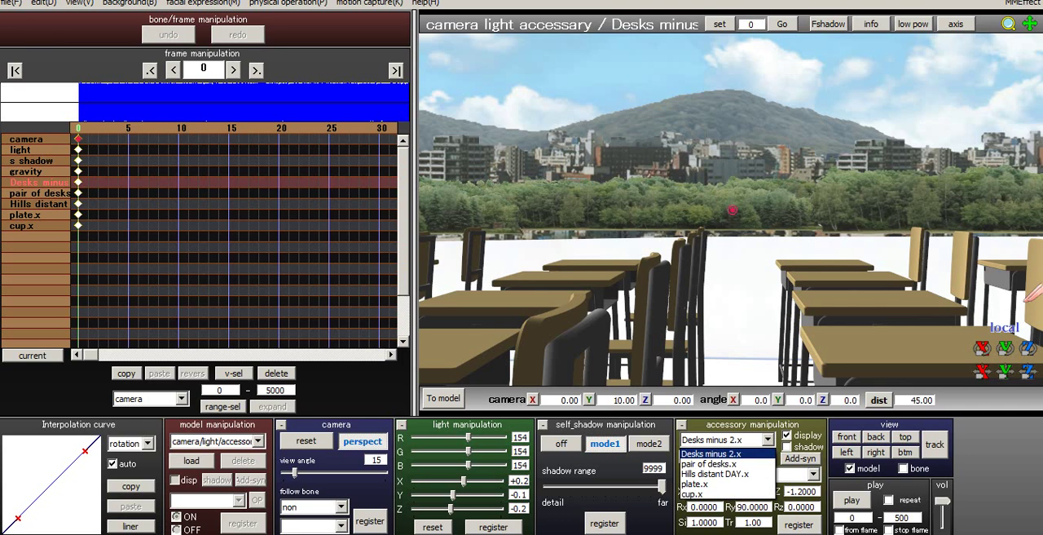
left_click(711, 453)
left_click(787, 435)
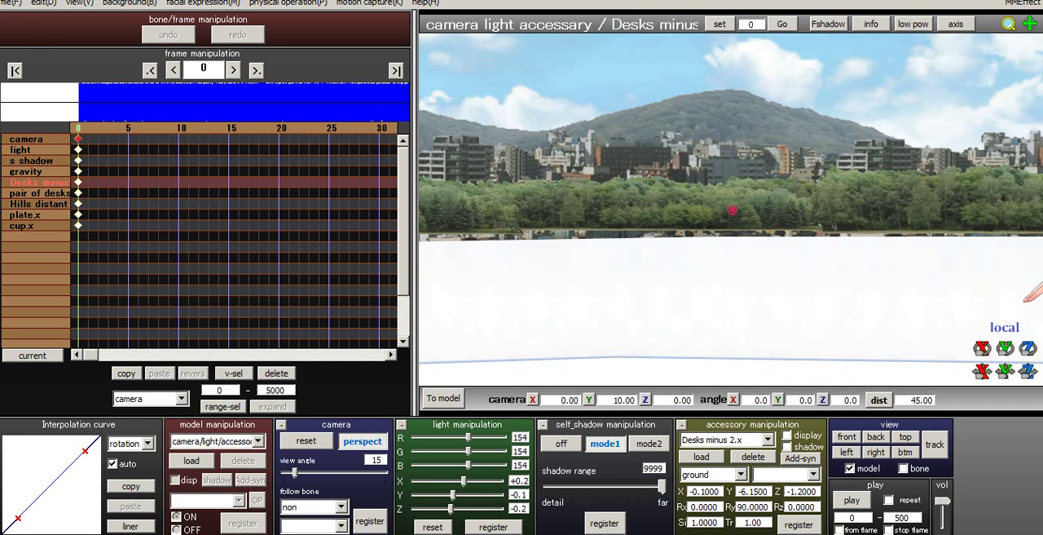
left_click(799, 524)
left_click(442, 399)
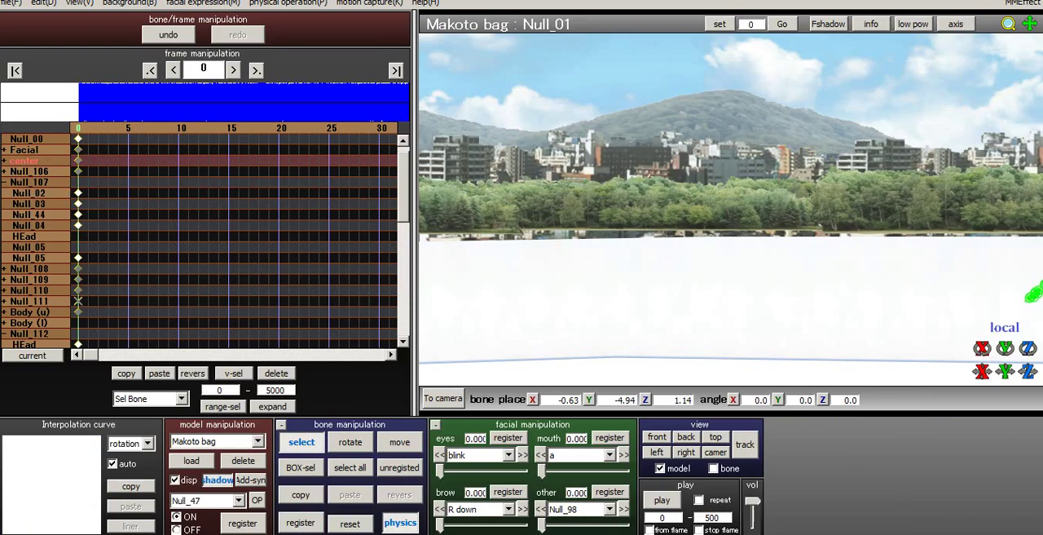
- Lower and shift the Makoto bag model's Null_01 bone further, to about X 0.00, Y -6.39, Z 1.02
middle_click_drag(880, 293, 731, 204)
scroll(731, 209, "down", 3)
right_click_drag(731, 209, 751, 197)
scroll(731, 209, "up", 2)
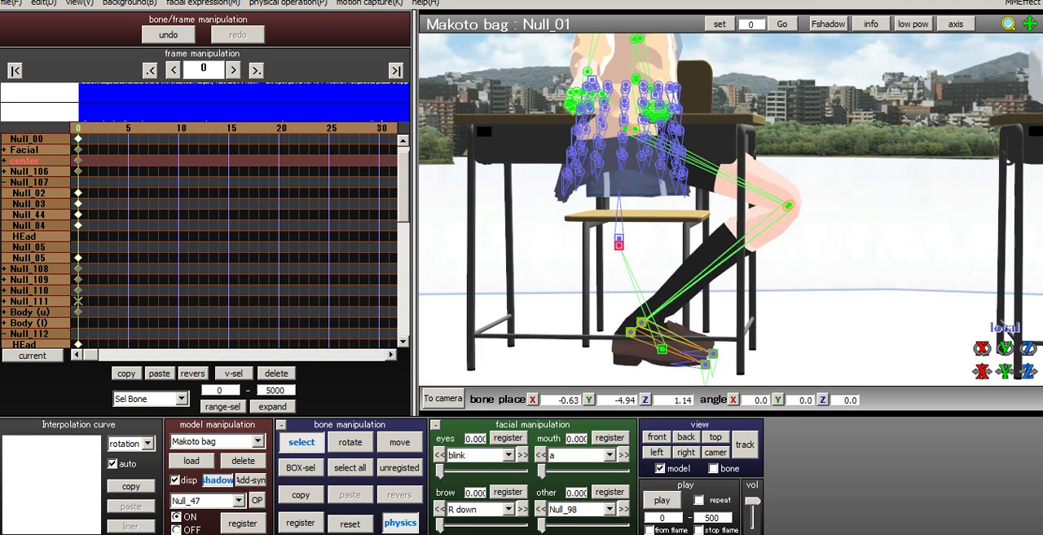
key("v")
left_click_drag(619, 205, 619, 248)
right_click_drag(701, 220, 599, 199)
left_click_drag(644, 247, 659, 247)
right_click_drag(668, 248, 615, 249)
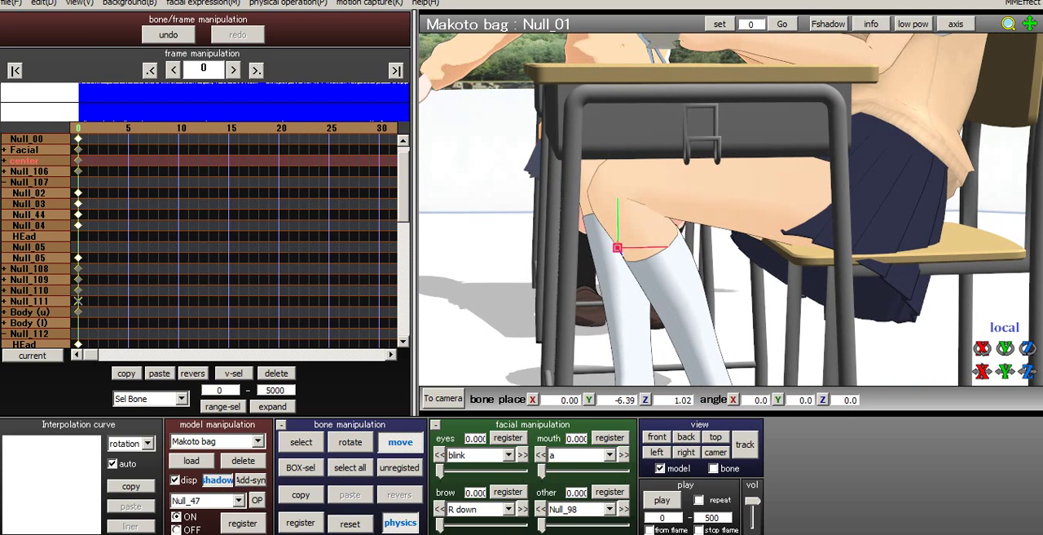
- Move the Makoto bag model's Null_00 root bone to about X 20.33, Z -1.57 to line the body up with the chair
right_click_drag(717, 244, 510, 244)
key("c")
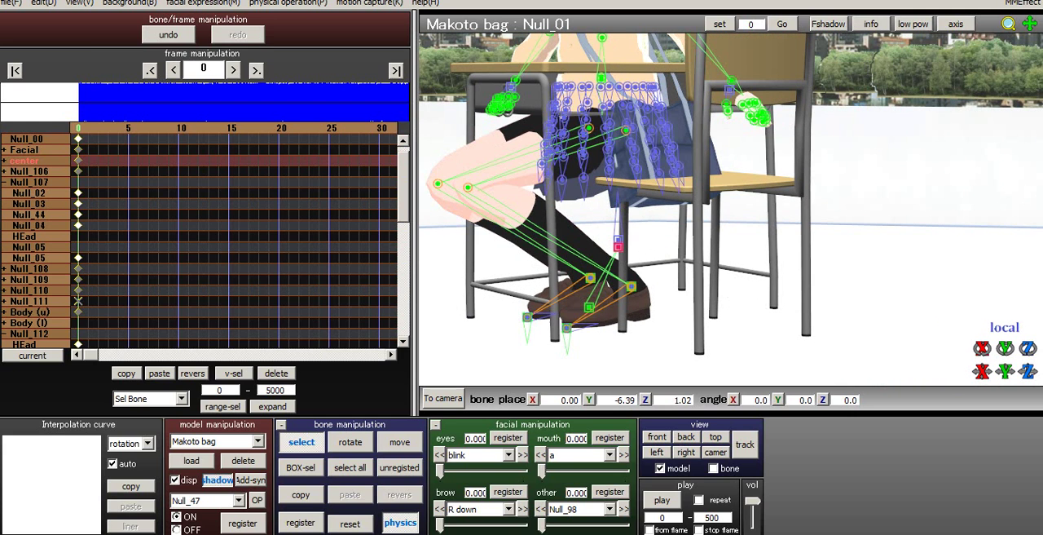
left_click(589, 307)
right_click_drag(595, 305, 692, 305)
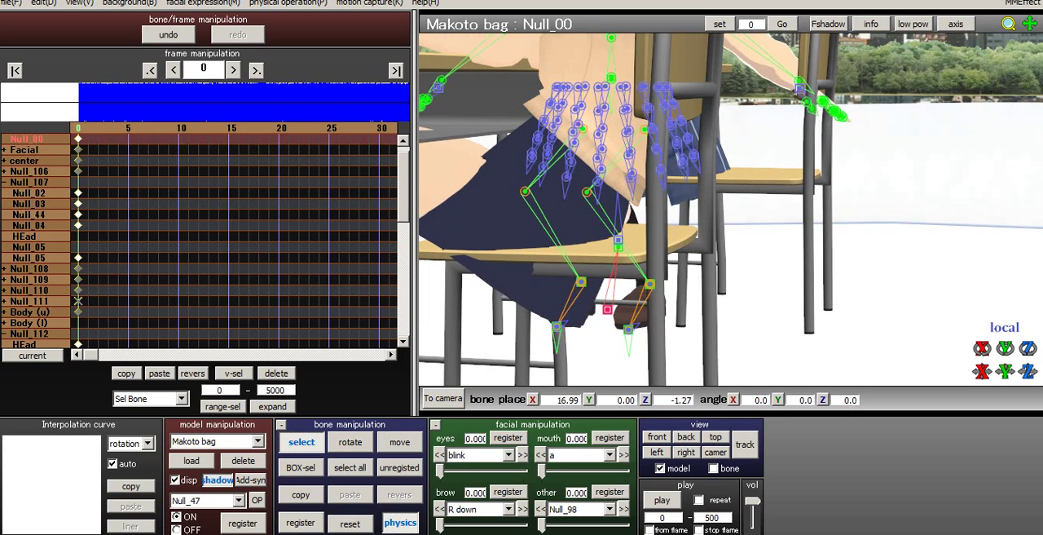
key("c")
right_click_drag(513, 304, 621, 301)
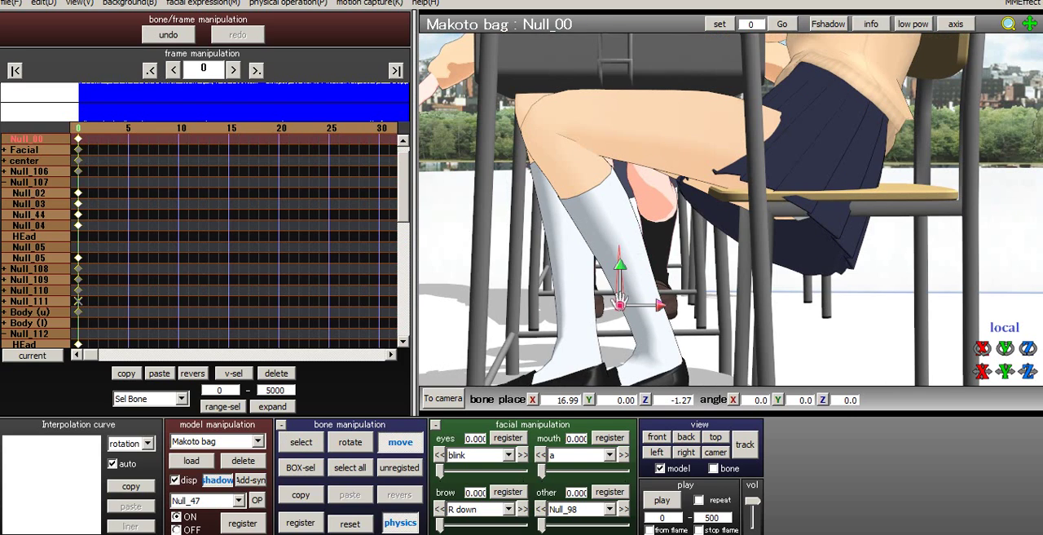
left_click_drag(661, 305, 754, 305)
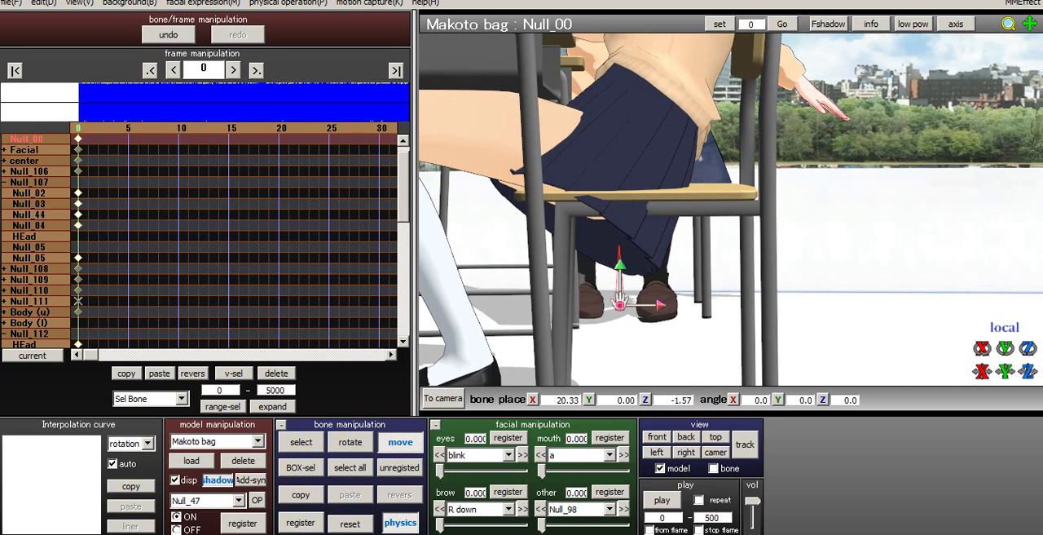
right_click_drag(754, 305, 717, 302)
right_click_drag(594, 295, 586, 291)
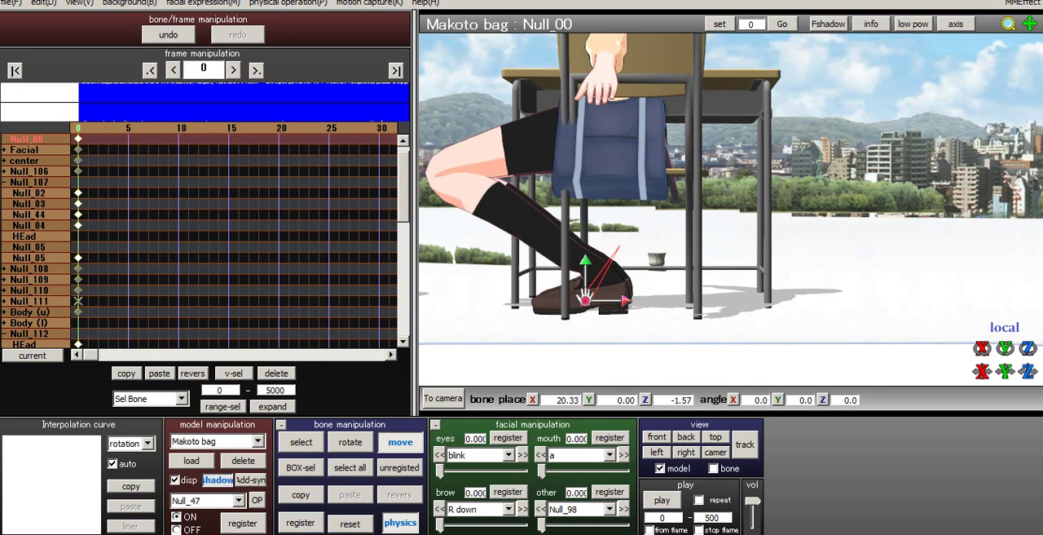
- Move the Makoto bag model's Null_01 bone back along the seat to about X 0.09, Y -6.39, Z 3.95
key("c")
left_click(619, 241)
left_click(619, 241)
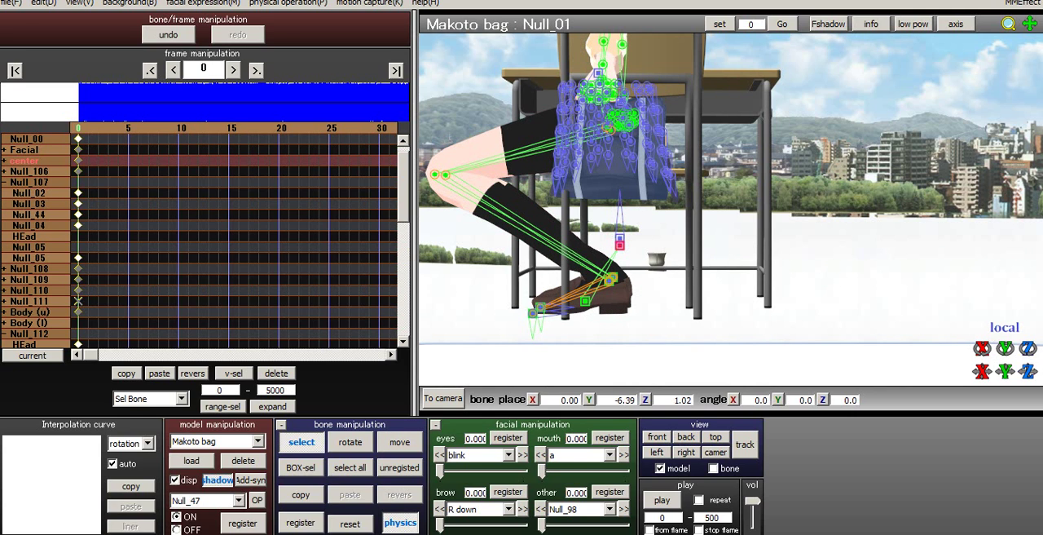
key("z")
left_click_drag(620, 243, 727, 243)
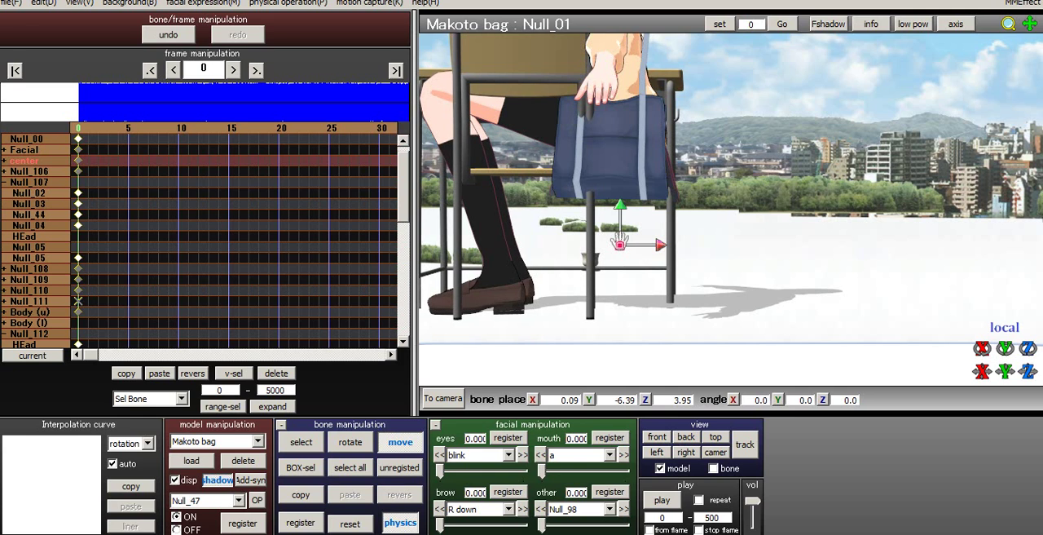
- Move the Null_00 root bone to about X 20.21, Z -3.56 to realign the body with the chair
key("c")
right_click_drag(727, 243, 737, 242)
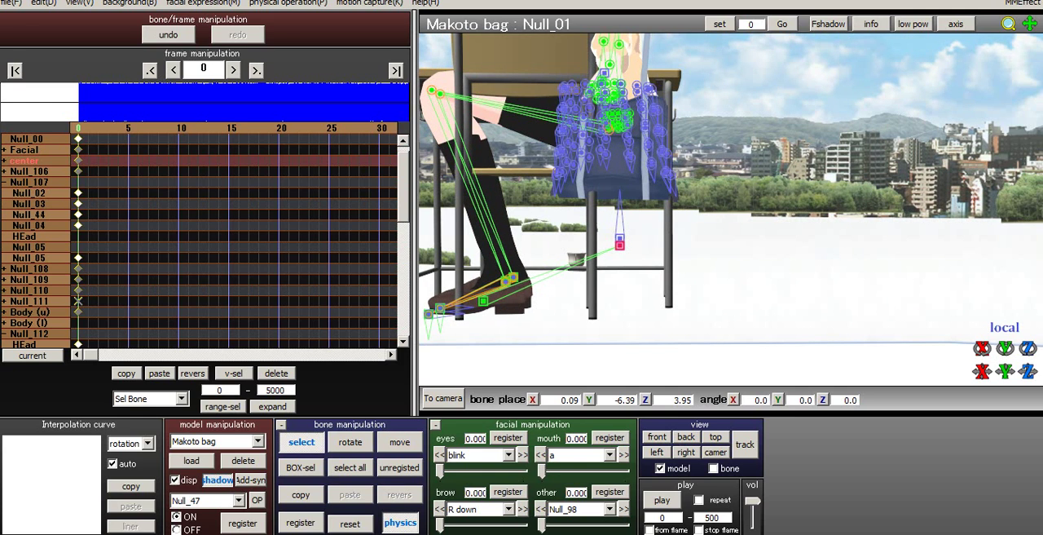
left_click(483, 302)
key("v")
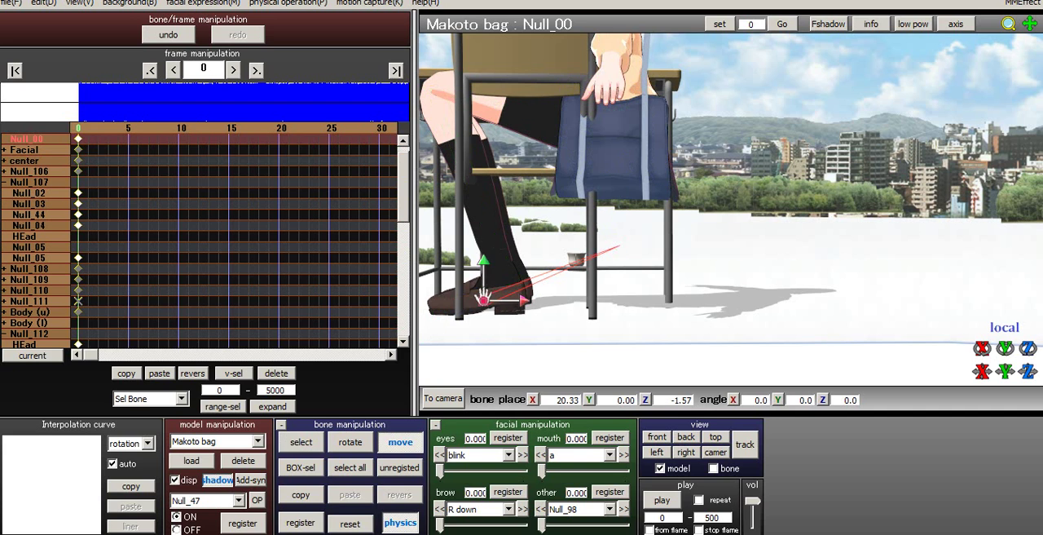
left_click_drag(1028, 371, 1027, 436)
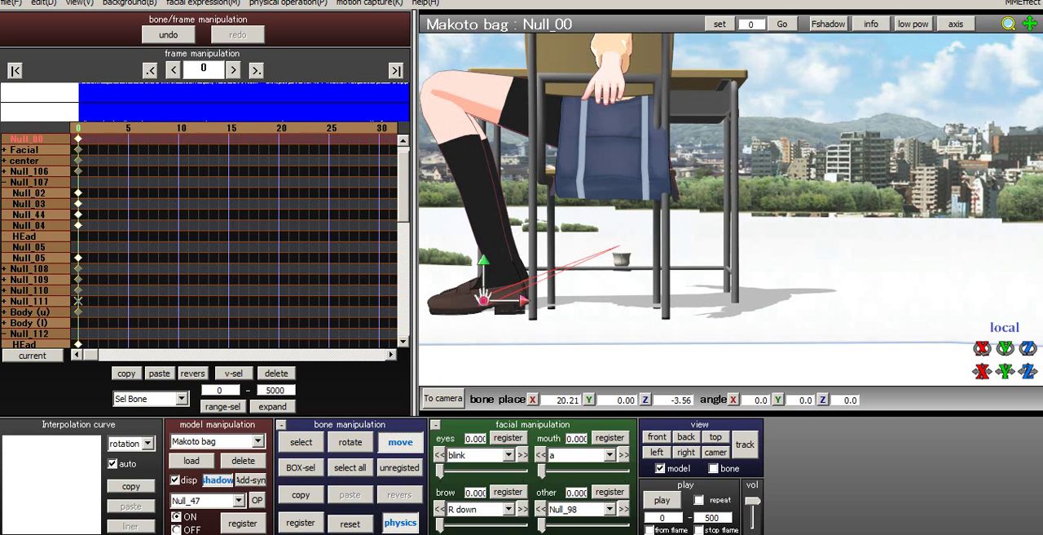
- Move the left foot's Null_52 IK bone forward and outward to about X 1.25, Y -0.11, Z -1.88
right_click_drag(782, 261, 808, 276)
key("c")
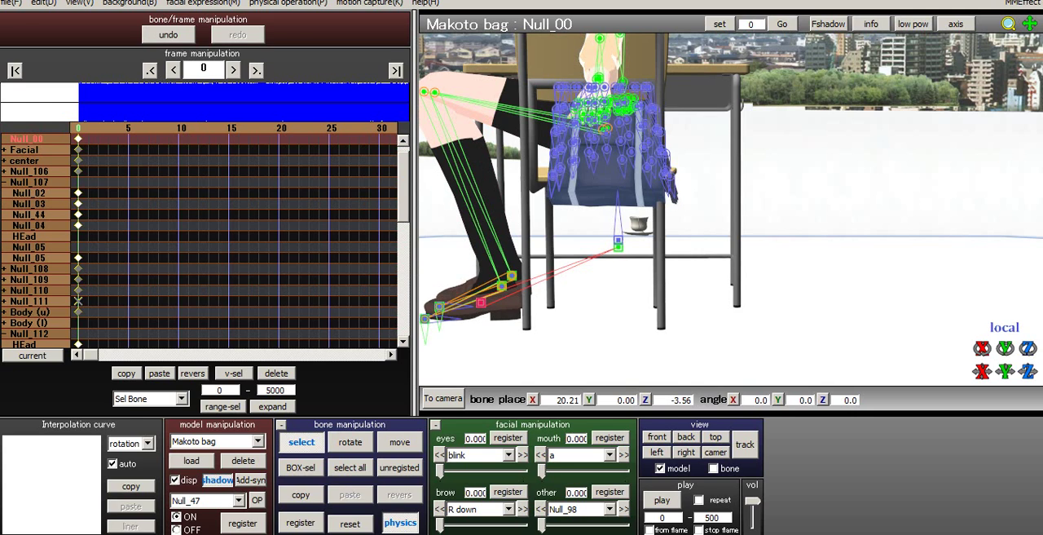
left_click(512, 276)
left_click(501, 286)
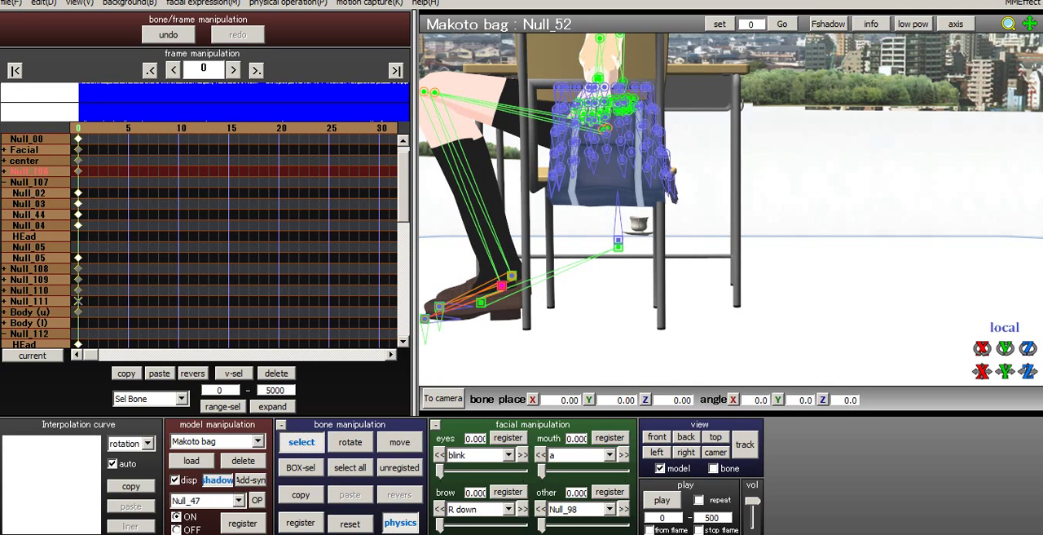
key("z")
left_click_drag(501, 284, 441, 279)
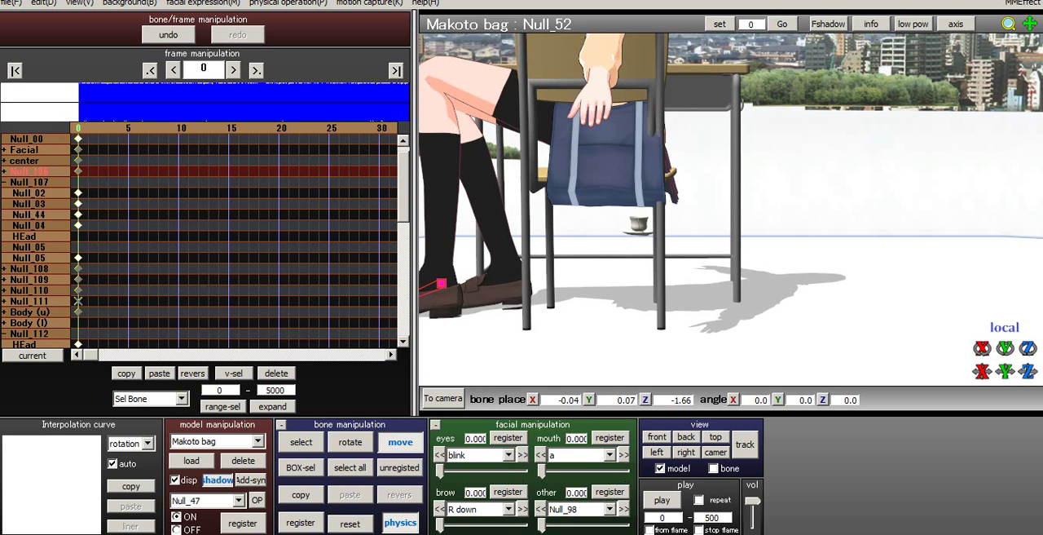
right_click_drag(489, 278, 823, 284)
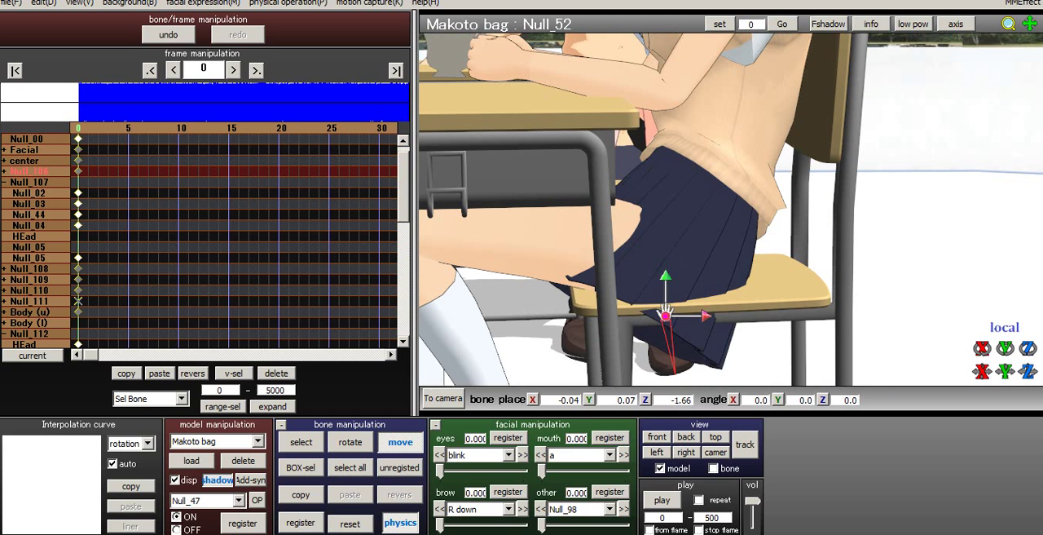
left_click_drag(665, 292, 718, 318)
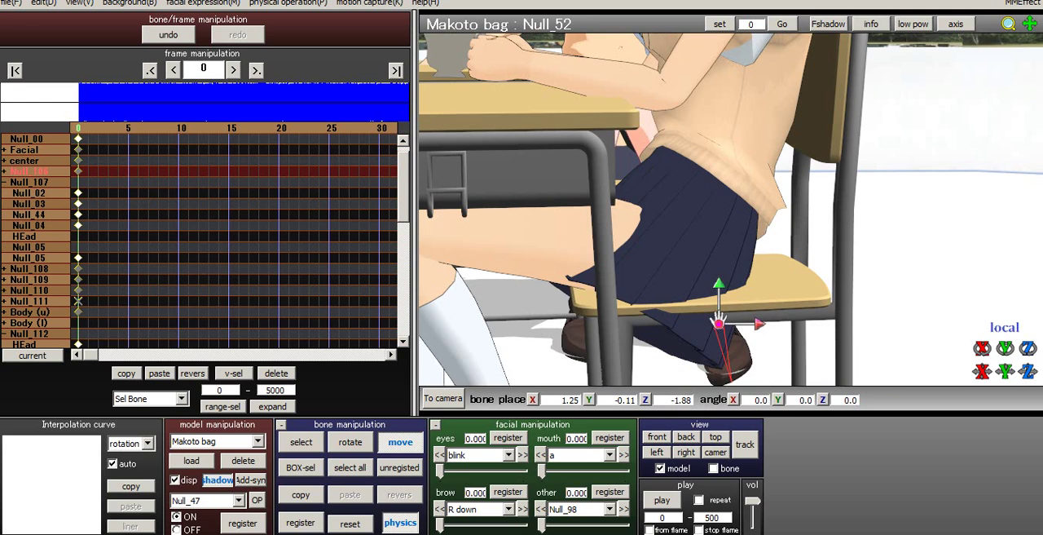
- Rotate the left thigh's Null_50 bone to about X 0.1, Y 15.3, Z 2.1
right_click_drag(719, 320, 559, 322)
left_click(302, 442)
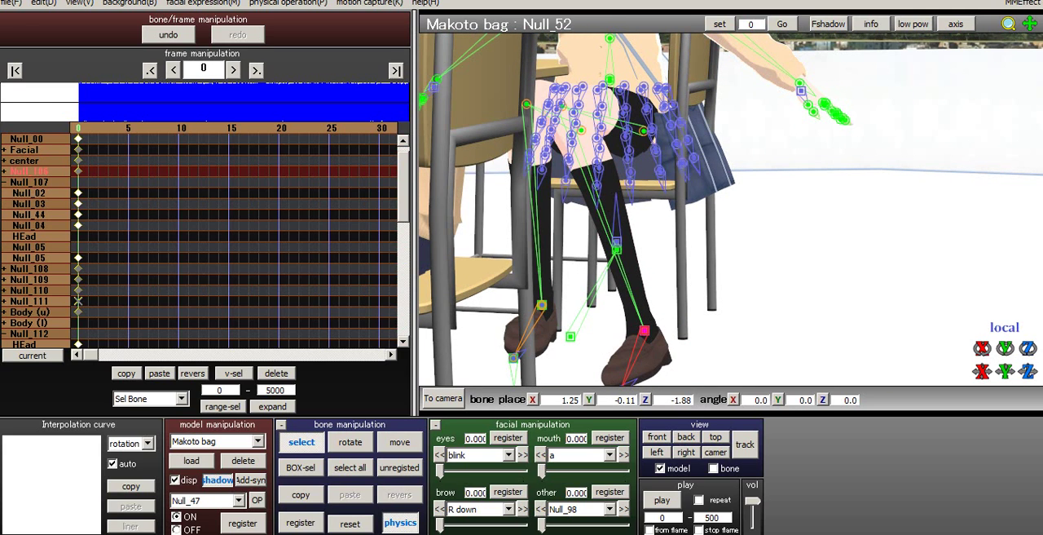
left_click(644, 131)
key("x")
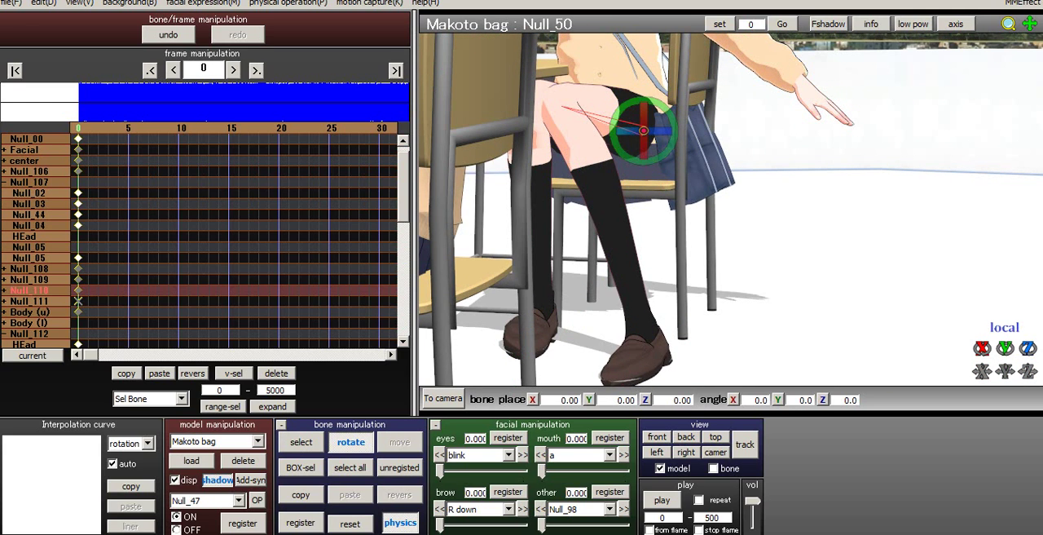
mouse_move(644, 162)
left_mouse_down()
mouse_move(685, 163)
mouse_move(649, 162)
left_mouse_up()
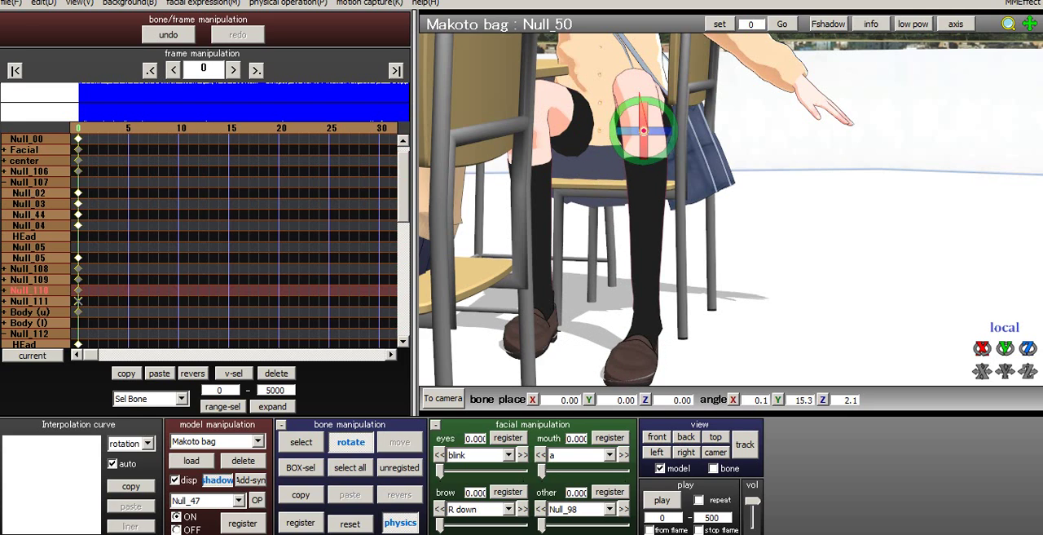
- Shift the left foot's Null_52 IK bone slightly outward, away from the other foot
key("c")
left_click(645, 330)
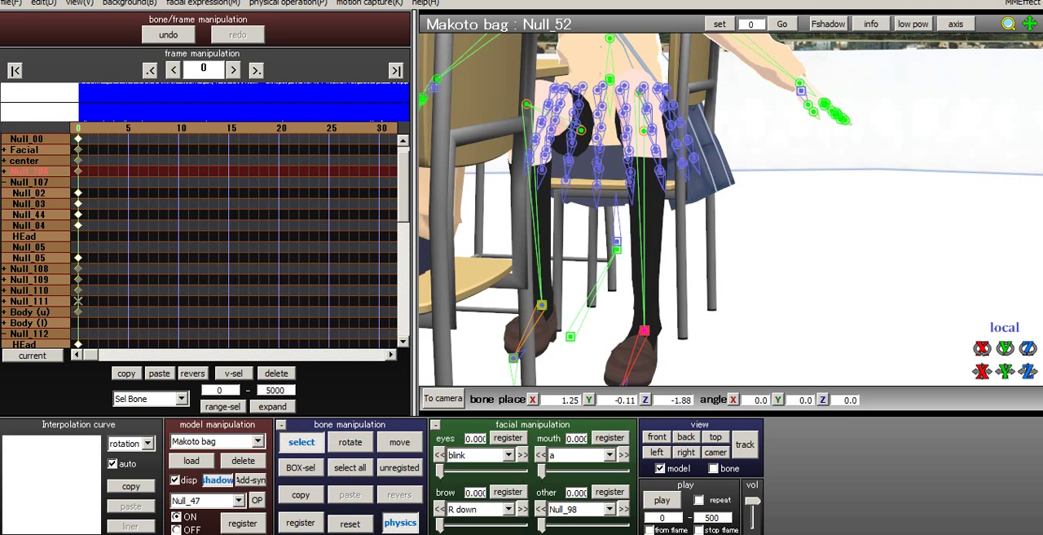
left_click(400, 441)
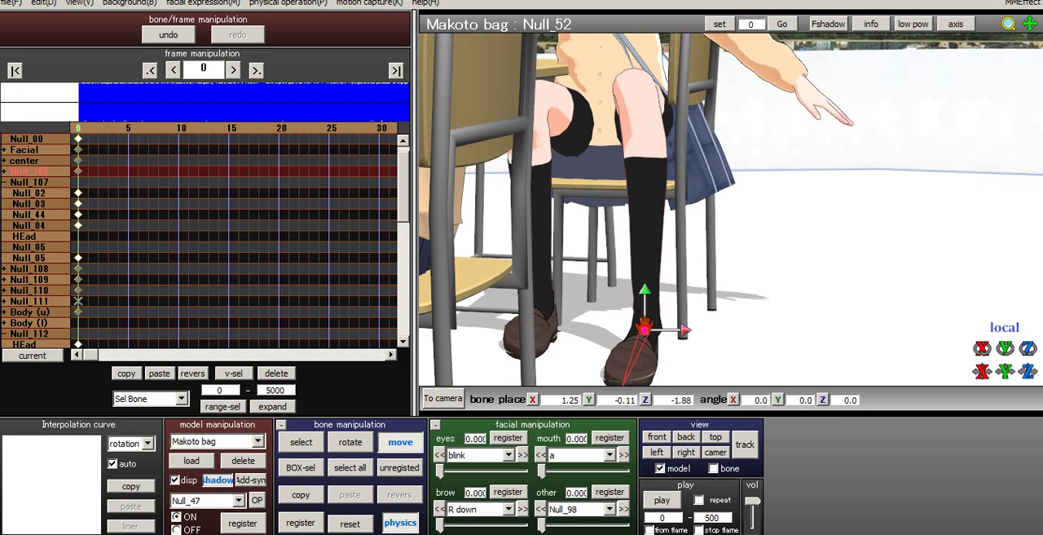
left_click_drag(645, 330, 673, 336)
right_click_drag(673, 335, 540, 356)
- Rotate the Null_44 bone at the hips to about X 26.4, Y -1.6, Z -1.8 to tilt the lower body
left_click(301, 442)
right_click_drag(733, 220, 566, 245)
left_click(578, 66)
left_click(577, 66)
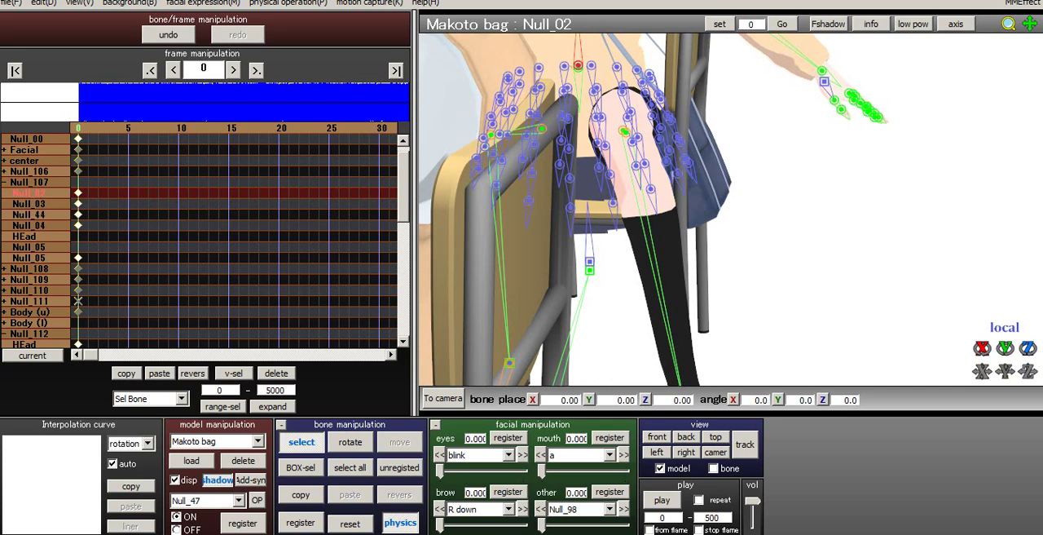
left_click(578, 66)
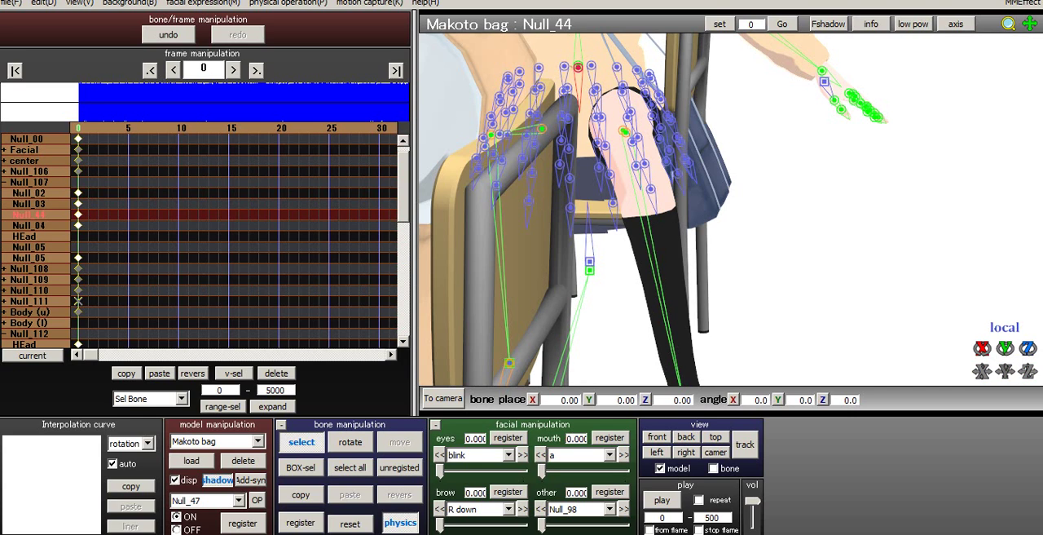
left_click(350, 442)
left_click_drag(578, 82, 579, 127)
right_click_drag(580, 129, 468, 129)
left_click_drag(562, 89, 552, 90)
right_click_drag(554, 110, 651, 124)
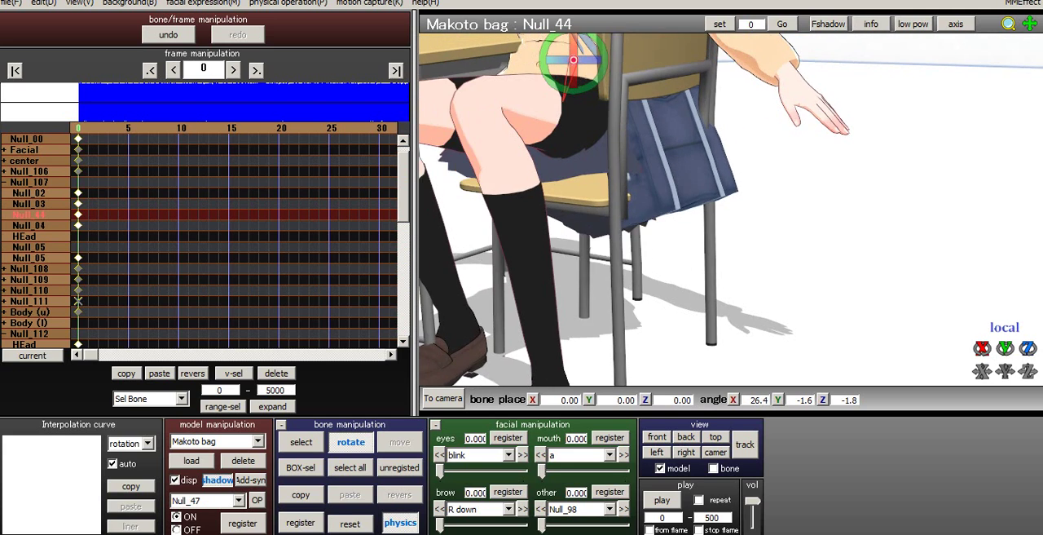
- Move the right foot's Null_47 IK bone forward to about X -0.48, Y 0.00, Z -1.97
middle_click_drag(652, 124, 733, 77)
left_click(302, 443)
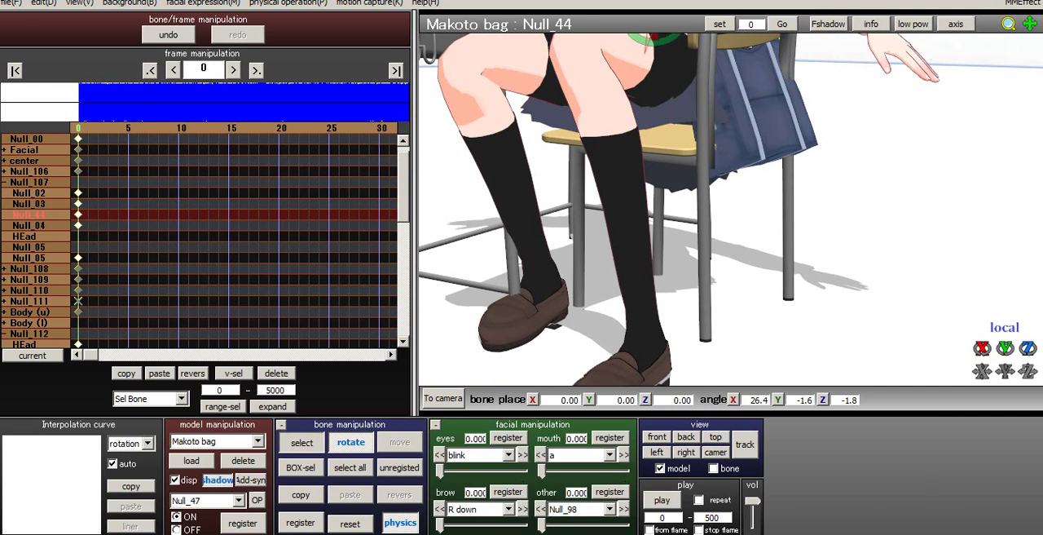
right_click_drag(774, 244, 709, 244)
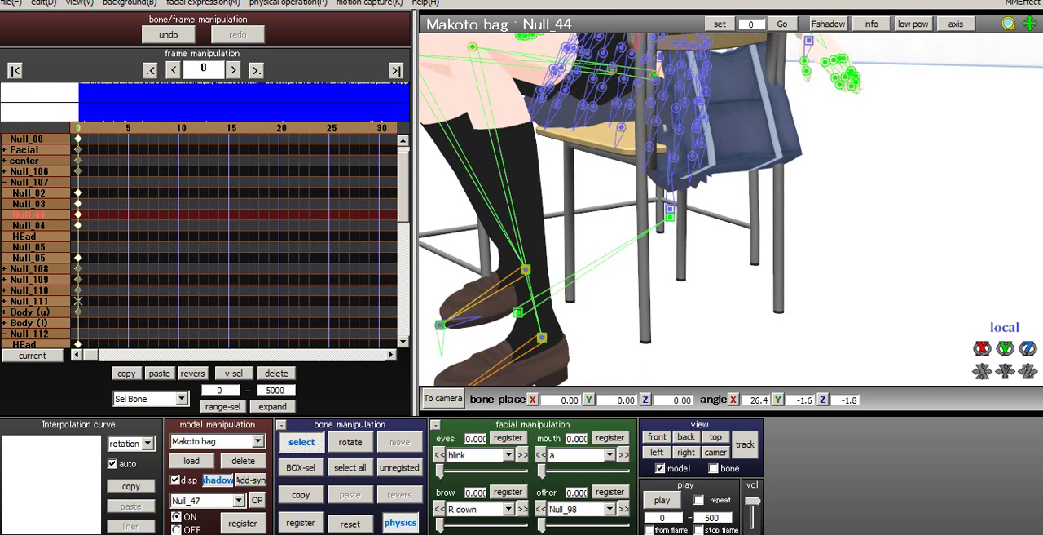
left_click(526, 269)
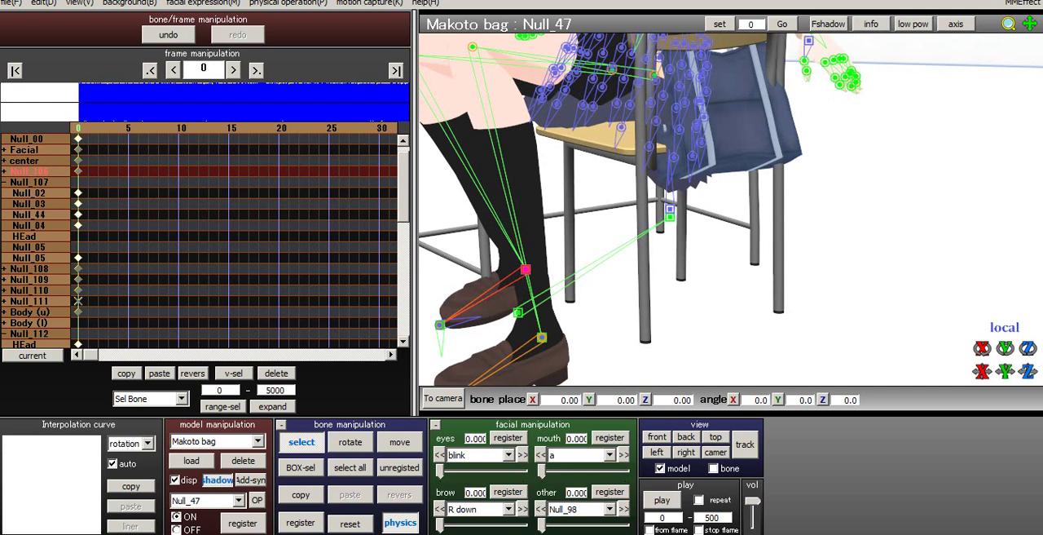
right_click_drag(733, 245, 672, 233)
middle_click_drag(672, 233, 692, 239)
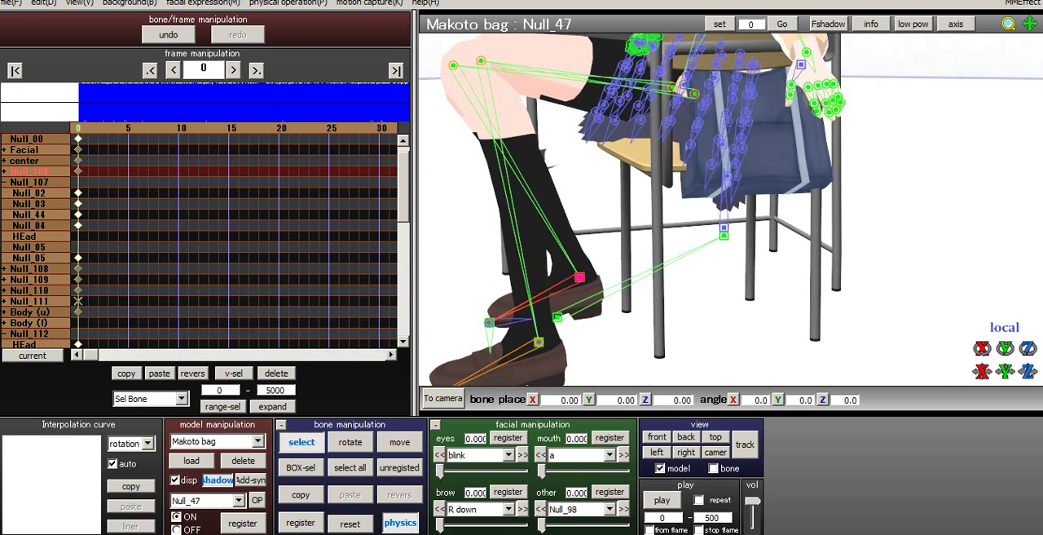
right_click_drag(692, 239, 672, 228)
key("z")
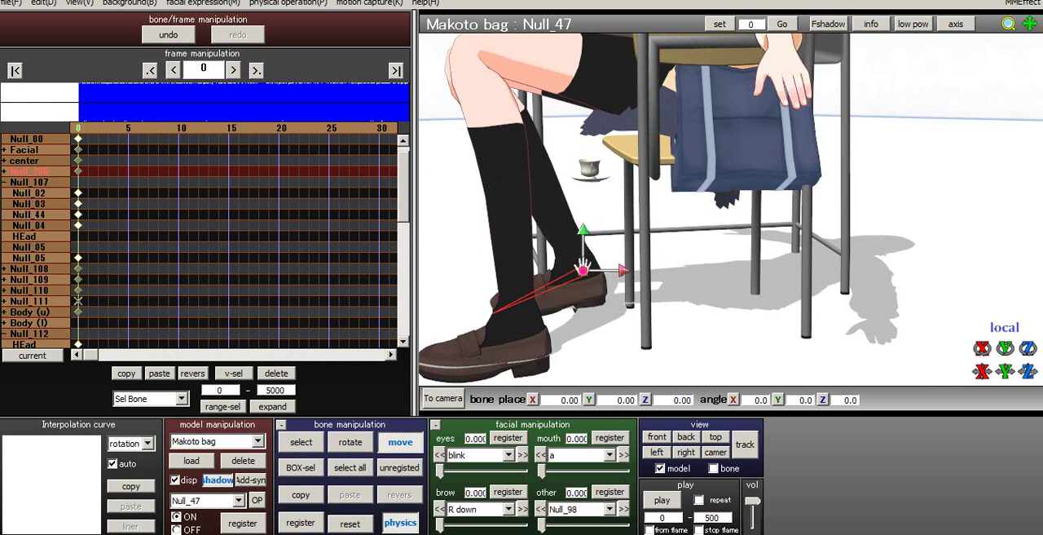
left_click_drag(583, 269, 498, 270)
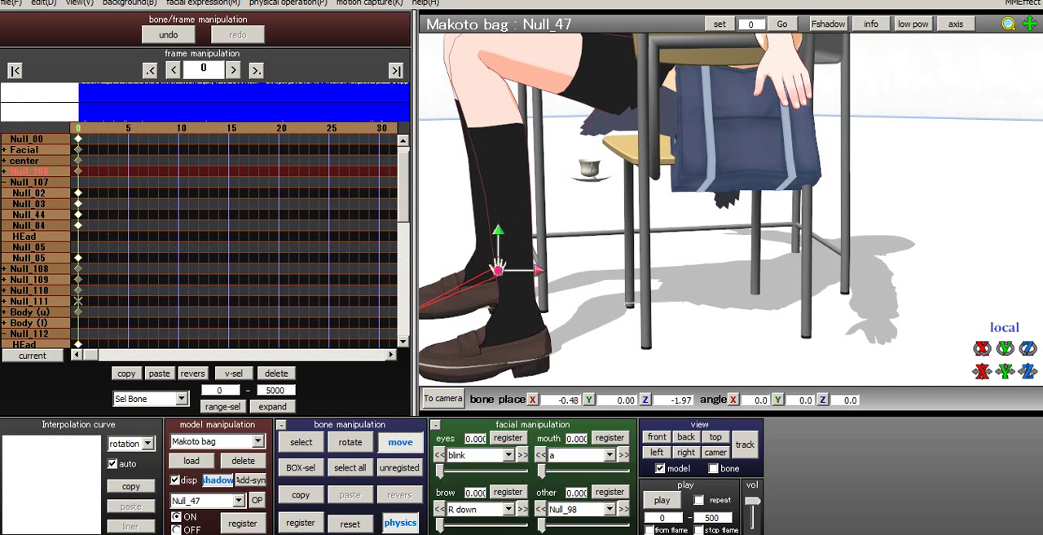
- Nudge the right foot's Null_47 IK bone slightly farther outward, viewing the chair from behind
right_click_drag(498, 271, 661, 277)
right_click_drag(623, 325, 604, 279)
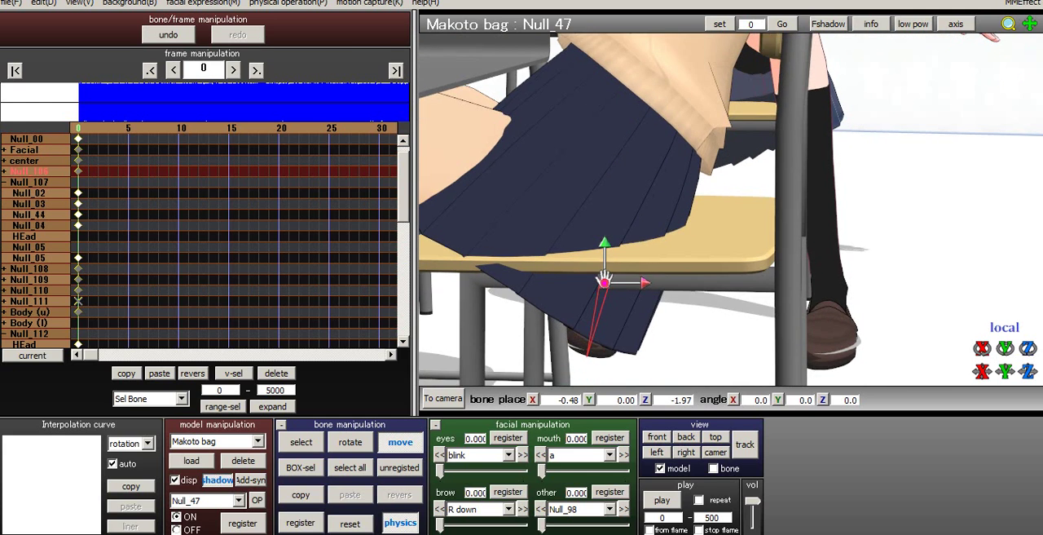
left_click_drag(604, 279, 581, 281)
right_click_drag(580, 282, 612, 326)
- Shift the Null_01 bone slightly sideways on the seat to about X 0.23, Y -6.39, Z 3.95
key("c")
left_click(648, 190)
right_click_drag(649, 195, 657, 326)
middle_click_drag(657, 326, 658, 243)
right_click_drag(657, 243, 662, 183)
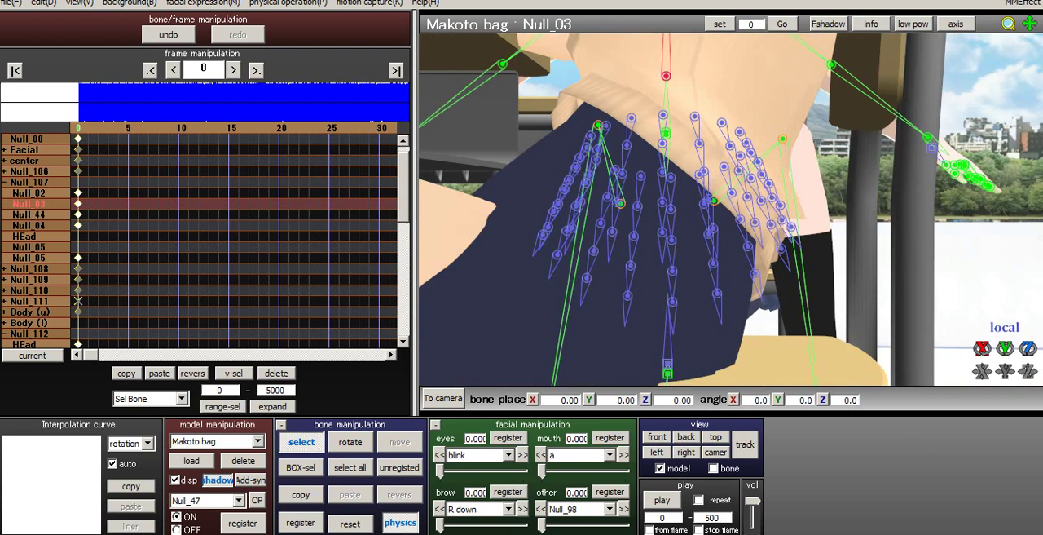
left_click(668, 374)
middle_click_drag(668, 373, 595, 286)
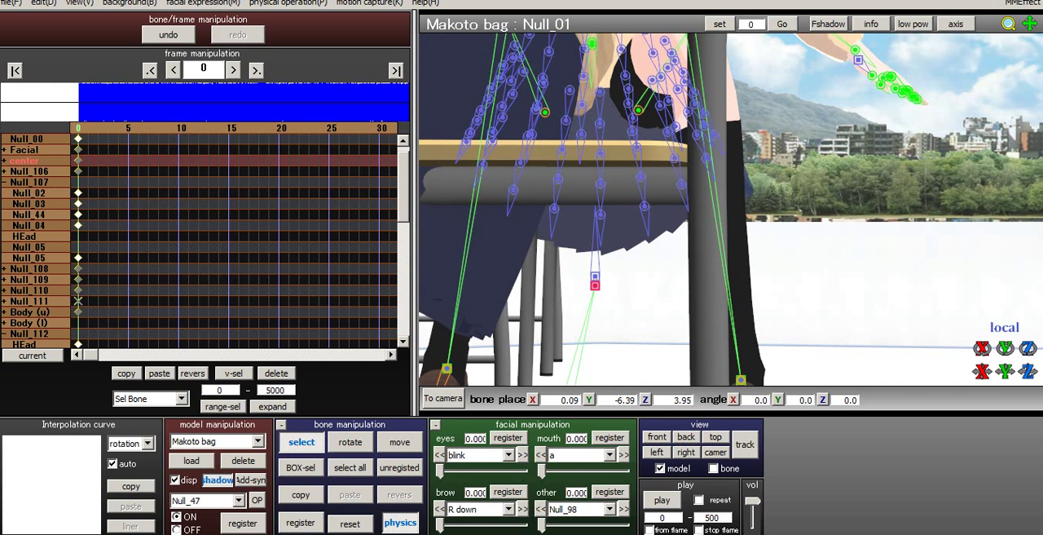
key("v")
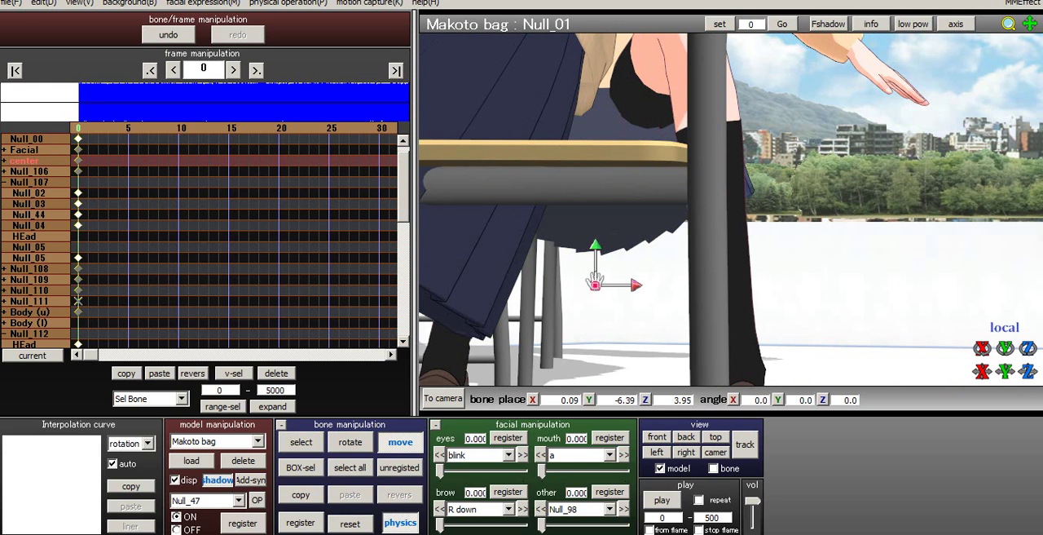
left_click_drag(596, 283, 601, 282)
middle_click_drag(597, 283, 576, 374)
right_click_drag(635, 220, 640, 281)
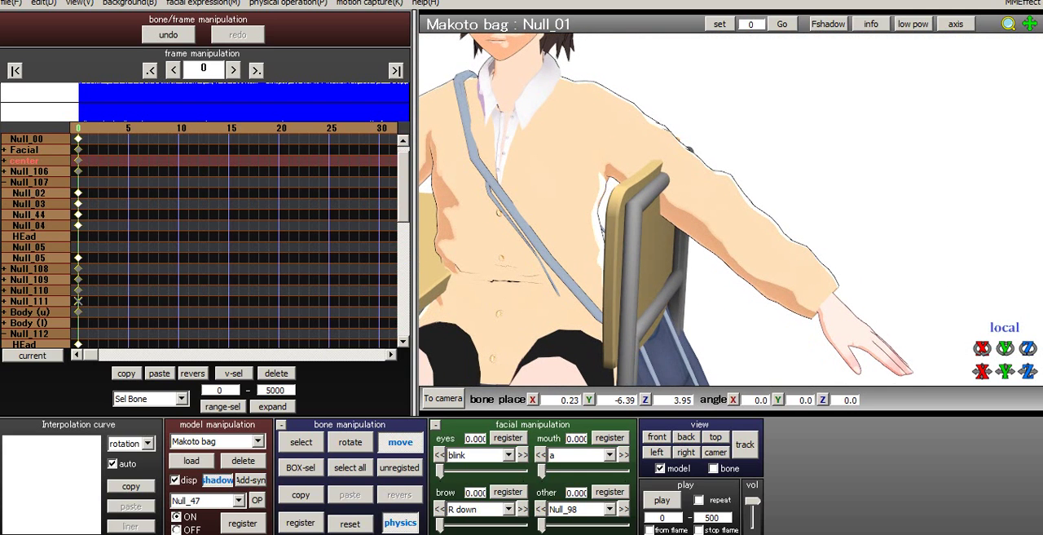
- Start loading pose data and browse to the UserFile > Pose > Hands folder of MikuMikuDanceE_v803x64
left_click(11, 3)
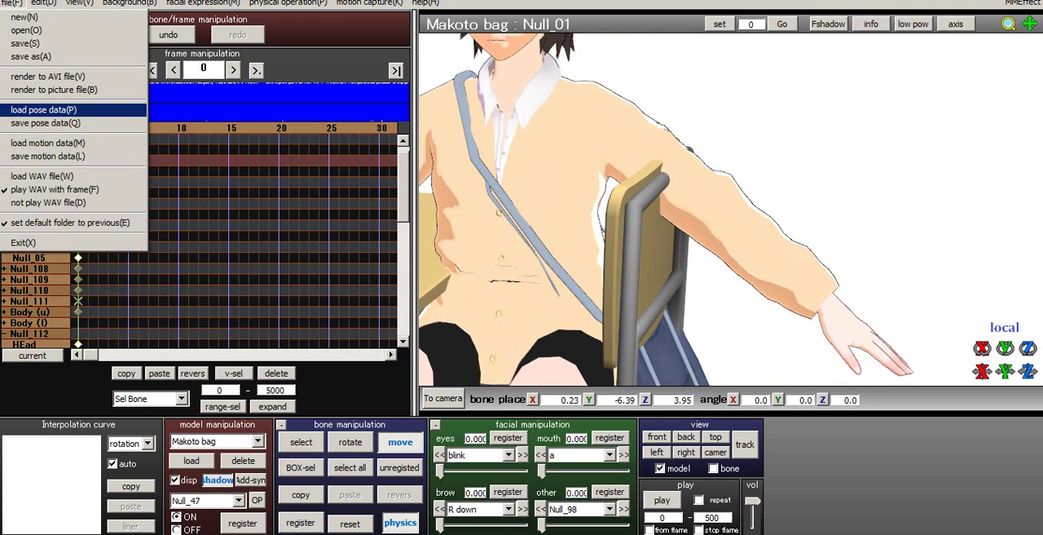
left_click(43, 109)
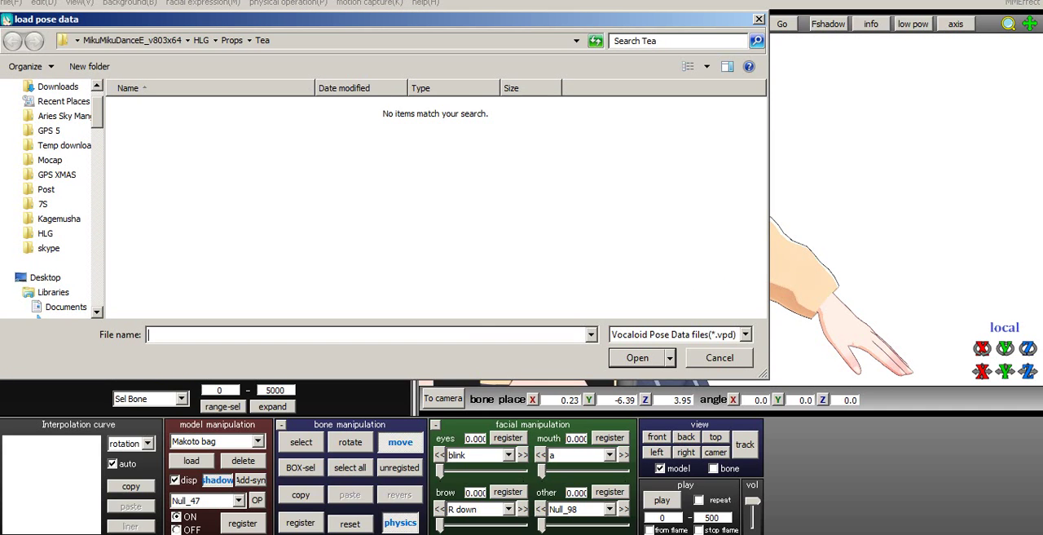
left_click(132, 40)
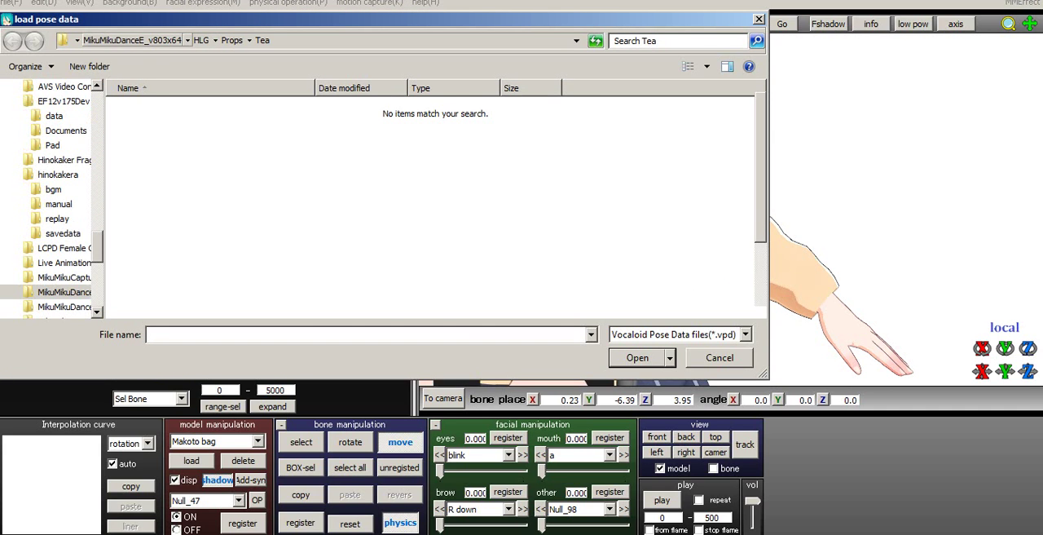
left_click(196, 243)
scroll(195, 243, "down", 2)
double_click(149, 309)
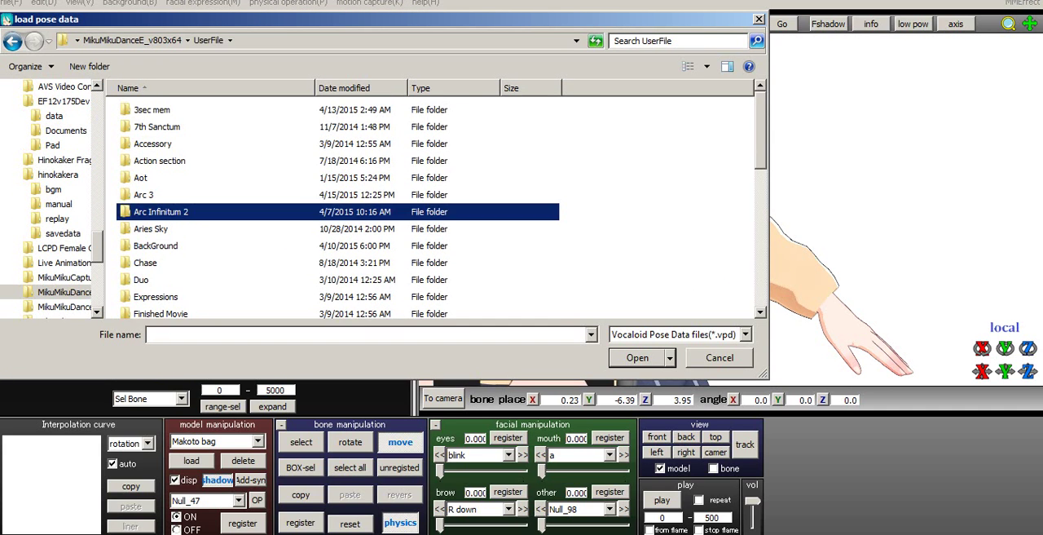
scroll(212, 275, "down", 7)
scroll(212, 275, "down", 2)
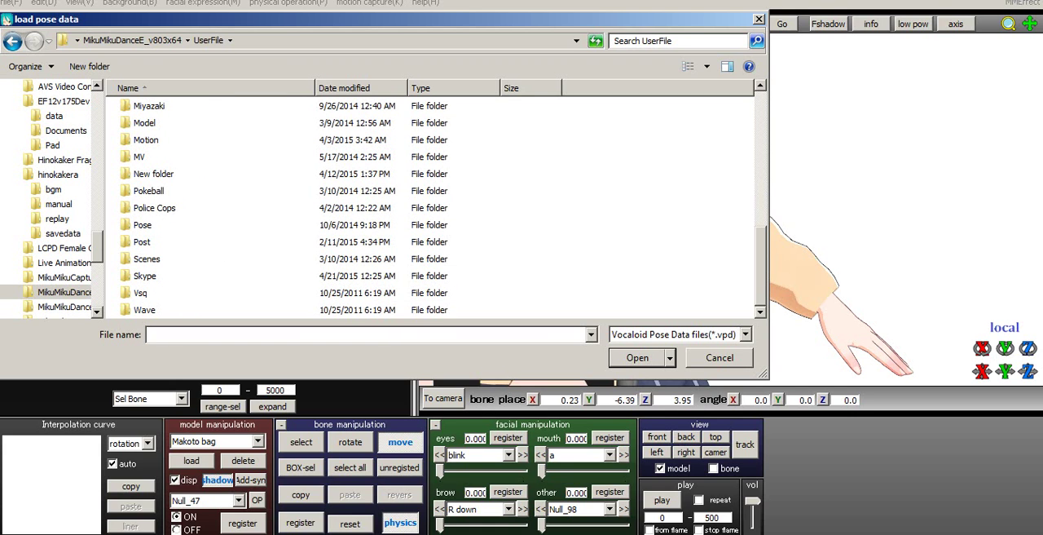
double_click(142, 225)
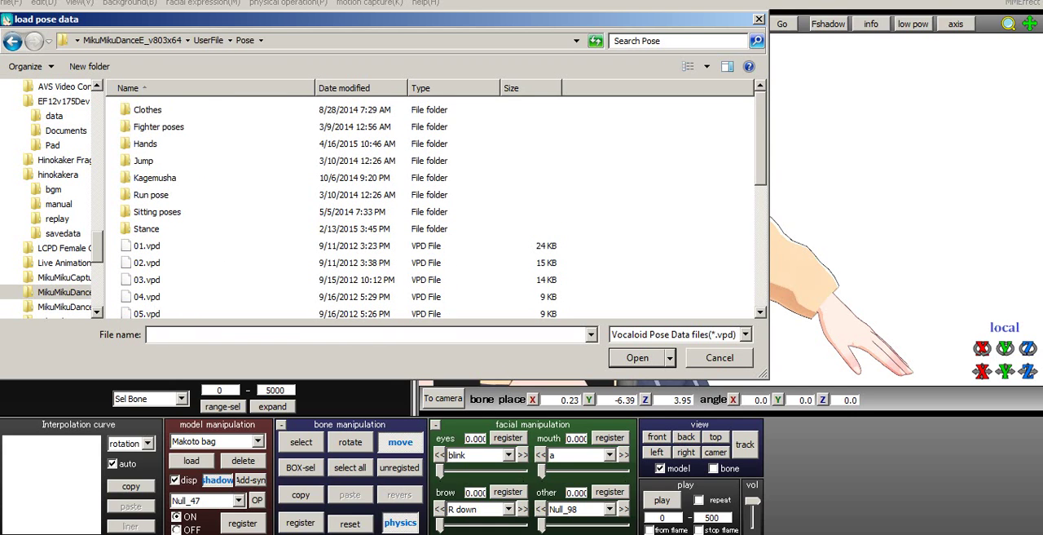
double_click(145, 144)
- Load the Relaxed_Both.vpd pose onto the Makoto bag model to relax both hands
left_click(163, 245)
scroll(269, 269, "down", 10)
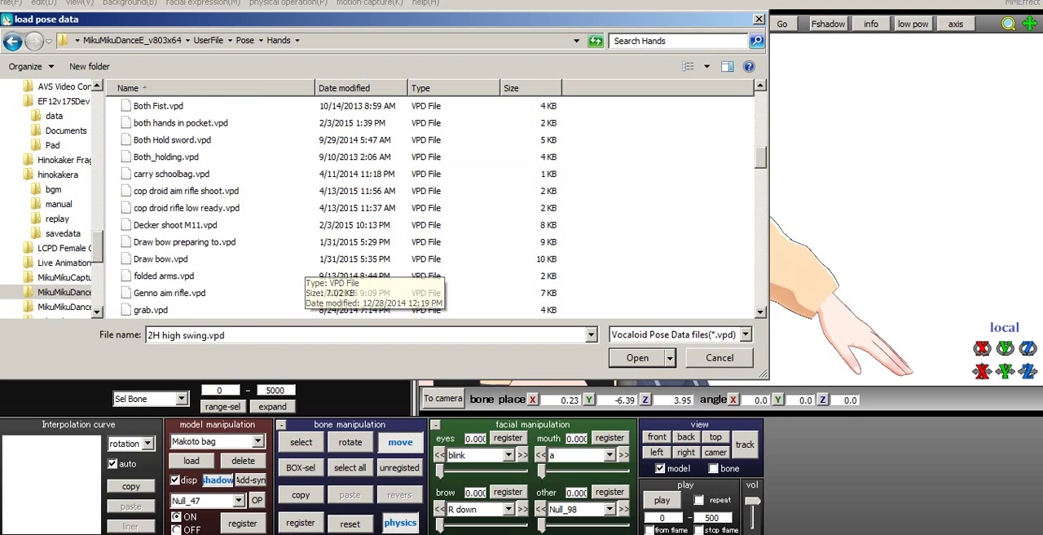
scroll(281, 290, "down", 15)
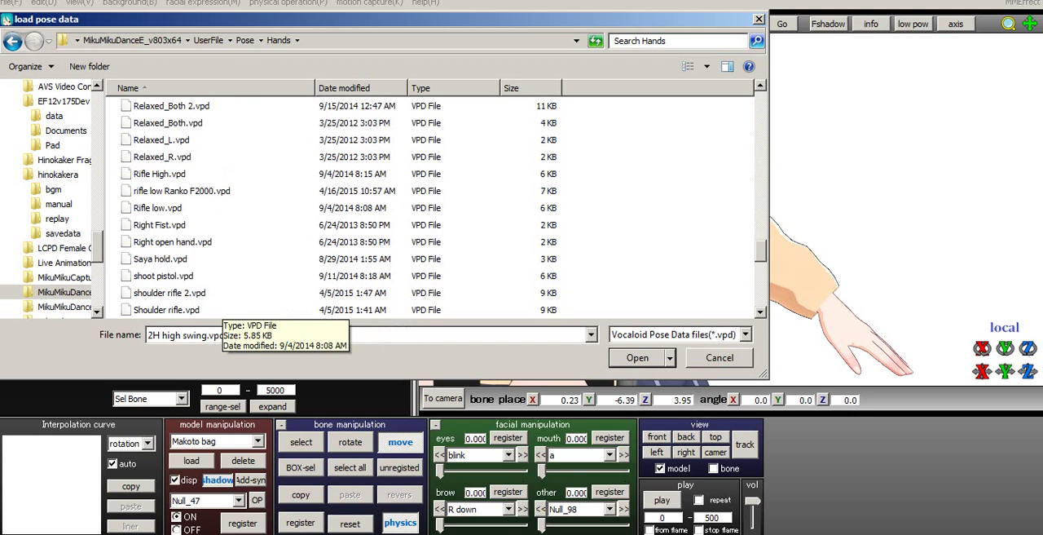
left_click(163, 157)
left_click(168, 123)
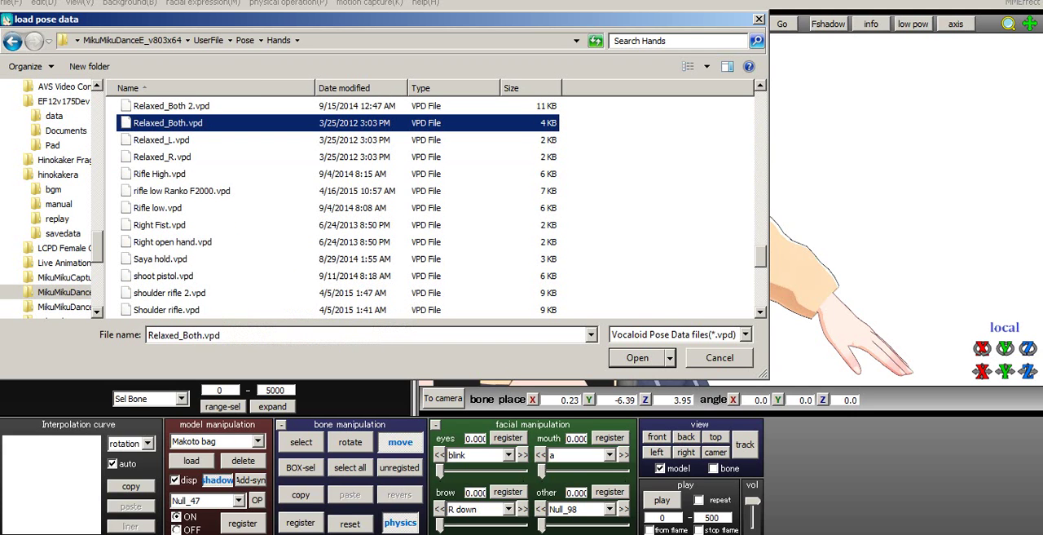
left_click(638, 358)
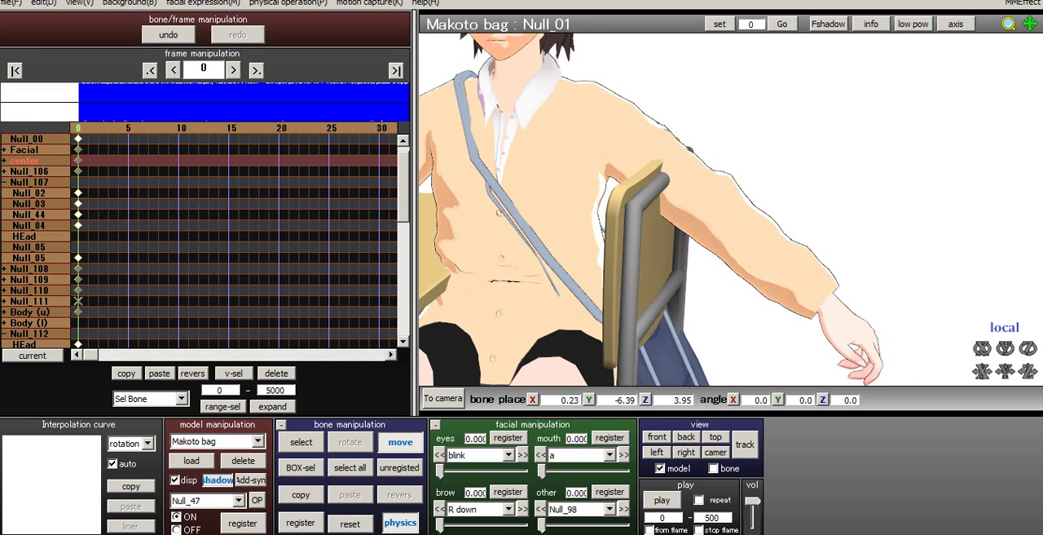
- Rotate the left elbow's Null_27 bone to about X -20.0, Y -94.8, Z -12.4 so the forearm bends downward
left_click(301, 442)
left_click(714, 213)
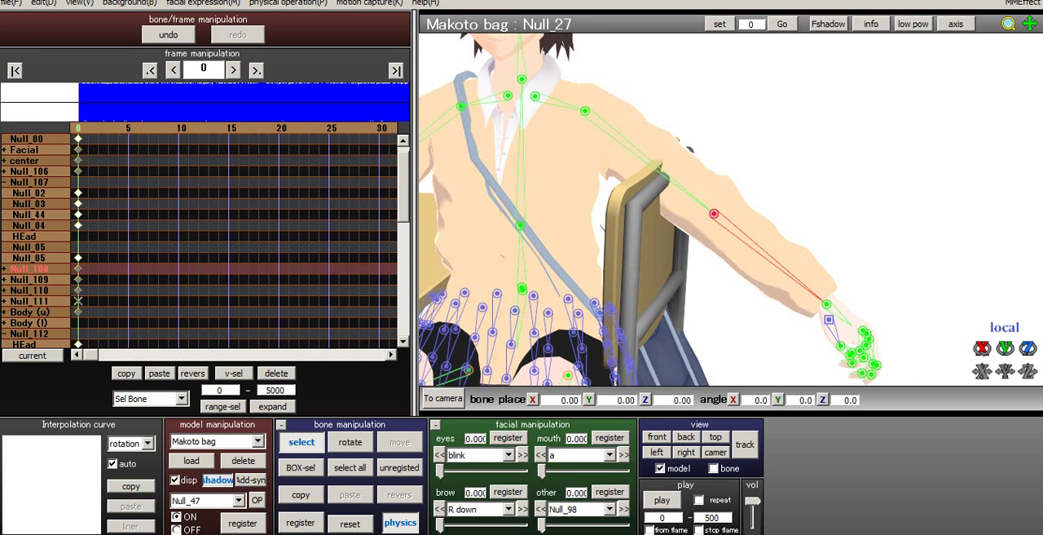
left_click(351, 442)
left_click_drag(714, 214, 642, 227)
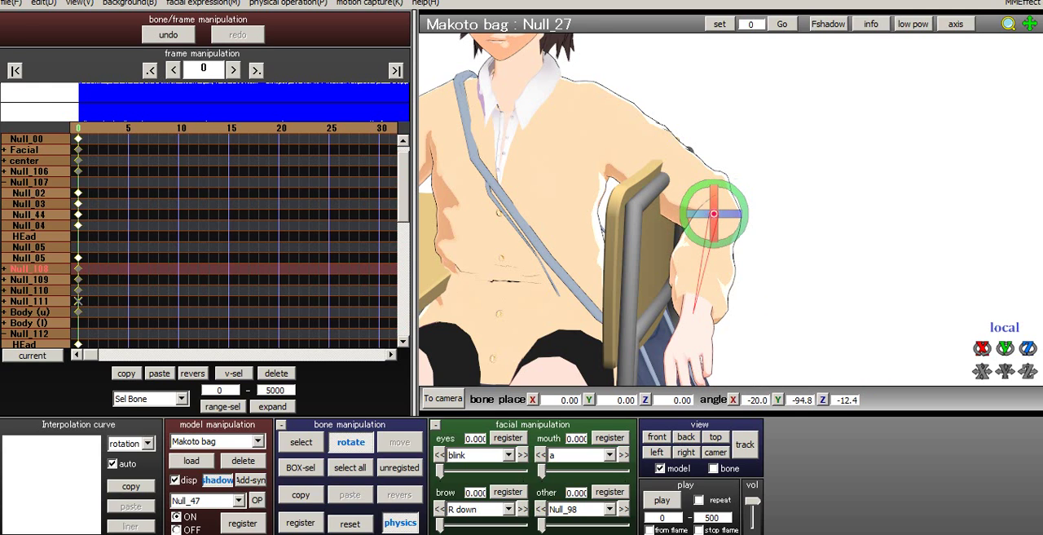
- Rotate the left shoulder's Null_25 bone upward to raise the left arm above the chair back
key("c")
left_click(535, 96)
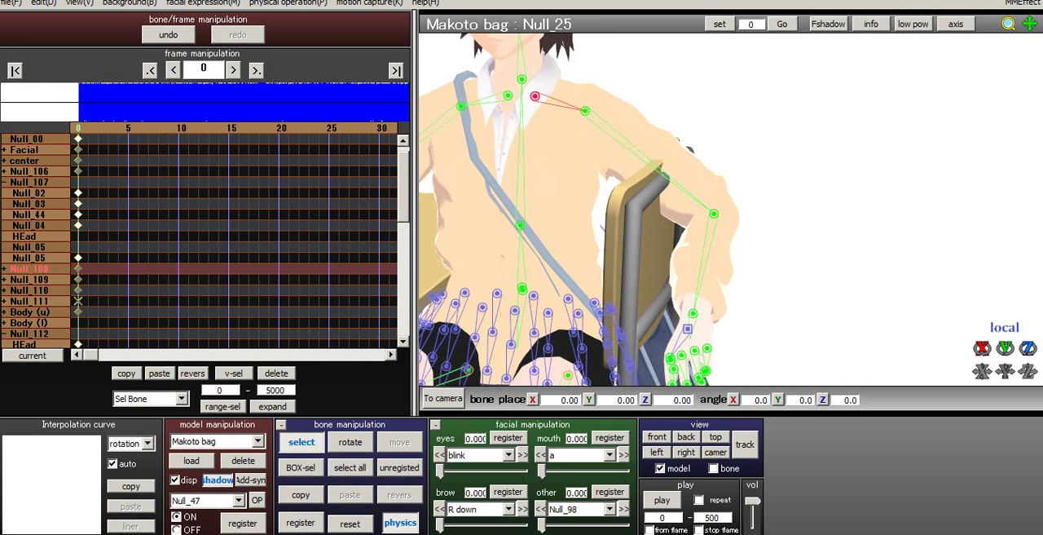
key("x")
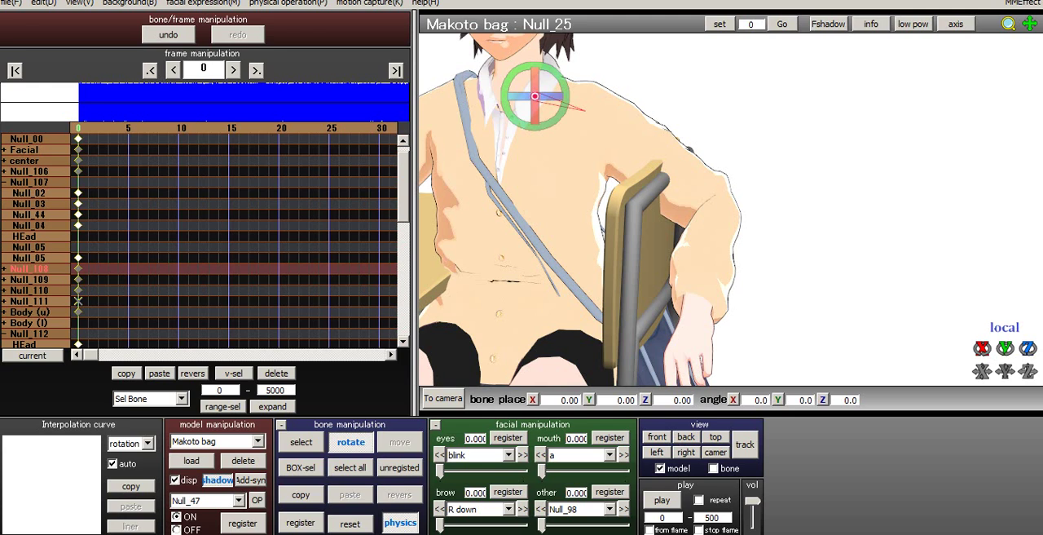
left_click_drag(568, 96, 567, 83)
- Rotate the left elbow's Null_27 bone to about X 6.2, Y -134.6, Z -57.5, bringing the forearm across the chair back
key("z")
left_click(741, 155)
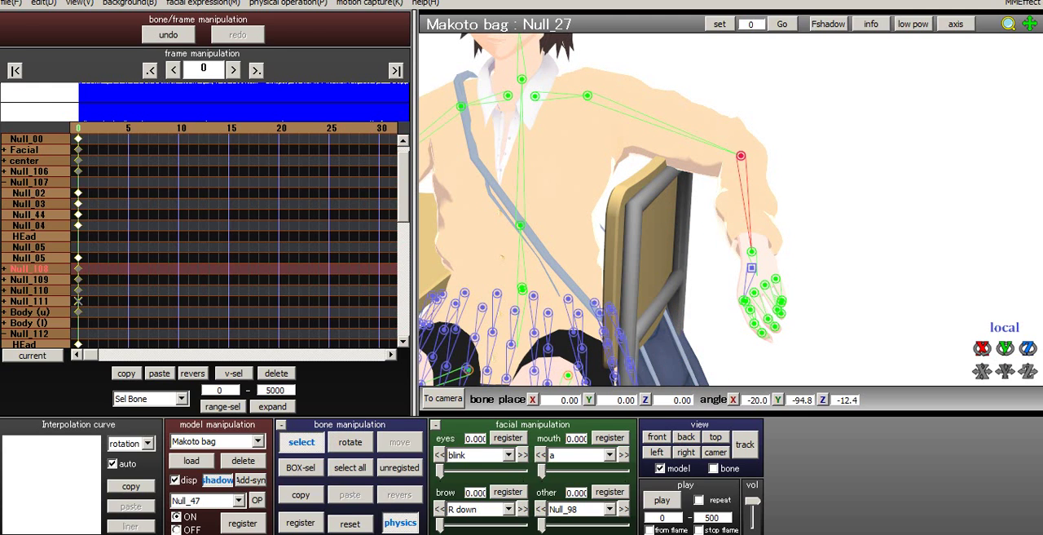
key("x")
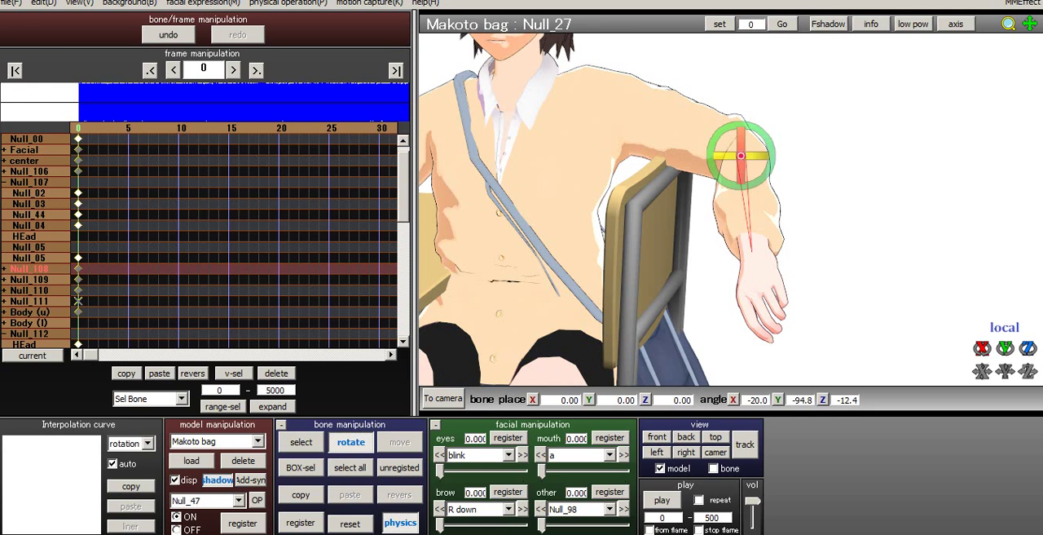
left_click_drag(738, 155, 708, 152)
right_click_drag(710, 154, 740, 158)
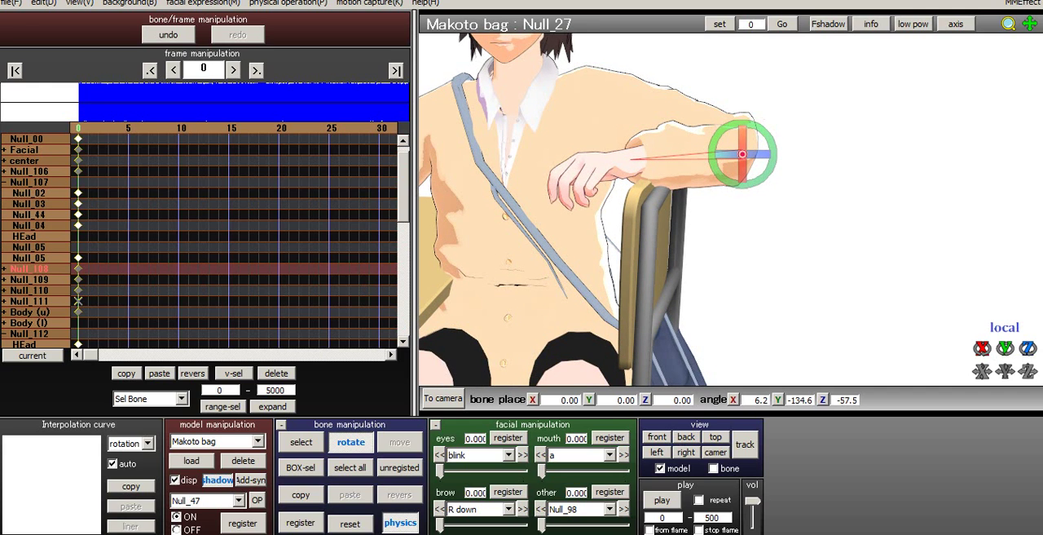
- Rotate the left wrist's Null_28 bone to about X 5.5, Y 3.6, Z 44.0 so the hand hangs down
key("c")
left_click(631, 160)
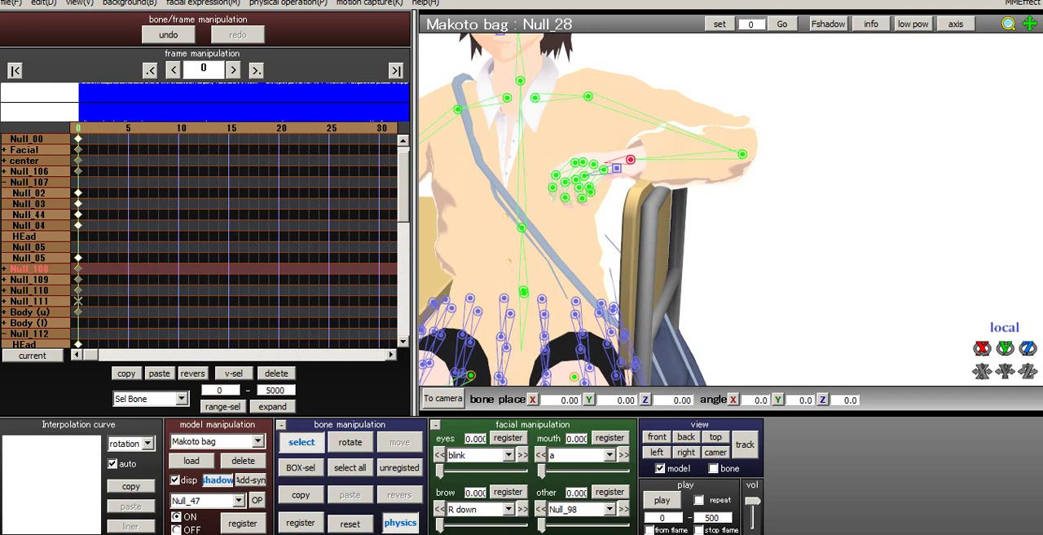
key("x")
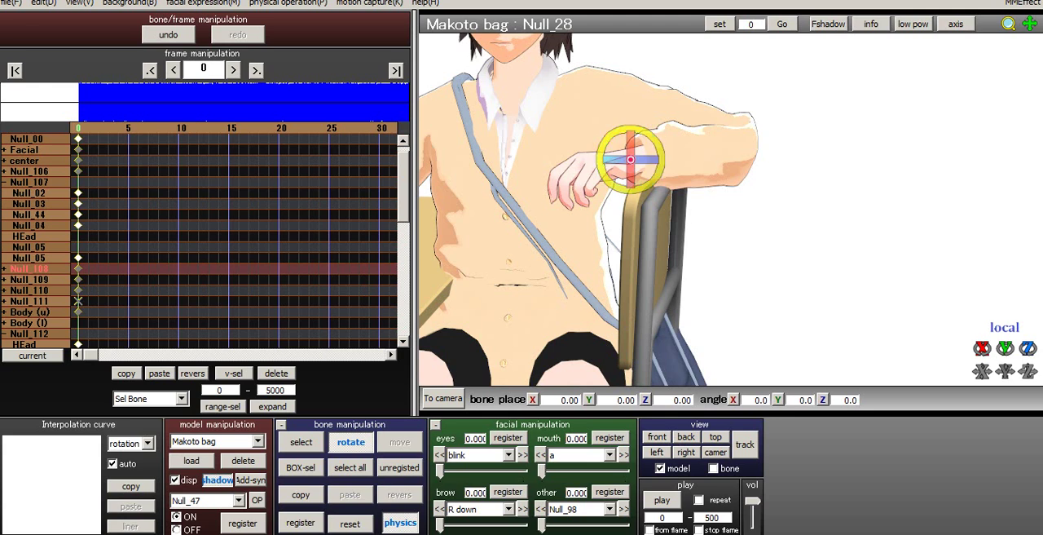
left_click_drag(604, 174, 614, 200)
right_click_drag(615, 200, 652, 189)
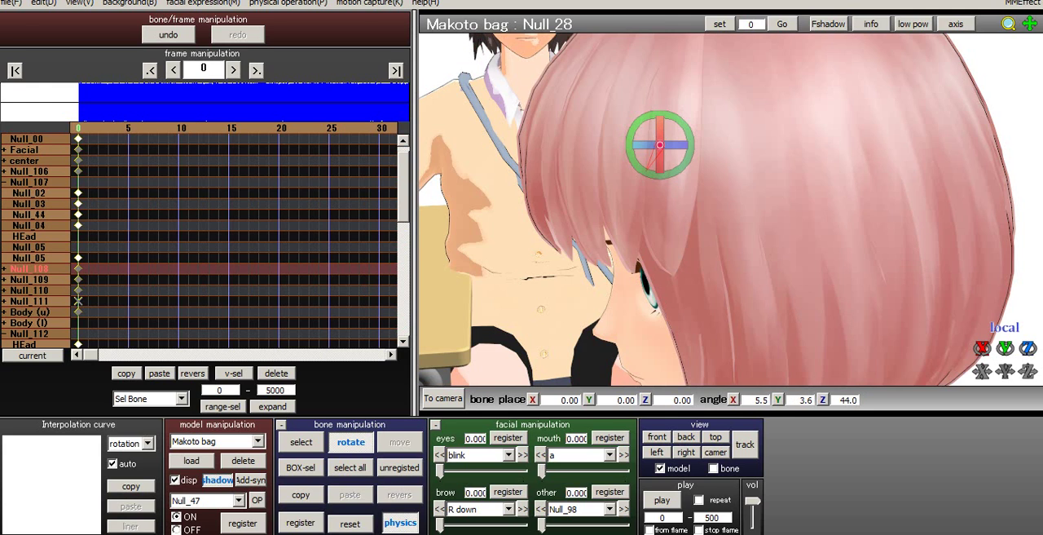
- Rotate the Null_04 neck bone to about X -35.5, Y -0.1, Z 0.4 to tilt the neck forward
middle_click_drag(652, 189, 846, 159)
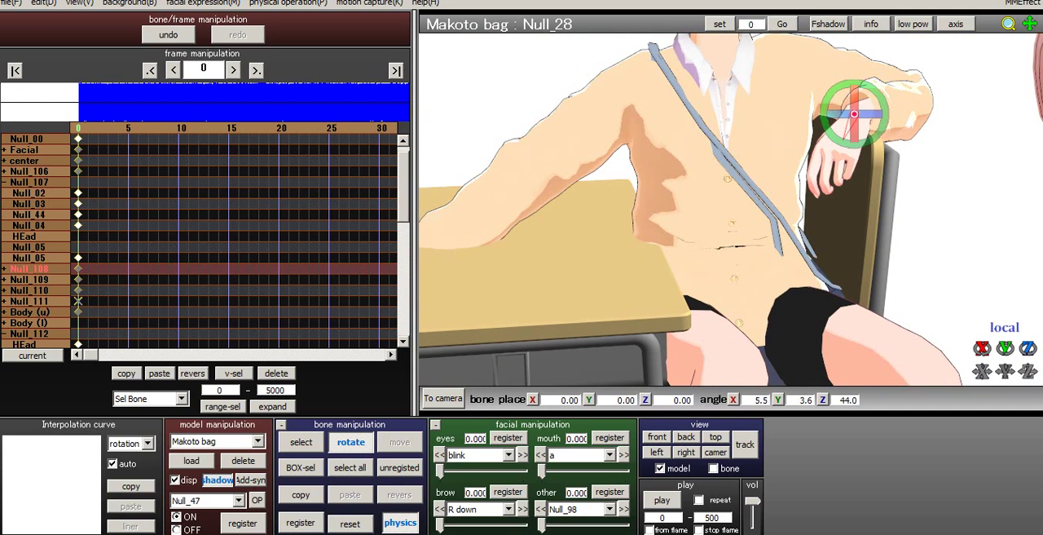
left_click(301, 443)
right_click_drag(734, 204, 721, 187)
middle_click_drag(722, 187, 726, 363)
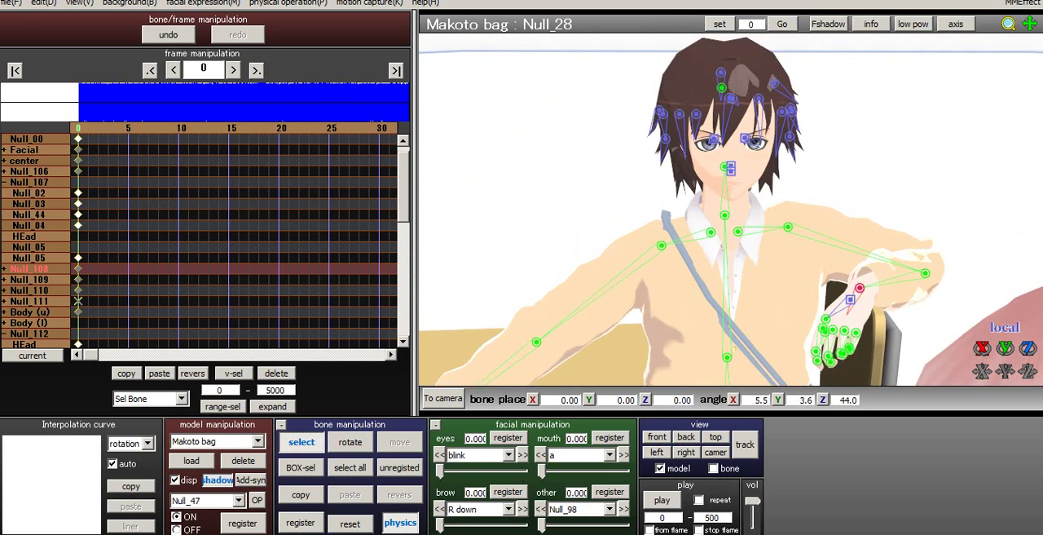
scroll(724, 244, "up", 3)
left_click(722, 225)
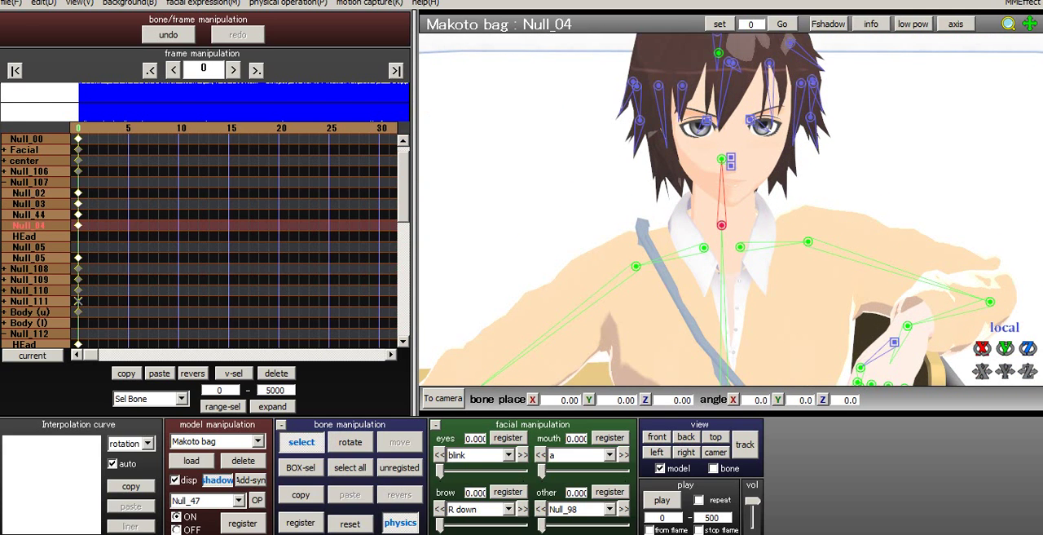
key("x")
right_click_drag(734, 244, 733, 208)
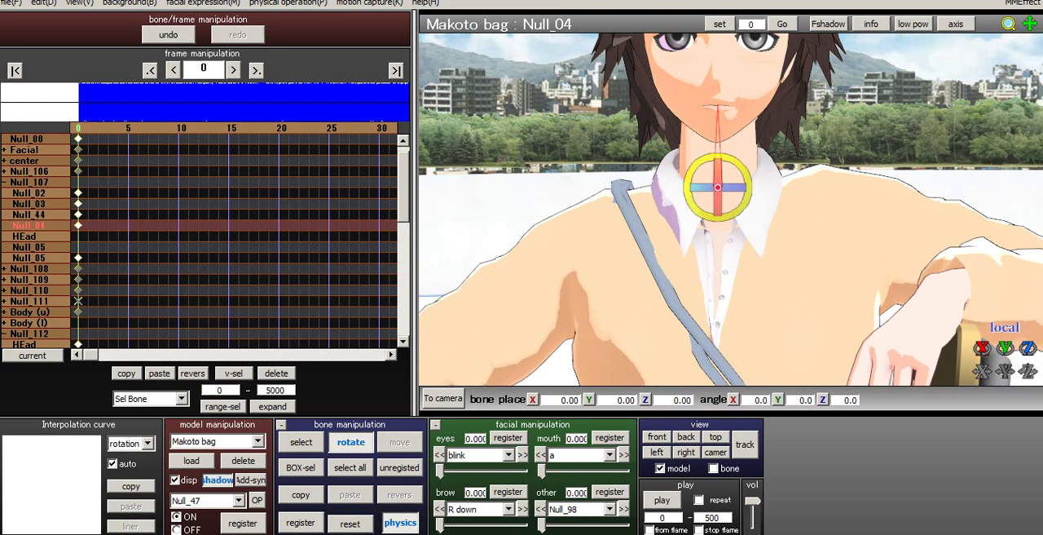
left_click_drag(721, 190, 720, 251)
- Rotate the HEad bone to about X 37.2, Y -0.1, Z -0.4 to lift the face
left_click(302, 443)
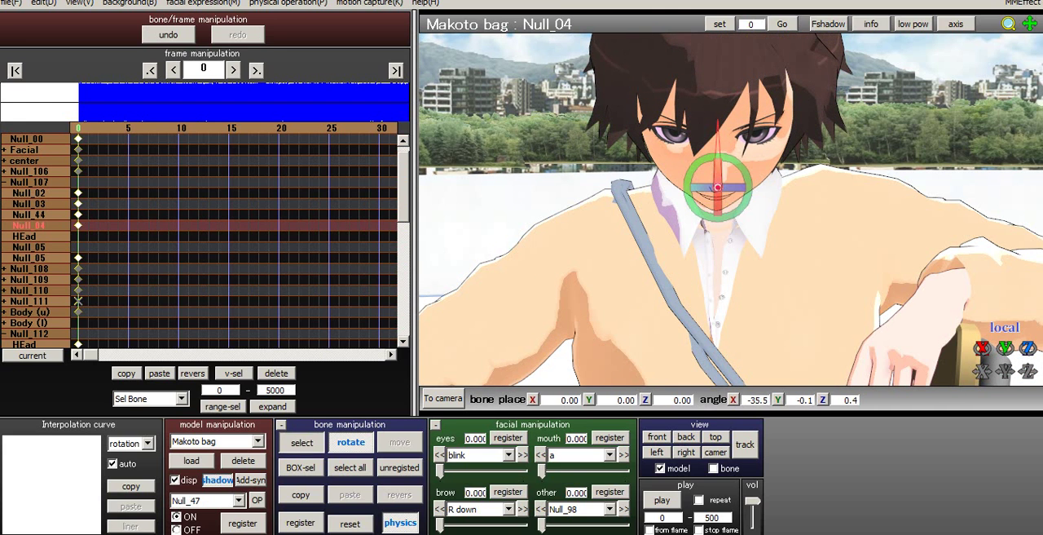
key("c")
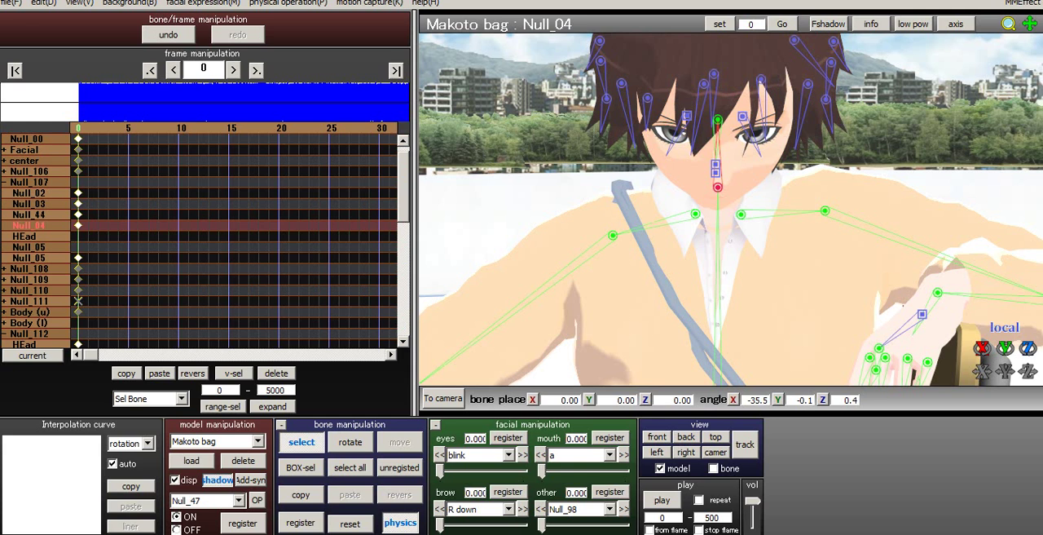
left_click(718, 120)
left_click(350, 442)
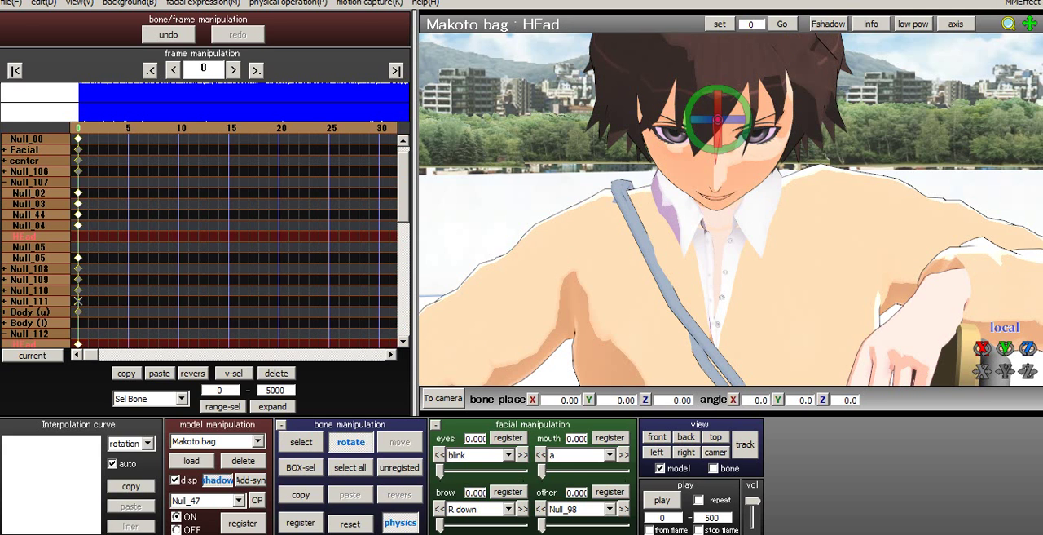
left_click_drag(718, 137, 718, 76)
- From the side, tilt the Null_04 neck bone farther forward to about X -60.8, Y -9.0, Z 9.2
right_click_drag(721, 163, 884, 166)
key("c")
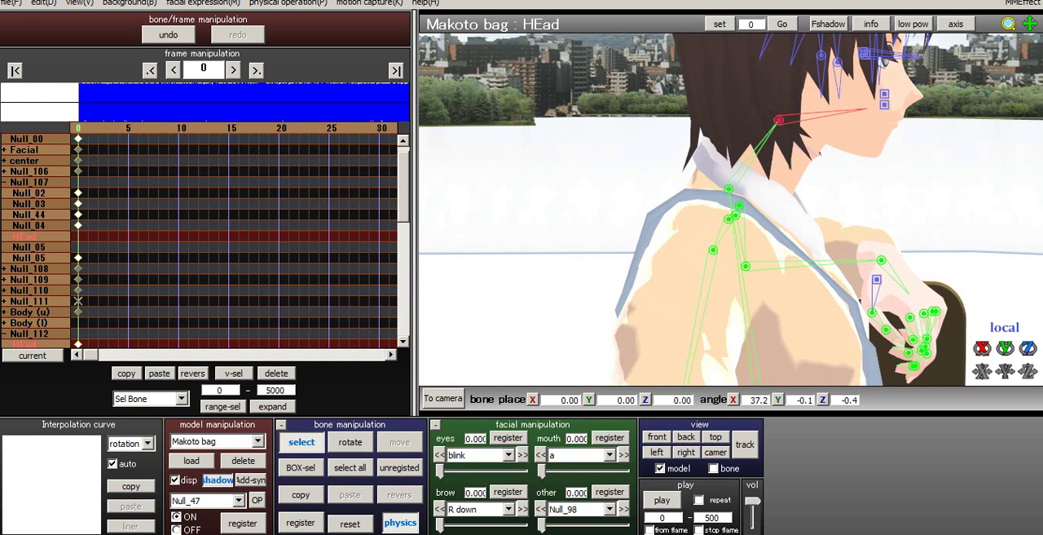
left_click(728, 188)
key("x")
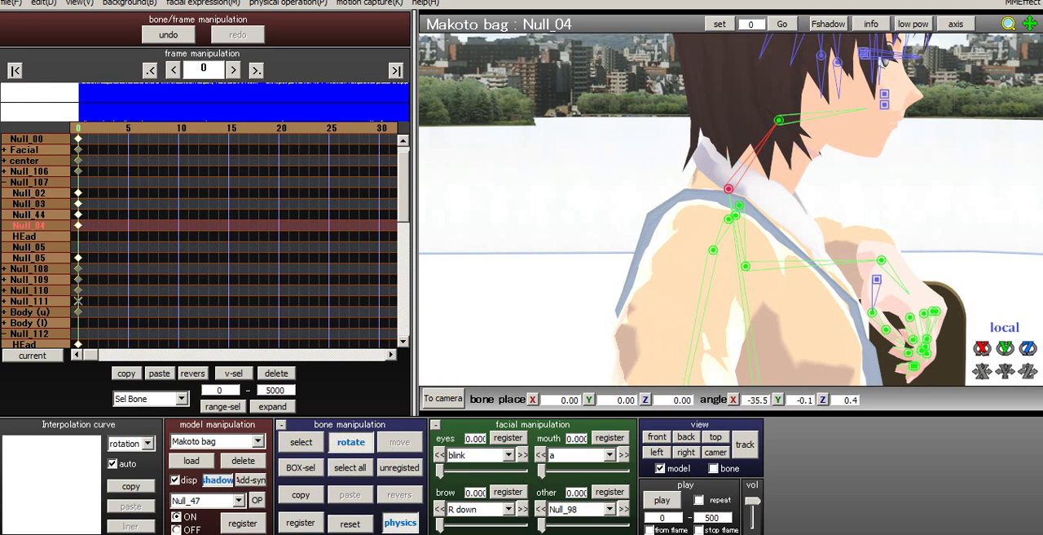
left_click_drag(729, 188, 732, 230)
- Rotate the HEad bone to about X 55.2, Y 0.8, Z -2.4 so the face looks forward
key("c")
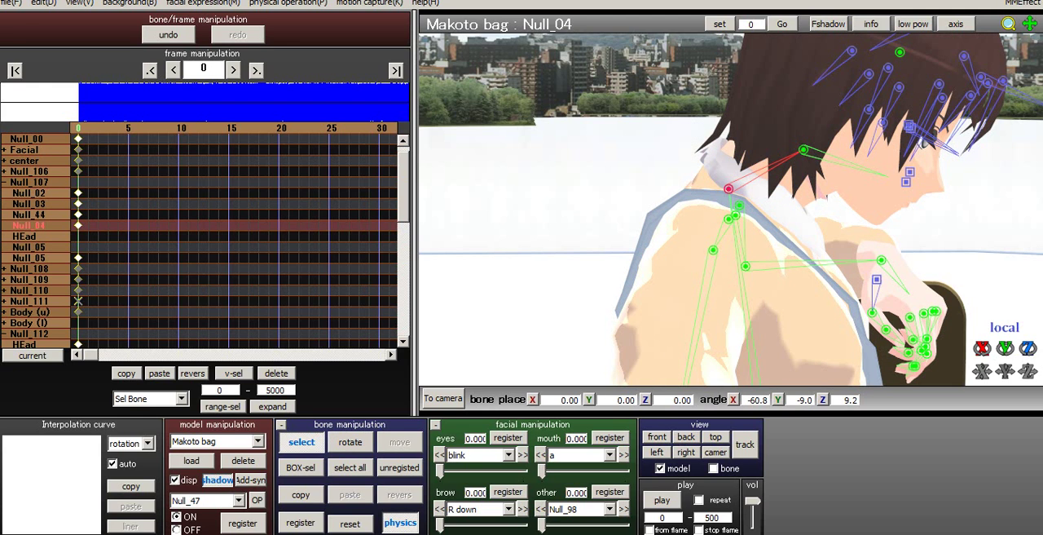
left_click(803, 150)
key("x")
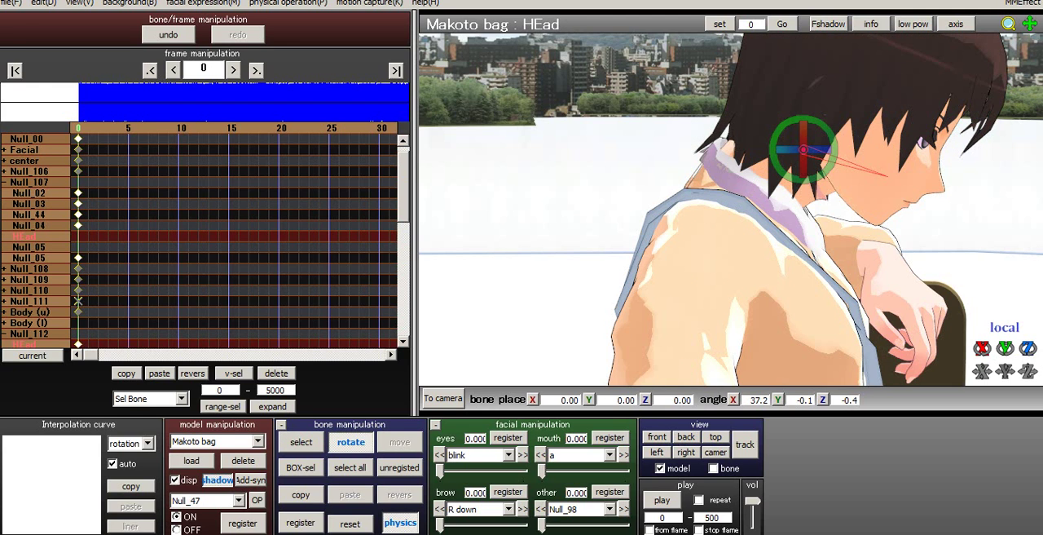
left_click_drag(834, 158, 833, 139)
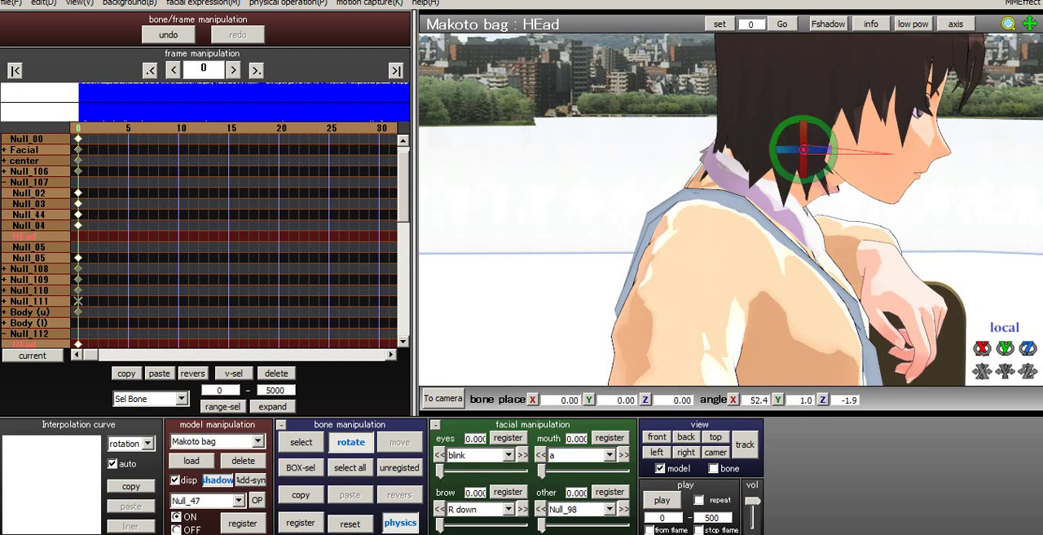
right_click_drag(834, 139, 733, 129)
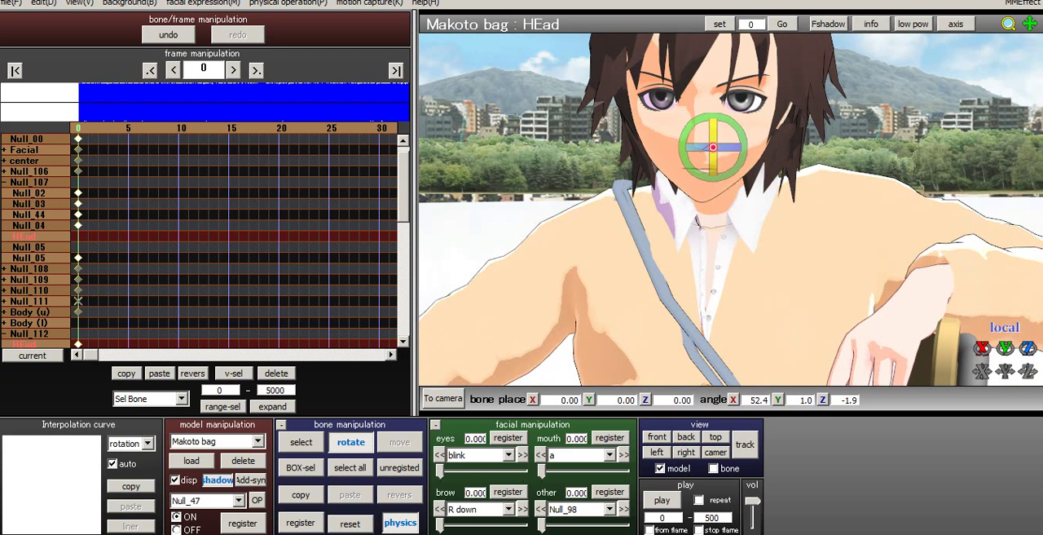
left_click_drag(714, 130, 714, 145)
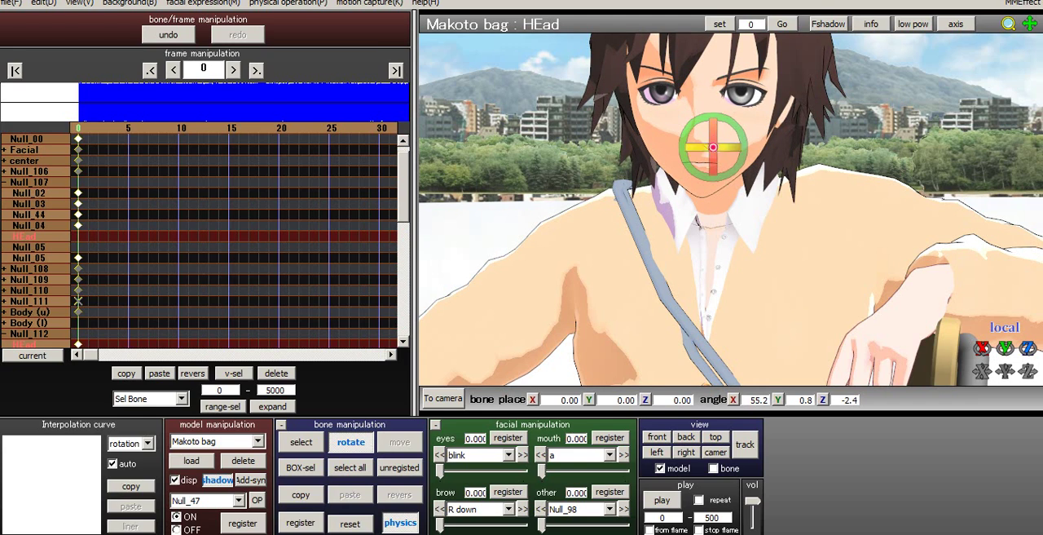
- Rotate the Null_06 shoulder bone to about X -0.3, Y -3.4, Z 27.5 to raise the right shoulder
right_click_drag(725, 155, 878, 163)
scroll(735, 176, "down", 5)
key("c")
right_click_drag(758, 192, 595, 278)
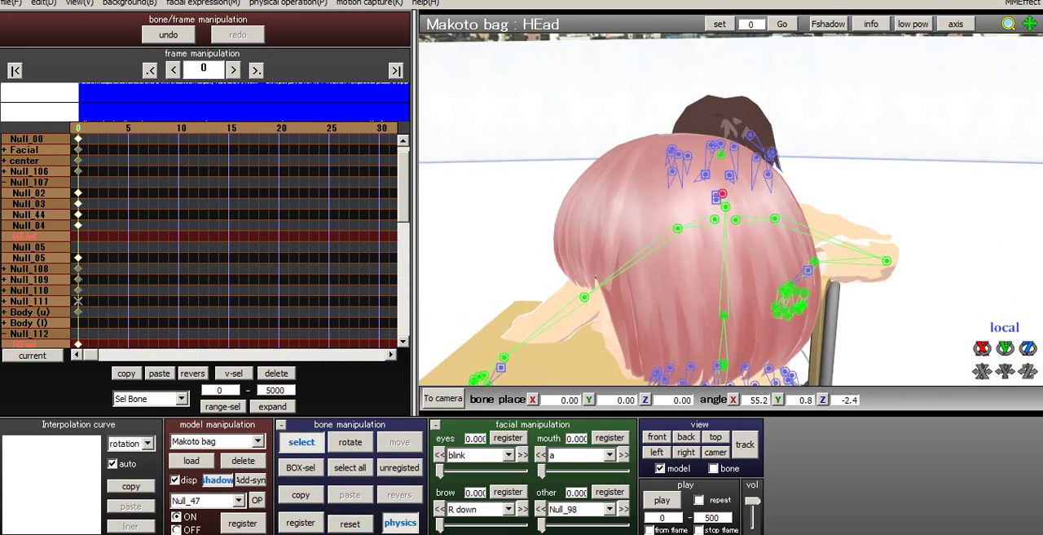
left_click(584, 297)
right_click_drag(664, 351, 731, 329)
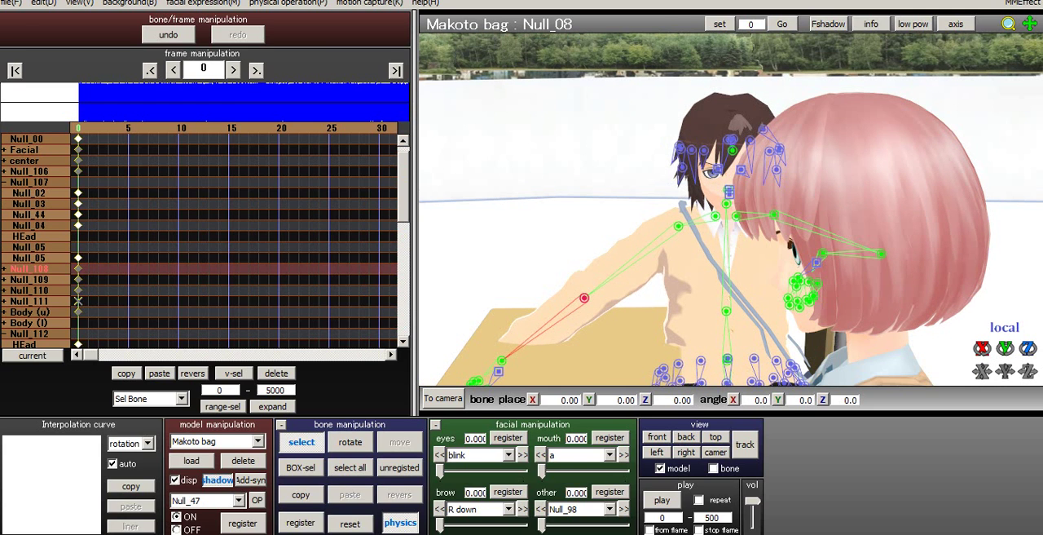
left_click(716, 216)
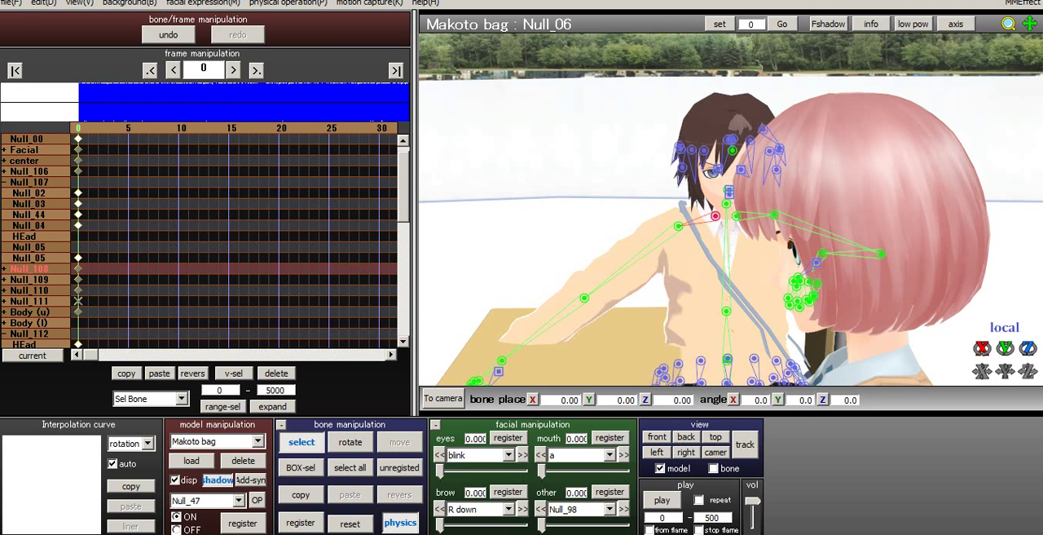
key("x")
left_click_drag(687, 202, 715, 165)
key("c")
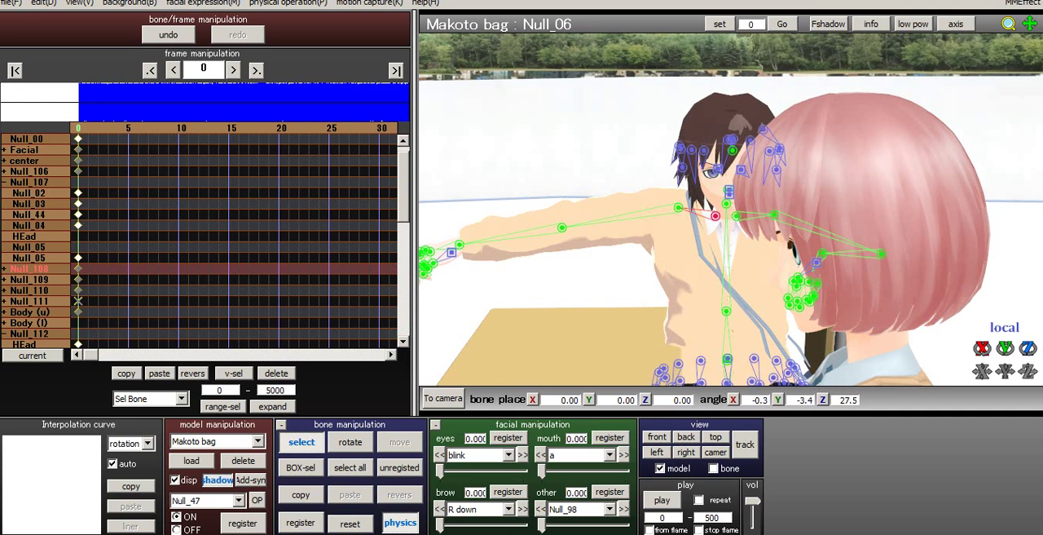
- Rotate the Null_07 upper-arm bone to about X 2.6, Y 3.6, Z -35.5 to lower the right arm toward the desk
left_click(678, 208)
key("x")
left_click_drag(649, 195, 648, 218)
key("c")
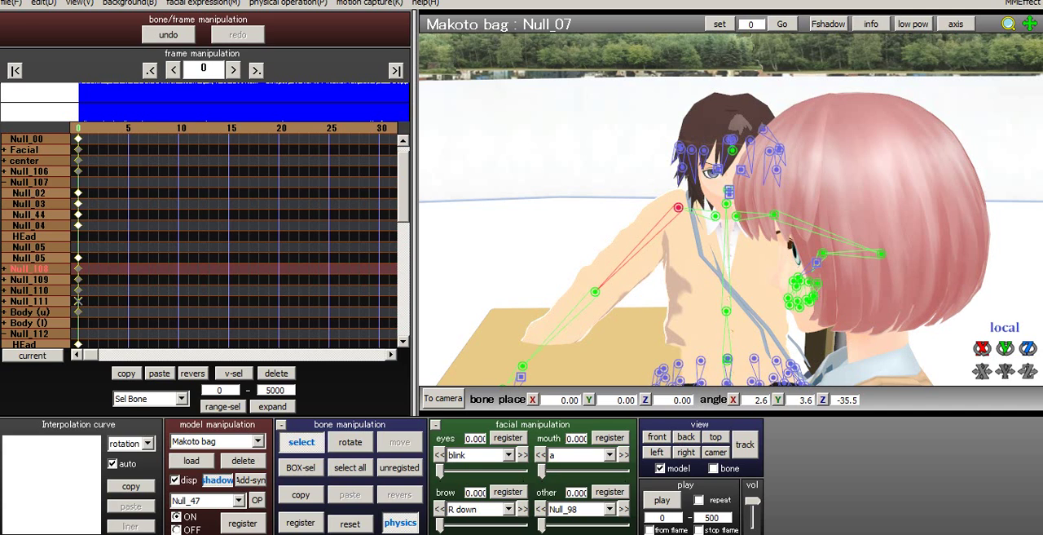
- Bend the right elbow by rotating the Null_08 bone to about X -9.1, Y 79.8, Z 52.6
left_click(595, 290)
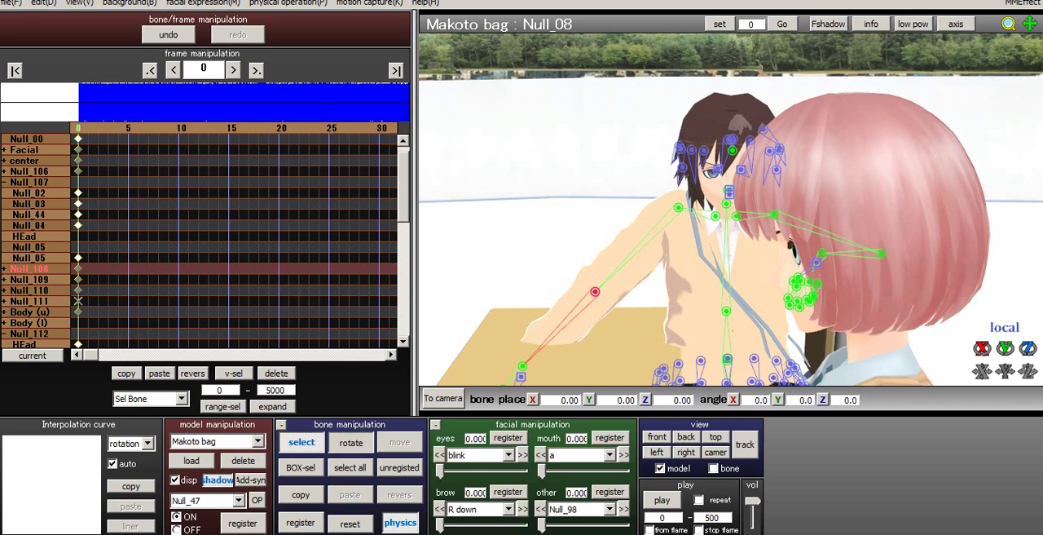
key("x")
left_click_drag(580, 292, 637, 293)
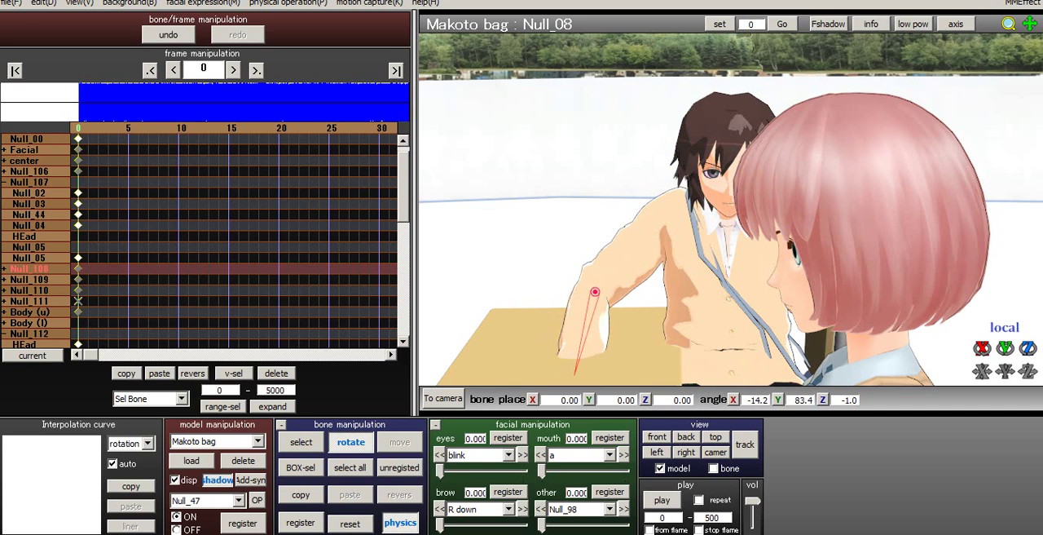
left_click_drag(564, 305, 569, 272)
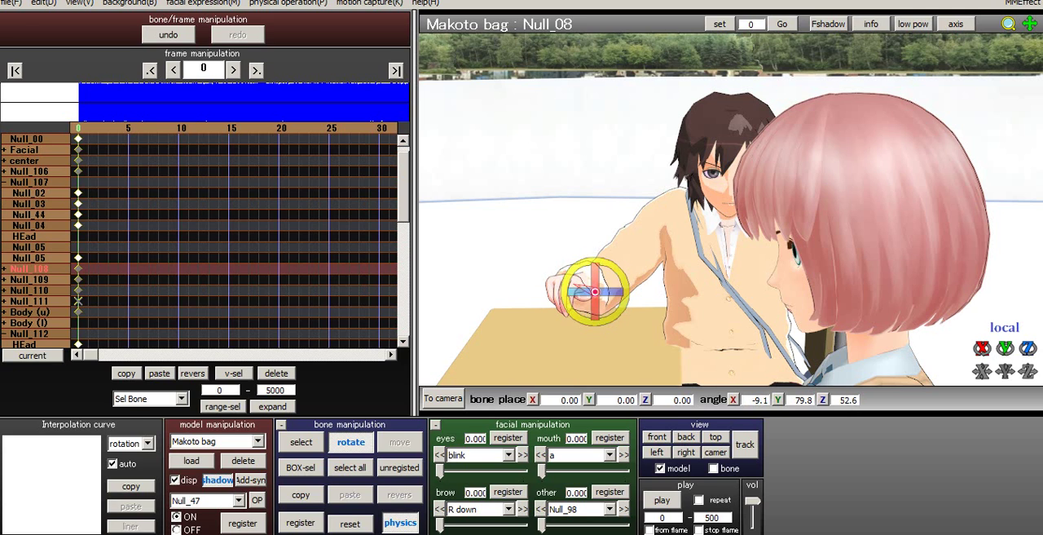
- Rotate the Null_07 upper-arm bone to about X 14.6, Y 15.3, Z -70.6 to bring the right arm down beside the body
left_click(301, 443)
left_click(678, 208)
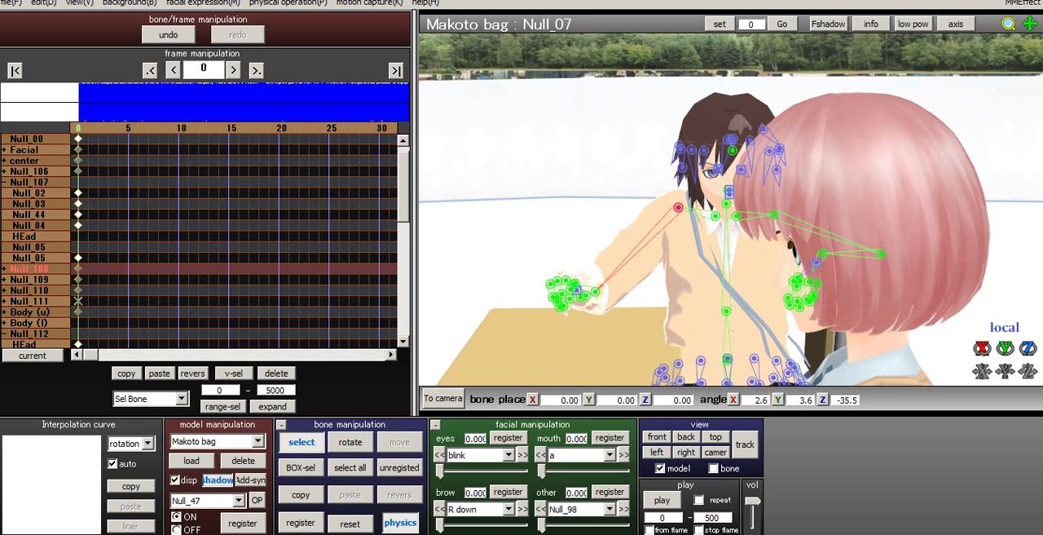
left_click(350, 442)
mouse_move(647, 217)
left_mouse_down()
mouse_move(652, 236)
mouse_move(677, 211)
mouse_move(651, 227)
left_mouse_up()
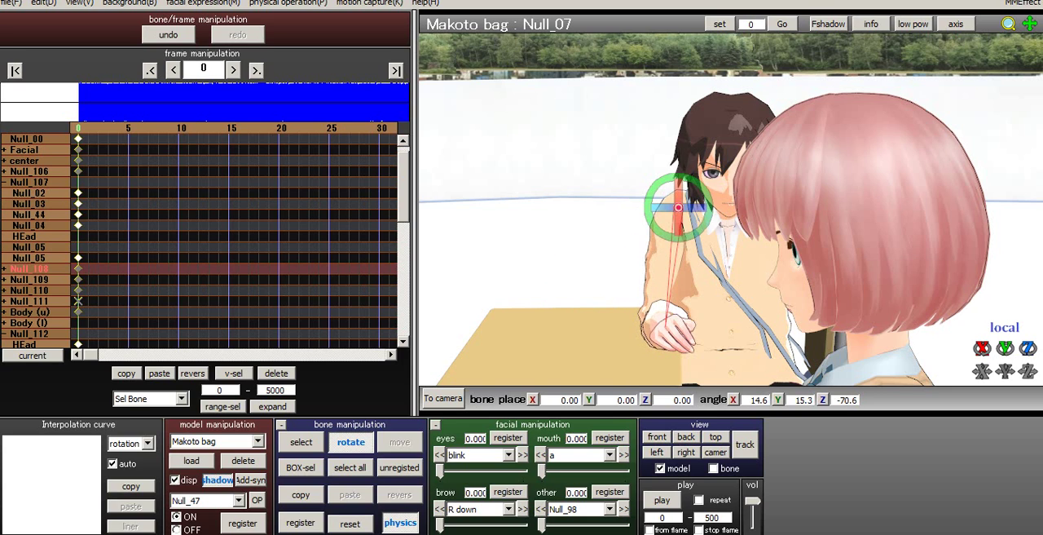
- From the side, rotate the Null_08 elbow bone to about X -27.9, Y 96.0, Z 82.7 to raise the forearm toward the face
right_click_drag(705, 233, 872, 216)
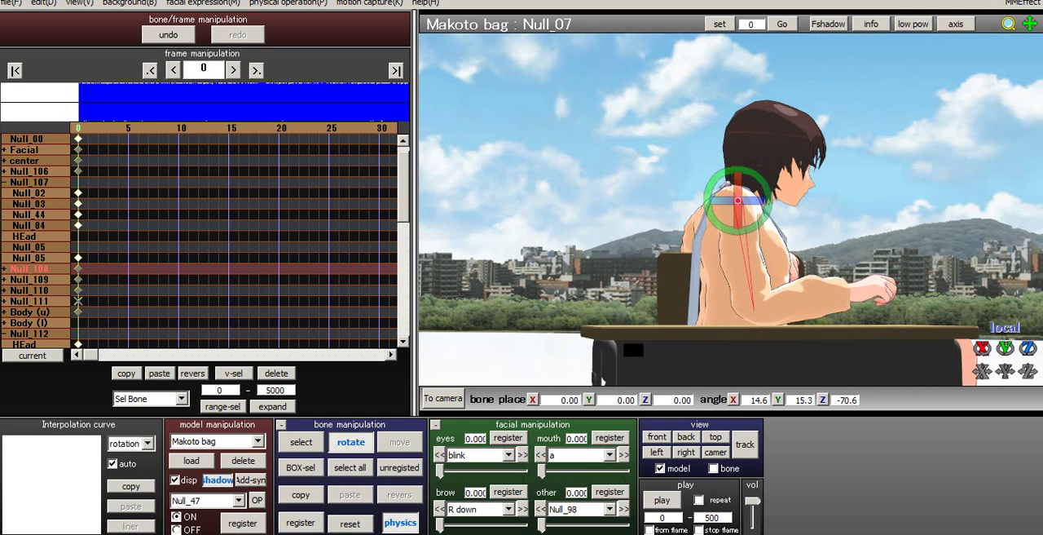
key("c")
left_click(754, 310)
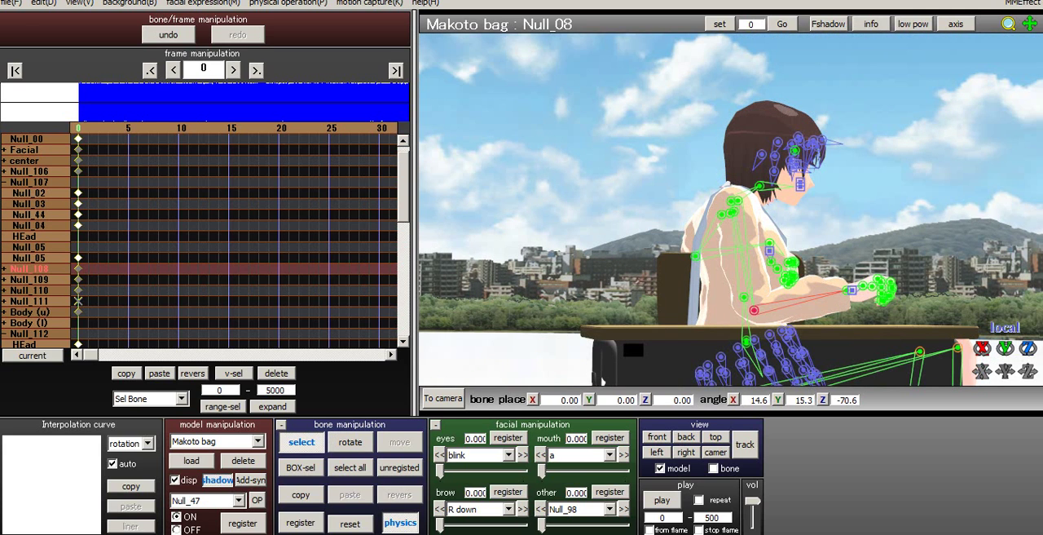
left_click(351, 442)
left_click_drag(784, 310, 777, 266)
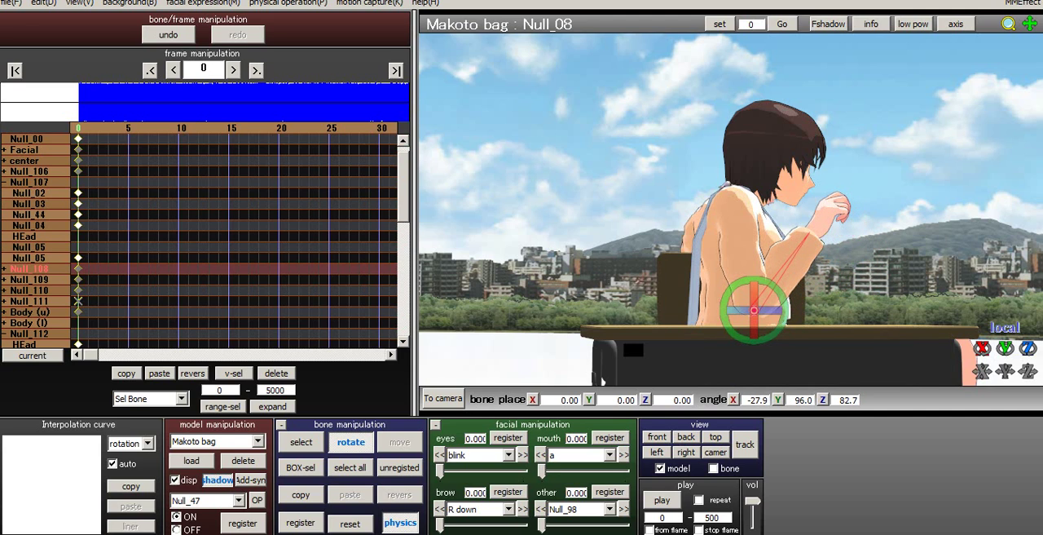
- Rotate the Null_09 wrist bone to about X -21.4, Y 4.0, Z -48.5 so the right hand hangs forward
key("c")
left_click(811, 231)
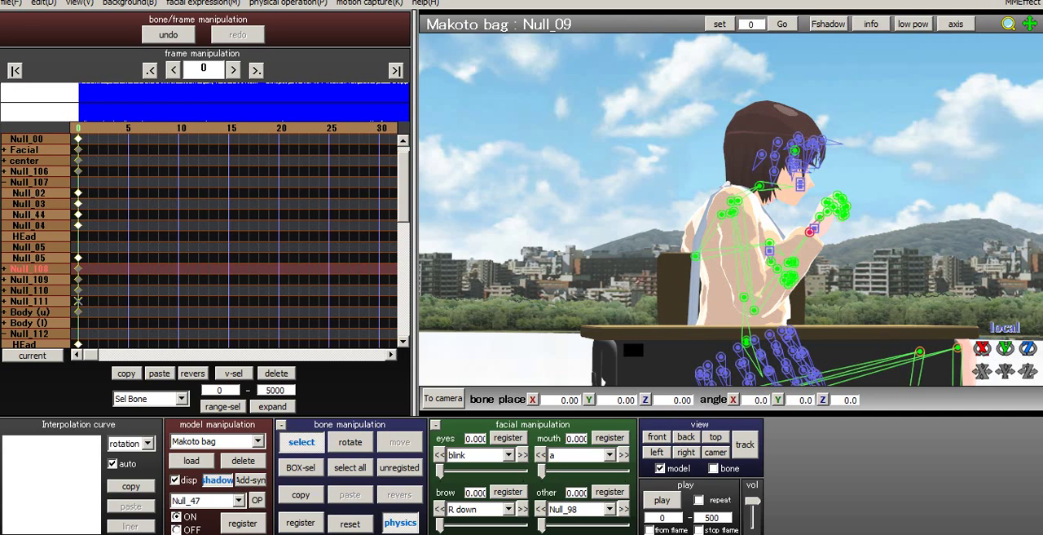
key("x")
scroll(811, 232, "up", 2)
middle_click_drag(815, 233, 729, 234)
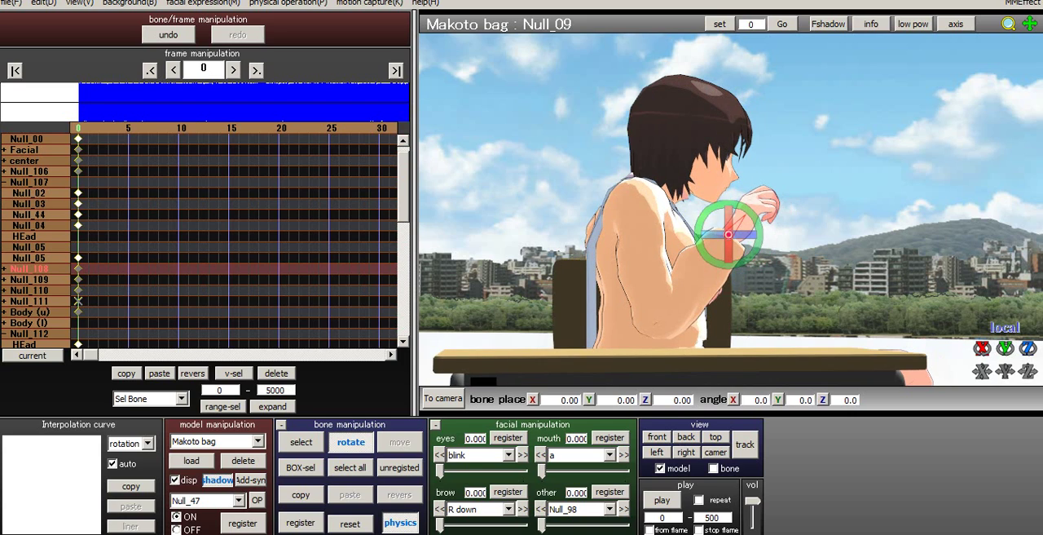
left_click_drag(759, 222, 729, 258)
right_click_drag(730, 252, 571, 282)
middle_click_drag(571, 283, 738, 275)
right_click_drag(738, 276, 701, 281)
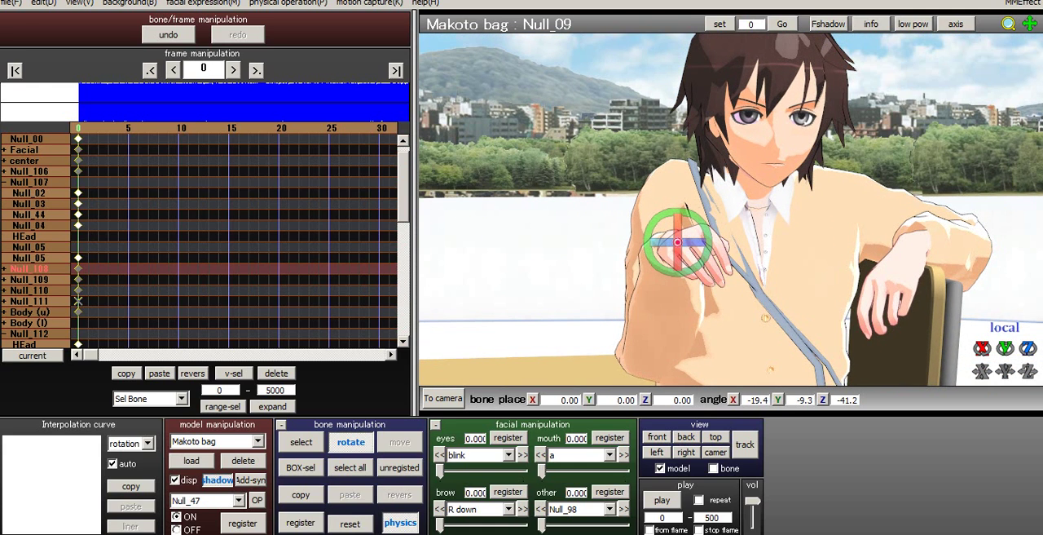
left_click_drag(677, 228, 677, 257)
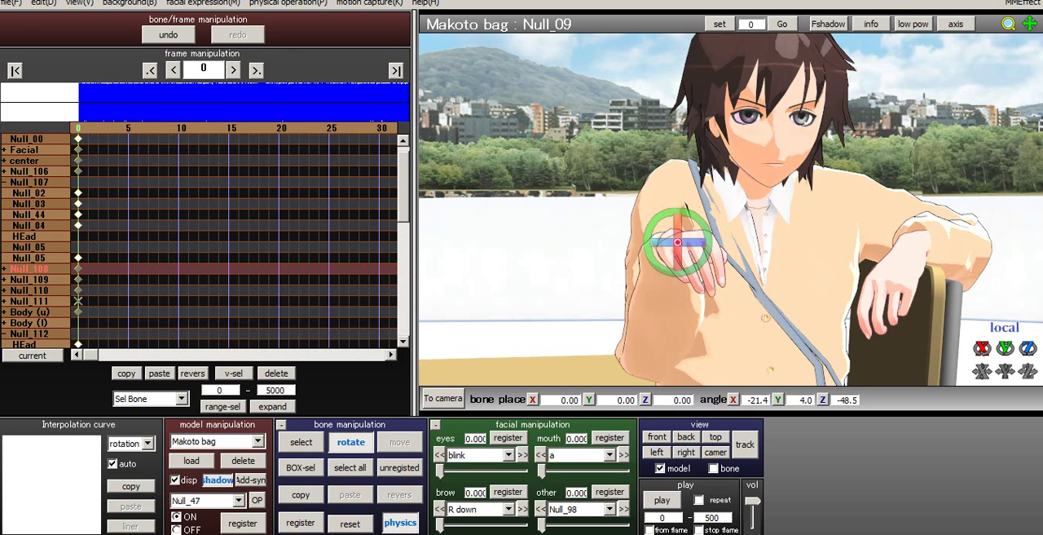
- Register the current pose of all the model's bones at frame 0 and save the project
key("a")
key("Return")
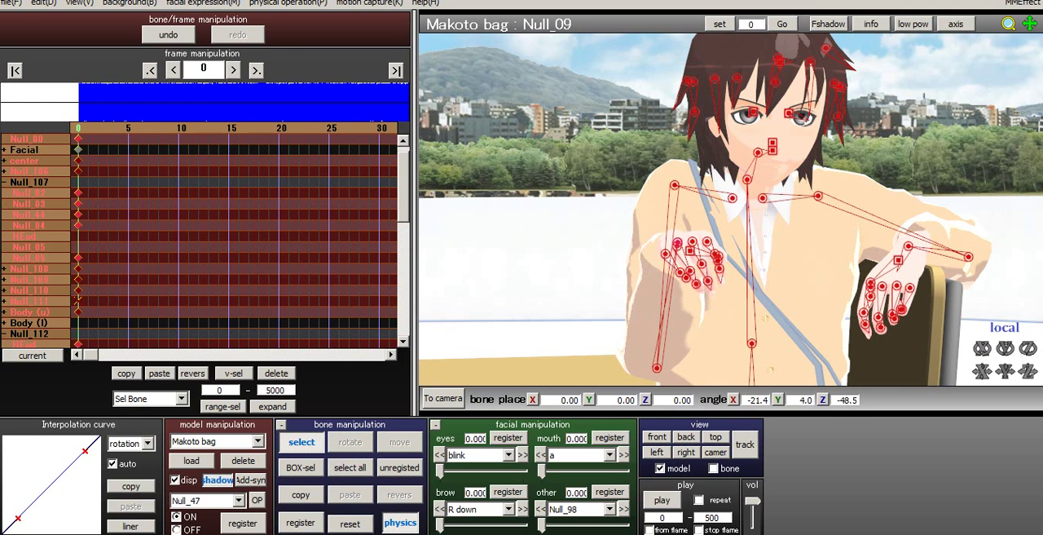
middle_click_drag(677, 258, 647, 244)
left_click(481, 455)
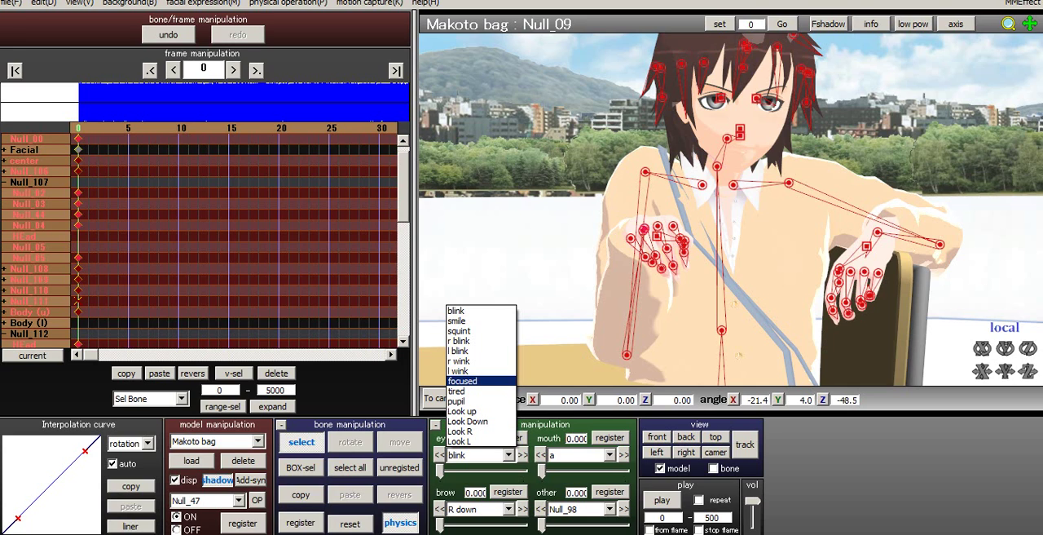
key("Escape")
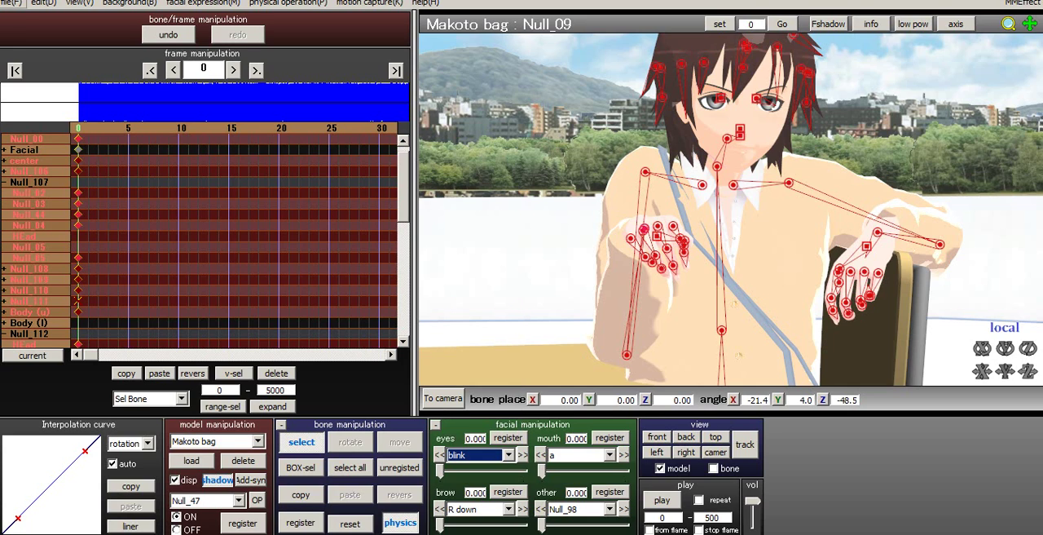
left_click(11, 3)
left_click(25, 44)
- Set the pupil eye morph to about 0.56 and register it at frame 0
middle_click_drag(733, 212, 676, 182)
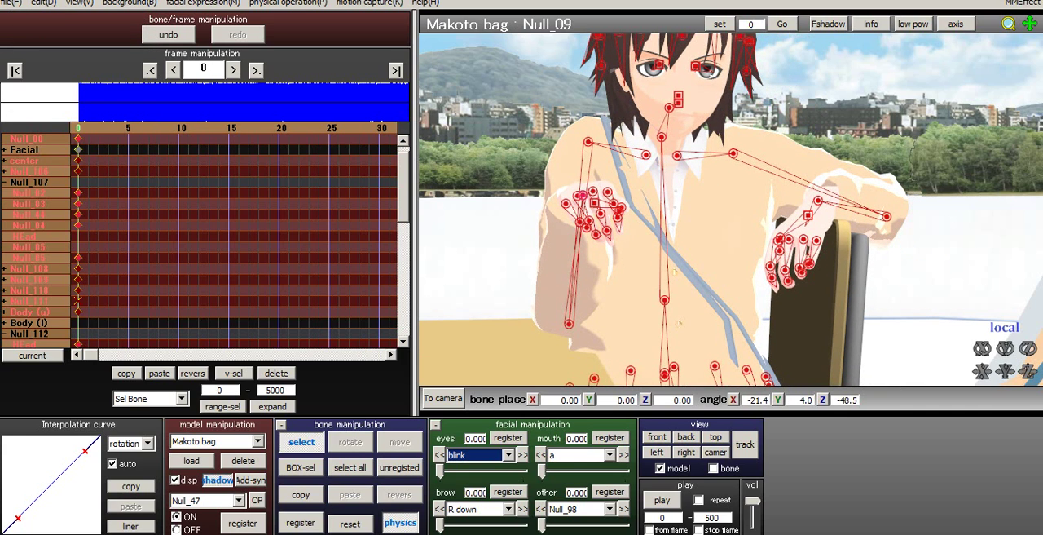
left_click(508, 455)
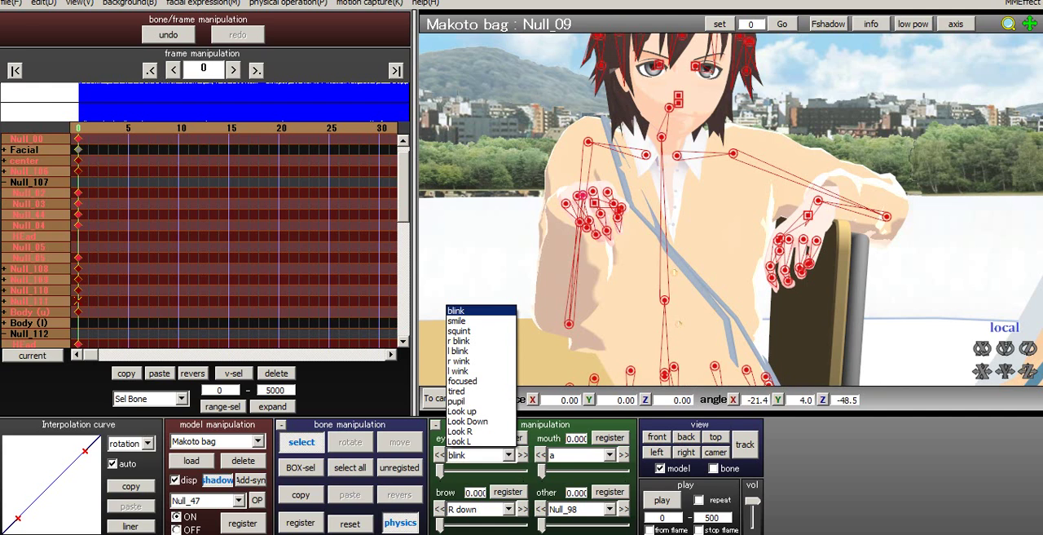
left_click(458, 401)
left_click_drag(441, 470, 486, 471)
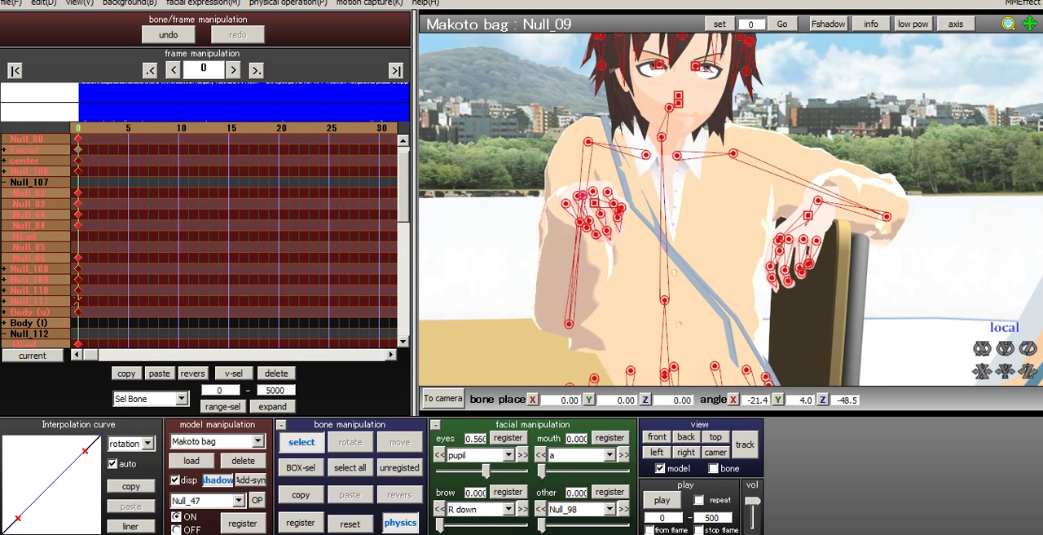
right_click_drag(731, 209, 717, 219)
scroll(731, 209, "up", 4)
middle_click_drag(731, 210, 733, 252)
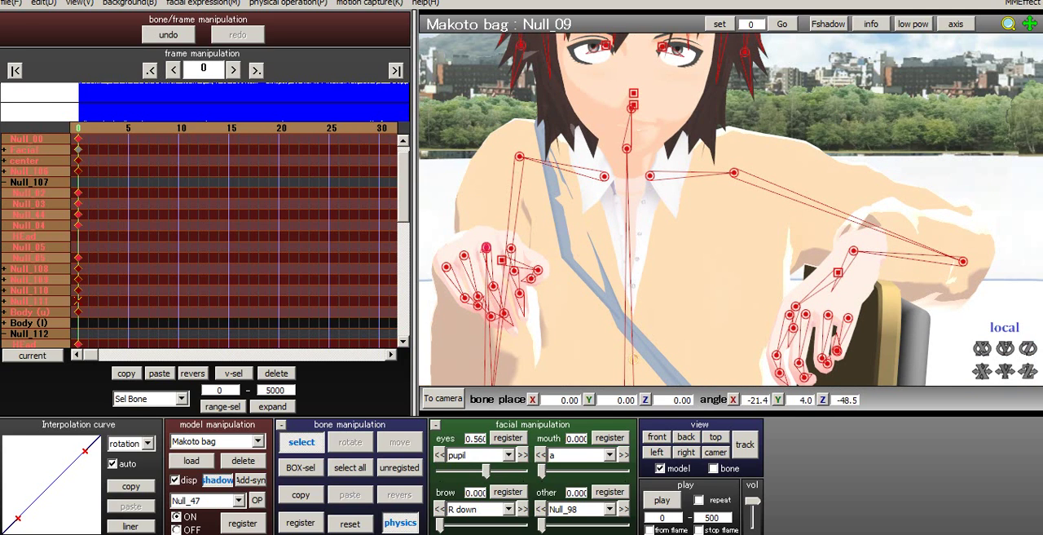
- Set the Look Down eye morph to about 0.19 and register it at frame 0
left_click(509, 454)
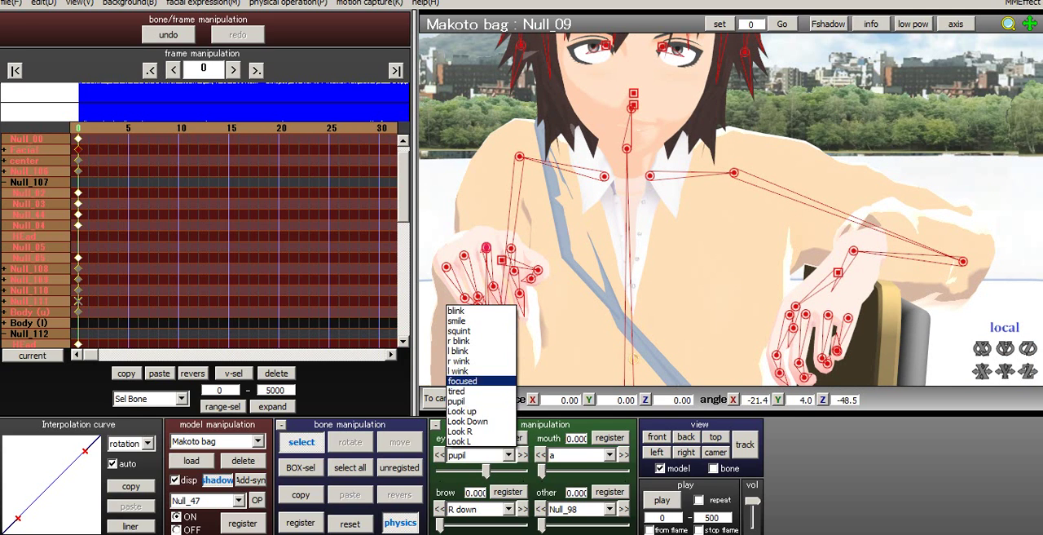
key("Escape")
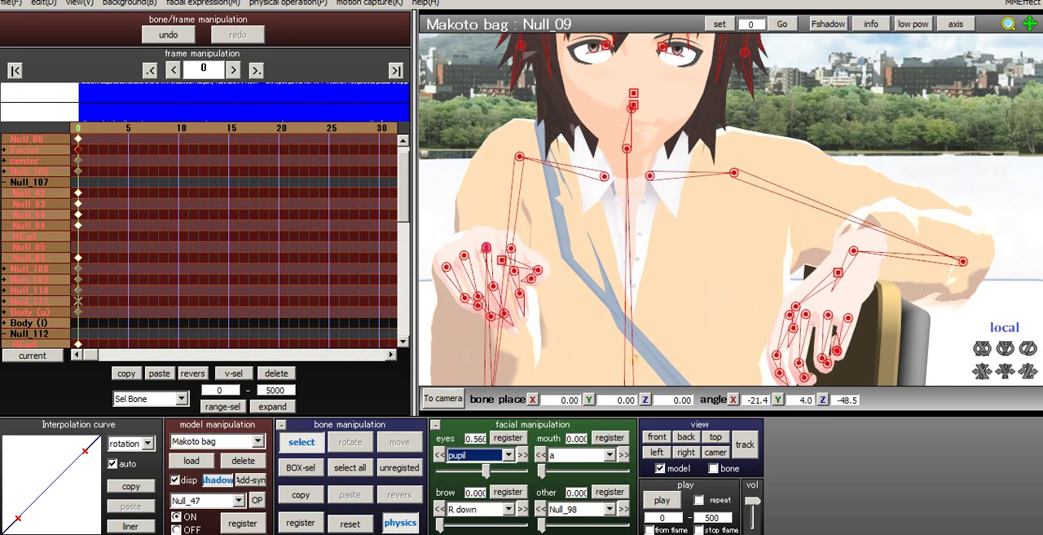
left_click(509, 455)
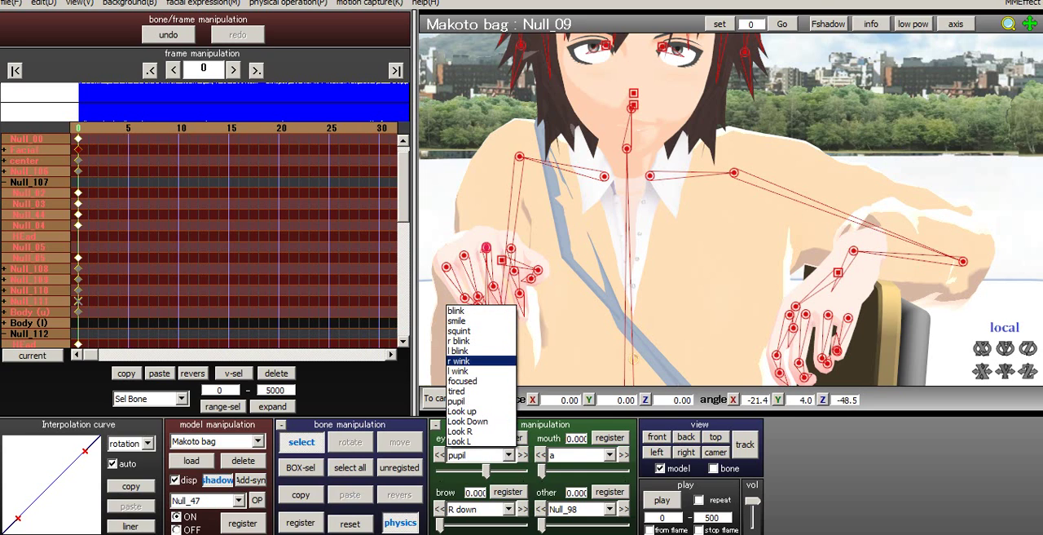
key("Escape")
left_click(508, 455)
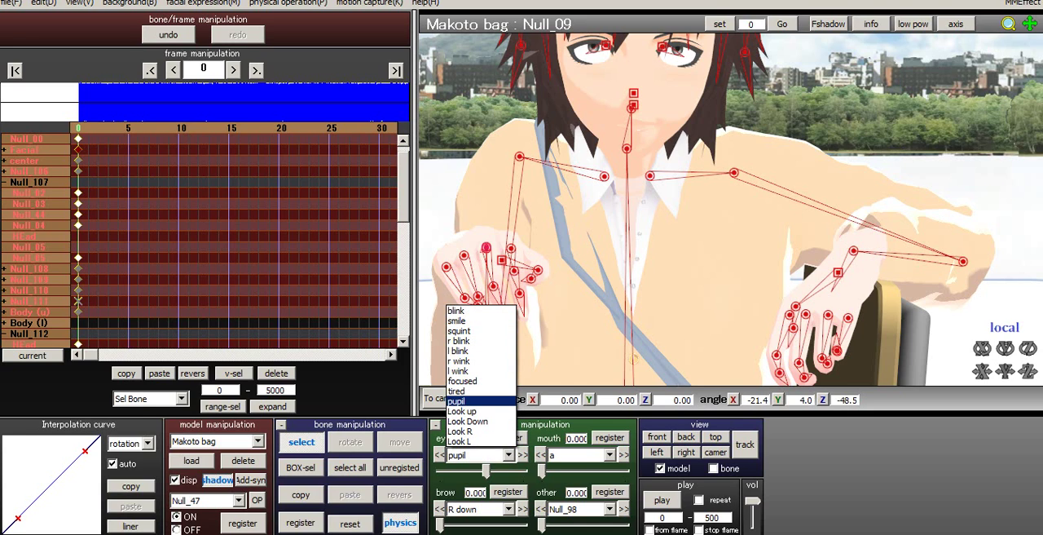
left_click(468, 421)
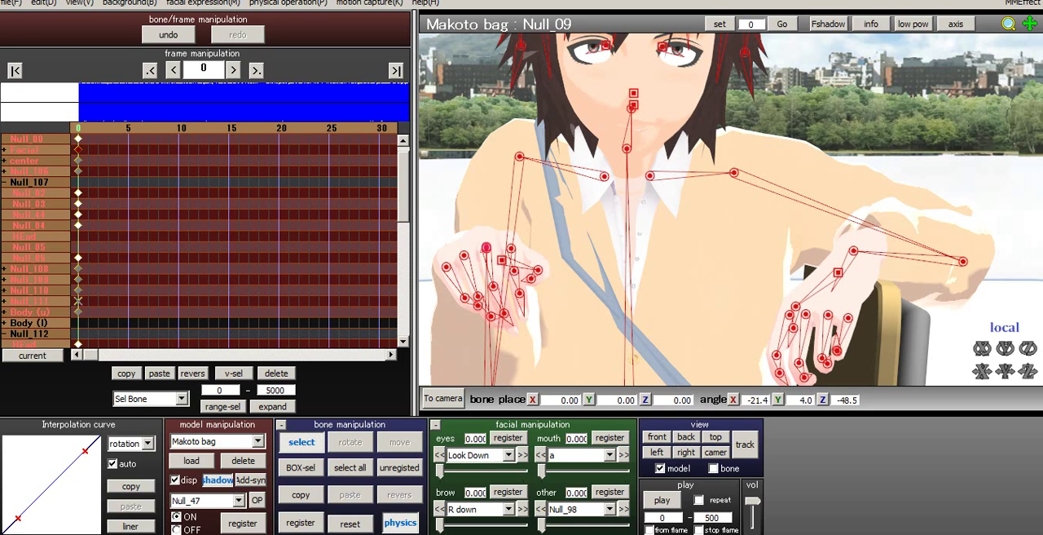
left_click_drag(440, 471, 473, 471)
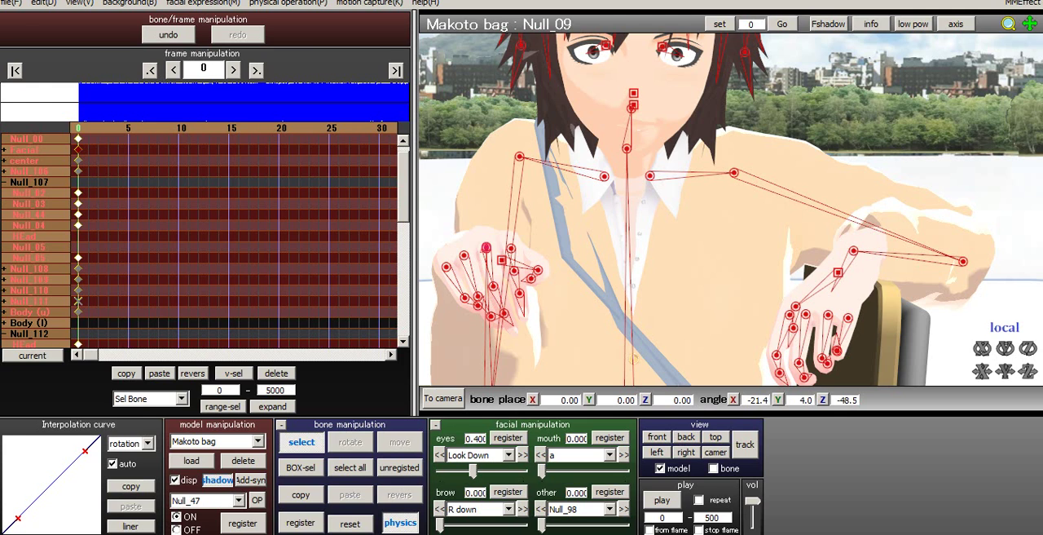
scroll(731, 209, "down", 5)
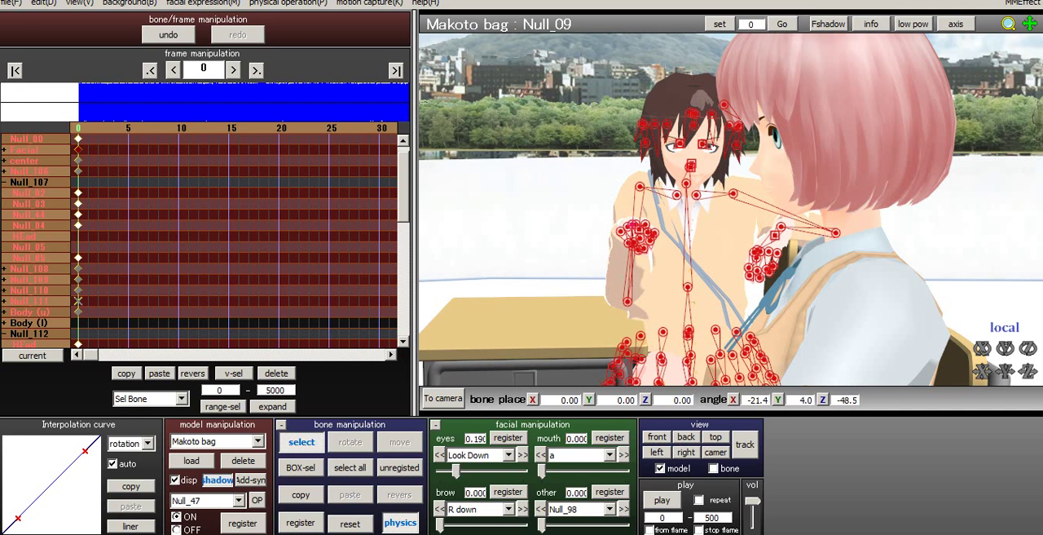
left_click(508, 438)
- Set the focused eye morph to 1.000 with the face in close view
scroll(731, 210, "up", 5)
middle_click_drag(731, 209, 742, 305)
right_click_drag(741, 305, 744, 265)
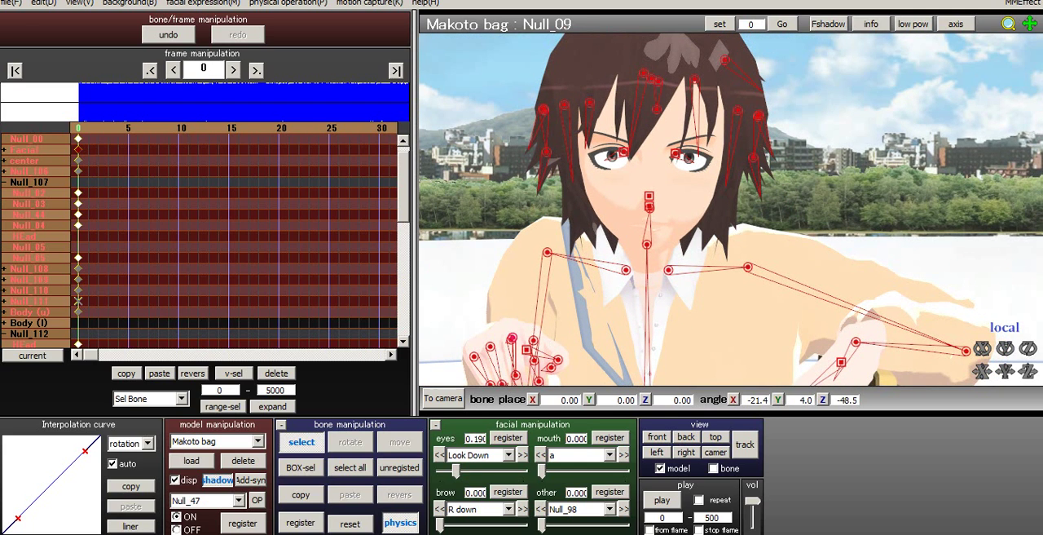
left_click(509, 455)
left_click(477, 380)
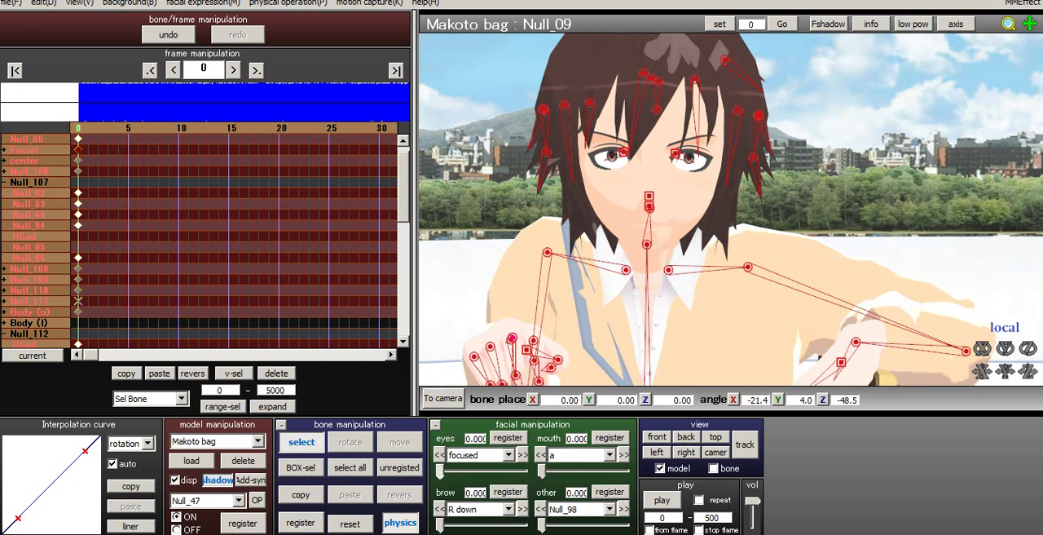
left_click_drag(440, 471, 522, 471)
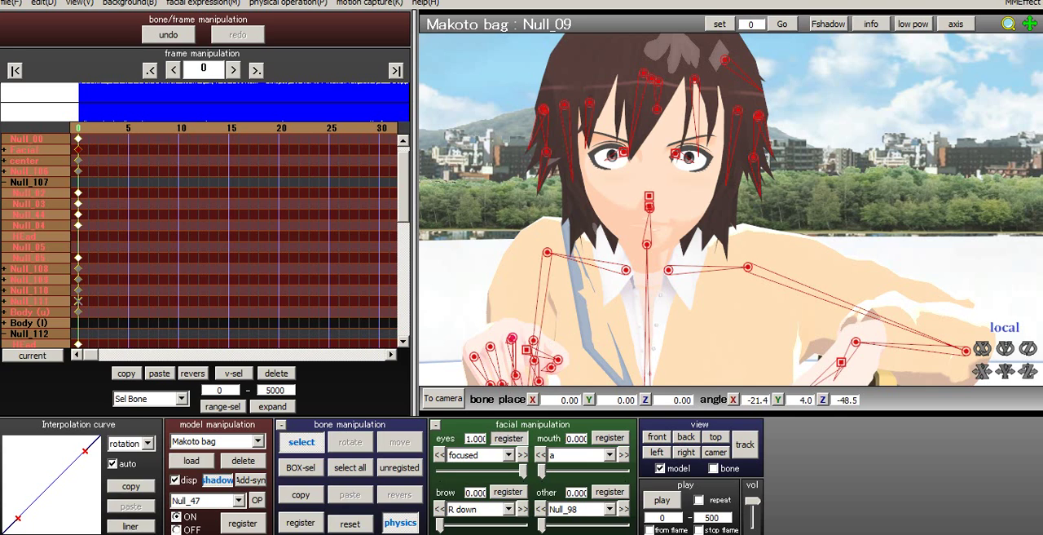
- Set the grimace mouth morph to 1.000 and register it at frame 0
left_click(609, 454)
left_click(570, 533)
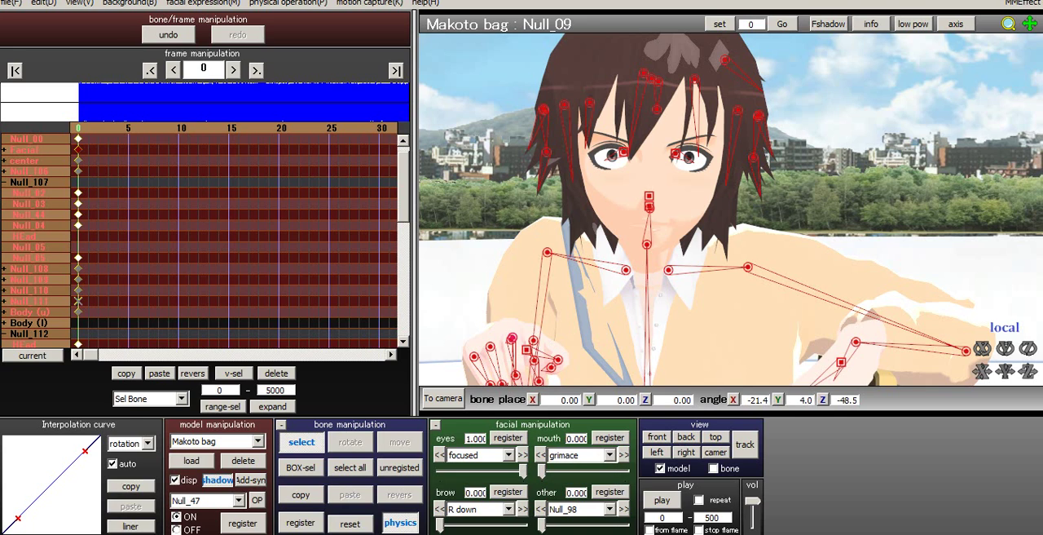
scroll(731, 210, "up", 5)
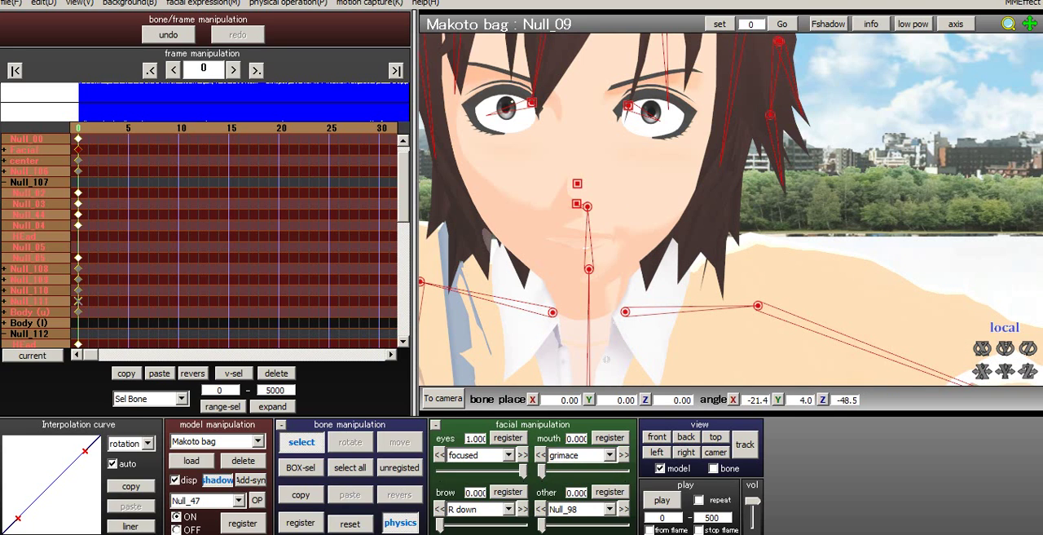
left_click_drag(543, 471, 626, 471)
left_click(610, 437)
scroll(731, 209, "down", 5)
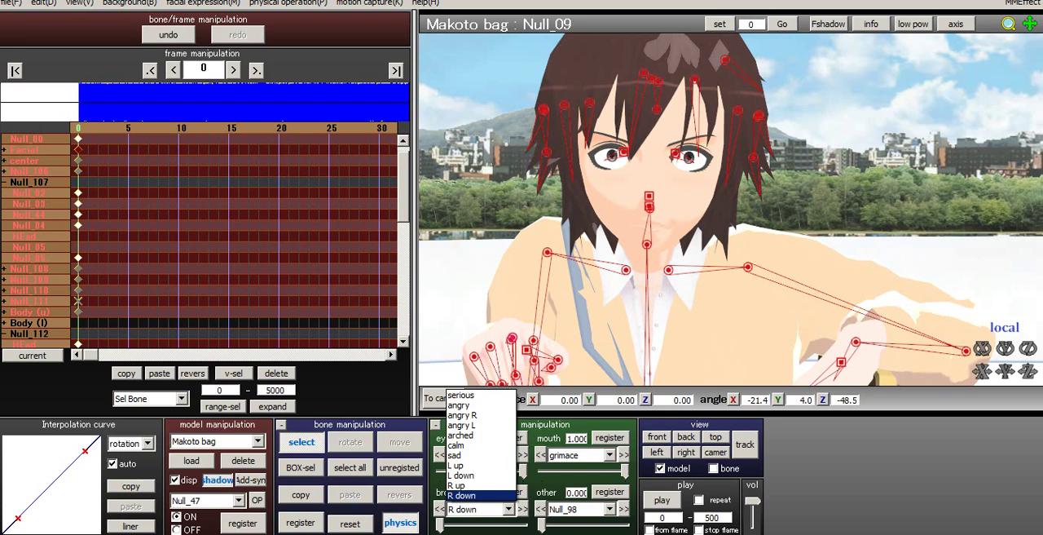
key("Up")
key("Up")
key("Up")
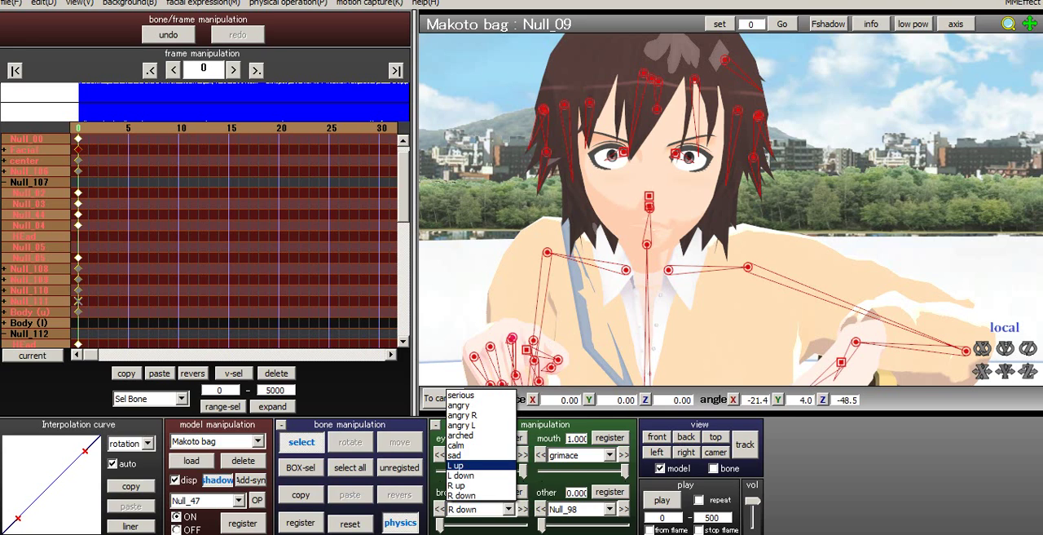
left_click(473, 456)
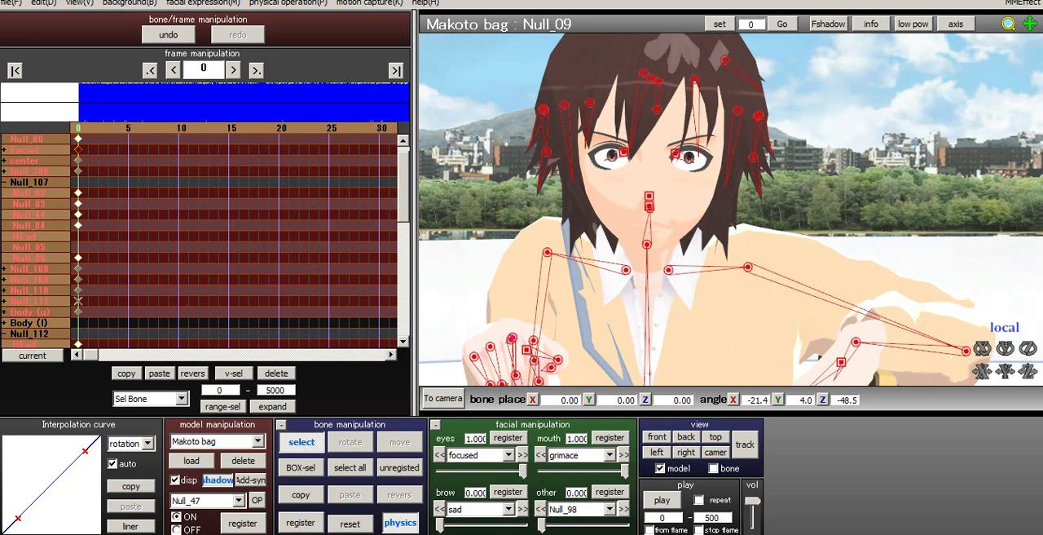
mouse_move(440, 524)
left_mouse_down()
mouse_move(519, 526)
mouse_move(440, 525)
left_mouse_up()
- Set the R down brow morph to about 0.81
left_click(508, 509)
left_click(462, 494)
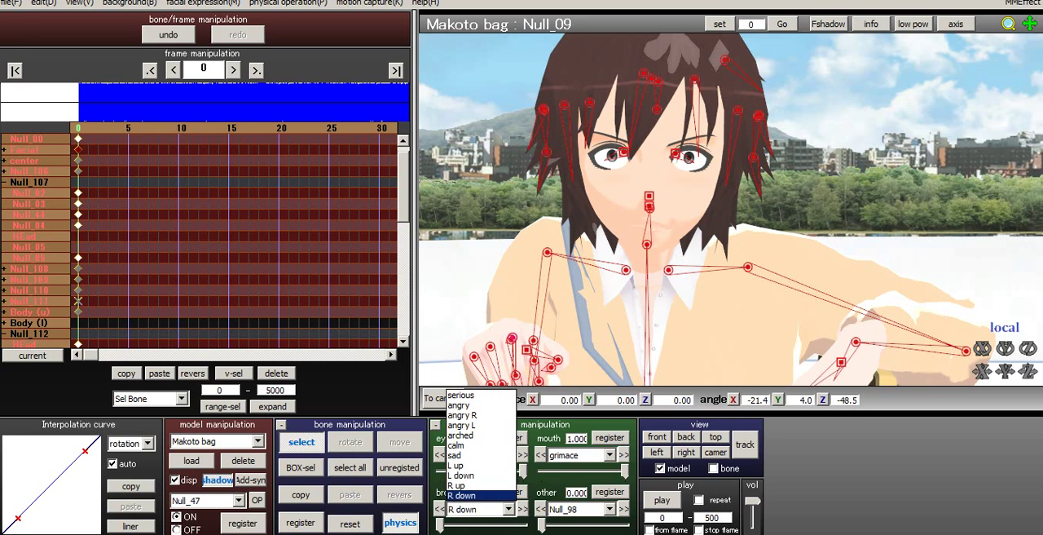
left_click_drag(441, 526, 507, 526)
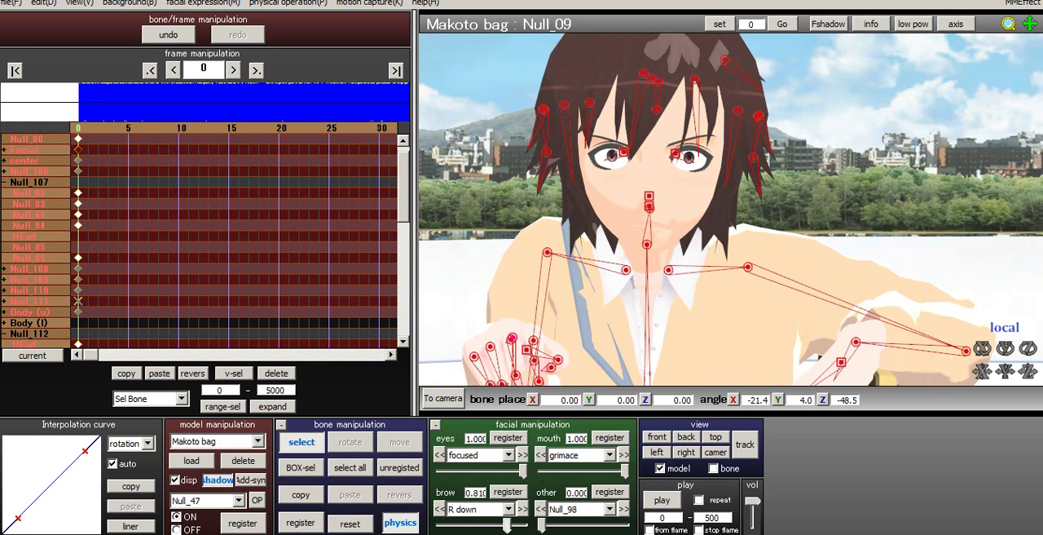
left_click(508, 508)
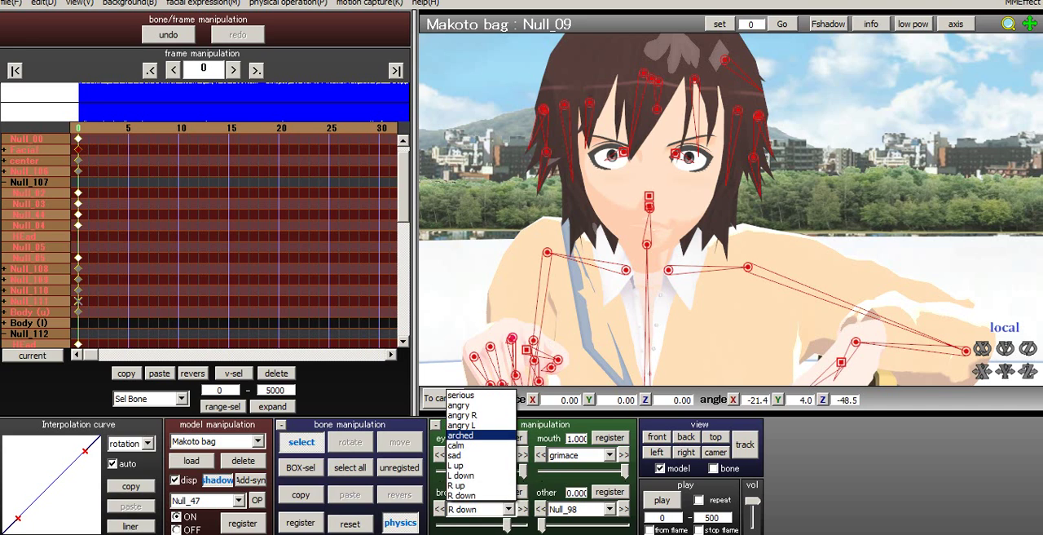
left_click(469, 429)
mouse_move(440, 526)
left_mouse_down()
mouse_move(493, 526)
mouse_move(440, 526)
left_mouse_up()
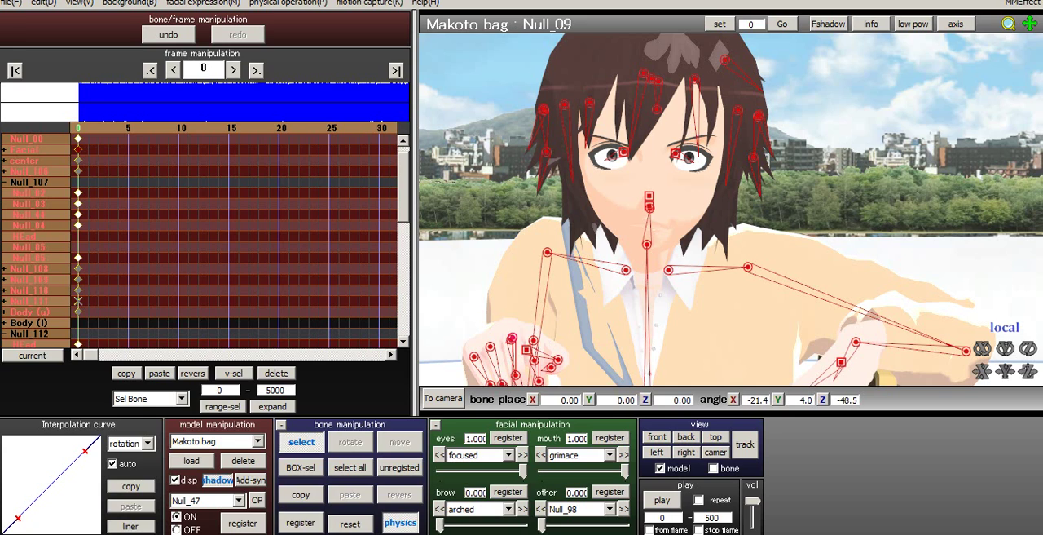
- Set the L up brow morph to 1.000 and register it at frame 0
left_click(508, 508)
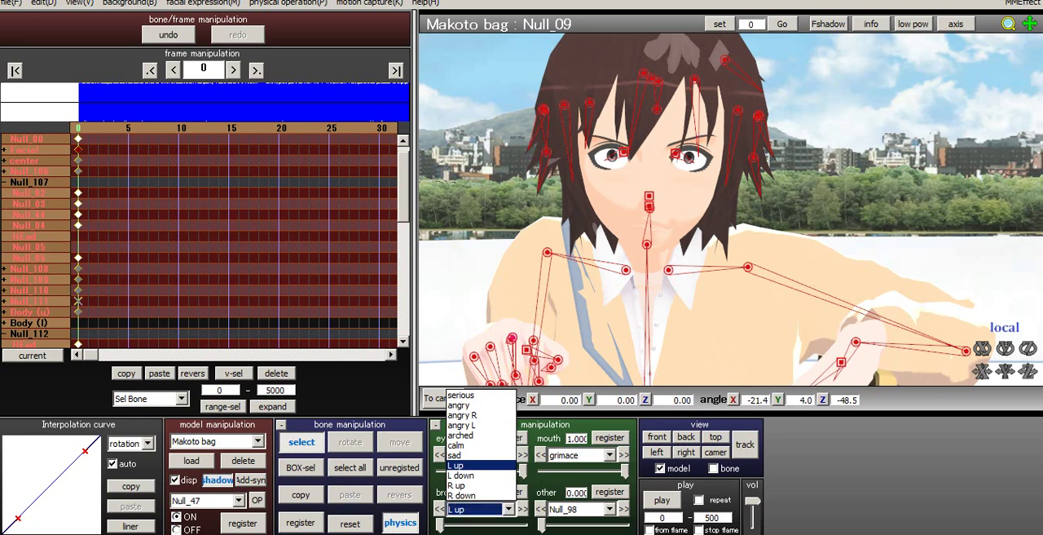
left_click(468, 487)
left_click_drag(440, 525, 523, 526)
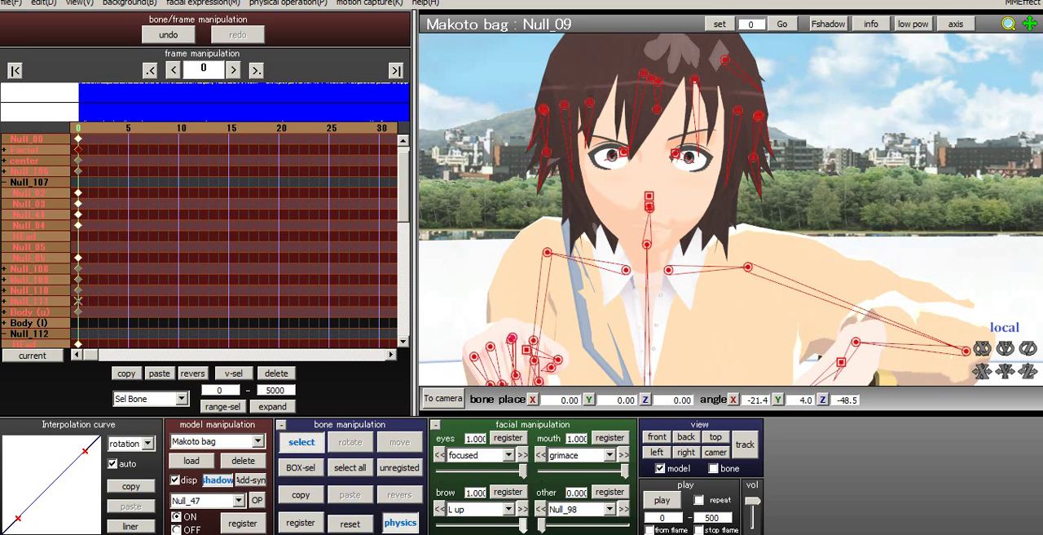
left_click(508, 492)
left_click(509, 493)
- Set the i mouth morph to about 0.80 so the clenched mouth opens slightly
middle_click_drag(604, 293, 617, 235)
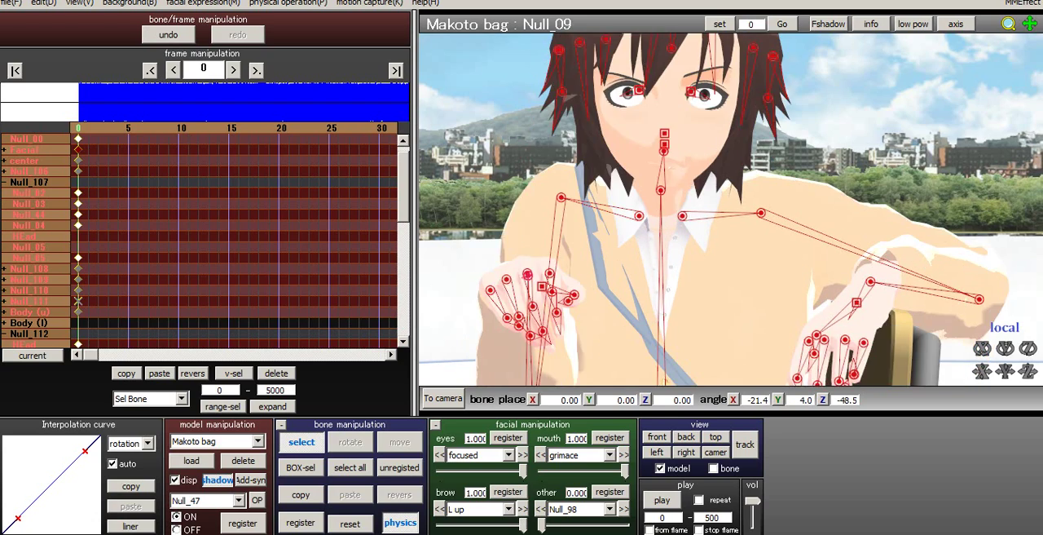
right_click_drag(618, 235, 703, 249)
middle_click_drag(702, 250, 623, 229)
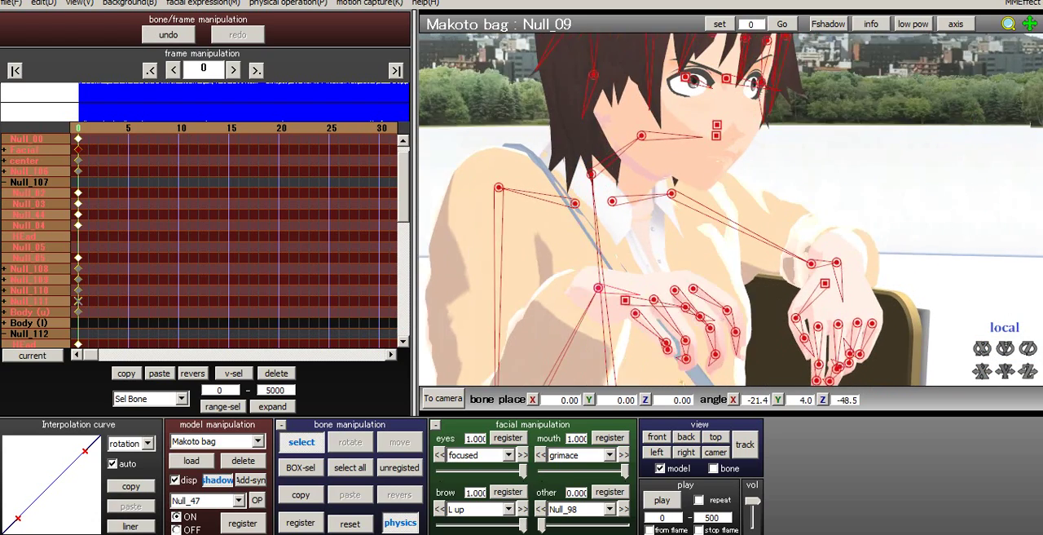
right_click_drag(622, 229, 555, 243)
left_click(580, 455)
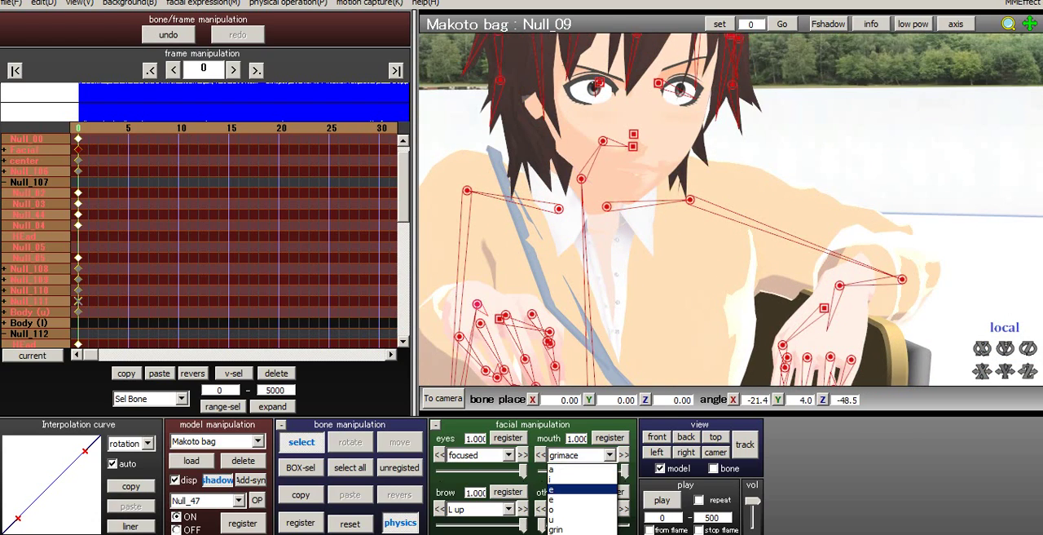
left_click(578, 479)
left_click_drag(541, 471, 609, 471)
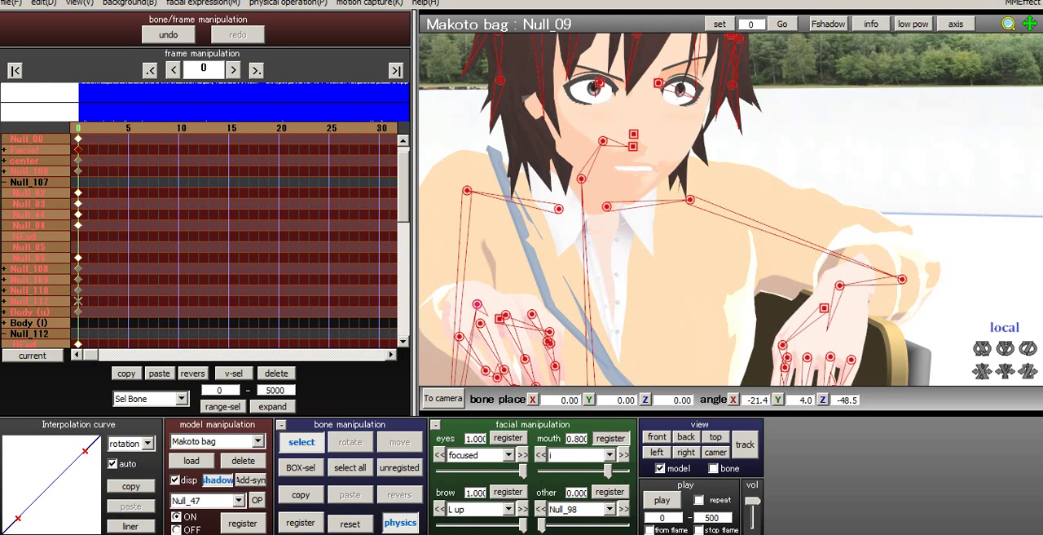
- Load the Left Fist.vpd pose from the Hands pose folder onto the Makoto bag model
right_click_drag(652, 228, 717, 213)
right_click_drag(743, 352, 789, 312)
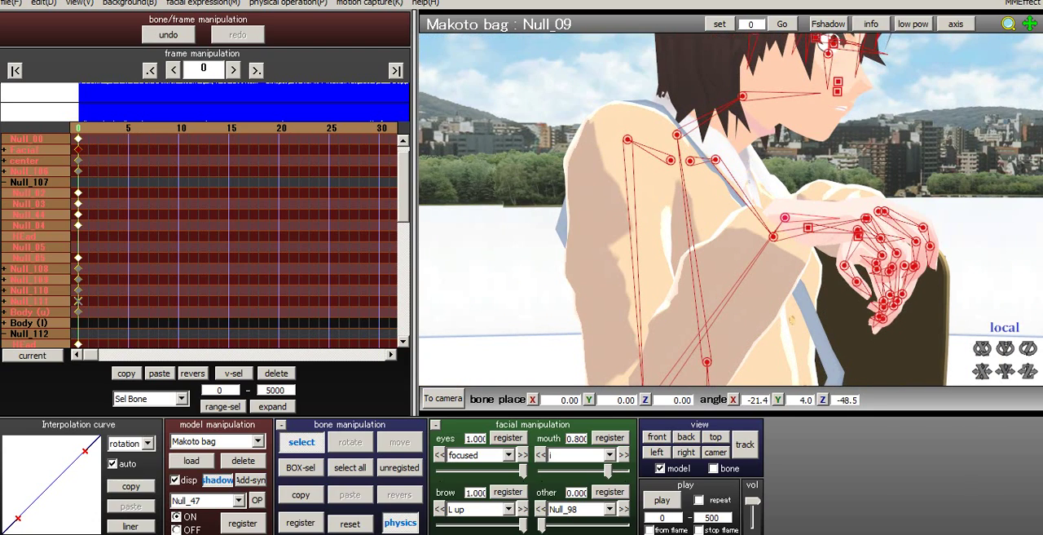
left_click(11, 3)
left_click(49, 110)
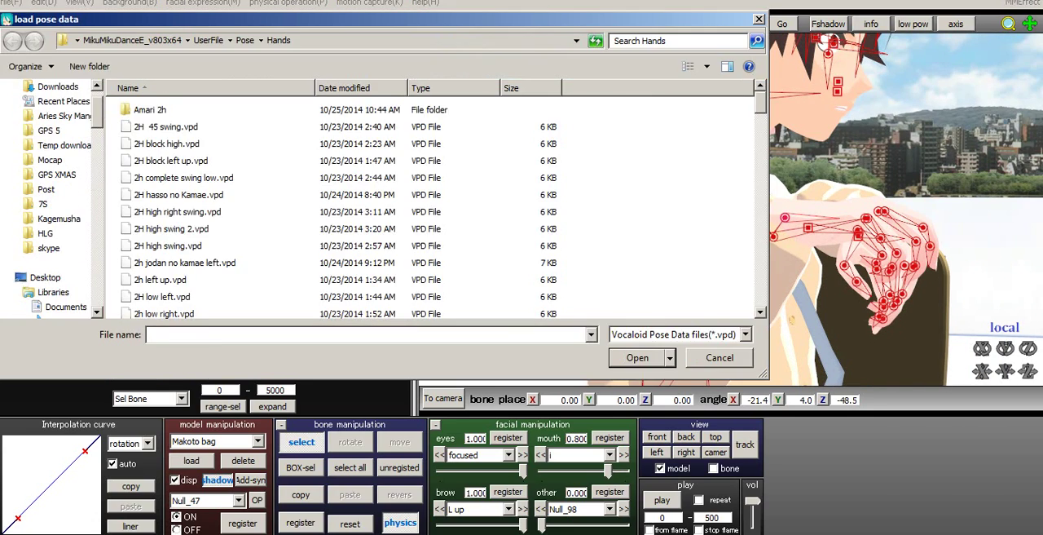
left_click(298, 231)
scroll(299, 233, "down", 13)
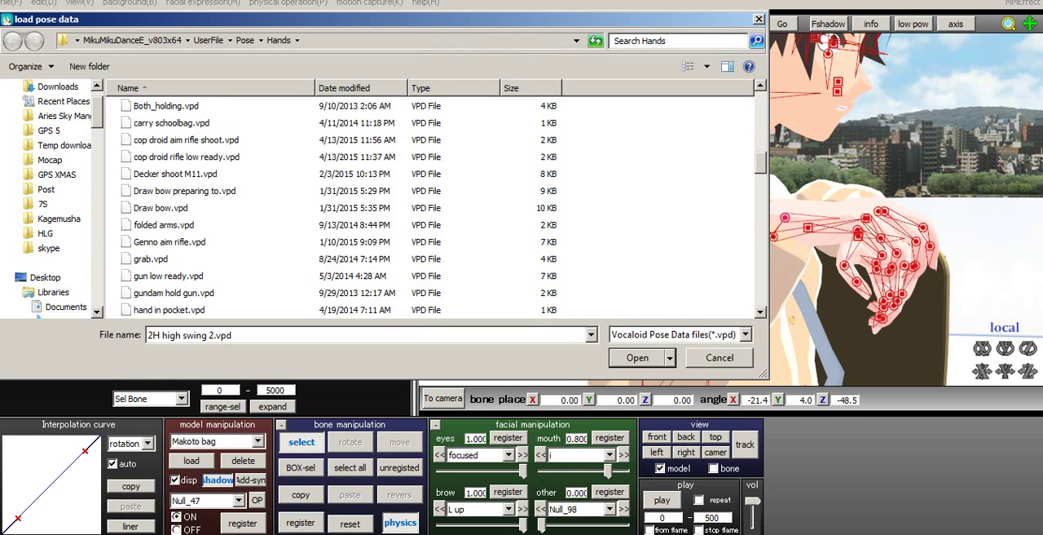
scroll(432, 208, "down", 15)
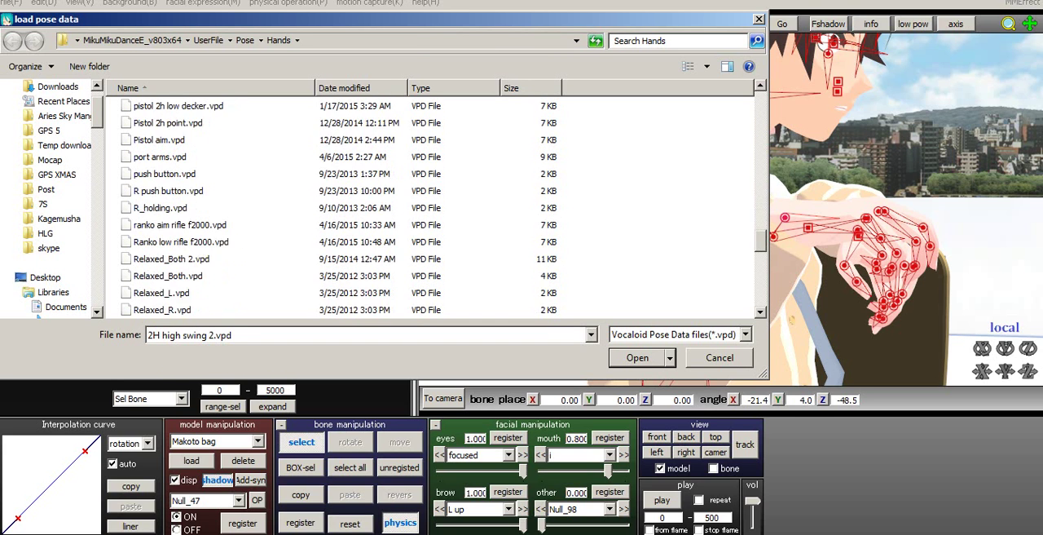
scroll(432, 208, "down", 1)
scroll(432, 208, "down", 3)
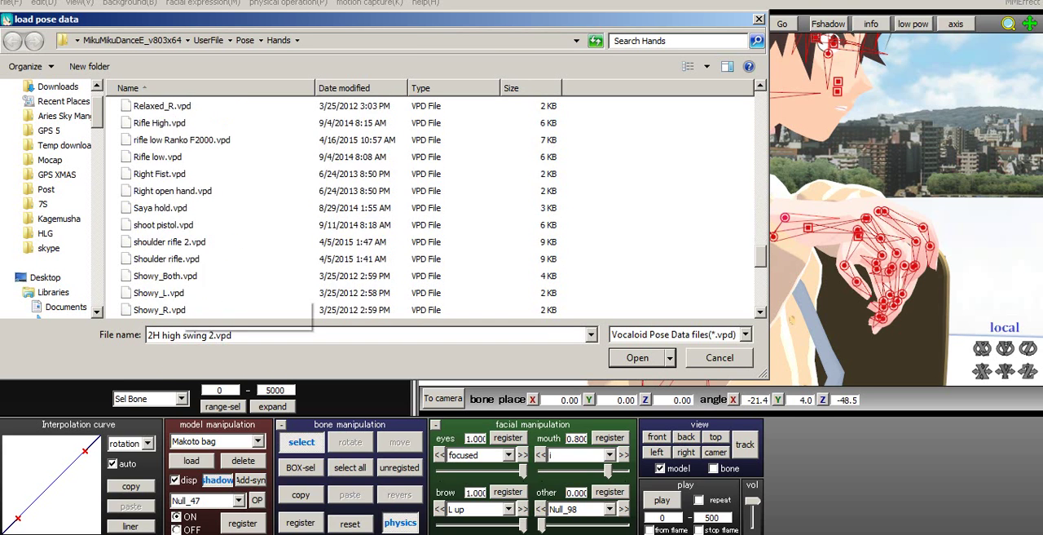
scroll(432, 208, "up", 10)
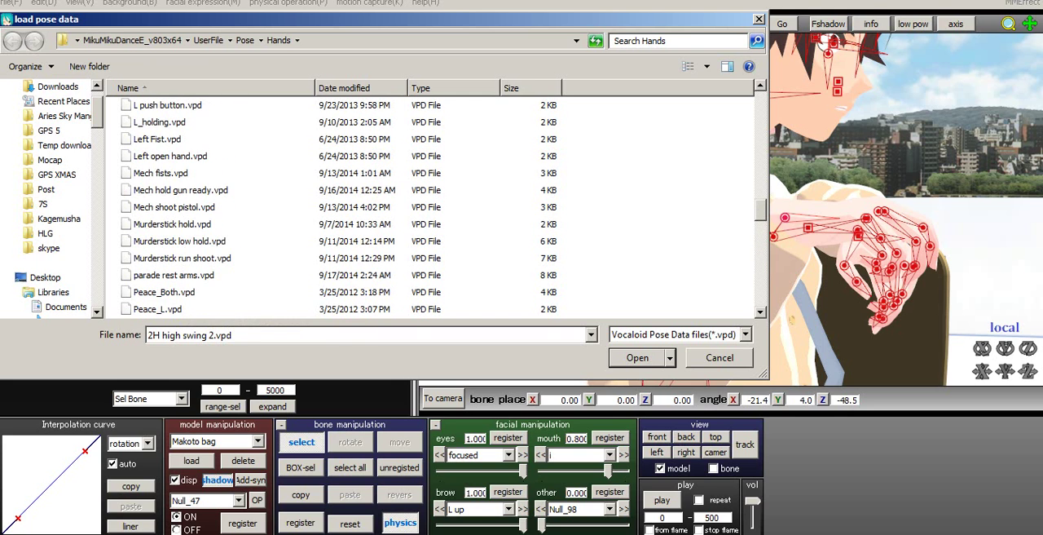
scroll(432, 208, "up", 1)
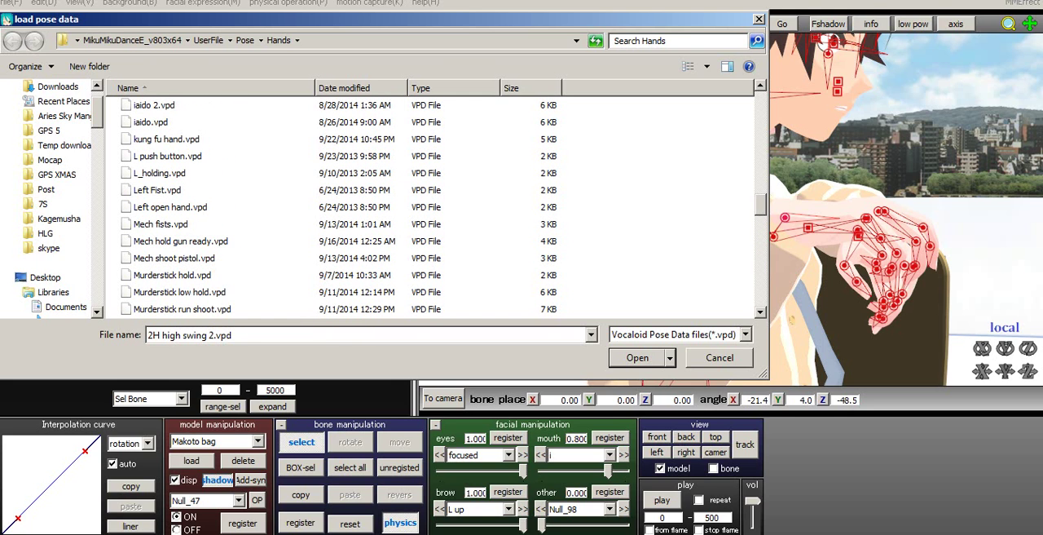
left_click(158, 190)
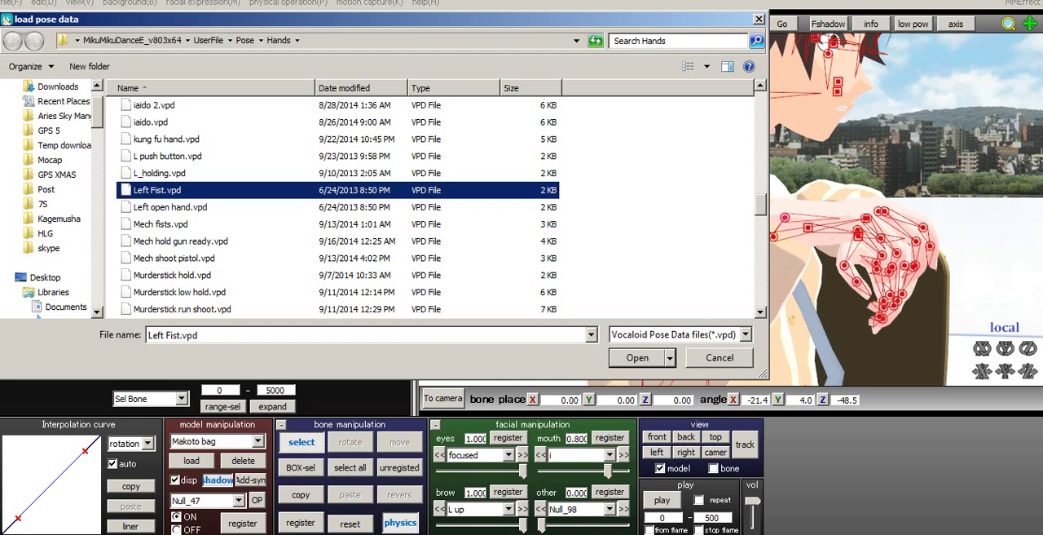
key("Return")
- Straighten the index finger of Makoto's fisted hand into a pointing gesture by resetting its joint bones
right_click_drag(792, 320, 715, 330)
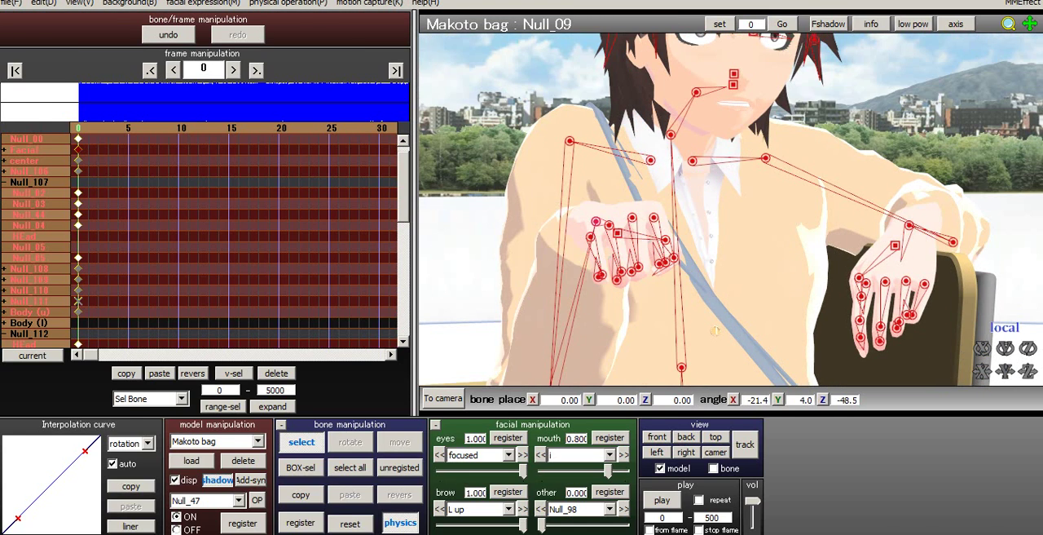
left_click(654, 217)
left_click(349, 523)
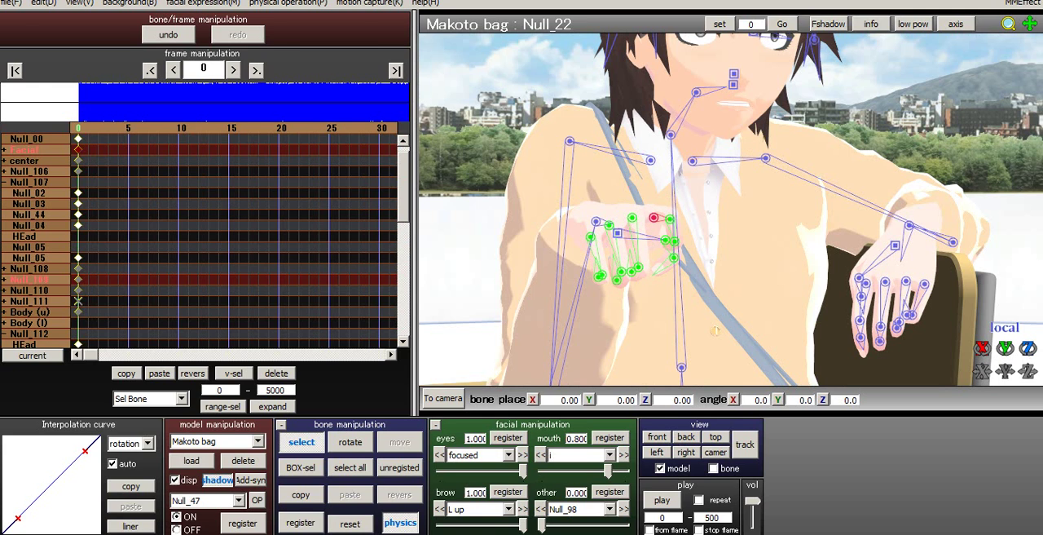
right_click_drag(714, 331, 778, 317)
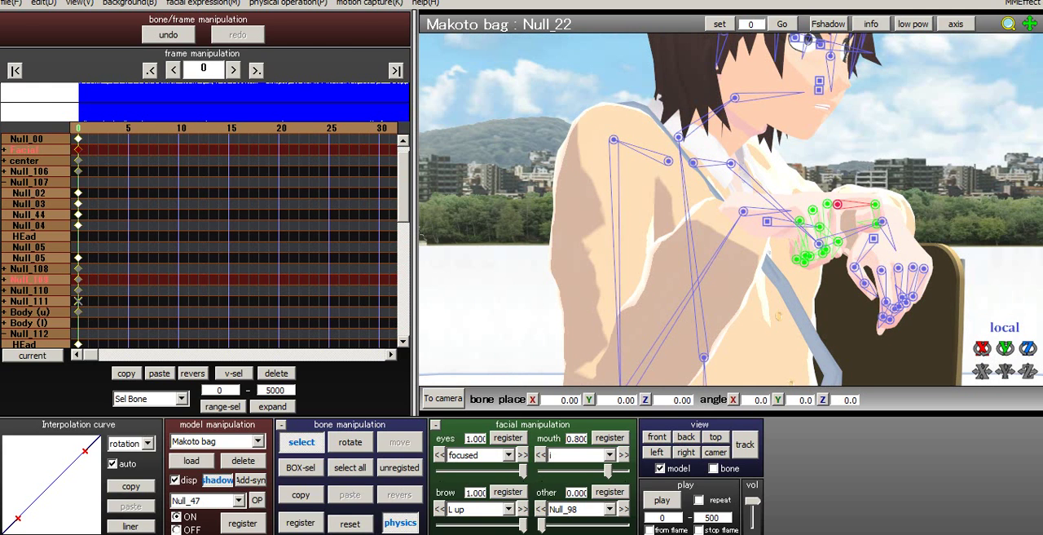
left_click(876, 204)
left_click(349, 523)
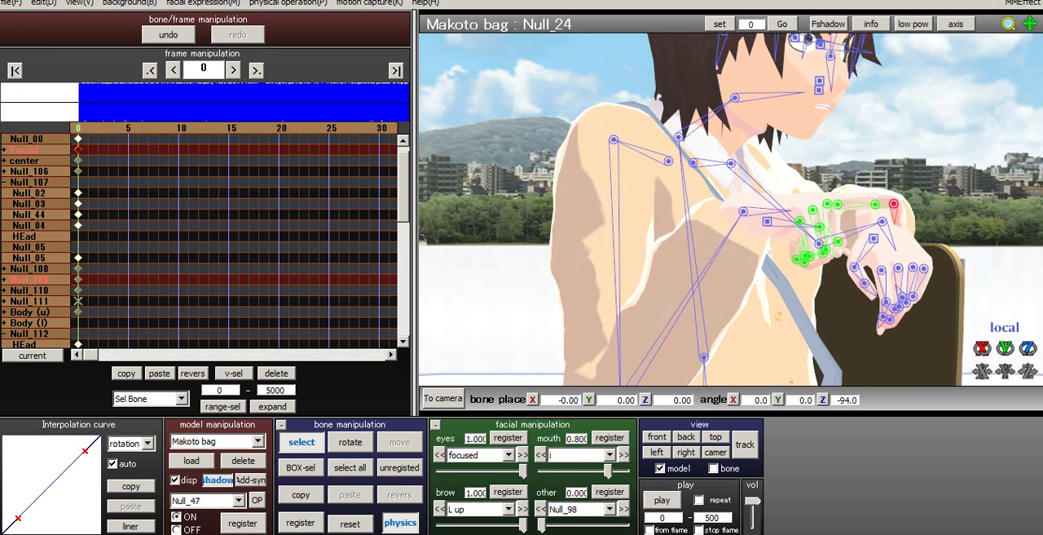
left_click(350, 523)
- Register all of Makoto's bones with the pointing-hand pose at frame 0 and save the project
right_click_drag(733, 220, 612, 216)
scroll(636, 236, "down", 4)
scroll(635, 236, "down", 3)
left_click(350, 468)
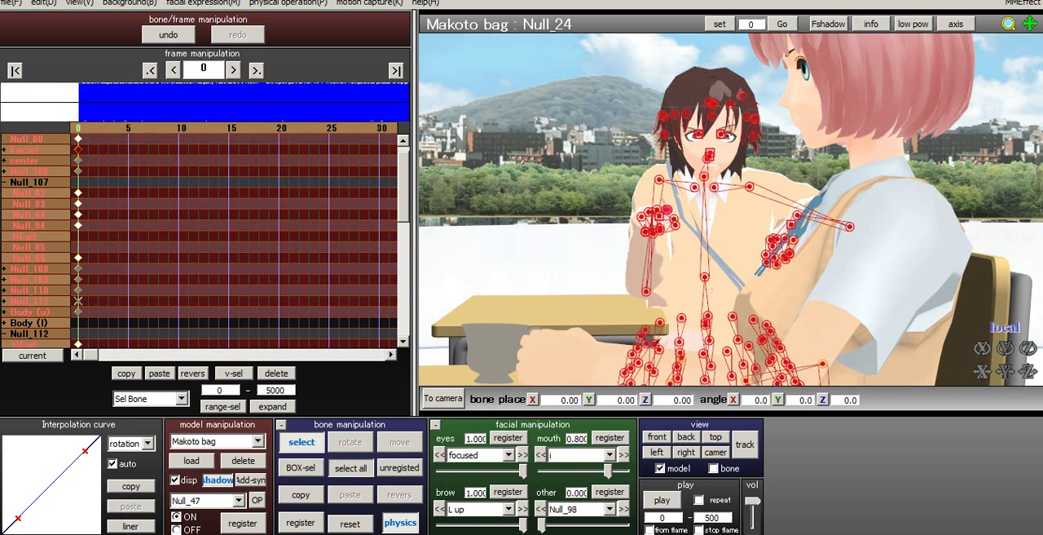
left_click(300, 522)
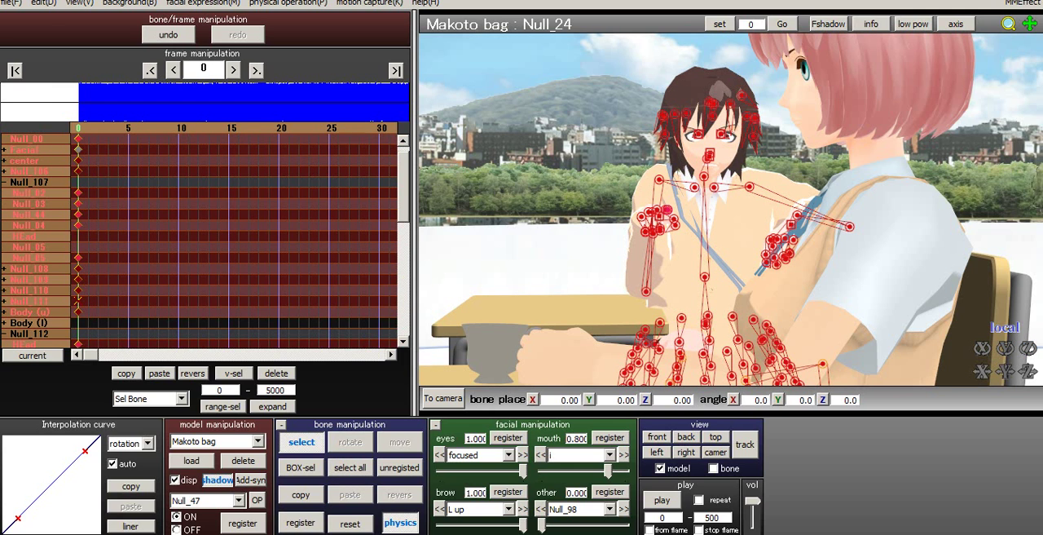
left_click(11, 3)
left_click(29, 44)
- Make Su-chan the active model and set her -_- eye morph to its maximum
scroll(731, 210, "down", 3)
right_click_drag(731, 209, 876, 252)
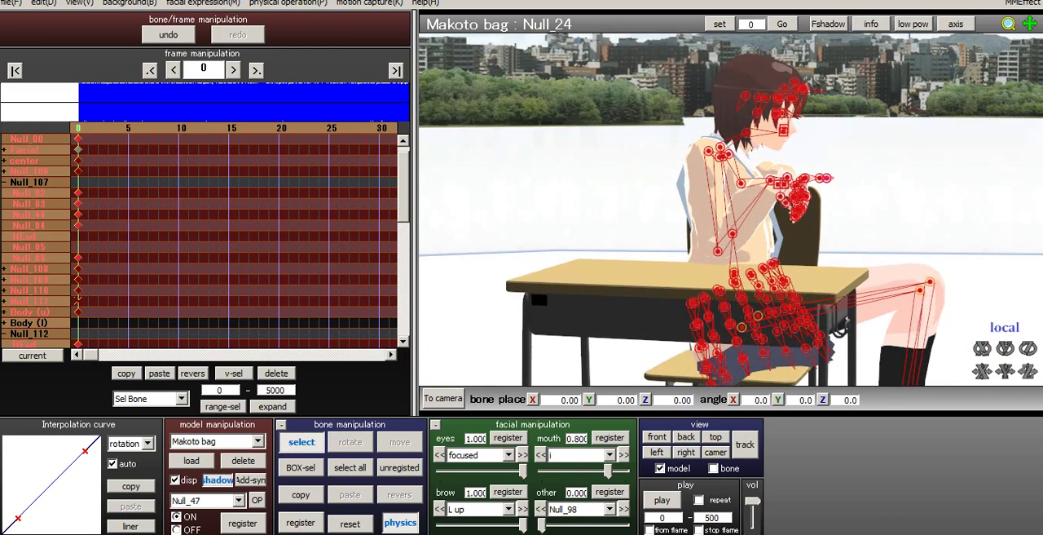
middle_click_drag(876, 252, 652, 224)
right_click_drag(652, 224, 649, 214)
middle_click_drag(649, 215, 537, 214)
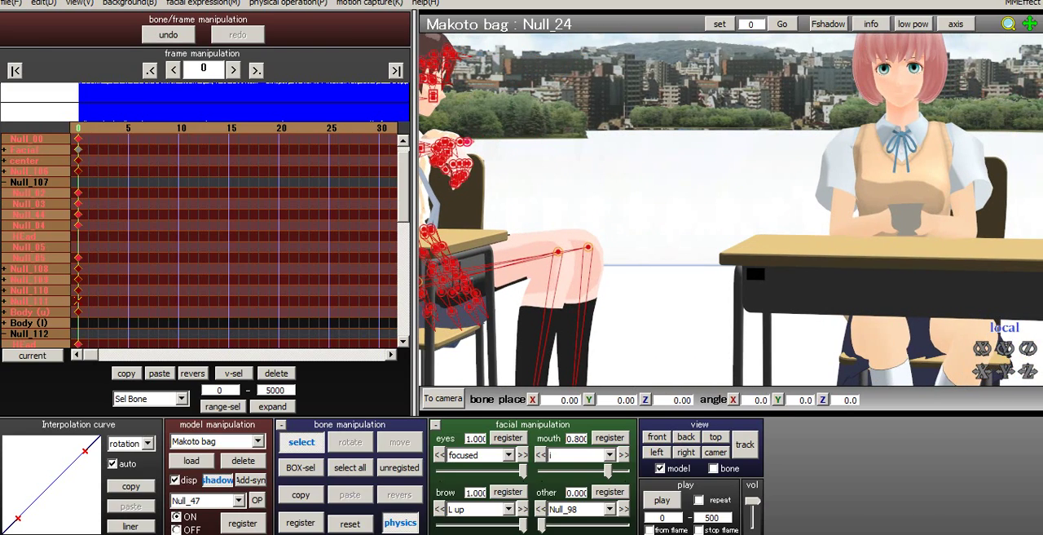
left_click(258, 441)
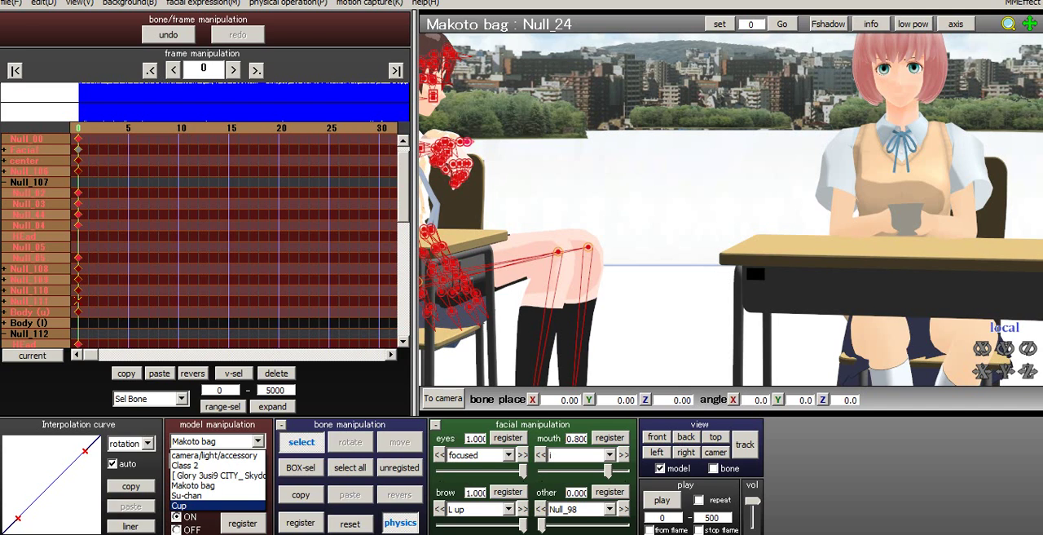
left_click(187, 494)
left_click(509, 455)
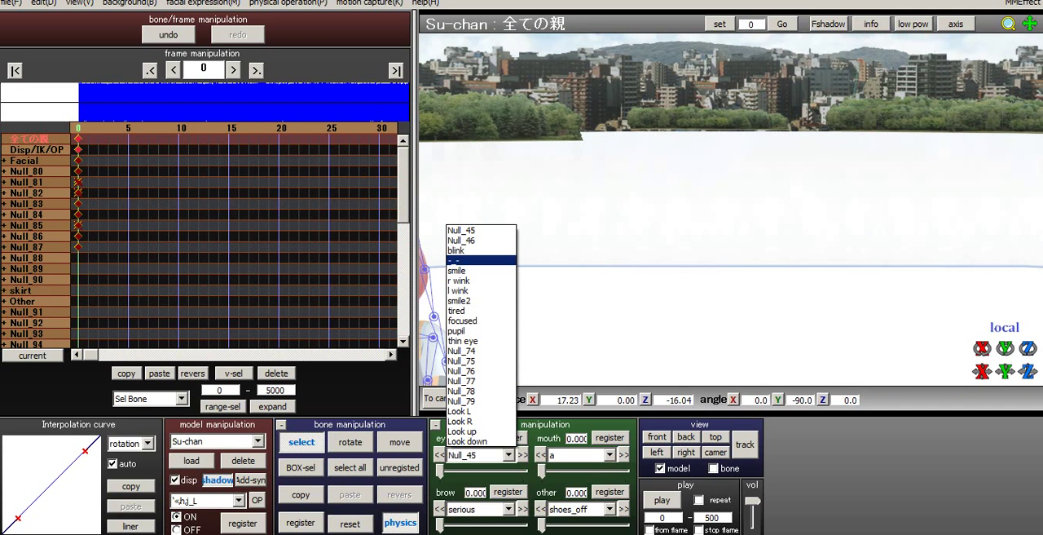
left_click(481, 260)
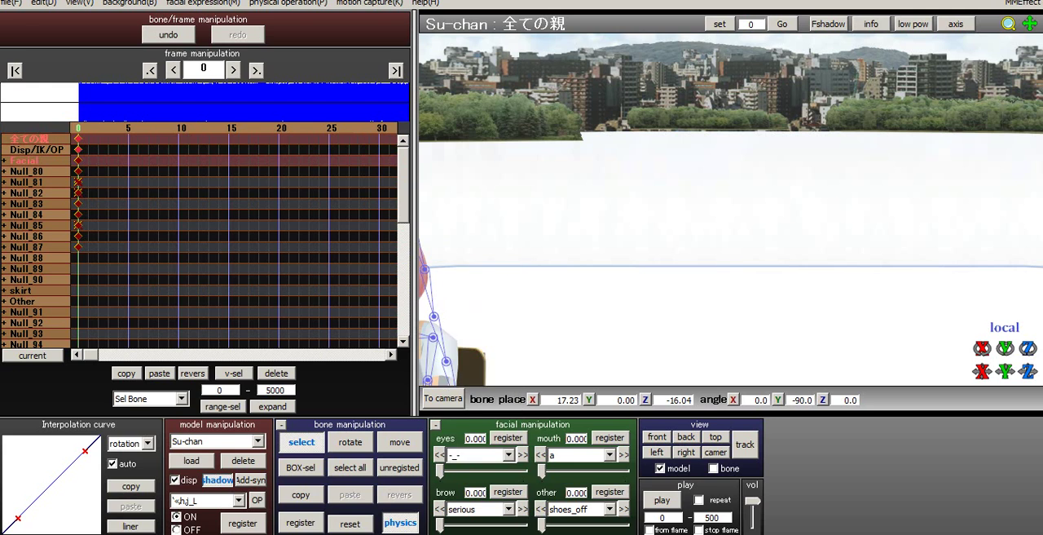
middle_click_drag(619, 245, 897, 204)
scroll(896, 204, "up", 5)
right_click_drag(896, 204, 874, 204)
left_click_drag(440, 471, 522, 470)
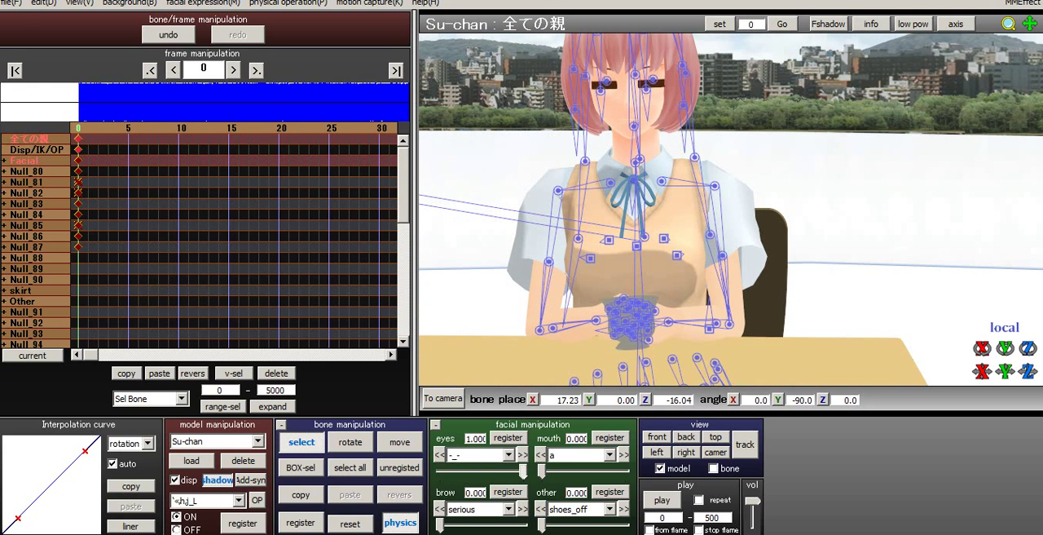
- Register Su-chan's -_- eye morph at frame 0 and rotate her right shoulder bone 肩_R to about X 0.7, Y -1.8, Z 13.4
left_click(508, 438)
scroll(701, 228, "up", 5)
scroll(701, 229, "down", 3)
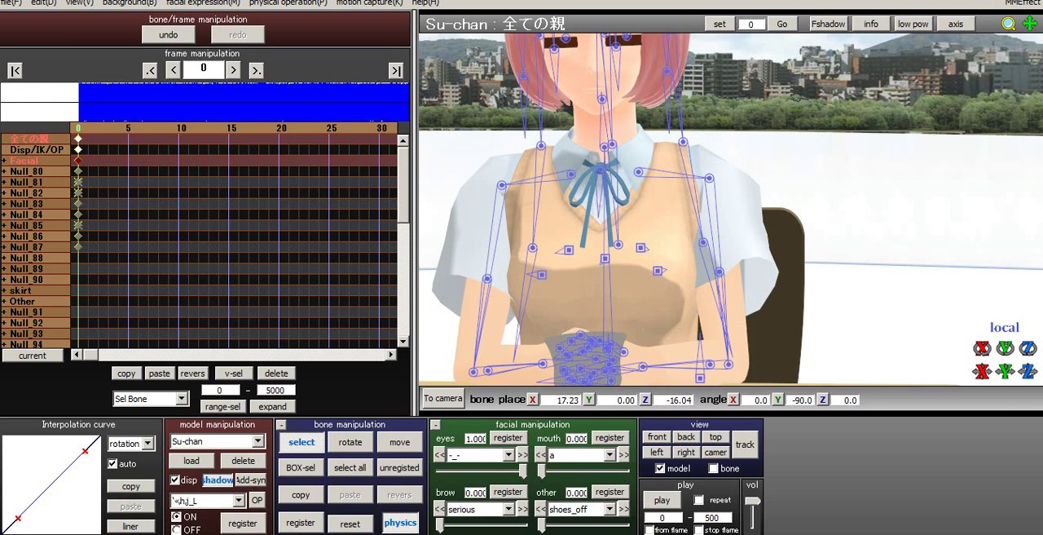
middle_click_drag(701, 228, 760, 167)
left_click(625, 112)
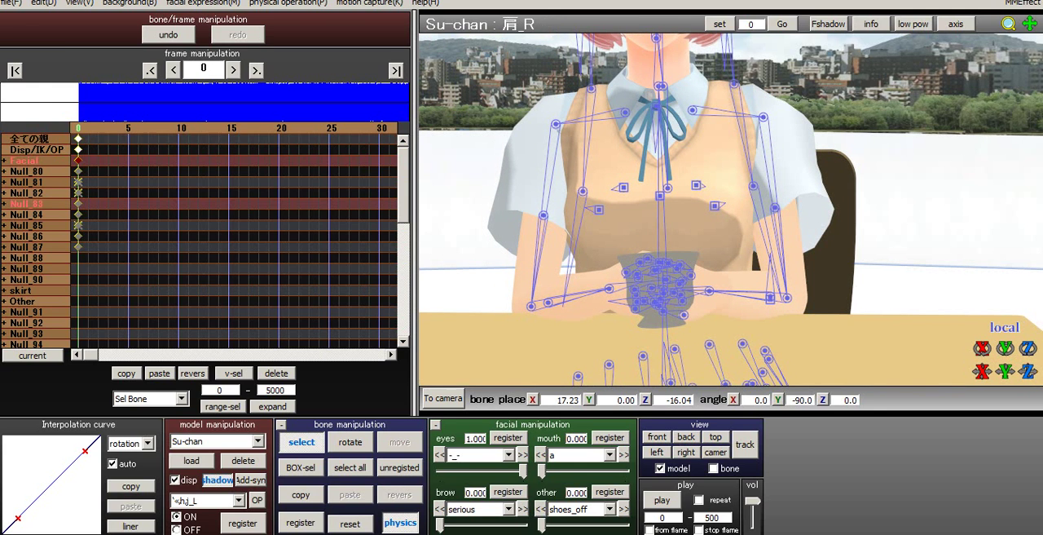
left_click(351, 441)
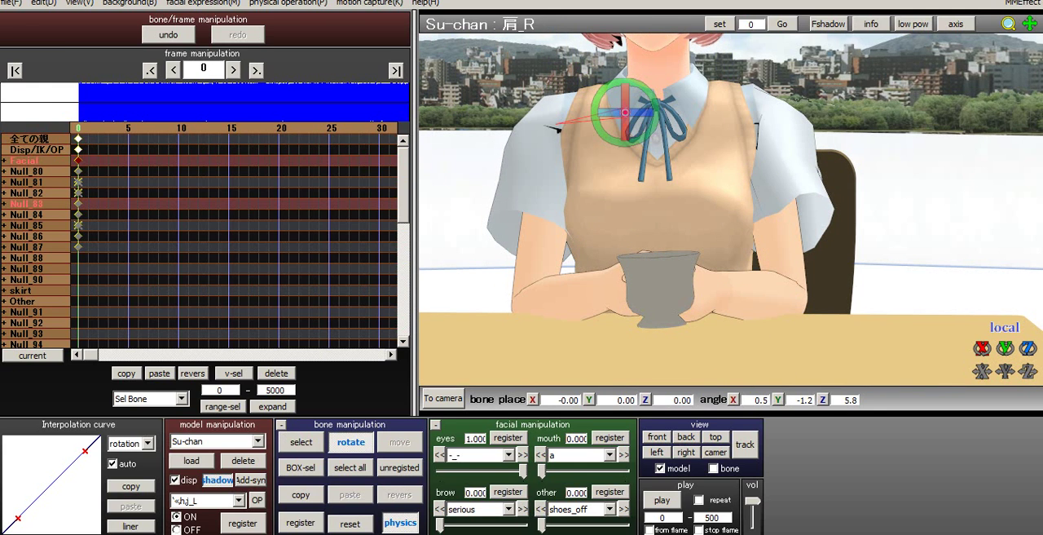
left_click_drag(593, 122, 593, 109)
left_click(300, 442)
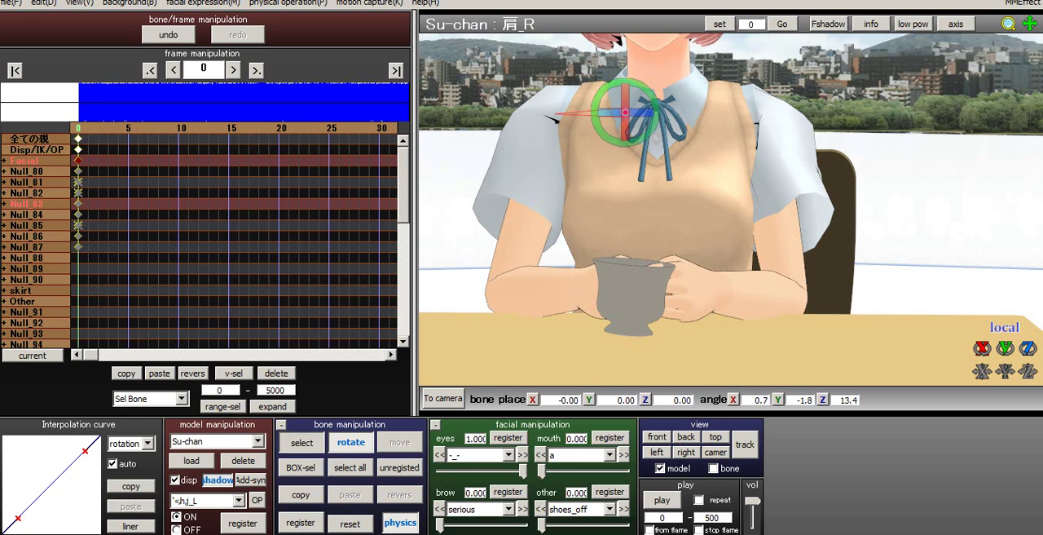
- Rotate Su-chan's right upper arm bone 腕_R to about X 46.6, Y 34.3, Z -26.5 to lift the cup to chest height
left_click(555, 114)
left_click(351, 442)
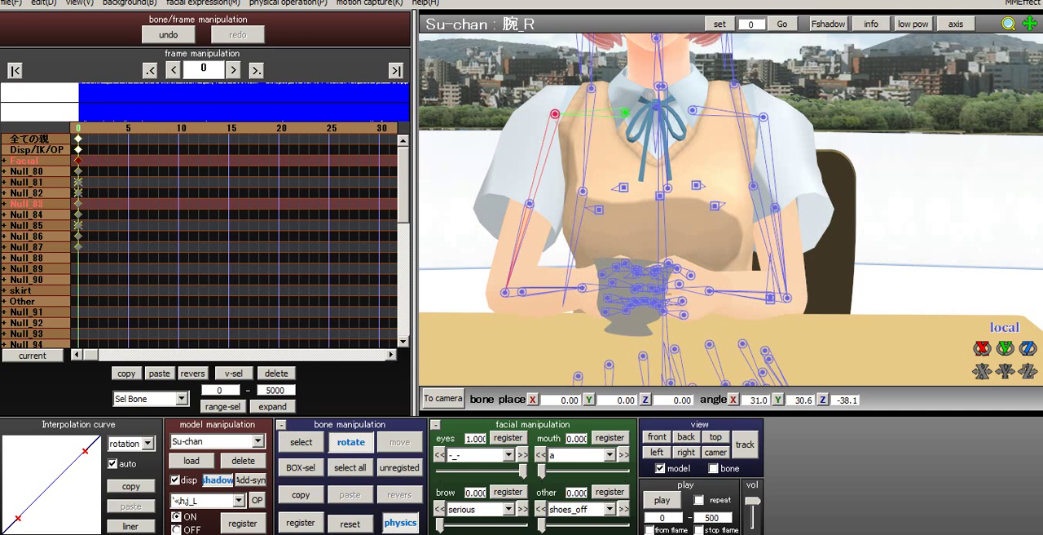
left_click_drag(555, 129, 555, 90)
left_click(302, 441)
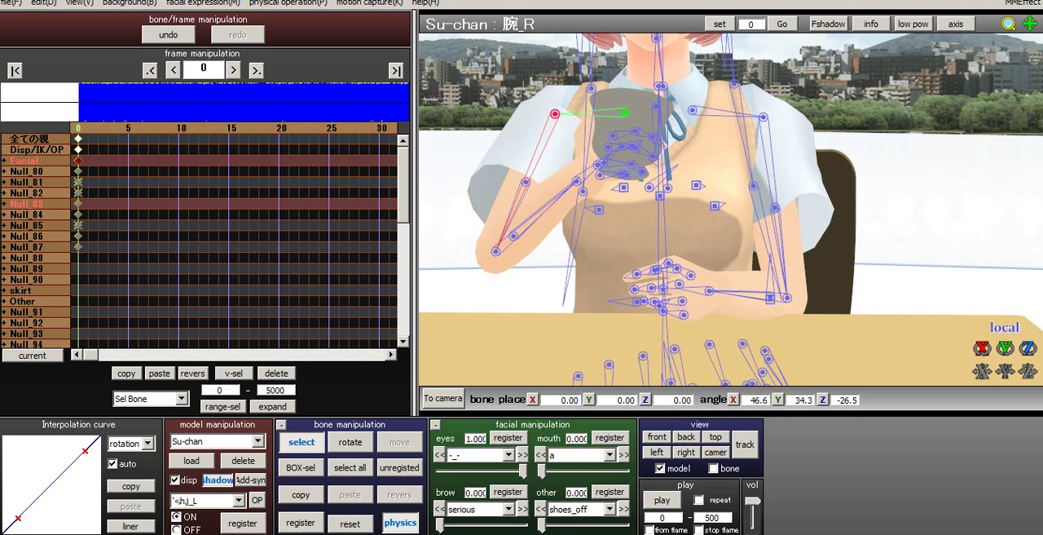
- Register all of Su-chan's bones with the raised right arm at frame 0
right_click_drag(603, 245, 685, 251)
right_click_drag(620, 236, 692, 282)
left_click(595, 236)
mouse_move(596, 235)
right_mouse_down()
mouse_move(501, 235)
mouse_move(580, 233)
right_mouse_up()
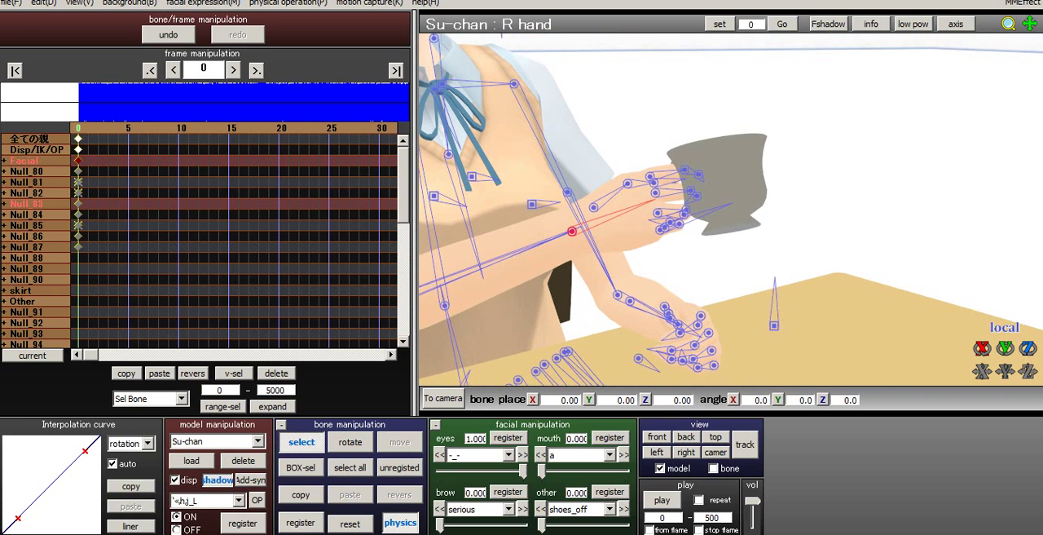
left_click(350, 467)
left_click(300, 522)
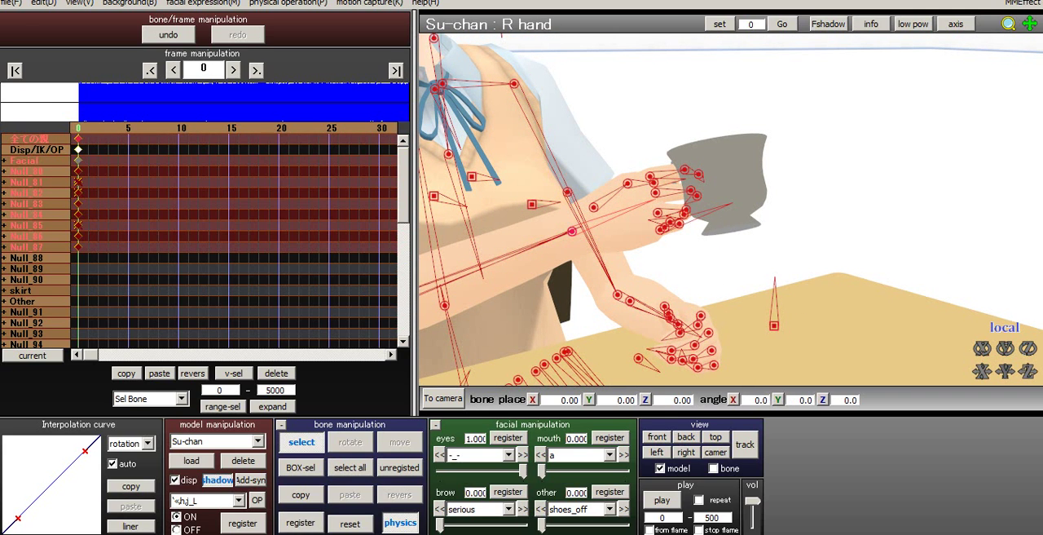
- Rotate Su-chan's R hand bone to about X 14.0, Y 2.2, Z -29.9 and register it at frame 0
left_click(258, 441)
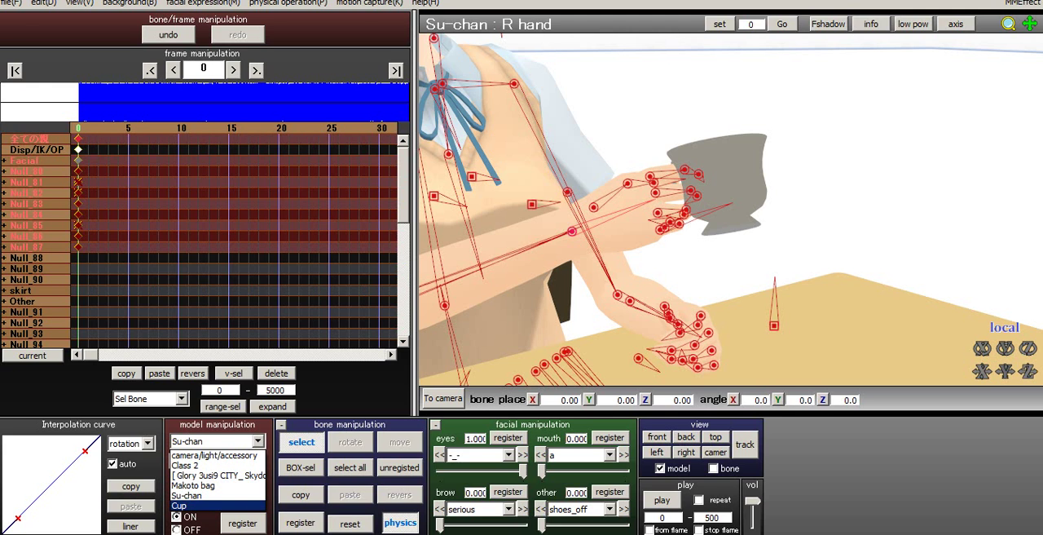
left_click(572, 231)
left_click(572, 231)
right_click_drag(572, 232, 521, 228)
left_click(351, 441)
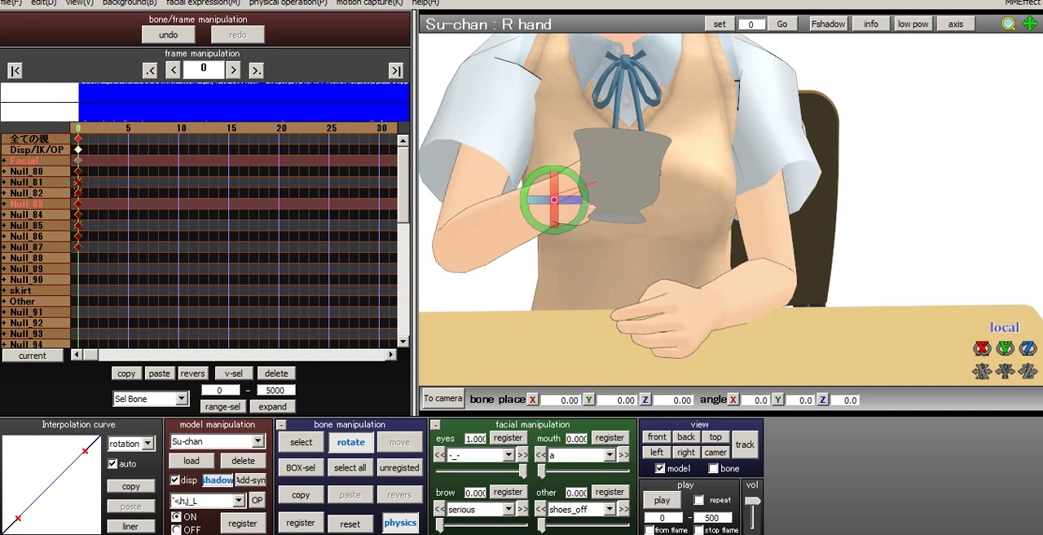
left_click_drag(554, 185, 559, 232)
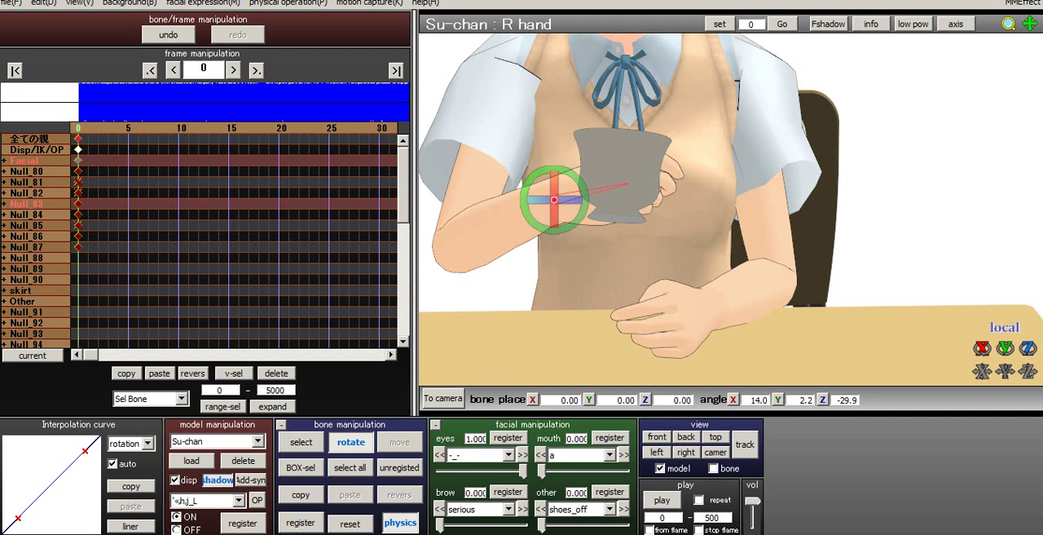
right_click_drag(556, 238, 615, 225)
left_click(301, 522)
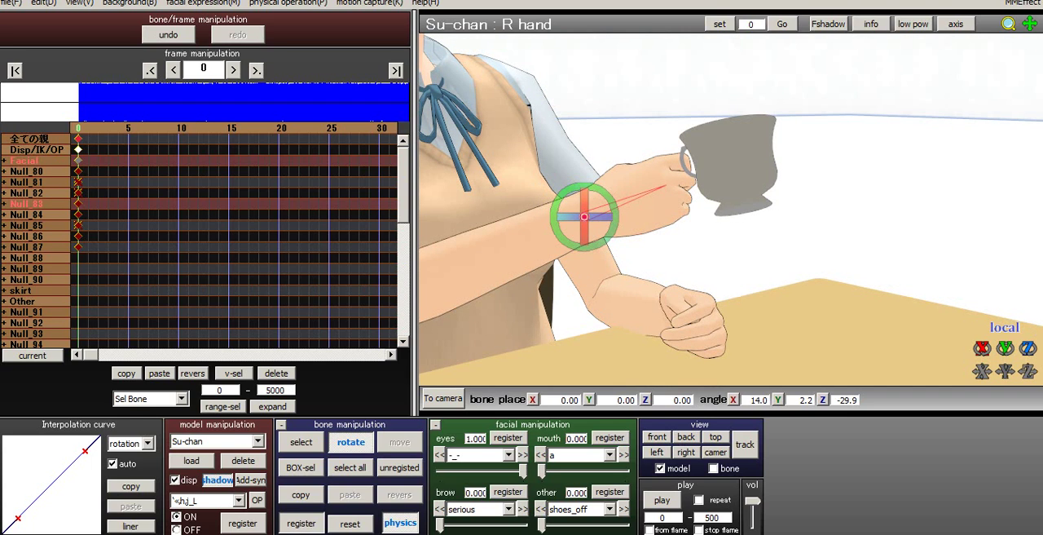
left_click(4, 204)
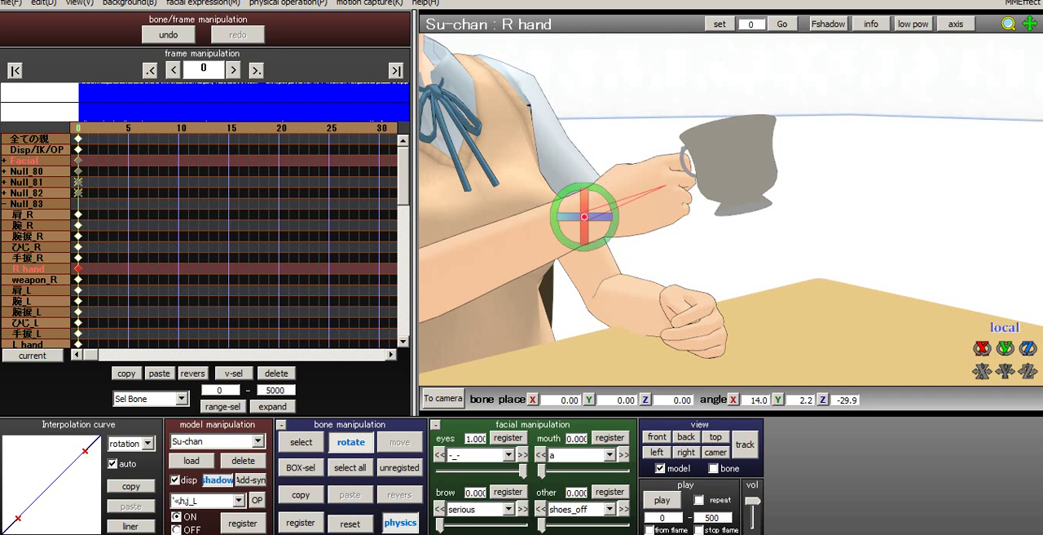
left_click(4, 204)
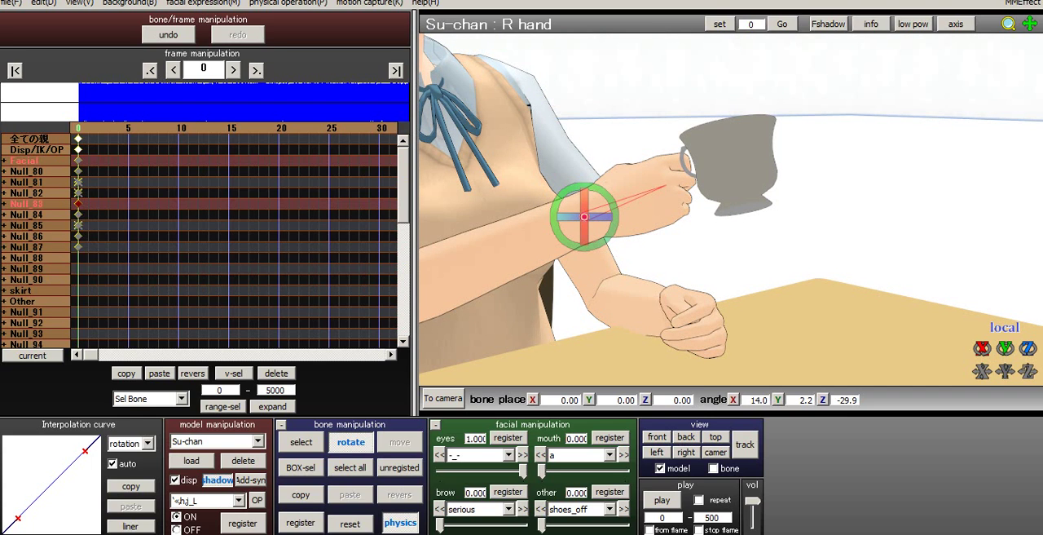
- Make Cup the active model and register Su-chan's R hand as the outside parent of its center bone
left_click(258, 440)
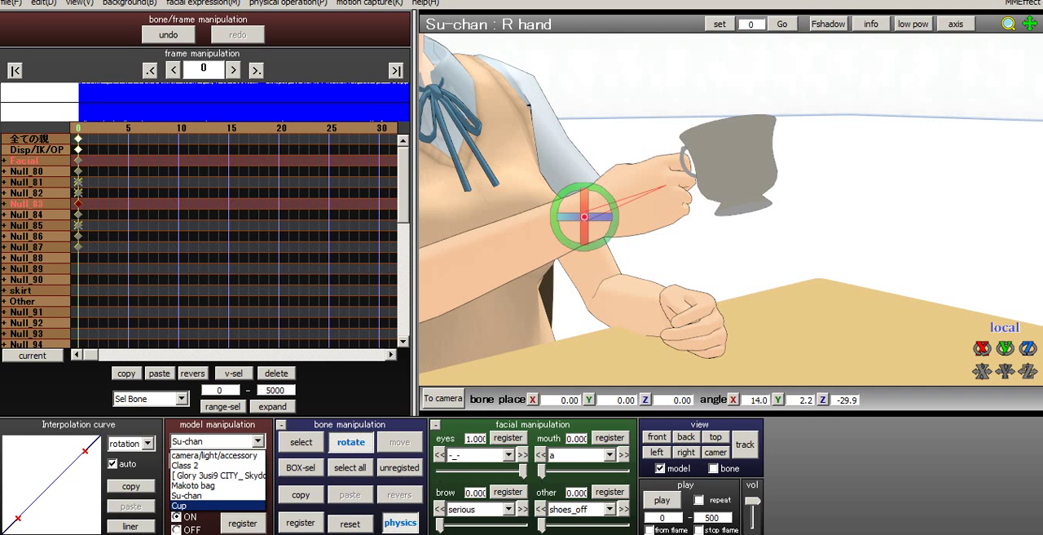
left_click(204, 505)
left_click(257, 500)
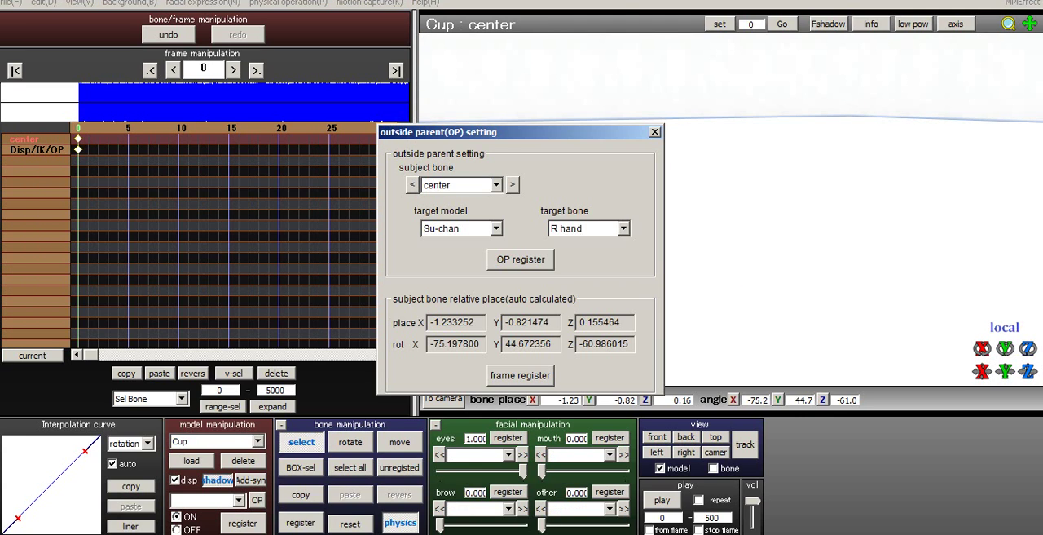
left_click(623, 228)
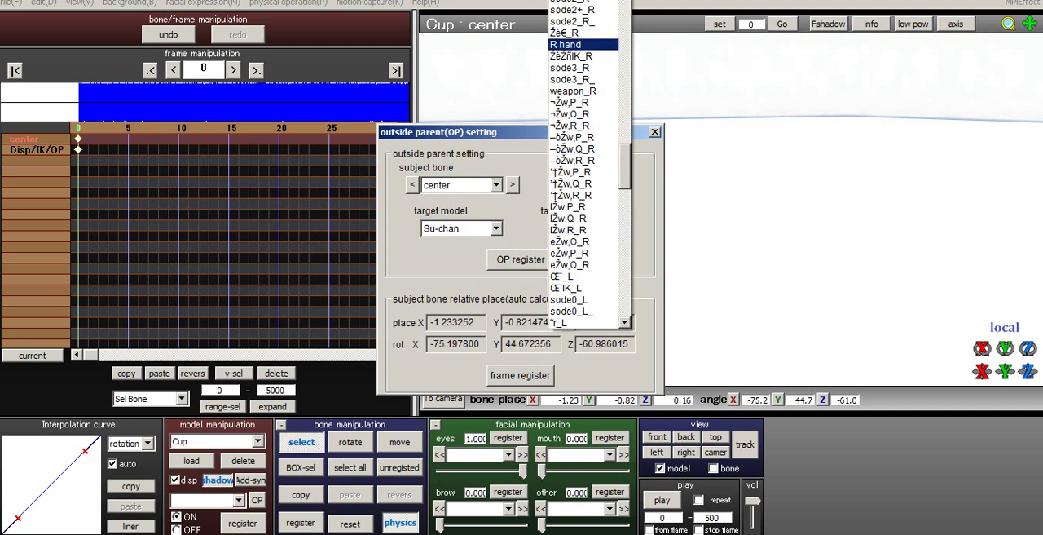
left_click(583, 45)
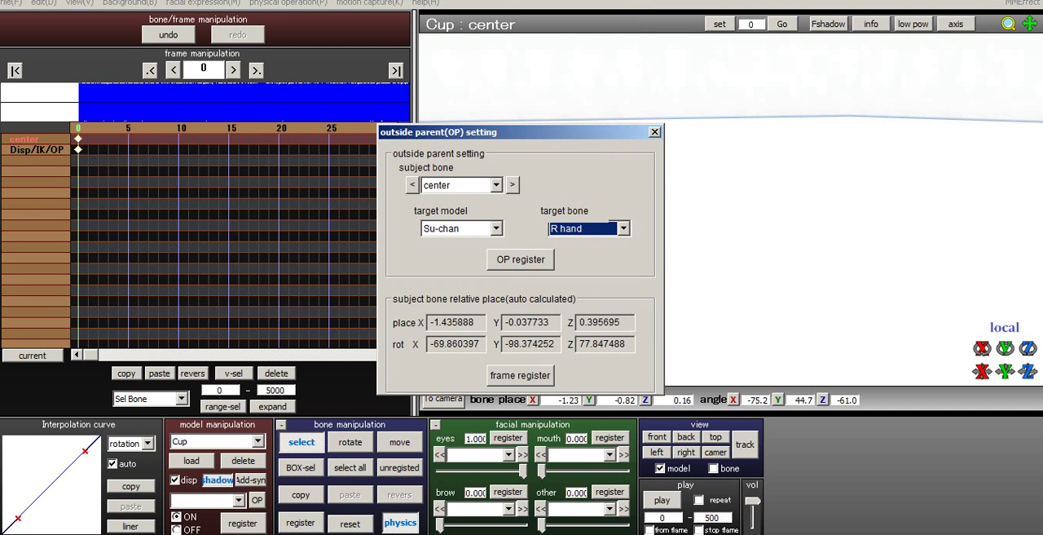
left_click(521, 259)
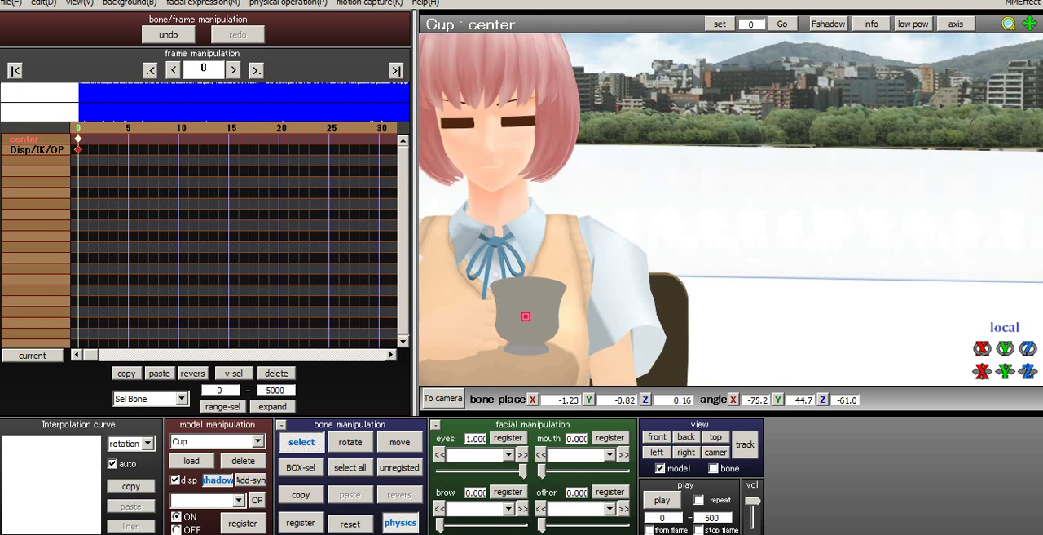
- Rotate the cup's center bone to about X -37.7, Y 66.0, Z -84.1 so its handle faces Su-chan's fingers
middle_click_drag(526, 317, 737, 141)
left_click(350, 442)
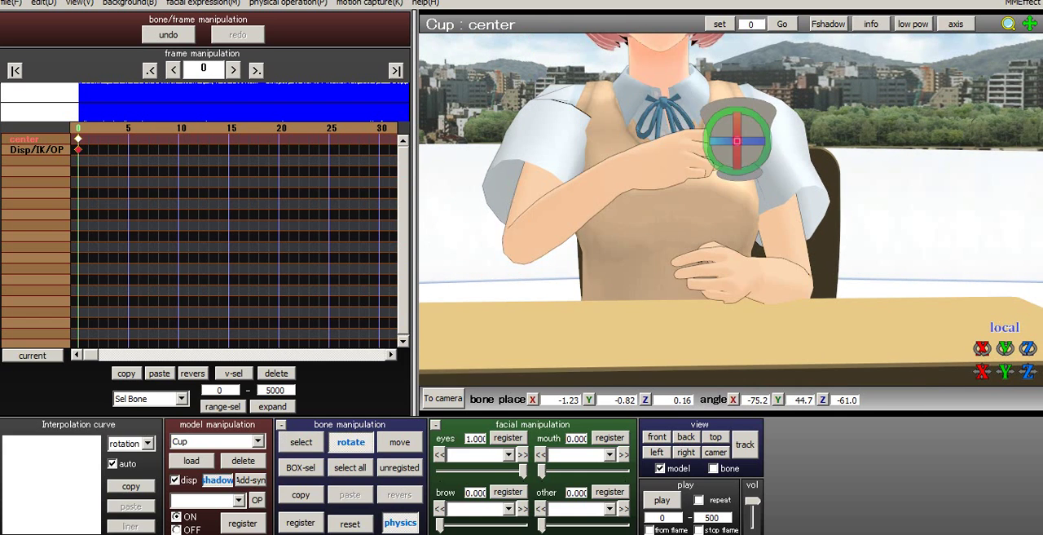
scroll(738, 141, "up", 5)
right_click_drag(762, 121, 750, 142)
left_click_drag(740, 114, 716, 95)
right_click_drag(715, 96, 539, 42)
- Move the cup to about X -1.00, Y -1.08, Z 0.03 and tilt it to about X -35.5, Y 64.8, Z -77.6
left_click(400, 442)
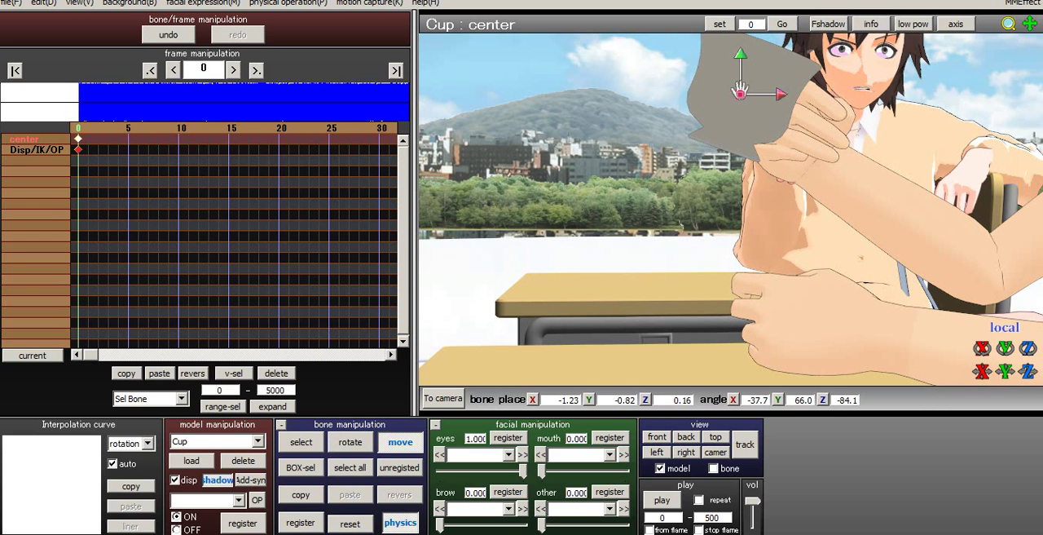
left_click_drag(781, 95, 830, 95)
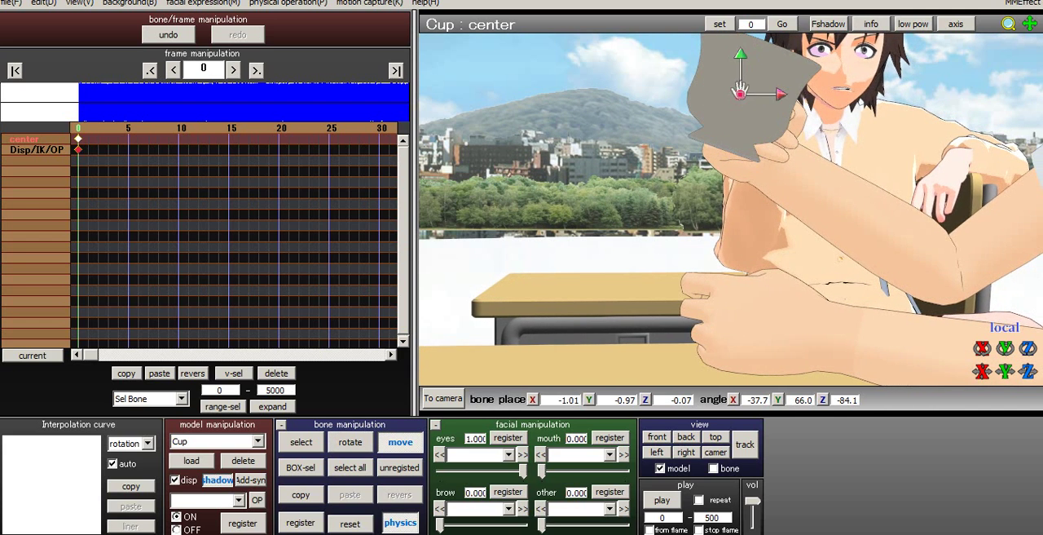
right_click_drag(815, 106, 964, 113)
middle_click_drag(963, 113, 1013, 375)
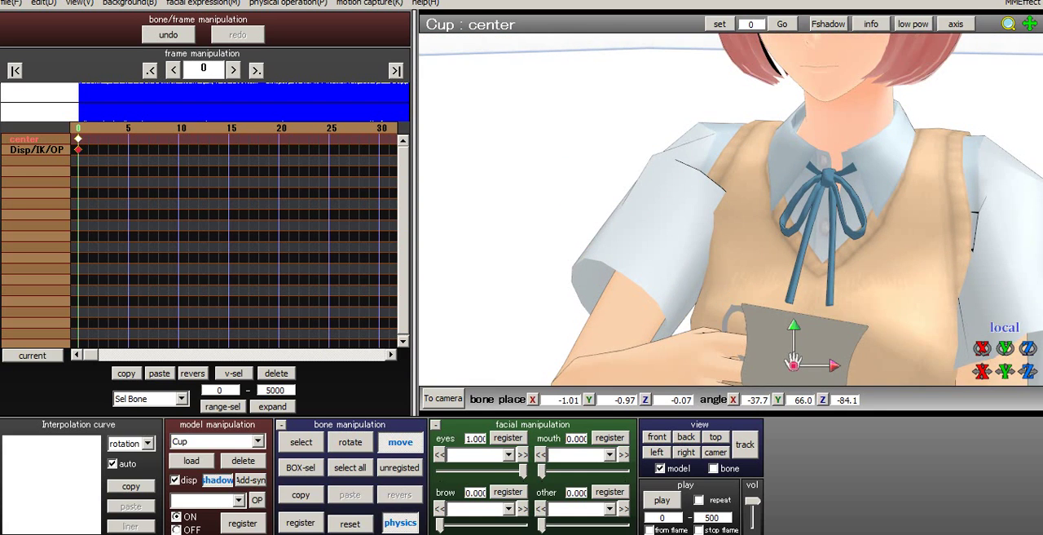
right_click_drag(793, 362, 756, 265)
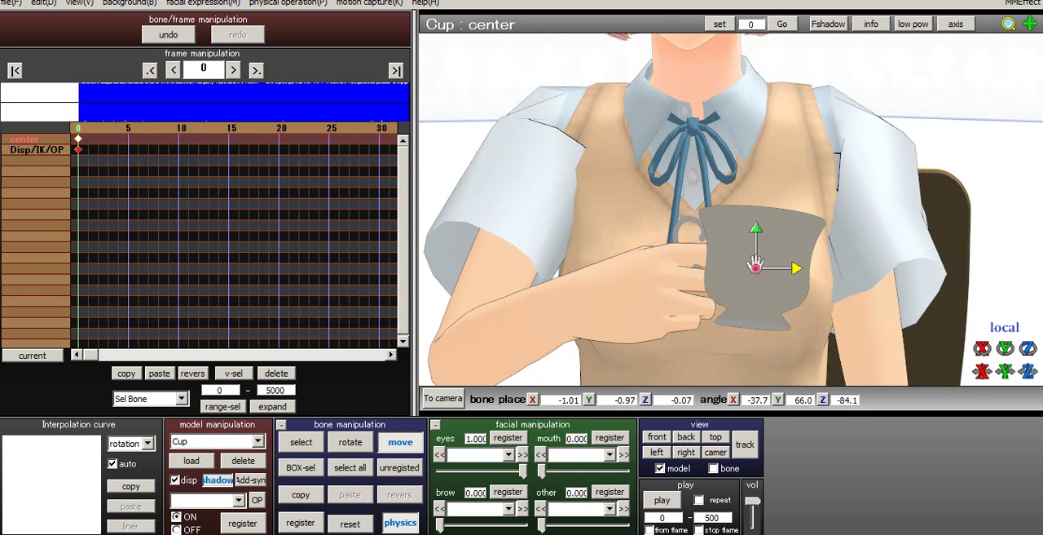
left_click_drag(756, 228, 755, 263)
right_click_drag(756, 264, 766, 266)
left_click_drag(756, 263, 756, 266)
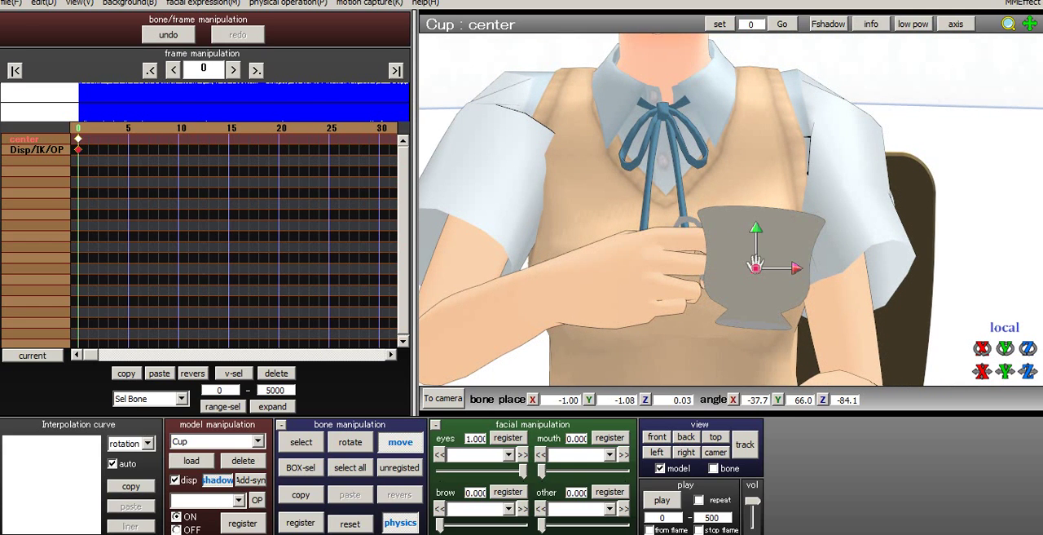
key("x")
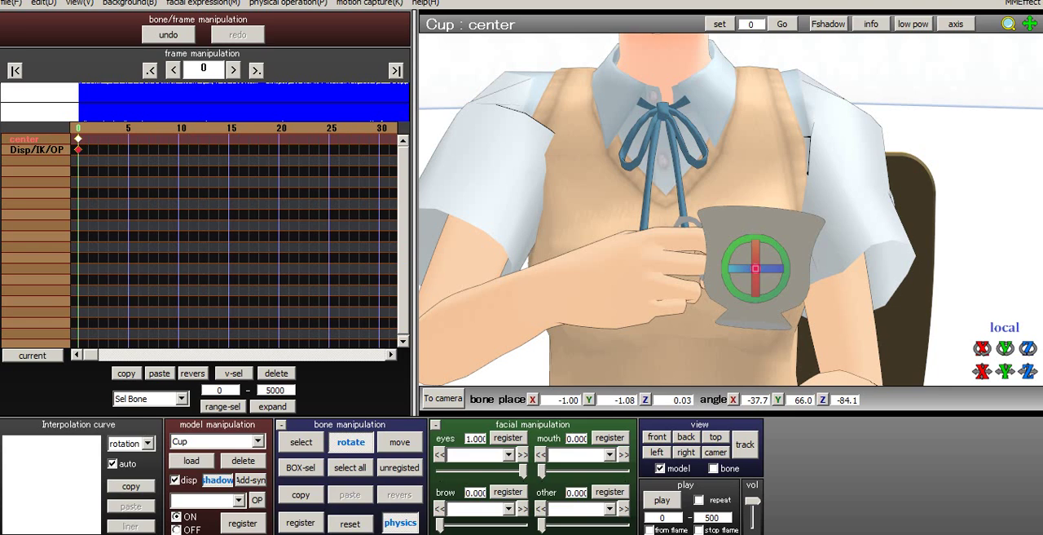
left_click_drag(780, 245, 774, 269)
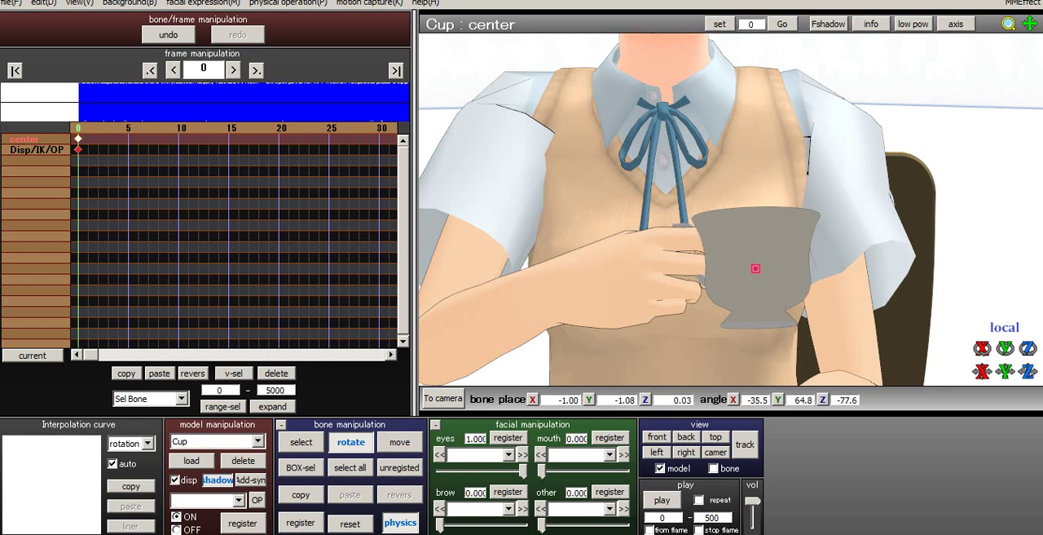
- Shift the cup closer to Su-chan's right-hand grip, placing it at about X -1.04, Y -1.14, Z 0.04
key("c")
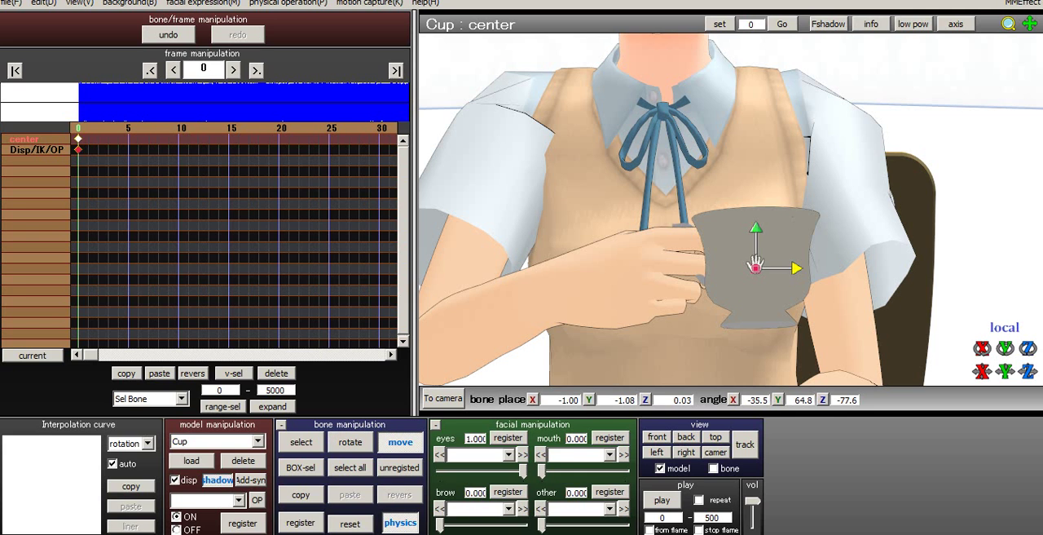
left_click_drag(797, 269, 792, 268)
right_click_drag(791, 282, 537, 265)
middle_click_drag(756, 266, 665, 266)
right_click_drag(664, 266, 701, 277)
scroll(733, 318, "up", 5)
scroll(701, 277, "down", 5)
middle_click_drag(701, 228, 701, 281)
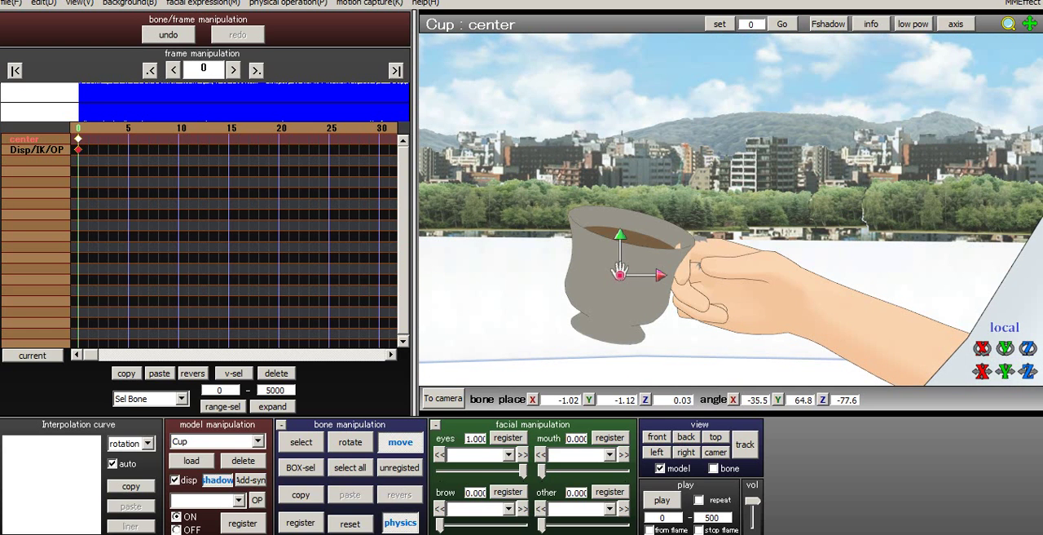
scroll(701, 281, "up", 5)
scroll(731, 198, "down", 5)
left_click_drag(661, 275, 653, 274)
right_click_drag(685, 261, 823, 282)
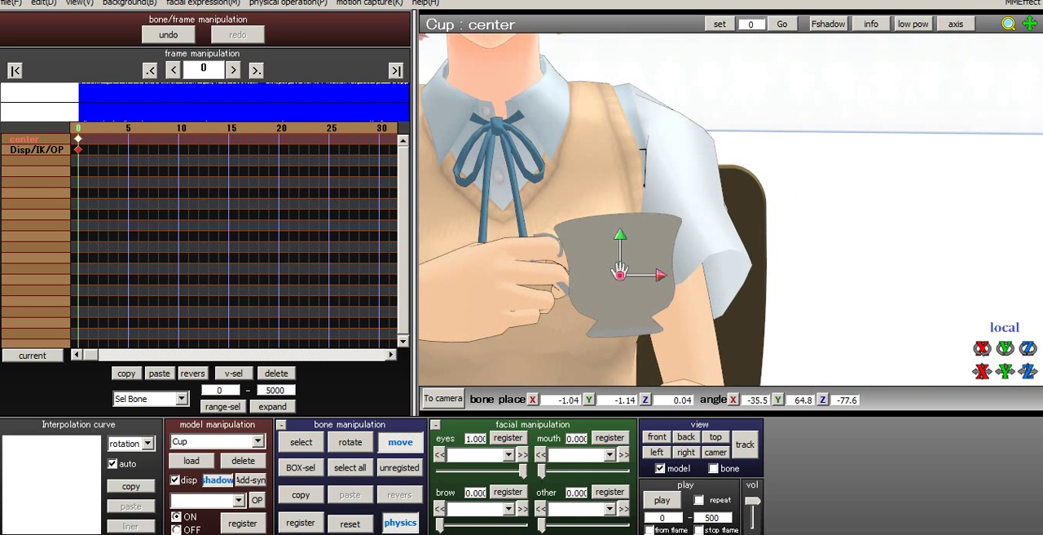
- Fine-tune the cup along its local Y and Z axes to about X -1.03, Y -1.15, Z -0.01 so the handle meets the fingers
left_click_drag(1004, 371, 1004, 365)
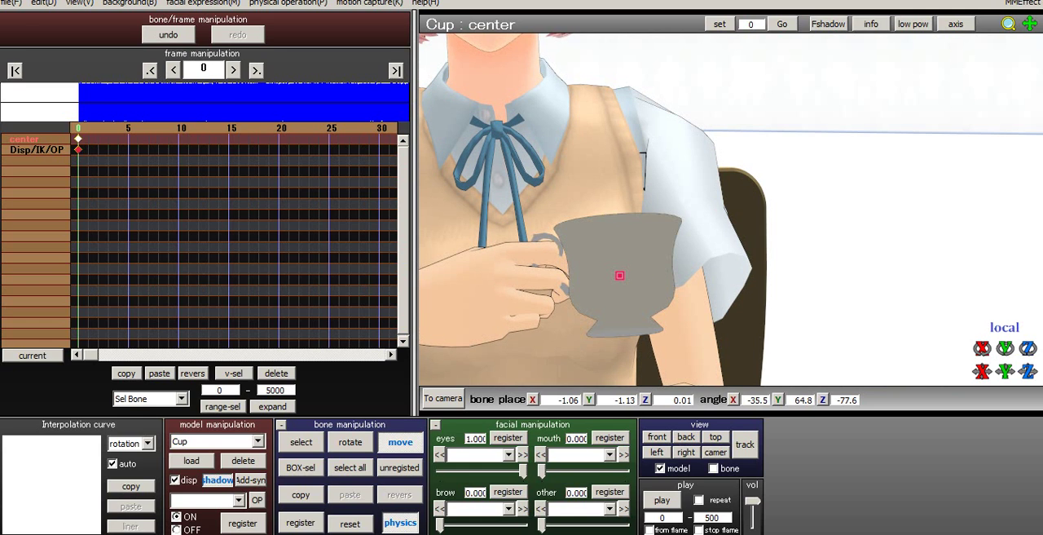
scroll(619, 271, "up", 5)
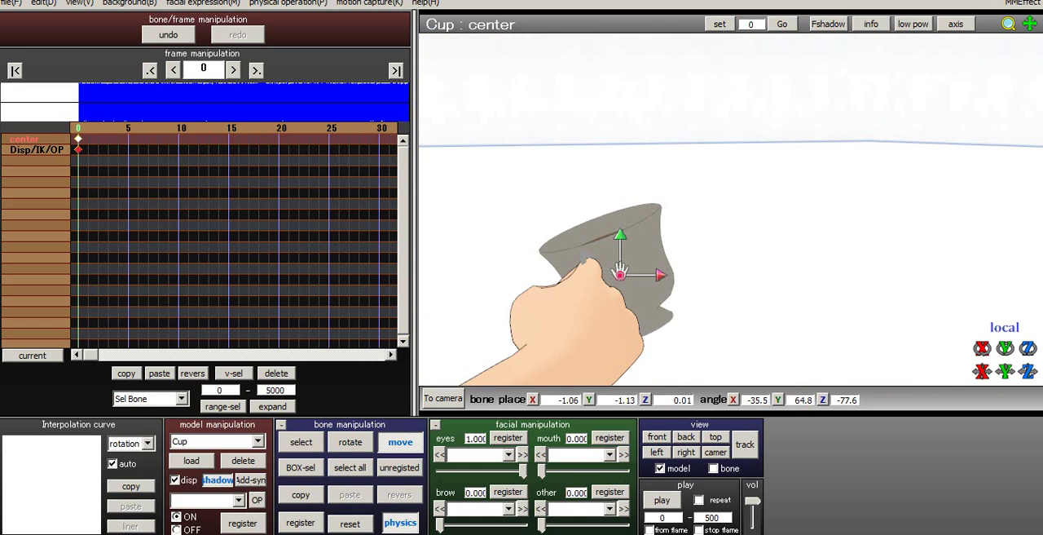
left_click_drag(1028, 371, 1028, 377)
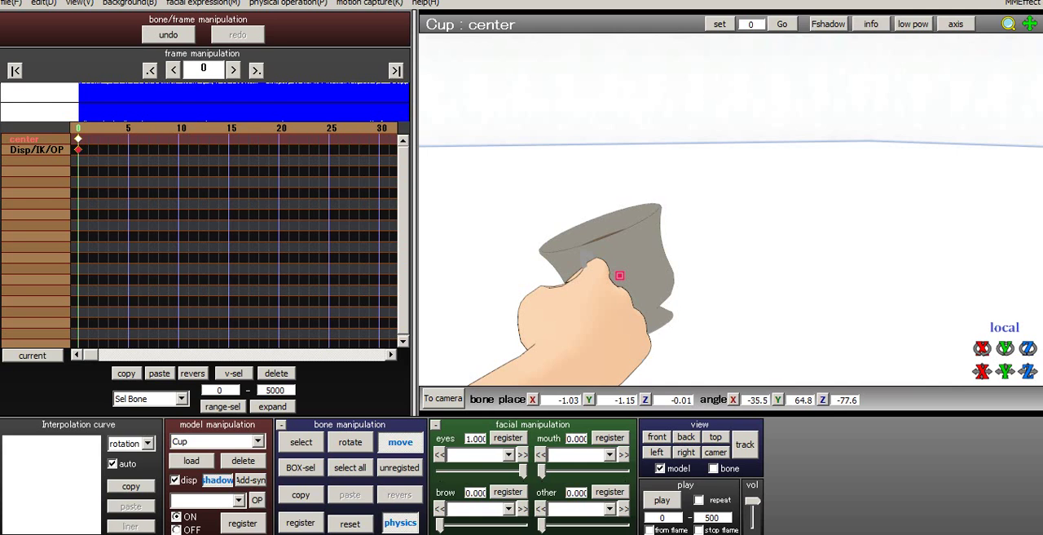
scroll(619, 273, "down", 5)
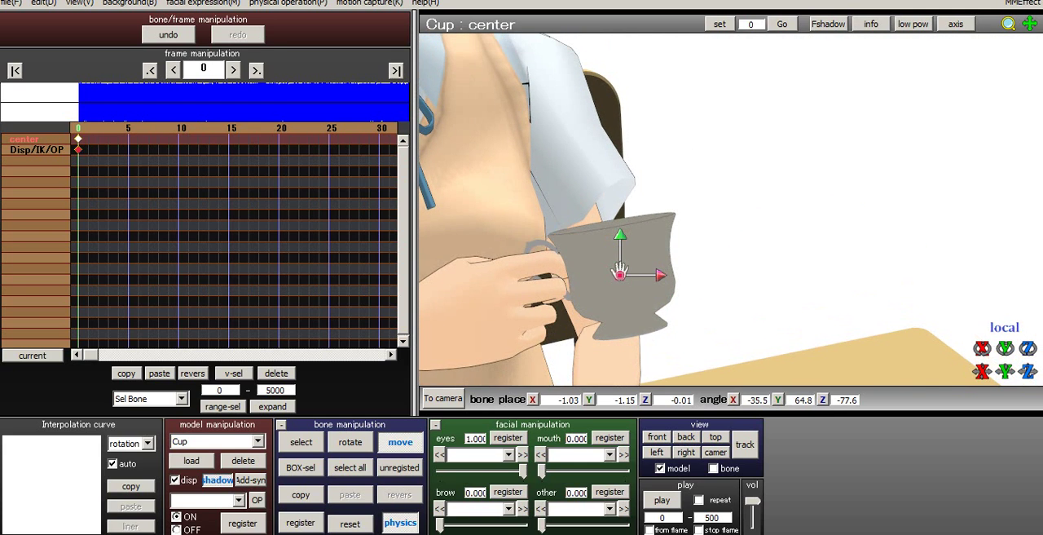
middle_click_drag(619, 271, 734, 255)
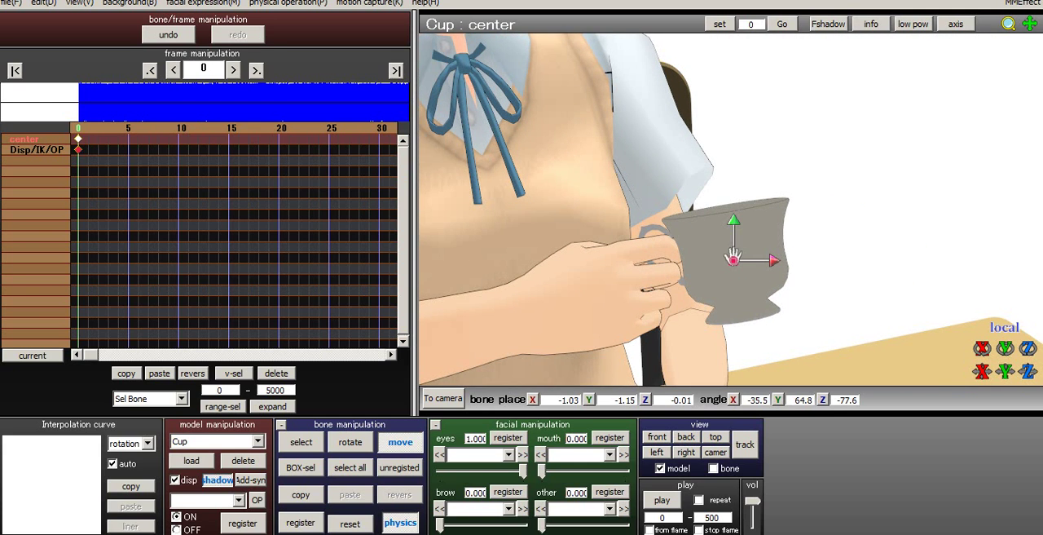
- Rotate the cup's center bone to about X -35.0, Y 65.5, Z -83.3 to straighten it beside Su-chan's fingers
right_click_drag(733, 259, 717, 259)
right_click_drag(758, 237, 693, 238)
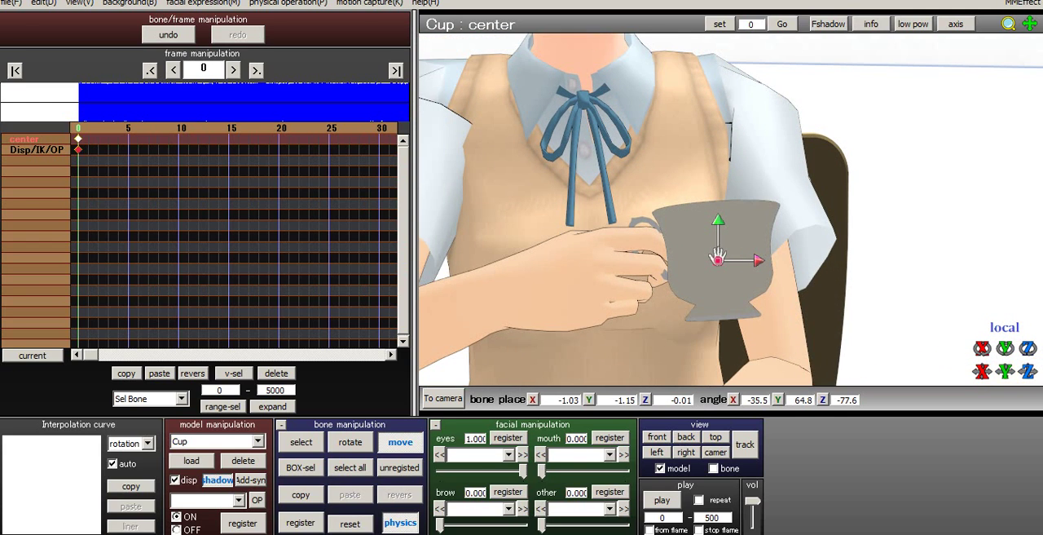
left_click(351, 442)
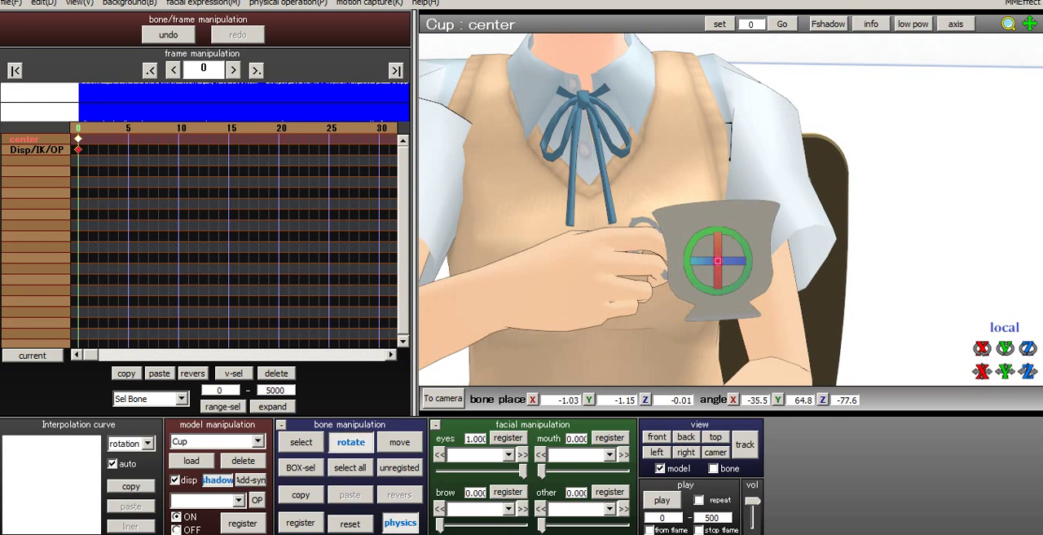
left_click_drag(748, 262, 748, 273)
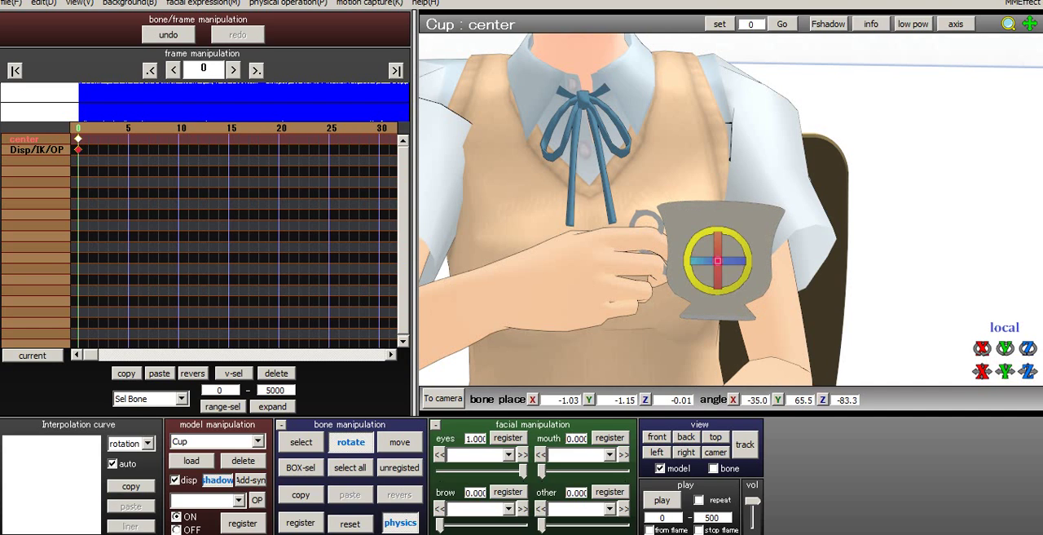
- Move the cup to about X -1.05, Y -1.22, Z 0.03 and register its center bone at frame 0
left_click(400, 442)
left_click_drag(717, 221, 717, 258)
mouse_move(759, 262)
right_mouse_down()
mouse_move(562, 259)
mouse_move(750, 261)
right_mouse_up()
left_click(301, 522)
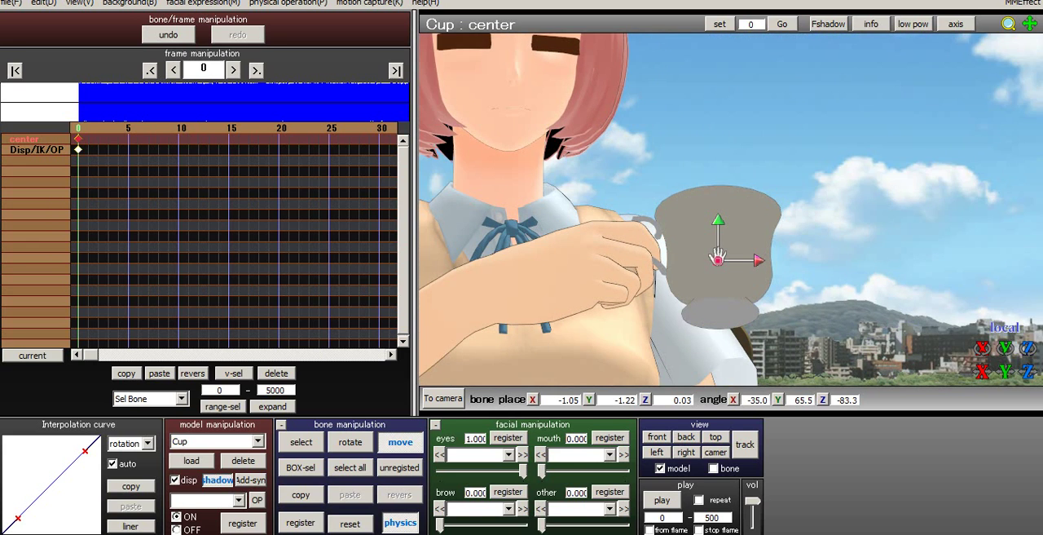
- Shift the cup to about X -1.01, Y -1.19, Z 0.04 and tilt it to about X -31.8, Y 66.0, Z -82.5
right_click_drag(720, 208, 719, 256)
left_click_drag(717, 258, 719, 255)
right_click_drag(720, 255, 746, 250)
key("x")
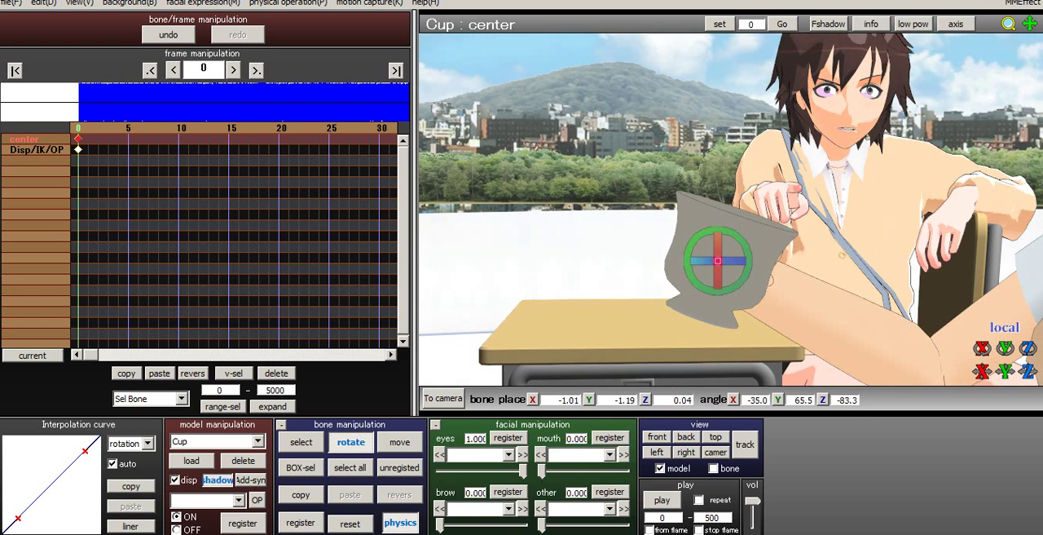
left_click_drag(730, 260, 765, 260)
- Move the cup to about X -0.94, Y -1.23, Z -0.03 and turn it to about X -32.0, Y 68.7, Z -84.0
key("z")
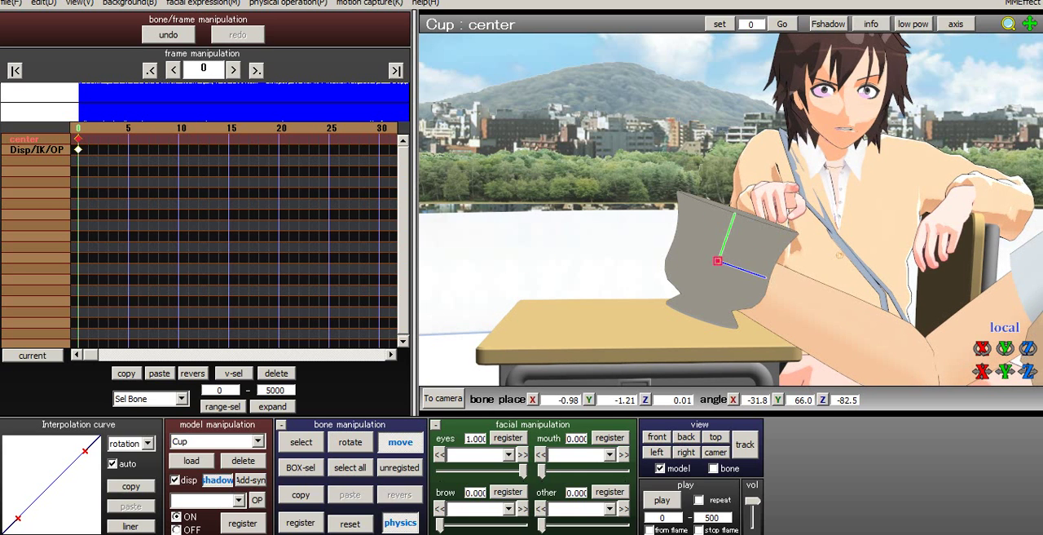
right_click_drag(765, 260, 925, 306)
right_click_drag(717, 259, 717, 259)
left_click_drag(758, 260, 748, 260)
right_click_drag(758, 260, 717, 258)
key("x")
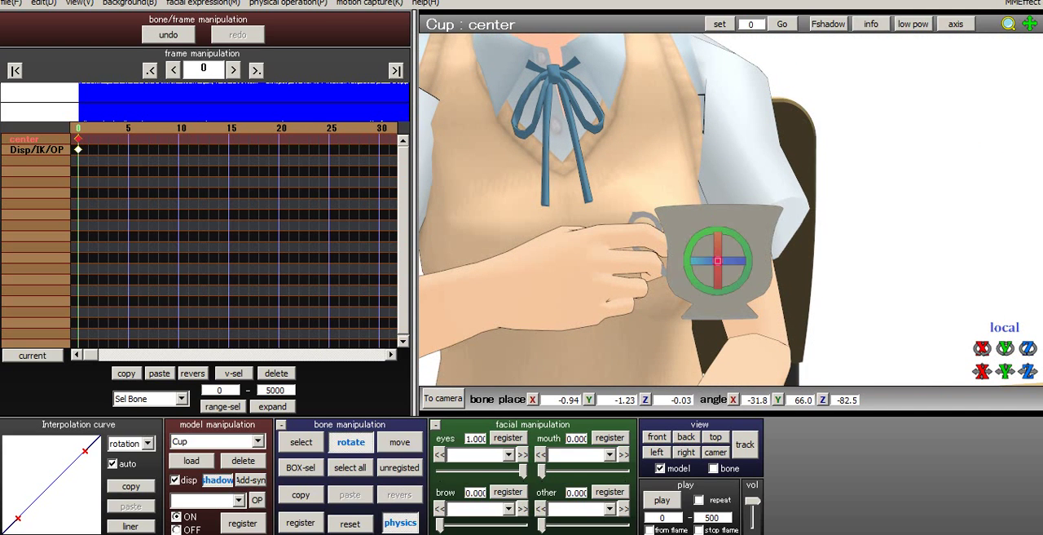
left_click_drag(718, 251, 718, 242)
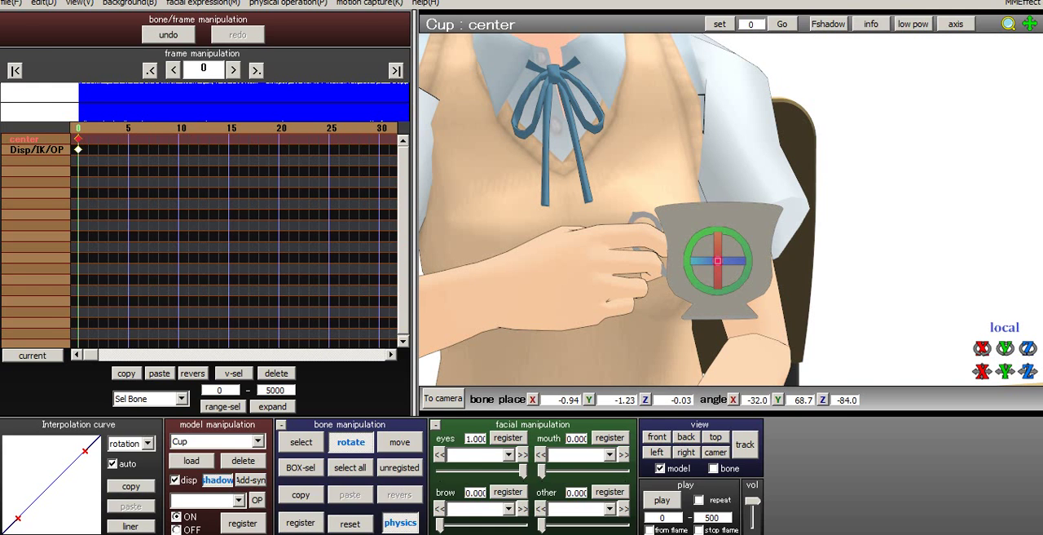
- Examine how the cup sits in Su-chan's right hand from the side and from different distances
scroll(717, 259, "down", 10)
right_click_drag(717, 258, 579, 258)
scroll(578, 258, "up", 4)
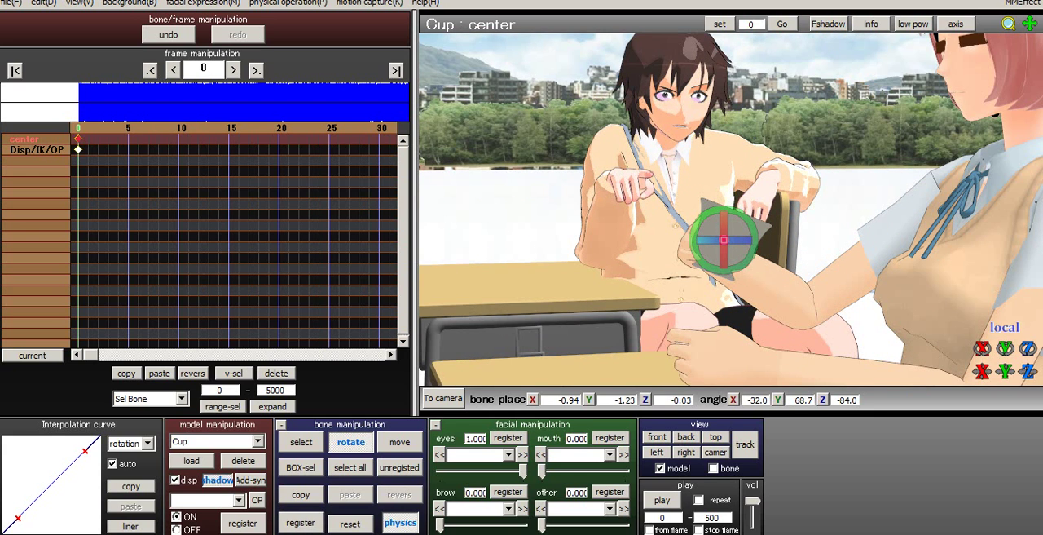
right_click_drag(685, 258, 627, 240)
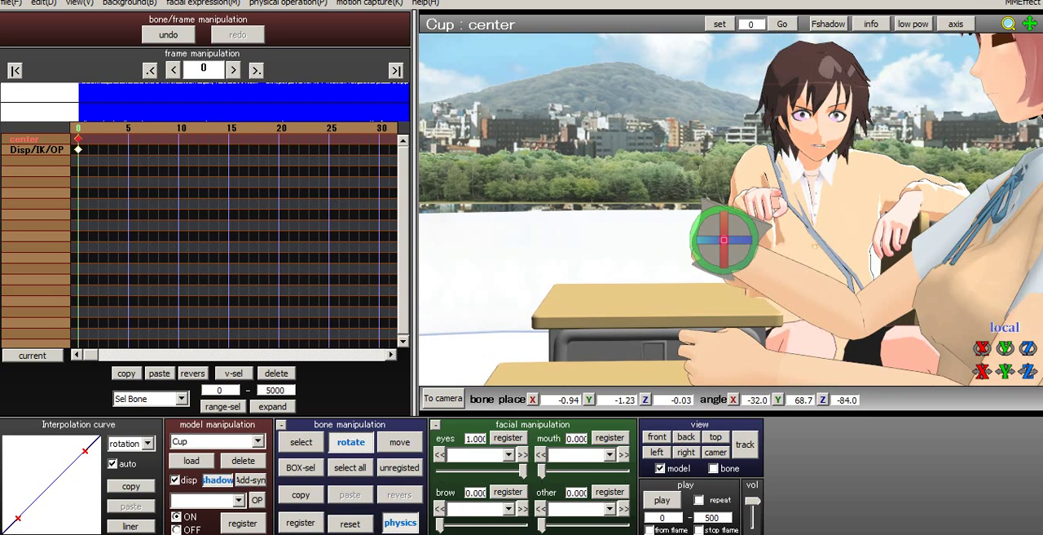
scroll(627, 240, "up", 4)
middle_click_drag(628, 241, 483, 181)
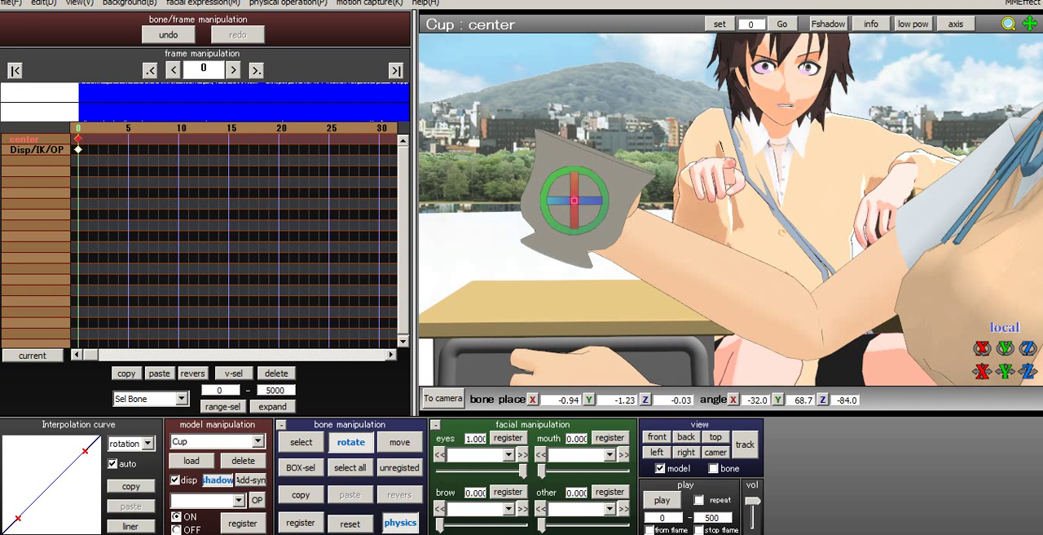
middle_click_drag(731, 210, 731, 261)
scroll(731, 261, "down", 4)
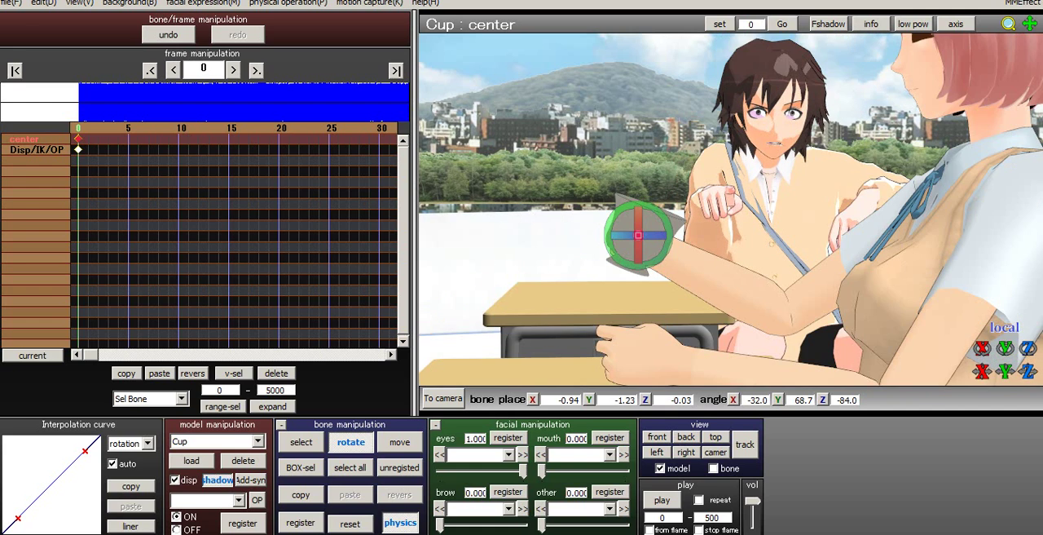
right_click_drag(701, 245, 684, 281)
scroll(731, 210, "up", 4)
scroll(685, 282, "down", 4)
- Register the cup's adjusted pose at frame 0 and make Su-chan the active model
key("c")
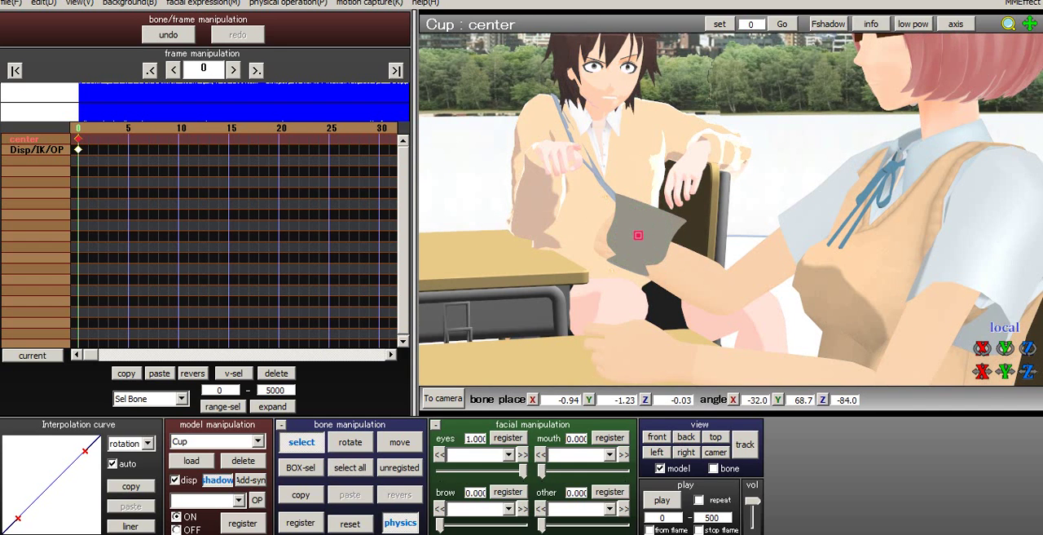
left_click(300, 523)
right_click_drag(734, 244, 669, 232)
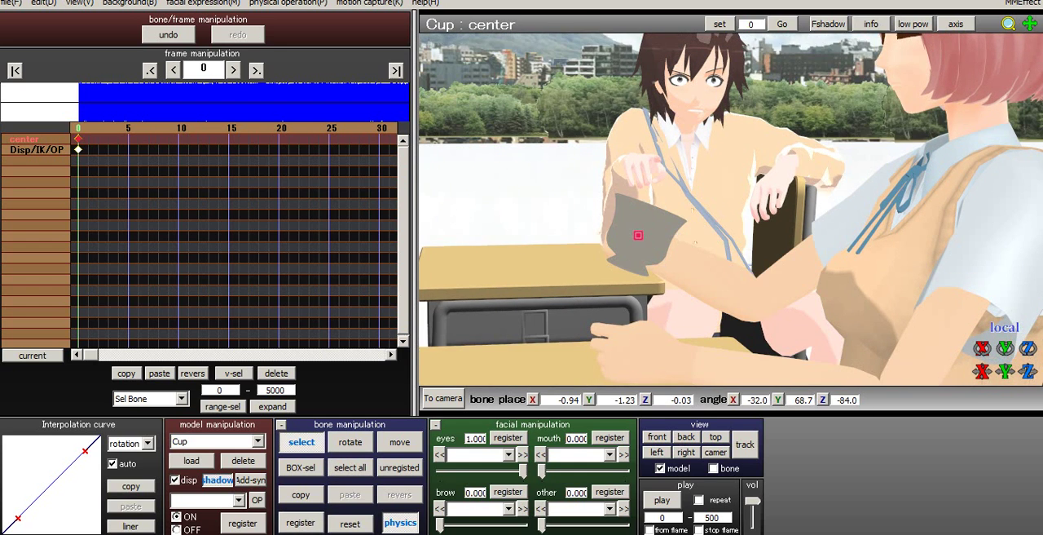
middle_click_drag(668, 232, 497, 232)
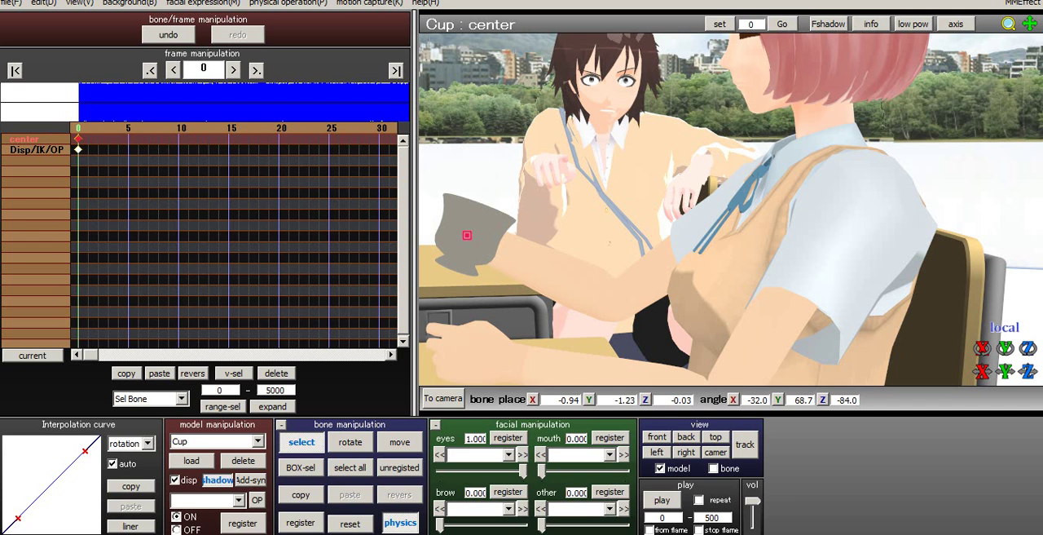
left_click(216, 441)
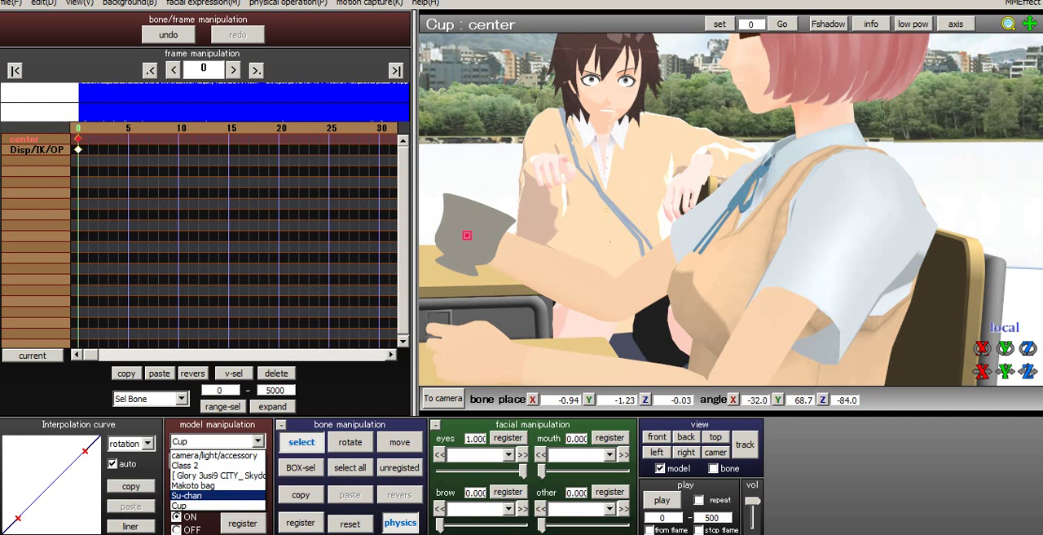
key("Return")
- Rotate Su-chan's right shoulder bone (肩_R) to about X 2.3, Y -7.5, Z 19.8
middle_click_drag(734, 122, 733, 342)
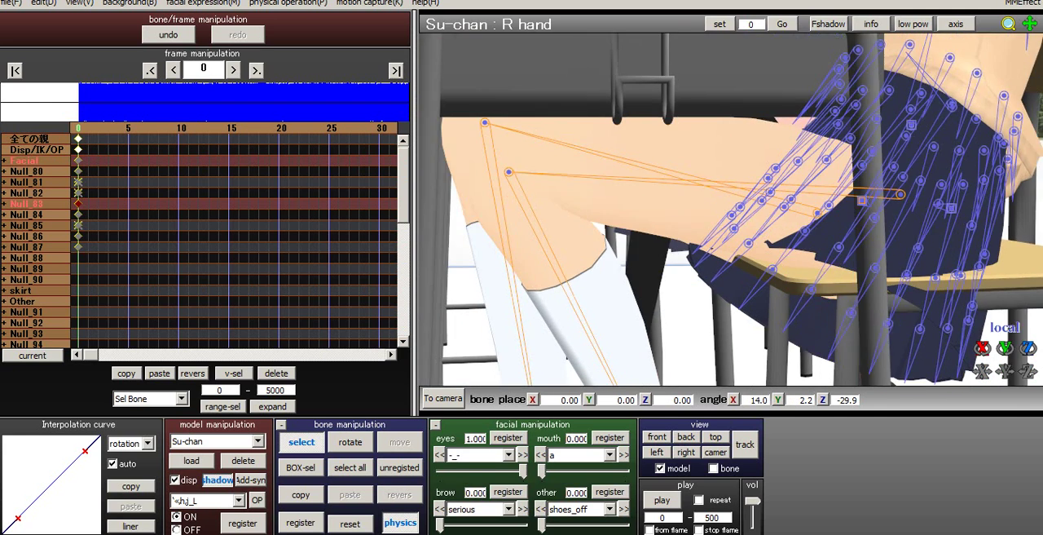
scroll(733, 211, "down", 3)
right_click_drag(734, 245, 783, 244)
middle_click_drag(782, 326, 725, 379)
scroll(726, 211, "up", 2)
right_click_drag(725, 212, 867, 212)
middle_click_drag(652, 220, 819, 204)
right_click_drag(819, 204, 843, 199)
right_click_drag(669, 203, 692, 204)
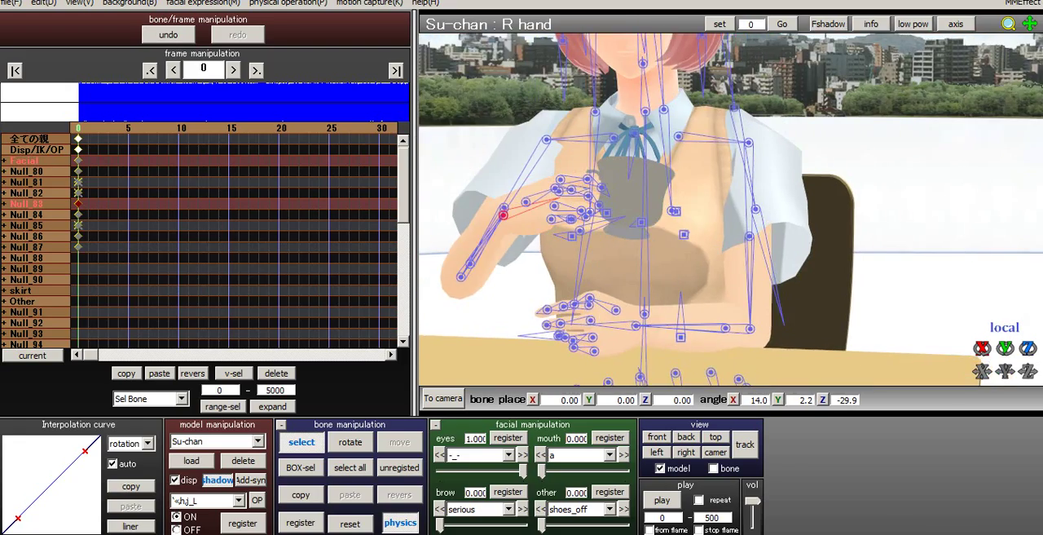
middle_click_drag(668, 204, 727, 230)
left_click(696, 163)
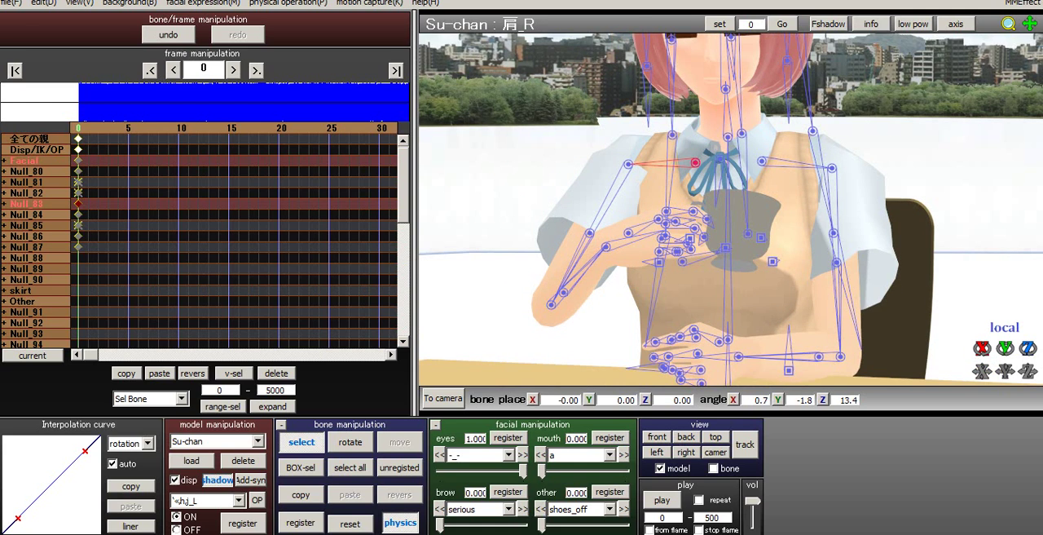
key("x")
left_click_drag(666, 171, 693, 163)
key("c")
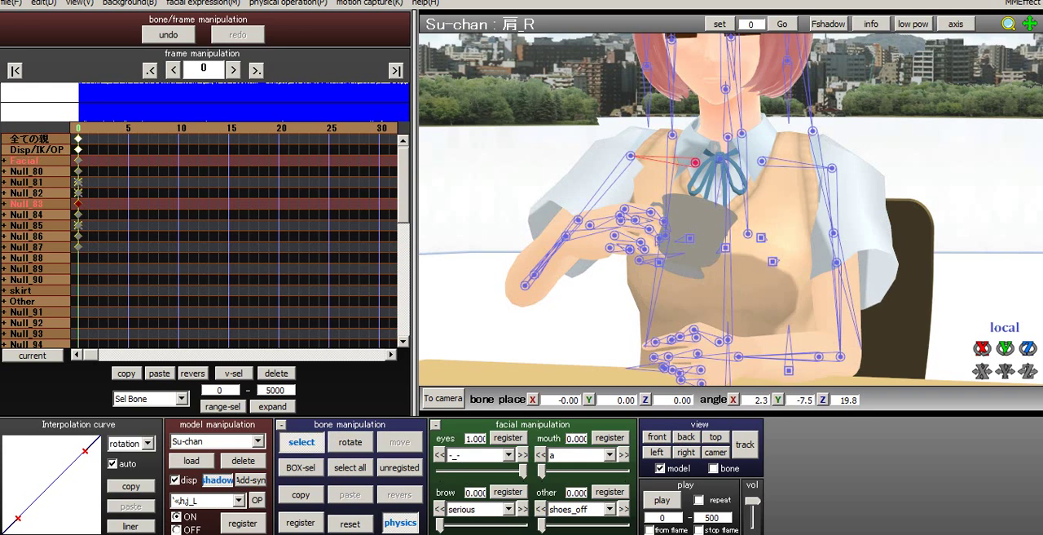
- Raise Su-chan's right upper arm (腕_R) outward to about X 38.3, Y 28.2, Z 8.1
left_click(631, 156)
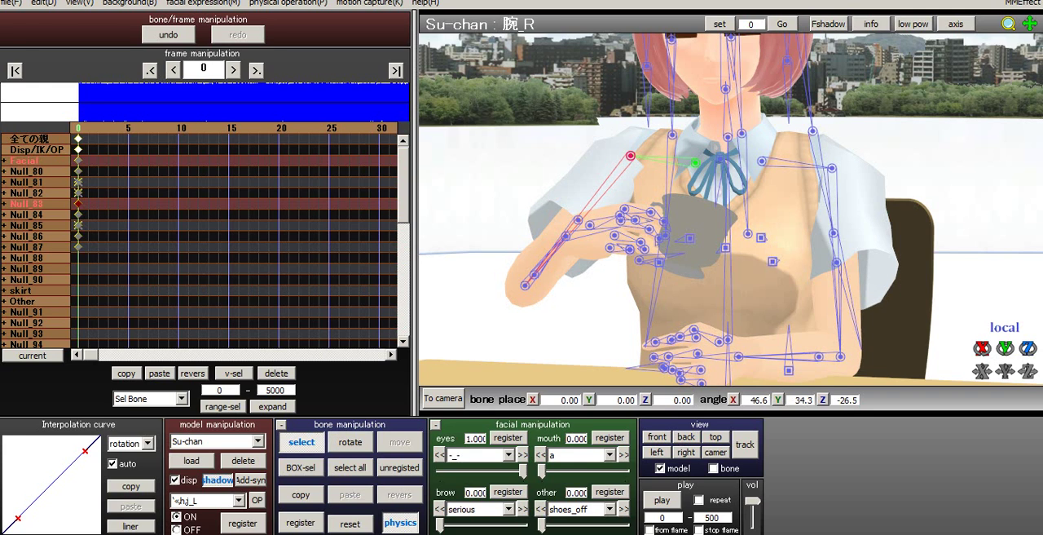
key("x")
left_click_drag(647, 156, 601, 110)
left_click(302, 441)
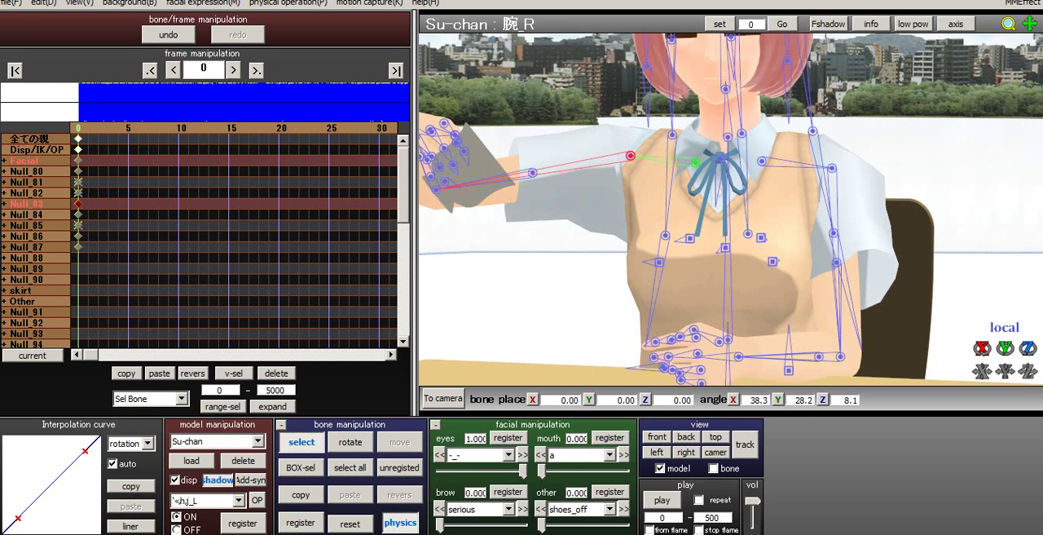
- Bend Su-chan's right elbow (ひじ_R) to about X 53.8, Y 154.0, Z 64.4, bringing the cup in front of her collar
left_click(436, 189)
key("x")
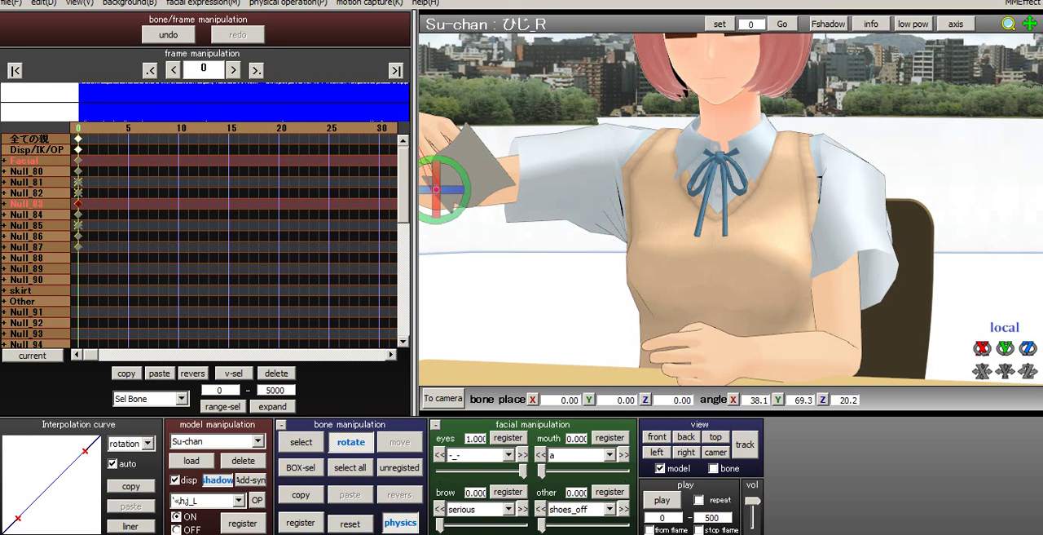
left_click_drag(452, 189, 530, 189)
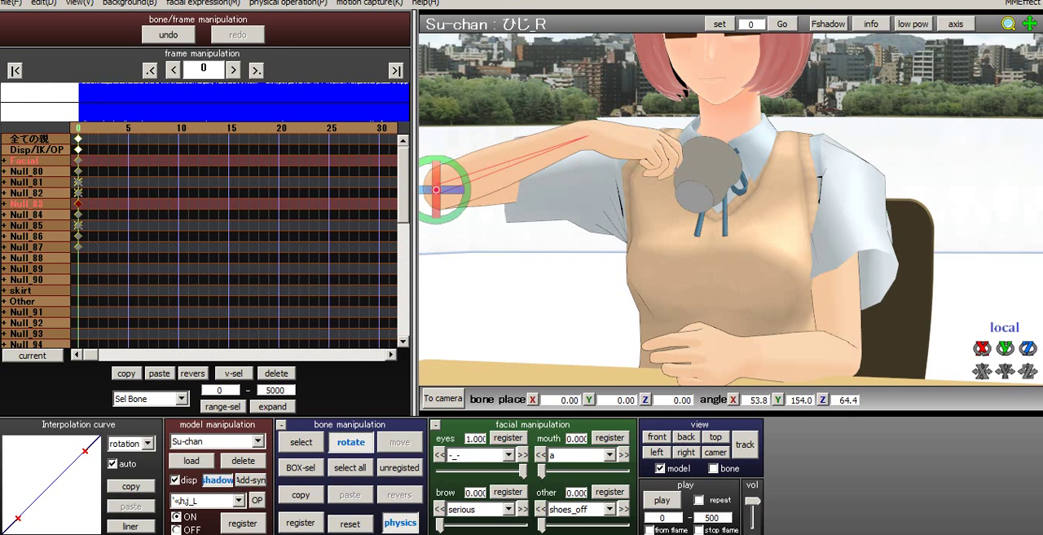
right_click_drag(571, 204, 612, 233)
key("c")
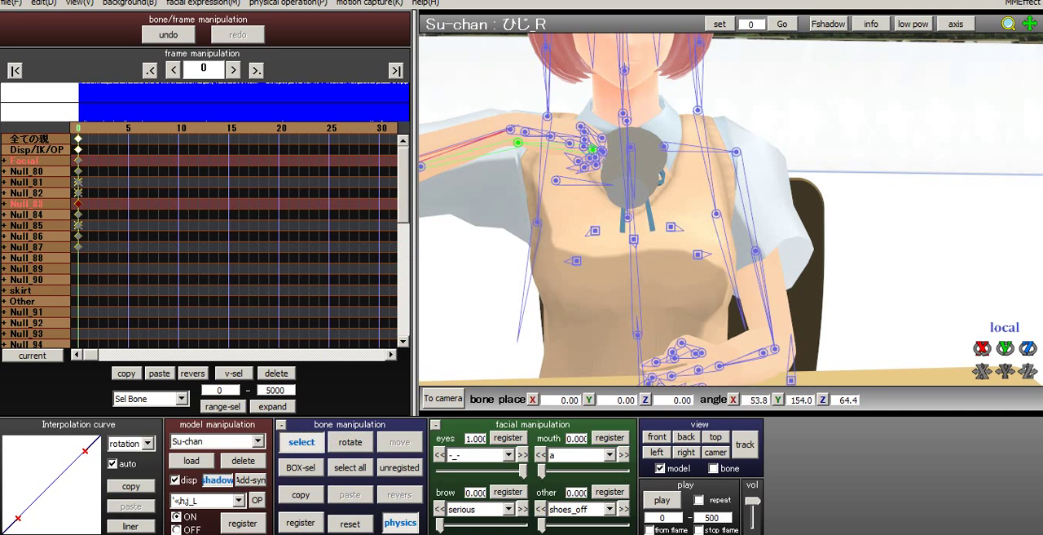
- Rotate Su-chan's R hand bone to about X 34.6, Y -36.5, Z -33.1
left_click(510, 130)
key("x")
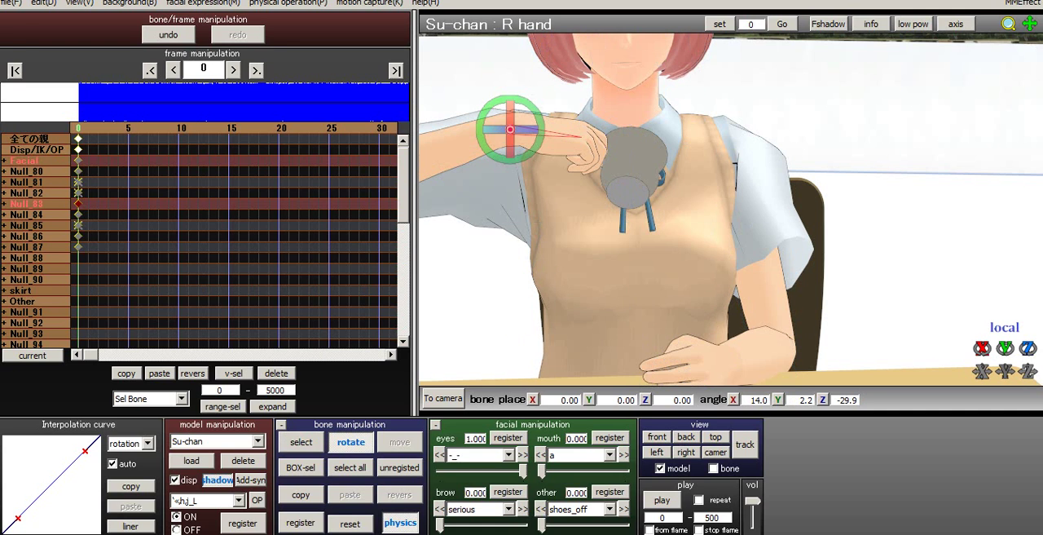
left_click_drag(510, 115, 511, 162)
left_click_drag(525, 129, 544, 130)
right_click_drag(554, 179, 245, 177)
key("z")
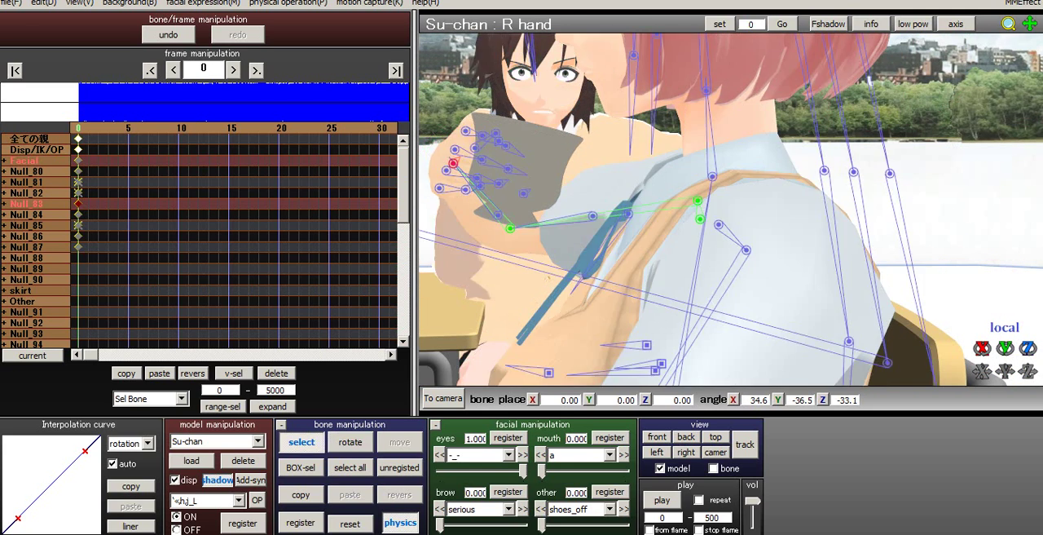
- Lift Su-chan's right shoulder bone slightly to about X 2.2, Y -7.4, Z 22.7
left_click(700, 218)
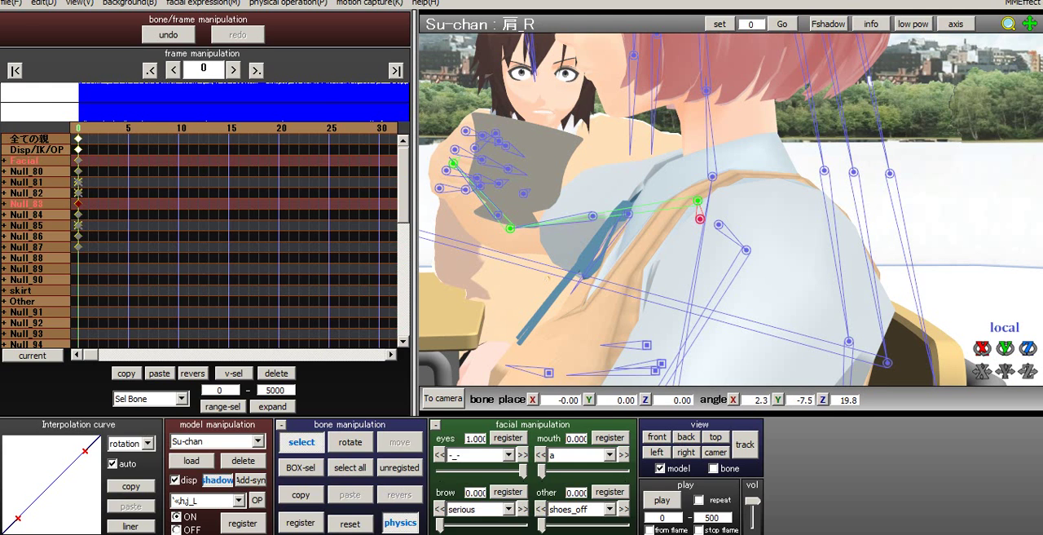
key("x")
left_click_drag(700, 202, 703, 189)
right_click_drag(704, 204, 823, 214)
middle_click_drag(652, 229, 881, 204)
right_click_drag(815, 204, 847, 228)
middle_click_drag(766, 188, 743, 238)
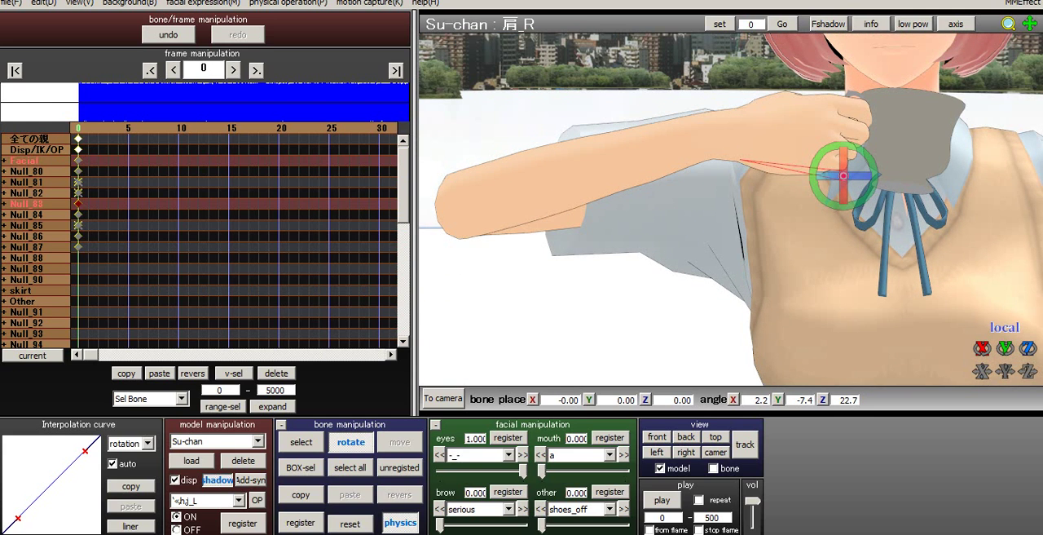
key("c")
- Rotate Su-chan's right upper arm to about X 51.0, Y 20.7, Z 11.4 to lift the cup toward her mouth
left_click(740, 160)
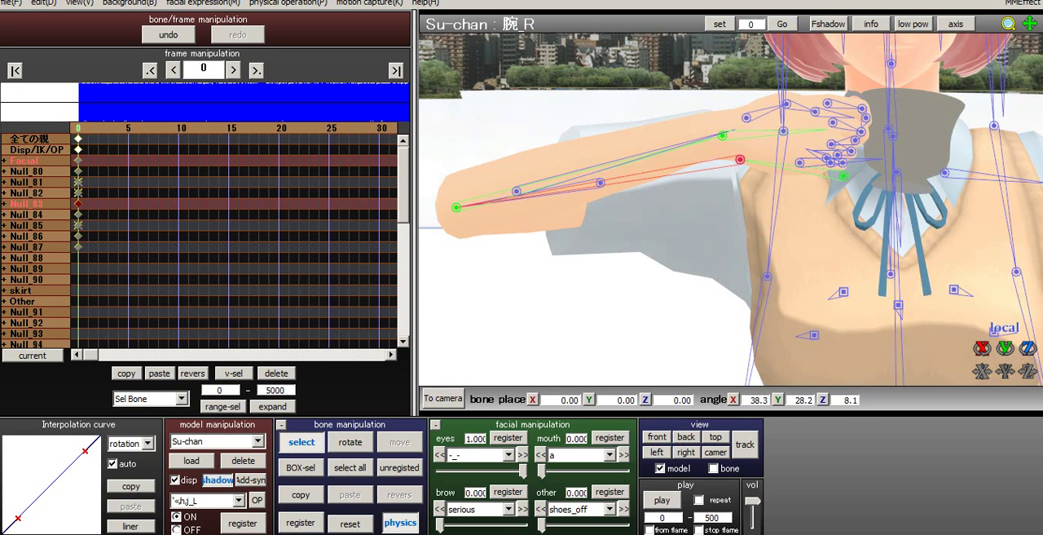
key("x")
left_click_drag(740, 181, 740, 212)
right_click_drag(740, 211, 639, 251)
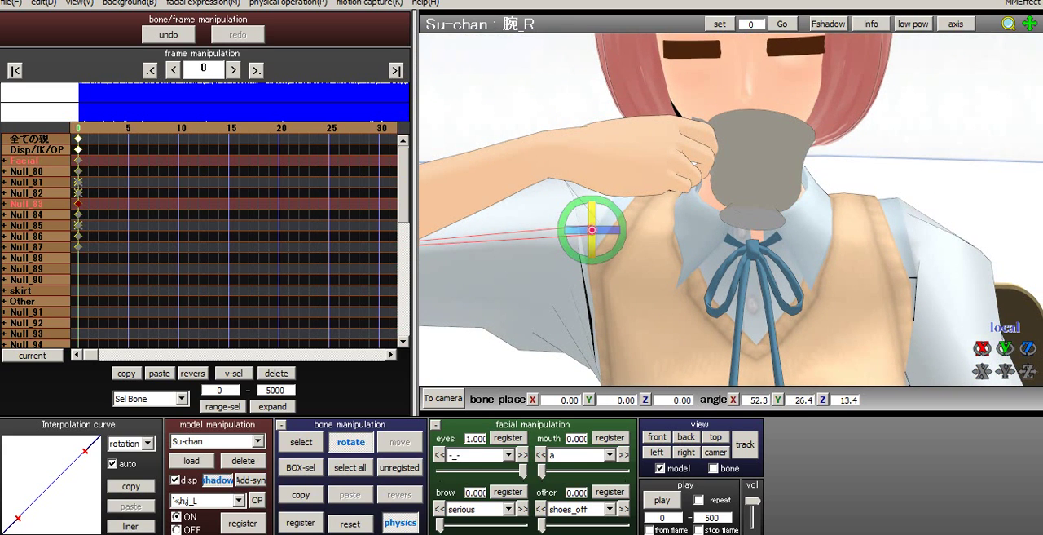
left_click_drag(581, 230, 551, 232)
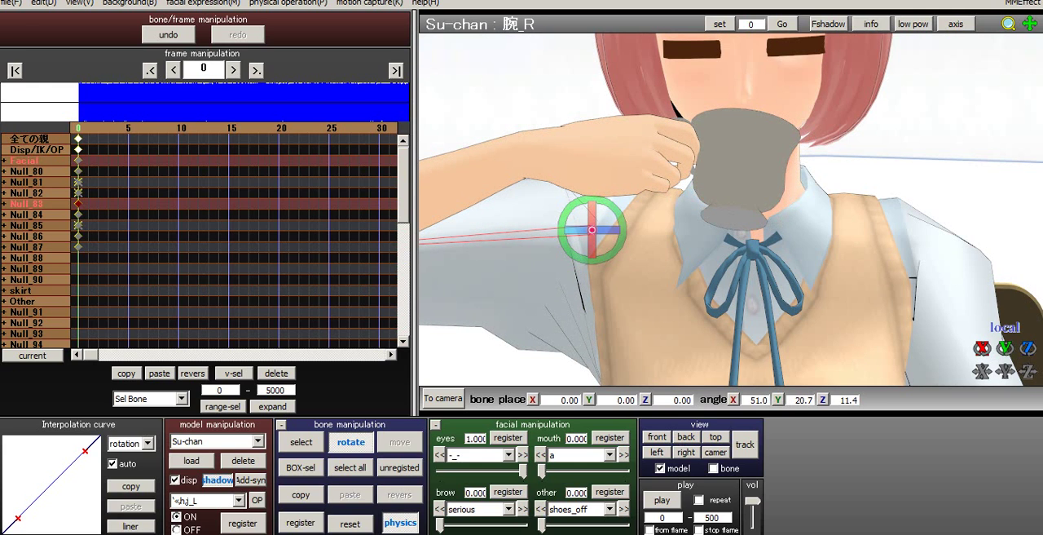
left_click(302, 441)
- Turn Su-chan's R hand bone to about X 39.8, Y -36.8, Z -29.3 so the cup tilts at her mouth
left_click(534, 156)
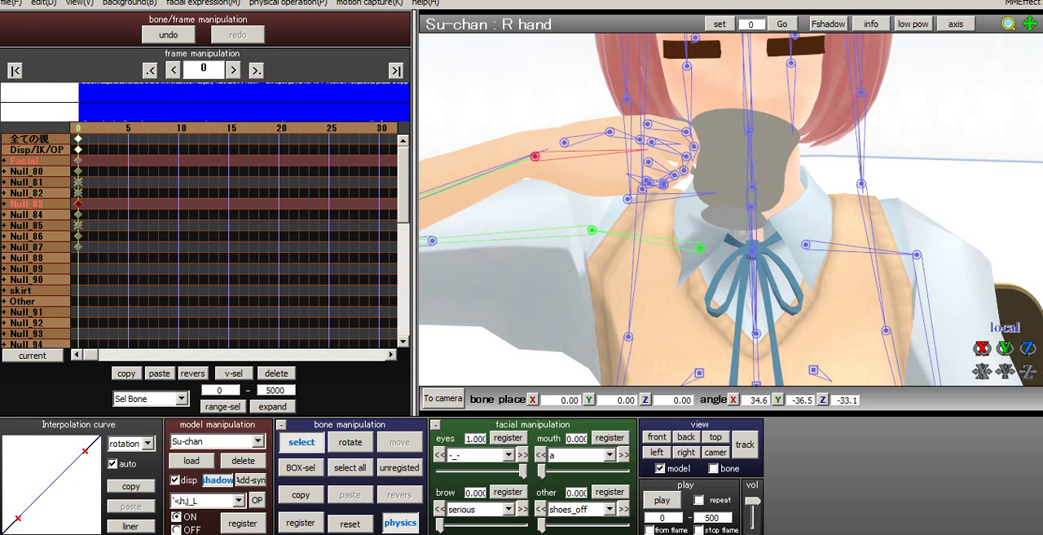
key("x")
left_click_drag(534, 138, 534, 171)
right_click_drag(619, 212, 423, 171)
middle_click_drag(733, 203, 505, 204)
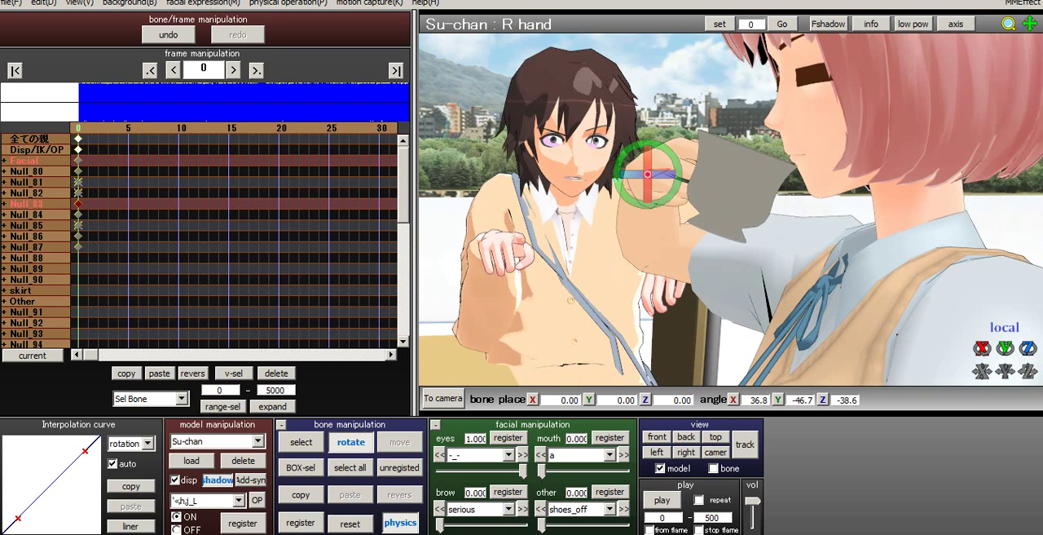
right_click_drag(619, 204, 538, 195)
mouse_move(748, 147)
left_mouse_down()
mouse_move(748, 122)
mouse_move(748, 133)
left_mouse_up()
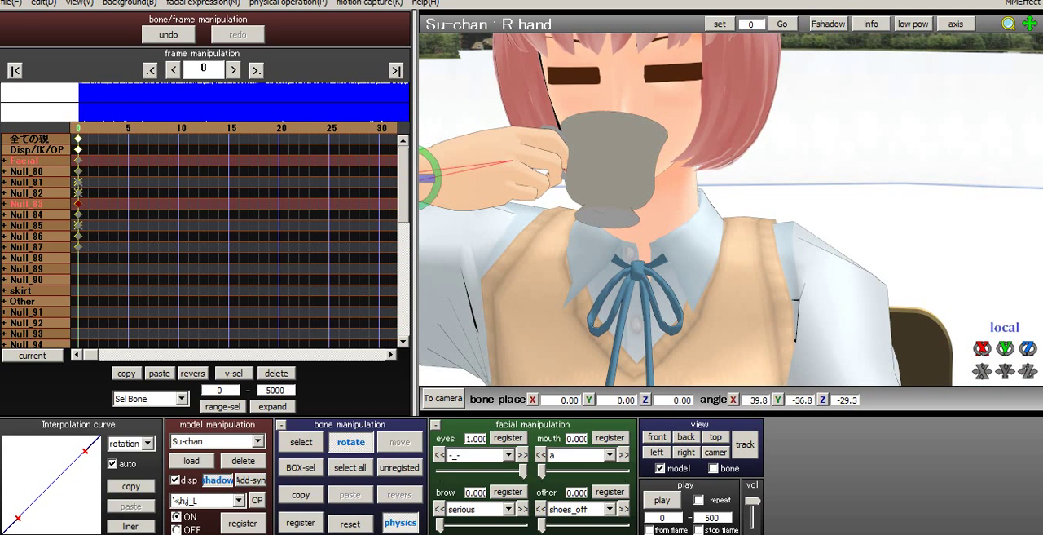
- Select all of Su-chan's bones in her drinking pose
middle_click_drag(570, 204, 864, 200)
right_click_drag(864, 200, 758, 213)
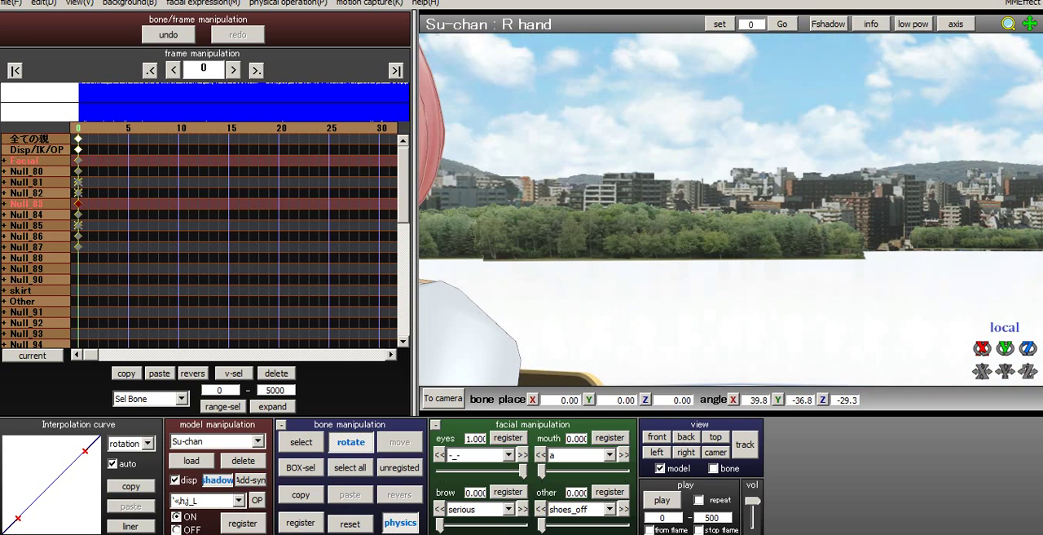
middle_click_drag(571, 212, 863, 212)
right_click_drag(864, 212, 836, 204)
middle_click_drag(651, 236, 806, 161)
left_click(350, 467)
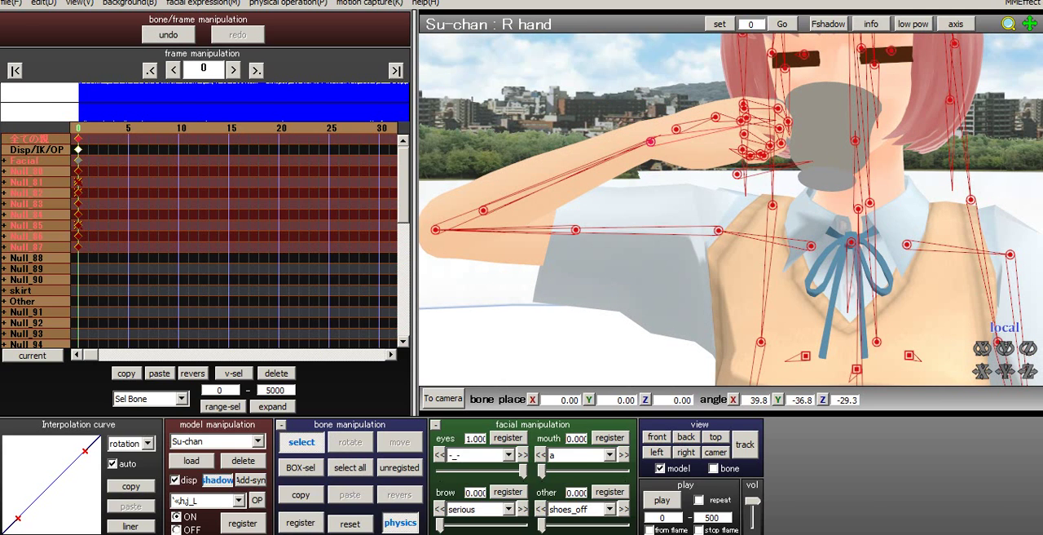
- Switch to camera editing and set the camera to follow Makoto bag's Null_00 bone
left_click(442, 398)
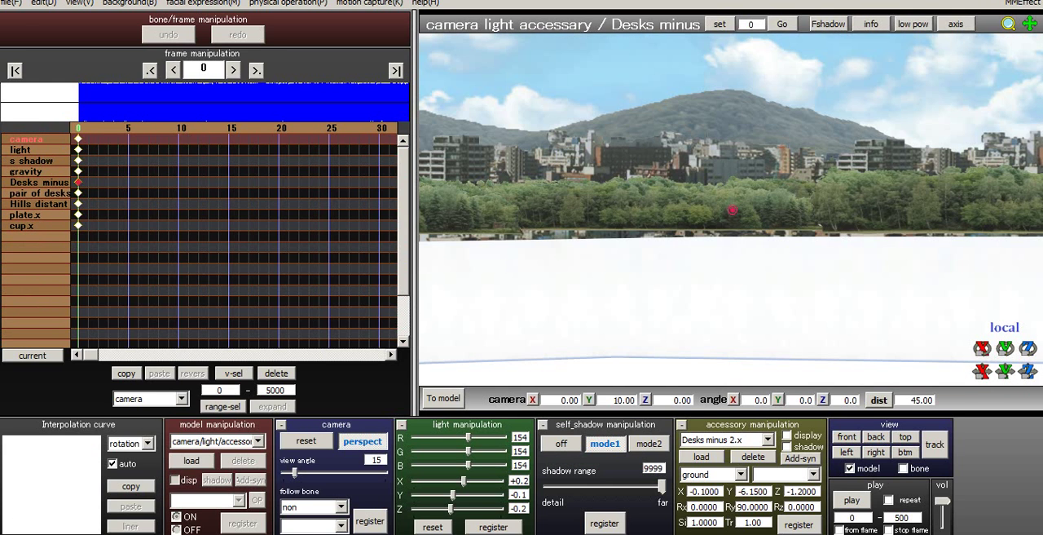
left_click(341, 507)
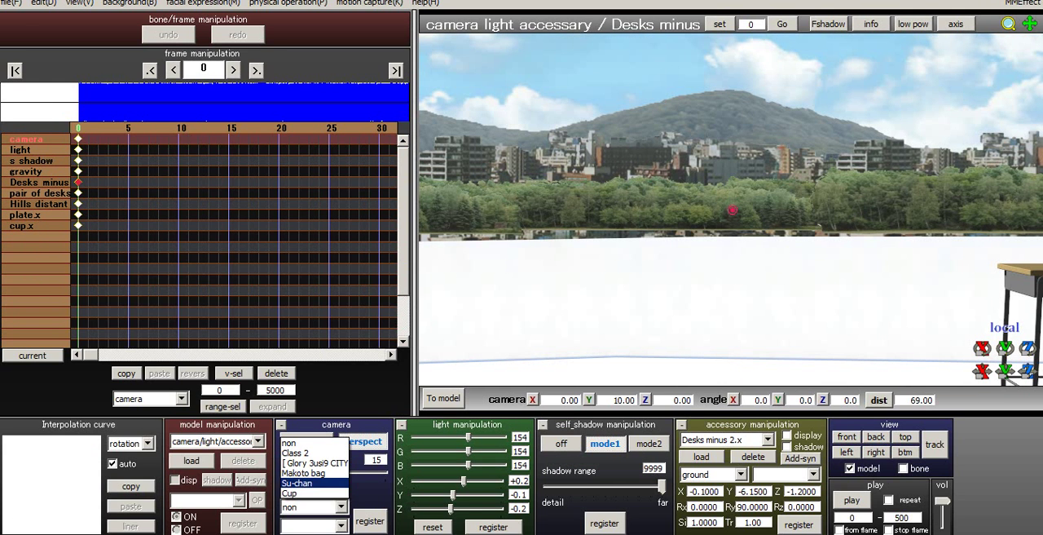
left_click(304, 473)
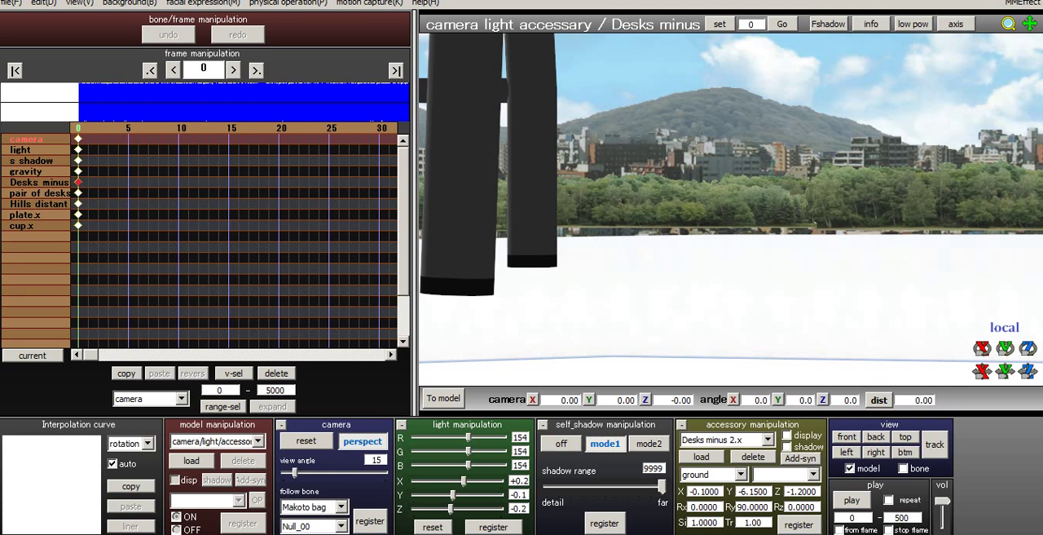
- Raise the camera from floor level to the characters' upper bodies, at about X -0.01, Y 9.36, Z 18.00
scroll(731, 210, "down", 6)
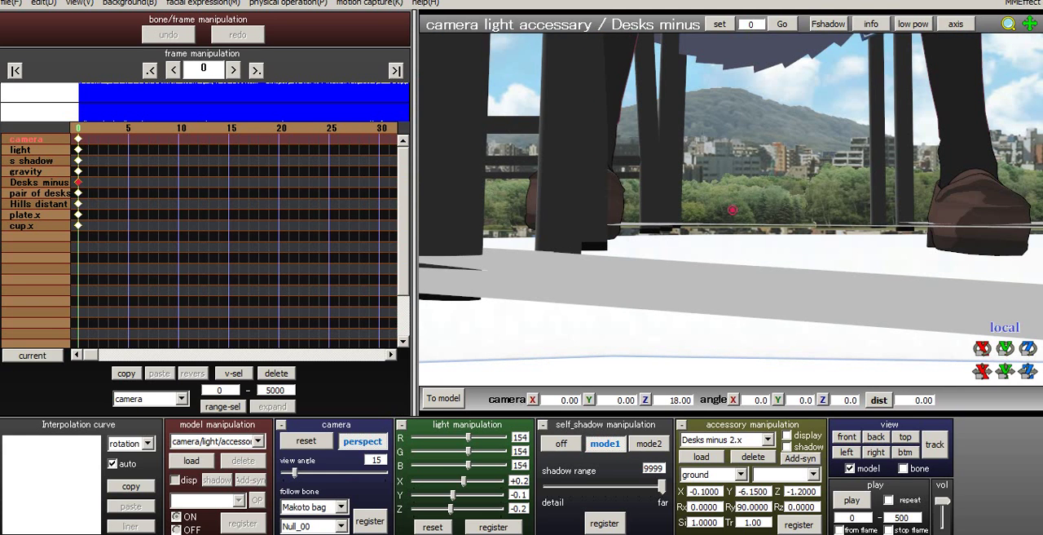
mouse_move(731, 210)
middle_mouse_down()
mouse_move(679, 267)
mouse_move(718, 275)
mouse_move(731, 292)
mouse_move(745, 366)
middle_mouse_up()
scroll(679, 267, "down", 4)
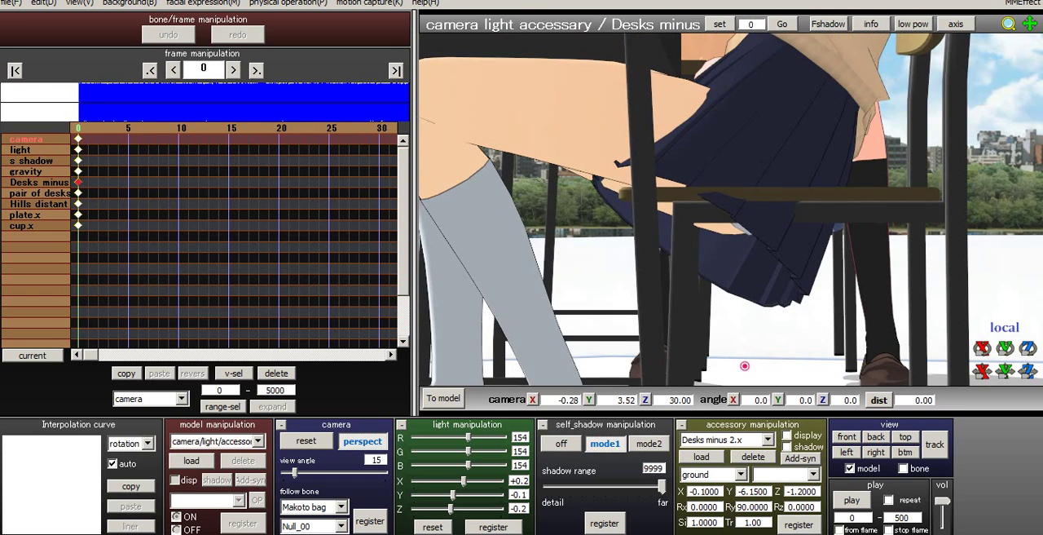
middle_click_drag(733, 181, 727, 368)
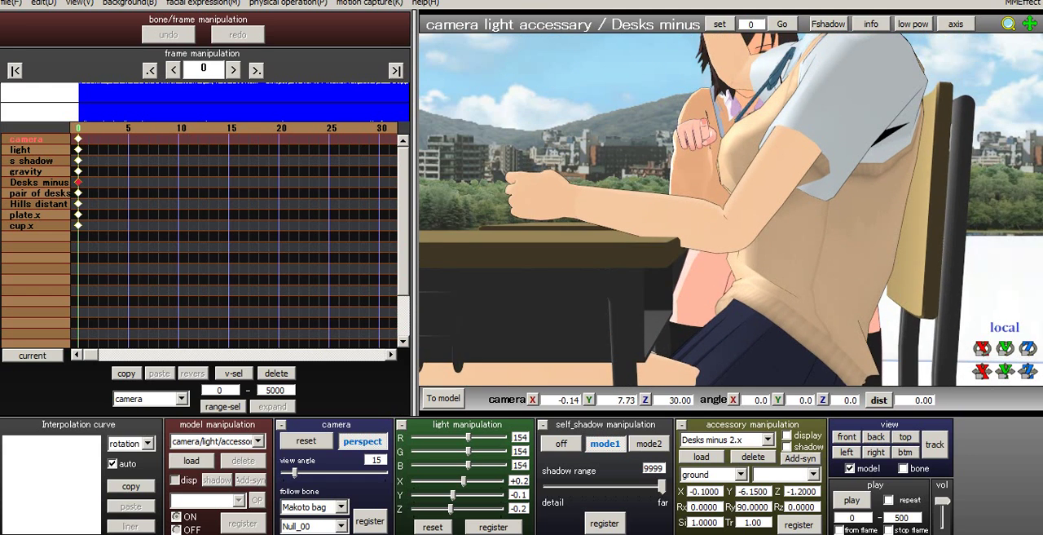
middle_click_drag(731, 210, 725, 285)
scroll(726, 261, "up", 2)
scroll(725, 285, "up", 2)
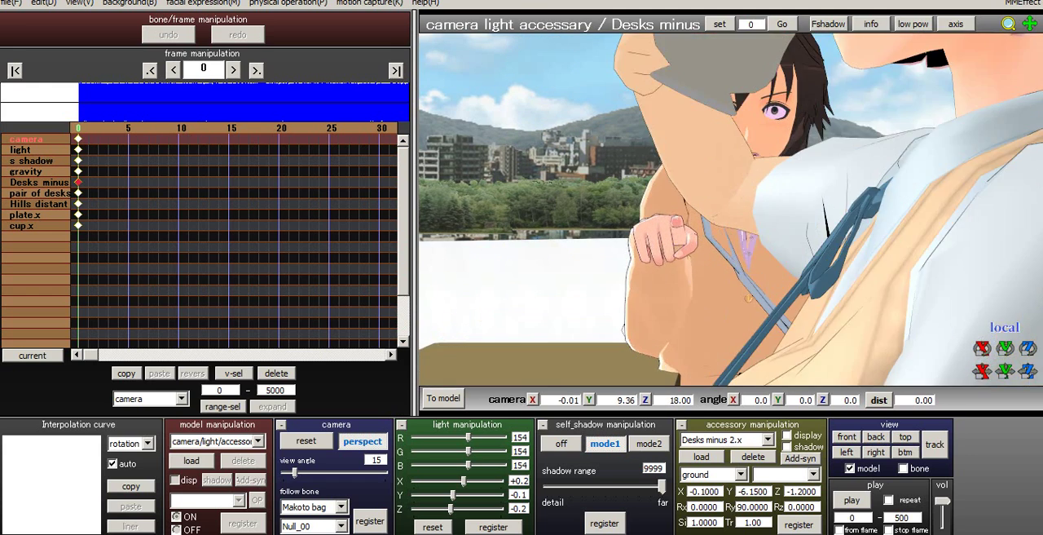
- Pull the camera back to Z 30.00 and tilt it down over Su-chan's shoulder to about angle X 10.3, Y -1.7
right_click_drag(726, 285, 734, 300)
middle_click_drag(733, 300, 696, 312)
right_click_drag(696, 312, 694, 307)
middle_click_drag(694, 307, 694, 319)
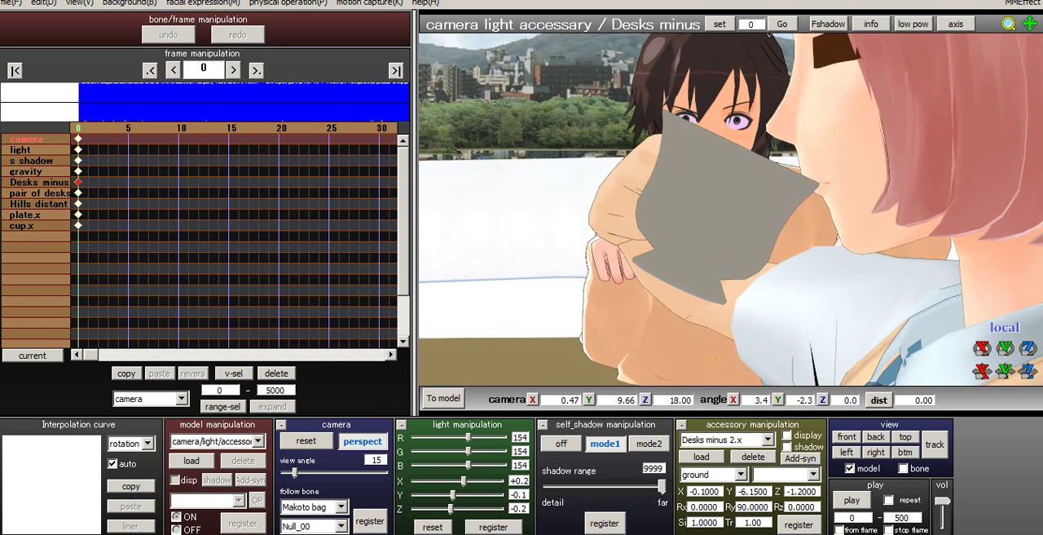
right_click_drag(694, 319, 693, 341)
middle_click_drag(692, 341, 694, 323)
scroll(695, 323, "down", 4)
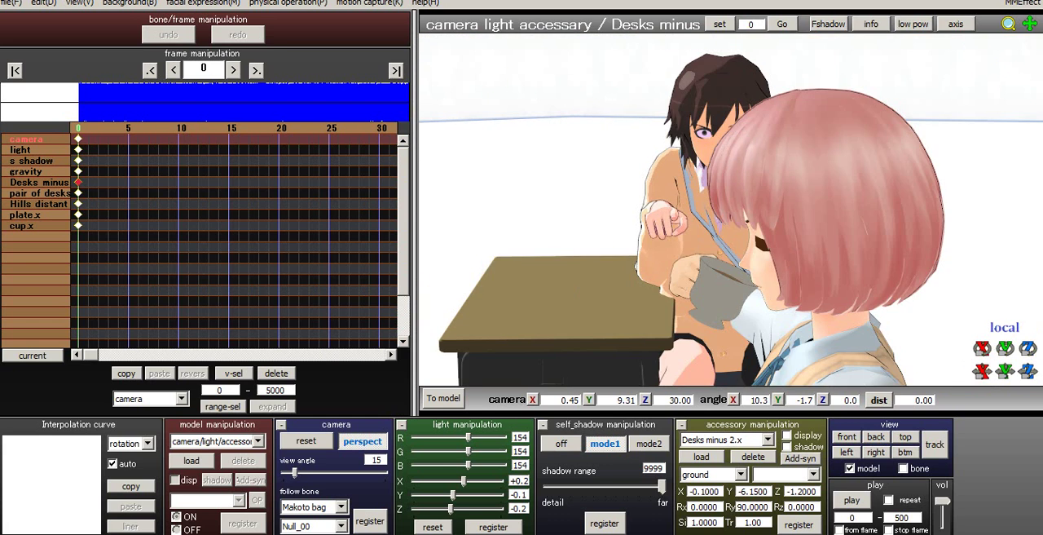
- Move the camera closer to Z 24.00 and turn it to about angle X 4.6, Y -5.7, with both faces in frame
right_click_drag(694, 323, 706, 316)
middle_click_drag(705, 316, 706, 311)
scroll(706, 310, "up", 2)
right_click_drag(705, 310, 706, 304)
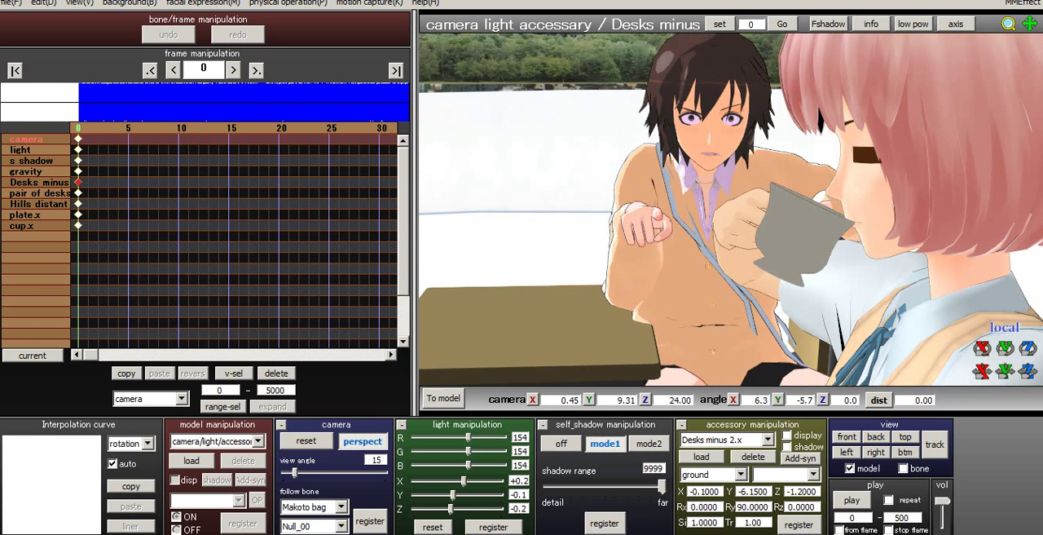
middle_click_drag(706, 305, 703, 304)
right_click_drag(702, 304, 703, 299)
scroll(703, 303, "up", 2)
scroll(702, 302, "down", 2)
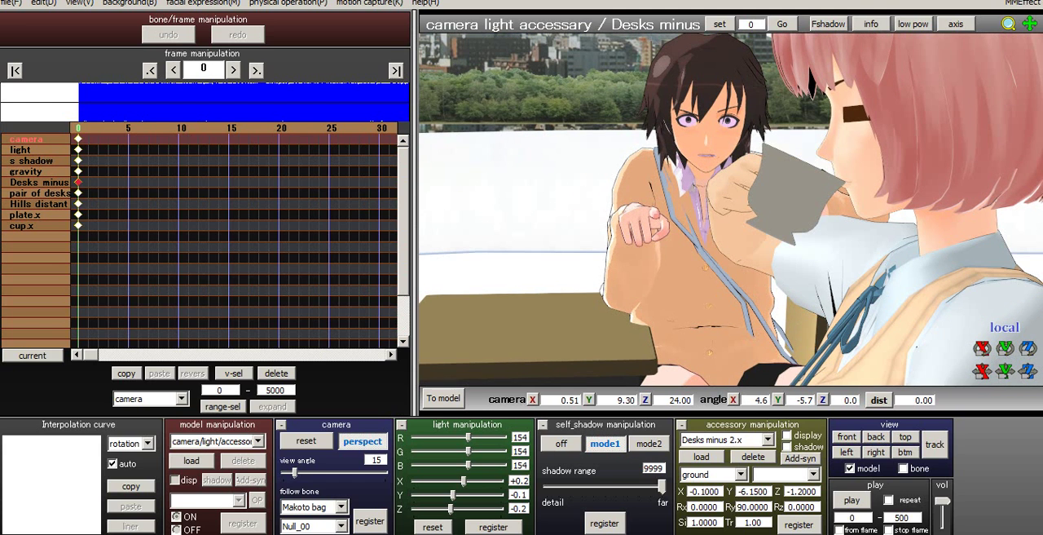
- Refine the two-character framing to about camera X 0.59, Y 9.69, Z 24.00 with angle X 3.4, Y -6.9
mouse_move(703, 299)
middle_mouse_down()
mouse_move(692, 298)
mouse_move(691, 314)
middle_mouse_up()
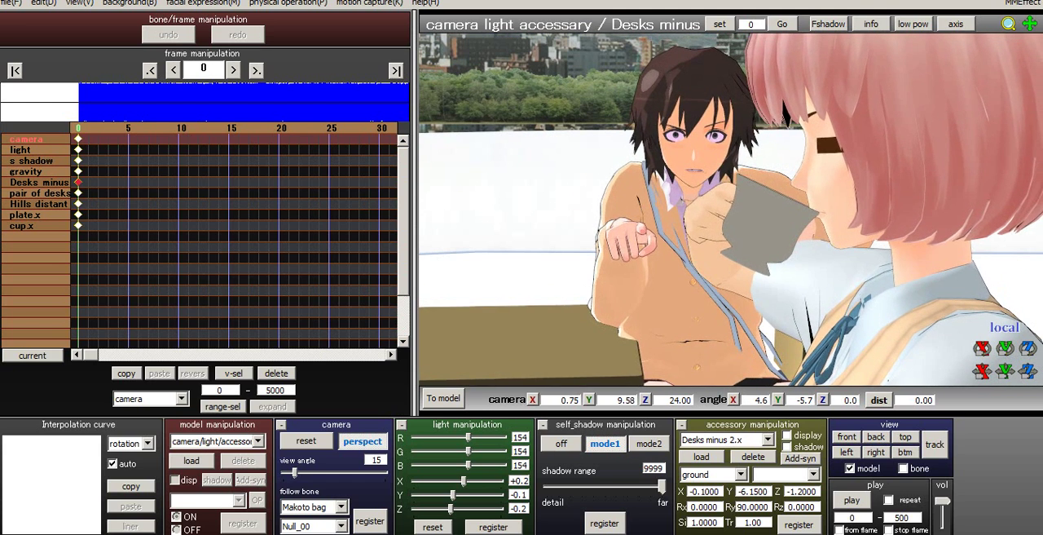
right_click_drag(691, 315, 689, 312)
middle_click_drag(689, 312, 689, 318)
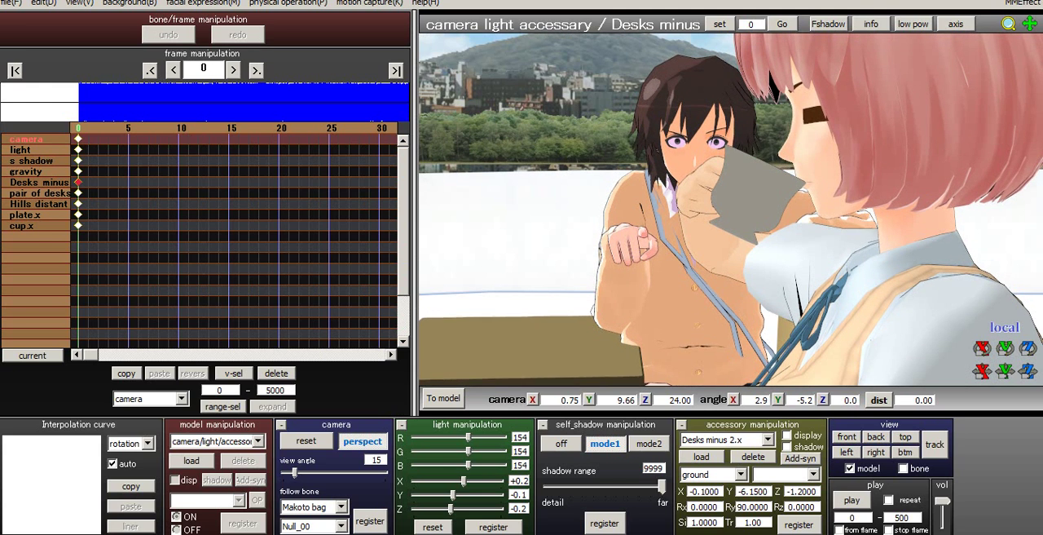
right_click_drag(689, 318, 694, 318)
middle_click_drag(694, 318, 708, 320)
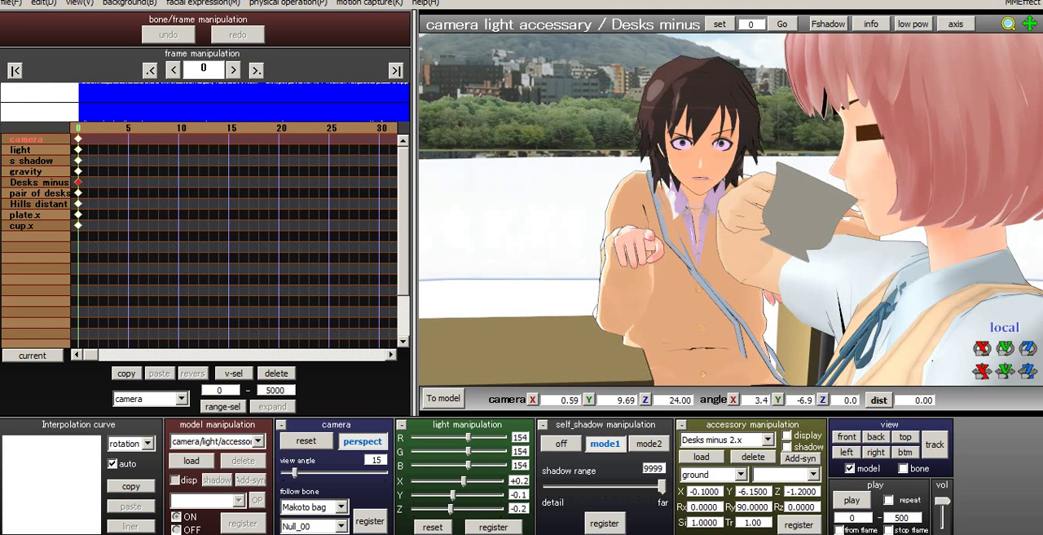
- Register the camera at frame 0 with X 0.62, Y 9.68, Z 24.00 and angle X 3.4, Y -7.4, and save the project
right_click_drag(707, 320, 711, 321)
middle_click_drag(710, 320, 706, 320)
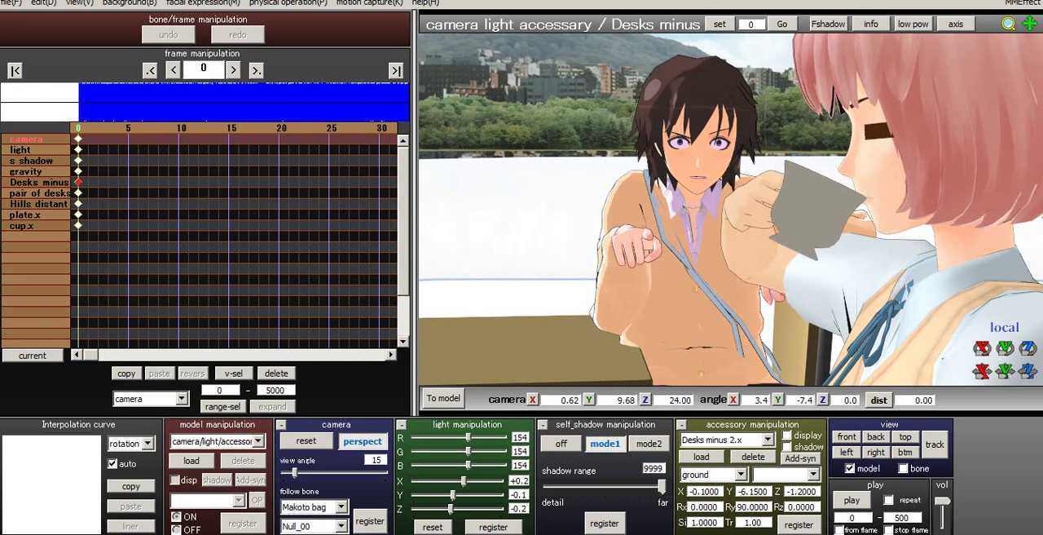
left_click(369, 520)
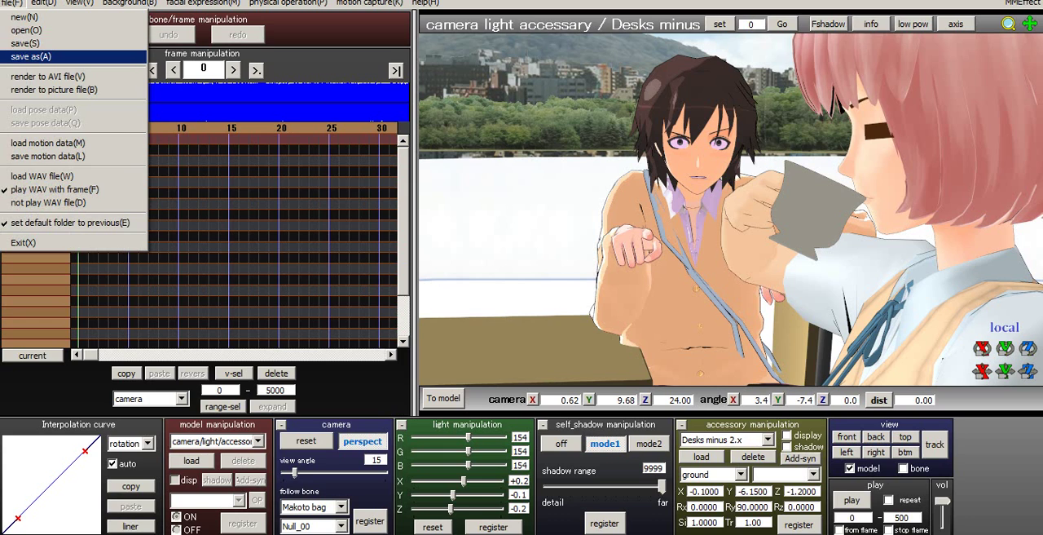
left_click(26, 43)
- Assign the M4Toon2 effect file to Su chan v3.pmx in the MMEffect effect mapping
left_click(1023, 2)
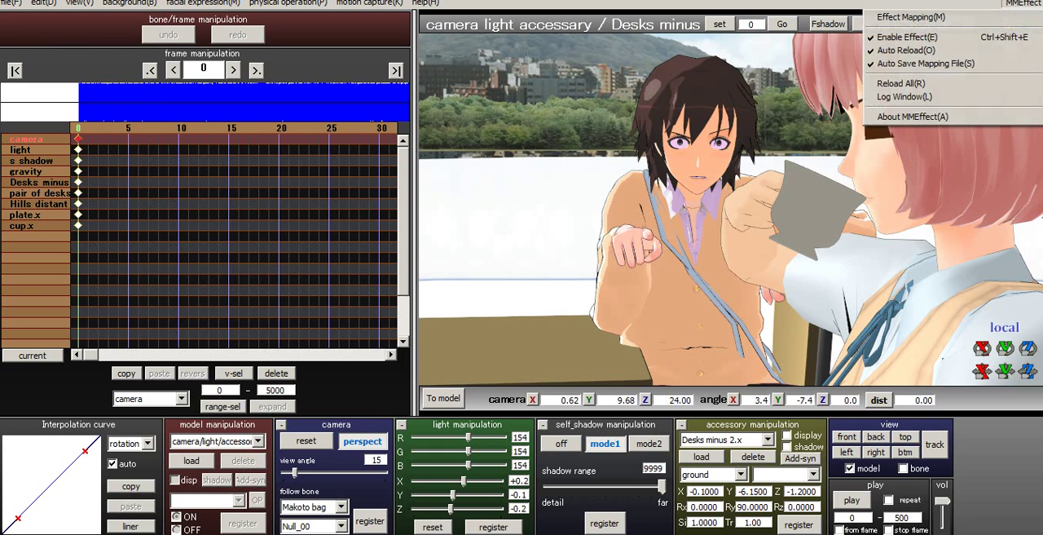
left_click(917, 18)
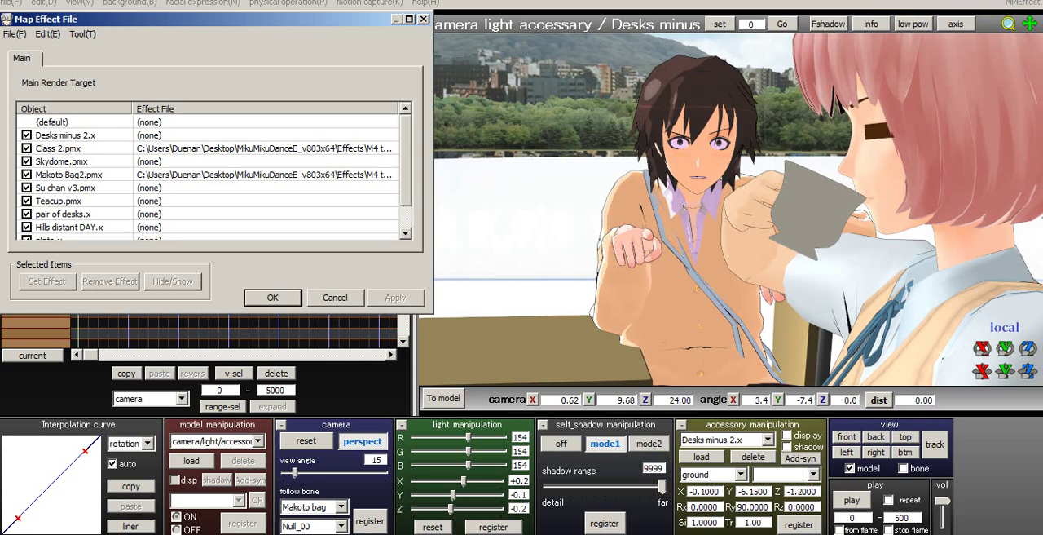
left_click(66, 187)
left_click(47, 280)
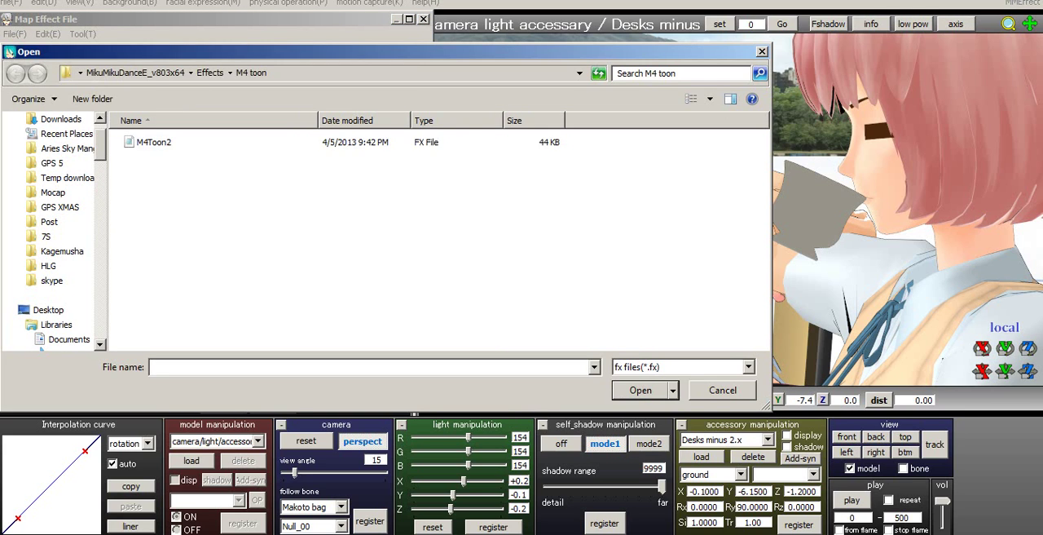
double_click(153, 142)
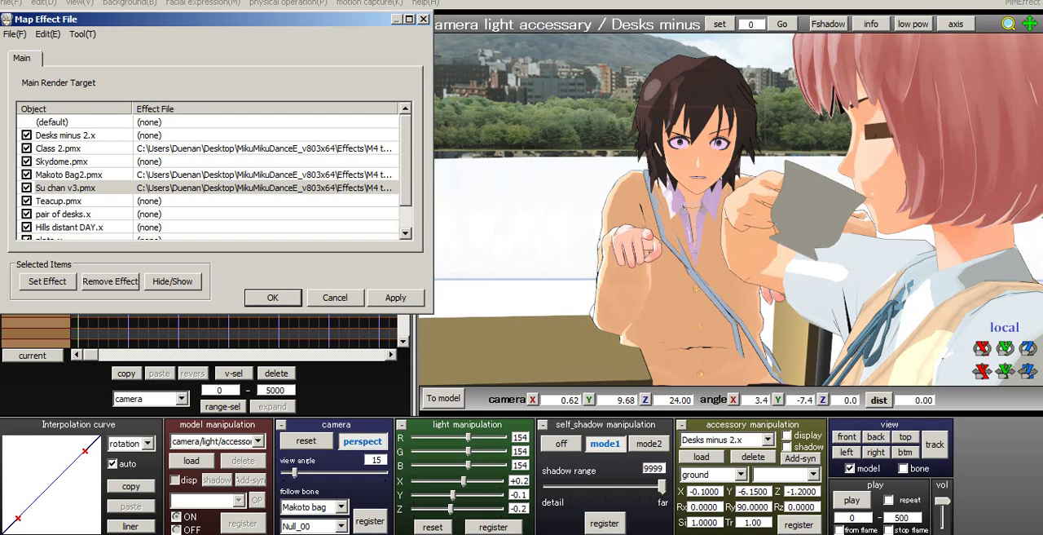
- Try the M4 toon effect on Teacup.pmx in the effect mapping, removing it again from that object
scroll(217, 173, "down", 2)
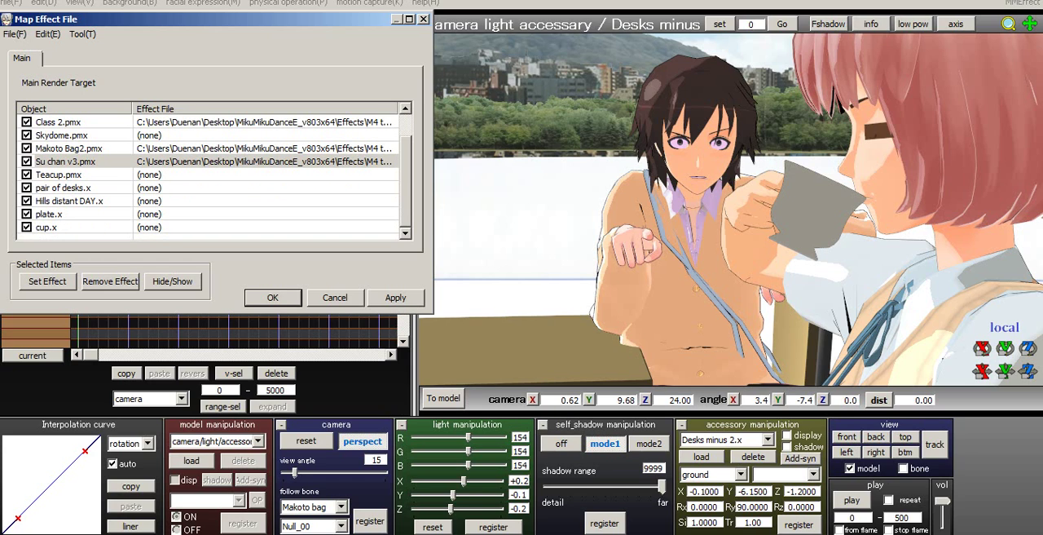
left_click(70, 174)
left_click(48, 281)
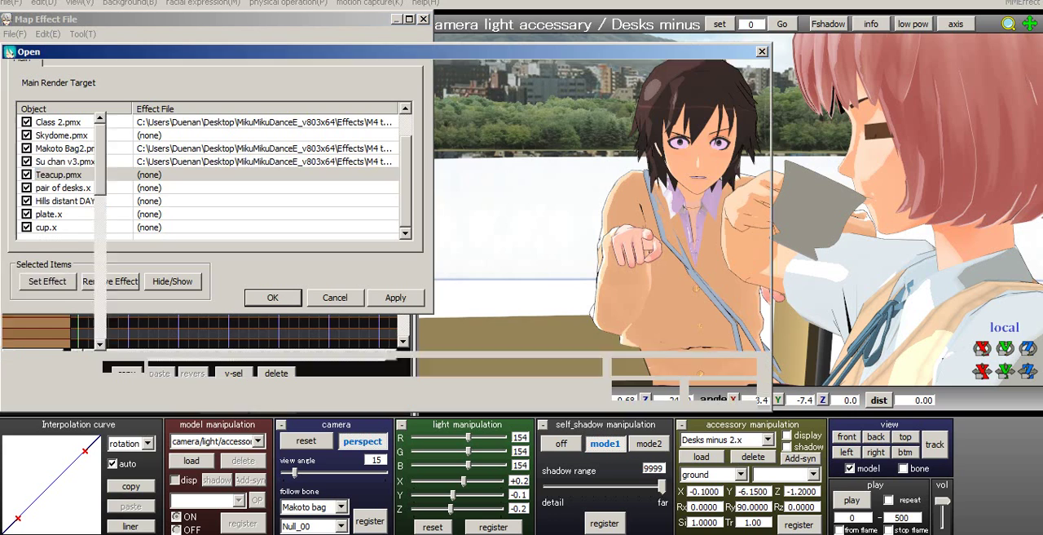
left_click(153, 142)
left_click(641, 391)
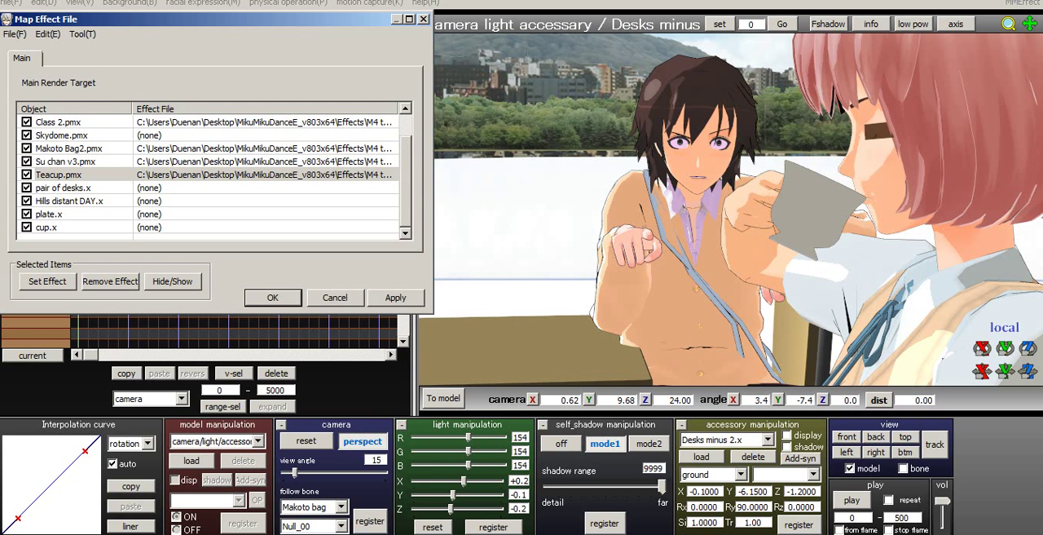
left_click(110, 281)
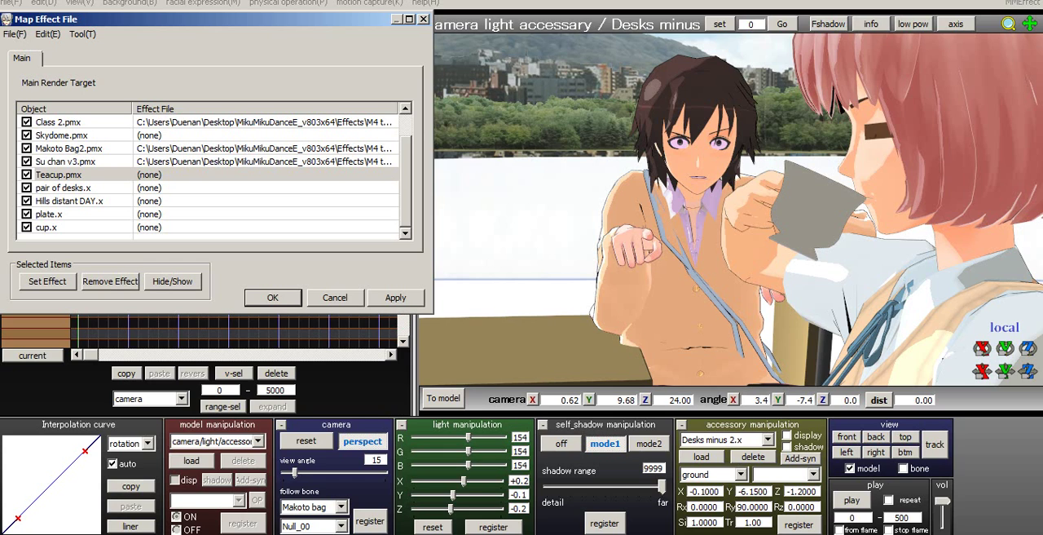
- Accept the effect mapping with toon effects on Class 2.pmx, Makoto Bag2.pmx and Su chan v3.pmx
left_click_drag(406, 181, 406, 159)
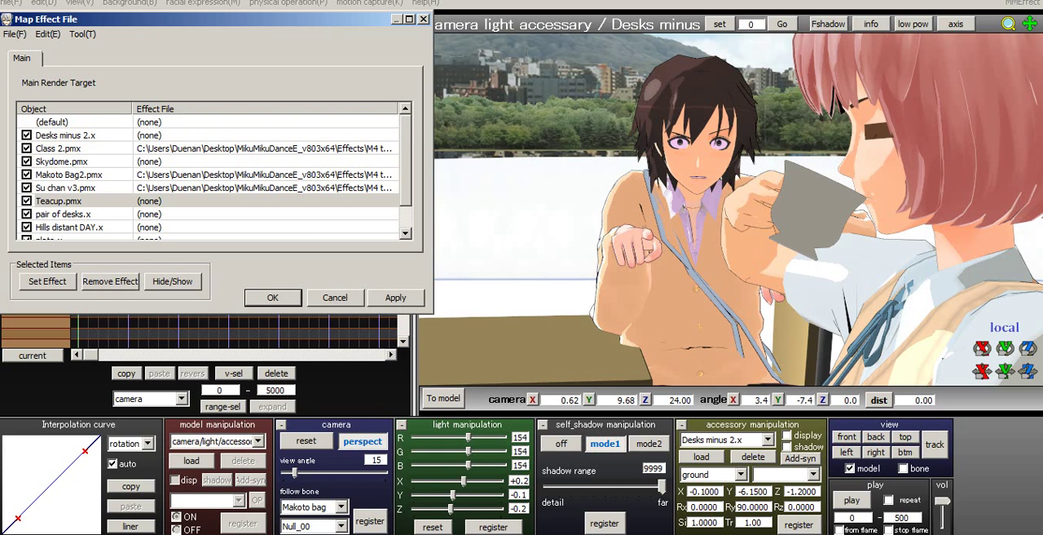
left_click(273, 297)
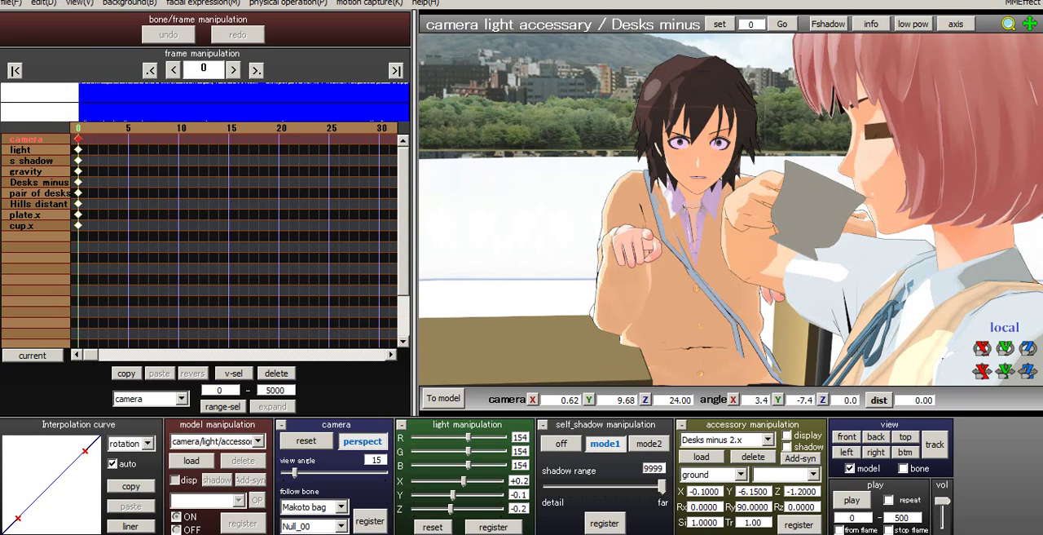
- Delete the old camera and light keyframes, including those around frame 170, and return to frame 0
middle_click_drag(730, 209, 699, 204)
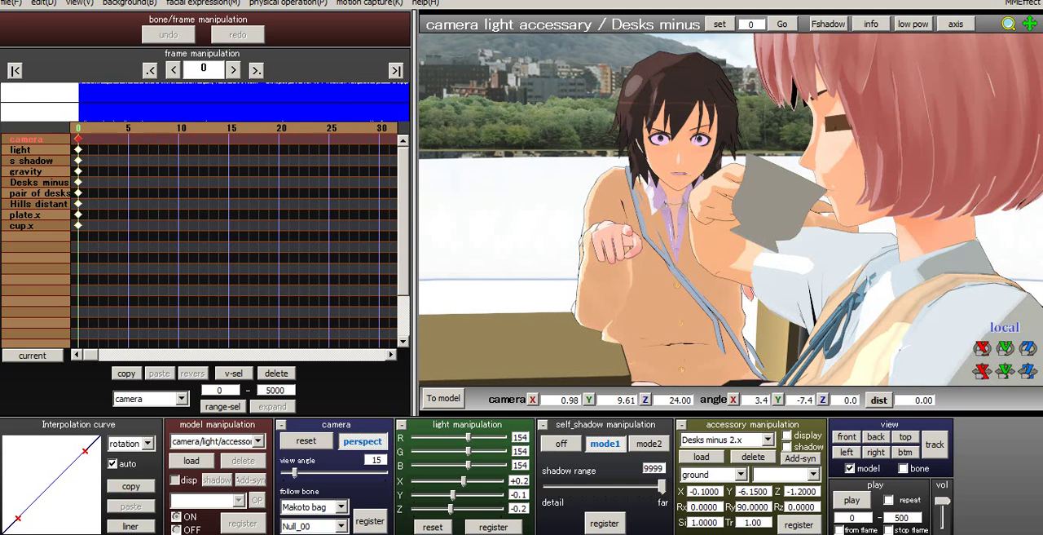
key("Right")
key("Right")
key("Right")
key("Right")
key("Right")
key("Right")
key("Right")
key("Right")
key("Right")
key("Right")
key("Right")
key("Right")
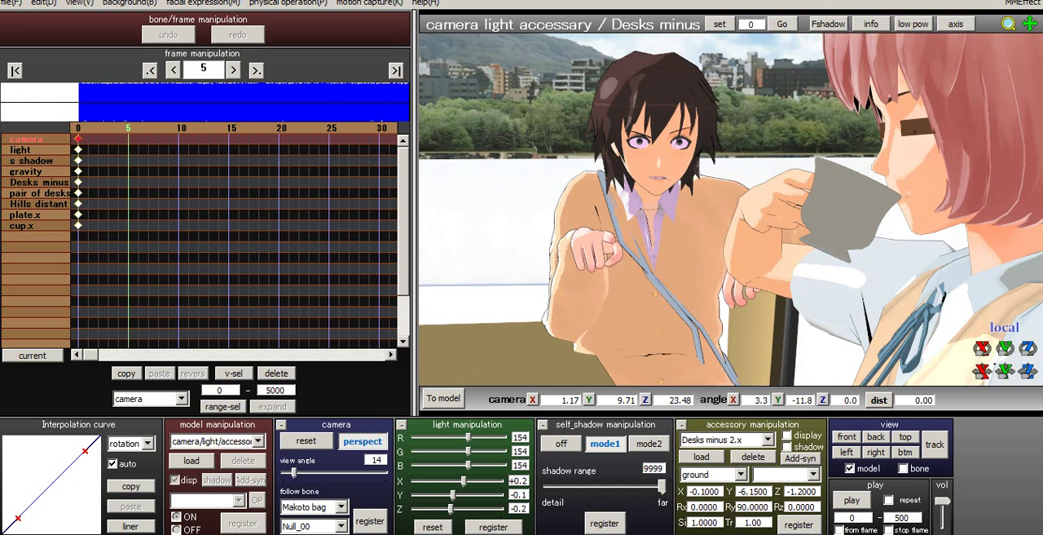
left_click(257, 71)
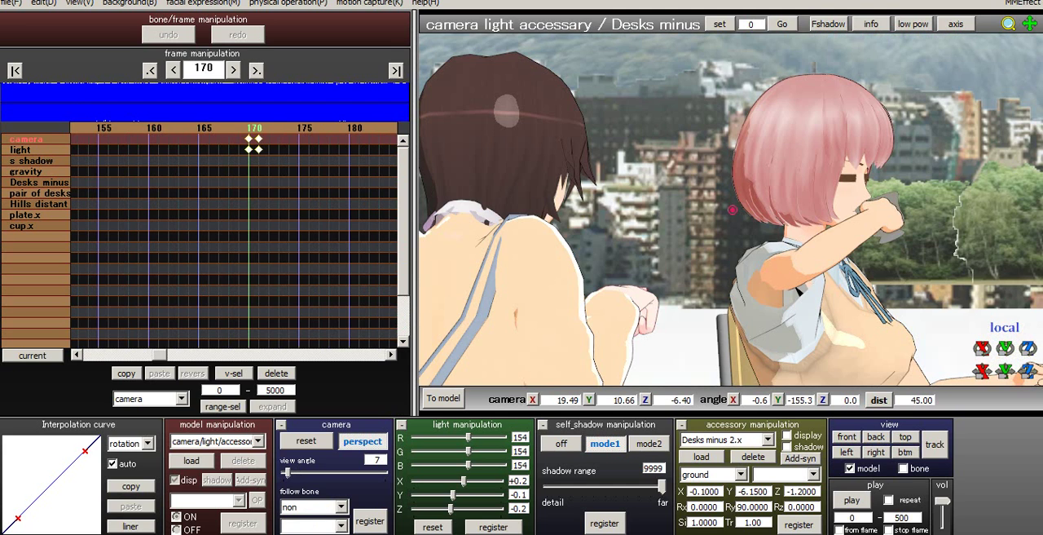
left_click_drag(241, 135, 265, 154)
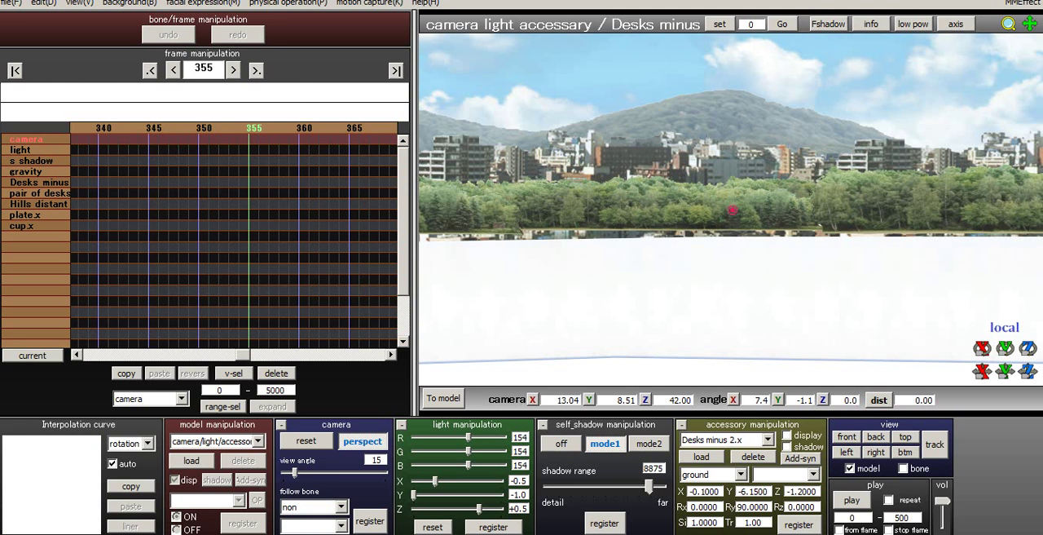
left_click(257, 71)
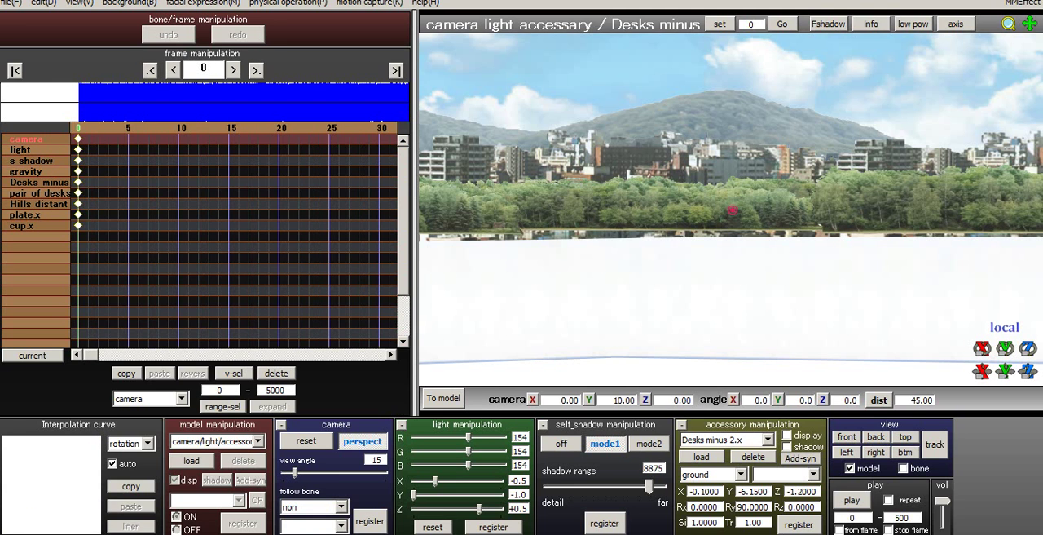
middle_click_drag(836, 247, 626, 173)
scroll(731, 209, "down", 4)
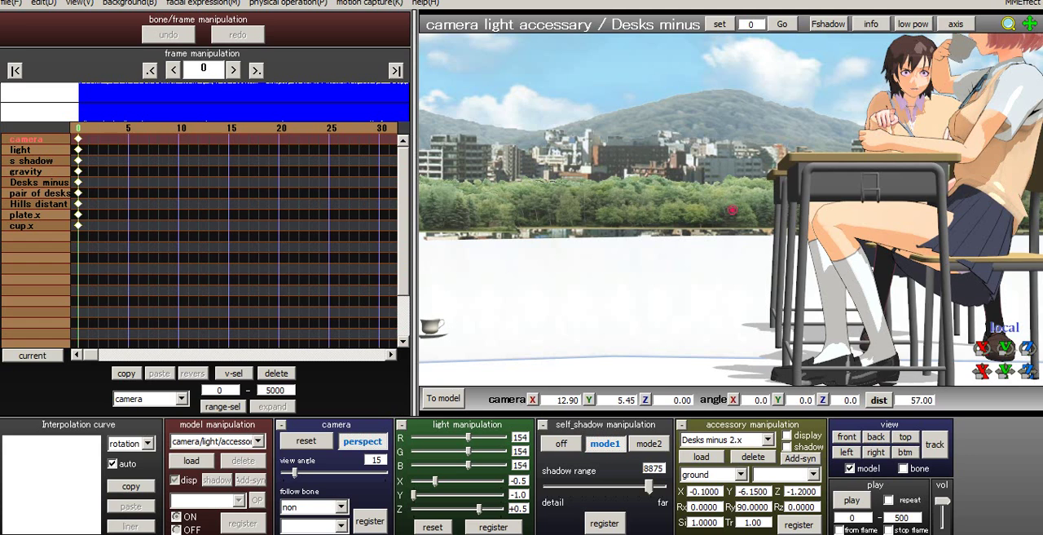
middle_click_drag(785, 194, 676, 226)
scroll(731, 209, "up", 2)
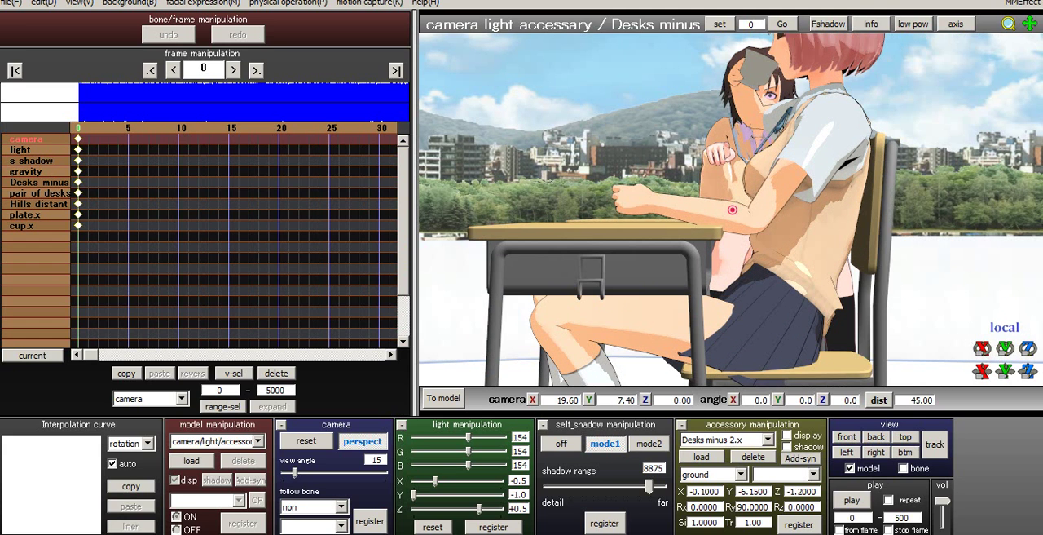
key("KP_2")
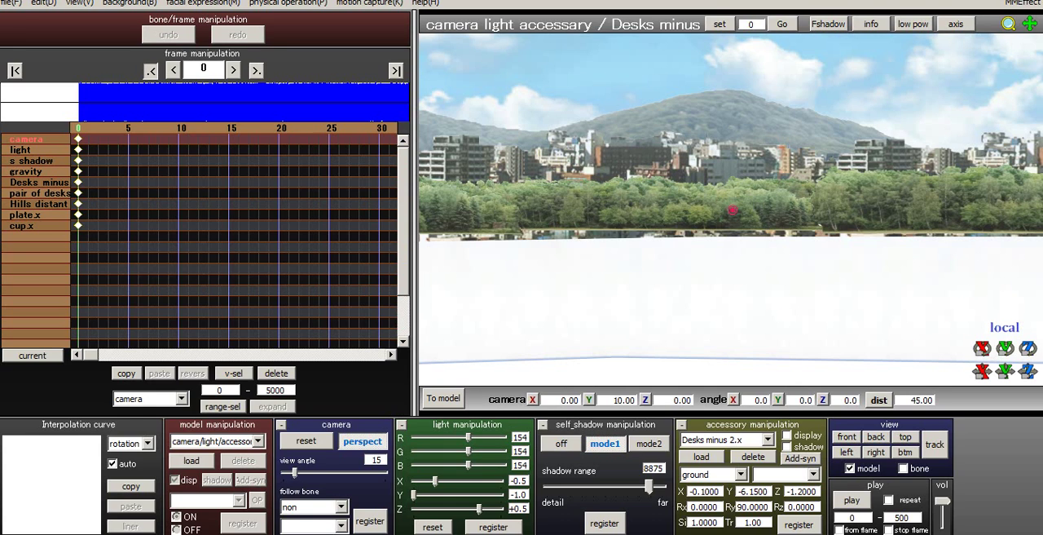
- Make the camera follow Makoto bag and bring it to about X -1.21, Y 6.94, Z 24.00, angle X 4.0, Y 2.3
left_click(314, 506)
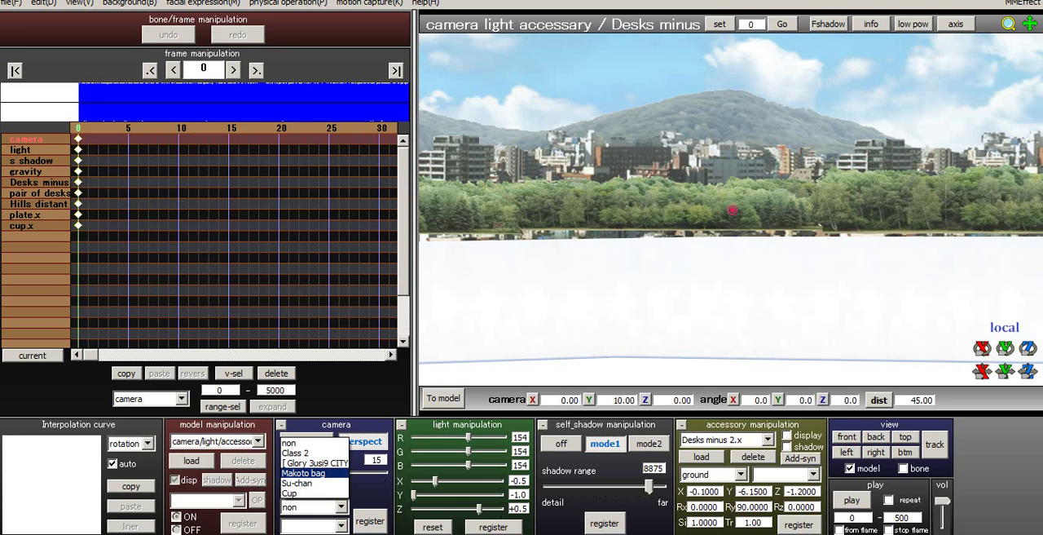
left_click(303, 472)
scroll(731, 209, "down", 5)
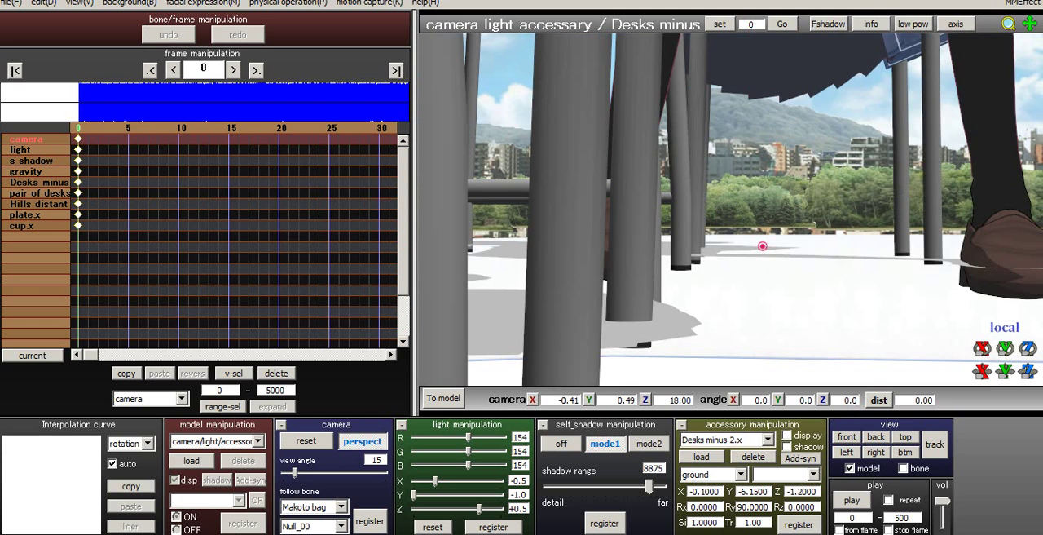
scroll(731, 210, "down", 5)
right_click_drag(731, 199, 737, 209)
middle_click_drag(737, 210, 780, 387)
scroll(731, 210, "up", 3)
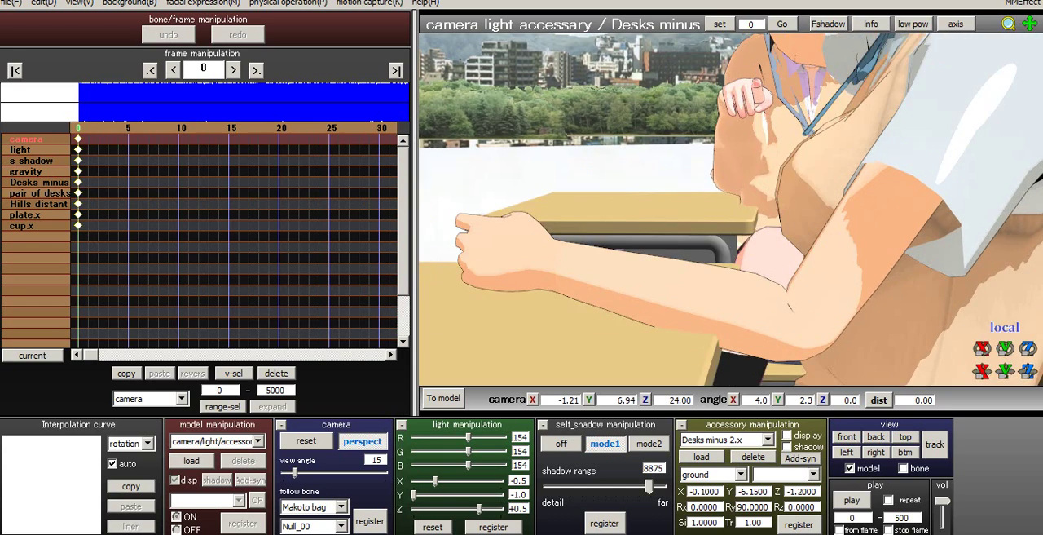
- Frame both characters' faces with the camera at about X 0.90, Y 9.77, Z 24.00, angle X 1.7, Y -8.6
right_click_drag(731, 209, 701, 195)
middle_click_drag(702, 195, 584, 364)
right_click_drag(584, 364, 587, 372)
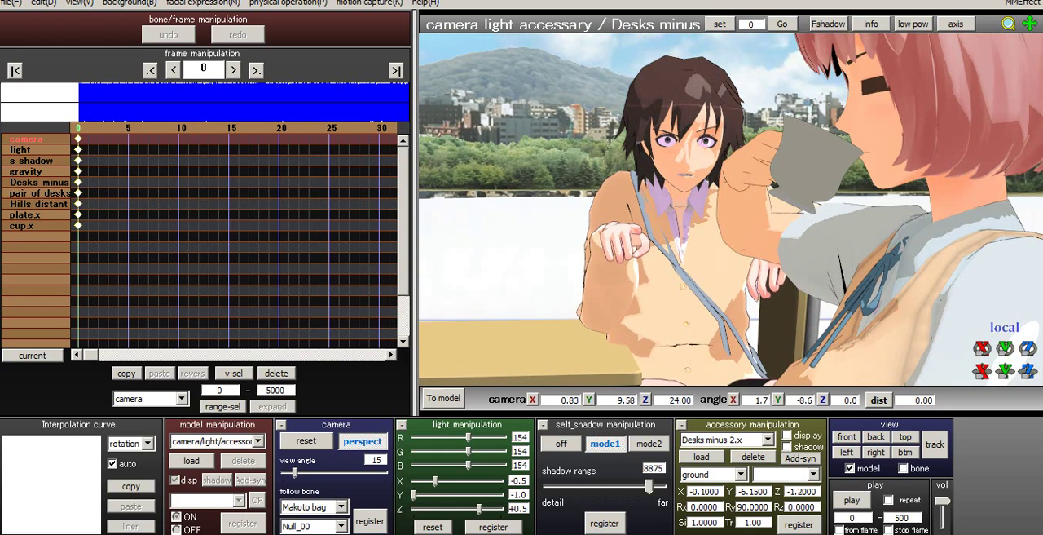
scroll(587, 372, "up", 1)
middle_click_drag(587, 372, 583, 385)
scroll(583, 384, "down", 1)
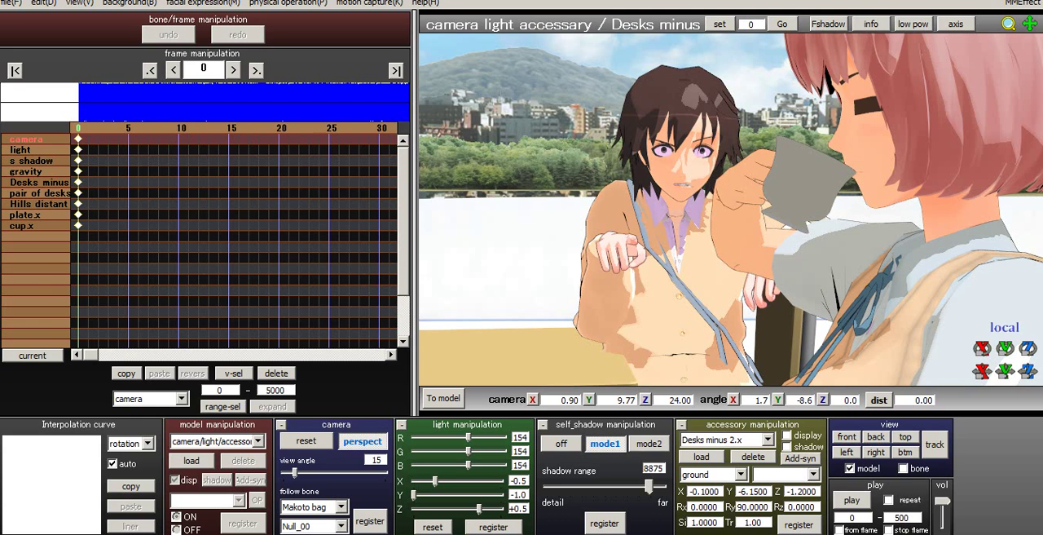
- Set the view angle to 1 and move the camera to about Z 198.00, angle X 0.6, Y -6.9, to reframe both characters
left_click_drag(295, 472, 283, 473)
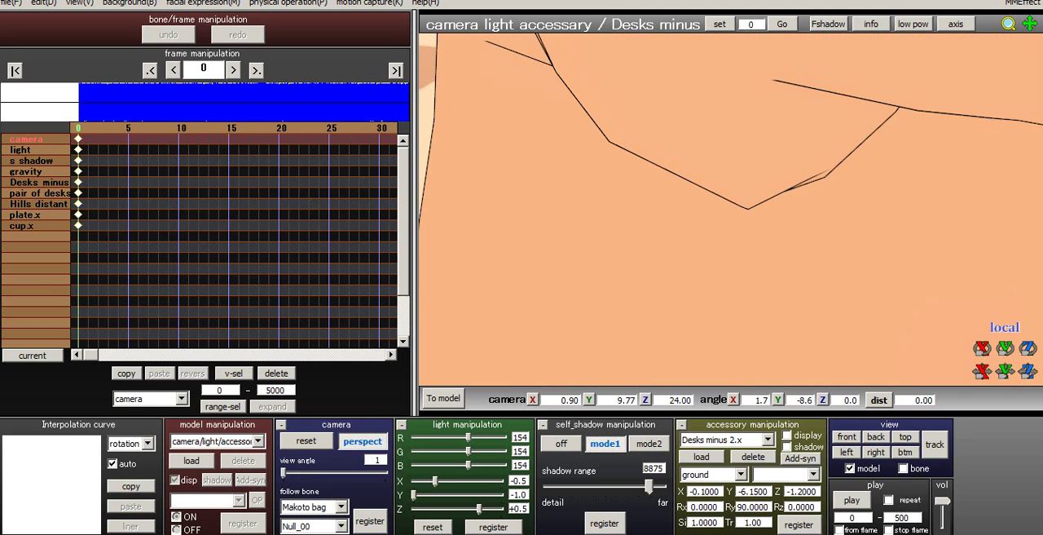
scroll(731, 210, "down", 15)
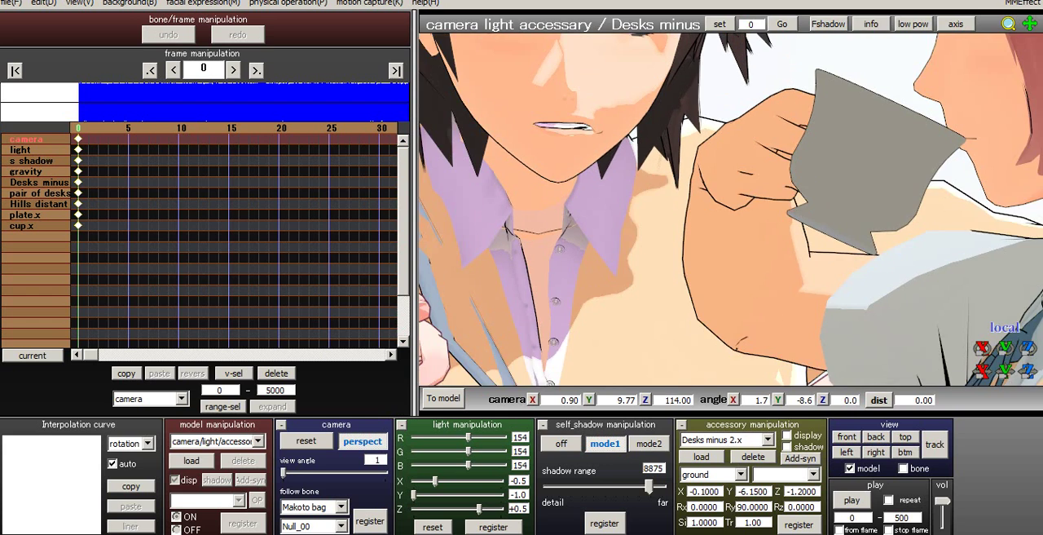
scroll(731, 210, "down", 11)
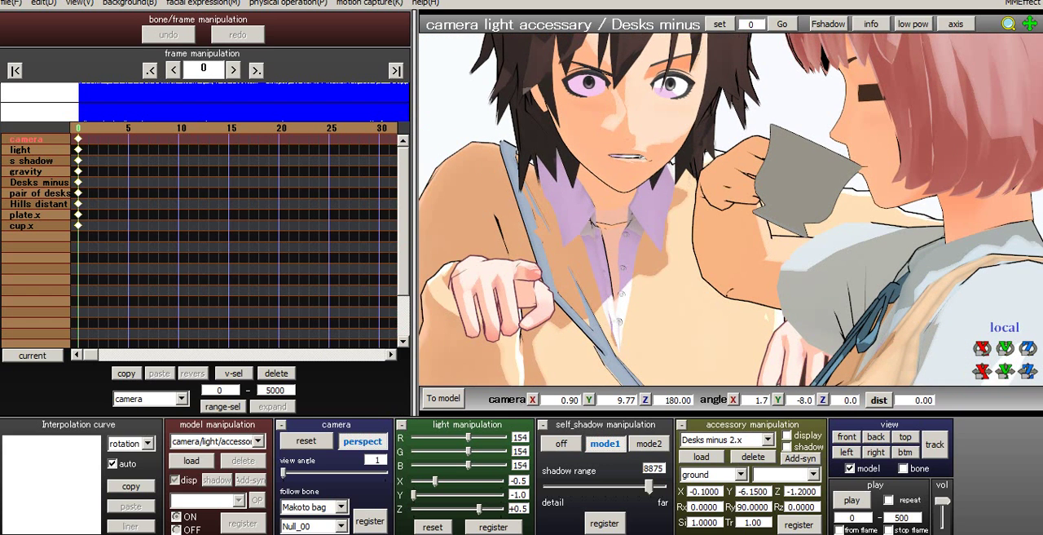
scroll(731, 210, "down", 3)
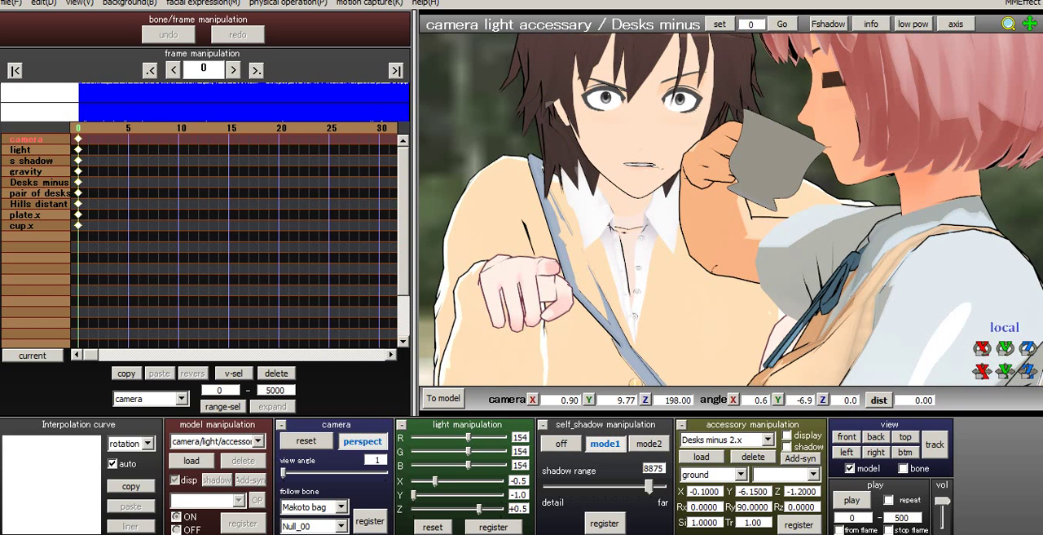
- Refine the narrow-angle framing to about camera X 0.63, Y 10.29, Z 180.00, with angle X 0 and Y -5.7
middle_click_drag(731, 209, 740, 231)
scroll(731, 209, "up", 2)
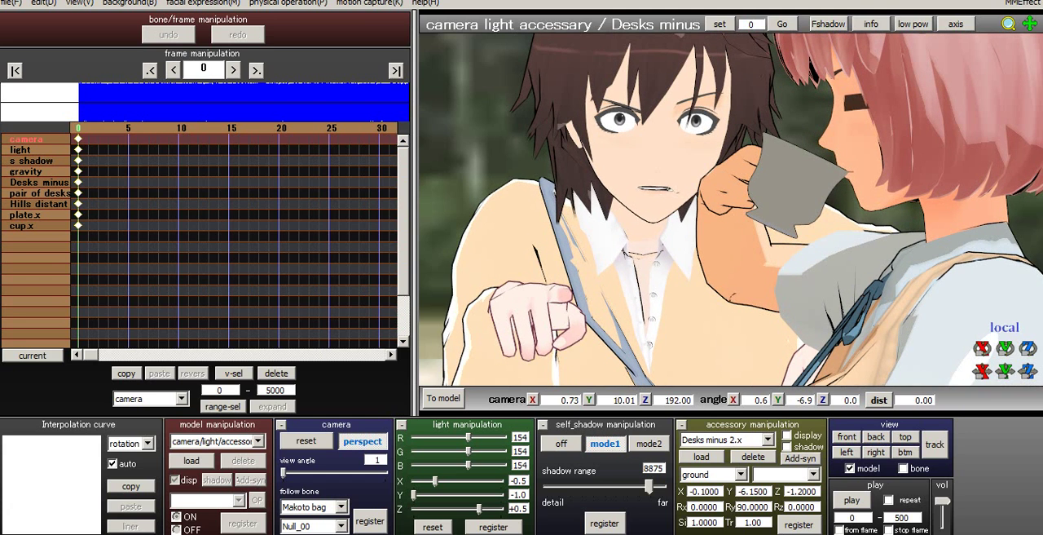
right_click_drag(731, 209, 729, 204)
middle_click_drag(731, 209, 740, 238)
scroll(731, 209, "up", 1)
double_click(757, 401)
type("0")
key("Return")
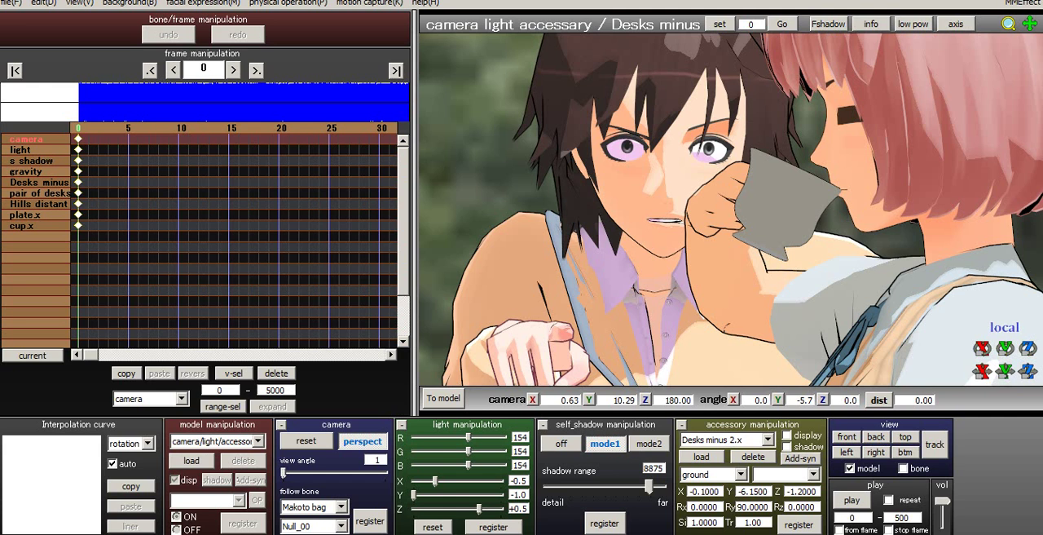
- Set the view angle to 5, reframe to about X 0.59, Y 10.46, Z 48.00, angle X 0.6, Y -8.0, and register the camera at frame 0
left_click_drag(283, 473, 286, 473)
scroll(731, 209, "up", 20)
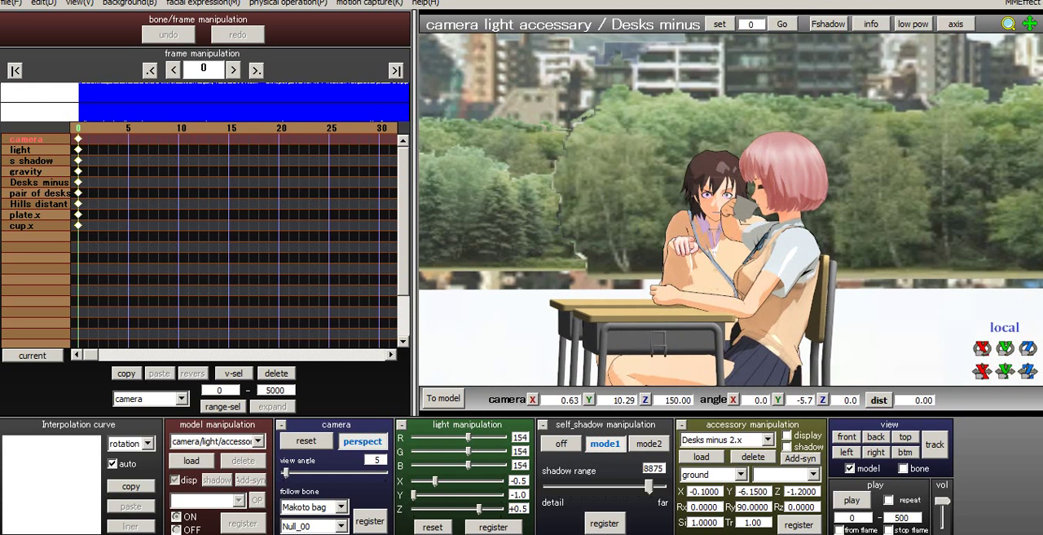
scroll(731, 209, "up", 2)
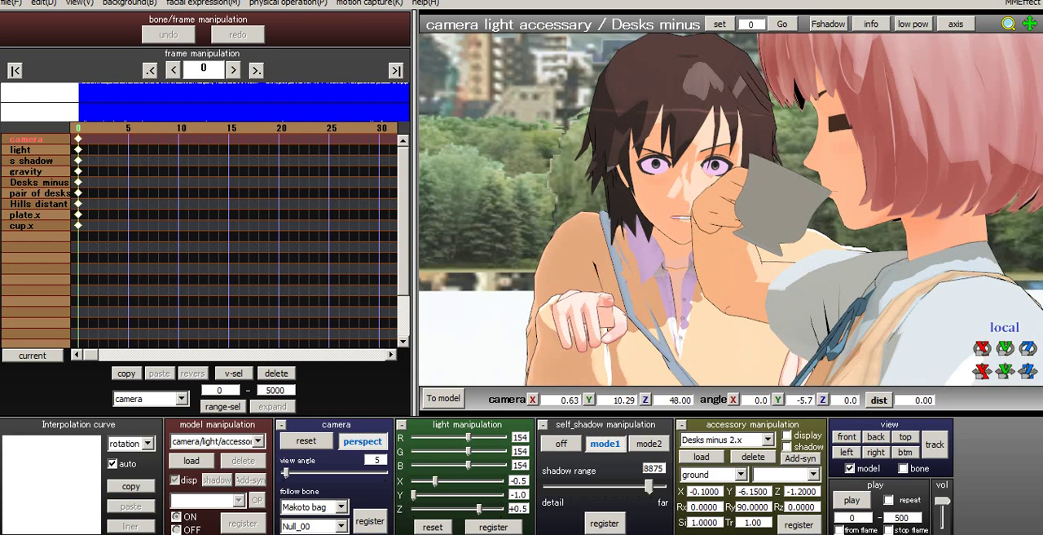
middle_click_drag(731, 209, 737, 216)
right_click_drag(737, 216, 746, 219)
middle_click_drag(746, 218, 743, 225)
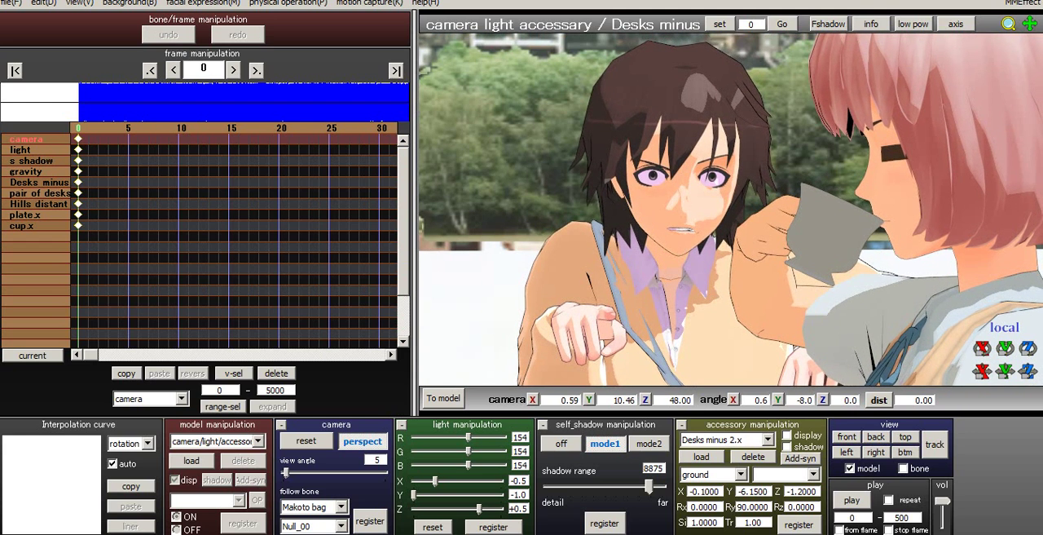
left_click(370, 521)
- Try the view angle at 125 with the camera moved in to Z 0.00, 6.00 and 24.00
left_click_drag(286, 473, 384, 473)
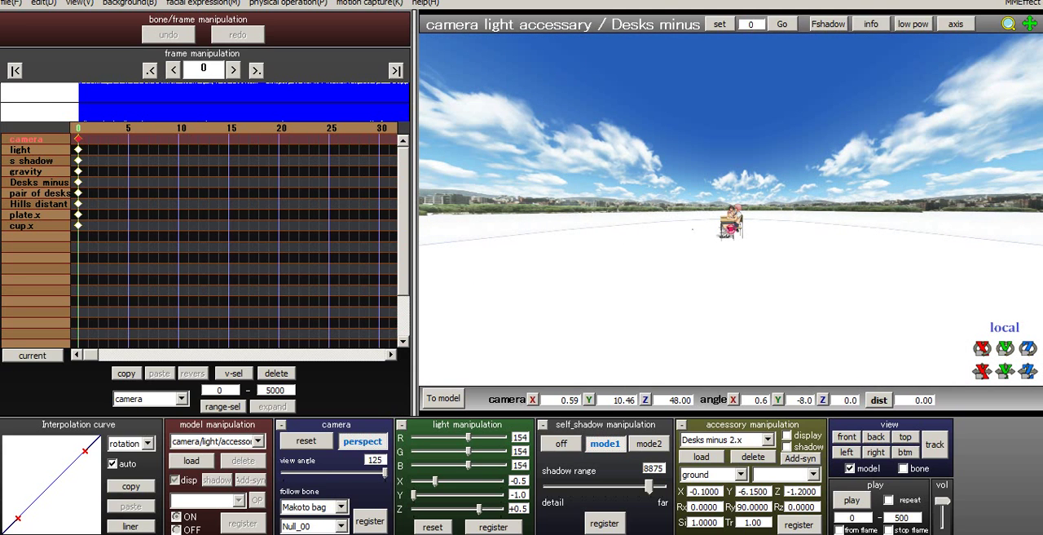
left_click_drag(1028, 371, 1027, 401)
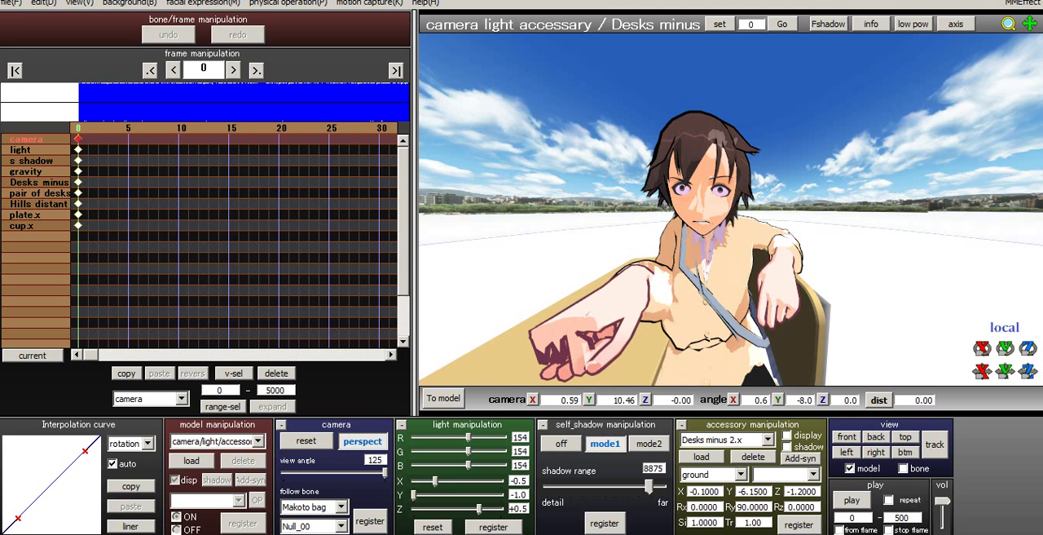
scroll(731, 208, "down", 2)
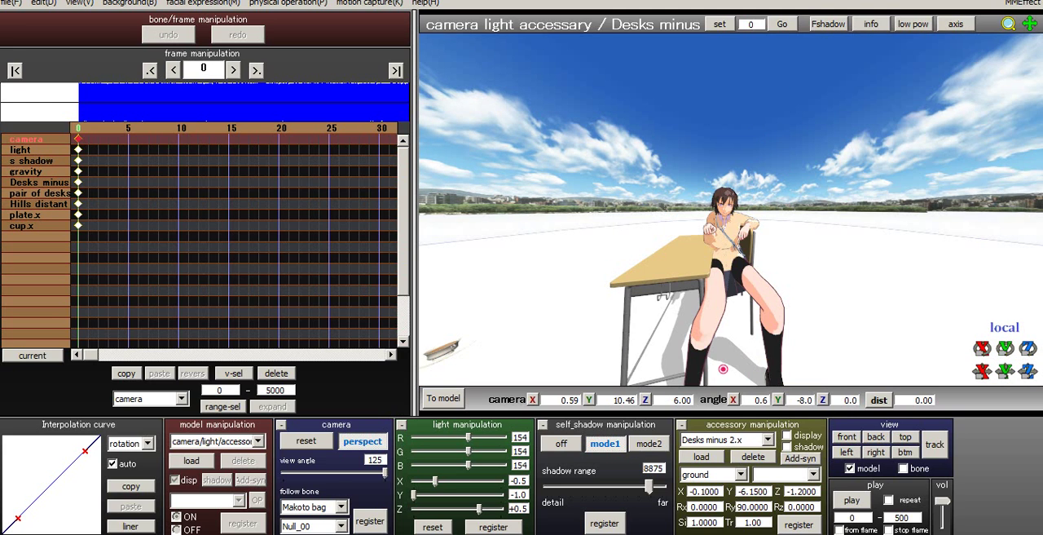
scroll(731, 209, "up", 2)
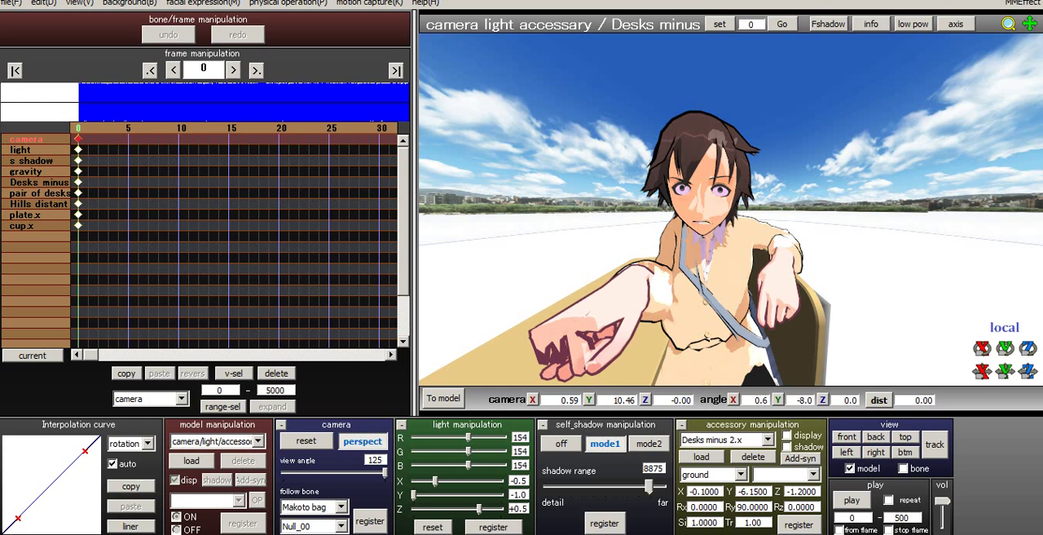
scroll(654, 247, "down", 8)
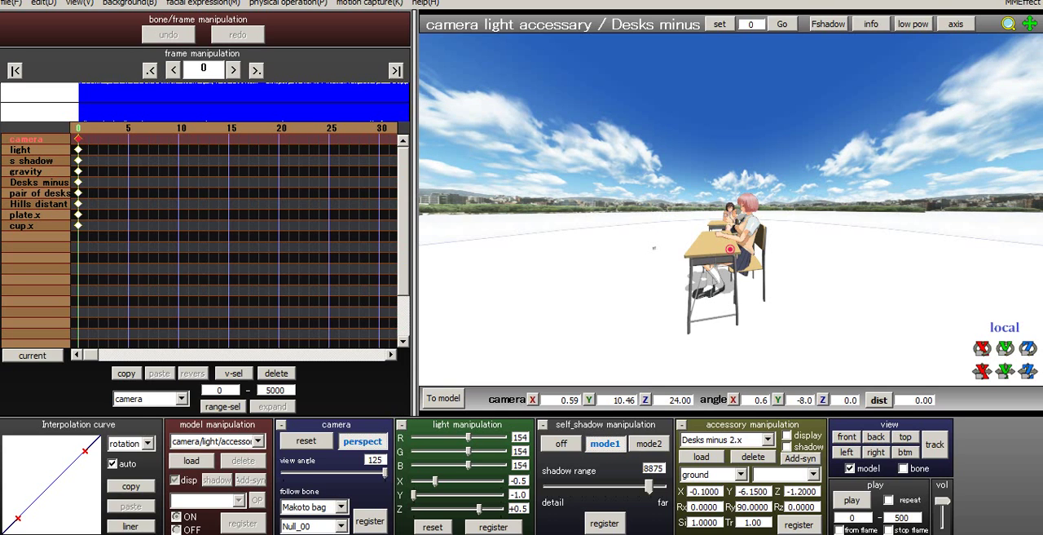
- Restore the registered camera by stepping one frame away and back to frame 0, and try view angle 125 at Z 18.00
key("Right")
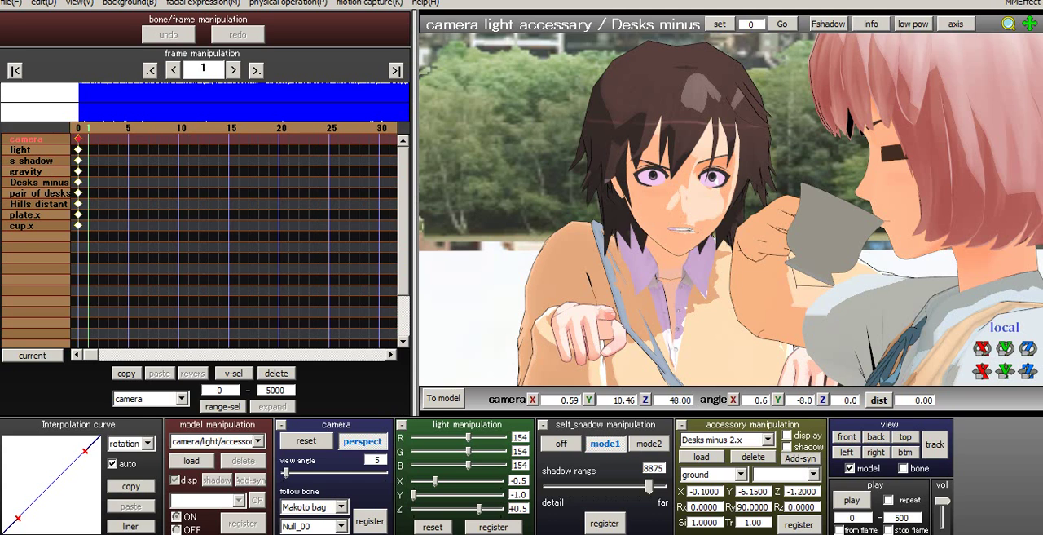
key("Left")
left_click_drag(286, 472, 385, 472)
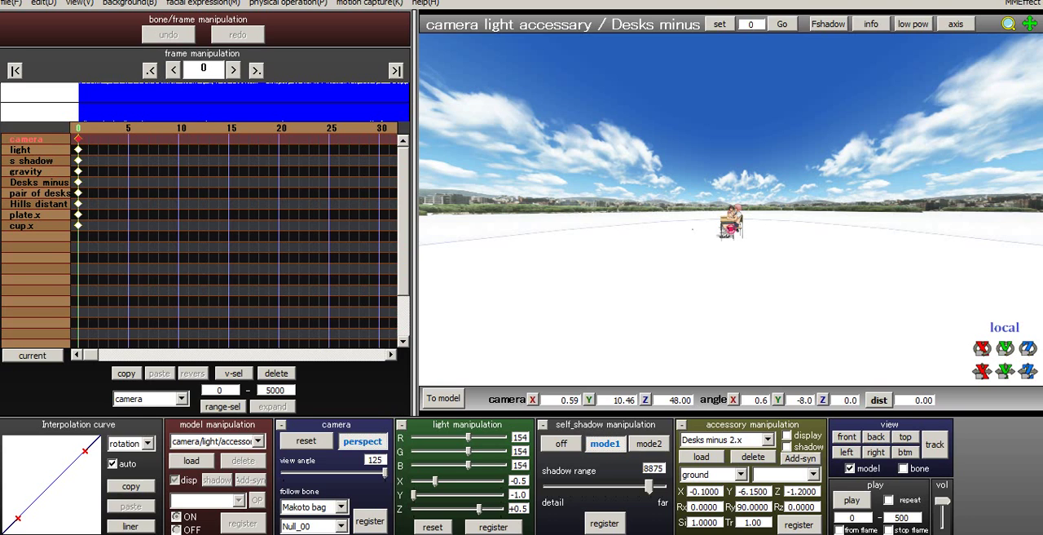
scroll(731, 209, "up", 10)
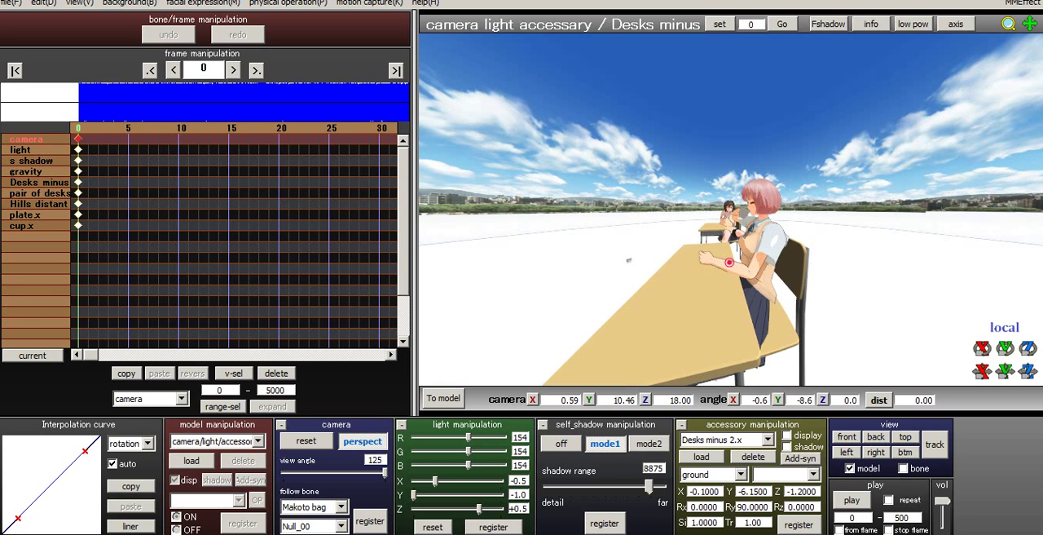
- Try wide-angle shots of both characters, from a low angle X -28.1 at Z 12.00 to a raised angle X 11.5 at Z 18.00
right_click_drag(729, 262, 728, 289)
scroll(728, 290, "up", 2)
scroll(727, 289, "down", 2)
scroll(727, 290, "up", 2)
scroll(728, 289, "down", 2)
scroll(728, 289, "up", 2)
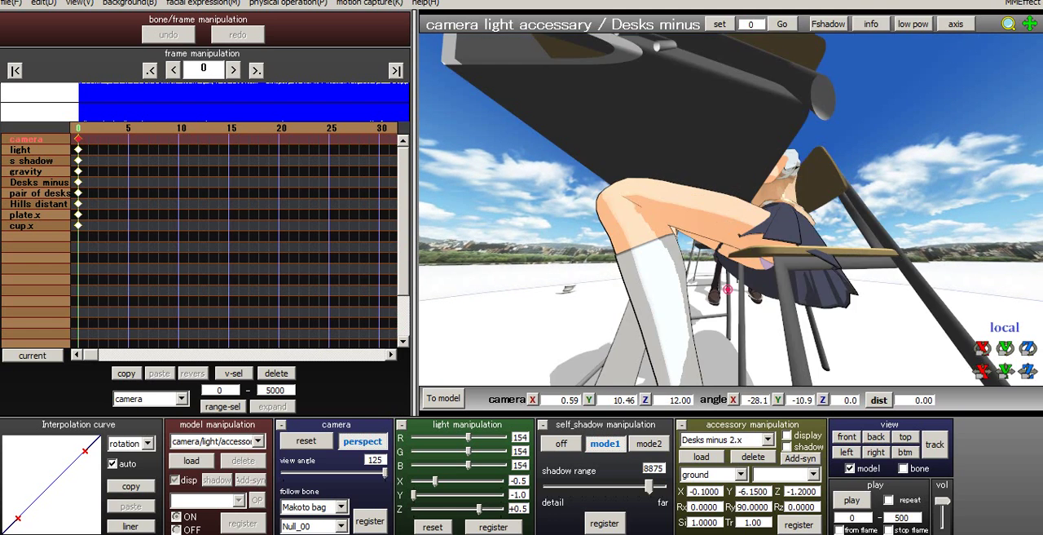
scroll(731, 245, "down", 2)
right_click_drag(731, 245, 634, 255)
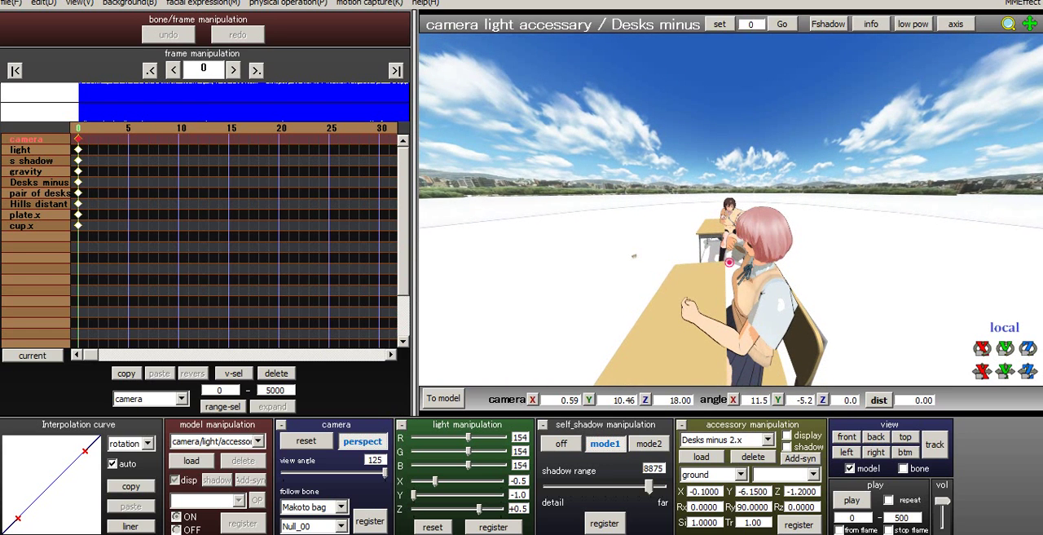
- Try view angle 70 with the camera near X -3.59, Y 3.10, Z 18.00 and angle X 31.5, Y 14.3
left_click_drag(385, 472, 339, 472)
middle_click_drag(731, 245, 735, 223)
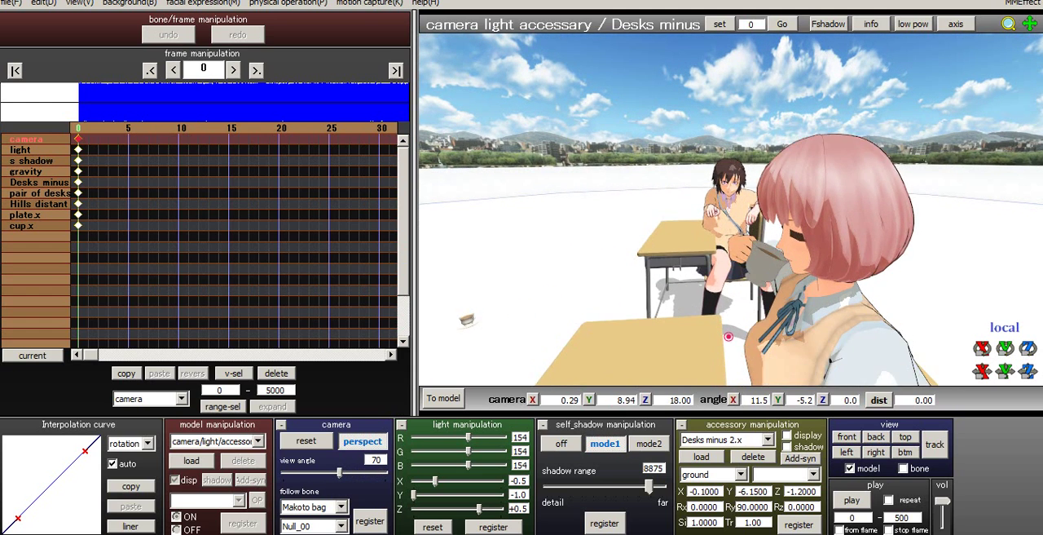
right_click_drag(735, 223, 707, 251)
middle_click_drag(707, 252, 762, 170)
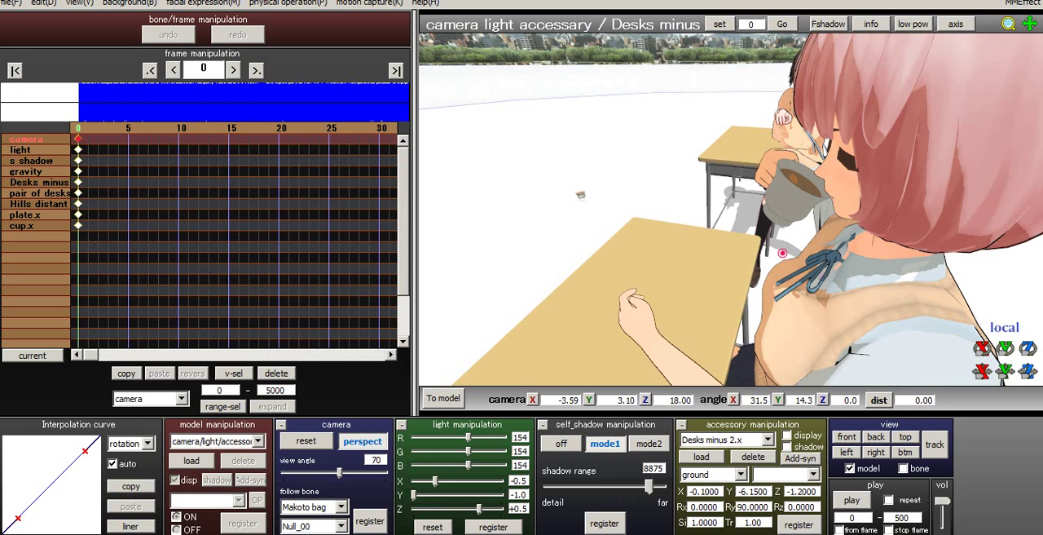
right_click_drag(783, 253, 779, 254)
middle_click_drag(779, 254, 776, 254)
right_click_drag(780, 254, 780, 254)
- Try a level close shot of Makoto bag at about X -1.17, Y 6.92, Z 6.00, with angle X -0.6, Y -29.2
scroll(780, 253, "up", 8)
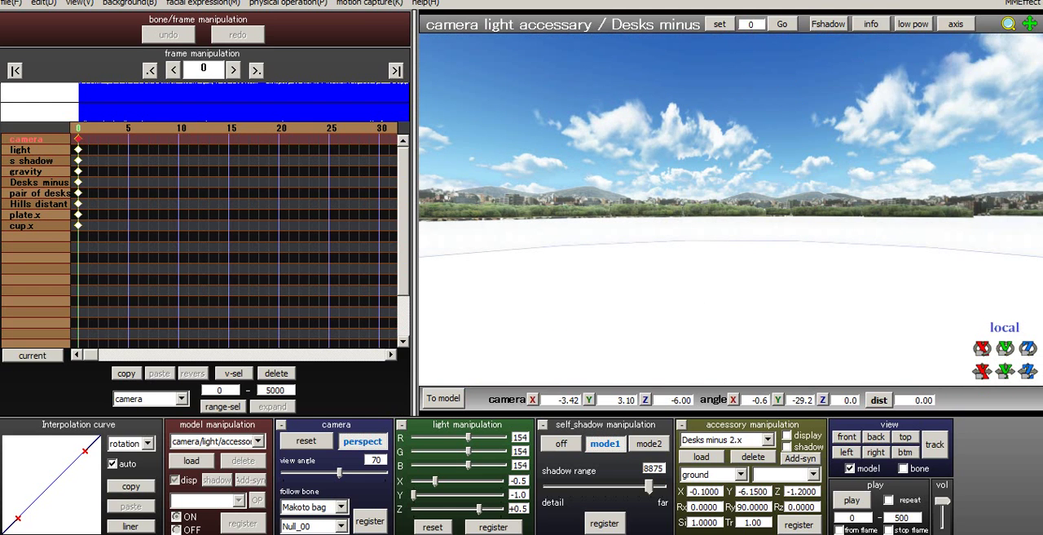
scroll(779, 253, "down", 4)
middle_click_drag(878, 337, 852, 382)
middle_click_drag(731, 209, 701, 261)
scroll(731, 209, "down", 1)
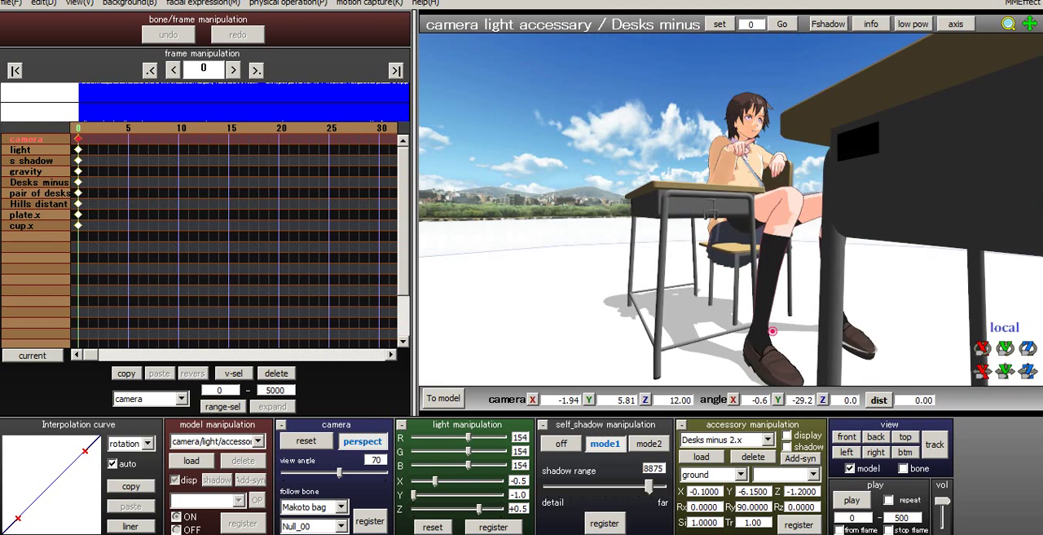
scroll(731, 210, "up", 1)
middle_click_drag(731, 210, 696, 273)
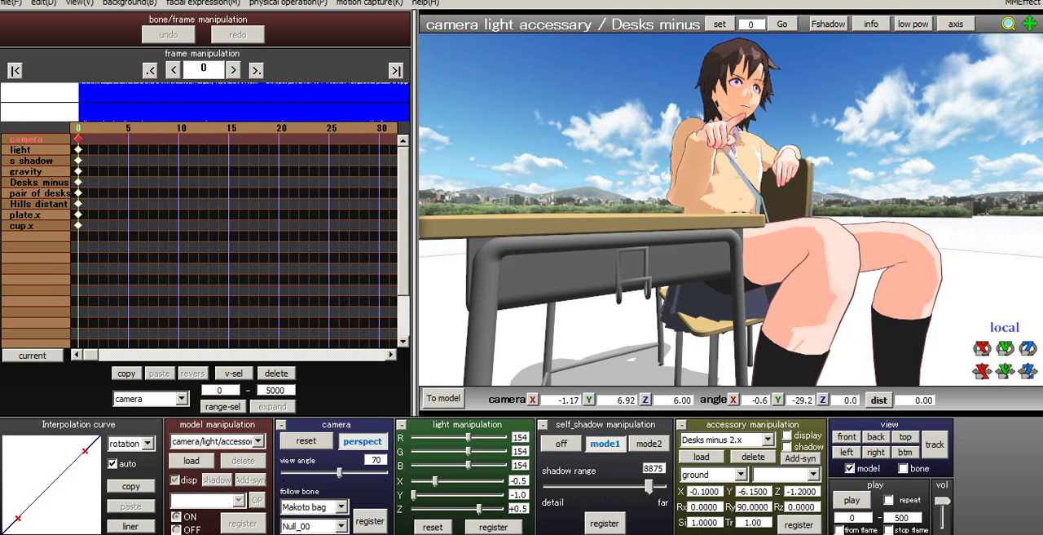
- Move through the first frames past frame 11 and back to frame 6 to review the registered camera view
key("Right")
key("Right")
key("Right")
key("Right")
key("Right")
key("Right")
key("Right")
key("Right")
key("Right")
key("Right")
key("Right")
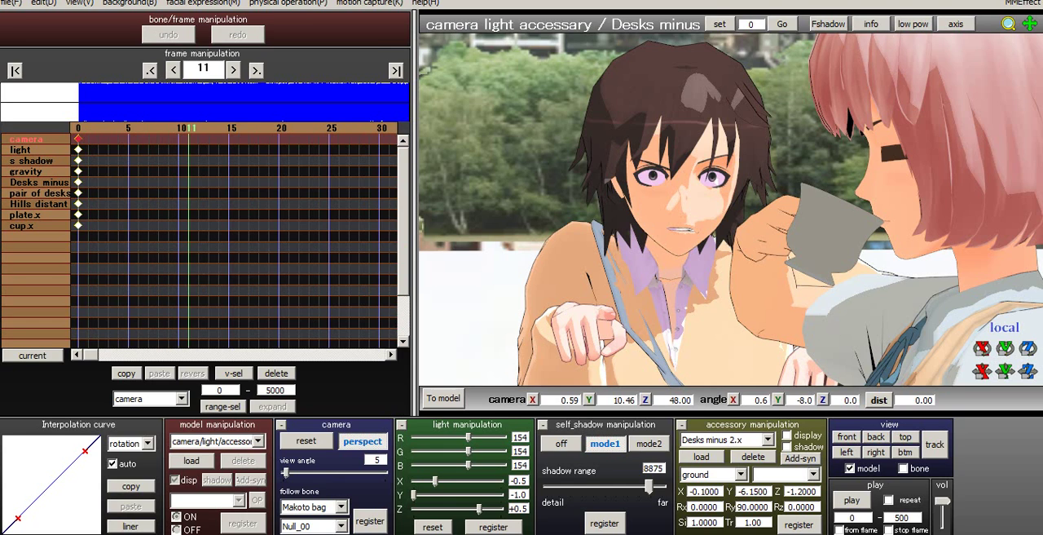
key("Right")
key("Right")
key("Right")
key("Right")
key("Right")
key("Left")
key("Left")
key("Left")
key("Left")
key("Left")
key("Left")
key("Left")
key("Left")
key("Left")
key("Left")
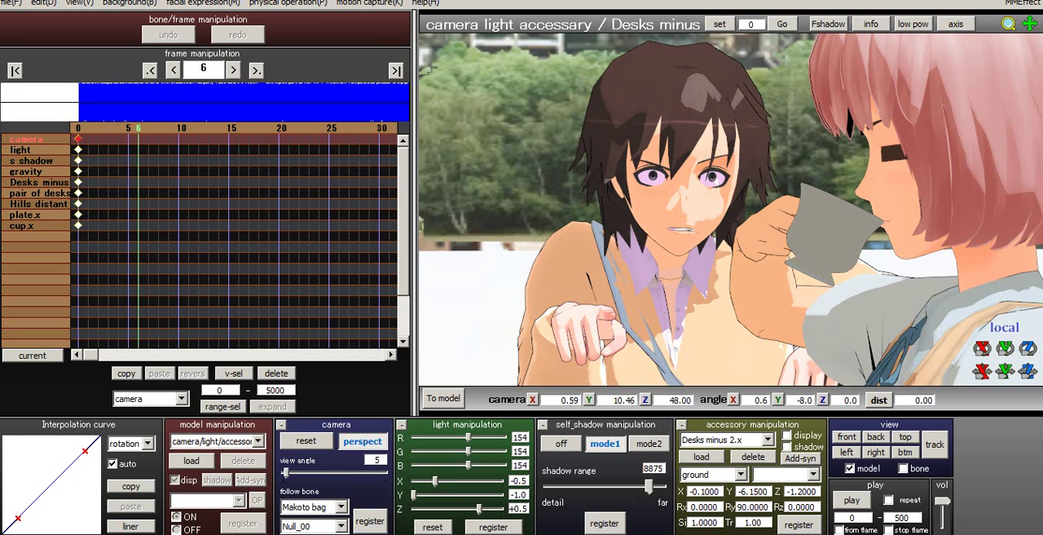
- Register all bones of the Makoto bag model at frame 25
left_click(258, 441)
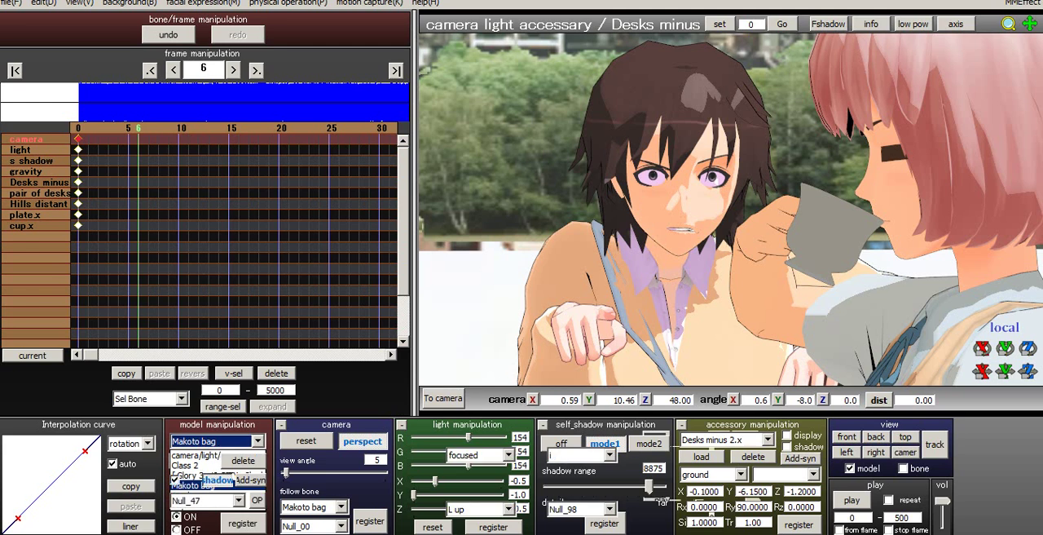
left_click(193, 485)
key("Right")
key("Right")
key("Right")
key("Right")
key("Right")
key("Right")
key("Right")
key("Right")
key("Right")
key("Right")
key("Right")
key("Right")
key("Right")
key("Right")
key("Right")
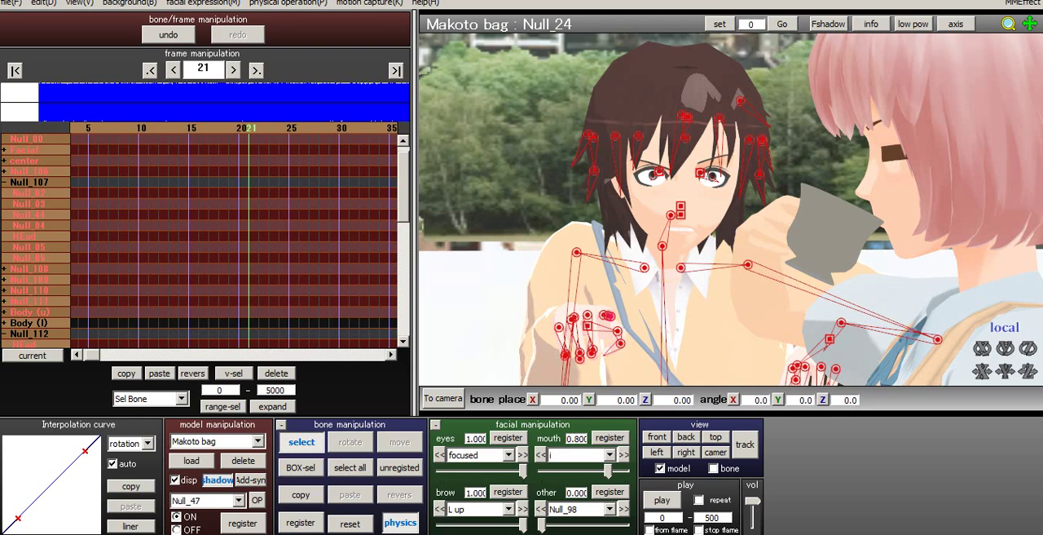
key("Right")
key("Right")
key("Right")
key("Right")
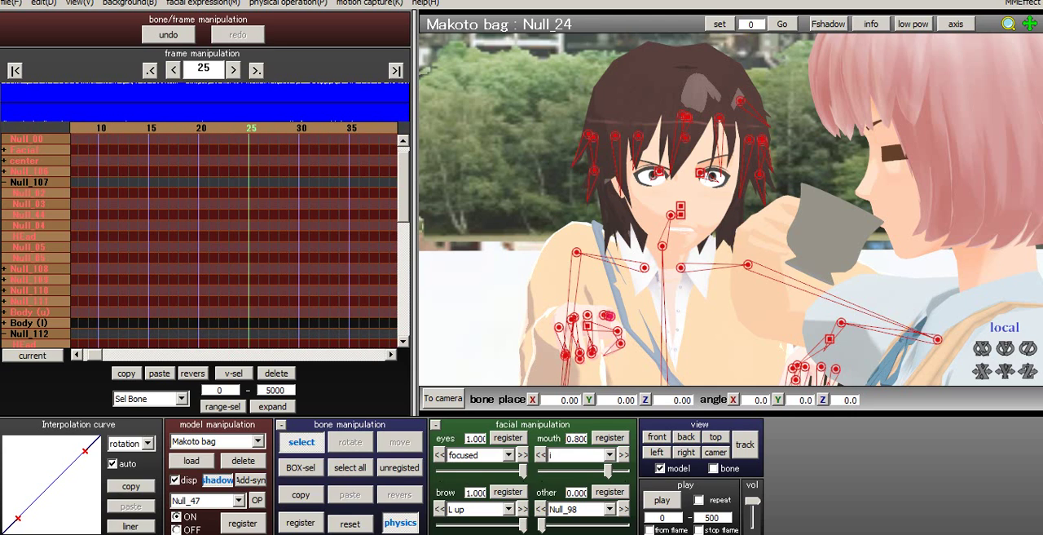
left_click(350, 468)
left_click(302, 522)
- Rotate Makoto bag's HEad bone at frame 0 to about X 48.4, Y 1.7, Z -2.6 and register it
key("Left")
key("Left")
key("Left")
key("Left")
key("Left")
key("Left")
key("Left")
key("Left")
key("Left")
key("Left")
key("Left")
key("Left")
key("Left")
key("Left")
key("Left")
key("Left")
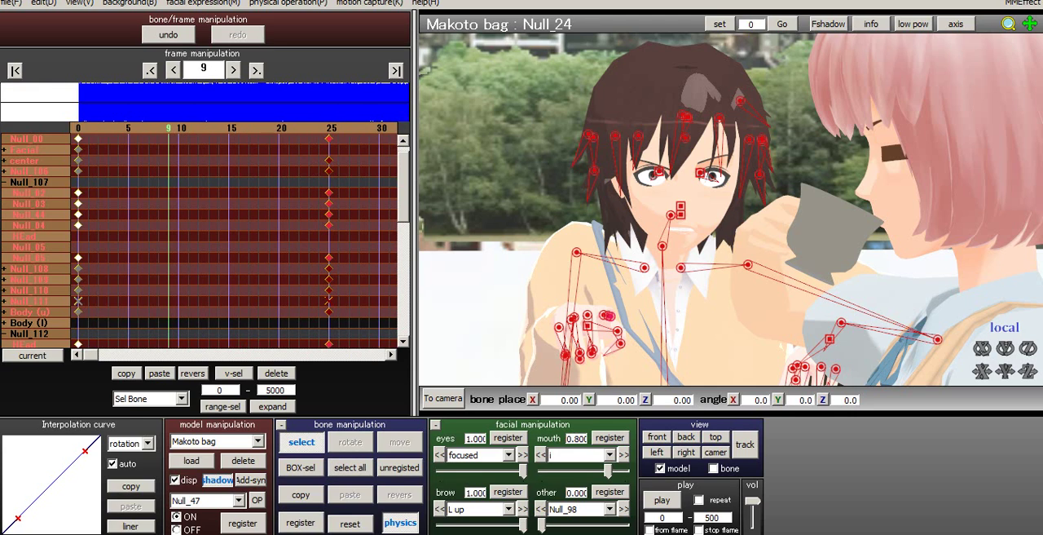
key("Left")
key("Left")
key("Left")
key("Left")
key("Left")
key("Left")
key("Left")
key("Left")
key("Left")
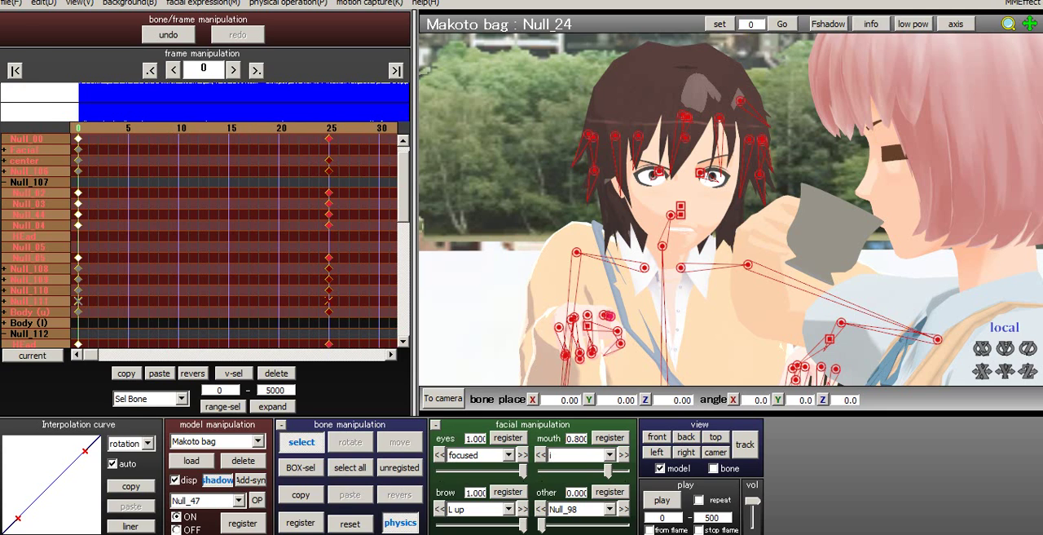
left_click(670, 215)
key("x")
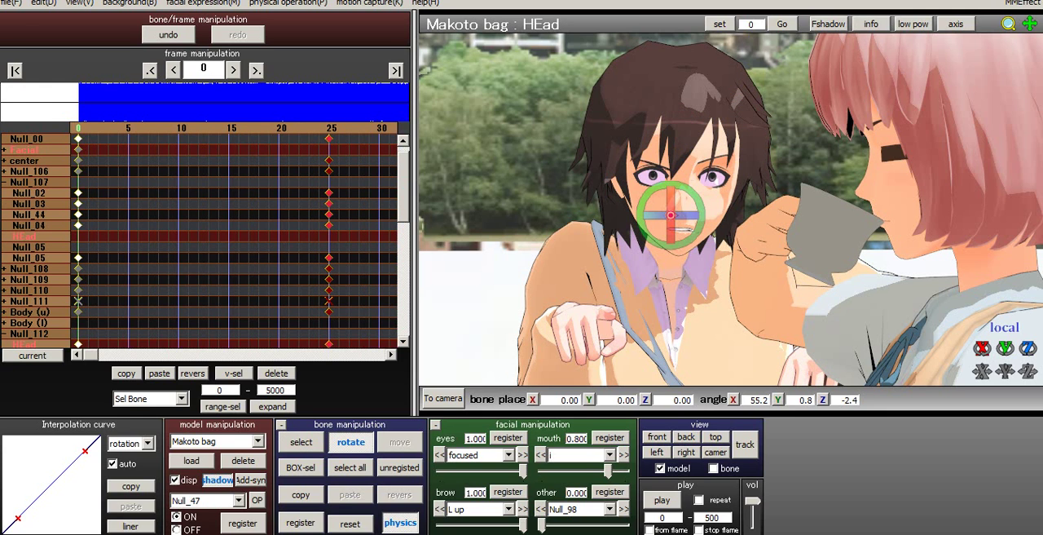
left_click_drag(670, 231, 671, 249)
left_click(300, 523)
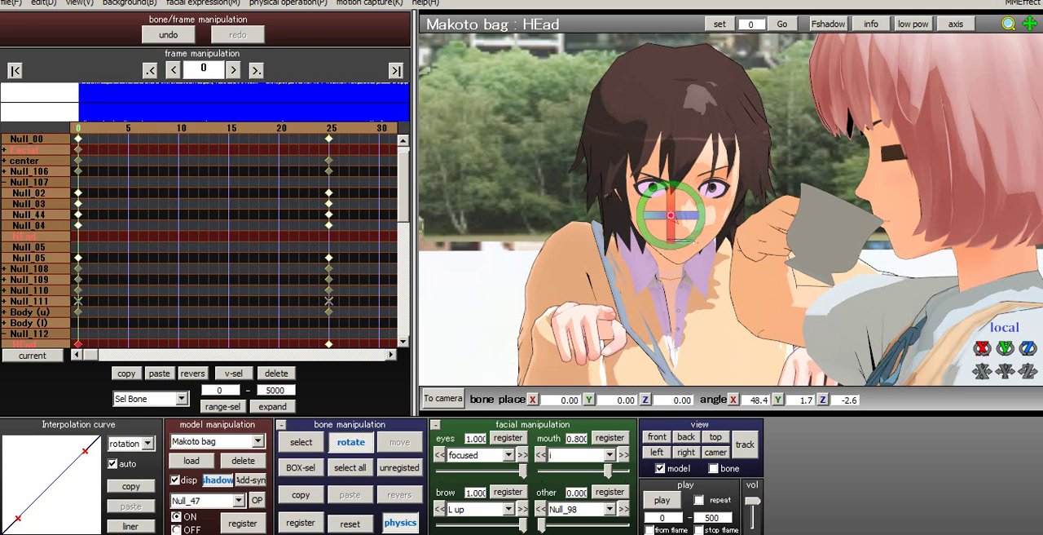
- Load the Relaxed_Both.vpd hand pose onto Makoto bag at frame 0
middle_click_drag(671, 215, 659, 179)
left_click(10, 3)
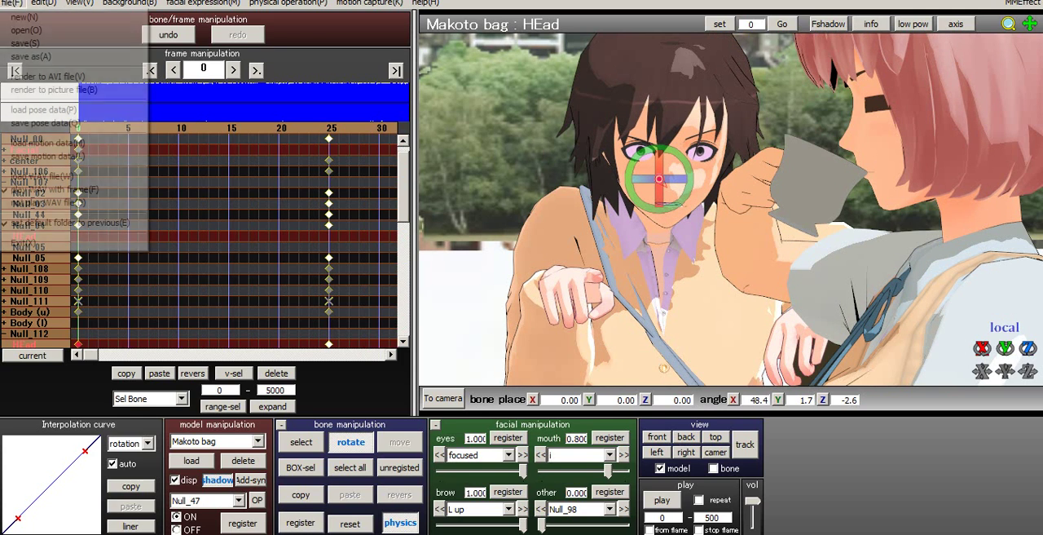
left_click(49, 107)
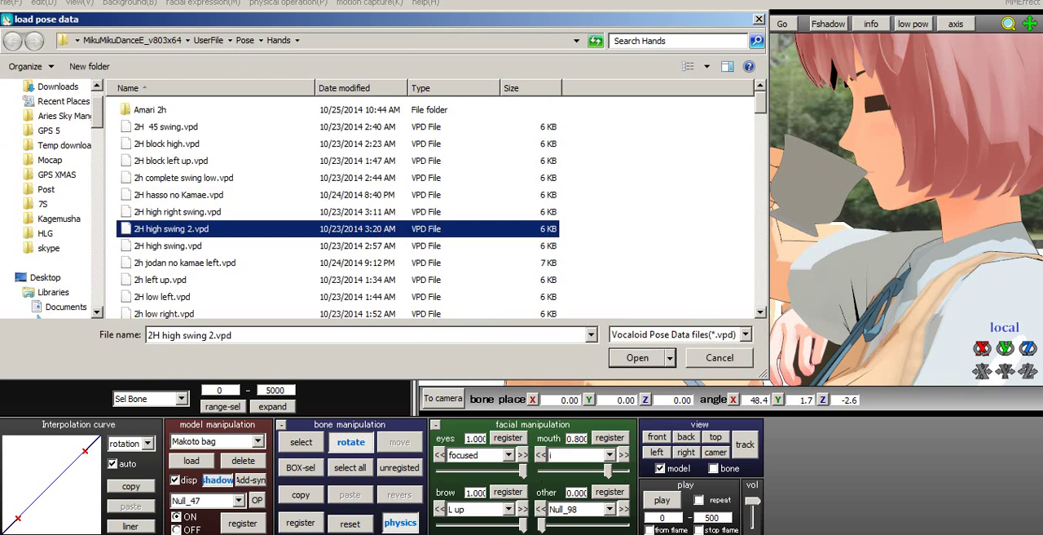
scroll(295, 238, "down", 10)
scroll(295, 238, "down", 15)
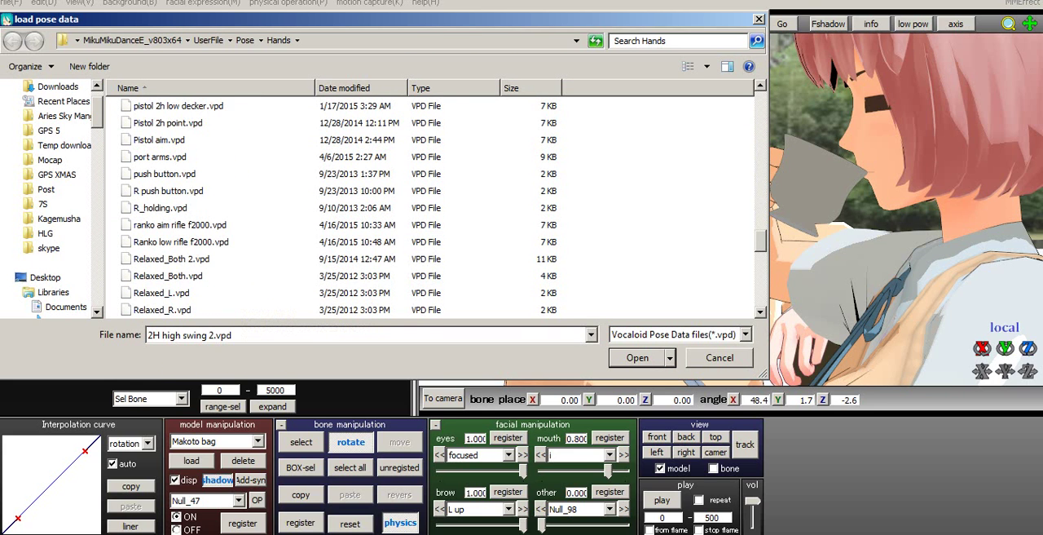
left_click(236, 275)
left_click(637, 358)
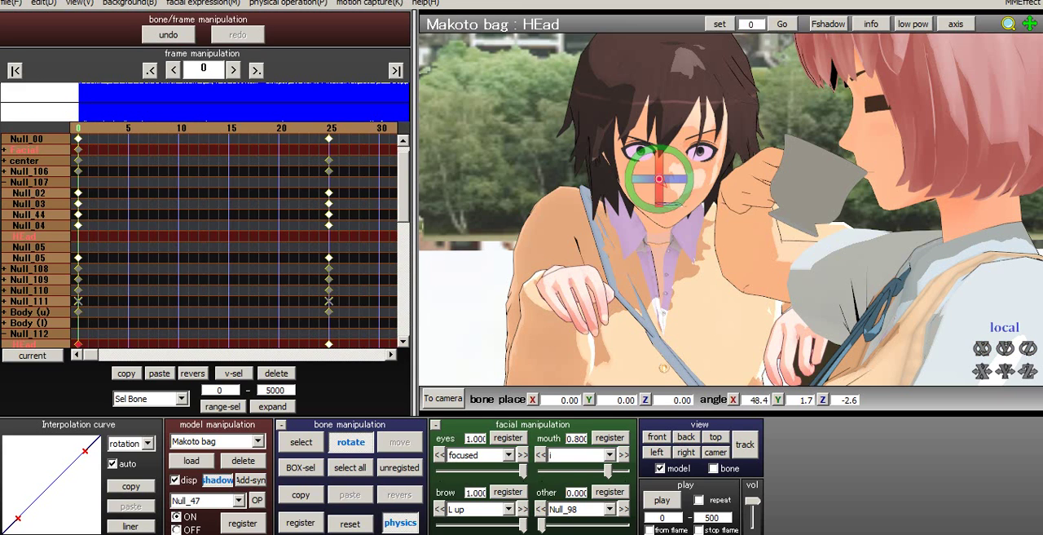
key("c")
middle_click_drag(731, 236, 723, 181)
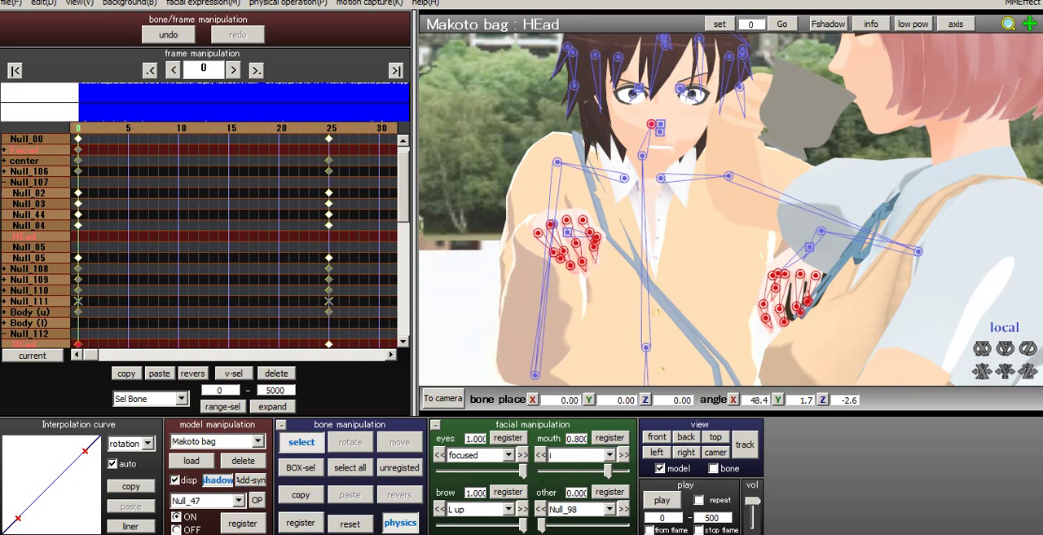
- Rotate the elbow bone Null_08 of Makoto bag's raised arm to about X -26.8, Y 95.2, Z 81.2
left_click(535, 375)
left_click(350, 441)
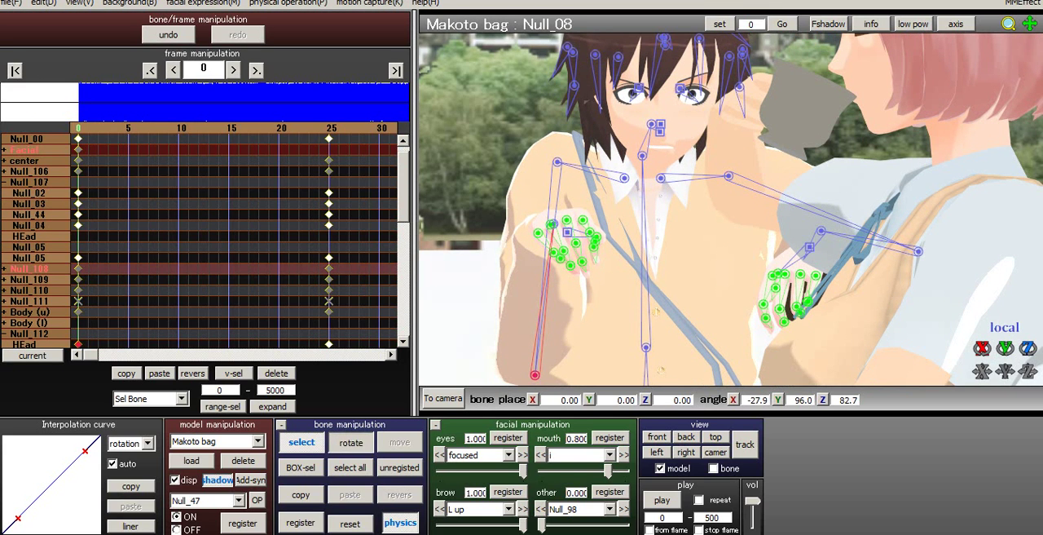
scroll(731, 209, "down", 1)
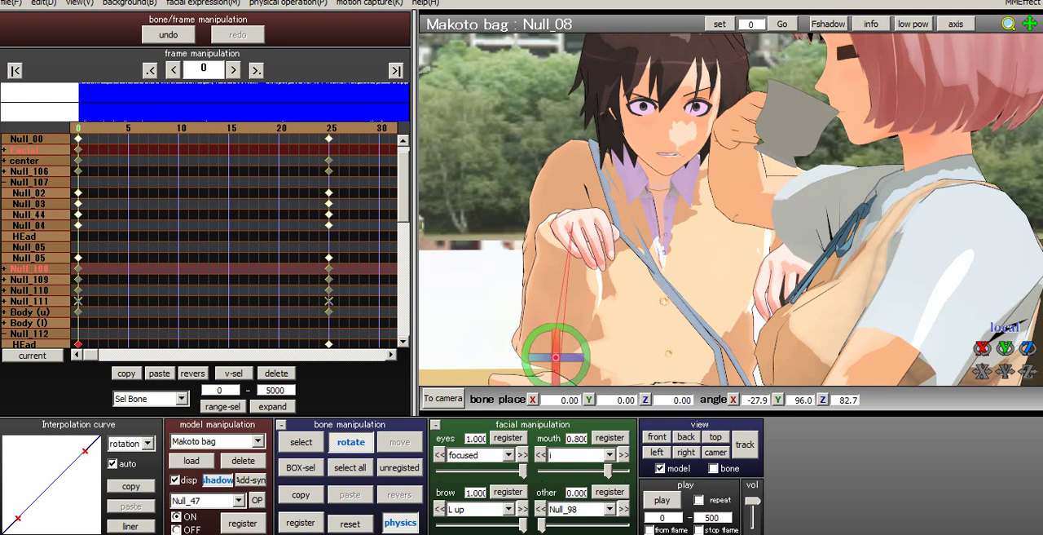
left_click_drag(586, 351, 588, 360)
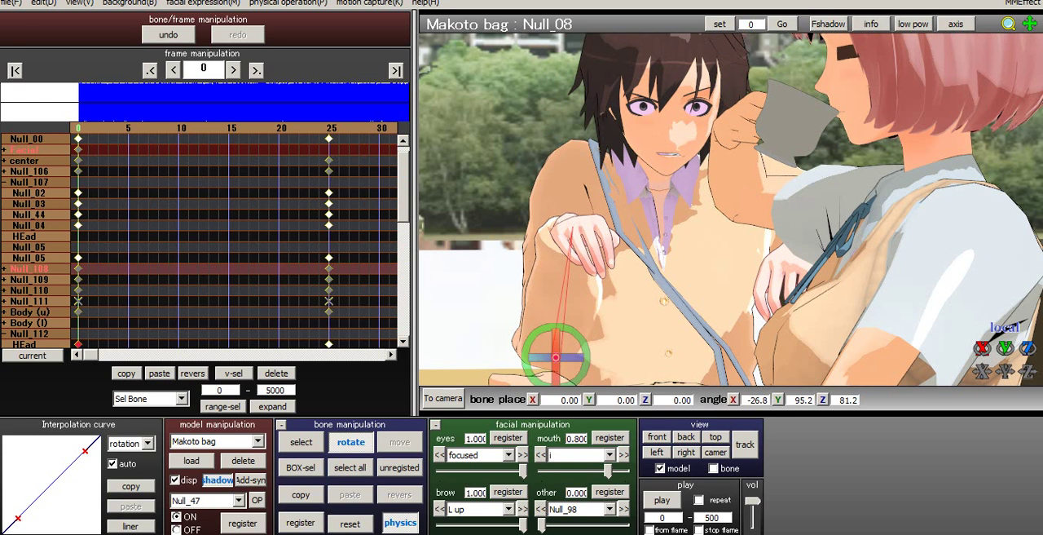
- Rotate the wrist bone Null_09 to about X -23.3, Y 21.2, Z -58.5 and register all bones at frame 0
left_click(302, 442)
right_click_drag(700, 212, 733, 213)
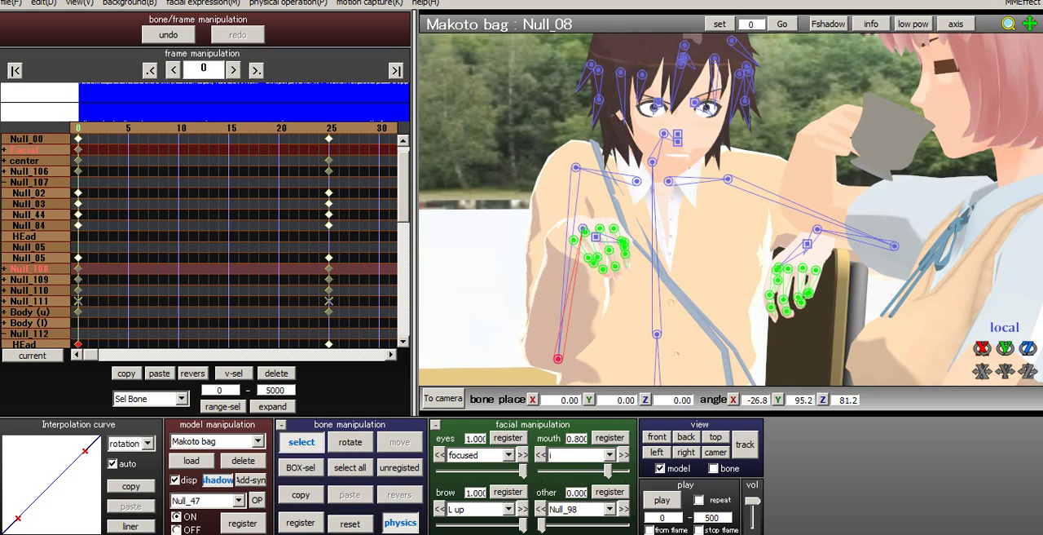
left_click(583, 229)
right_click_drag(620, 245, 619, 273)
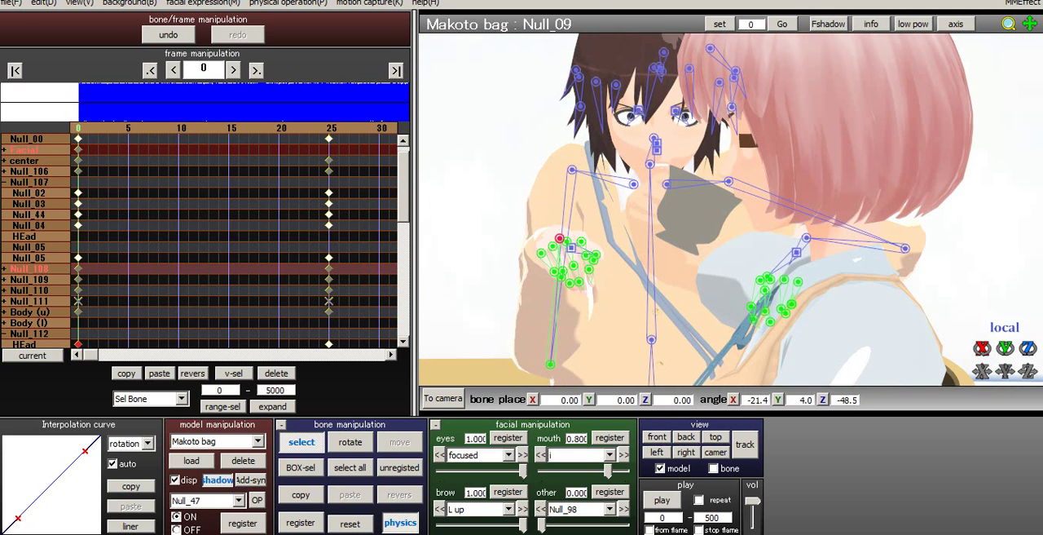
key("x")
left_click_drag(560, 268, 544, 267)
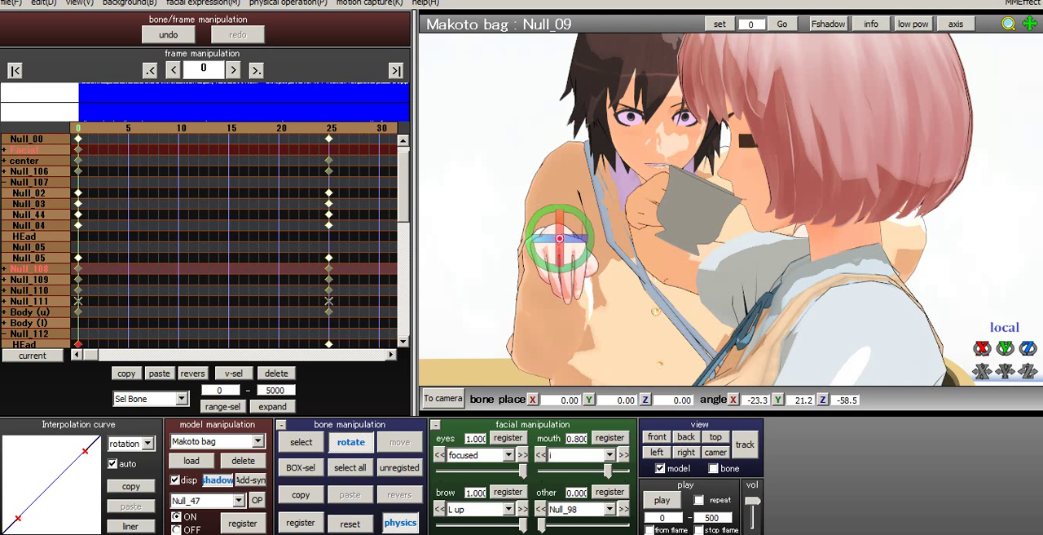
left_click(349, 467)
left_click(300, 523)
- Set Makoto bag's blink eye expression to 1.000 and register it at frame 0
left_click(489, 455)
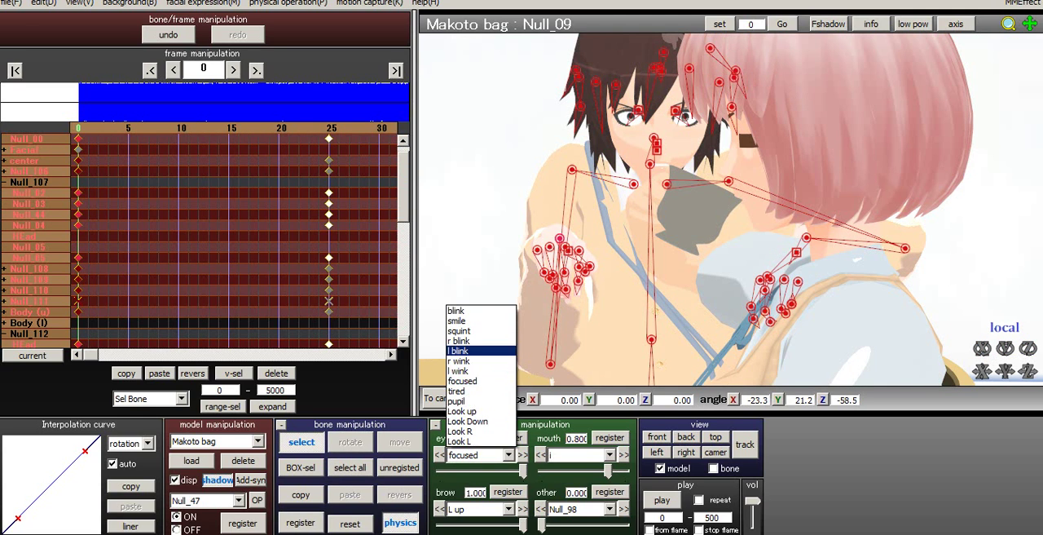
left_click(456, 311)
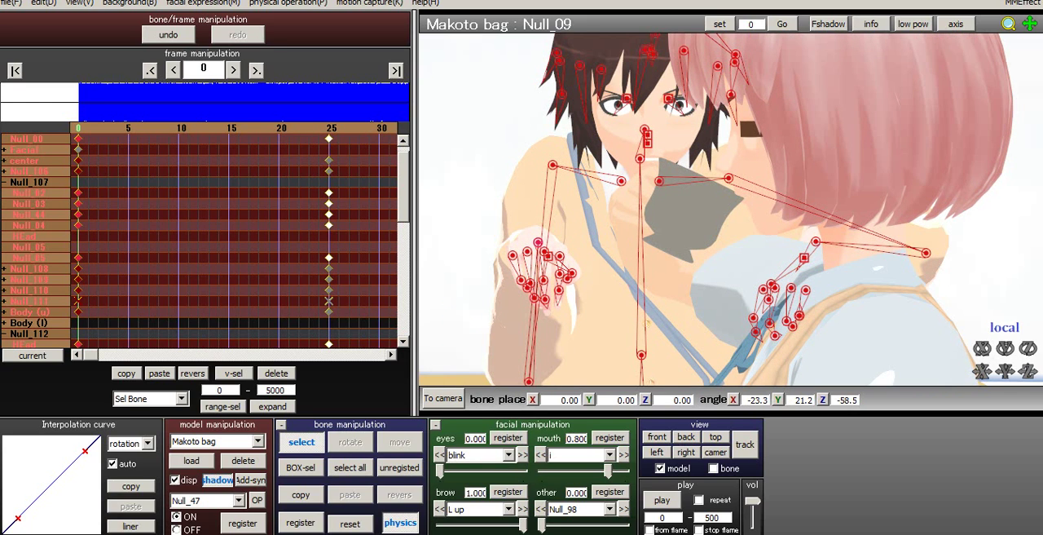
left_click_drag(440, 471, 522, 471)
left_click(507, 438)
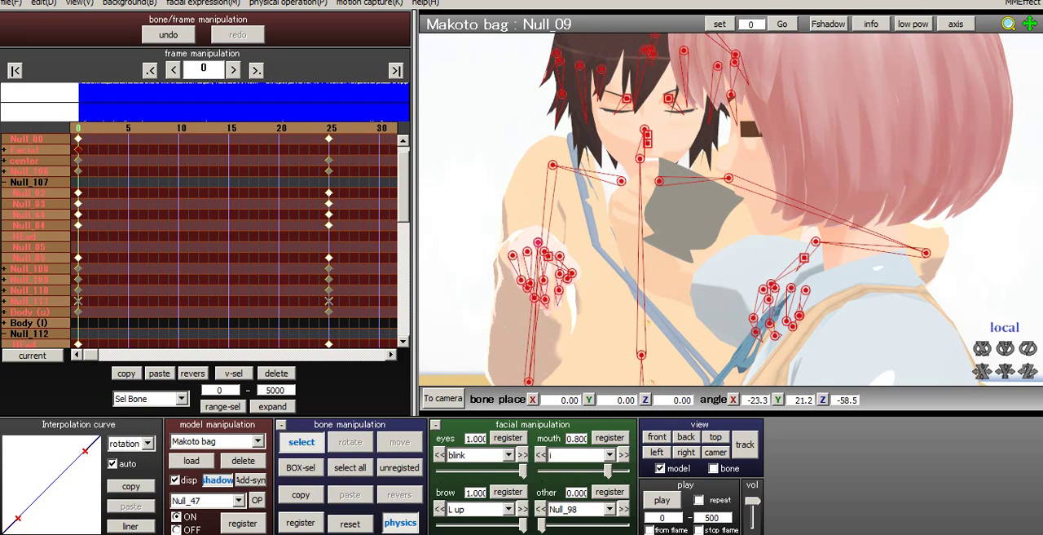
- Reset Makoto bag's L up brow expression to 0 at frame 0, register it, and switch the brow expression to R down
left_click_drag(523, 526, 438, 526)
left_click(508, 491)
left_click(507, 509)
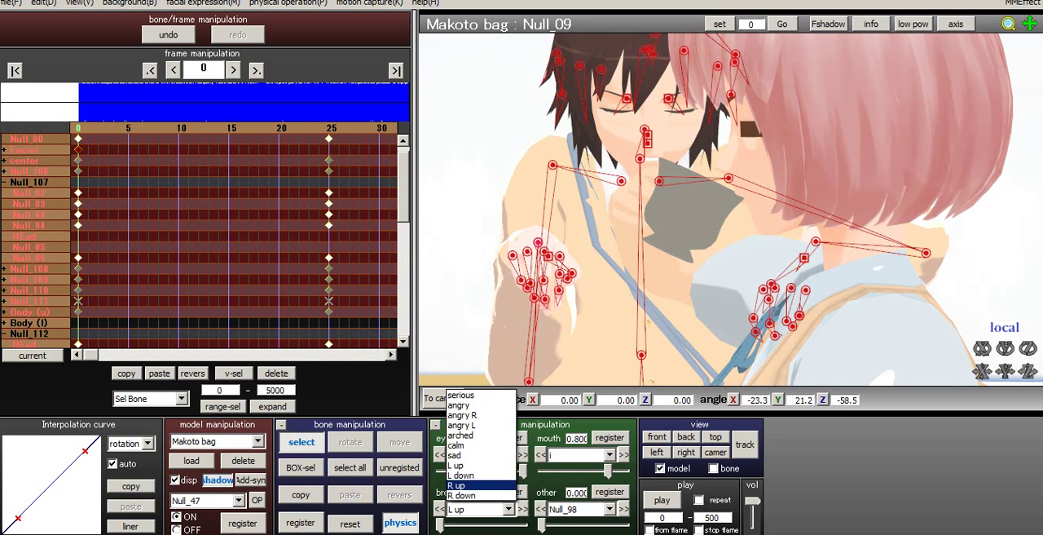
left_click(481, 486)
left_click(507, 509)
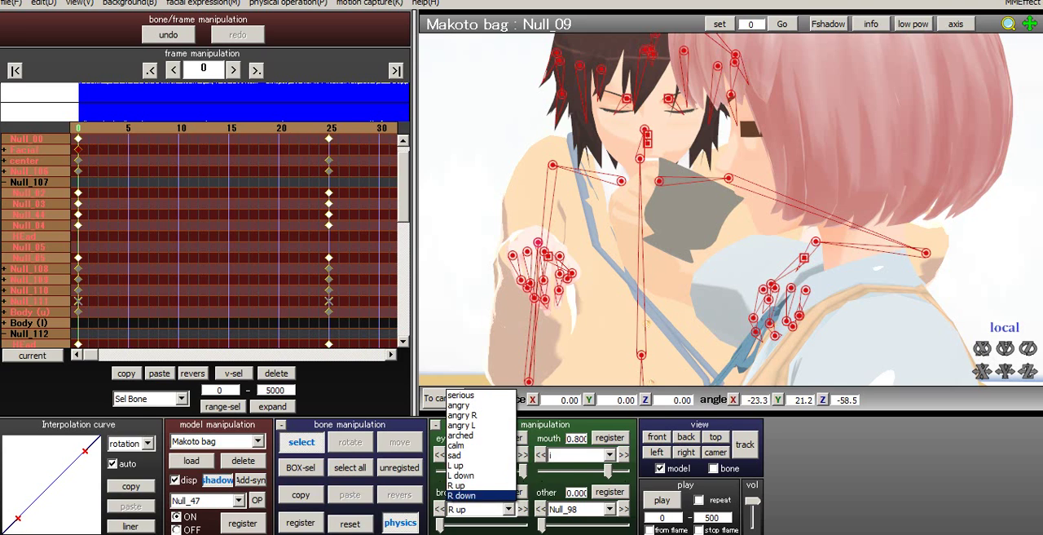
left_click(462, 494)
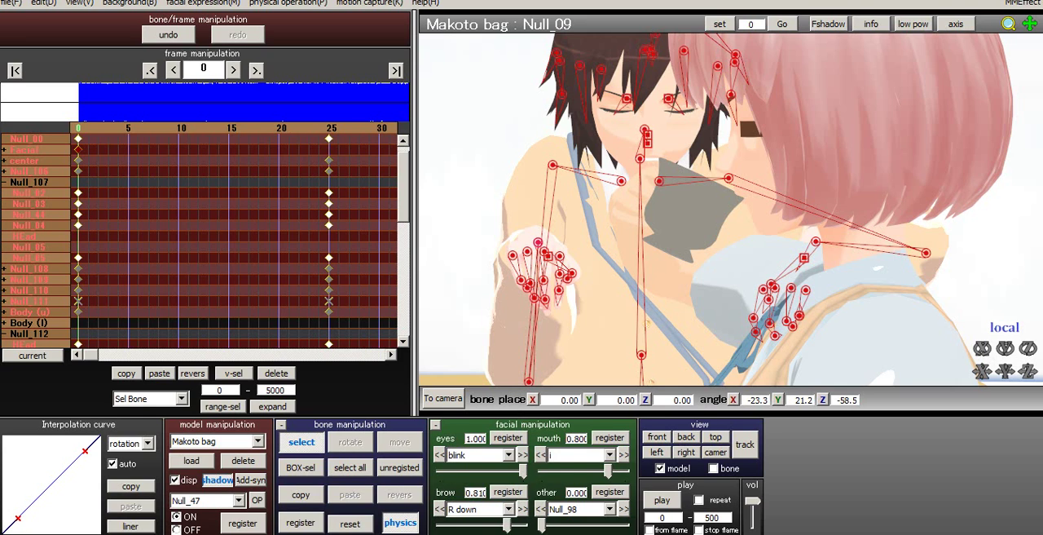
- Collapse the Null_107 and Null_112 bone groups in the keyframe list and inspect the Facial group's keyframes
left_click(4, 182)
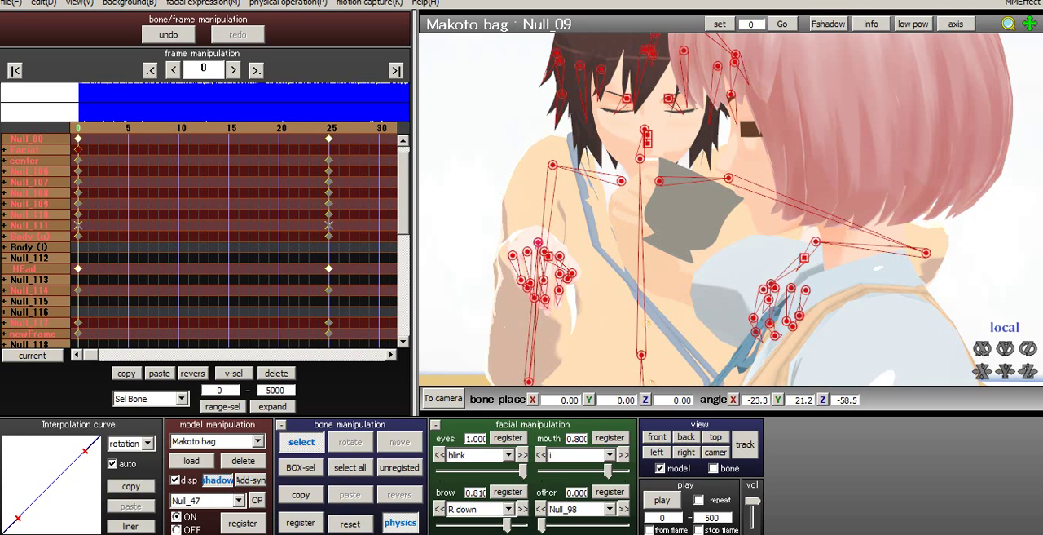
left_click(4, 258)
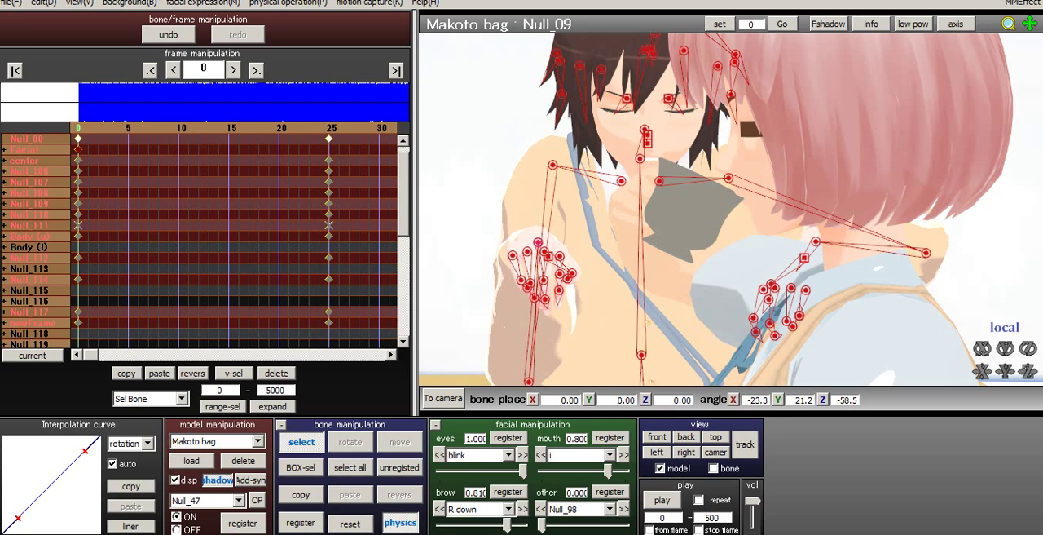
left_click(4, 150)
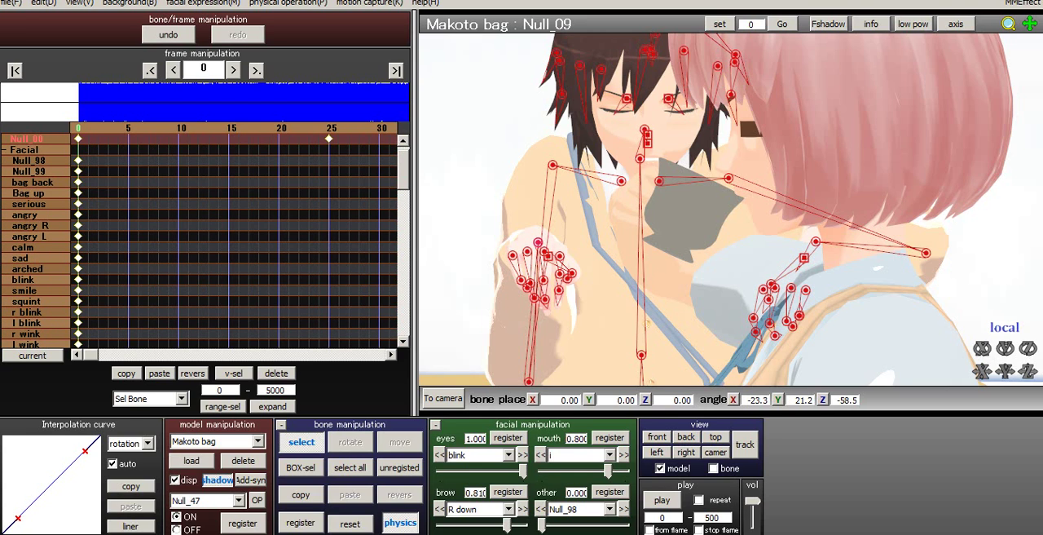
mouse_move(403, 170)
left_mouse_down()
mouse_move(403, 265)
mouse_move(403, 166)
left_mouse_up()
left_click(4, 161)
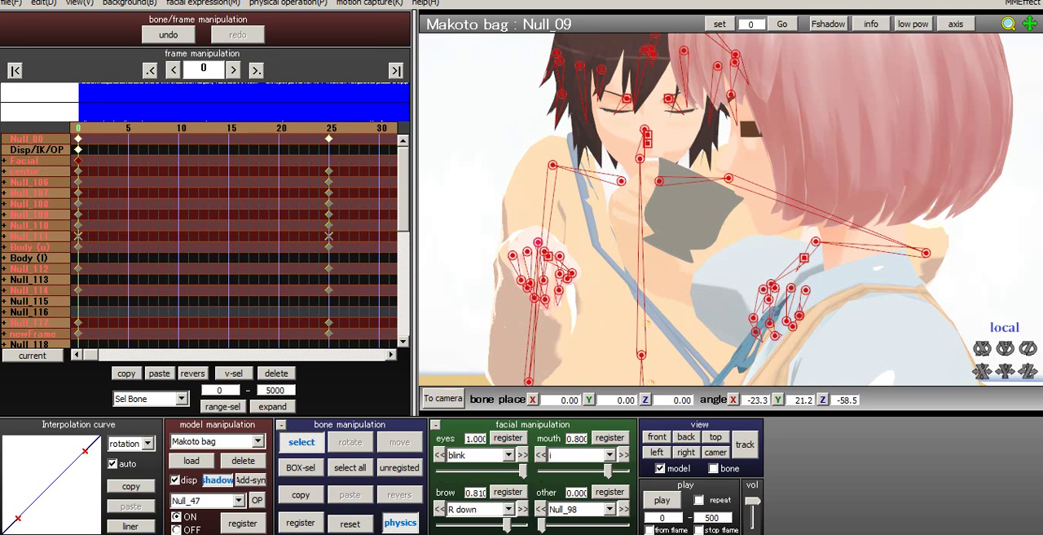
- Rotate Makoto bag's HEad bone to about X 42.2, Y 2.4, Z -2.7, register it at frame 0, and check its keyframe
scroll(731, 209, "up", 3)
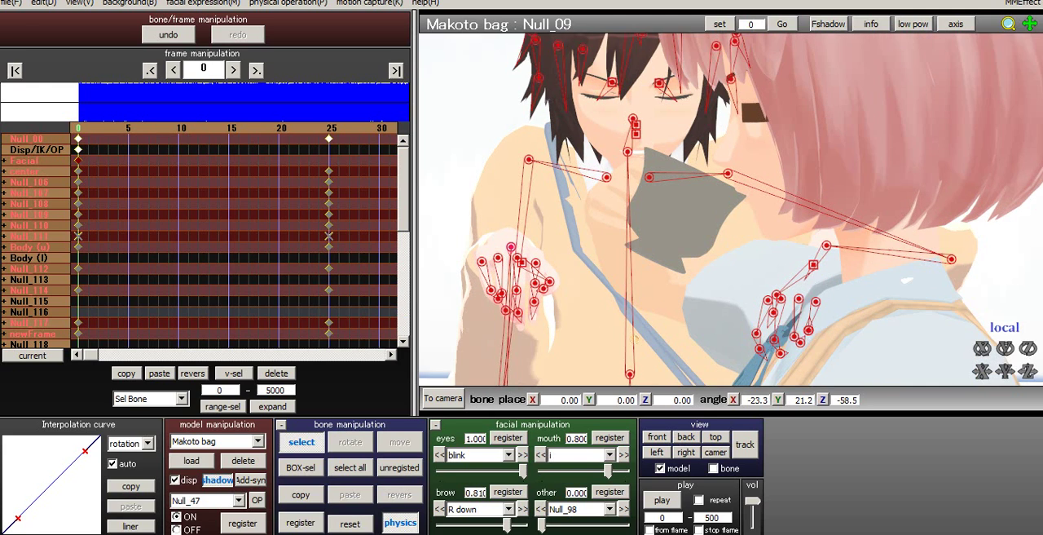
scroll(731, 210, "up", 3)
right_click_drag(731, 210, 731, 160)
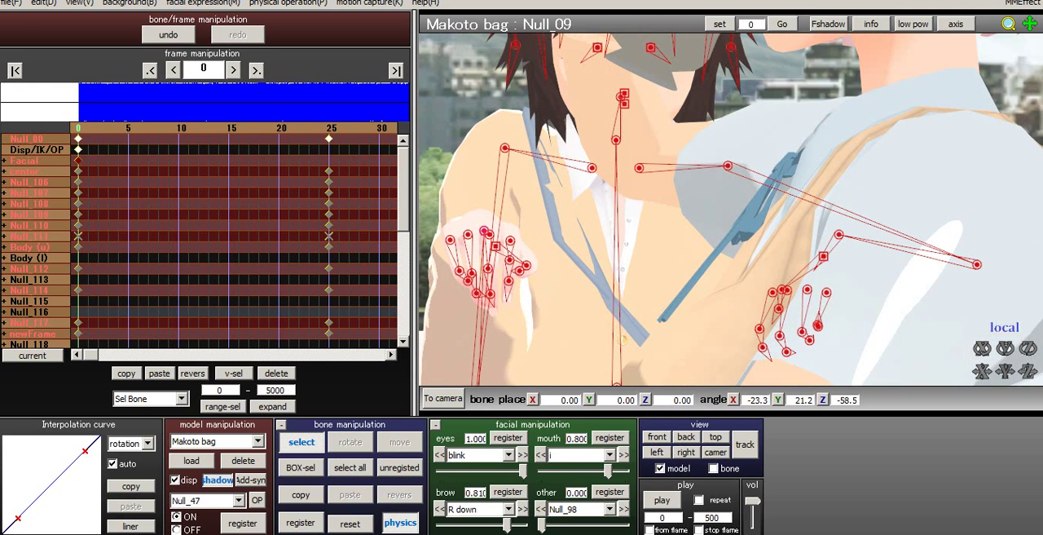
key("Right")
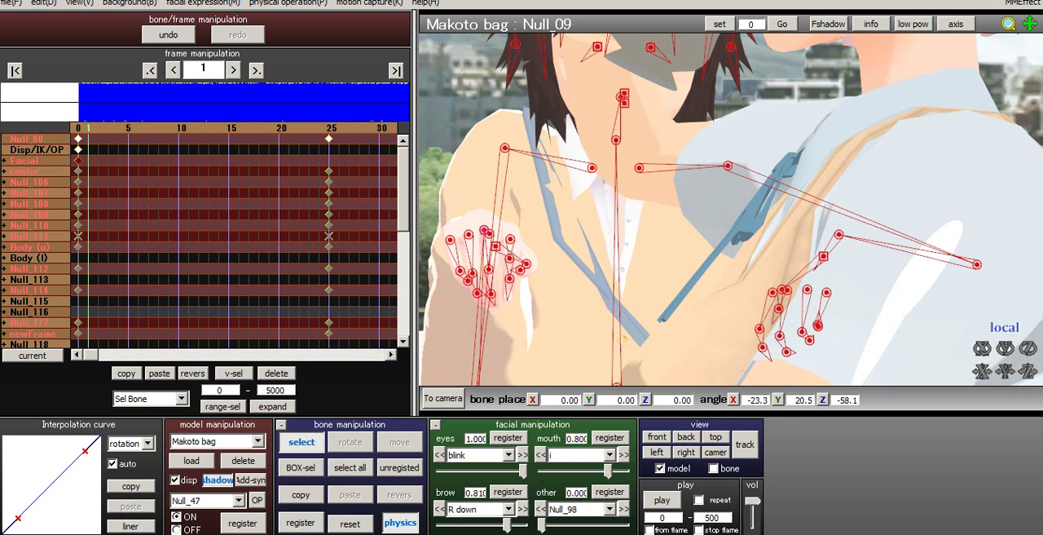
key("Left")
right_click_drag(731, 209, 731, 245)
middle_click_drag(731, 209, 747, 260)
left_click(638, 150)
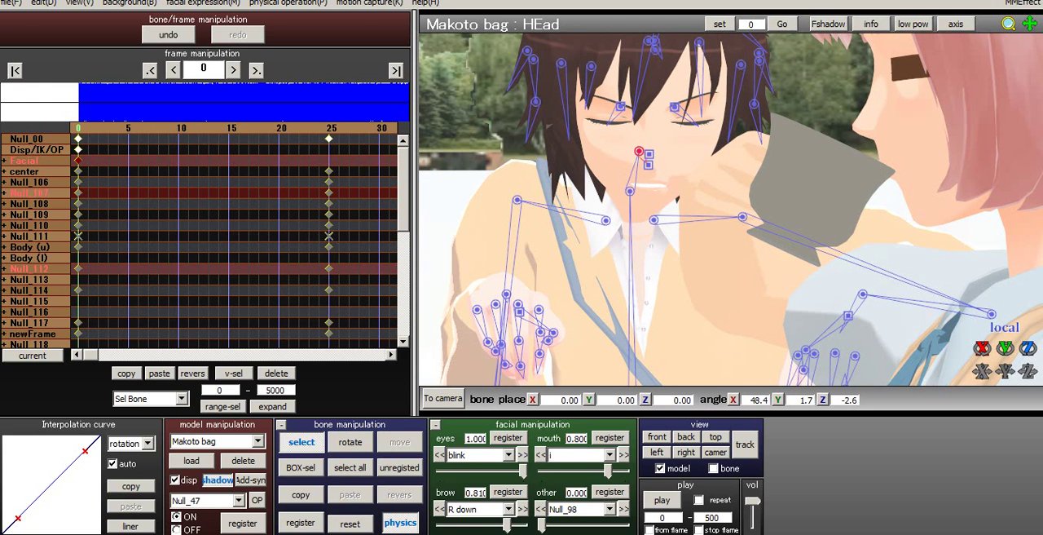
left_click(350, 442)
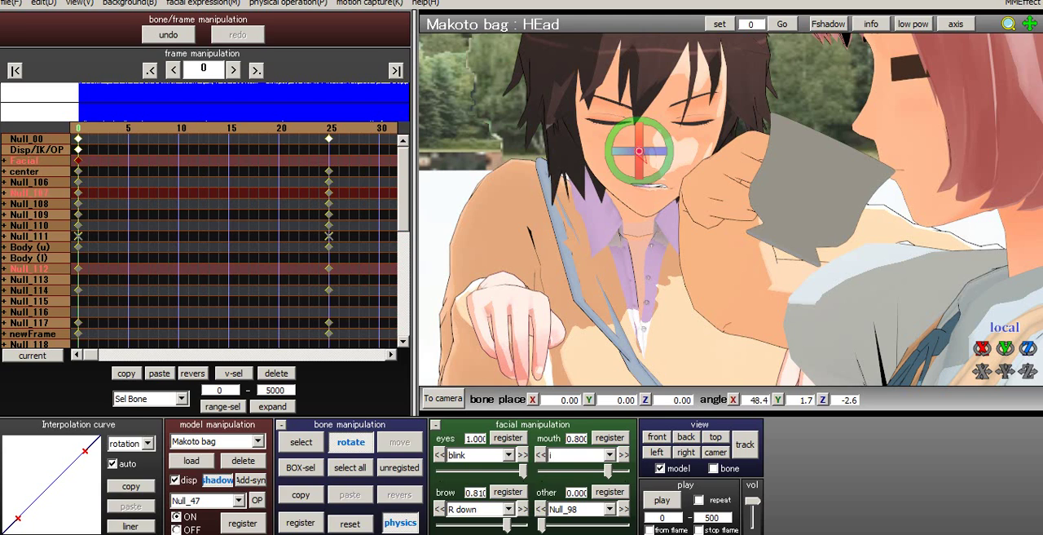
left_click_drag(639, 168, 639, 156)
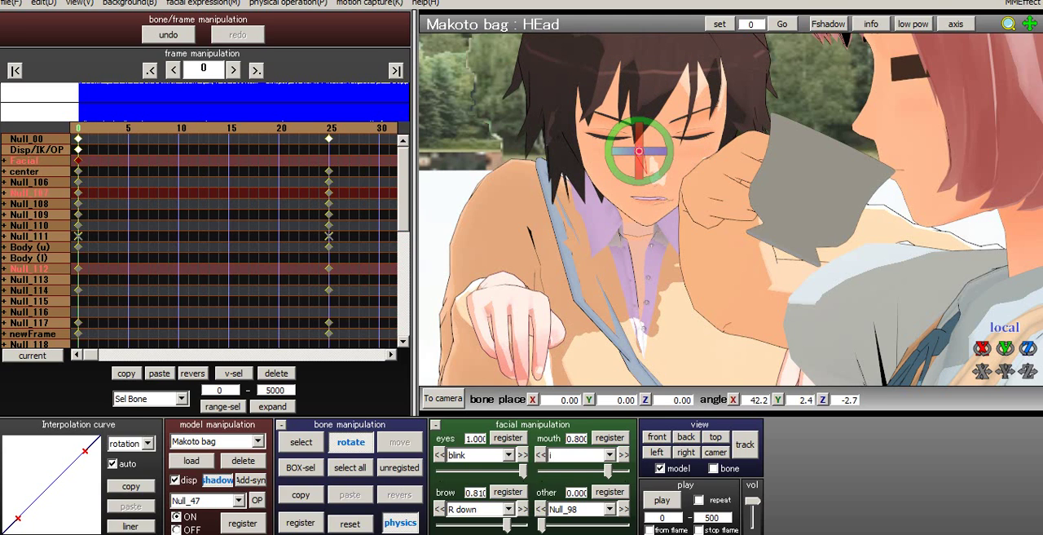
left_click(300, 522)
left_click(4, 269)
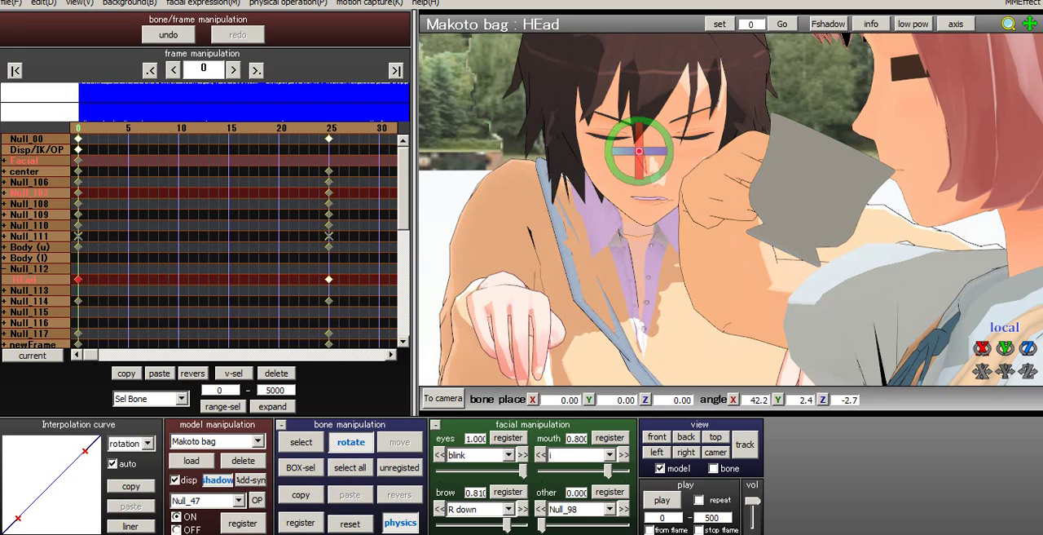
left_click(4, 269)
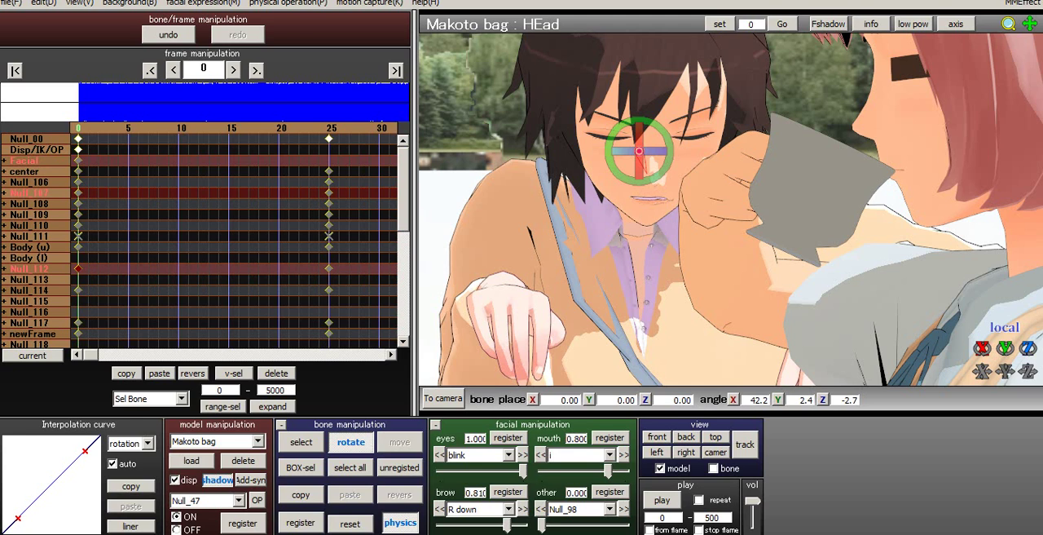
- Set the blink eye expression to 0.000 at frame 13, register it, and preview the eyes opening from frame 0
key("Right")
key("Right")
key("Right")
key("Right")
key("Right")
key("Right")
key("Right")
key("Right")
key("Right")
key("Right")
key("Right")
key("Right")
key("Right")
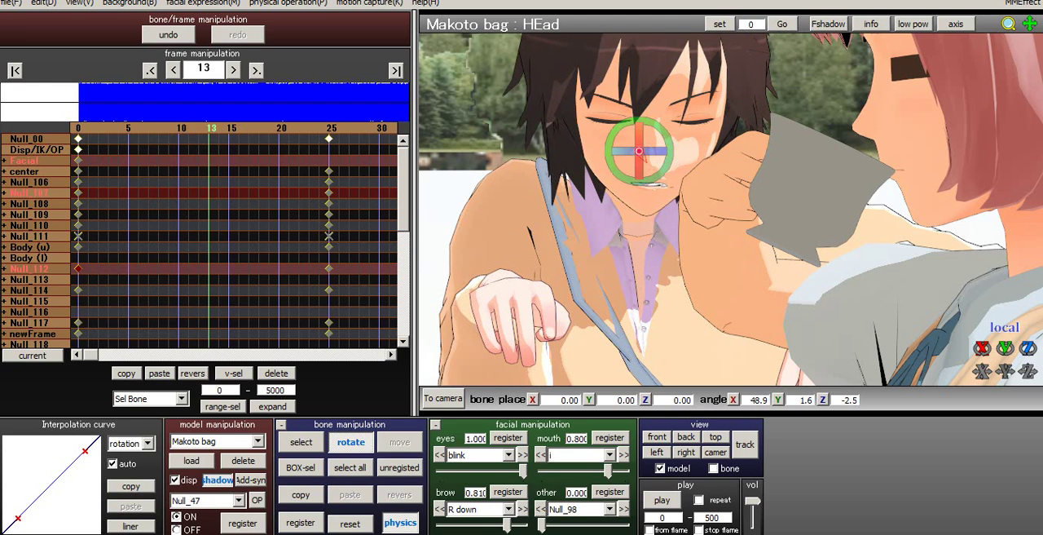
left_click_drag(521, 471, 440, 471)
left_click(507, 437)
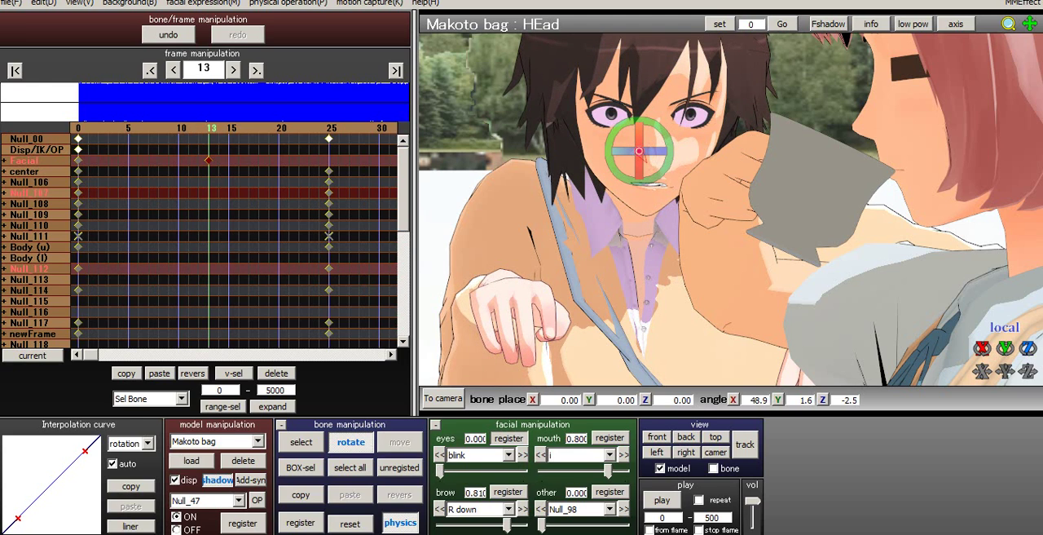
key("Home")
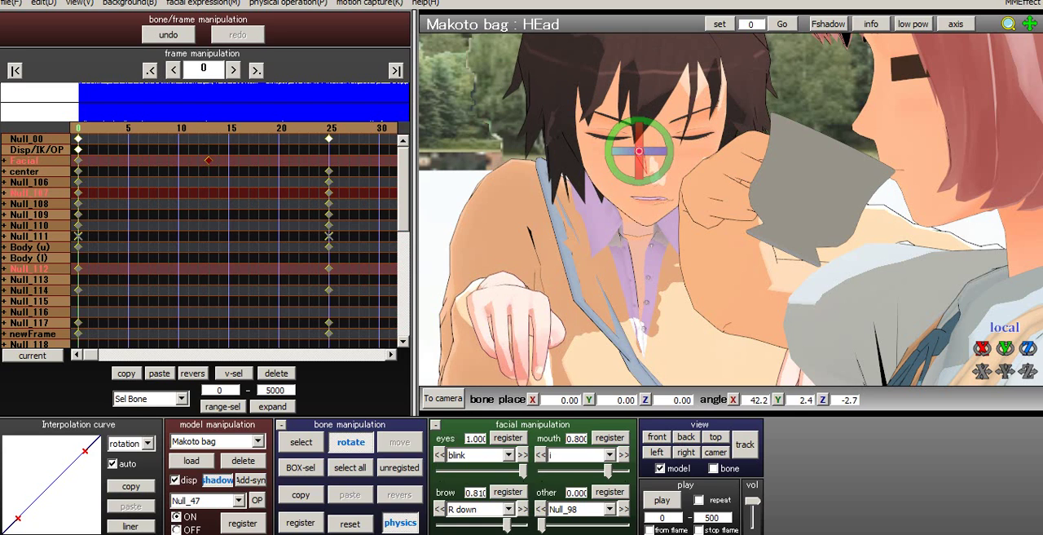
key("Right")
key("Right")
key("Right")
key("Right")
key("Right")
key("Right")
key("Right")
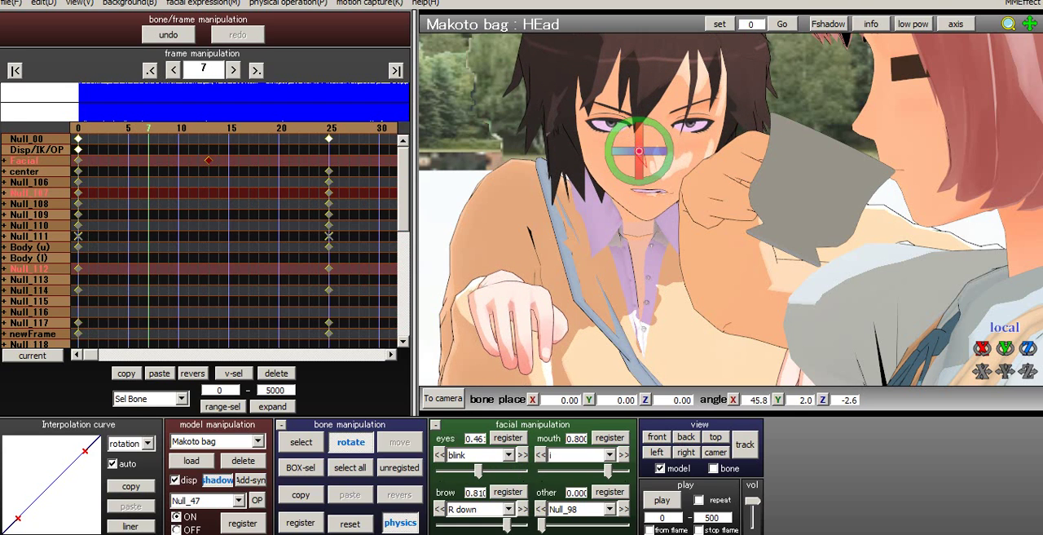
- Set the i mouth expression to 0.000 at frame 0 and register it
left_click(610, 454)
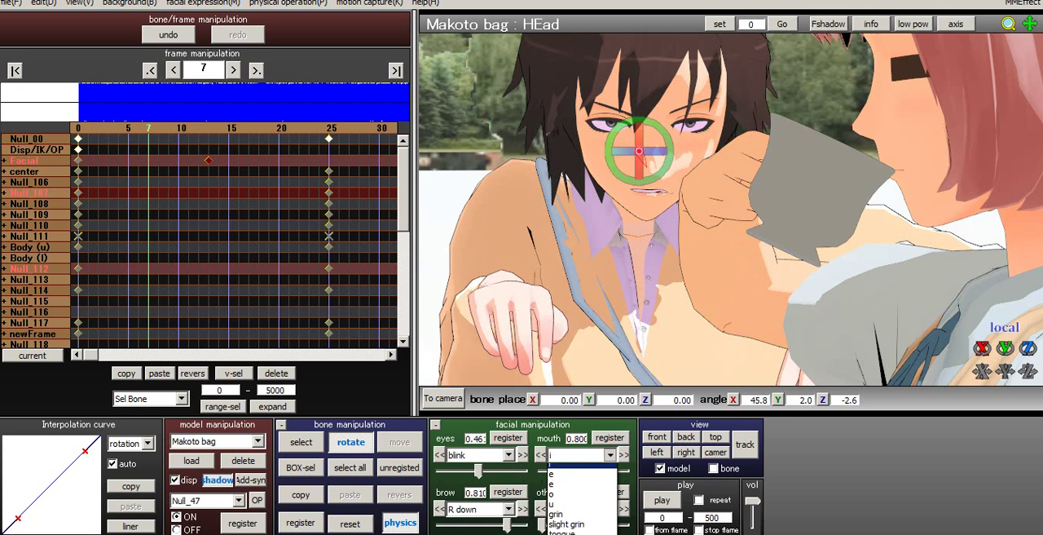
left_click(580, 479)
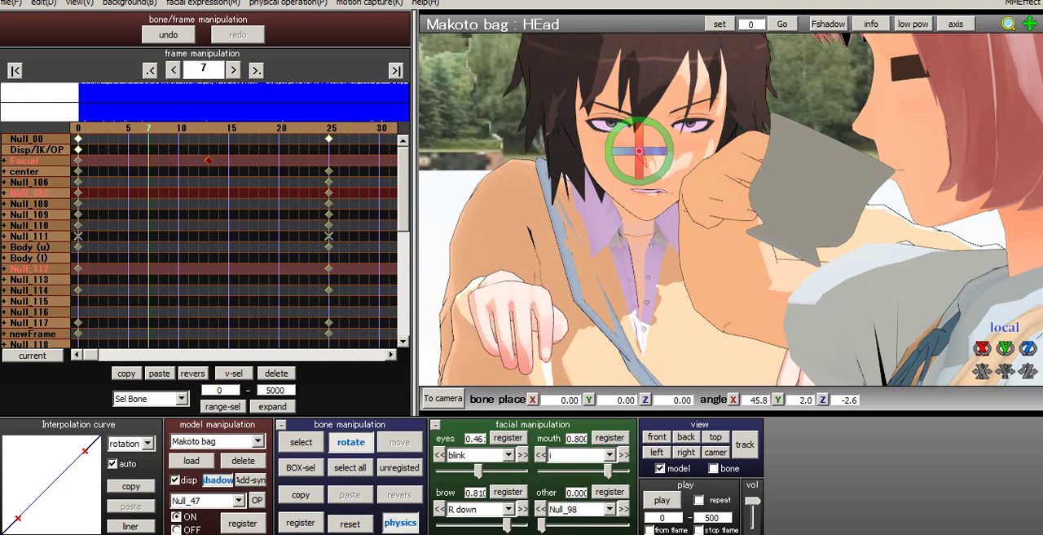
key("Home")
left_click_drag(608, 471, 541, 471)
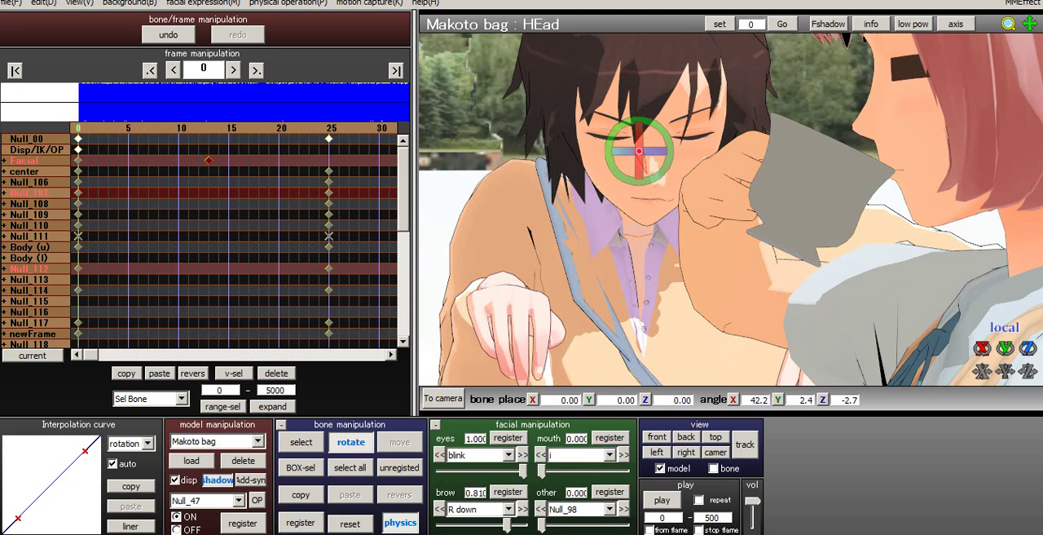
left_click(610, 438)
- Try the a and u mouth expressions, and register the o mouth expression at 0.660 on frame 5
left_click(609, 455)
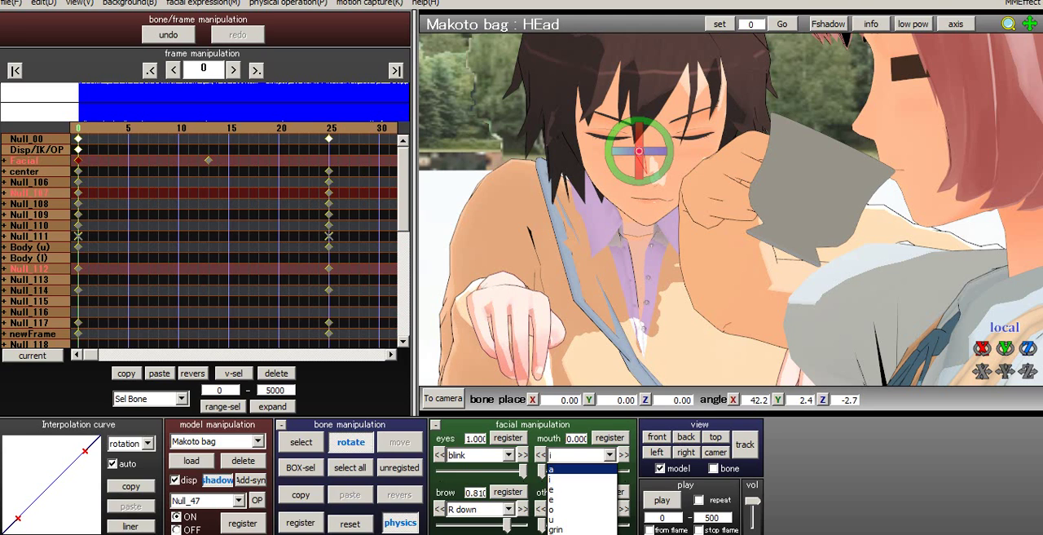
left_click(570, 470)
key("Right")
key("Right")
key("Right")
key("Right")
key("Right")
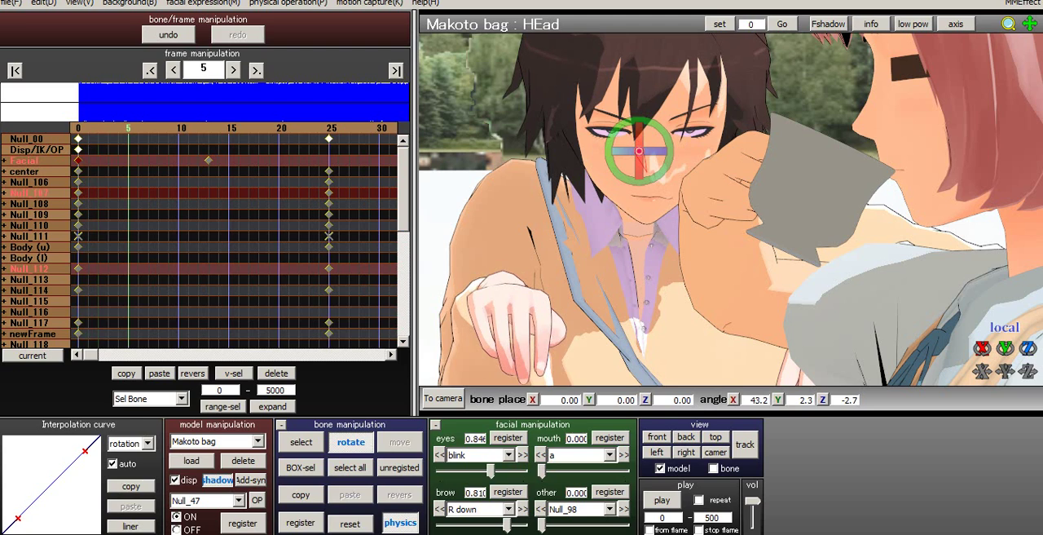
mouse_move(542, 471)
left_mouse_down()
mouse_move(597, 471)
mouse_move(541, 471)
left_mouse_up()
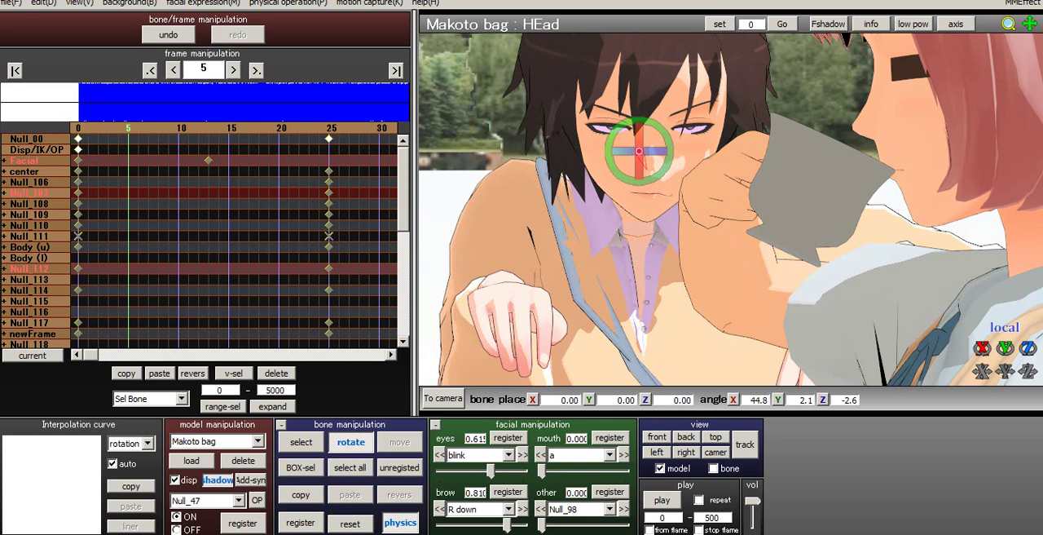
left_click(578, 454)
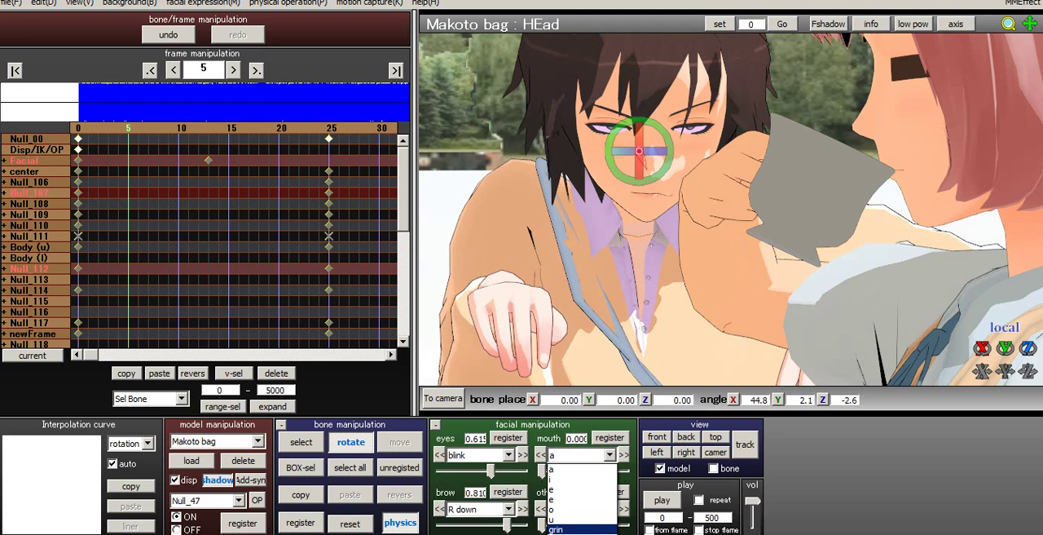
left_click(571, 518)
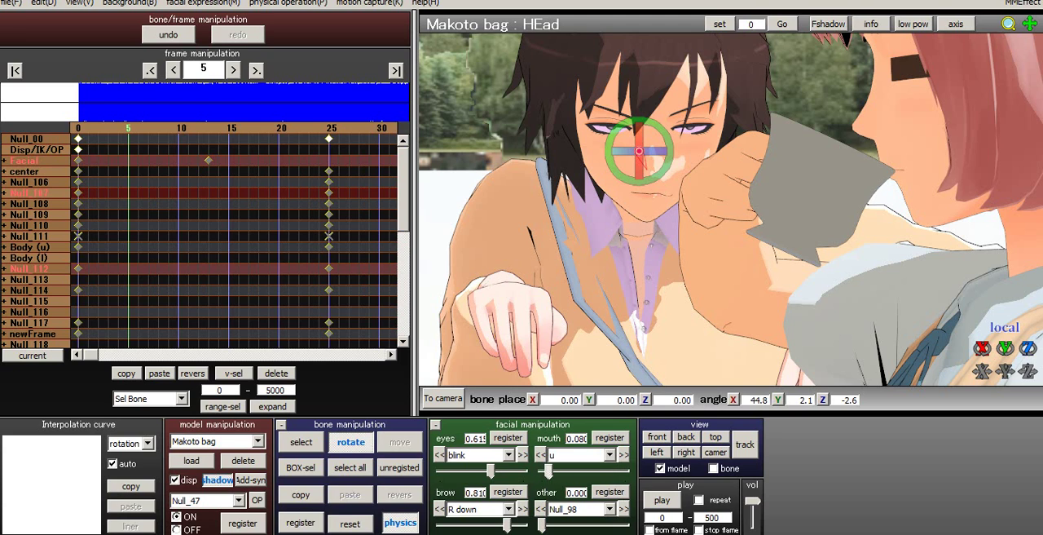
left_click(580, 455)
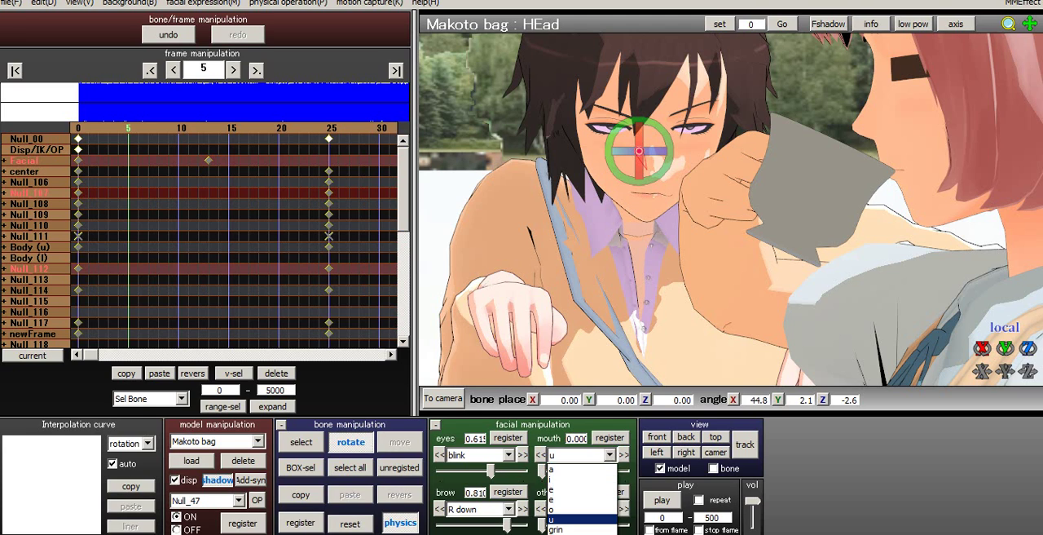
left_click(574, 509)
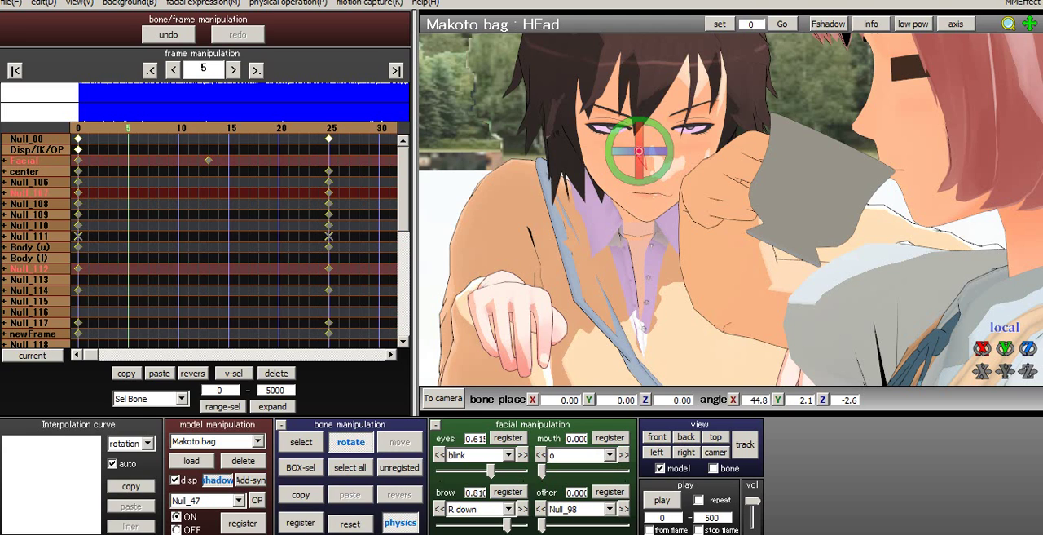
left_click_drag(542, 470, 596, 470)
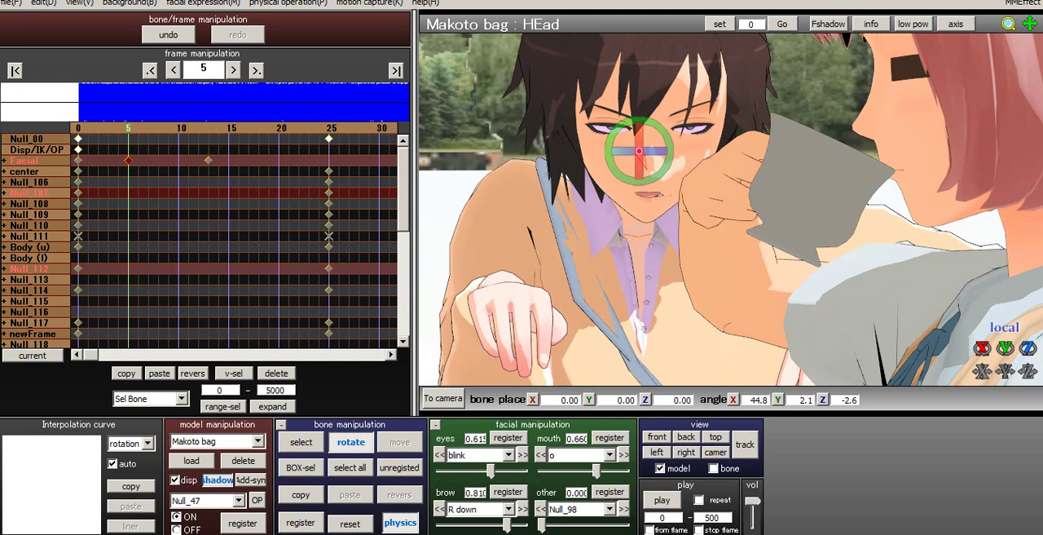
- Step back and forth between frames 0 and 5 to examine the blink and mouth transition
key("Left")
key("Left")
key("Left")
key("Left")
key("Left")
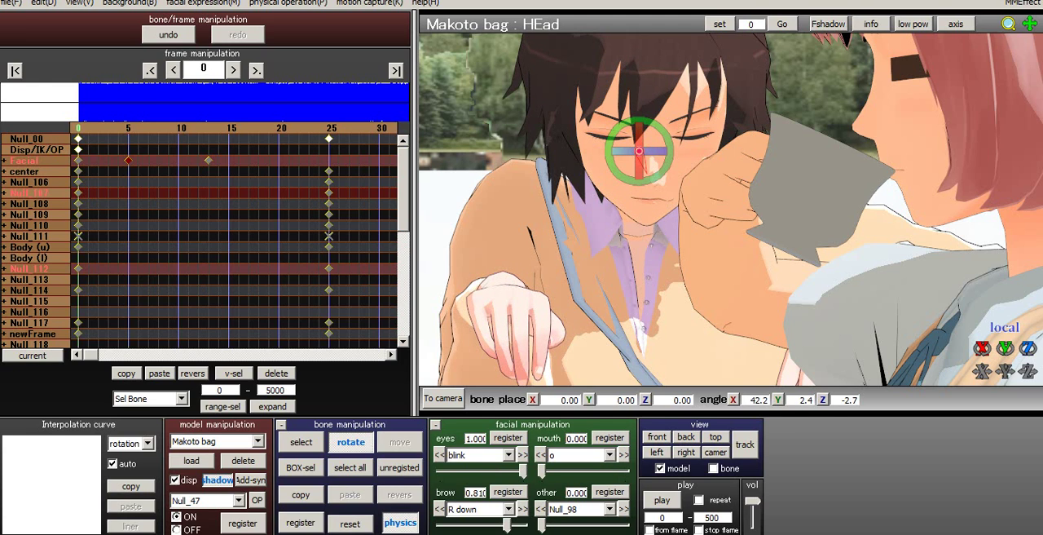
key("Right")
key("Right")
key("Right")
key("Right")
key("Right")
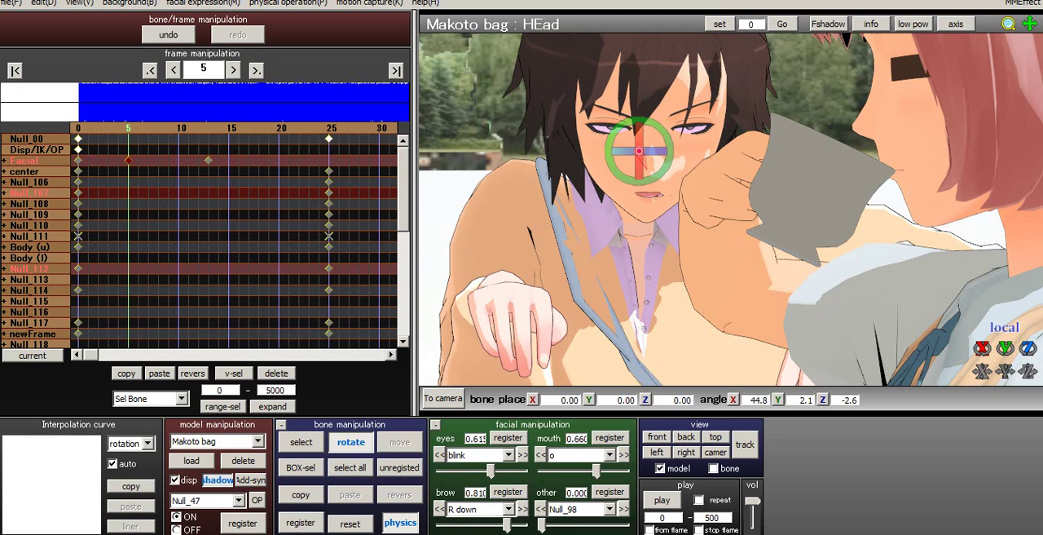
key("Left")
key("Left")
key("Left")
key("Left")
key("Left")
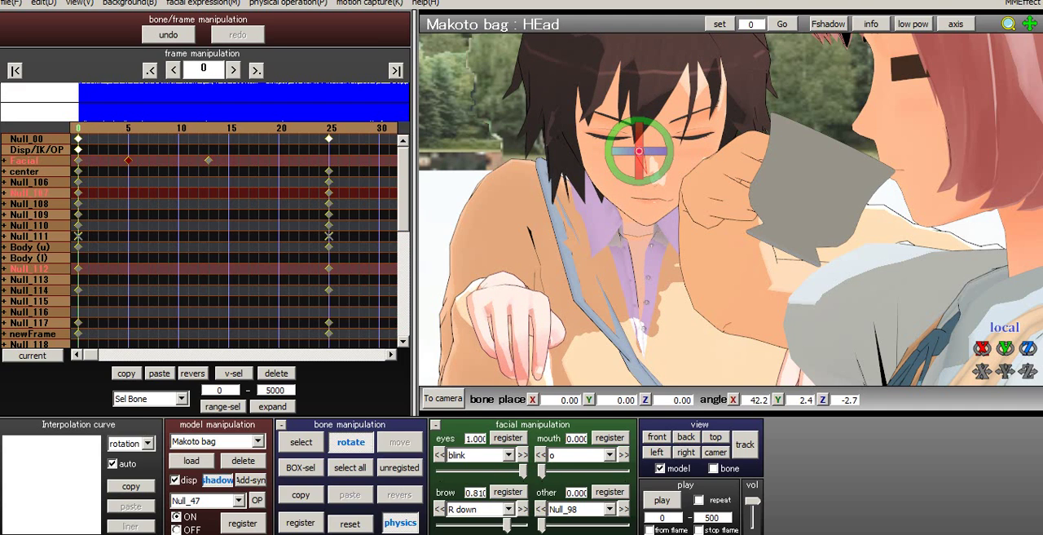
key("Right")
key("Right")
key("Right")
key("Right")
key("Right")
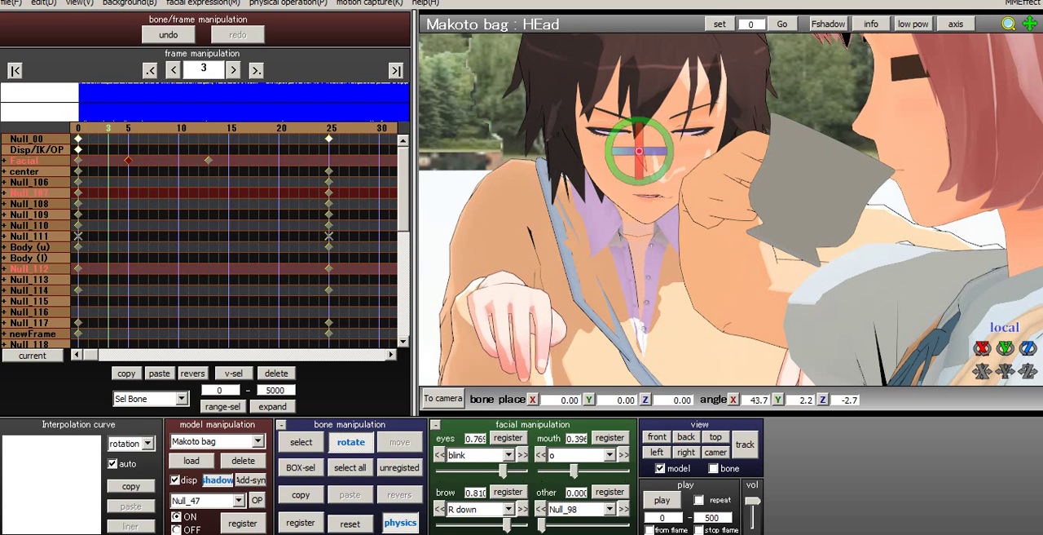
key("Left")
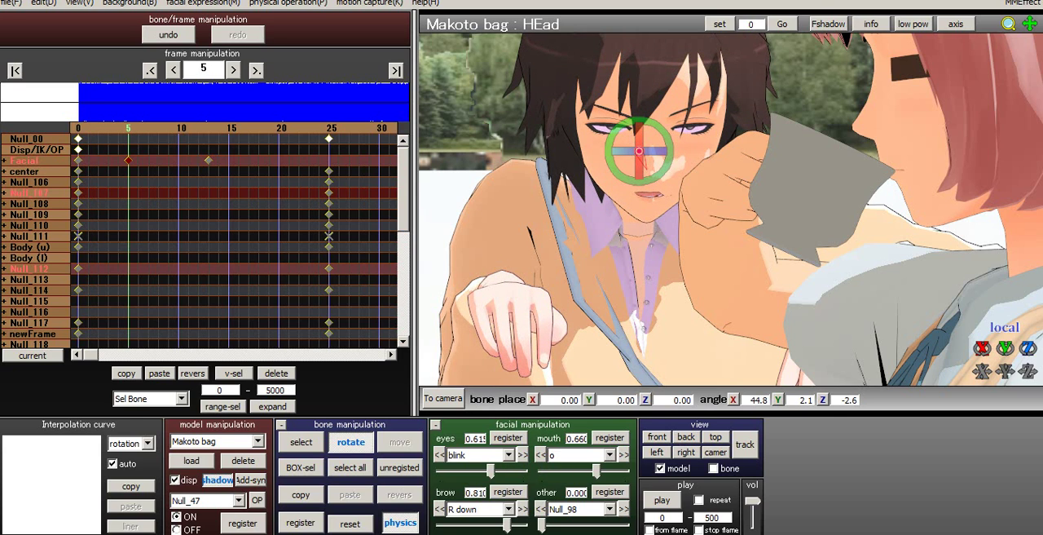
- Register the o mouth expression at 0.000 on frame 0
key("Left")
key("Left")
key("Left")
key("Left")
key("Left")
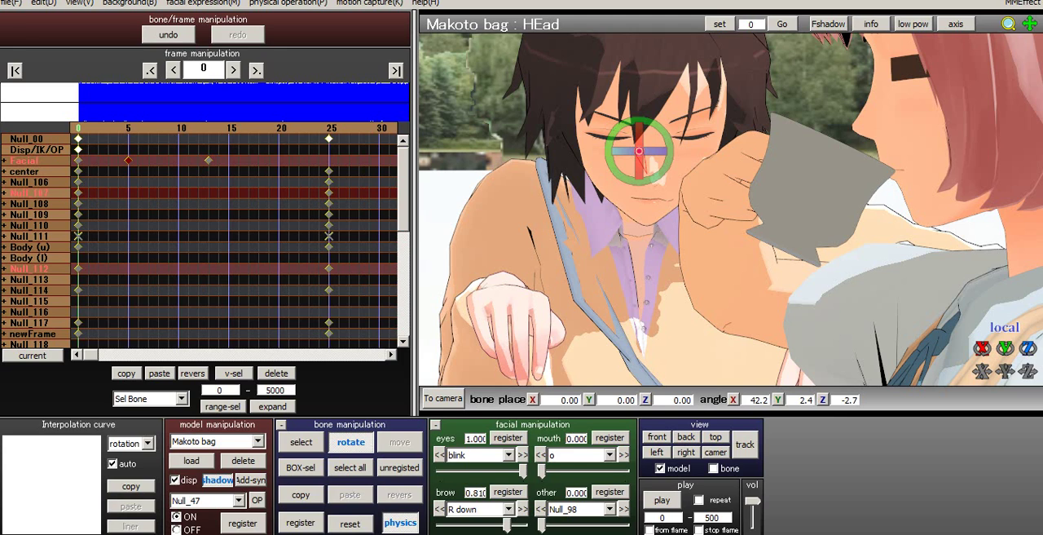
left_click(611, 437)
- Compare the camera and model views, and step from frame 0 to 15 to examine the blink and mouth animation
left_click(444, 399)
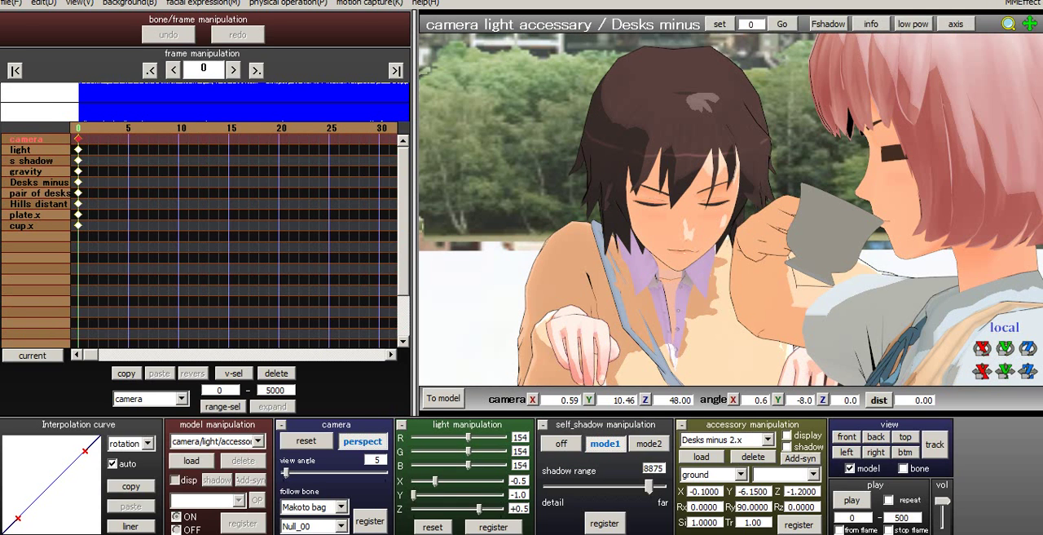
left_click(443, 399)
left_click(444, 398)
left_click(442, 398)
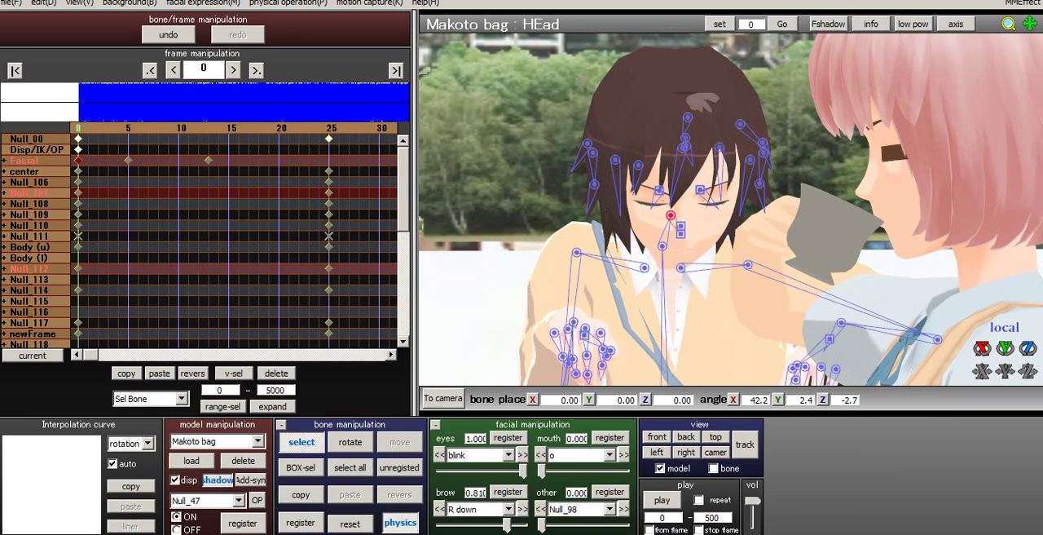
key("Right")
key("Right")
key("Right")
key("Right")
key("Right")
key("Right")
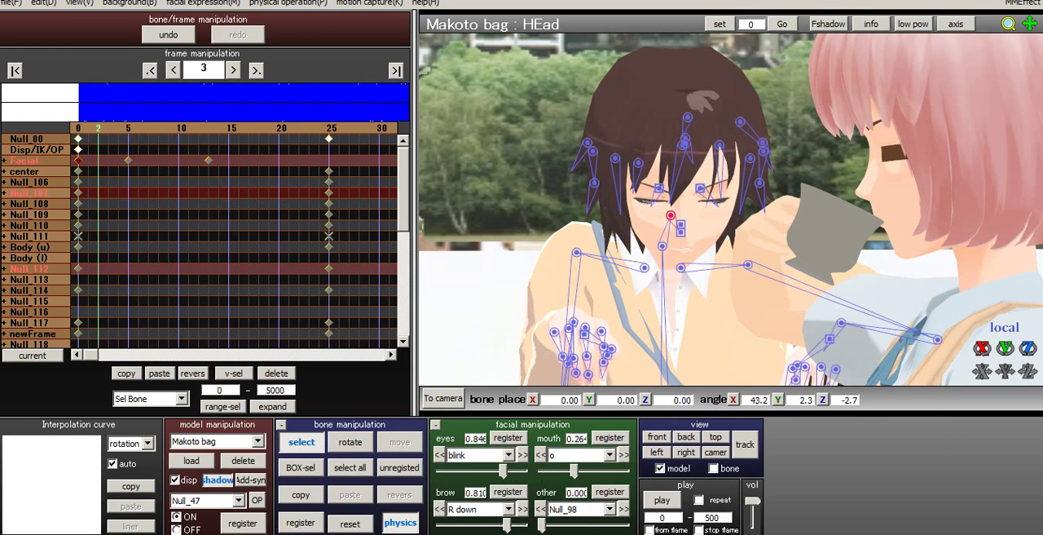
key("Right")
key("Right")
key("Right")
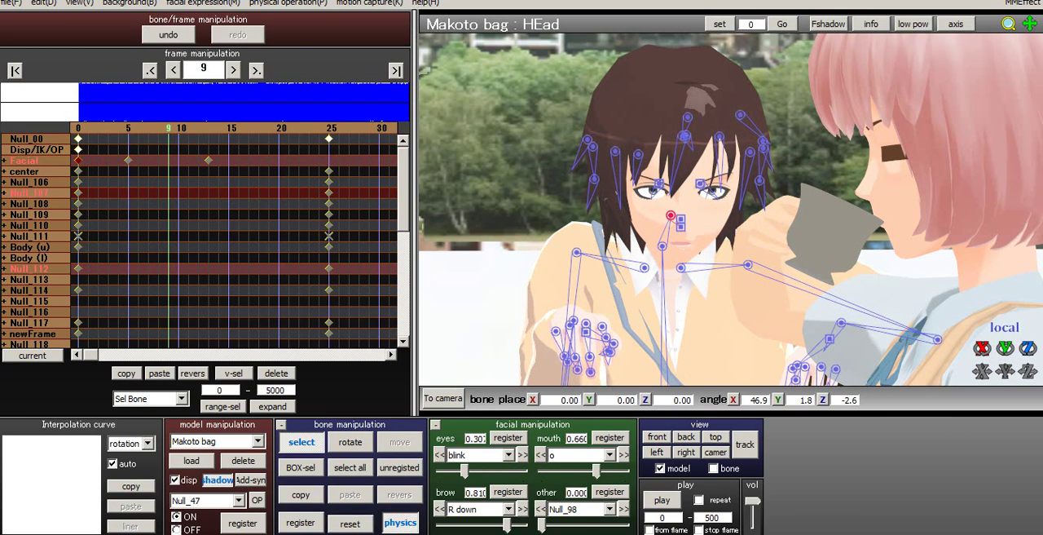
key("Right")
key("Right")
key("Right")
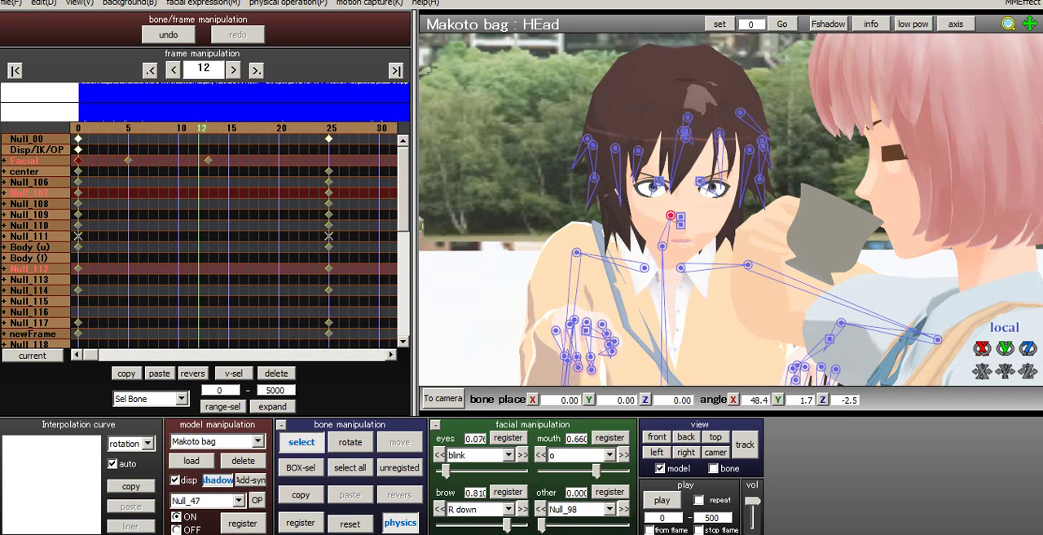
key("Right")
key("Right")
key("Right")
- Register the blink eye expression at 0.000 on frame 13
left_click(508, 455)
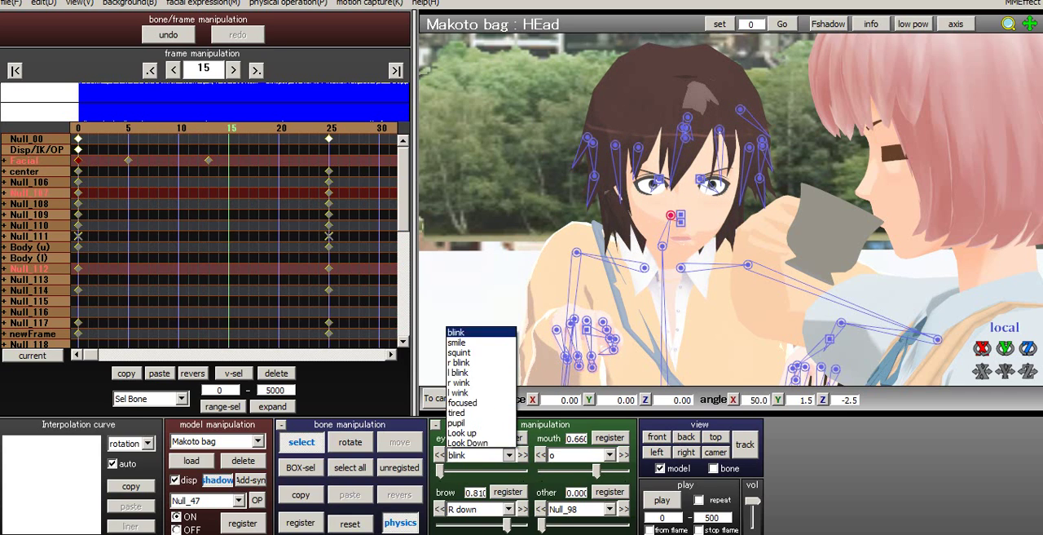
left_click(480, 411)
key("Left")
key("Left")
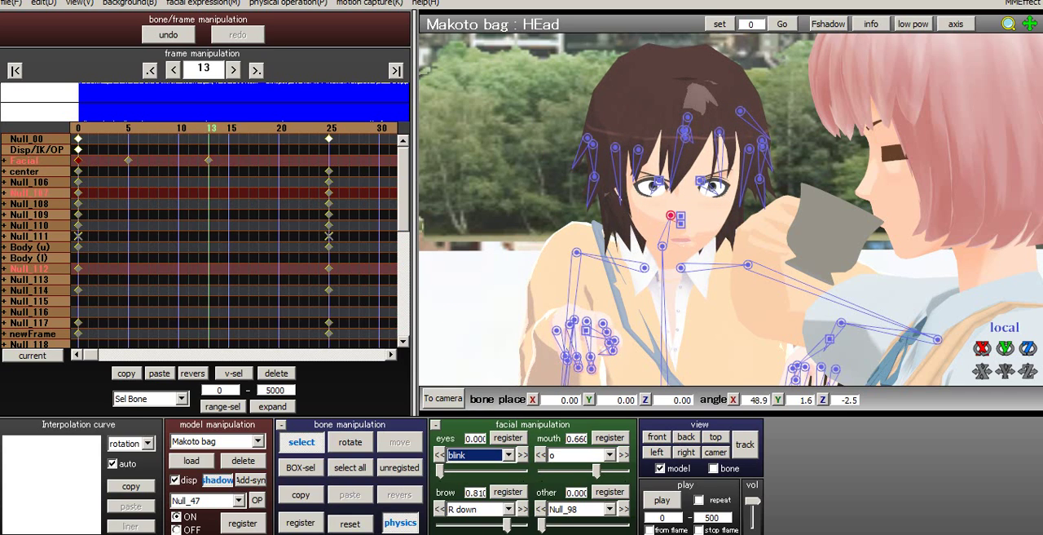
left_click(508, 437)
- Set the blink eye expression to 1.000 at frame 17 and register it
key("Right")
key("Right")
key("Right")
key("Right")
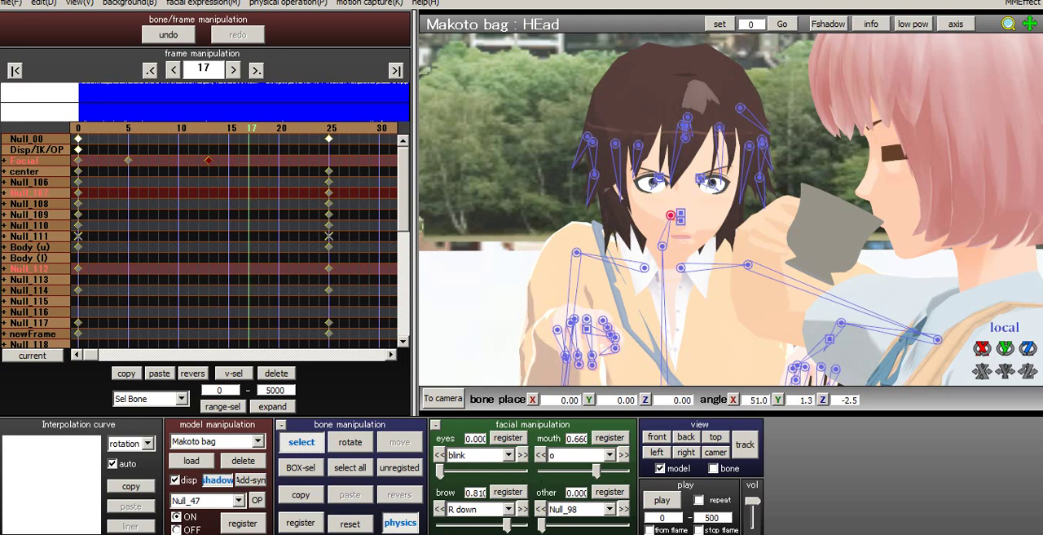
left_click_drag(440, 471, 521, 471)
left_click(508, 438)
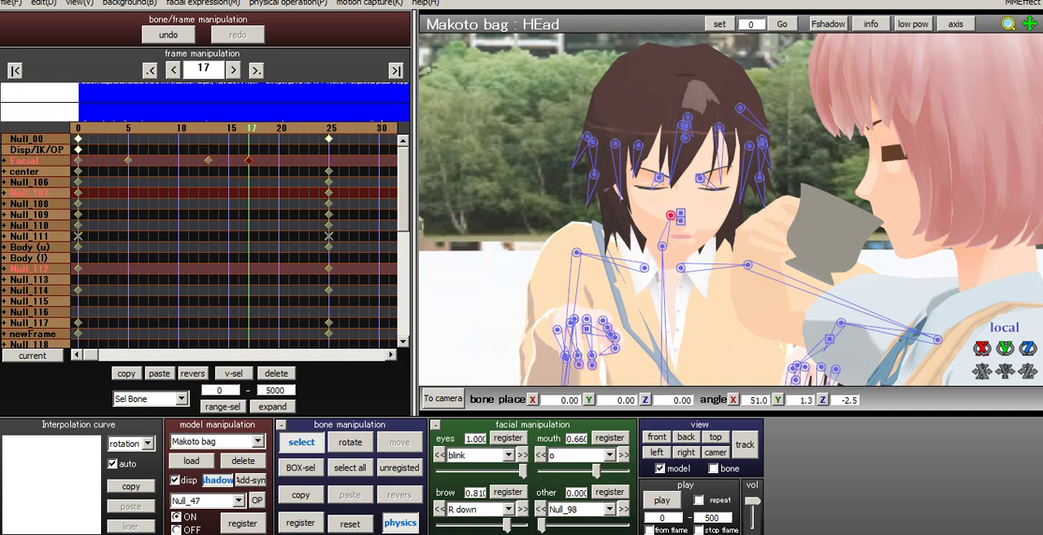
- Set the blink eye expression to 0.000 at frame 19 and register it
key("Right")
key("Right")
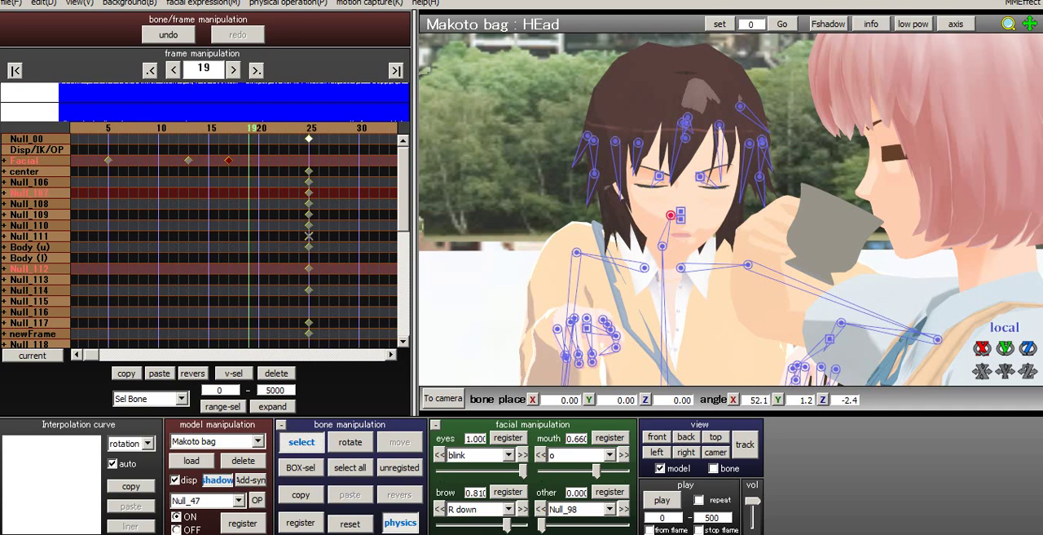
left_click_drag(521, 471, 440, 471)
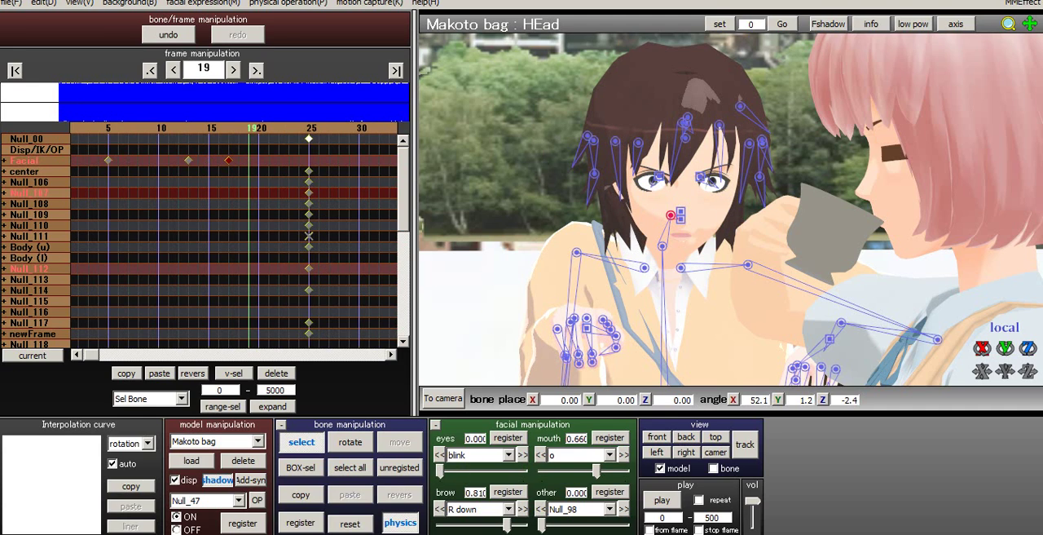
left_click(507, 438)
- Step back to frame 12 and forward to frame 41 to examine the second blink in the animation
key("Left")
key("Left")
key("Left")
key("Left")
key("Left")
key("Left")
key("Left")
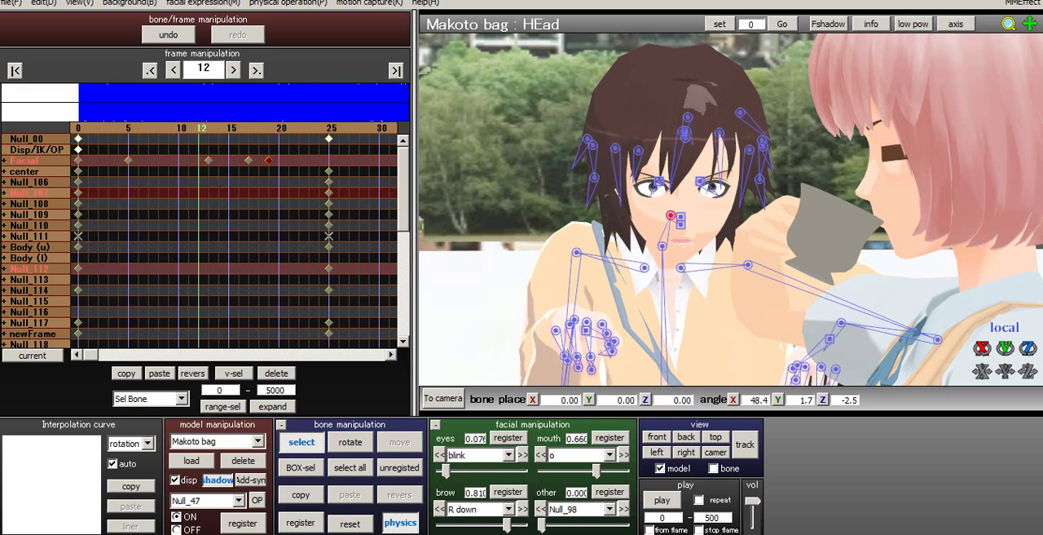
key("Right")
key("Right")
key("Right")
key("Right")
key("Right")
key("Right")
key("Right")
key("Right")
key("Right")
key("Right")
key("Right")
key("Right")
key("Right")
key("Right")
key("Right")
key("Right")
key("Right")
key("Right")
key("Right")
key("Right")
key("Right")
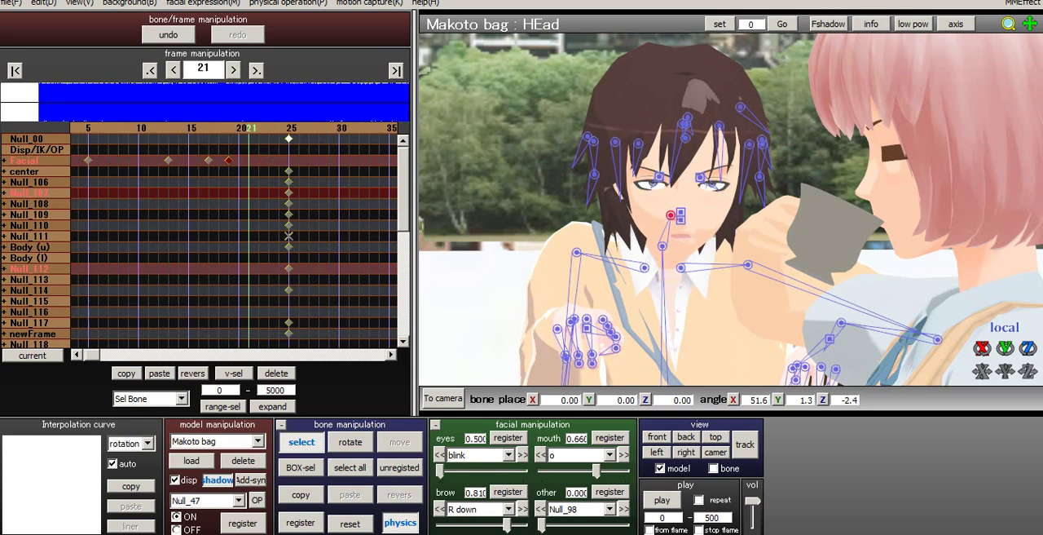
key("Right")
key("Right")
key("Right")
key("Right")
key("Right")
key("Right")
key("Right")
key("Right")
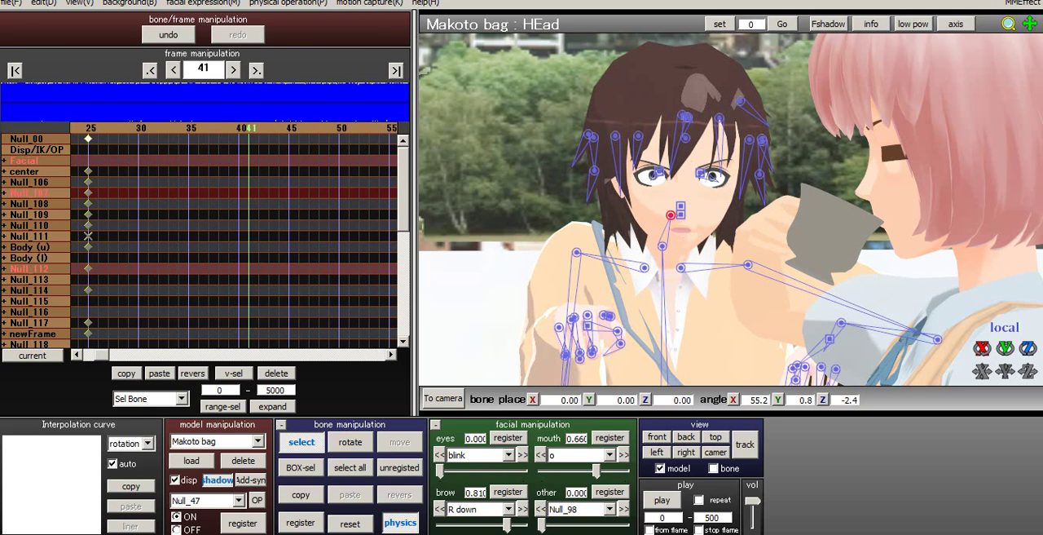
- Go to frame 0 in camera mode, inspect the scene from a slightly rotated angle, and restore the registered camera view
key("Home")
key("Tab")
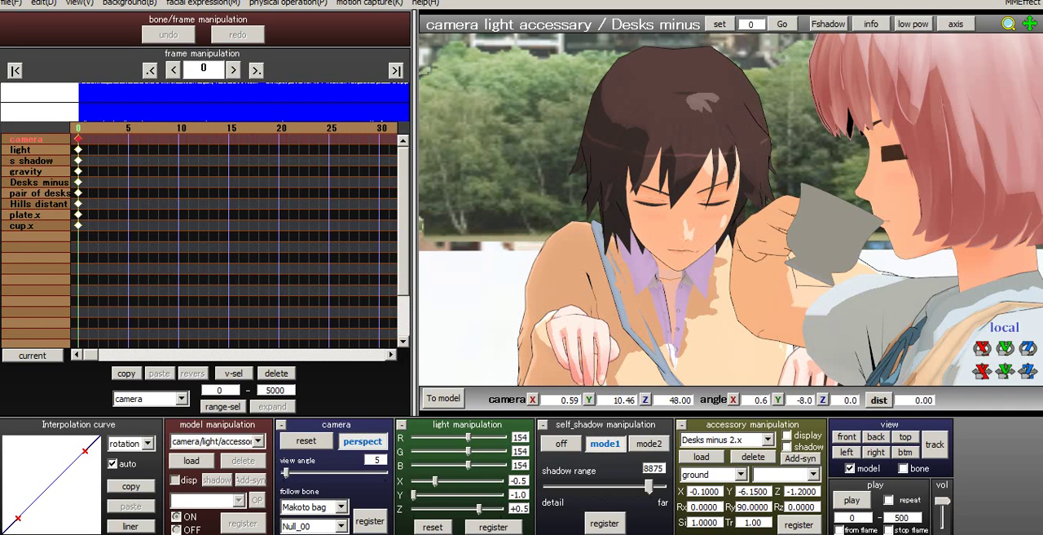
right_click_drag(731, 210, 722, 209)
middle_click_drag(731, 209, 734, 210)
right_click_drag(734, 211, 772, 206)
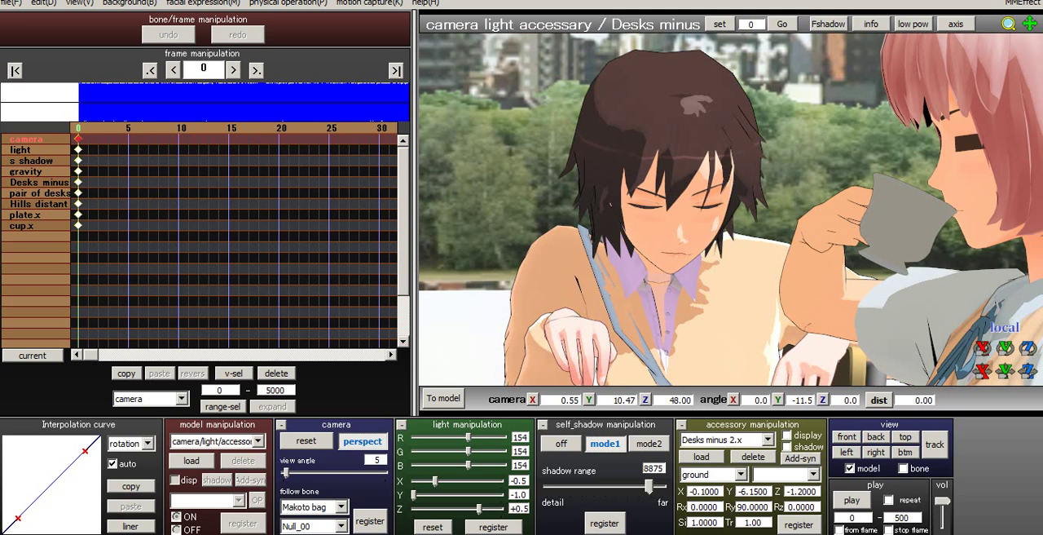
key("Right")
key("Left")
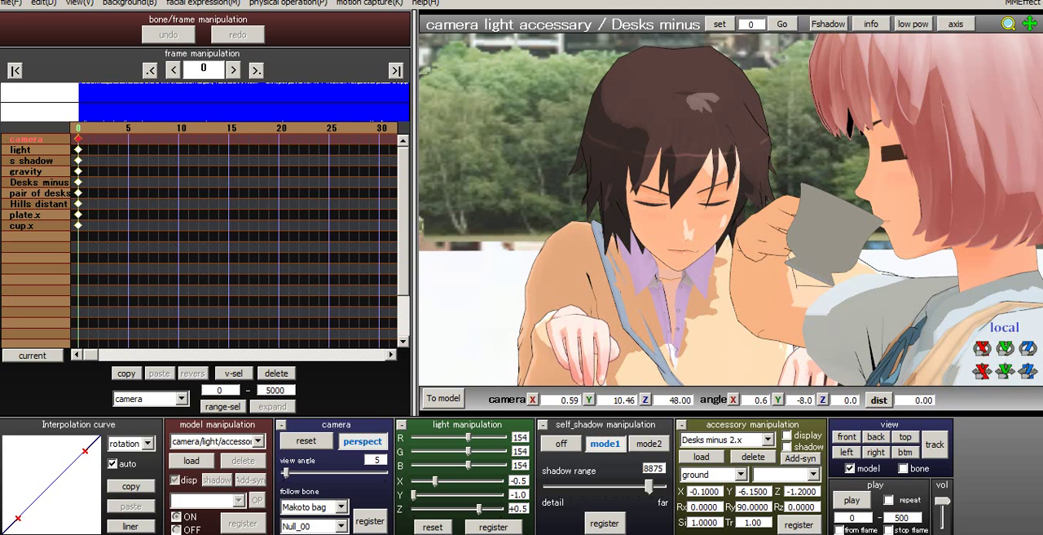
- Save the project under its existing name
left_click(10, 4)
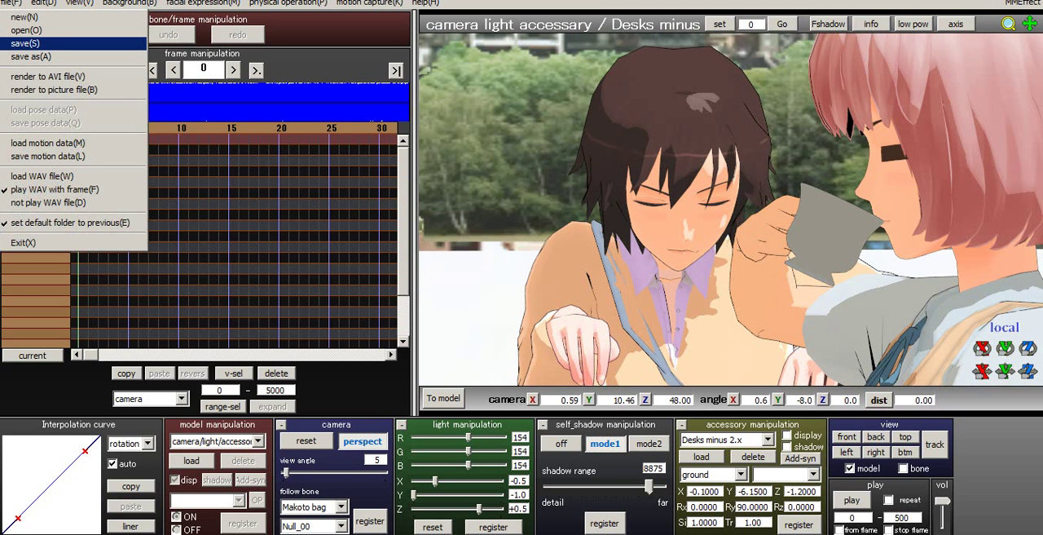
left_click(26, 43)
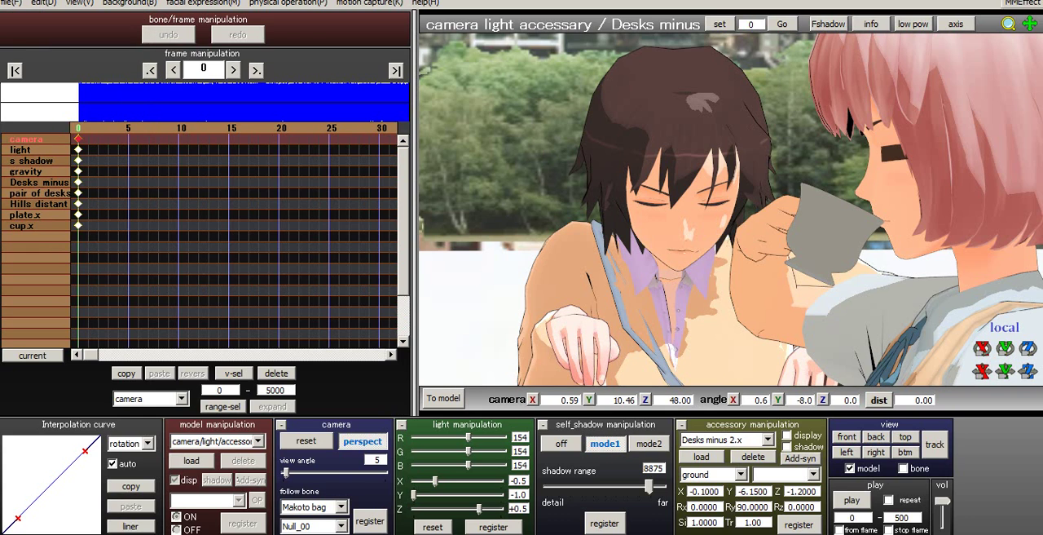
- Open the MMEffect effect file mapping and select Makoto Bag2.pmx
left_click(1024, 3)
left_click(911, 16)
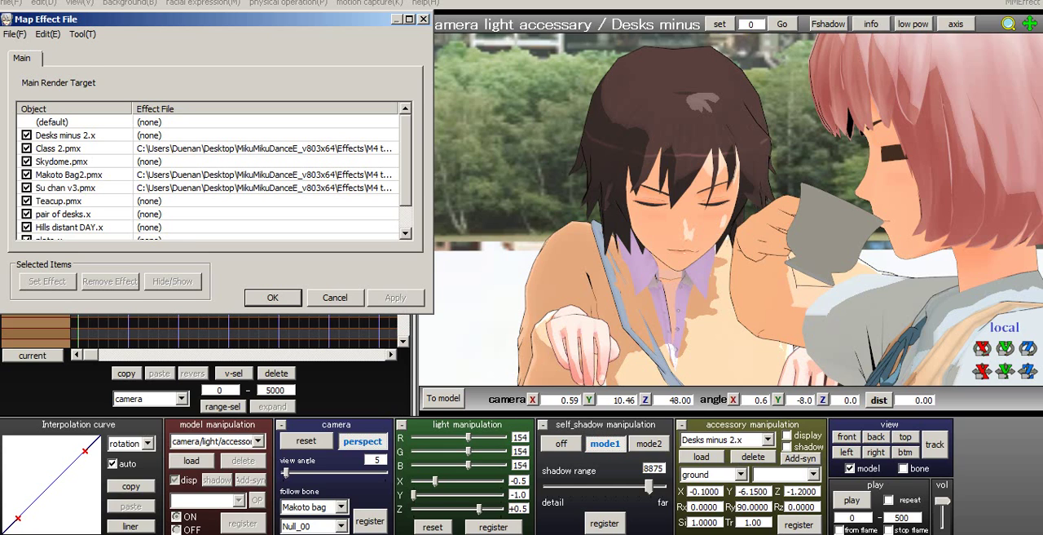
left_click(70, 174)
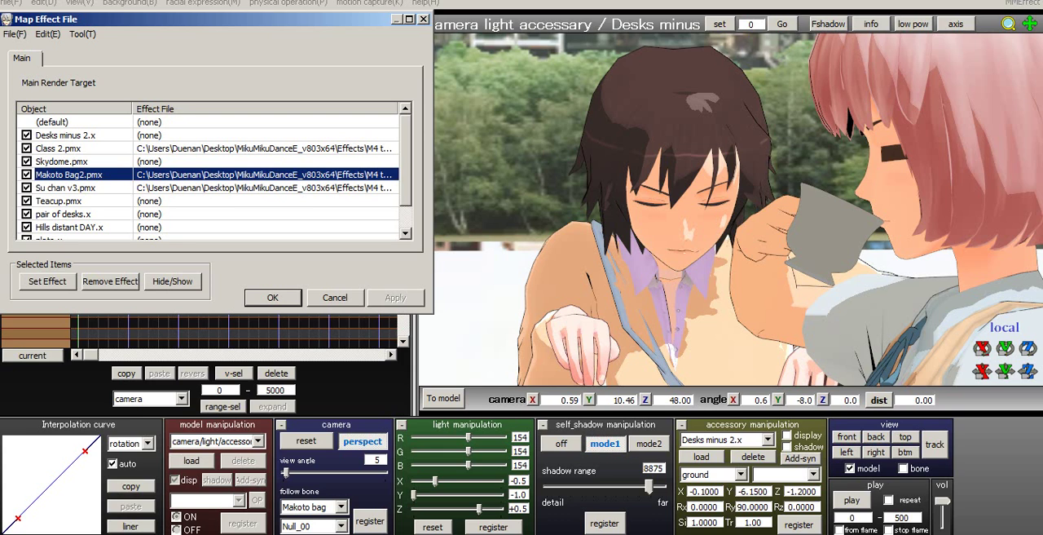
- Try to set MangaShader from the Effects folder MangaShader_v006 -No dot on Makoto Bag2.pmx, with all file types listed
left_click(47, 280)
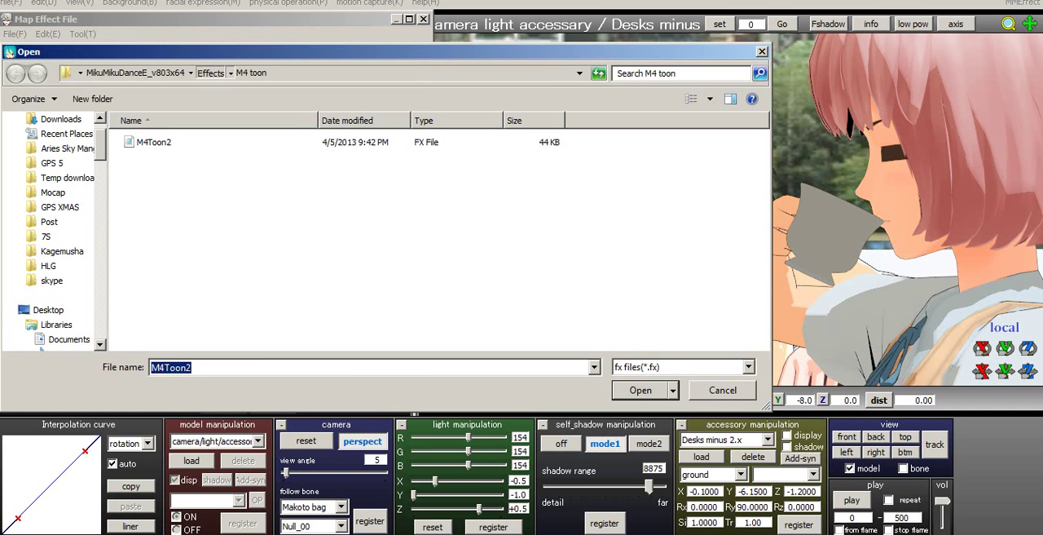
left_click(211, 74)
left_click(195, 240)
scroll(196, 289, "down", 2)
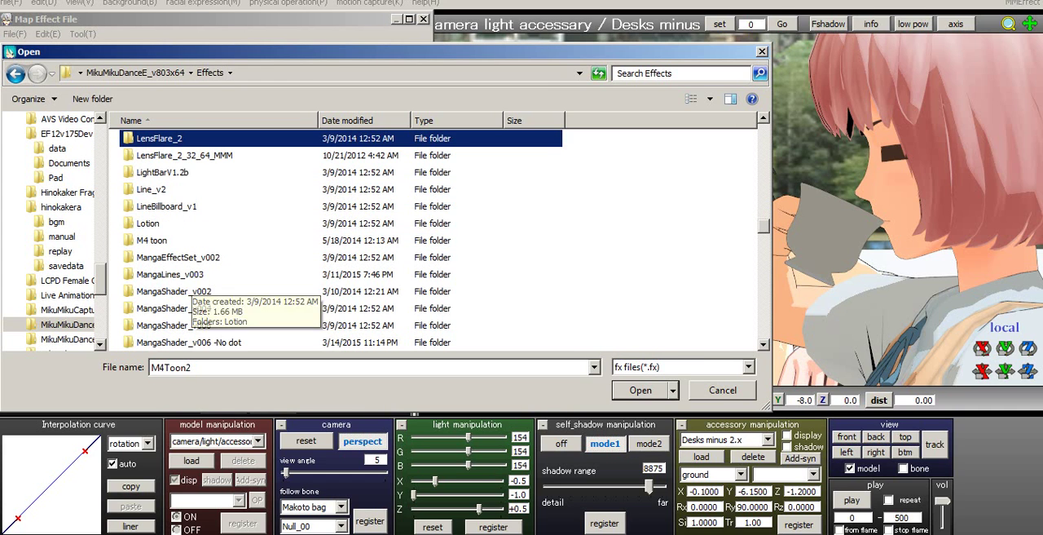
scroll(196, 289, "down", 1)
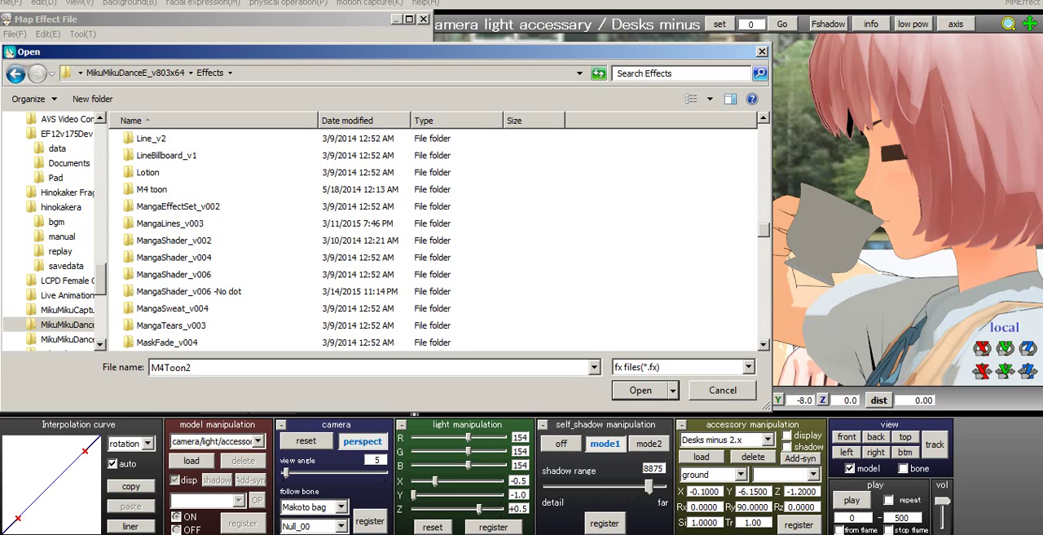
double_click(189, 292)
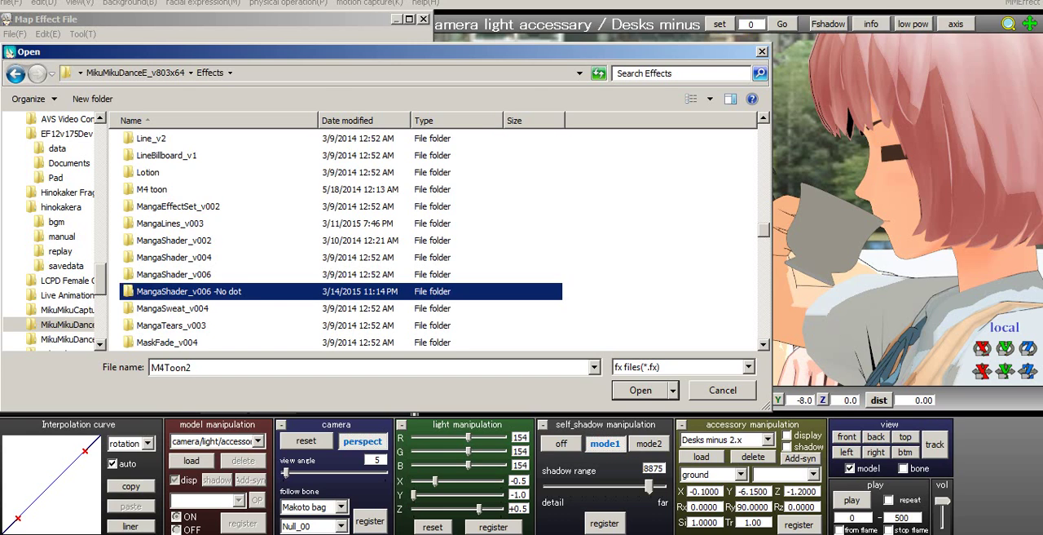
left_click(748, 367)
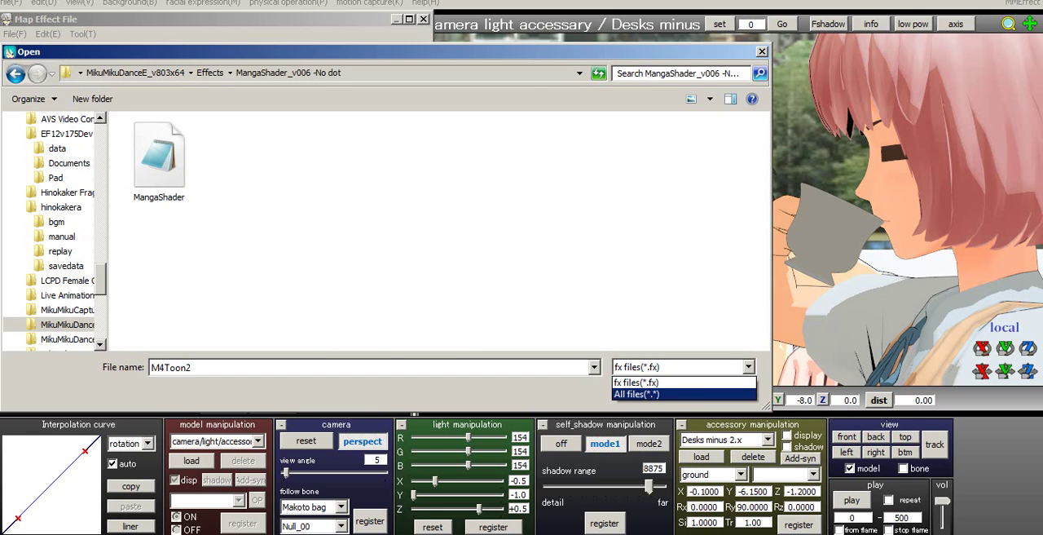
left_click(652, 396)
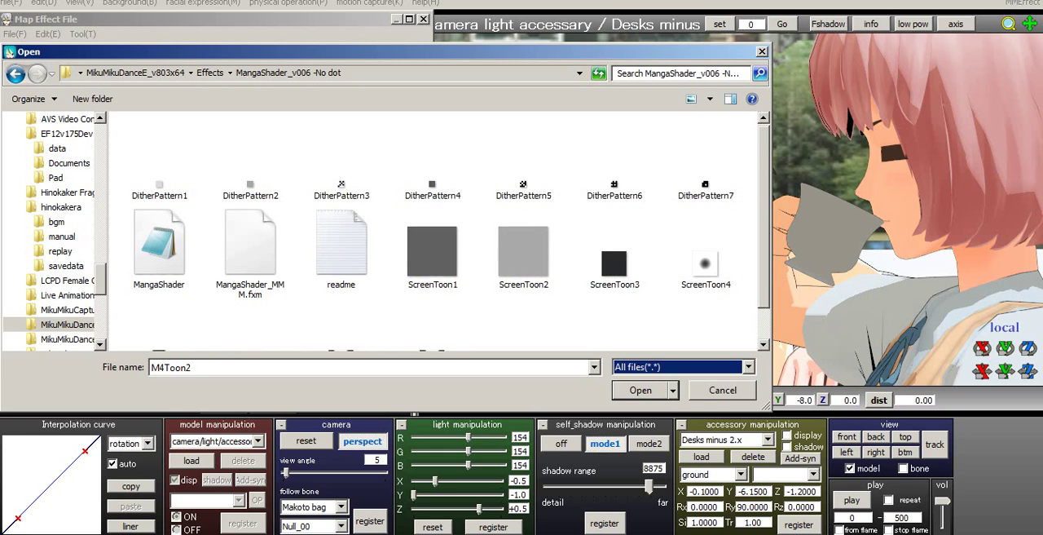
scroll(440, 237, "down", 1)
scroll(440, 236, "up", 1)
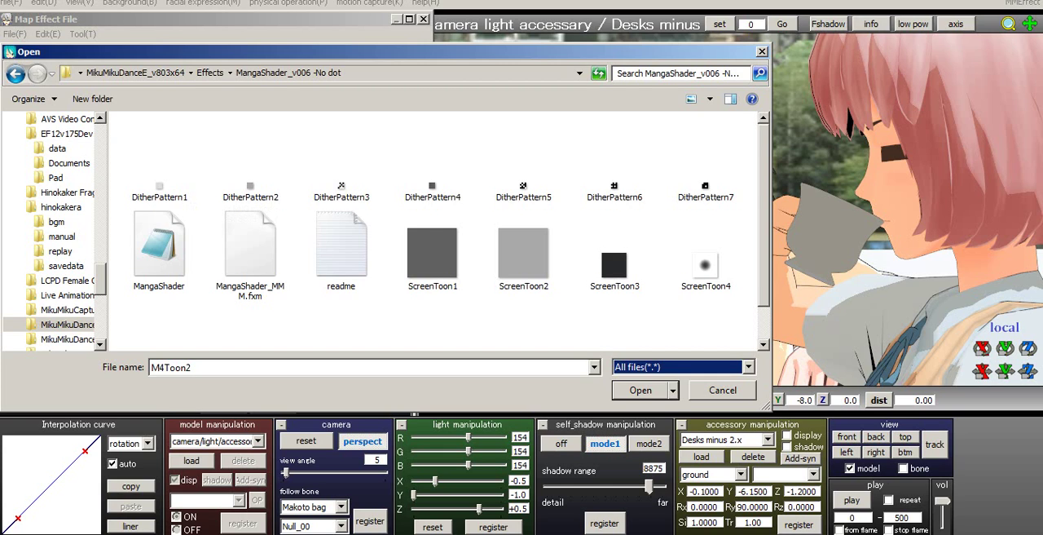
left_click(159, 248)
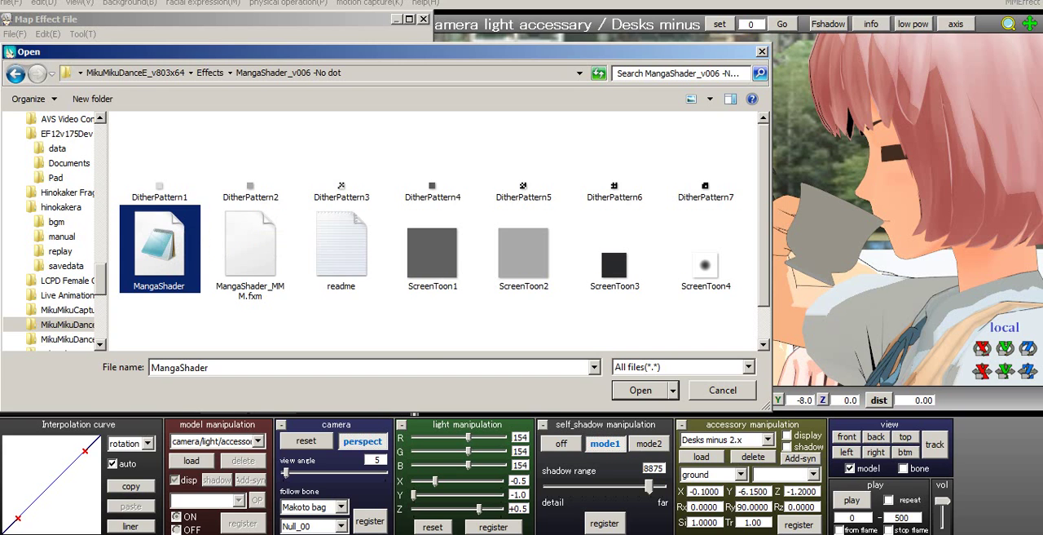
key("Return")
- Assign the MangaShader effect from the Effects folder MangaShader_v006 -No dot to Makoto Bag2.pmx
left_click(47, 282)
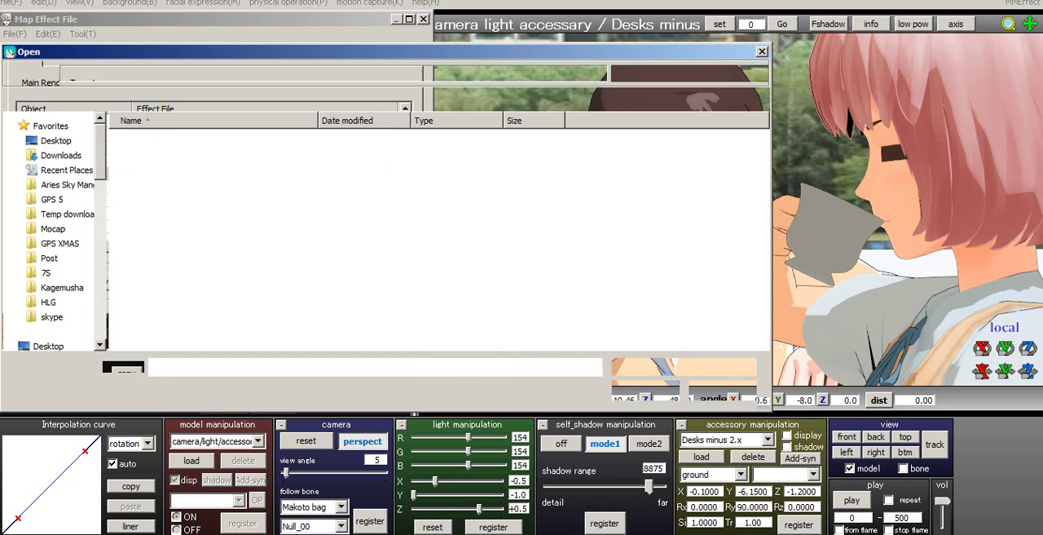
left_click(209, 74)
scroll(213, 281, "down", 5)
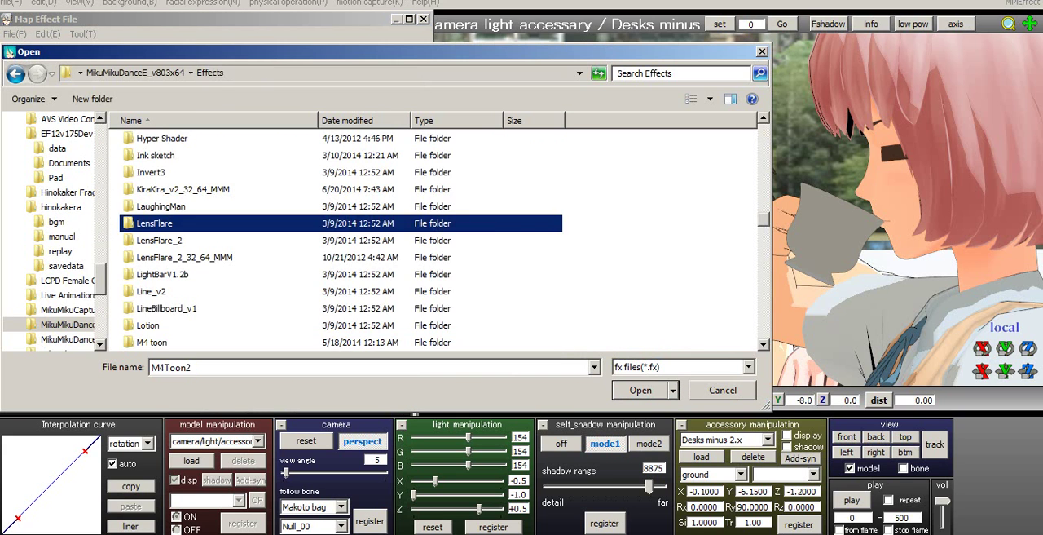
left_click(189, 291)
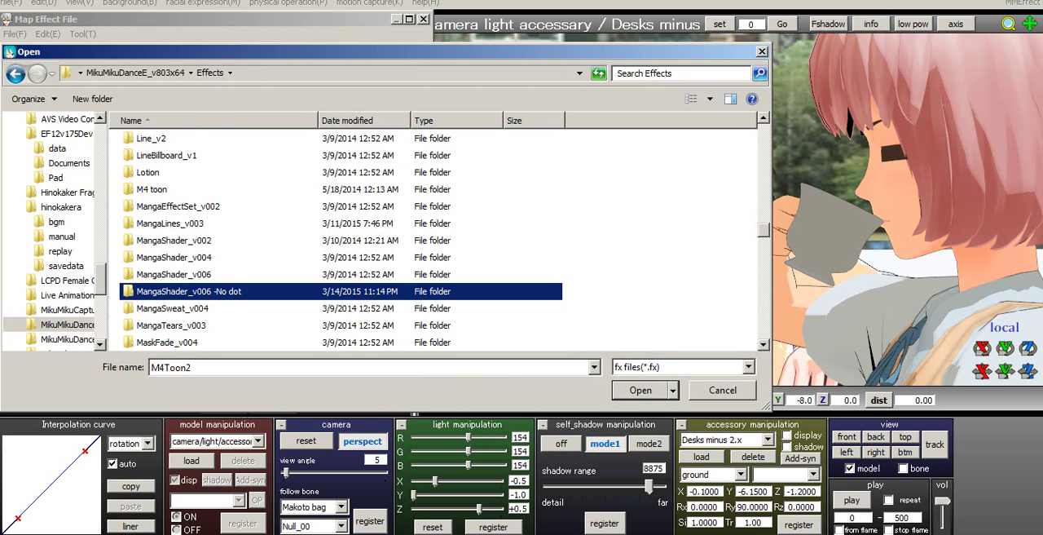
double_click(281, 292)
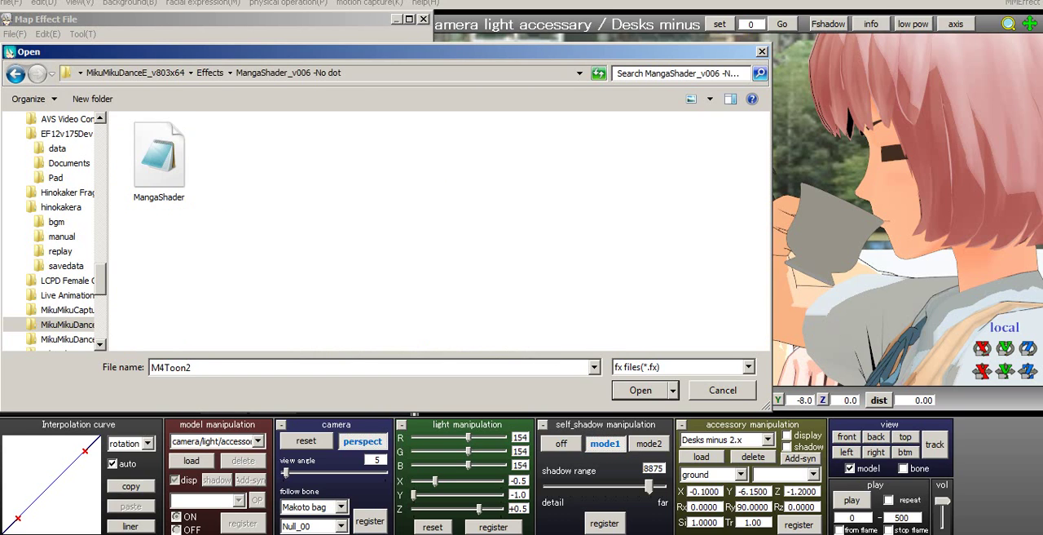
left_click(160, 163)
key("Return")
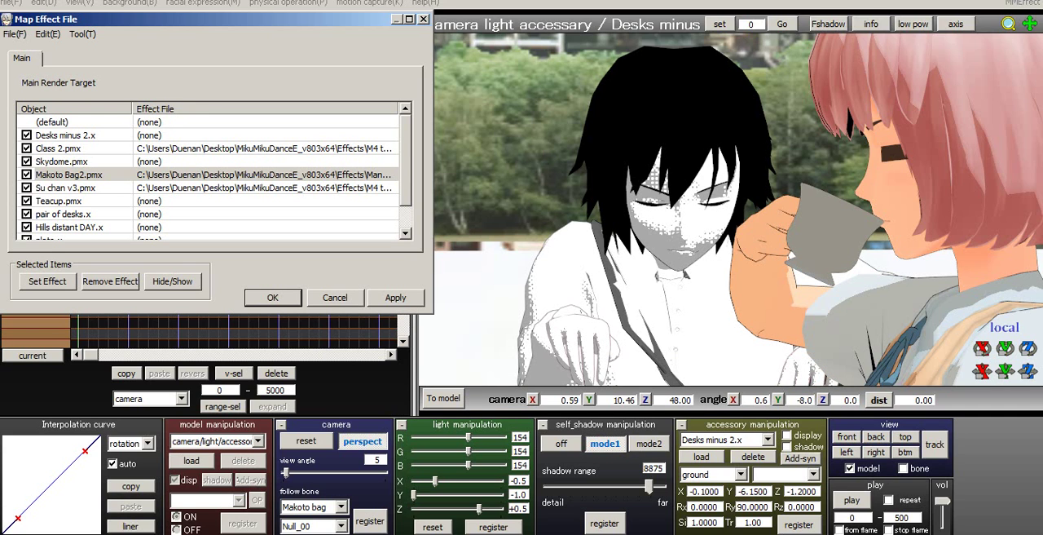
- Replace Makoto Bag2.pmx's effect with MangaShader from the Effects folder MangaShader_v006
left_click(47, 281)
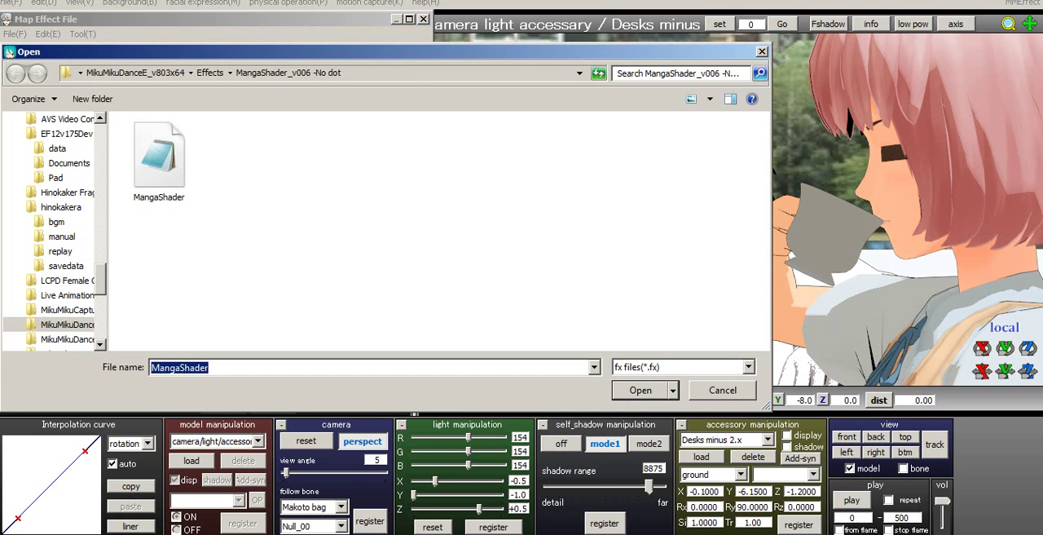
left_click(210, 73)
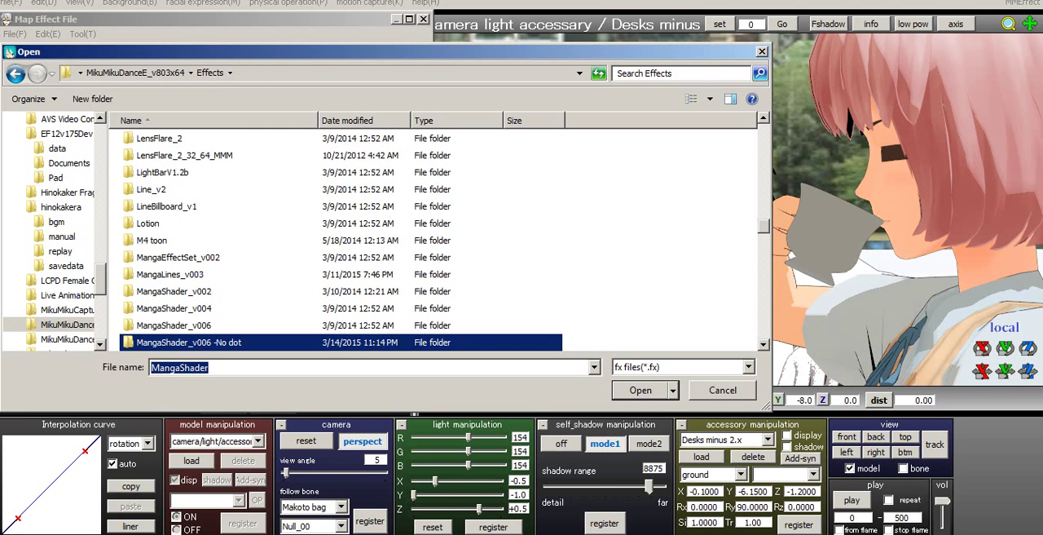
double_click(173, 325)
left_click(160, 160)
left_click(641, 390)
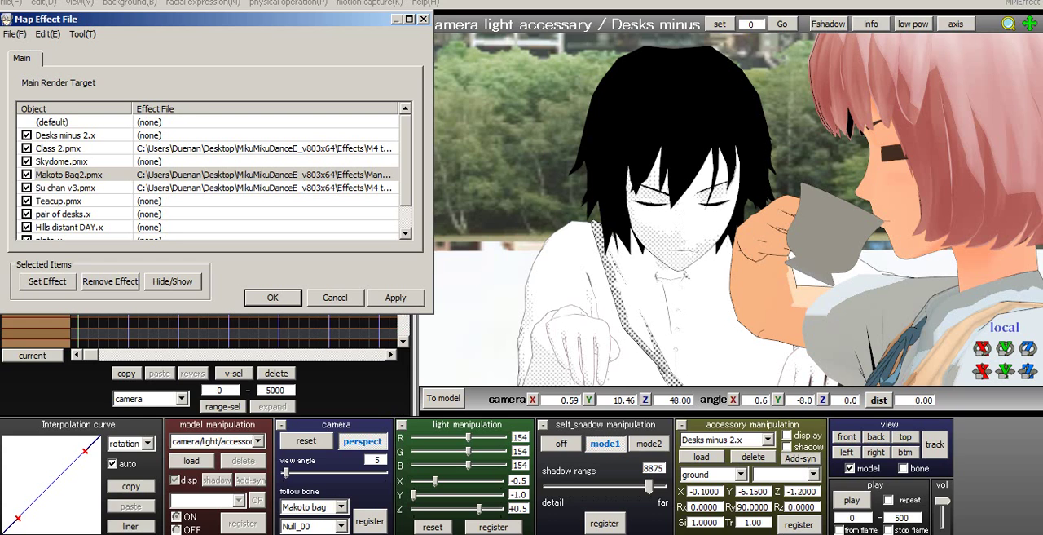
- Assign the MangaShader effect from the Effects folder MangaShader_v006 to Su chan v3.pmx
left_click(67, 187)
left_click(47, 281)
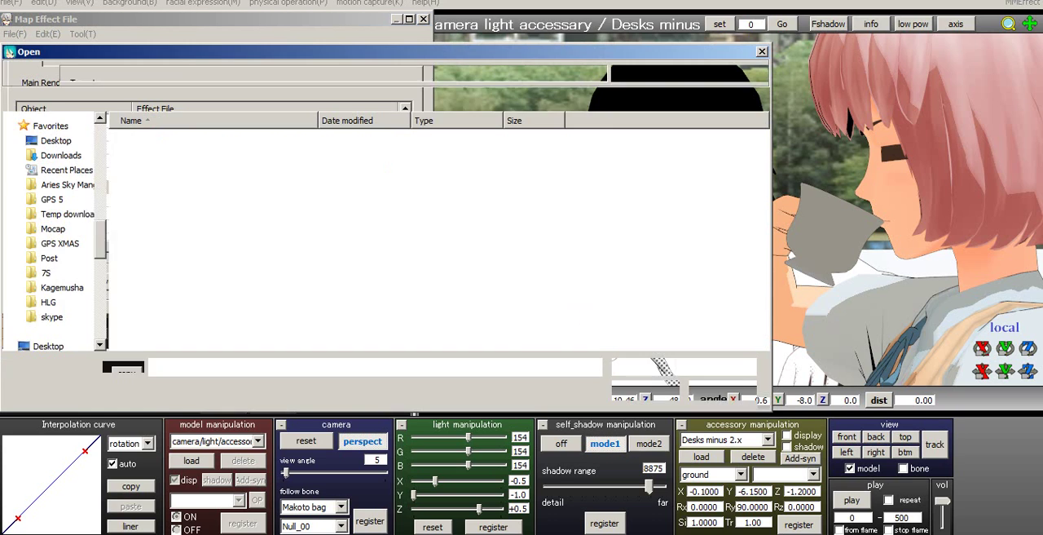
left_click(154, 142)
left_click(210, 73)
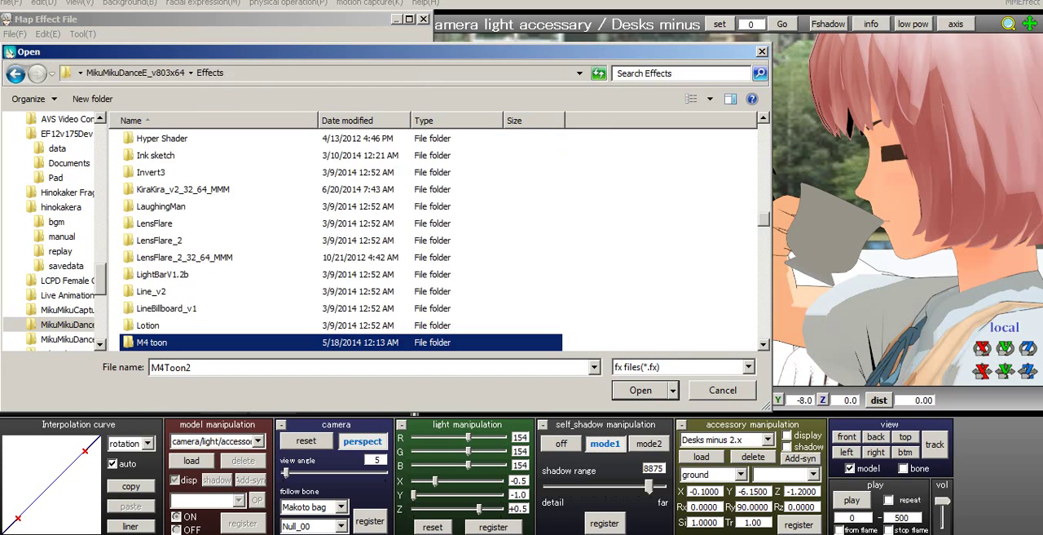
left_click(231, 258)
scroll(231, 291, "down", 3)
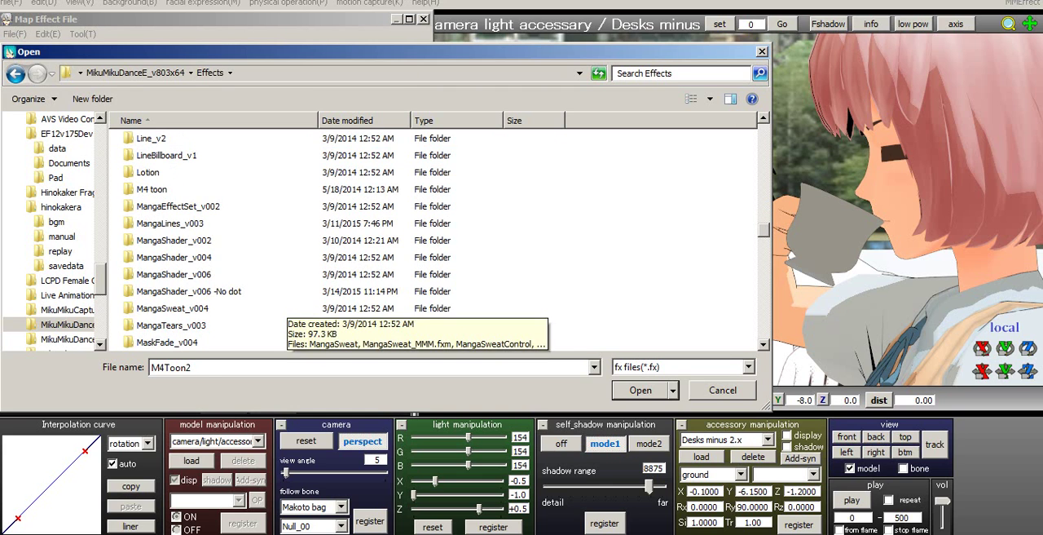
double_click(174, 274)
left_click(159, 159)
key("Return")
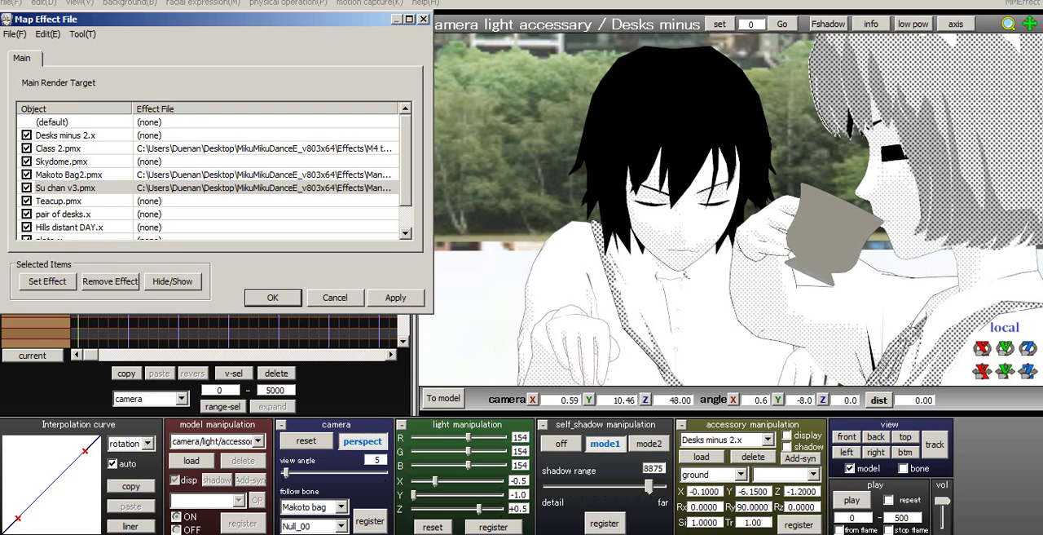
- Assign the MangaShader effect from the Effects folder MangaShader_v006 -No dot to Teacup.pmx
left_click(65, 201)
left_click(47, 281)
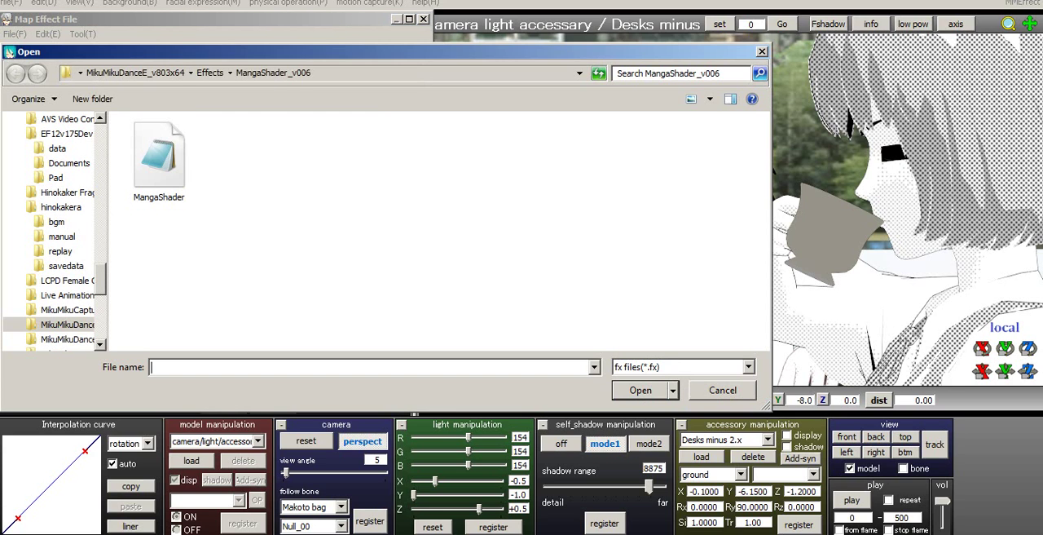
left_click(210, 74)
left_click(174, 326)
scroll(174, 325, "down", 2)
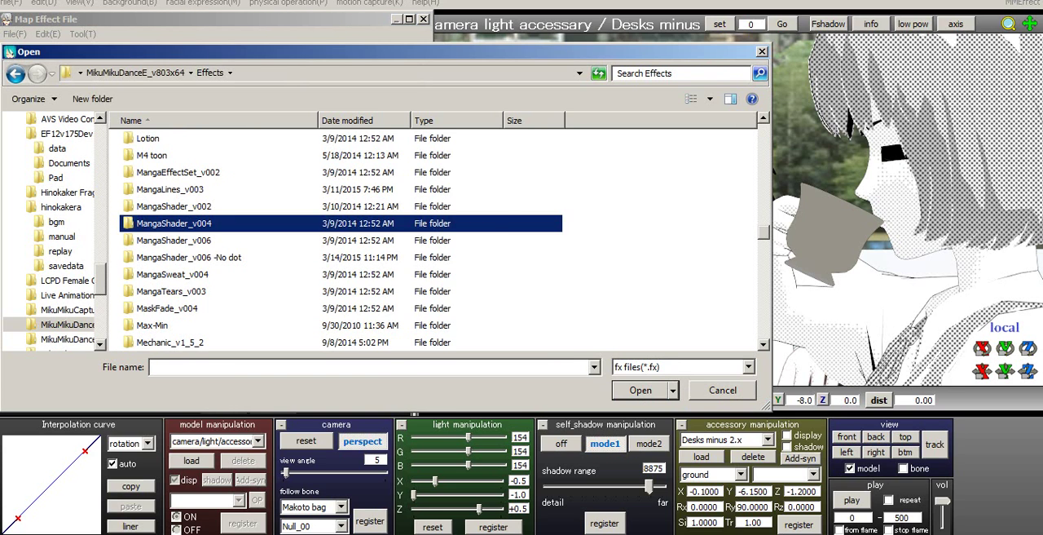
double_click(188, 257)
left_click(159, 159)
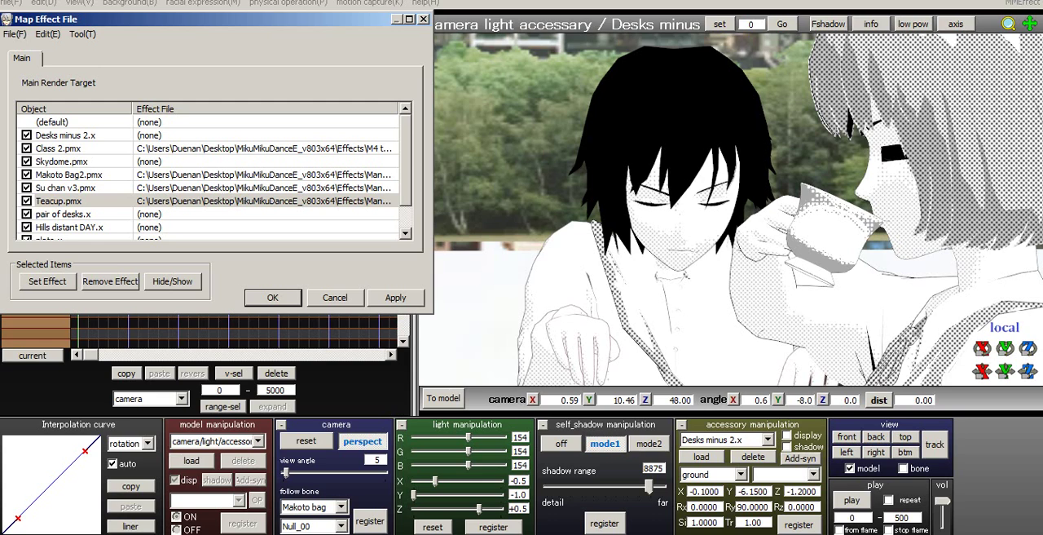
- Try to set the MangaShader effect from the Effects folder MangaShader_v004 on Teacup.pmx
left_click(47, 281)
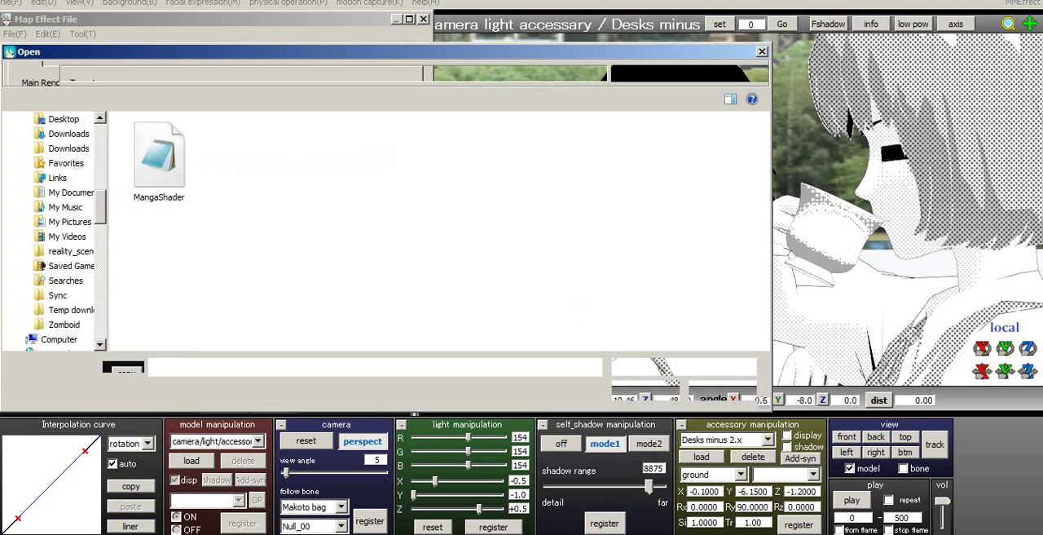
left_click(212, 73)
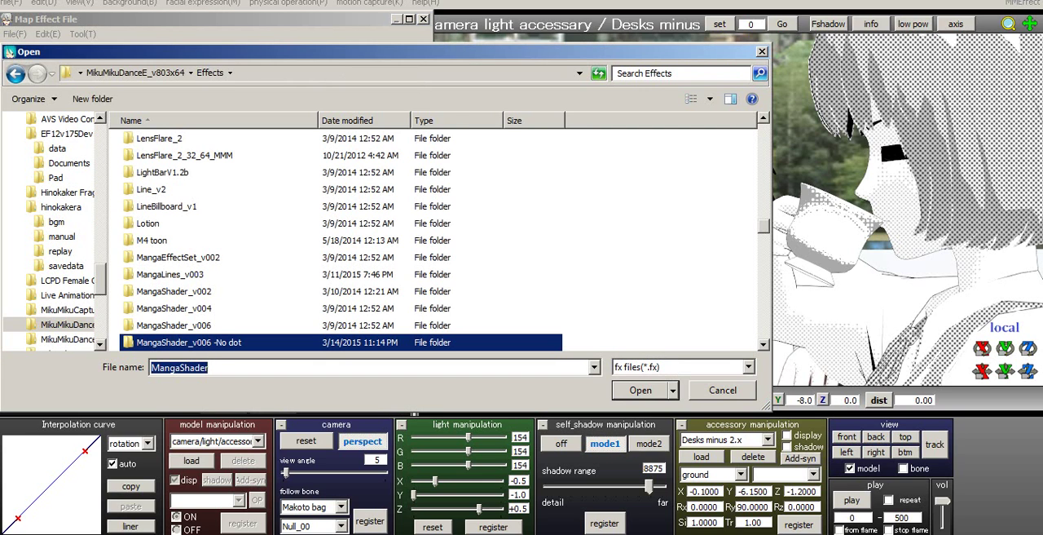
double_click(174, 308)
left_click(161, 142)
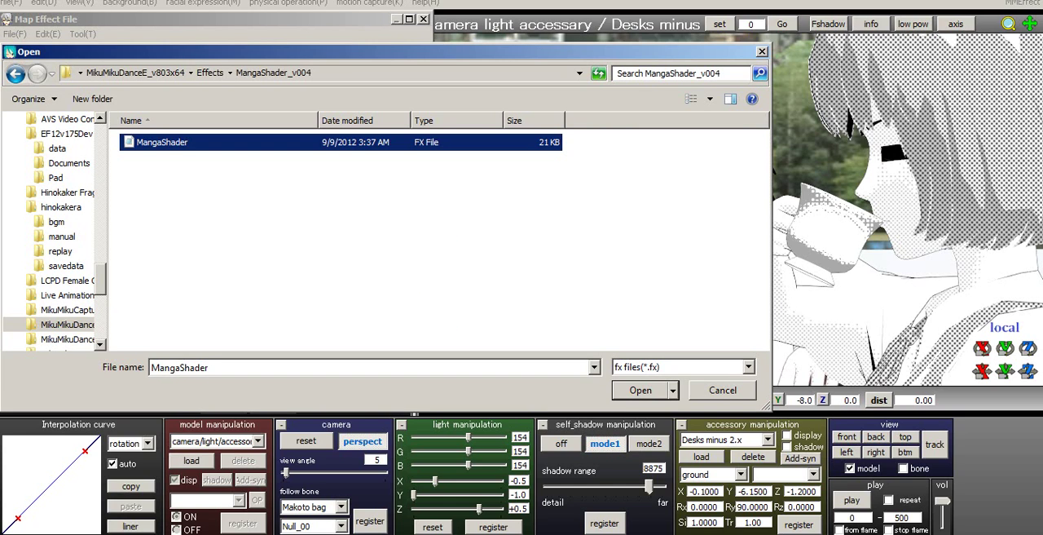
key("Return")
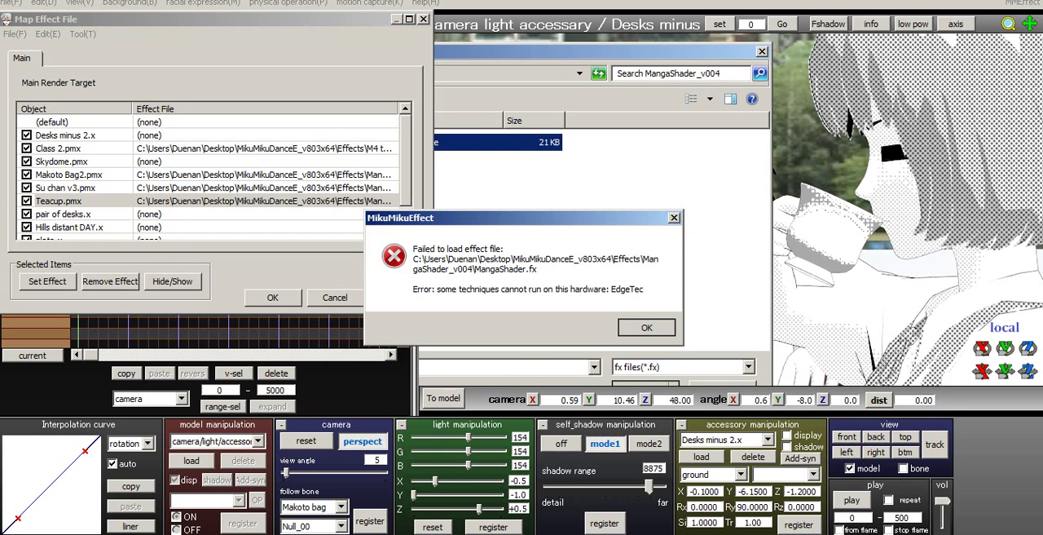
key("Return")
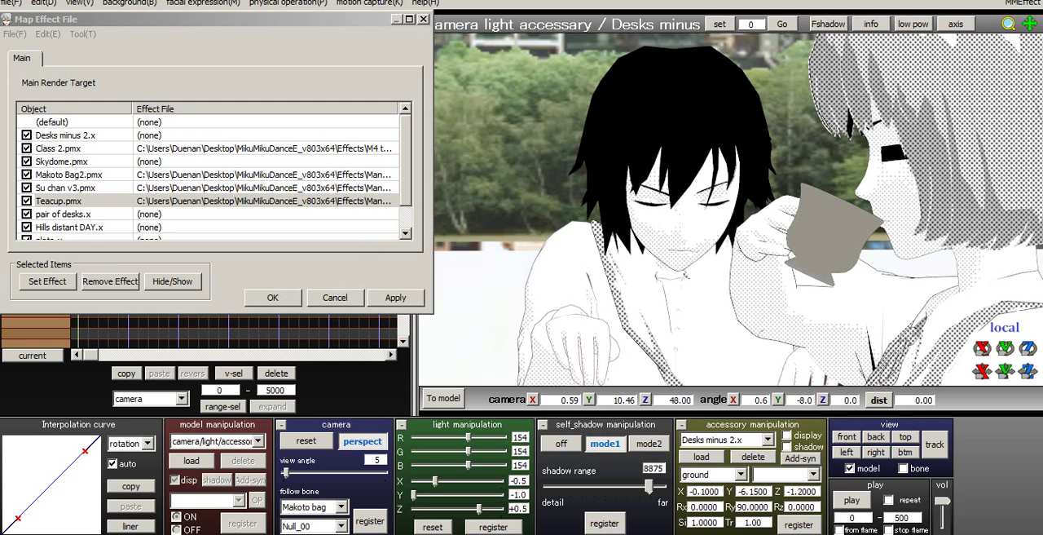
- Assign the MangaShader effect from the Effects folder MangaShader_v006 to Teacup.pmx and confirm the effect mapping
left_click(47, 281)
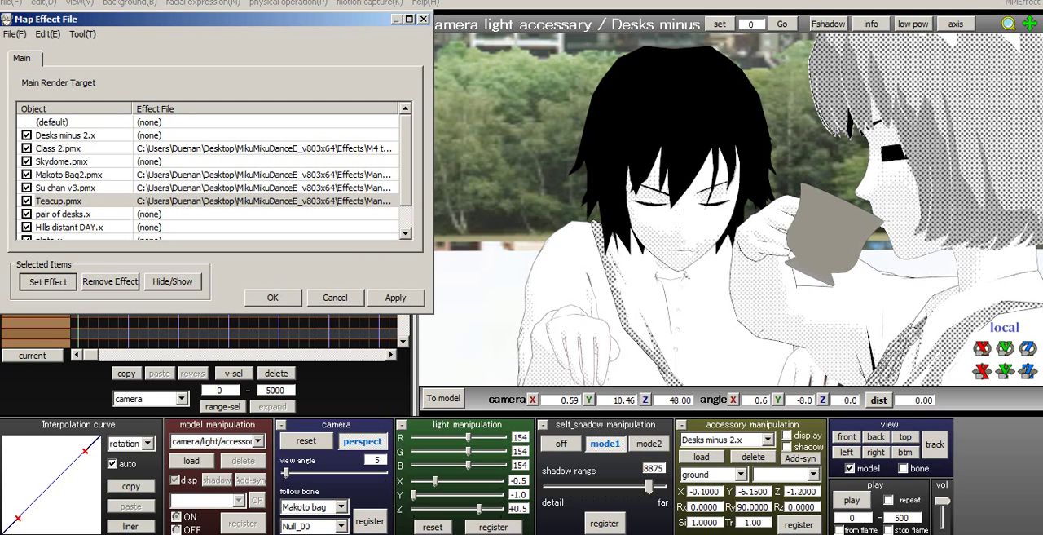
key("alt+Up")
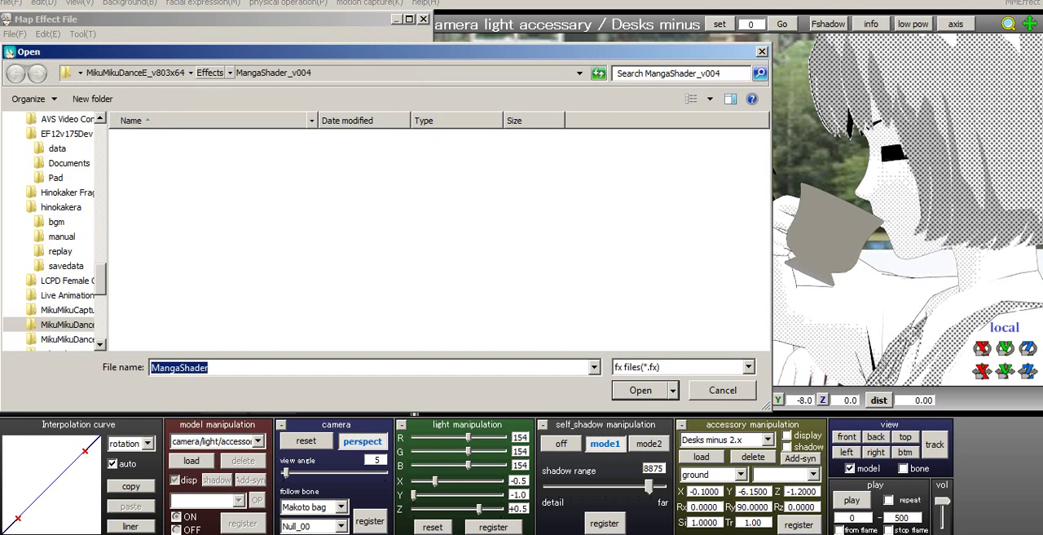
key("Down")
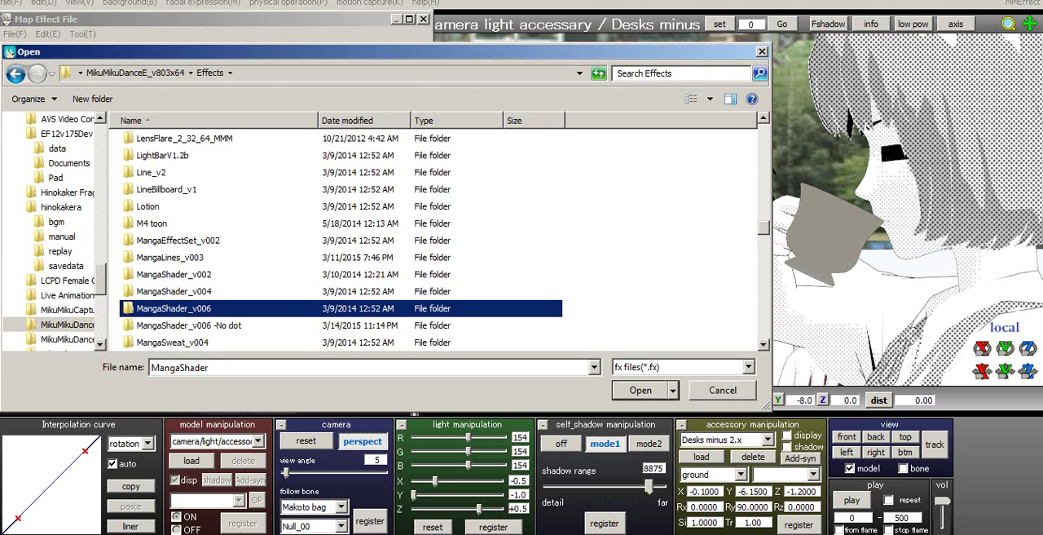
key("Return")
key("Down")
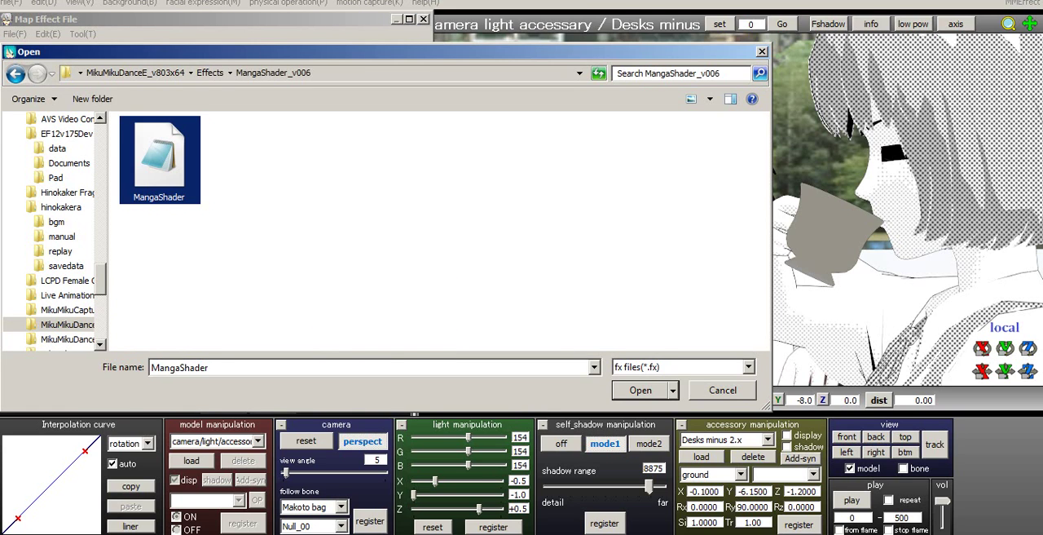
key("Return")
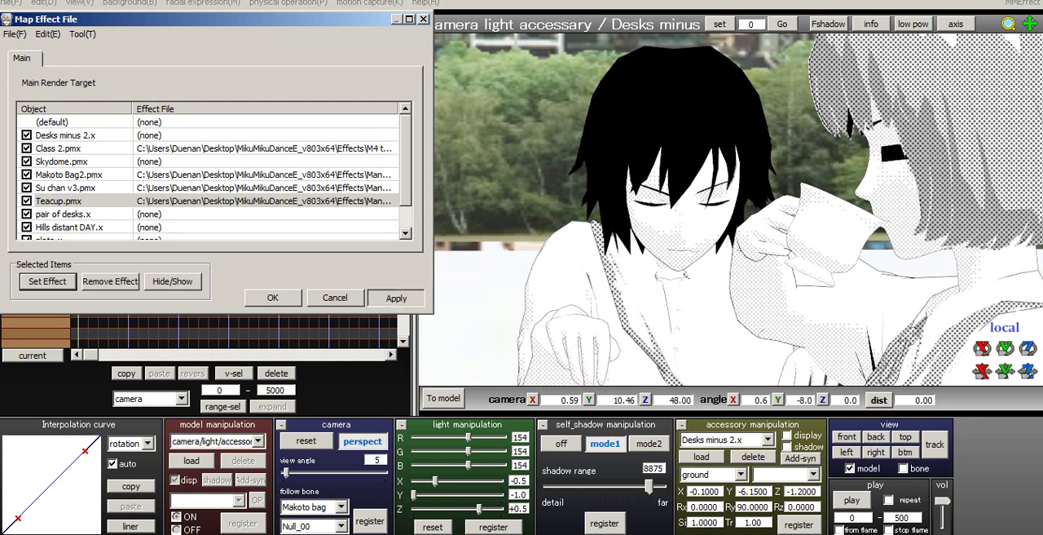
key("Return")
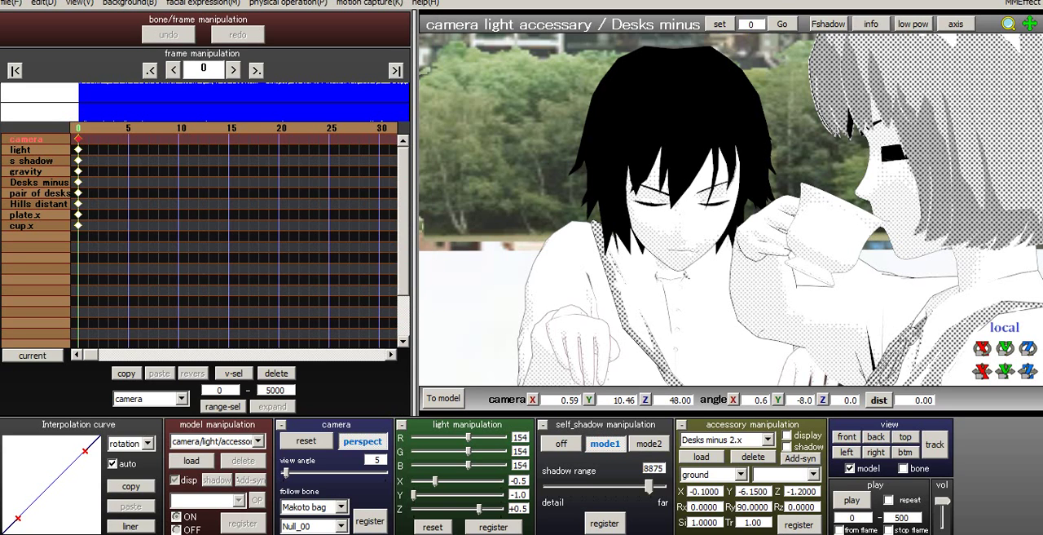
- Scrub back and forth through the first 53 frames to review Makoto bag's head and expression animation in manga shading
key("Right")
key("Right")
key("Right")
key("Right")
key("Right")
key("Right")
key("Right")
key("Right")
key("Right")
key("Right")
key("Right")
key("Right")
key("Right")
key("Right")
key("Right")
key("Right")
key("Right")
key("Right")
key("Right")
key("Right")
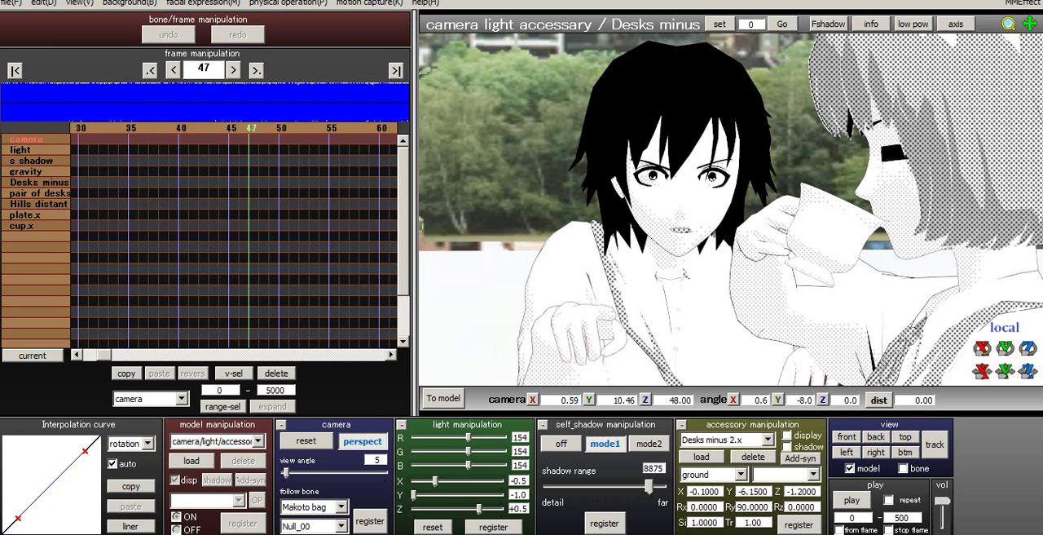
key("Home")
key("Right")
key("Right")
key("Right")
key("Right")
key("Right")
key("Right")
key("Right")
key("Right")
key("Right")
key("Right")
key("Right")
key("Right")
key("Right")
key("Right")
key("Right")
key("Right")
key("Right")
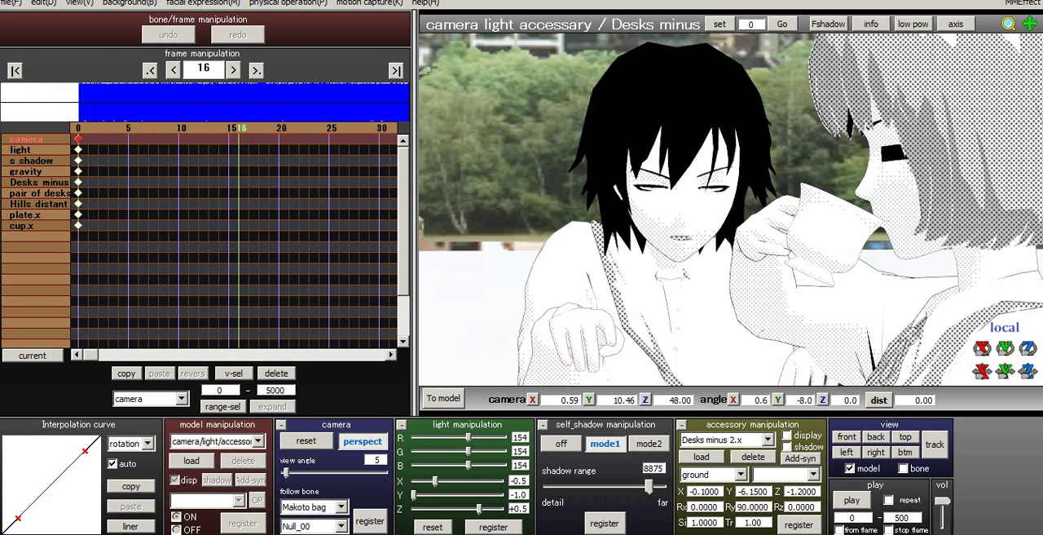
key("Right")
key("Right")
key("Right")
key("Right")
key("Right")
key("Right")
key("Right")
key("Right")
key("Right")
key("Right")
key("Right")
key("Right")
key("Right")
key("Right")
key("Right")
key("Right")
key("Right")
key("Right")
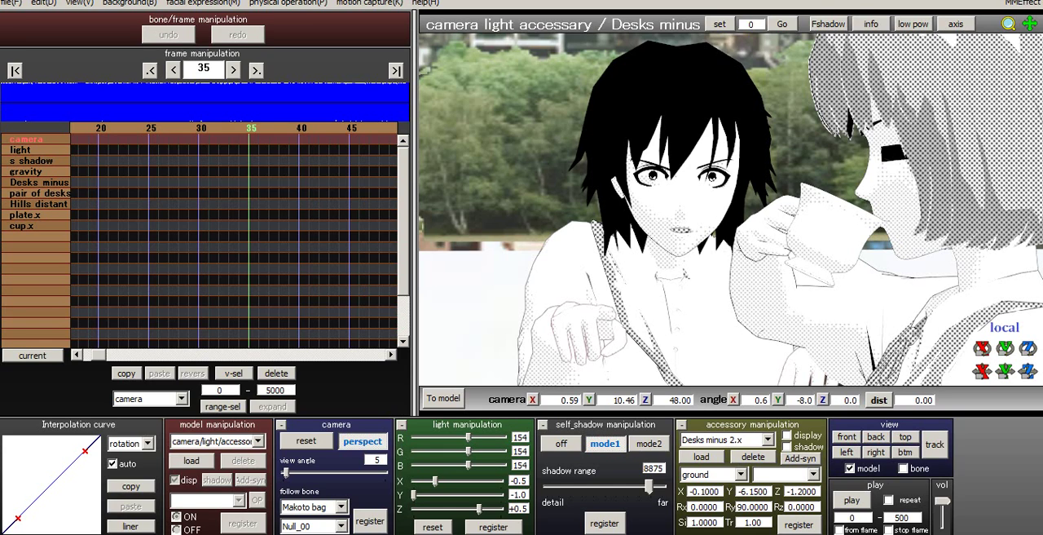
left_click(1022, 3)
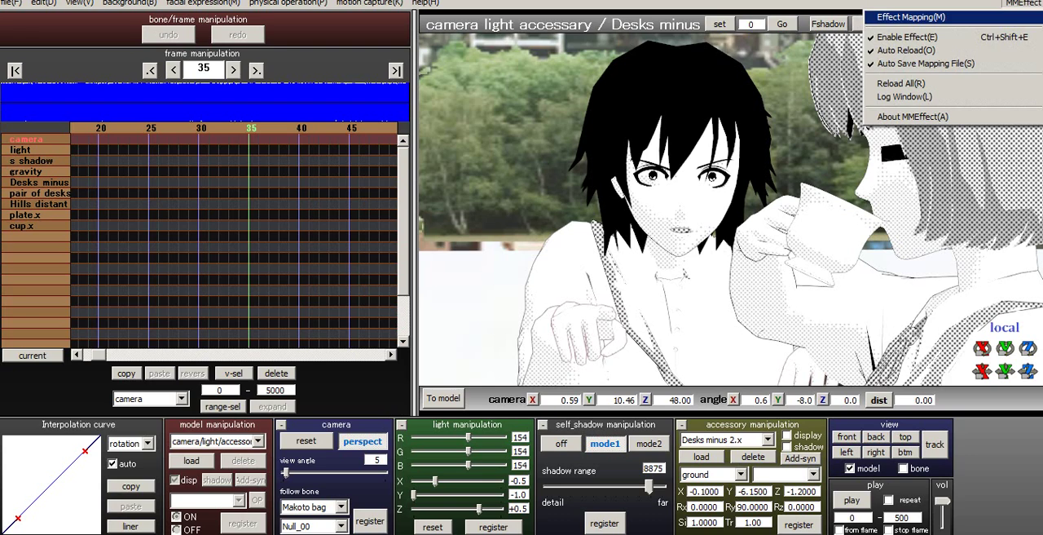
left_click(1022, 4)
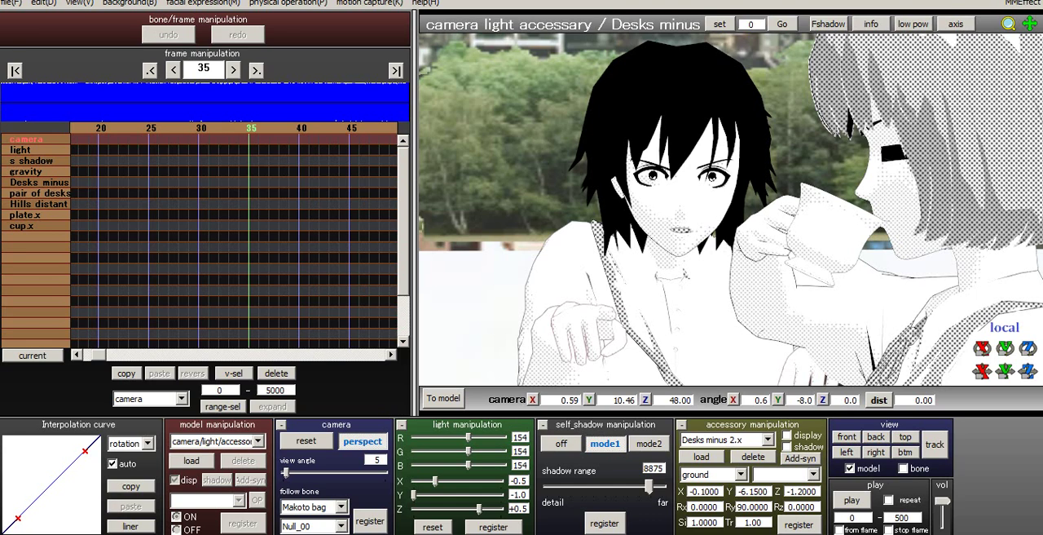
key("Left")
key("Left")
key("Left")
key("Left")
key("Left")
key("Left")
key("Left")
key("Left")
key("Left")
key("Left")
key("Left")
key("Left")
key("Left")
key("Left")
key("Left")
key("Left")
key("Left")
key("Left")
key("Left")
key("Left")
key("Right")
key("Right")
key("Right")
key("Right")
key("Right")
key("Right")
key("Right")
key("Right")
key("Right")
key("Right")
key("Right")
key("Right")
key("Right")
key("Right")
key("Right")
key("Right")
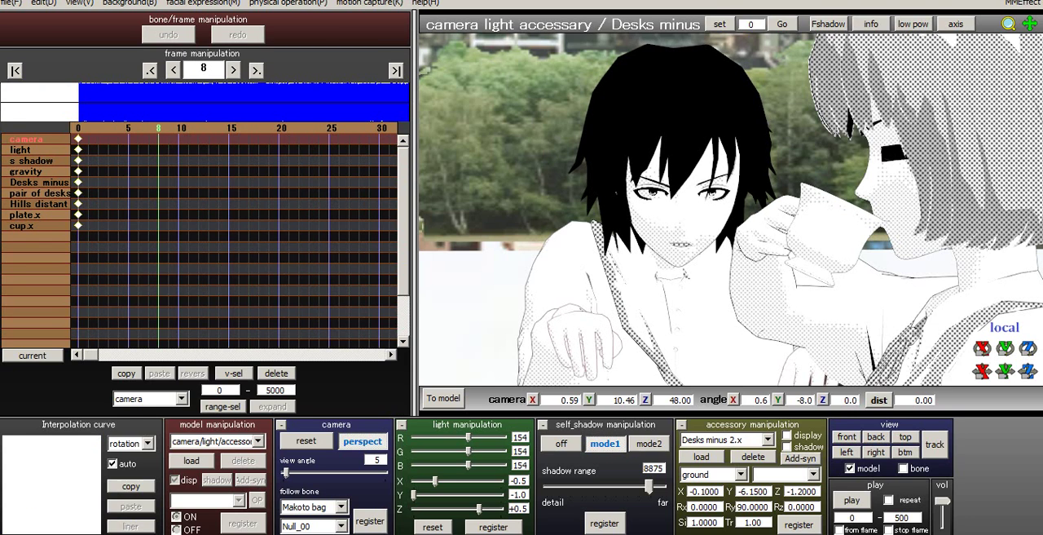
key("Right")
key("Right")
key("Right")
key("Right")
key("Right")
key("Right")
key("Right")
key("Right")
key("Right")
key("Right")
key("Right")
key("Right")
key("Right")
key("Right")
key("Right")
key("Right")
key("Right")
key("Right")
key("Right")
key("Right")
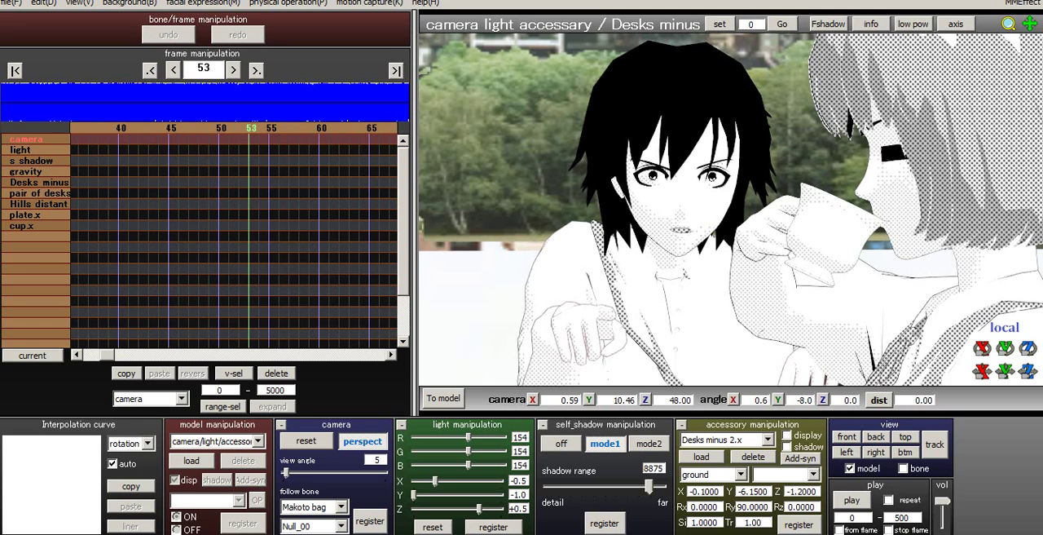
- Make Makoto bag the active model and return to the first frame
key("Tab")
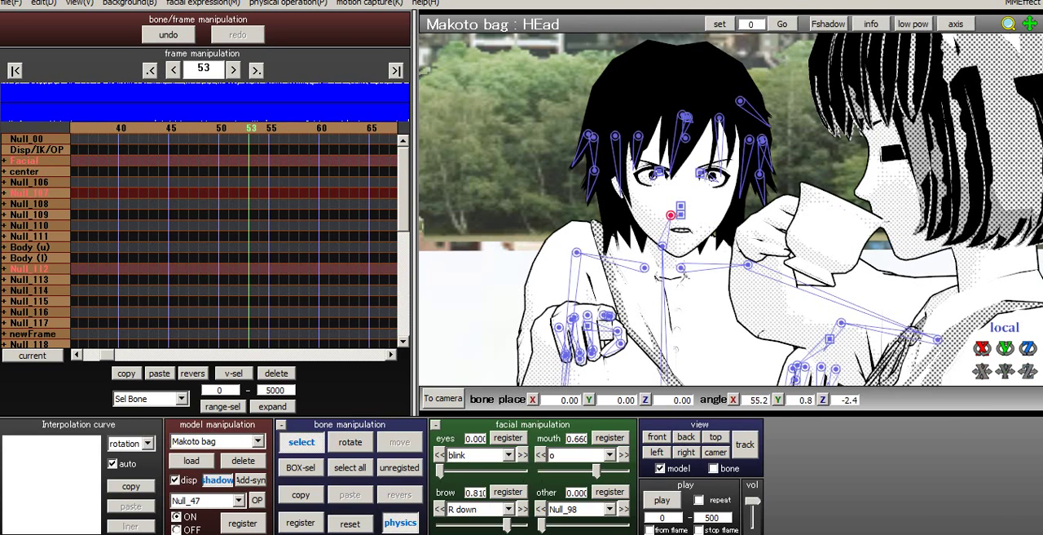
left_click(257, 441)
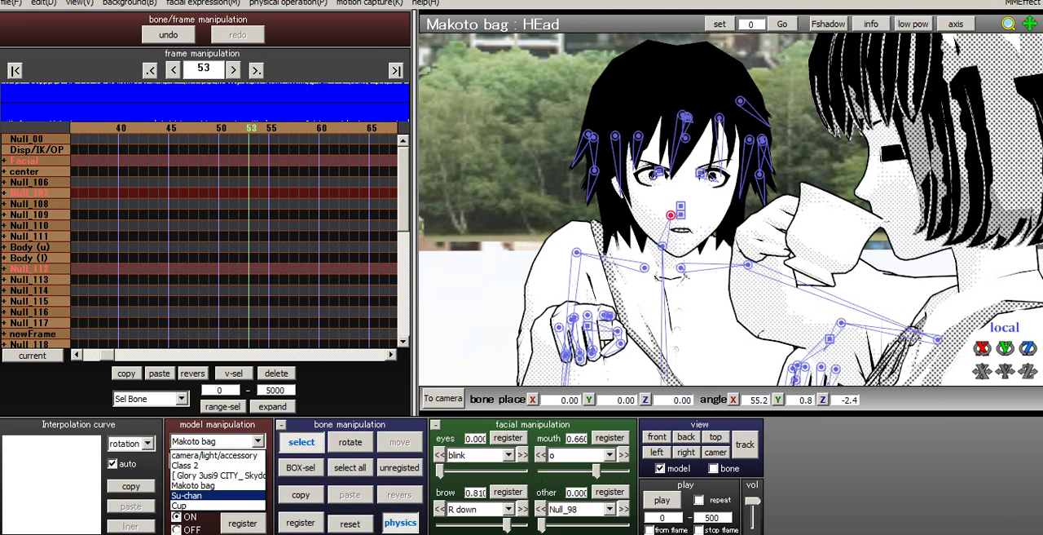
left_click(213, 485)
left_click(15, 71)
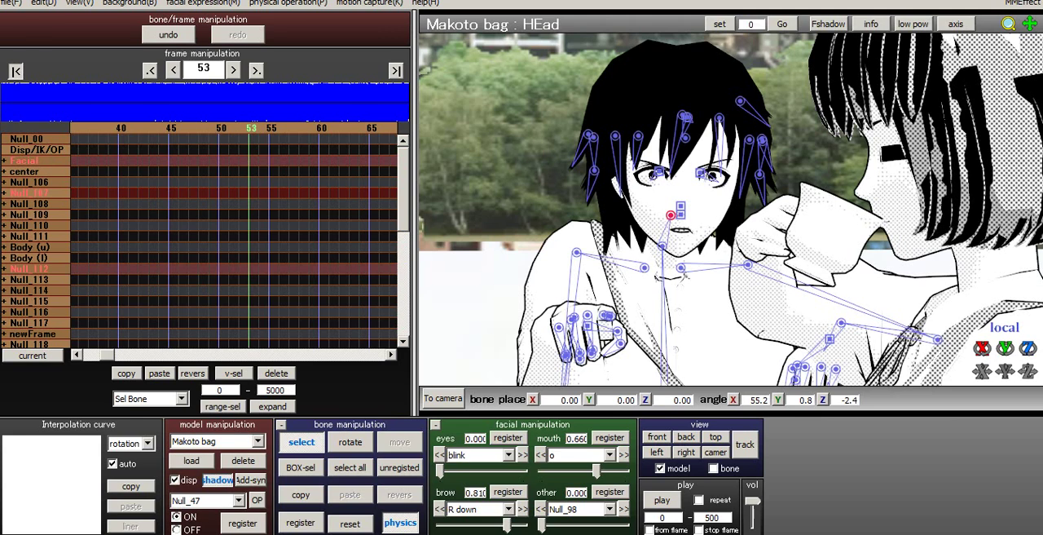
- Register a blink keyframe for Makoto bag's eyes at frame 59
key("Right")
key("Right")
key("Right")
key("Right")
key("Right")
key("Right")
key("Right")
key("Right")
key("Right")
key("Right")
key("Right")
key("Right")
key("Right")
key("Right")
key("Right")
key("Right")
key("Right")
key("Right")
key("Right")
key("Right")
key("Right")
key("Right")
key("Right")
key("Right")
key("Right")
key("Right")
key("Right")
key("Right")
key("Right")
key("Right")
key("Right")
key("Right")
key("Right")
key("Right")
key("Right")
key("Right")
key("Right")
key("Right")
key("Right")
key("Right")
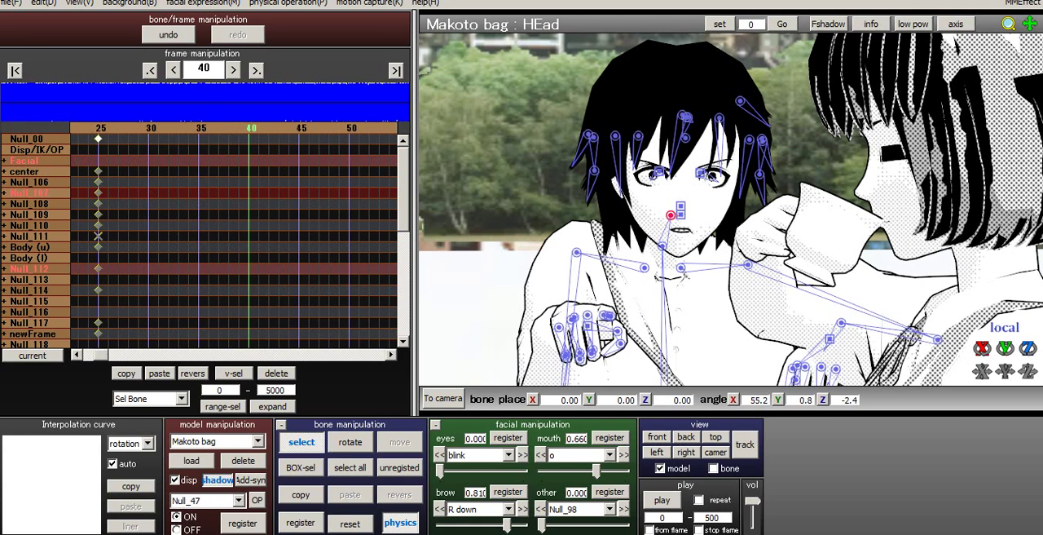
- Register further blink keyframes for Makoto bag's eyes at frames 65 and 70
key("Right")
key("Right")
key("Right")
key("Right")
key("Right")
key("Right")
key("Right")
key("Right")
key("Right")
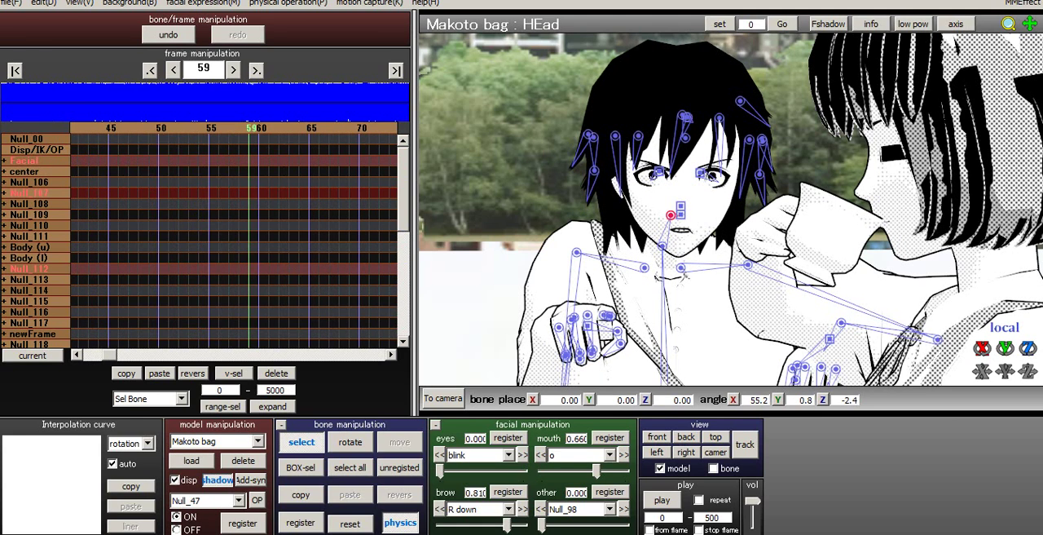
left_click(507, 437)
key("Right")
key("Right")
key("Right")
key("Right")
key("Right")
key("Right")
mouse_move(441, 471)
left_mouse_down()
mouse_move(519, 471)
mouse_move(441, 471)
left_mouse_up()
left_click(507, 438)
key("Right")
key("Right")
key("Right")
key("Right")
key("Right")
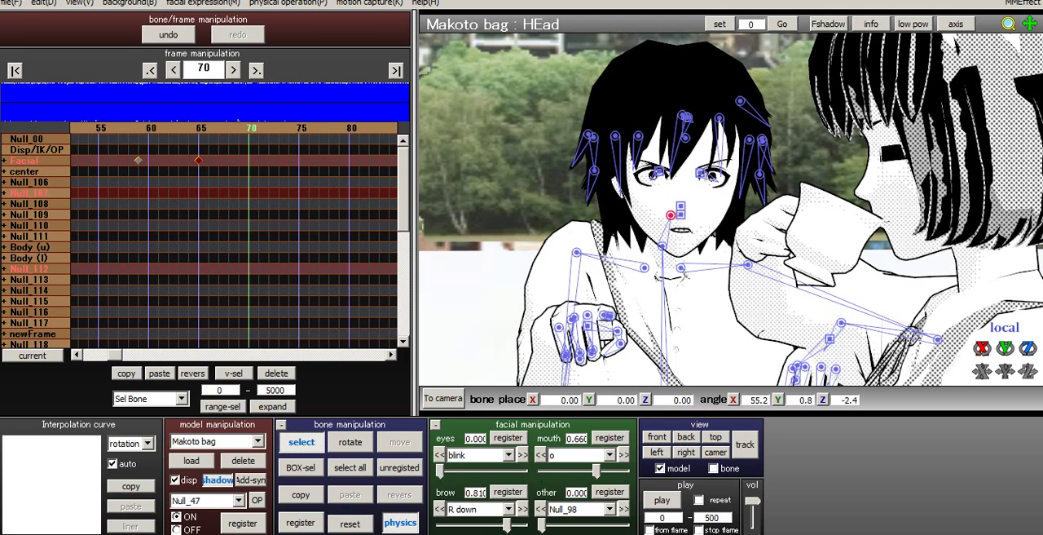
left_click(507, 438)
- Register a facial keyframe for Makoto bag at frame 70 with the brow's L up morph set to 1.000
left_click(508, 510)
left_click(482, 475)
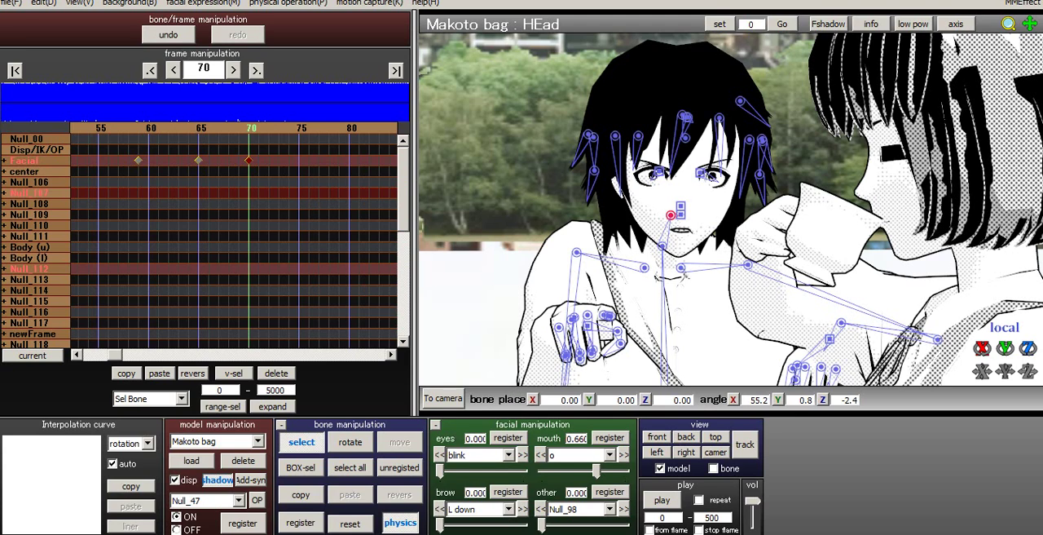
left_click(509, 509)
left_click(483, 466)
left_click_drag(441, 526, 523, 525)
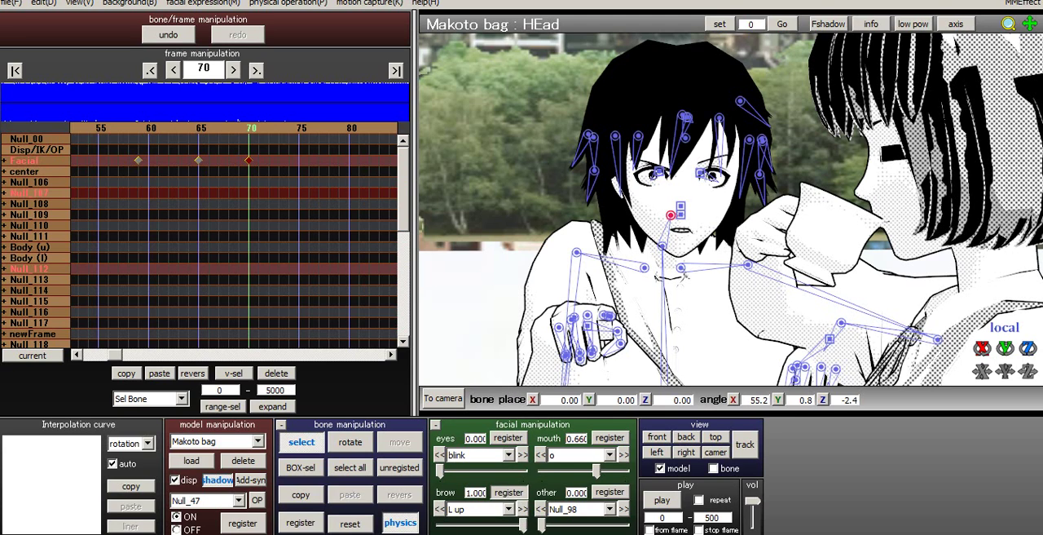
- Register the brow's L up morph at 0.000 for Makoto bag at frame 59
key("ctrl+Left")
key("ctrl+Left")
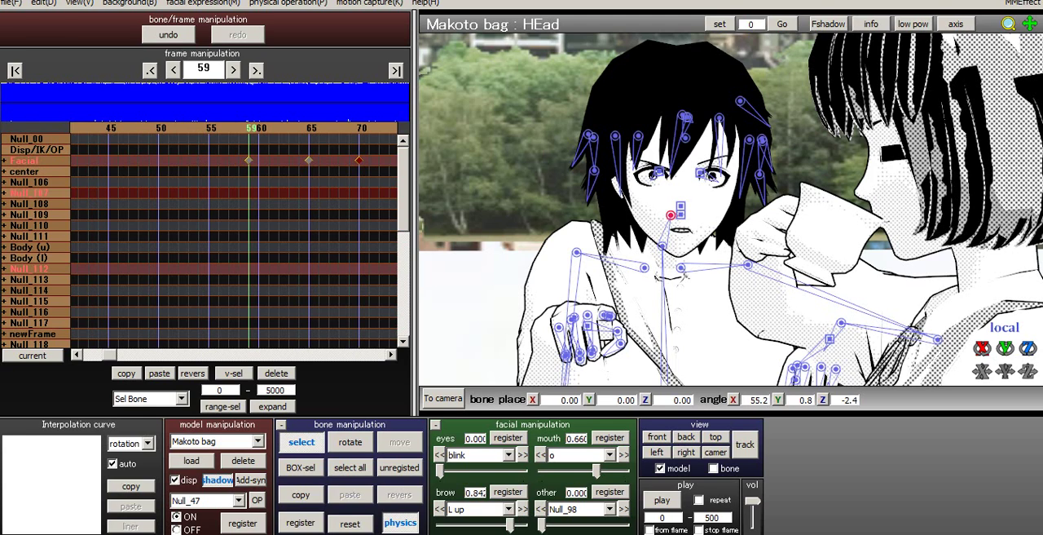
left_click_drag(510, 526, 440, 525)
- Scrub between frames 46 and 74 to review Makoto bag's blinking and brow animation
key("Right")
key("Right")
key("Right")
key("Right")
key("Right")
key("Right")
key("Right")
key("Right")
key("Right")
key("Right")
key("Right")
key("Right")
key("Right")
key("Right")
key("Right")
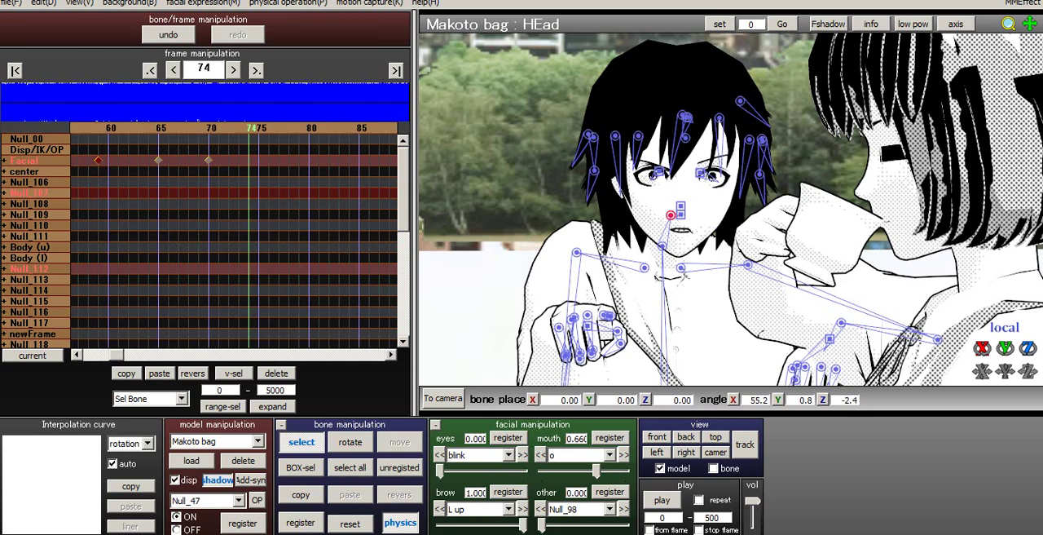
key("Right")
key("Right")
key("Right")
key("Right")
key("ctrl+Left")
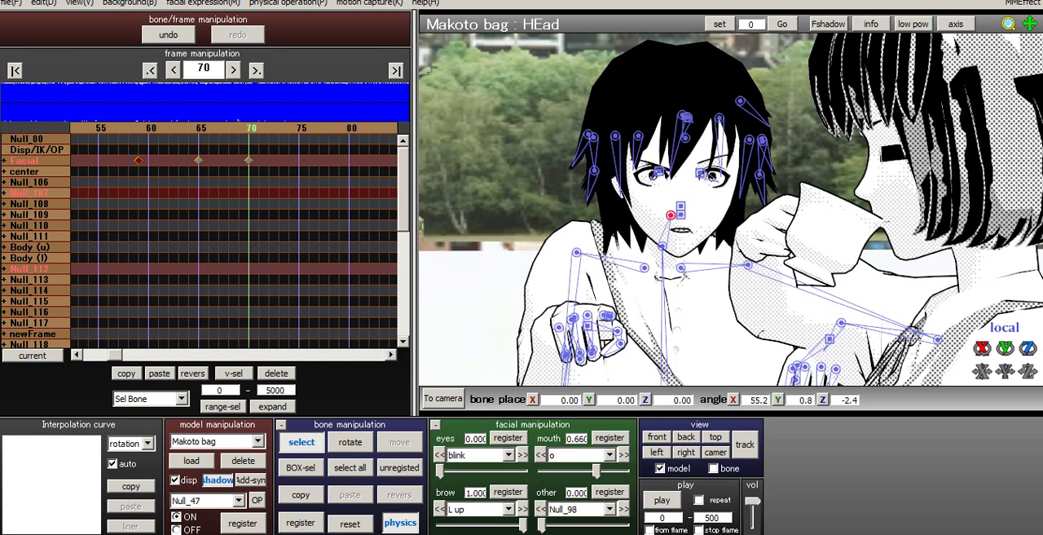
key("ctrl+Left")
key("ctrl+Left")
key("Right")
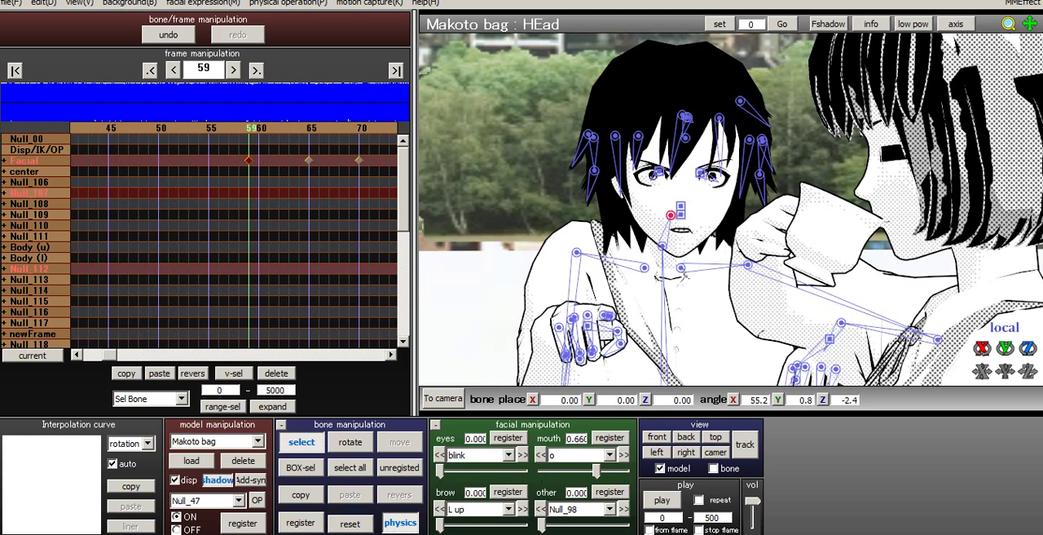
key("Left")
key("Left")
key("Left")
key("Left")
key("Left")
key("Left")
key("Left")
key("Left")
key("Left")
key("Left")
key("Left")
key("Left")
key("Left")
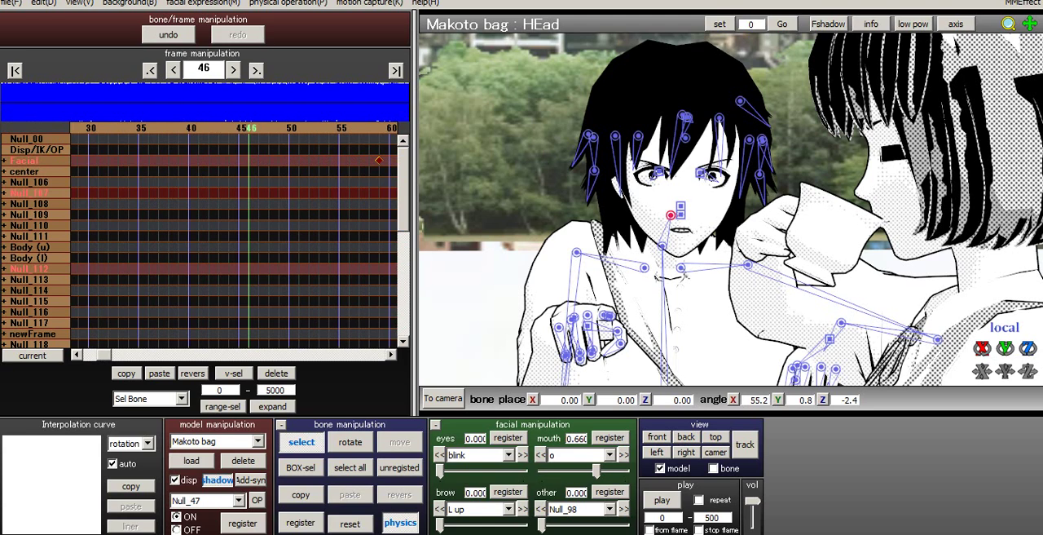
key("Right")
key("Right")
key("Right")
key("Right")
key("Right")
key("Right")
key("Right")
key("Right")
key("Right")
key("Left")
key("Left")
key("Left")
key("Left")
key("Left")
key("Left")
key("Left")
key("Left")
- Register Makoto bag's mouth o morph at 0.000 on frame 13
left_click(15, 71)
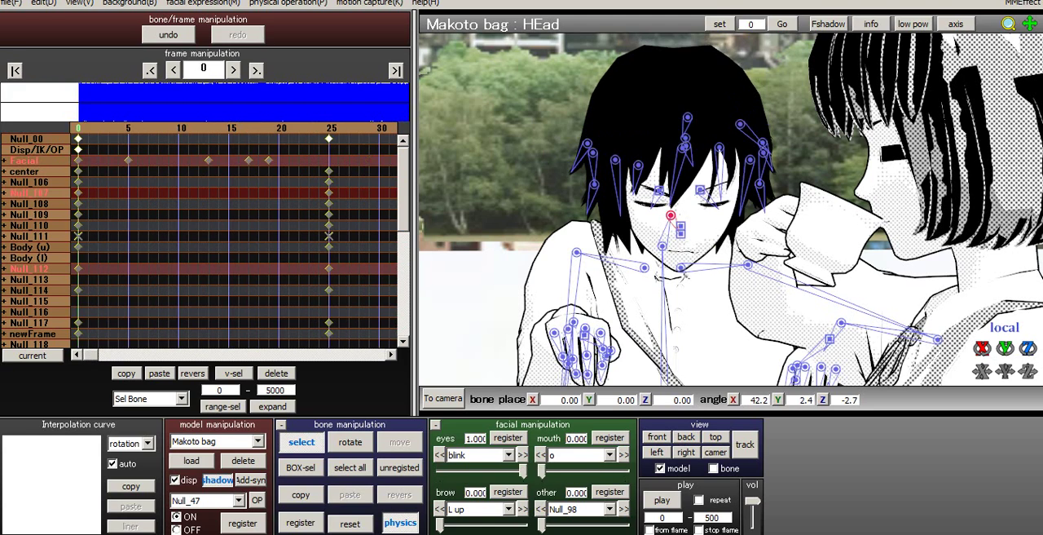
key("Right")
key("Right")
key("Right")
key("Right")
key("Right")
key("Right")
key("Right")
key("Right")
key("Right")
key("Right")
key("Right")
key("Right")
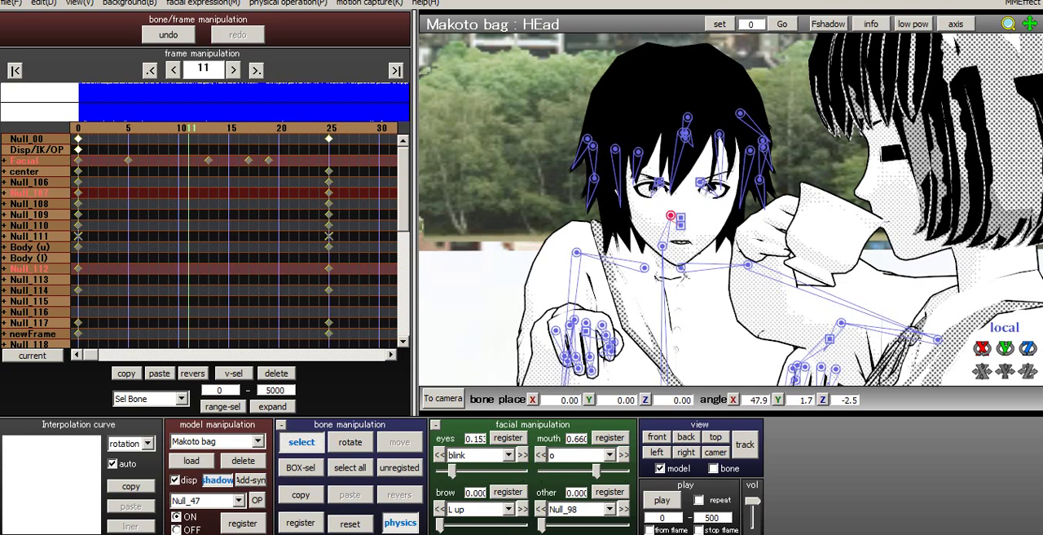
key("Right")
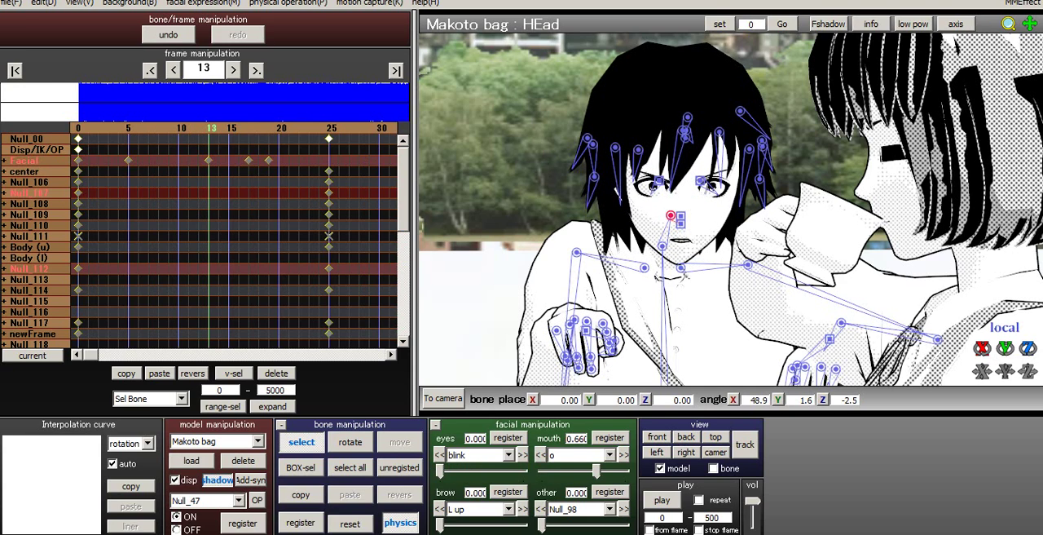
left_click_drag(595, 471, 540, 471)
left_click(610, 438)
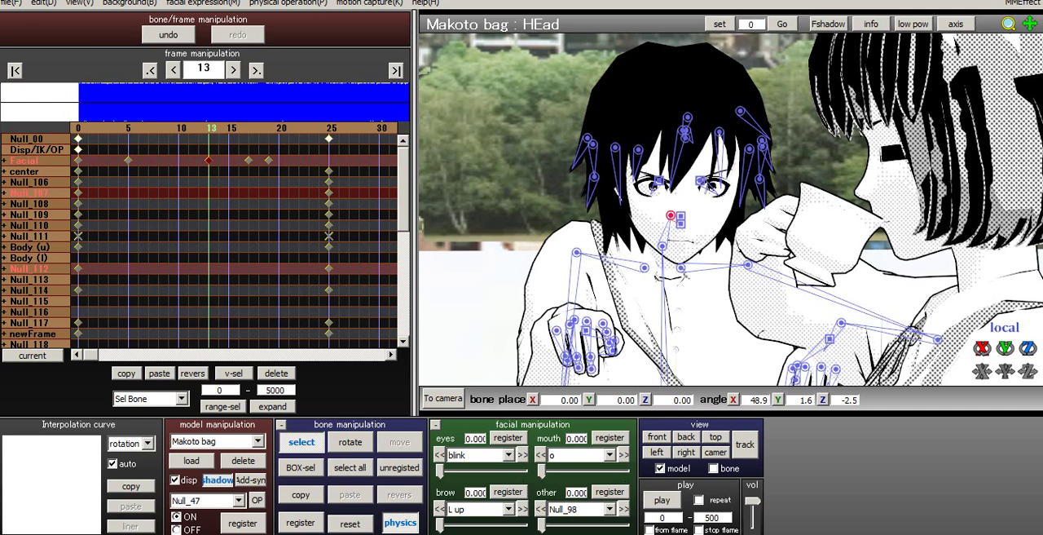
- Scrub between frames 6 and 117 to review Makoto bag's mouth, eye and brow animation, ending at frame 59
key("Left")
key("Left")
key("Left")
key("Left")
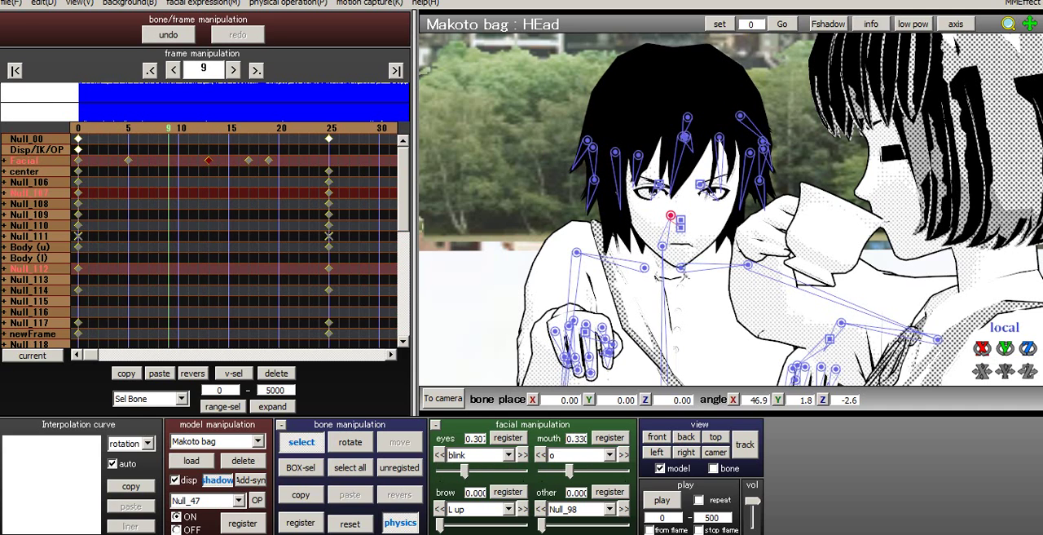
key("Left")
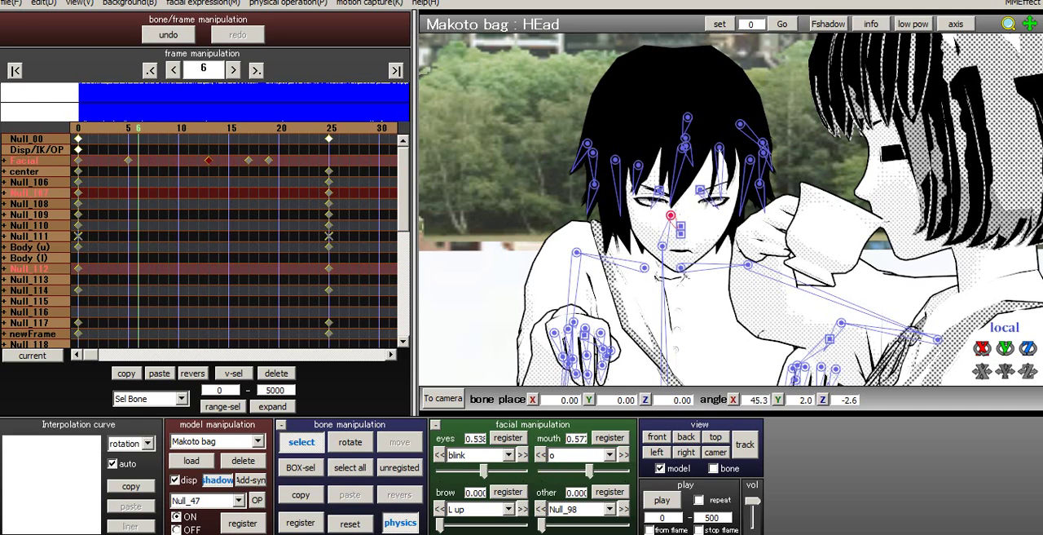
key("Right")
key("Right")
key("Right")
key("Right")
key("Right")
key("Right")
key("Right")
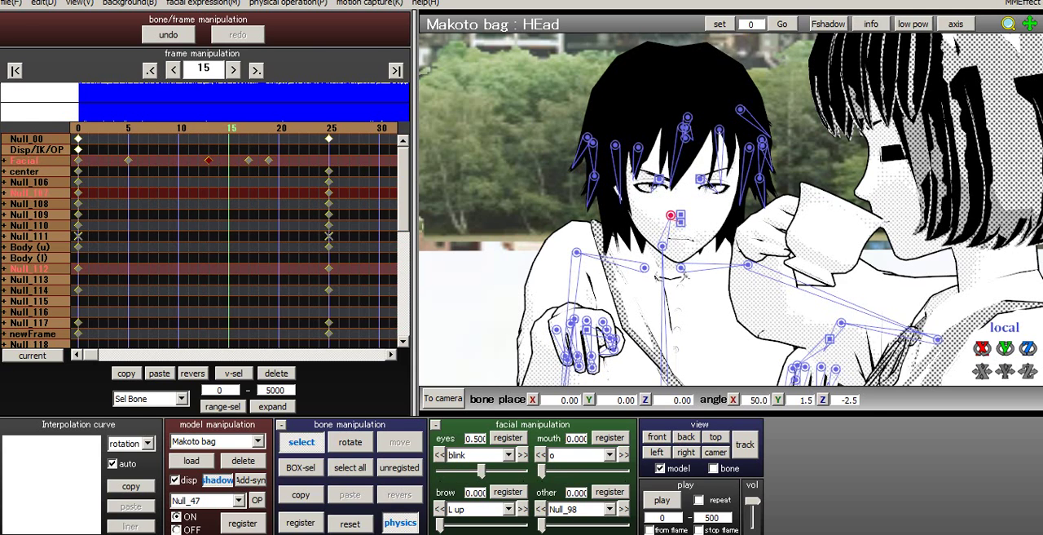
key("Right")
key("Right")
key("Right")
key("Right")
key("Right")
key("Right")
key("Right")
key("Right")
key("Right")
key("Right")
key("Right")
key("Right")
key("Right")
key("Right")
key("Right")
key("Right")
key("Right")
key("Right")
key("Right")
key("Right")
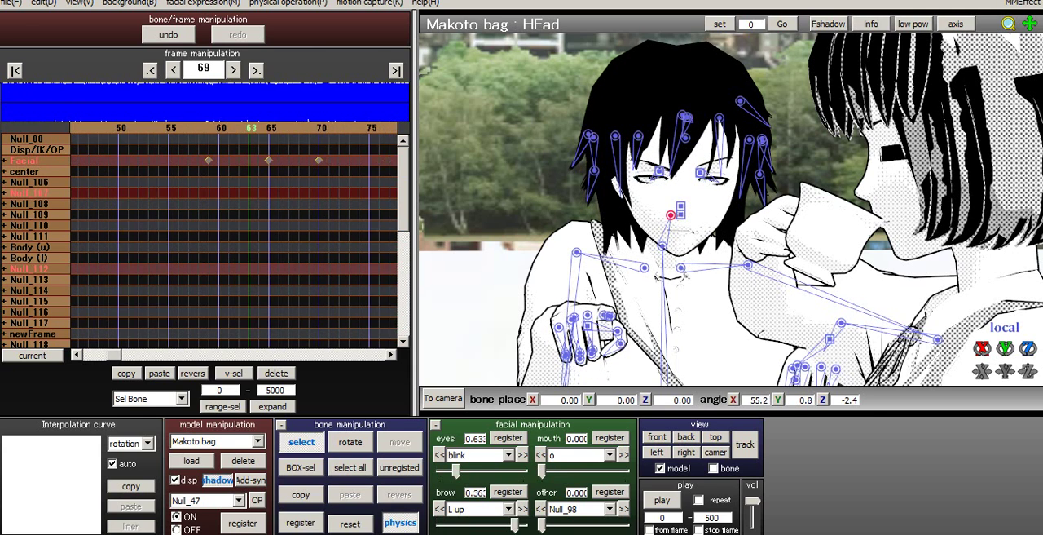
key("Right")
key("Right")
key("Right")
key("Right")
key("Right")
key("Right")
key("Right")
key("Right")
key("Right")
key("Right")
key("Right")
key("Right")
key("Right")
key("Right")
key("Right")
key("Right")
key("Right")
key("Right")
key("Right")
key("Right")
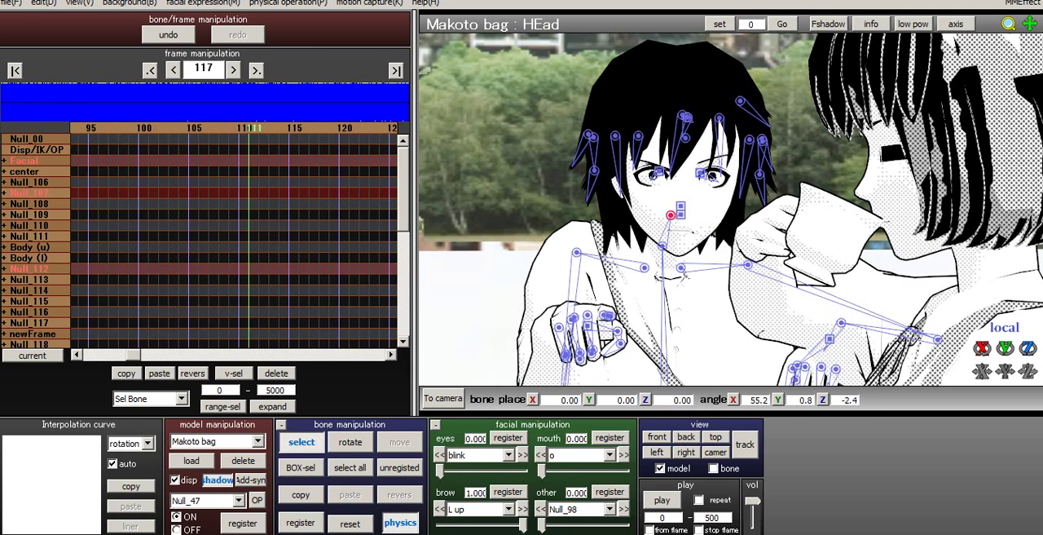
key("Left")
key("Left")
key("Left")
key("Left")
key("Left")
key("Left")
key("Left")
key("Left")
key("Left")
key("Left")
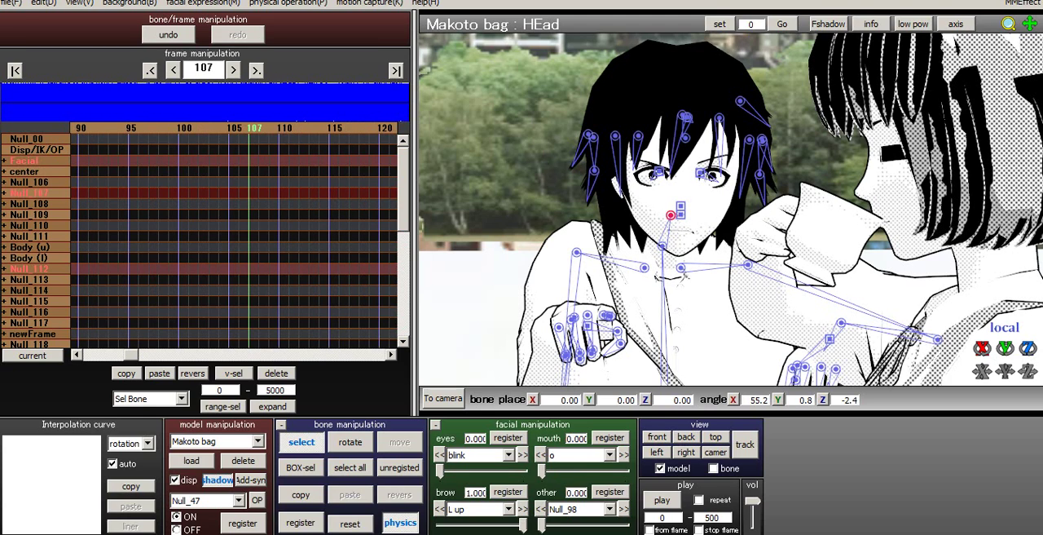
key("Left")
key("Left")
key("Left")
key("Left")
key("Left")
key("Left")
key("Left")
key("Left")
key("Left")
key("Left")
key("Left")
key("Left")
key("Left")
key("Left")
key("Left")
key("Left")
key("Left")
key("Left")
key("Left")
key("Left")
key("Left")
key("Left")
key("Left")
key("Left")
key("Left")
key("Left")
key("Left")
key("Left")
key("Left")
key("Left")
key("Left")
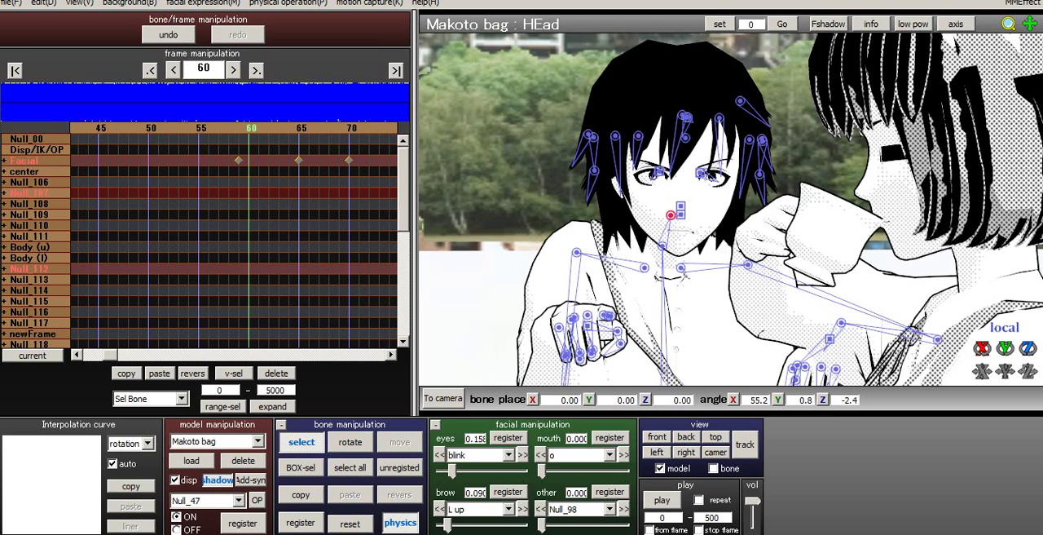
key("Left")
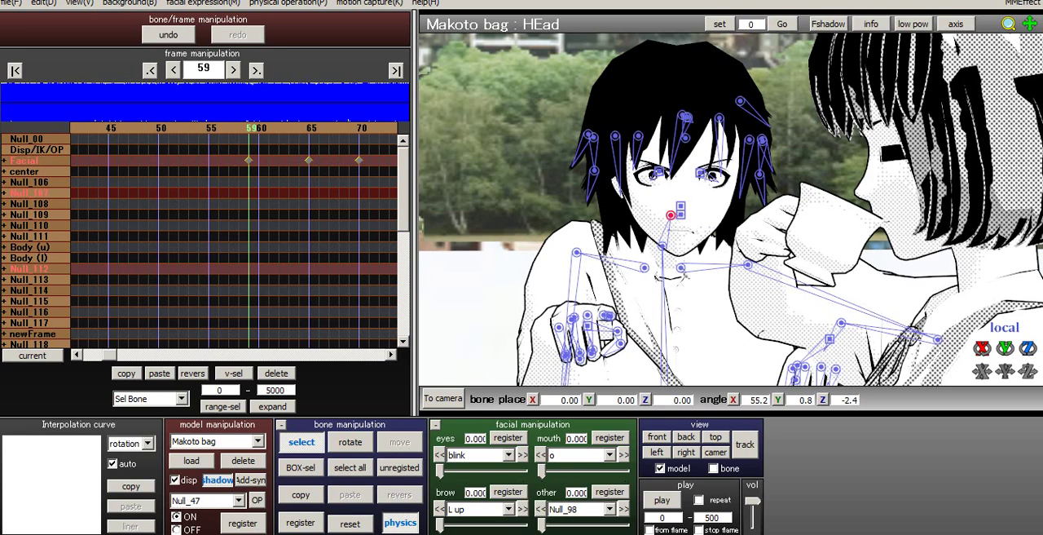
- Save the project and open the effect mapping
left_click(12, 4)
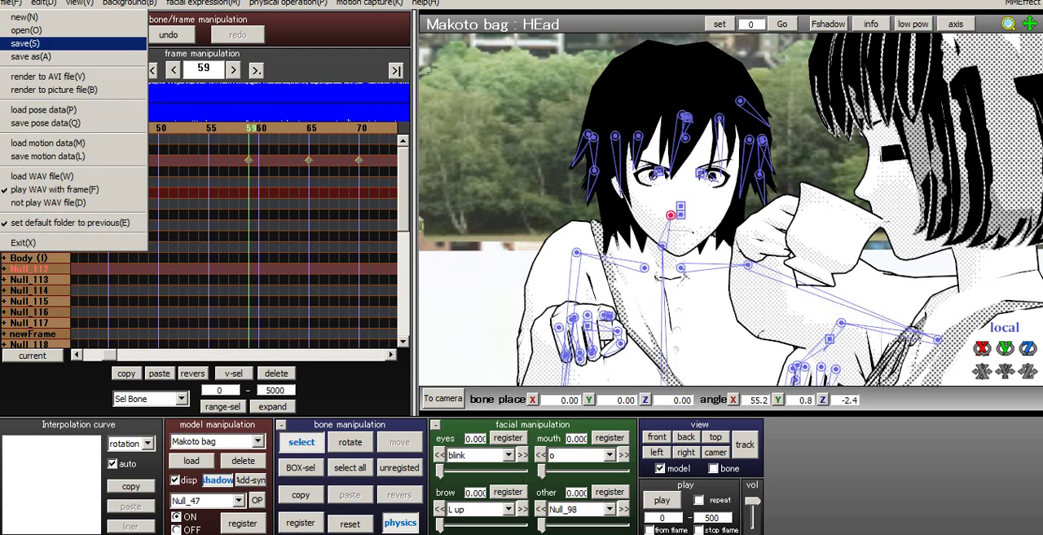
left_click(27, 44)
left_click(1022, 3)
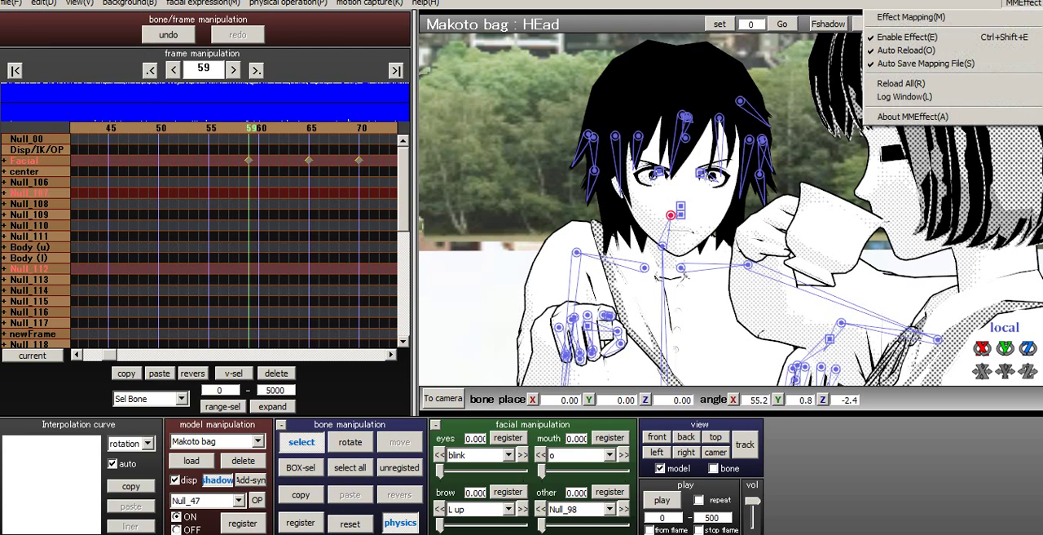
left_click(929, 17)
- Browse the Effects folder for manga effects from the model loading dialog and open MangaEffectSet_v002
left_click(192, 460)
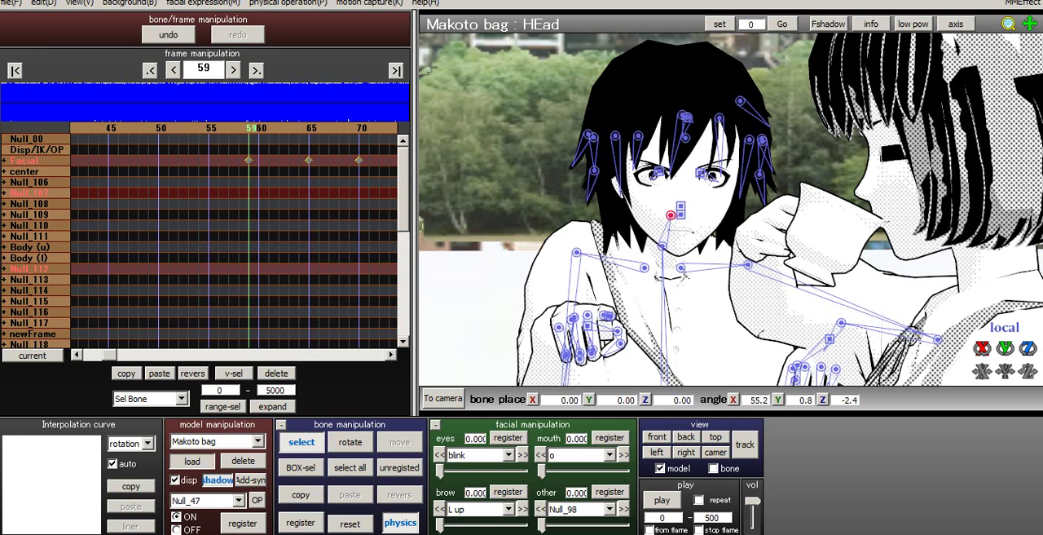
left_click(135, 40)
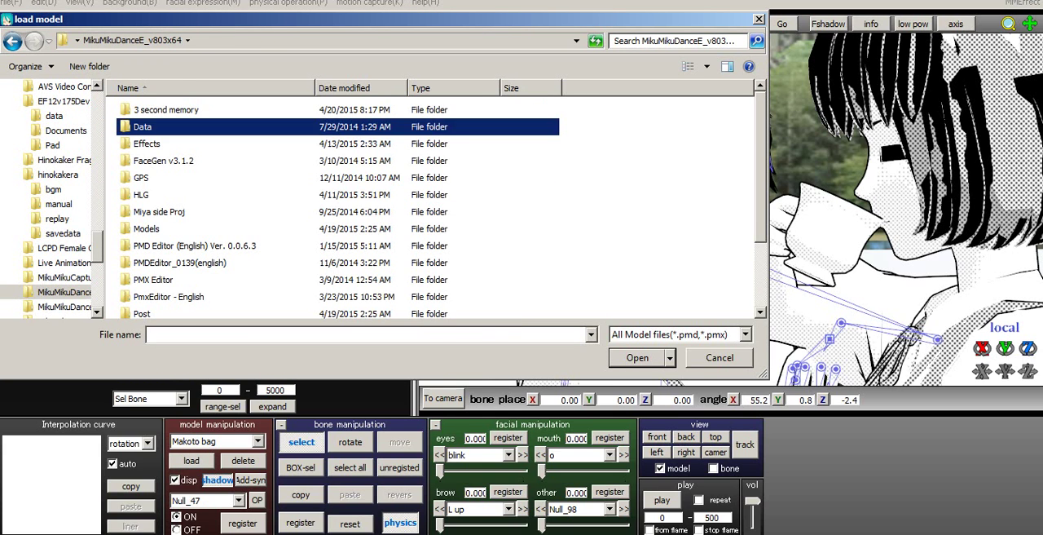
double_click(148, 144)
scroll(338, 209, "down", 2)
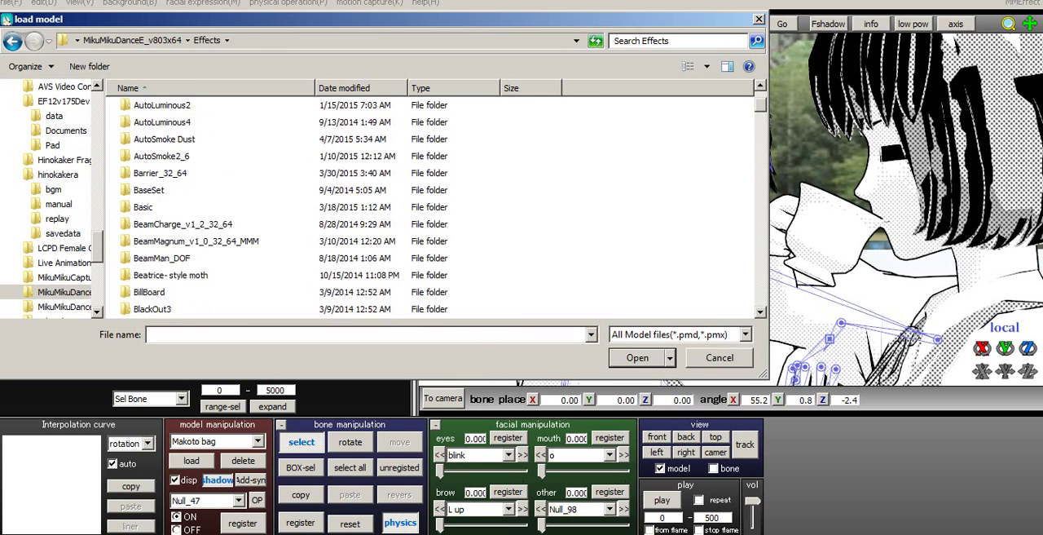
scroll(338, 209, "up", 2)
scroll(339, 208, "down", 14)
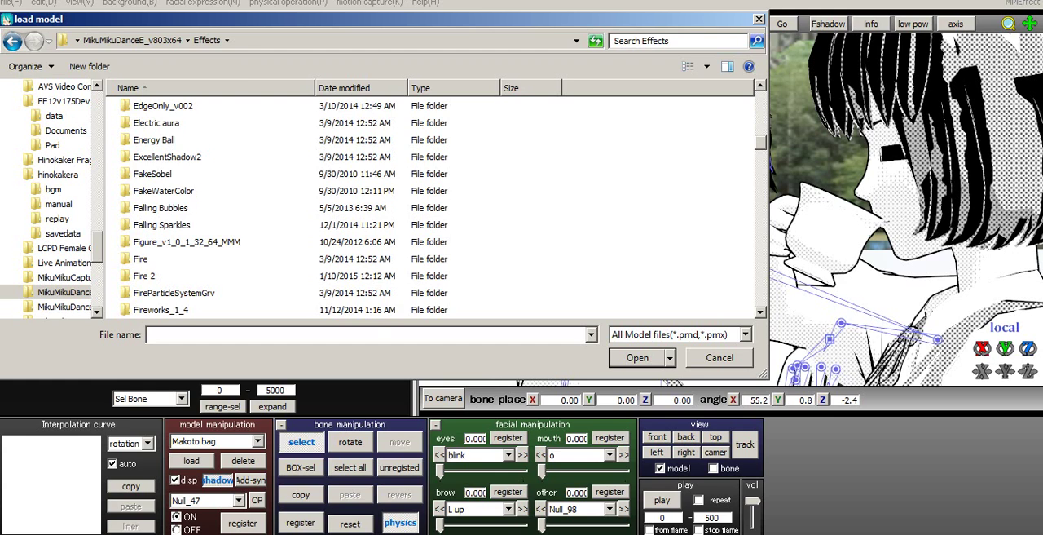
scroll(338, 209, "down", 13)
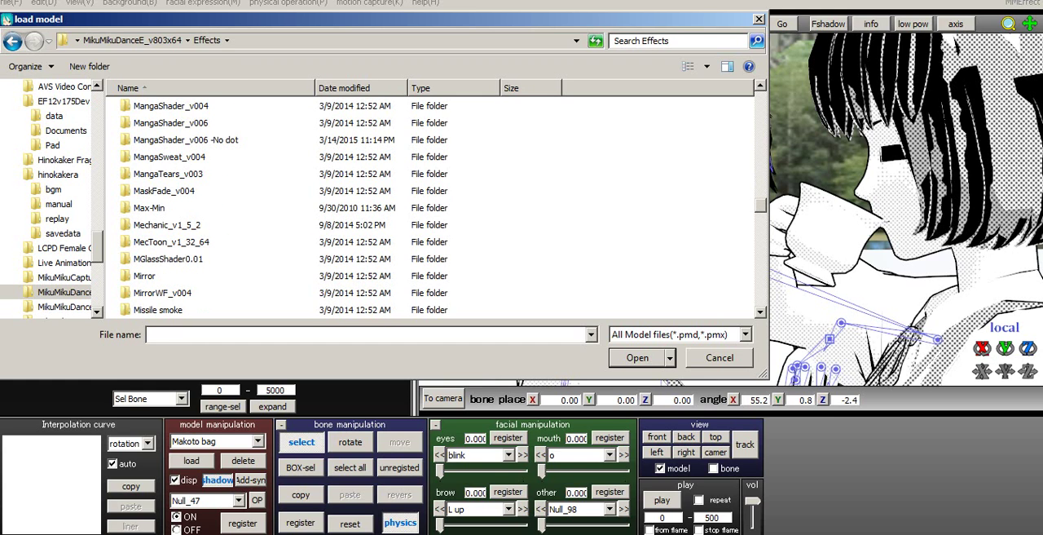
left_click(167, 173)
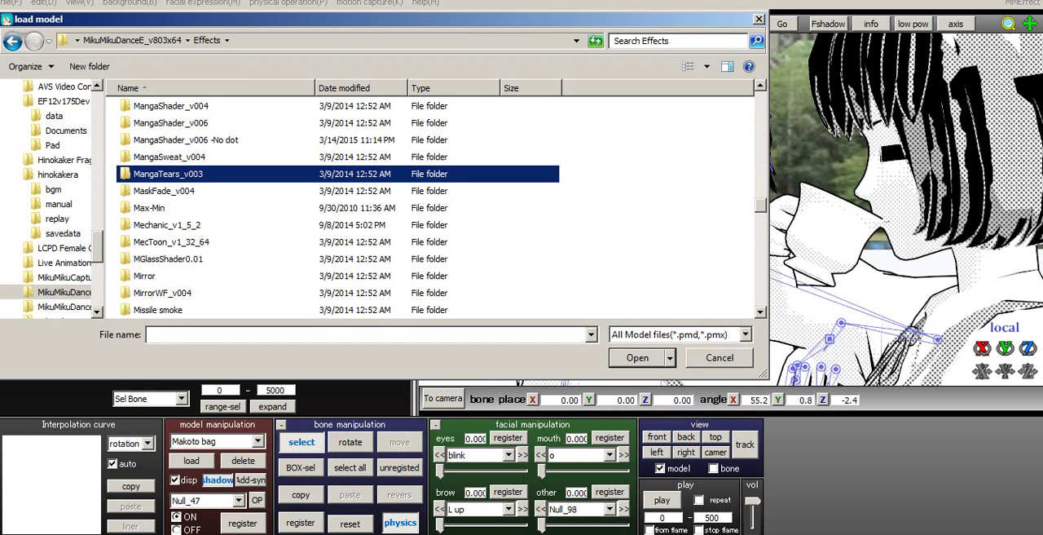
scroll(167, 173, "up", 1)
left_click(186, 190)
scroll(186, 190, "up", 1)
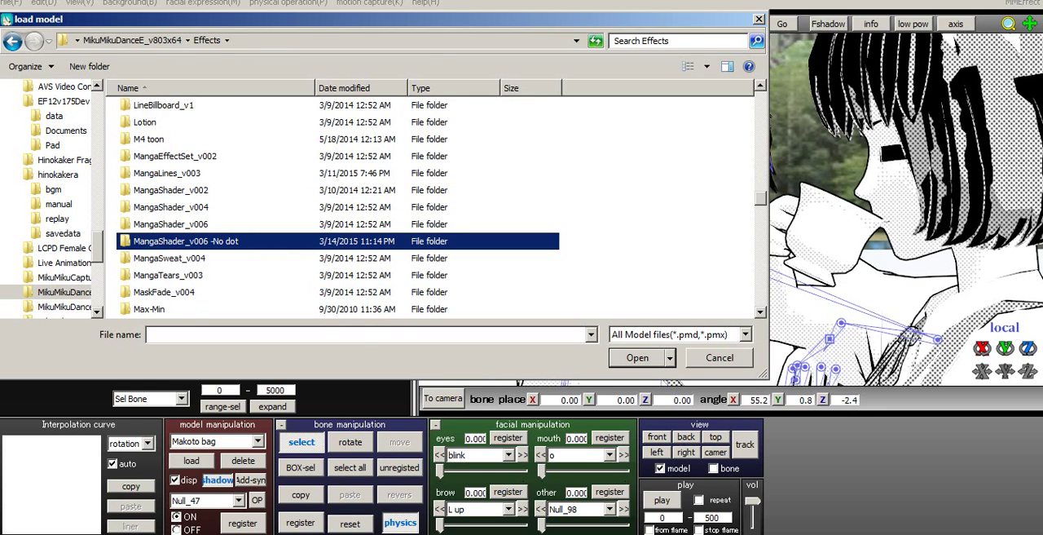
double_click(175, 156)
- Show all file types in MangaEffectSet_v002, look through its effect files and close the loading dialog
left_click(745, 334)
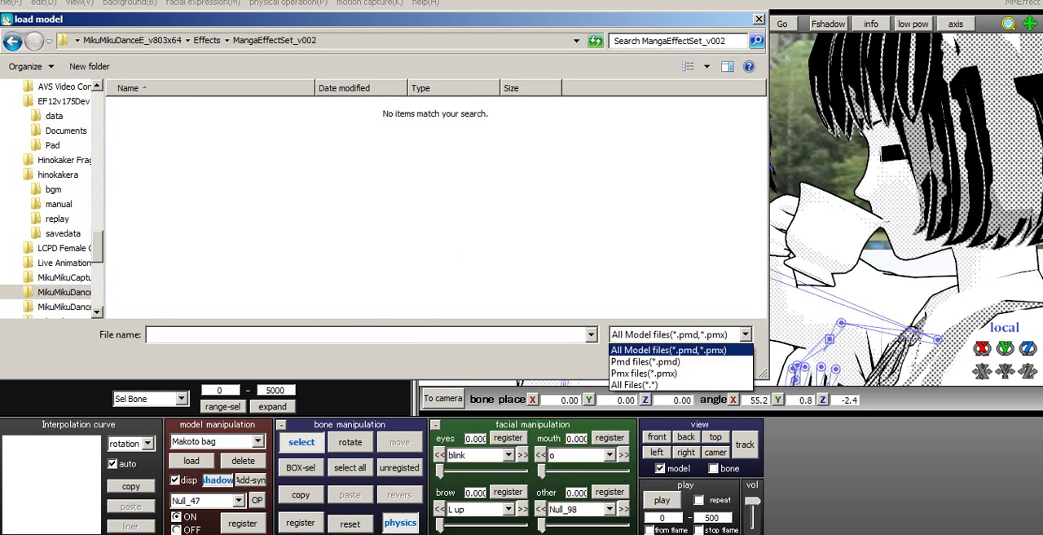
left_click(680, 386)
left_click(151, 144)
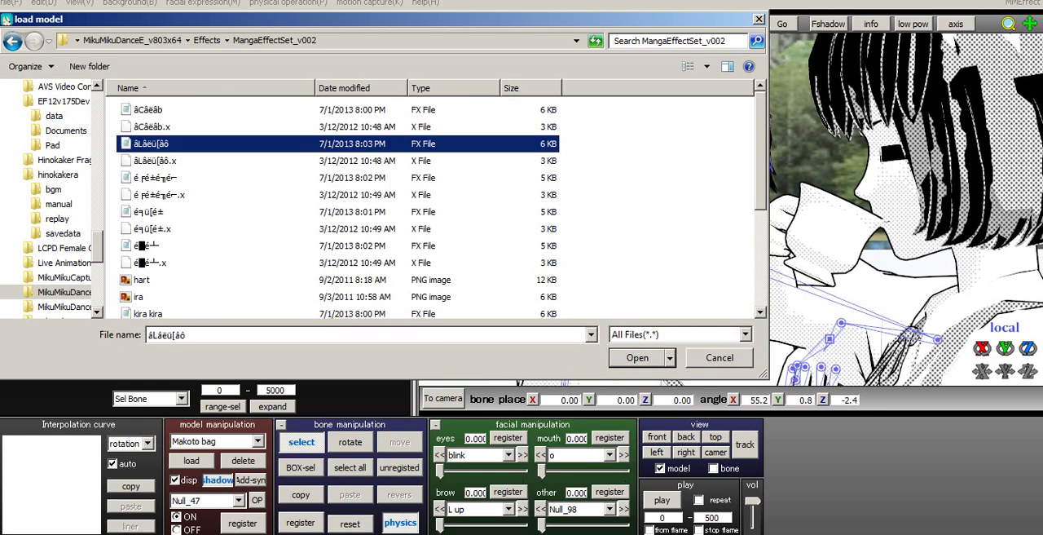
scroll(151, 144, "down", 1)
scroll(436, 200, "down", 3)
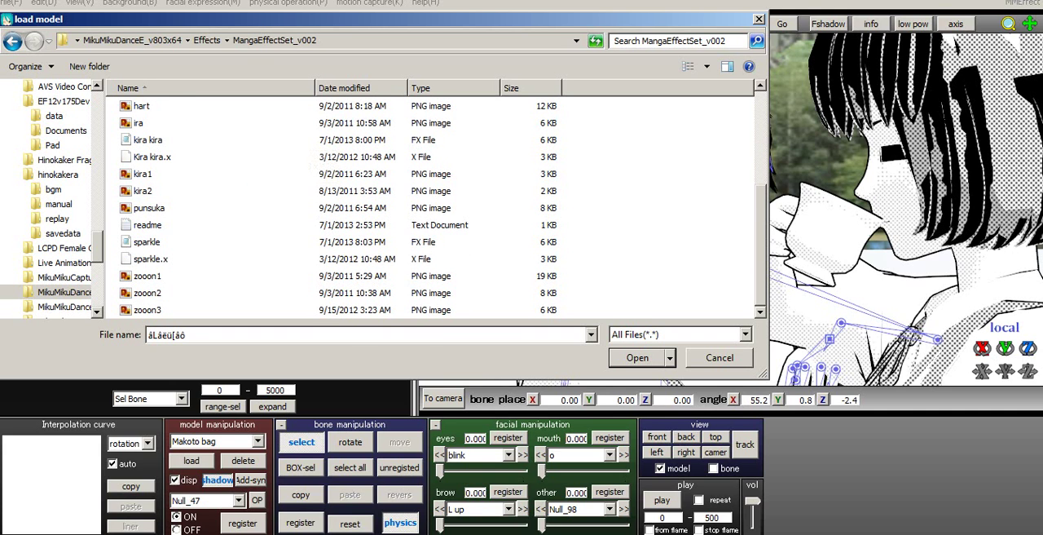
scroll(269, 167, "up", 4)
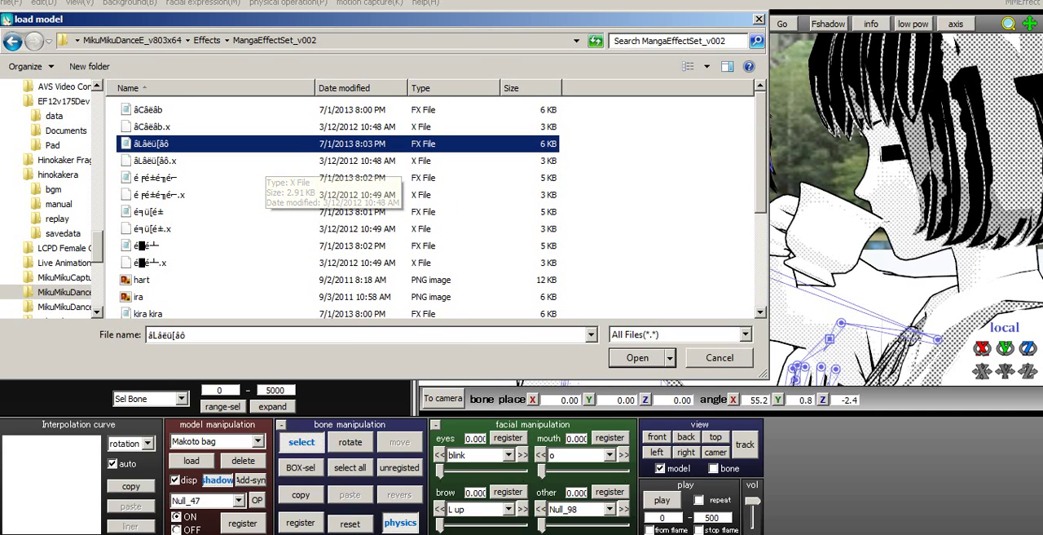
left_click(638, 357)
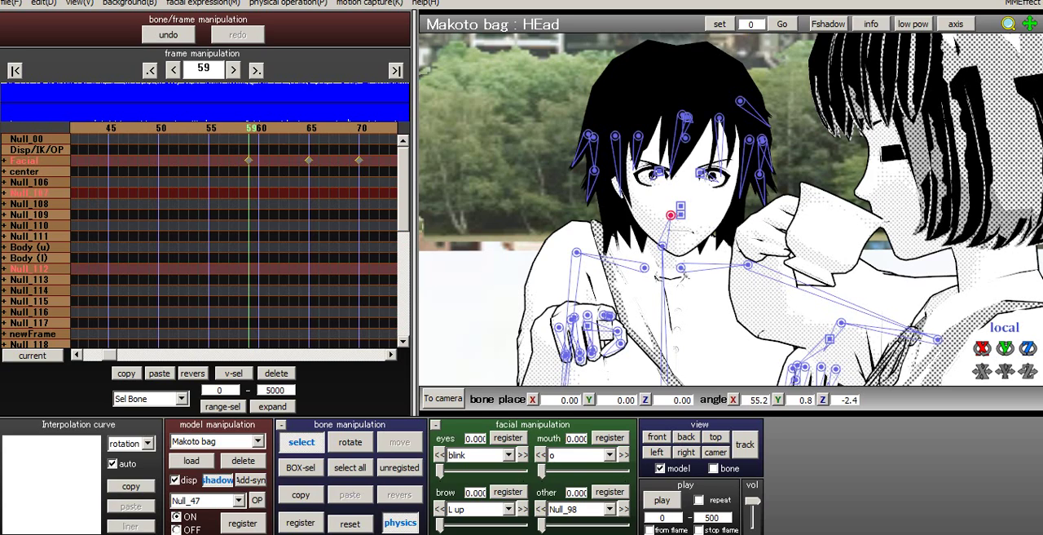
- Go back to frame 26 and switch from model editing to camera, light and accessory editing
key("Left")
key("Left")
key("Left")
key("Left")
key("Left")
key("Left")
key("Left")
key("Left")
key("Left")
key("Left")
key("Left")
key("Left")
key("Left")
key("Left")
key("Left")
key("Left")
key("Left")
key("Left")
key("Left")
key("Left")
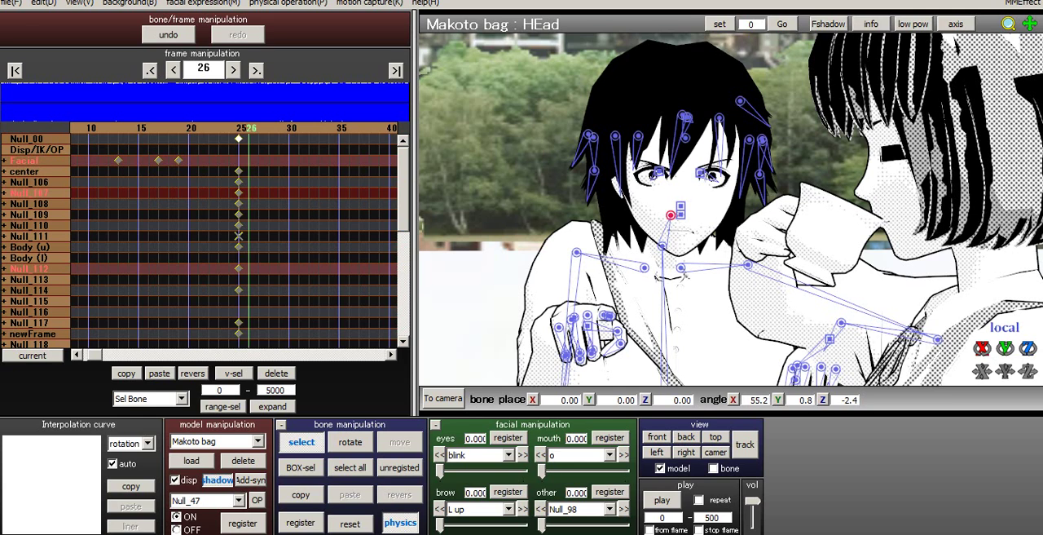
left_click(442, 399)
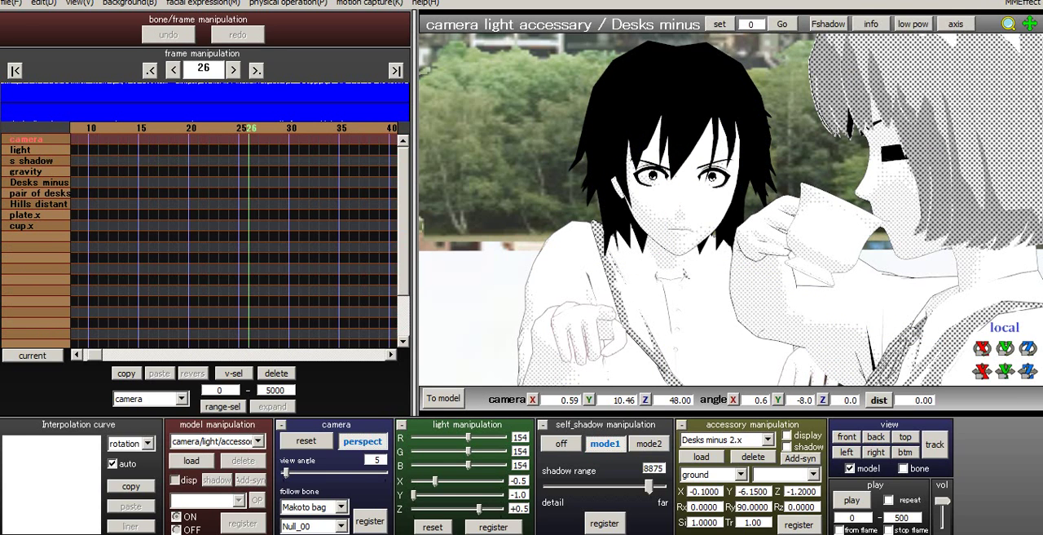
- Show and hide the Desks minus 2.x accessory repeatedly to check its contribution to the shot, leaving it hidden
left_click(768, 439)
left_click(724, 452)
left_click(787, 436)
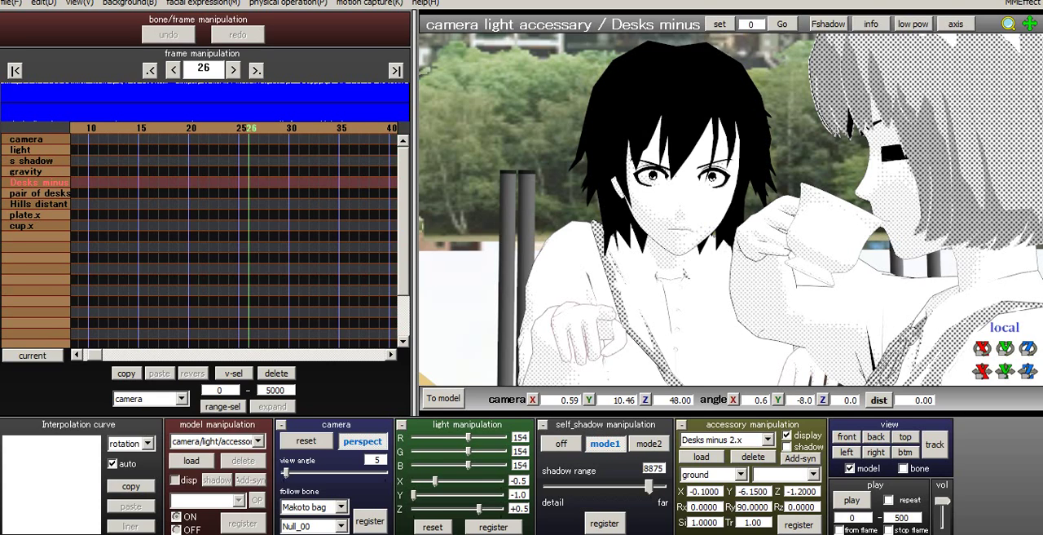
left_click(787, 435)
left_click(787, 435)
left_click(787, 435)
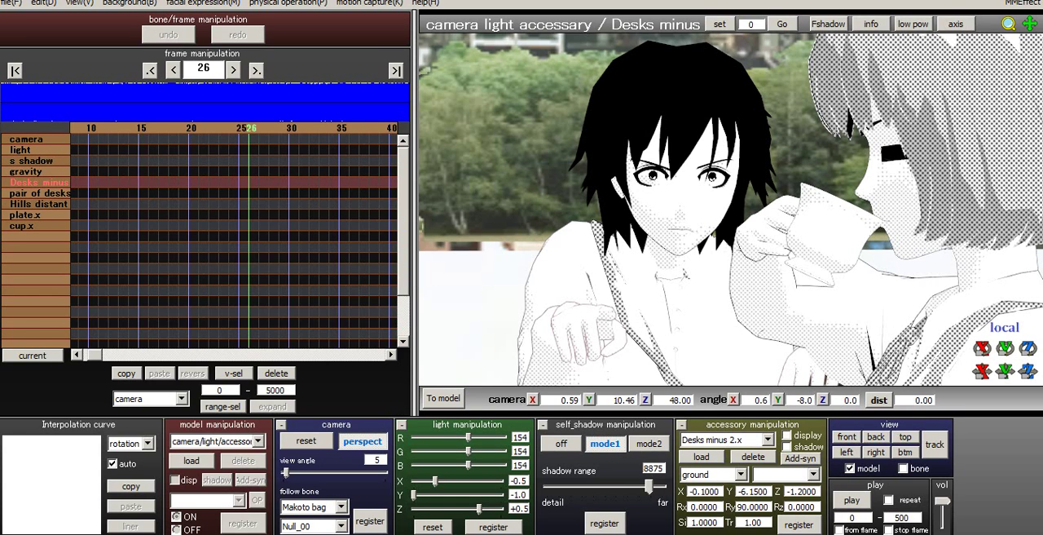
left_click(787, 435)
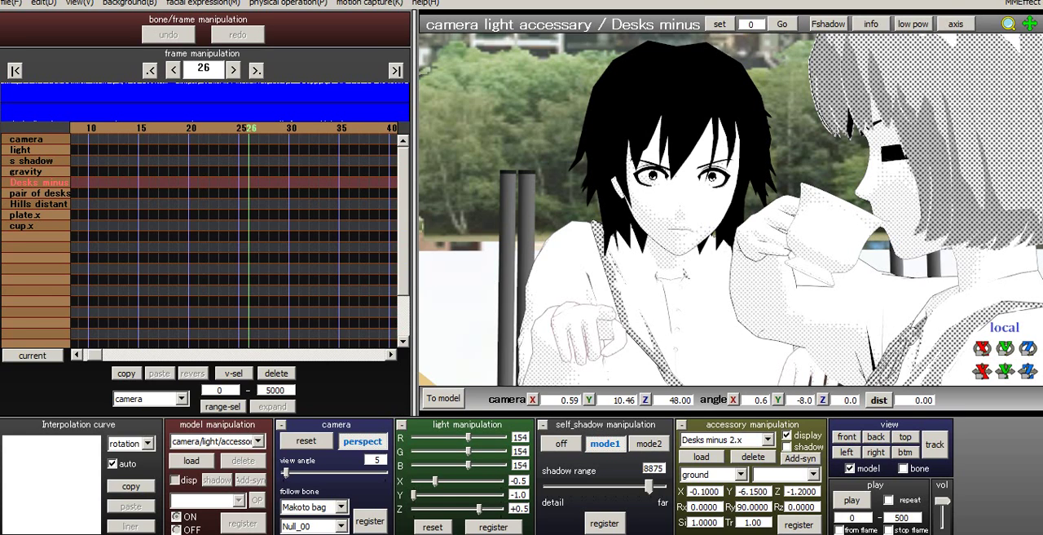
left_click(788, 435)
- Return to frame 0 and step through the animation up to frame 160 to judge the length of the shot
left_click(15, 71)
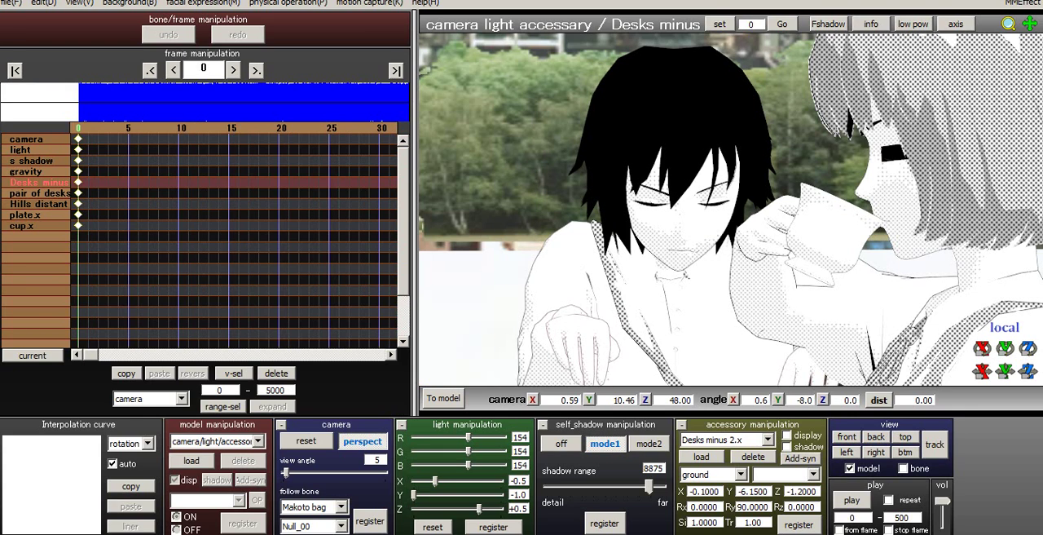
key("Right")
key("Right")
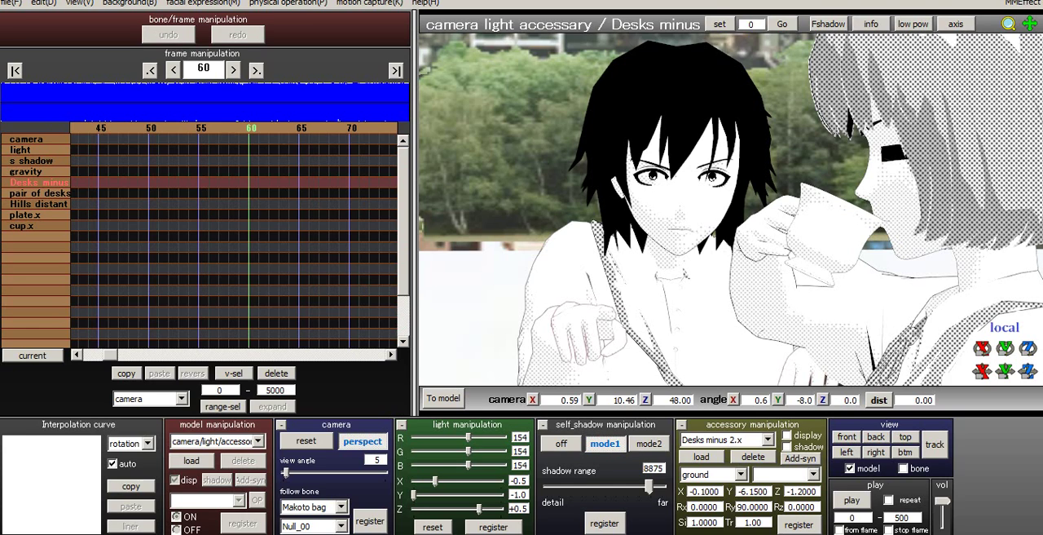
left_click(15, 71)
key("Right")
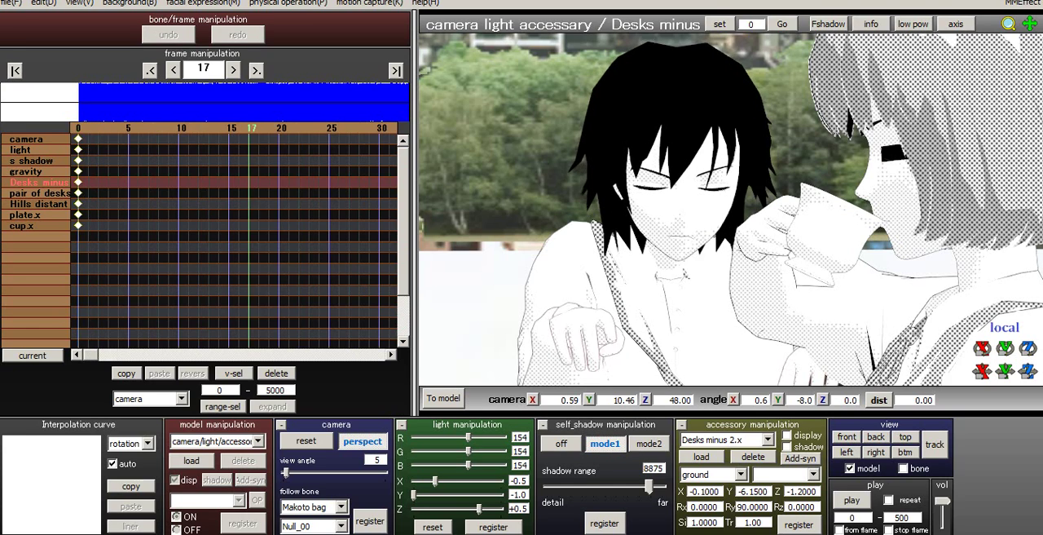
key("Right")
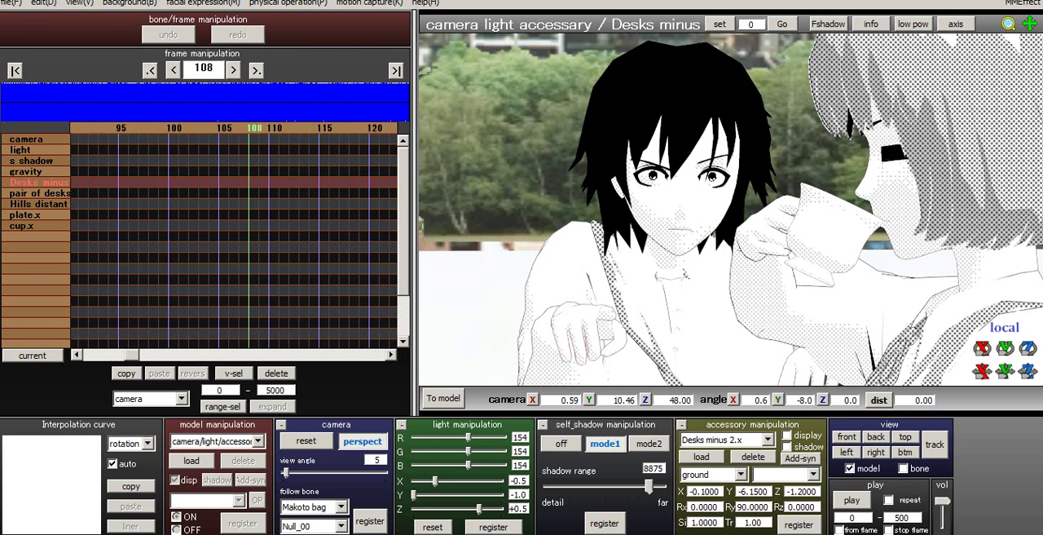
key("Right")
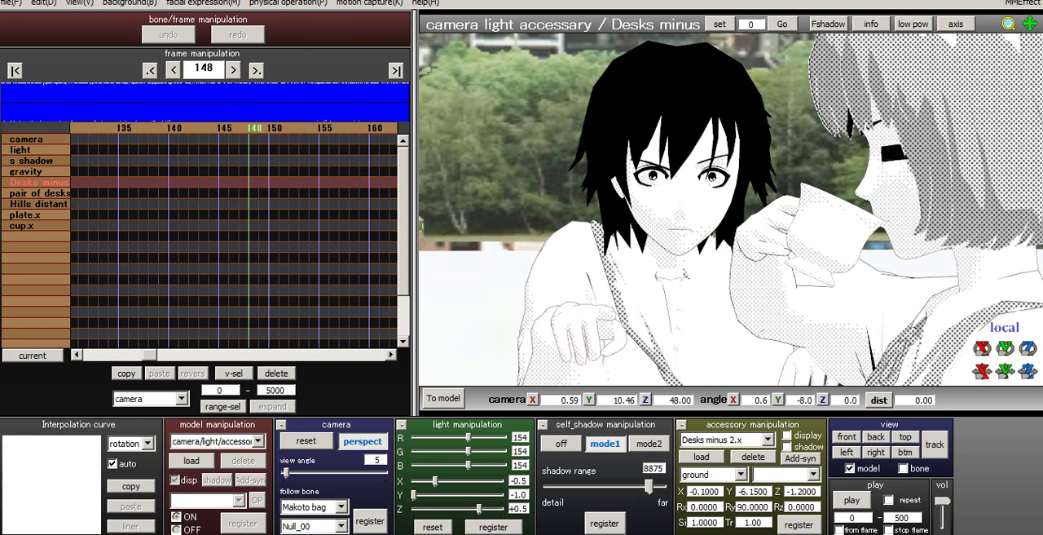
key("Right")
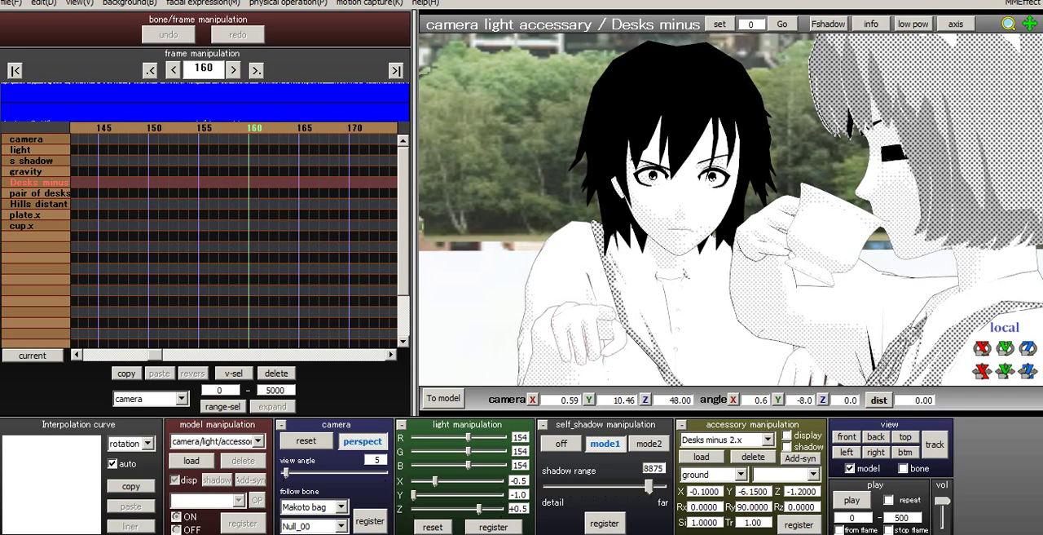
- Go back to frame 138 and register a camera keyframe holding the current view
key("Left")
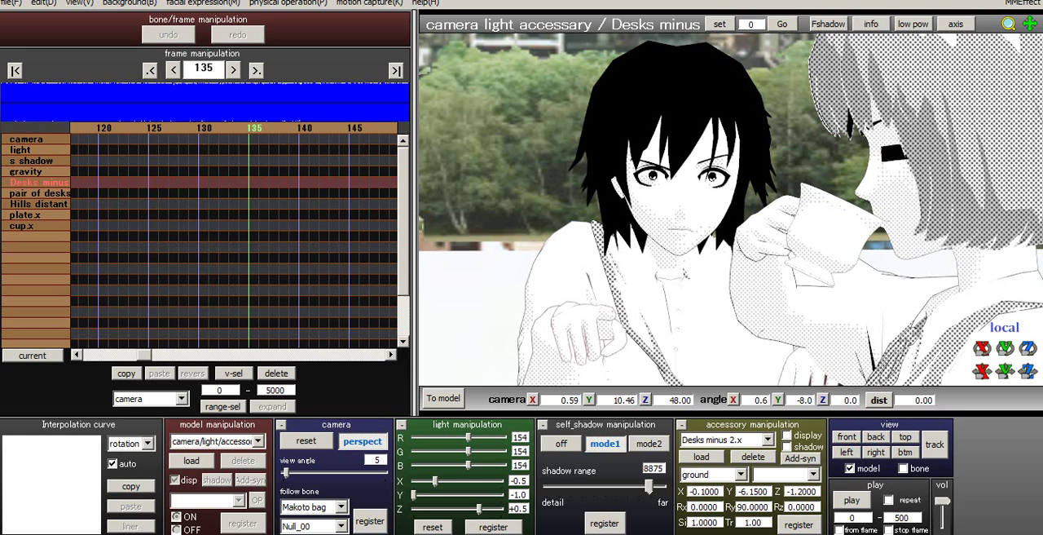
key("Right")
key("Left")
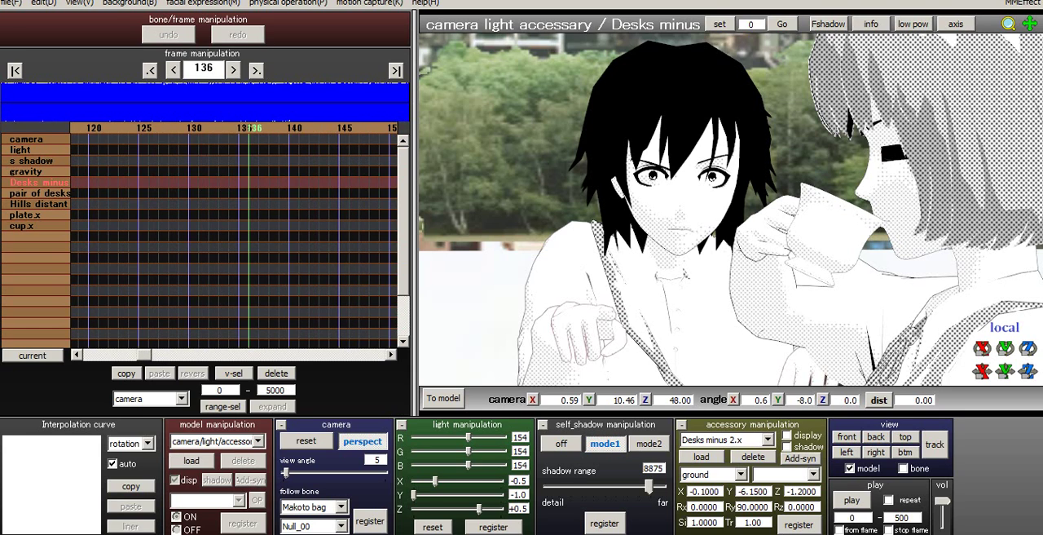
key("Right")
key("Right")
left_click(370, 521)
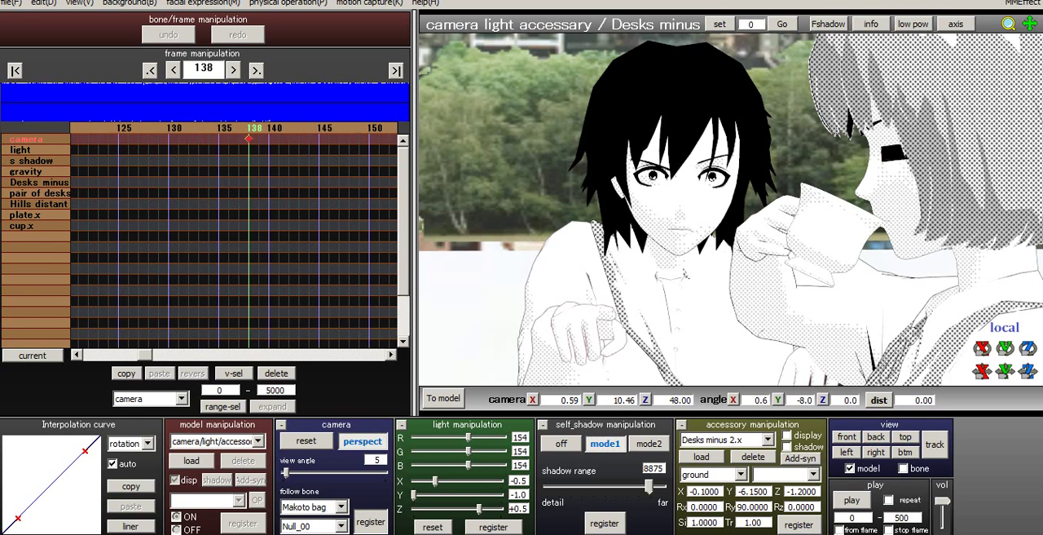
- Review the held camera shot from frame 0 to the keyframe at frame 138
left_click(150, 70)
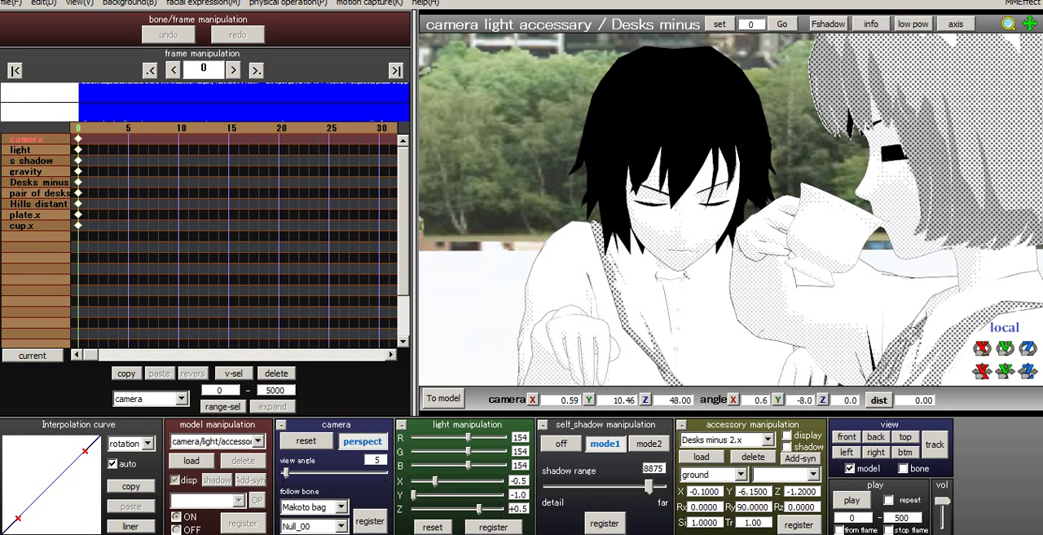
key("Right")
key("Right")
key("Right")
key("Right")
key("Right")
key("Right")
key("Right")
key("Right")
key("Right")
key("Right")
key("Right")
key("Right")
key("Right")
key("Right")
key("Right")
key("Right")
key("Right")
key("Right")
key("Right")
key("Right")
key("Right")
key("Right")
key("Right")
key("Right")
key("Right")
key("Right")
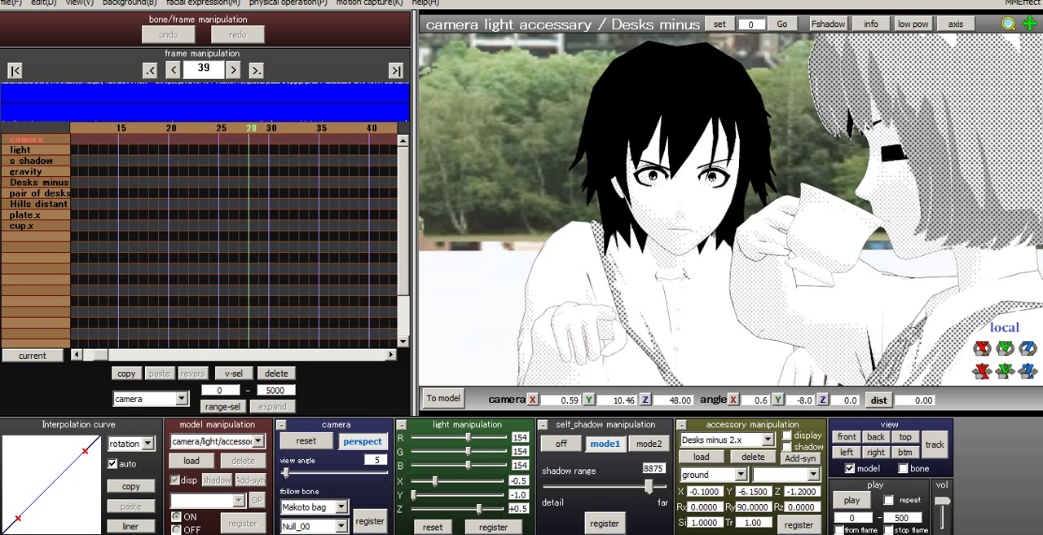
- Try a wider camera view of the cup-drinking character at frame 139, and return to frame 0 without registering it
key("Right")
key("Right")
key("Right")
key("Right")
key("Right")
key("Right")
key("Right")
key("Right")
key("Right")
key("Right")
key("Right")
key("Right")
key("Right")
key("Right")
key("Right")
key("Right")
key("Right")
key("Right")
key("Right")
key("Right")
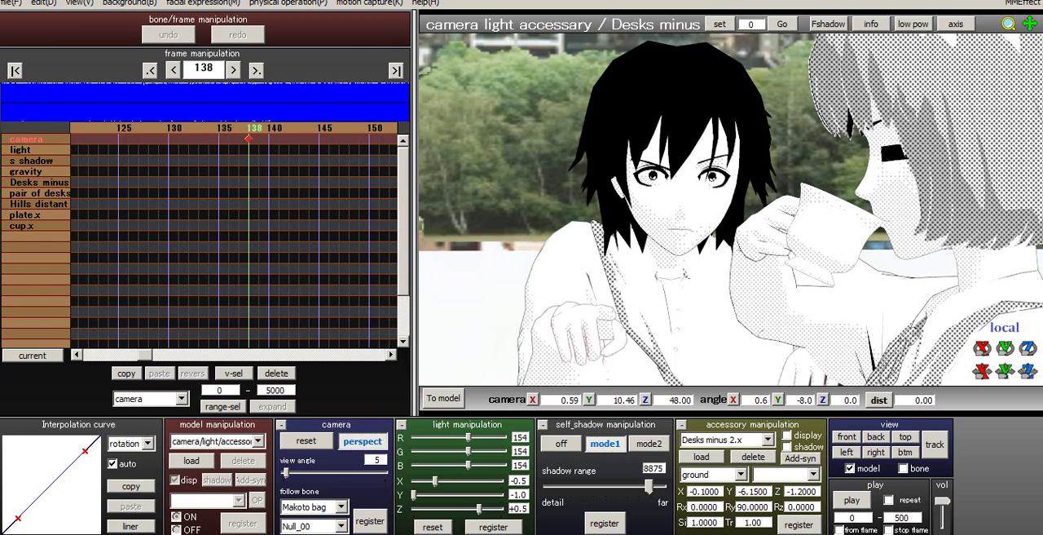
key("Right")
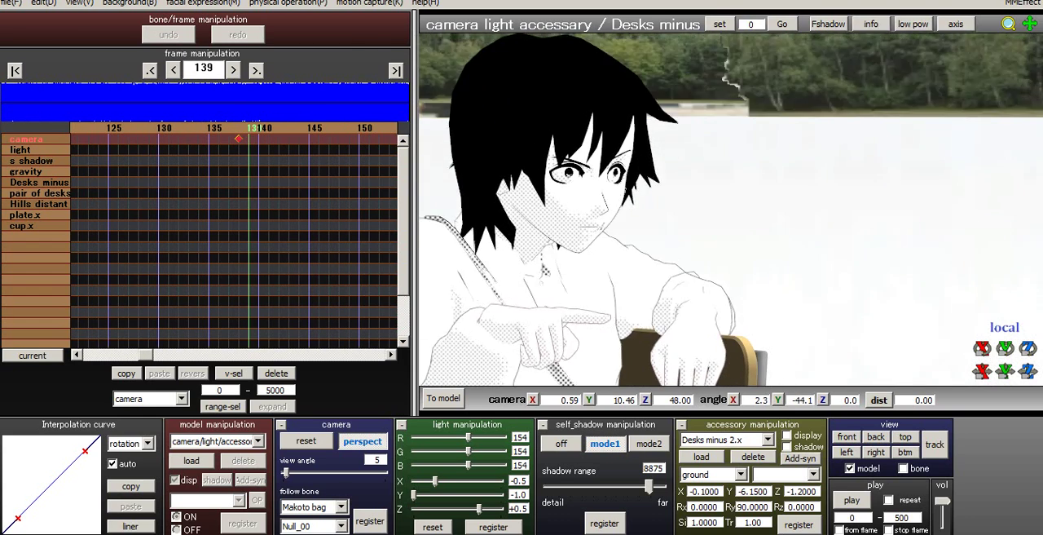
middle_click_drag(896, 222, 505, 194)
scroll(505, 194, "down", 4)
right_click_drag(505, 194, 620, 194)
middle_click_drag(621, 193, 640, 197)
scroll(730, 210, "down", 4)
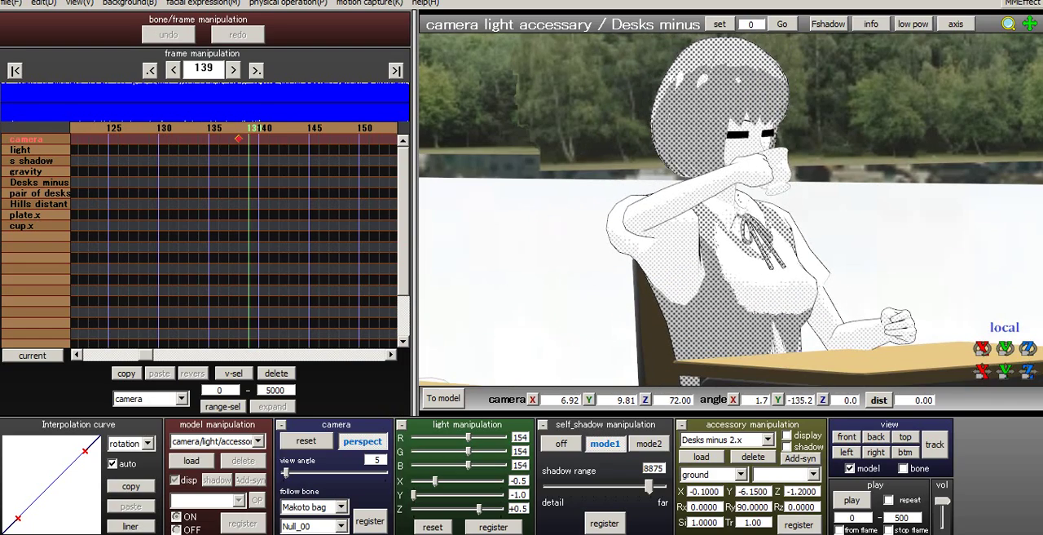
left_click(15, 71)
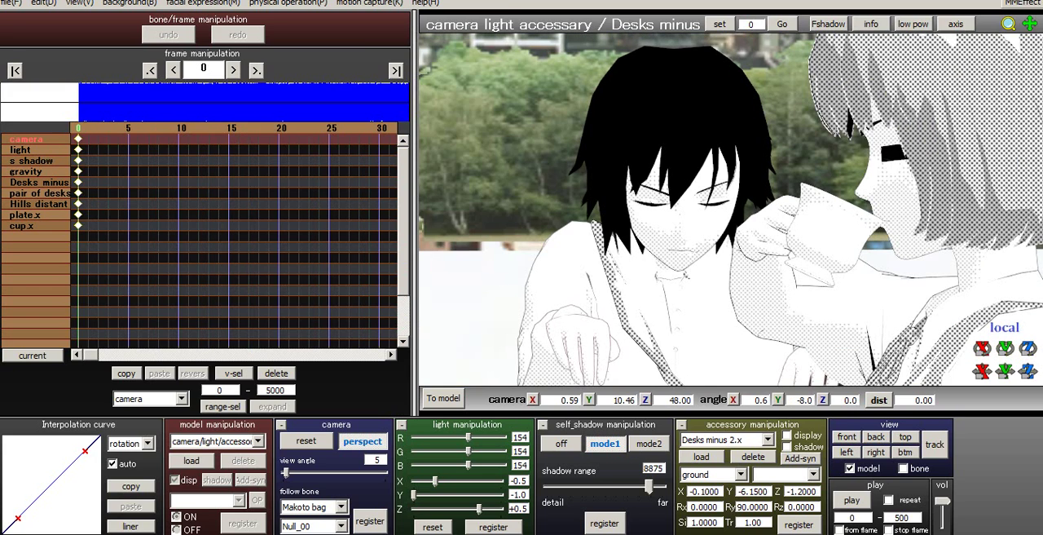
- Open the effect mapping and assign the MangaShader effect to Desks minus 2.x
left_click(1023, 3)
left_click(909, 17)
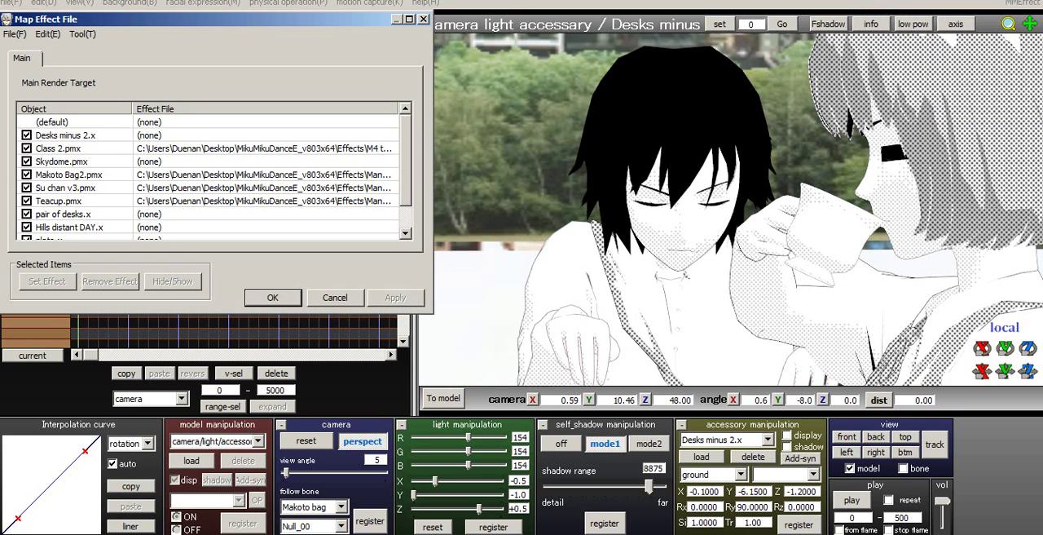
left_click(67, 135)
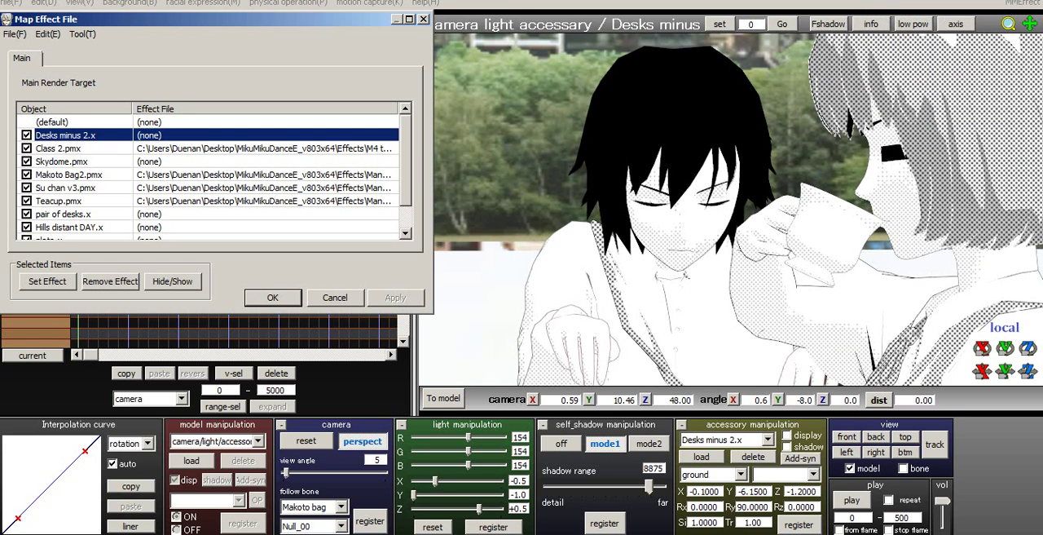
left_click(48, 281)
left_click(159, 159)
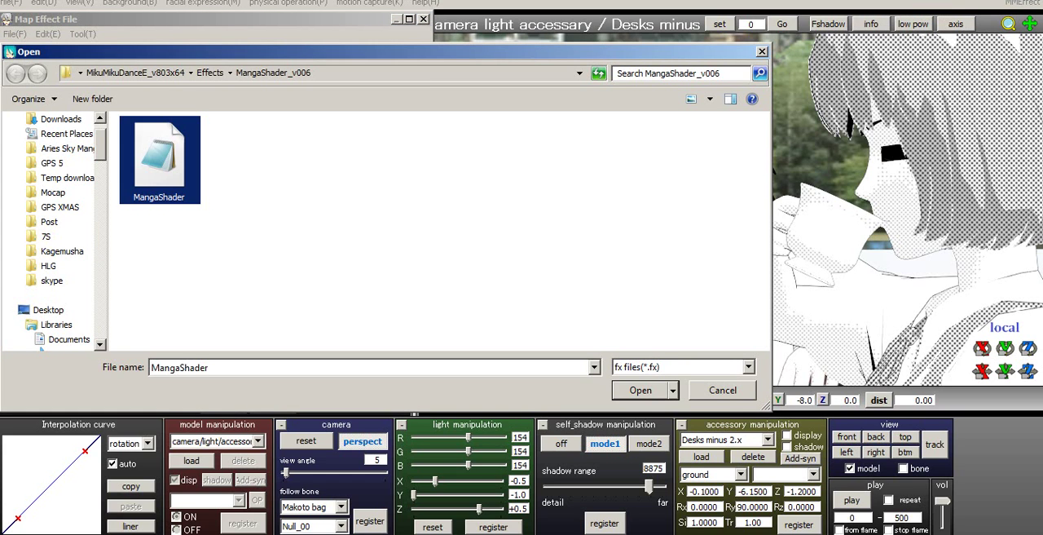
key("Return")
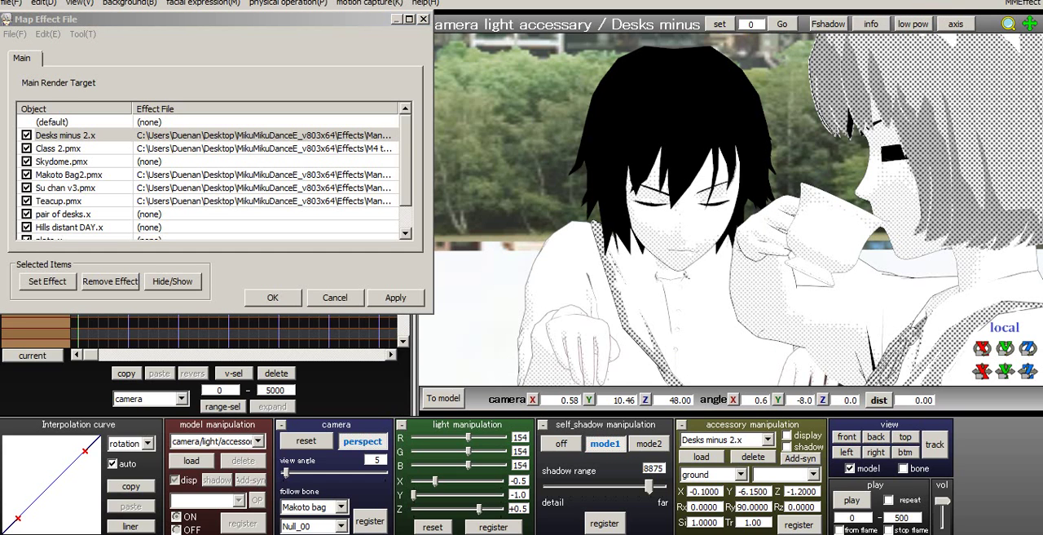
- Assign the MangaShader effect to the pair of desks.x accessory
scroll(731, 210, "down", 12)
middle_click_drag(731, 209, 738, 150)
right_click_drag(737, 150, 738, 213)
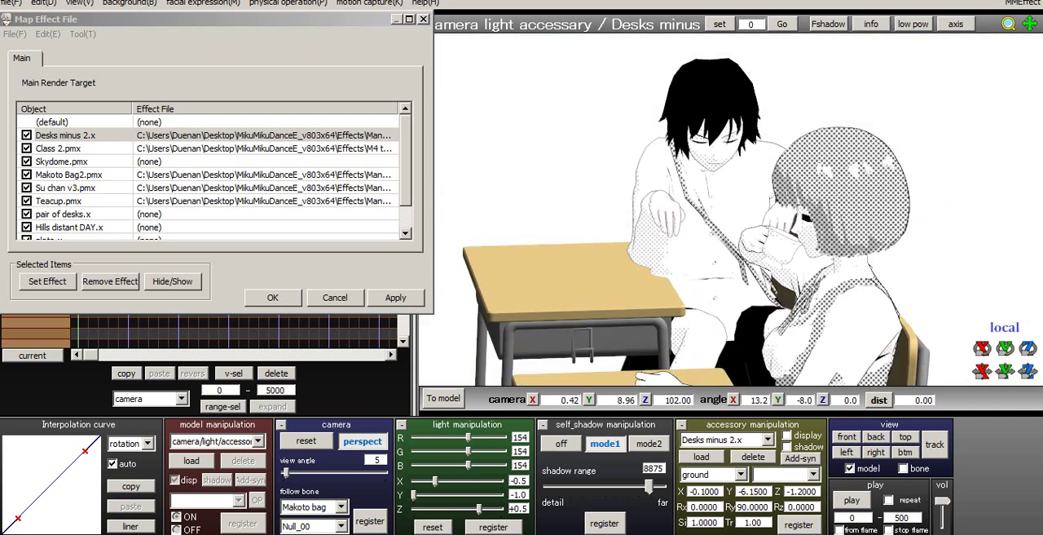
middle_click_drag(737, 213, 751, 113)
scroll(751, 112, "down", 2)
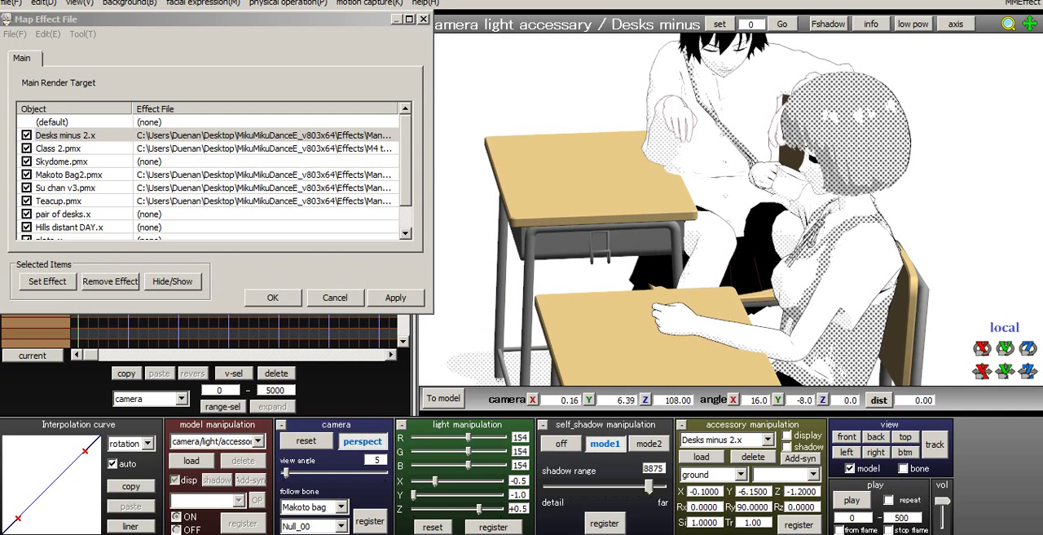
left_click_drag(405, 163, 405, 174)
left_click(62, 201)
left_click(48, 280)
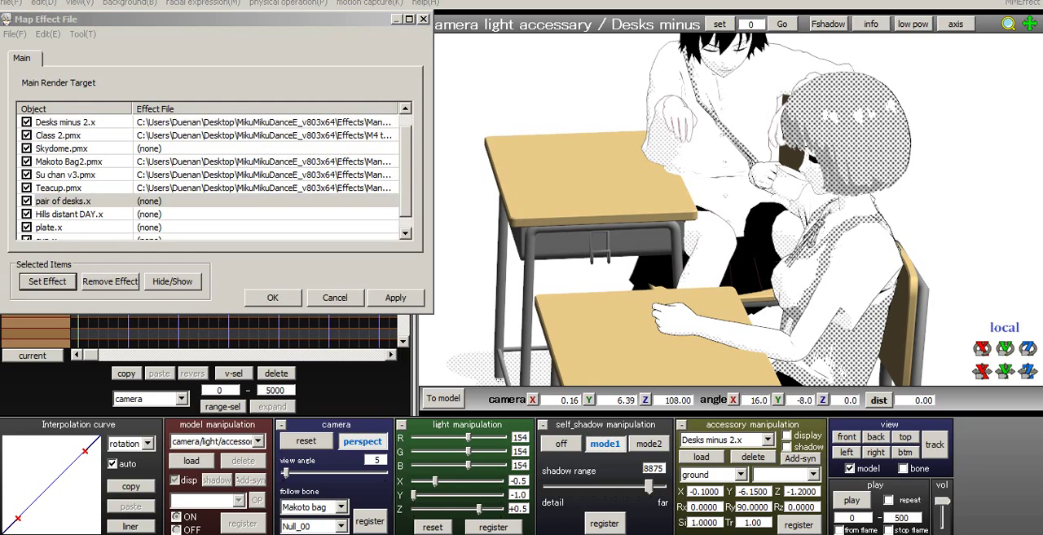
left_click(159, 158)
double_click(159, 159)
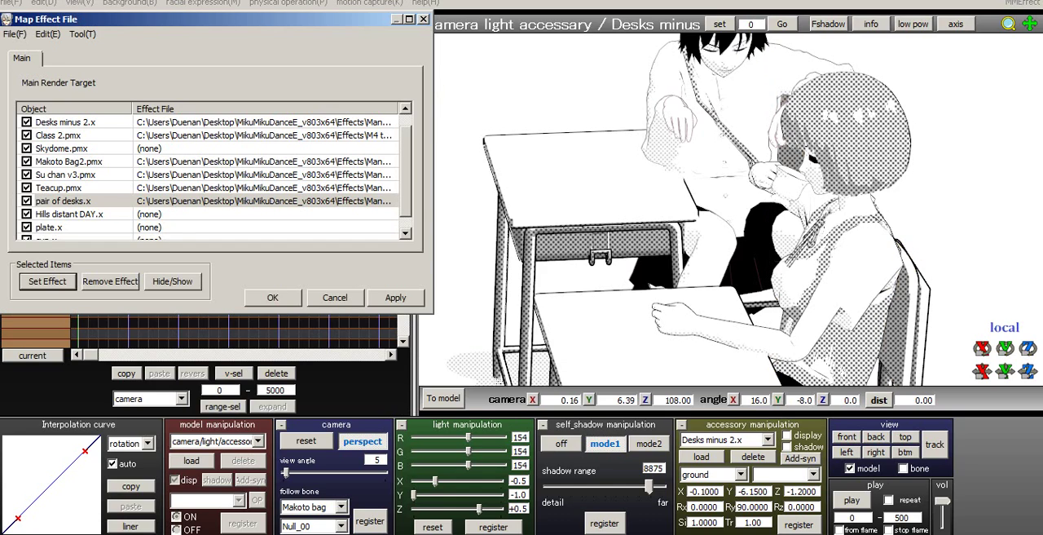
- Assign the MangaShader effect to the Hills distant DAY.x background accessory
middle_click_drag(684, 244, 685, 124)
right_click_drag(684, 125, 687, 44)
middle_click_drag(687, 44, 689, 98)
scroll(689, 98, "up", 2)
scroll(689, 98, "up", 2)
right_click_drag(689, 98, 706, 128)
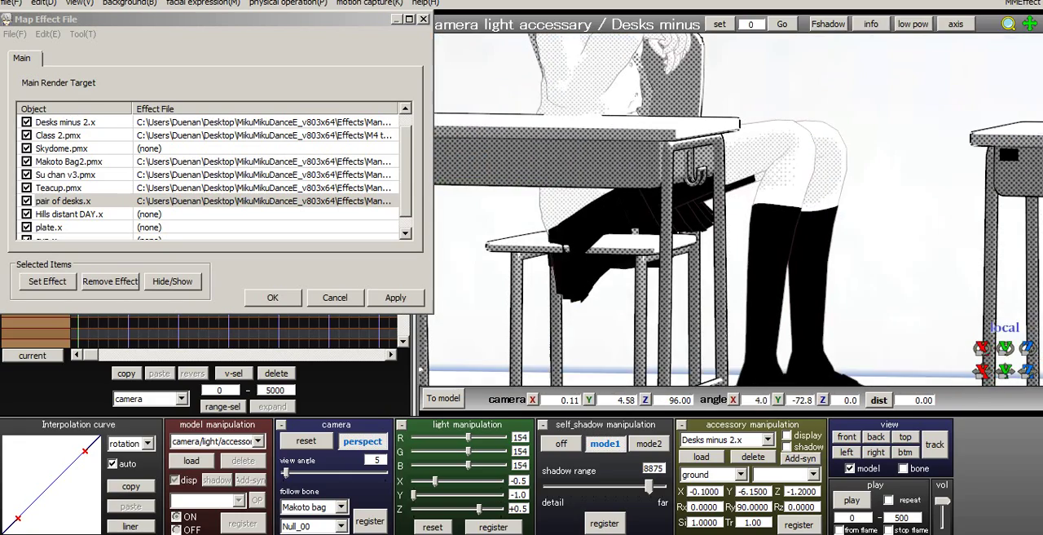
scroll(706, 128, "down", 2)
left_click(72, 214)
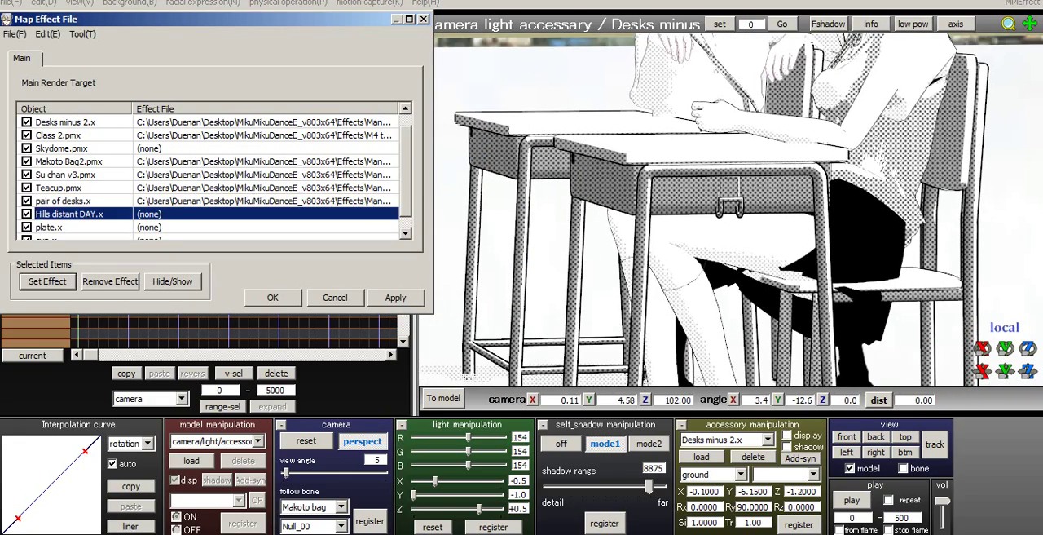
left_click(47, 281)
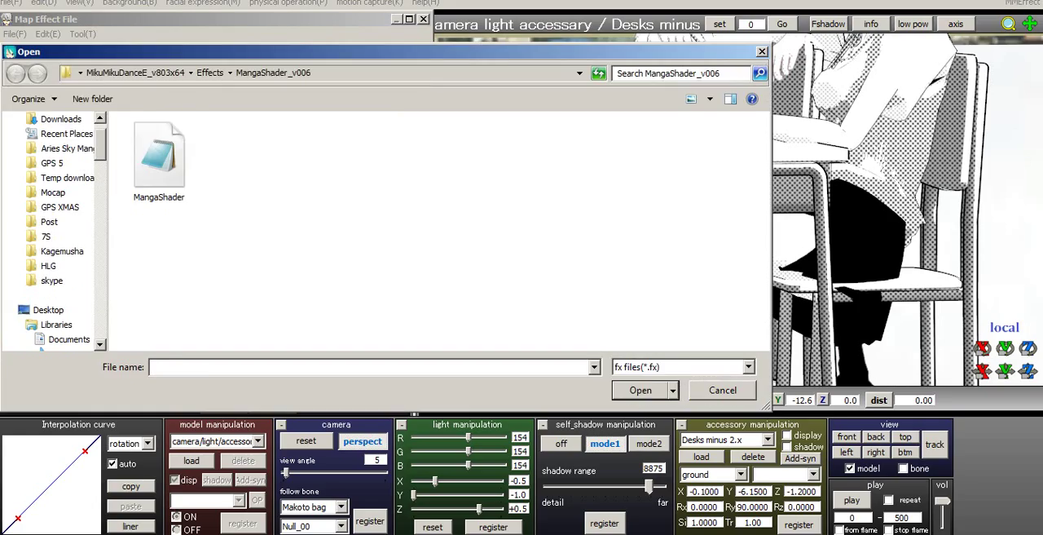
left_click(159, 160)
key("Return")
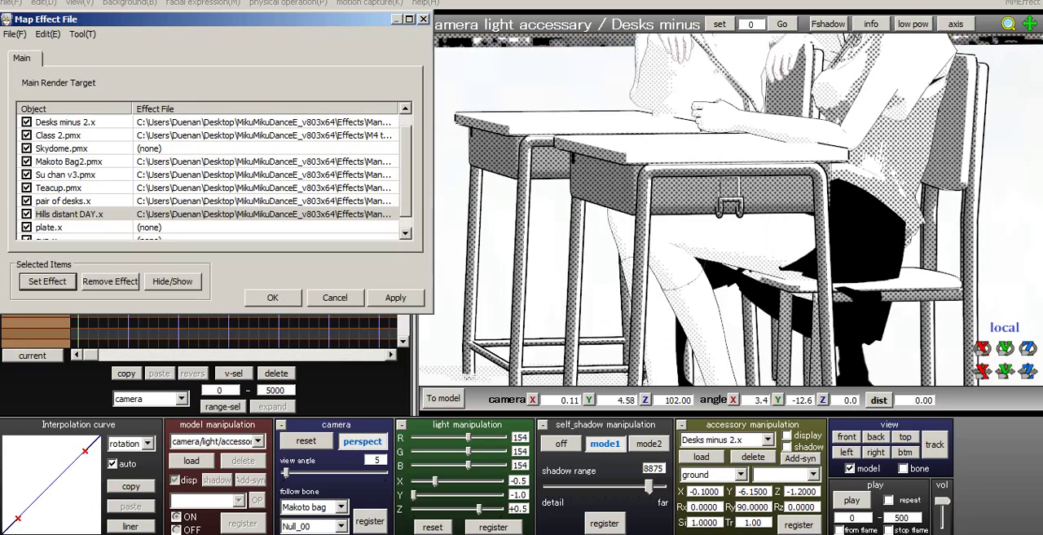
- Assign the MangaShader effect to Skydome.pmx so the sky matches the manga-shaded hills
middle_click_drag(717, 138, 734, 285)
scroll(733, 286, "down", 2)
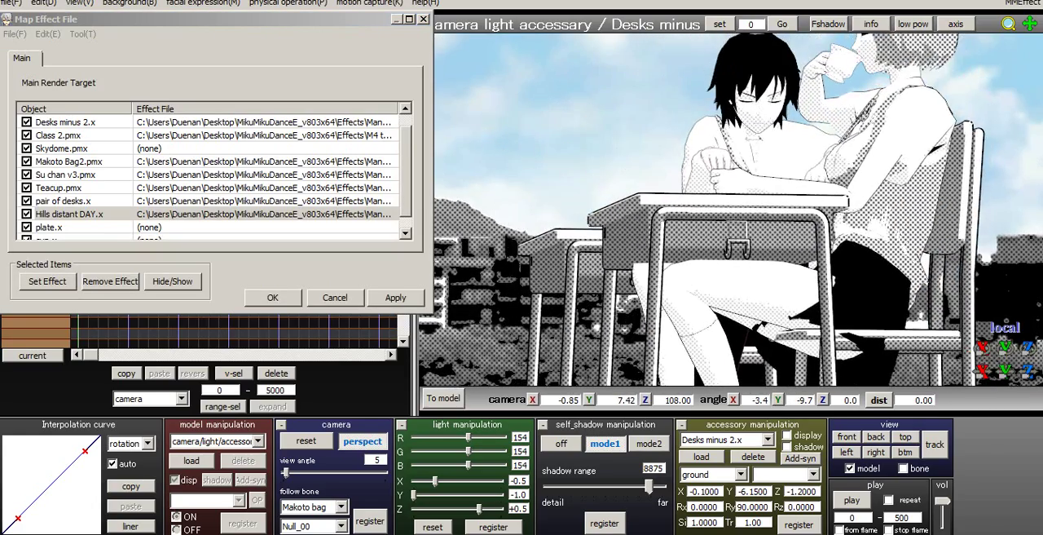
right_click_drag(734, 285, 748, 311)
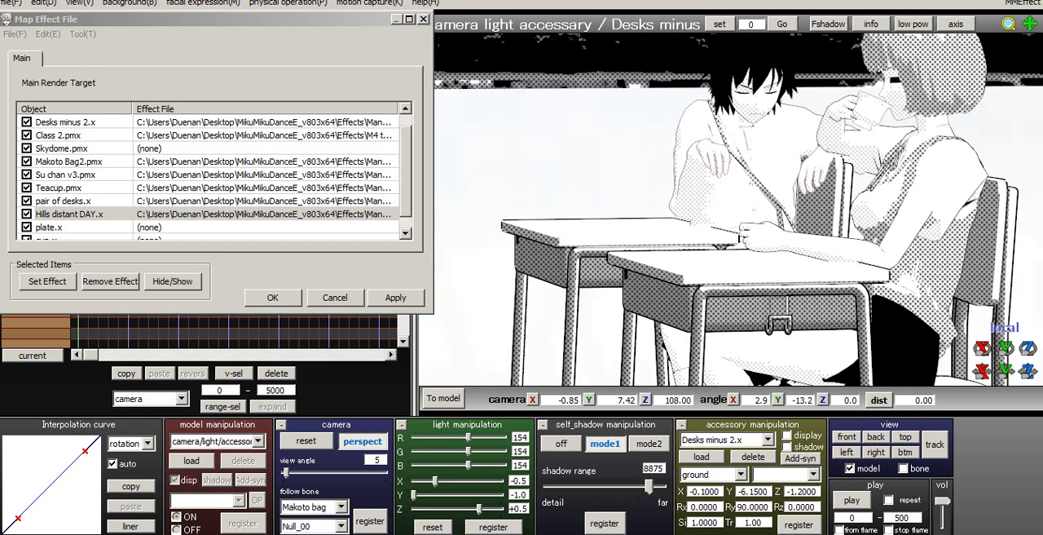
left_click(405, 234)
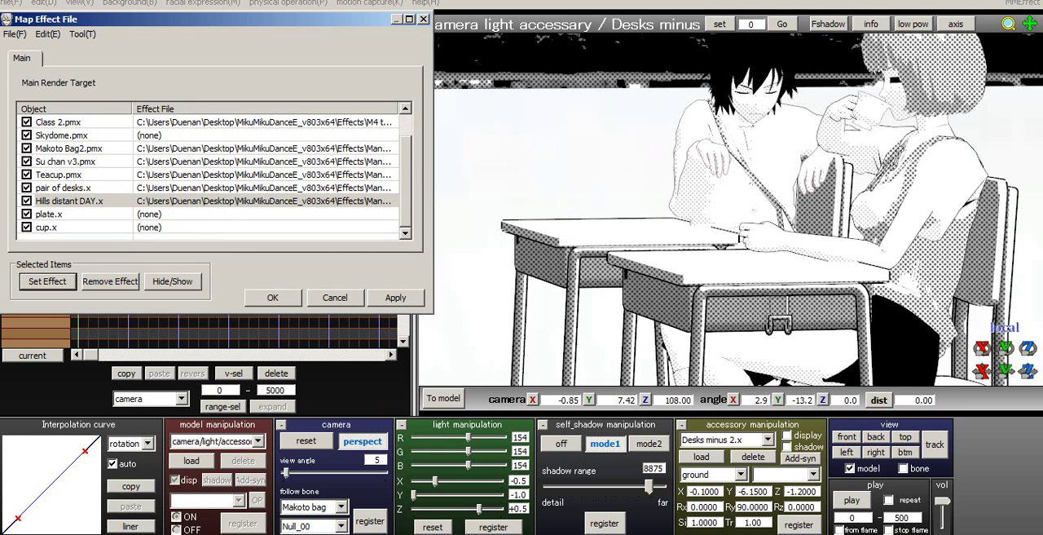
left_click(405, 108)
left_click(69, 148)
right_click_drag(717, 236, 687, 205)
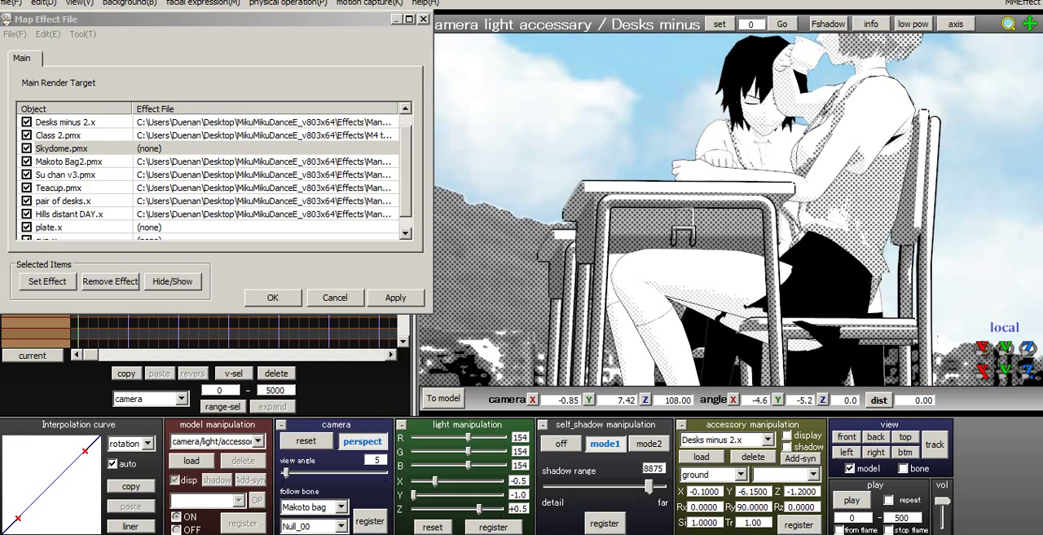
left_click(47, 280)
left_click(159, 159)
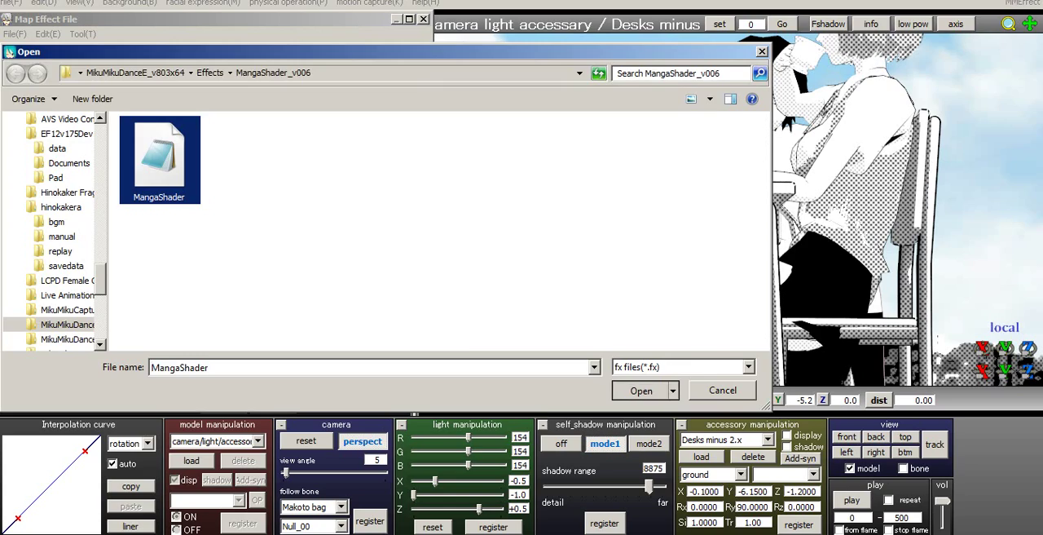
double_click(159, 158)
- Inspect the shaded background, accept the effect mapping, and step forward to frame 117
right_click_drag(687, 205, 691, 217)
middle_click_drag(692, 217, 725, 247)
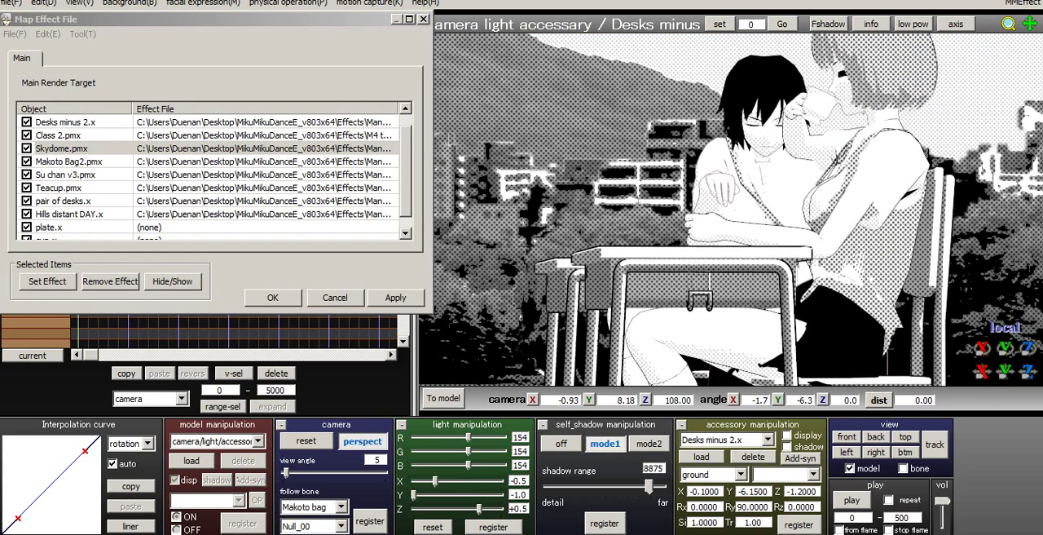
scroll(726, 246, "down", 2)
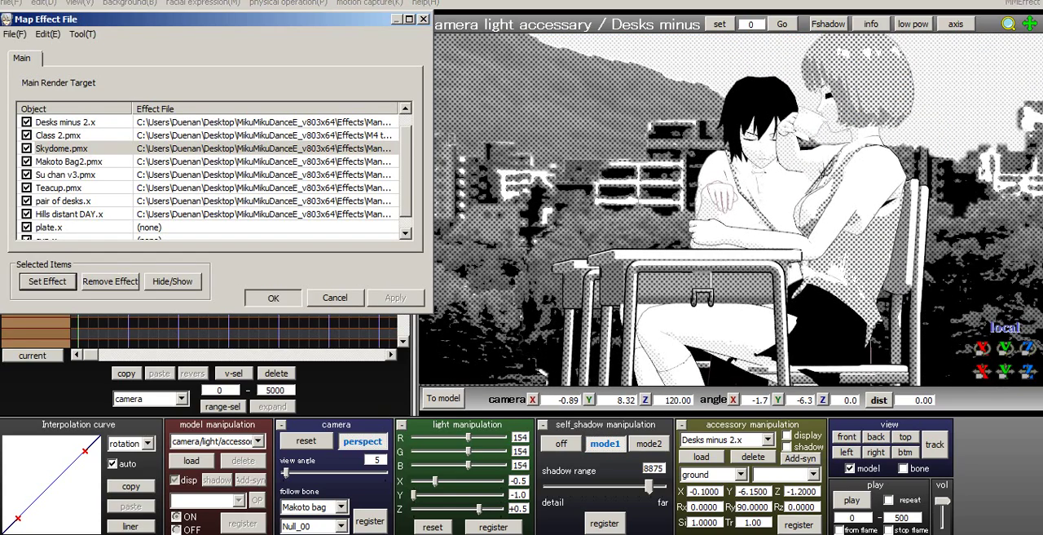
left_click(273, 297)
key("Right")
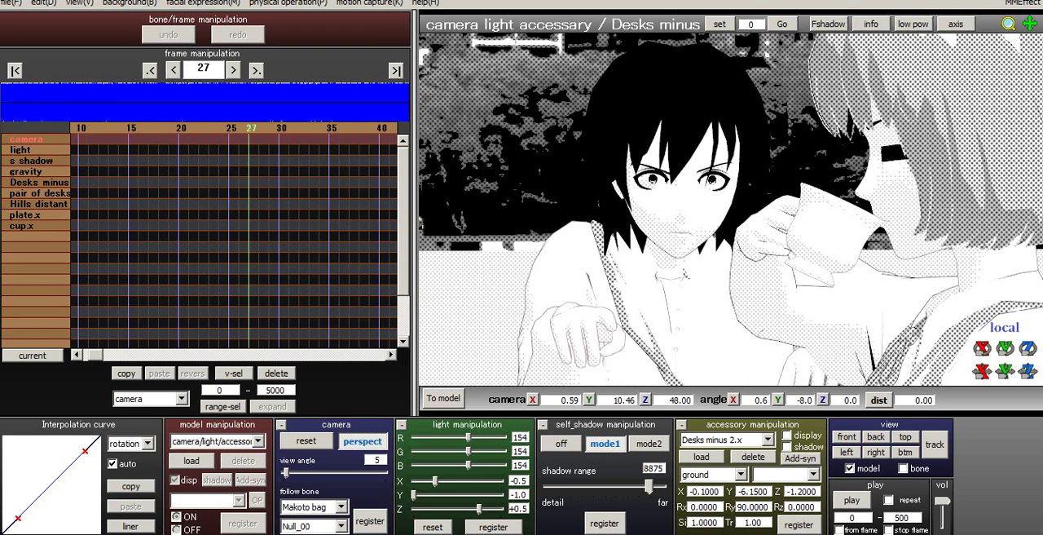
key("Right")
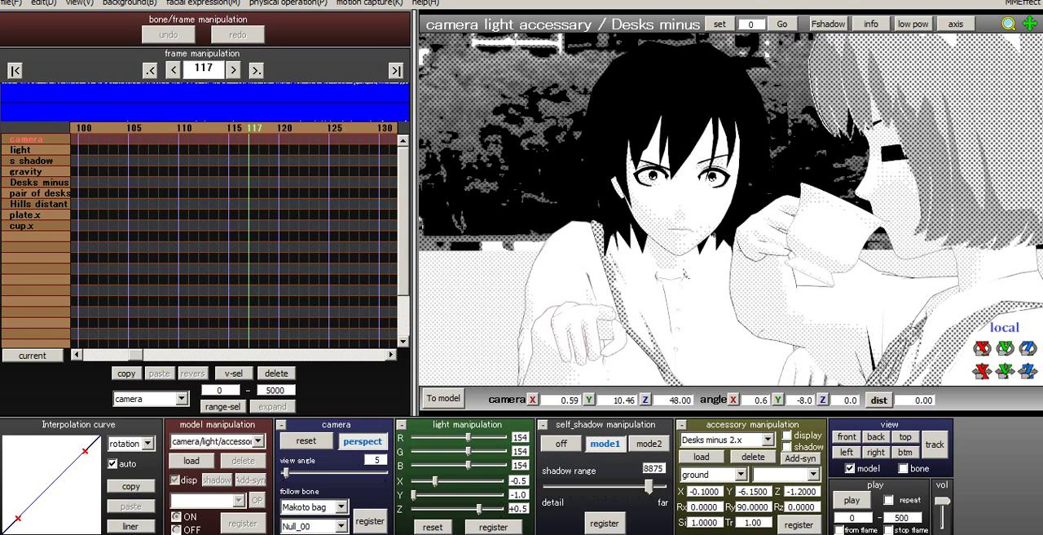
- Reopen the effect mapping, look through the assigned effects and select the plate.x object
left_click(1022, 3)
left_click(911, 18)
left_click(65, 187)
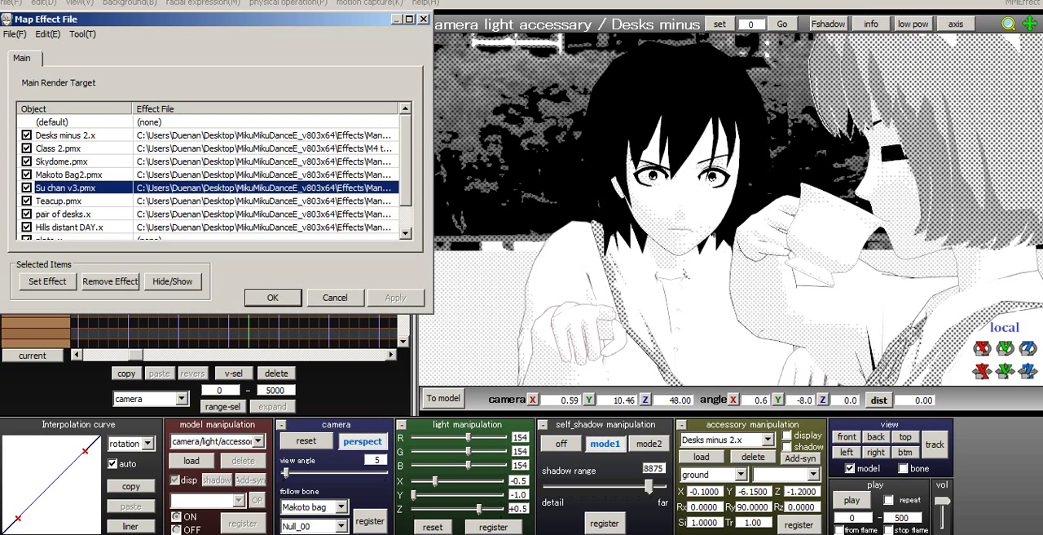
scroll(208, 175, "down", 1)
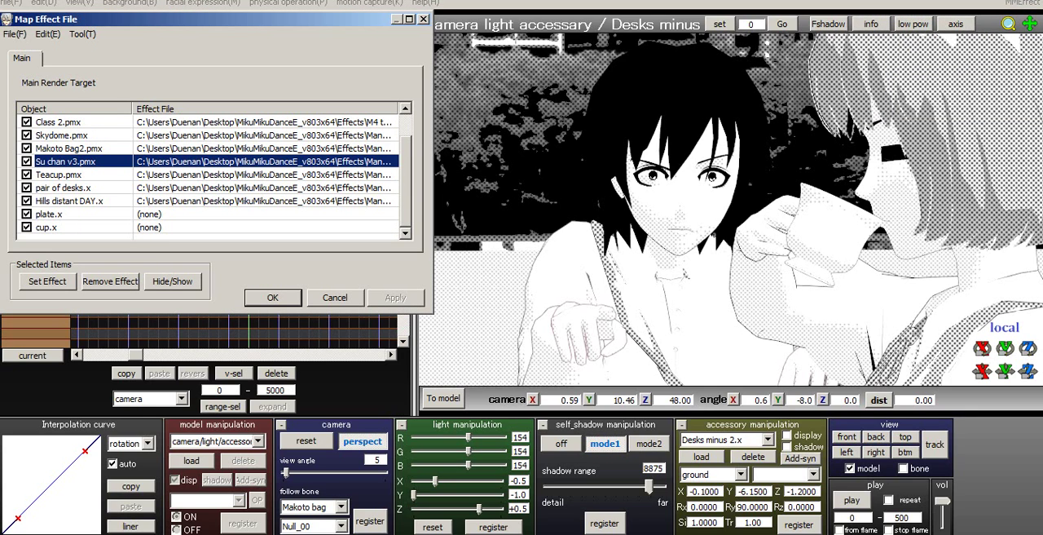
left_click(49, 214)
scroll(208, 175, "up", 1)
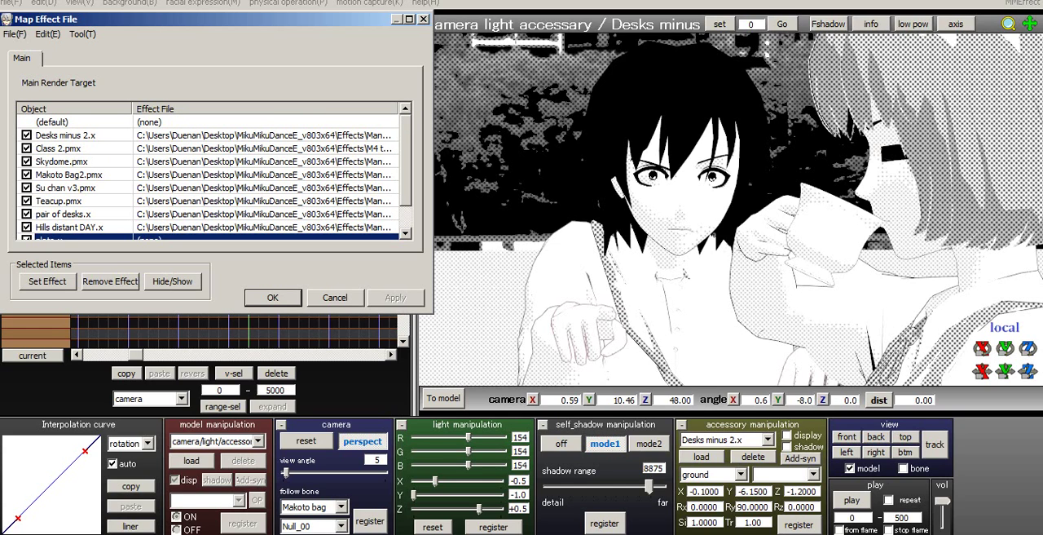
- Assign the shader effect file from the MangaShader_v006 folder to Class 2.pmx and accept the mapping
left_click(59, 148)
left_click(47, 281)
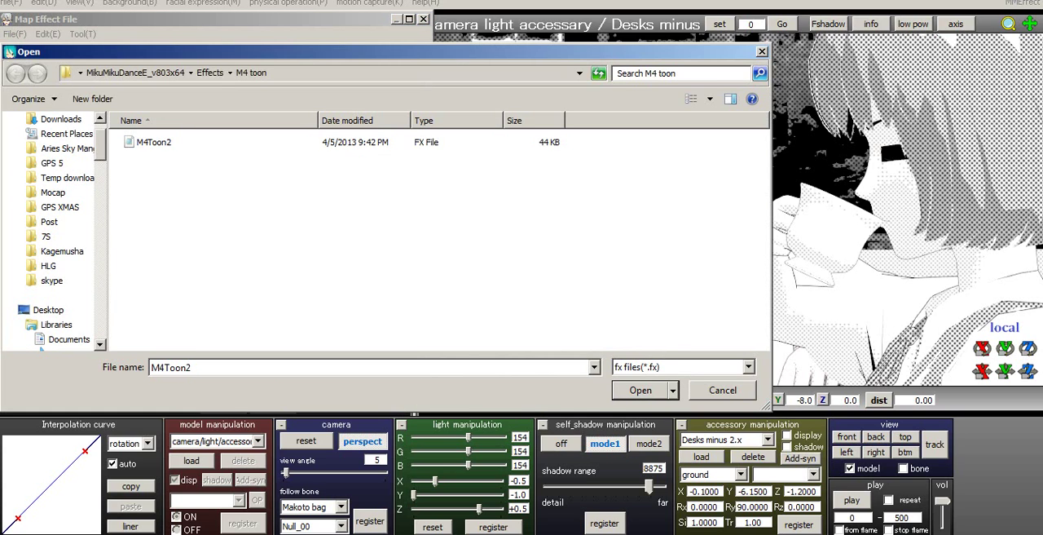
left_click(211, 73)
scroll(269, 317, "down", 2)
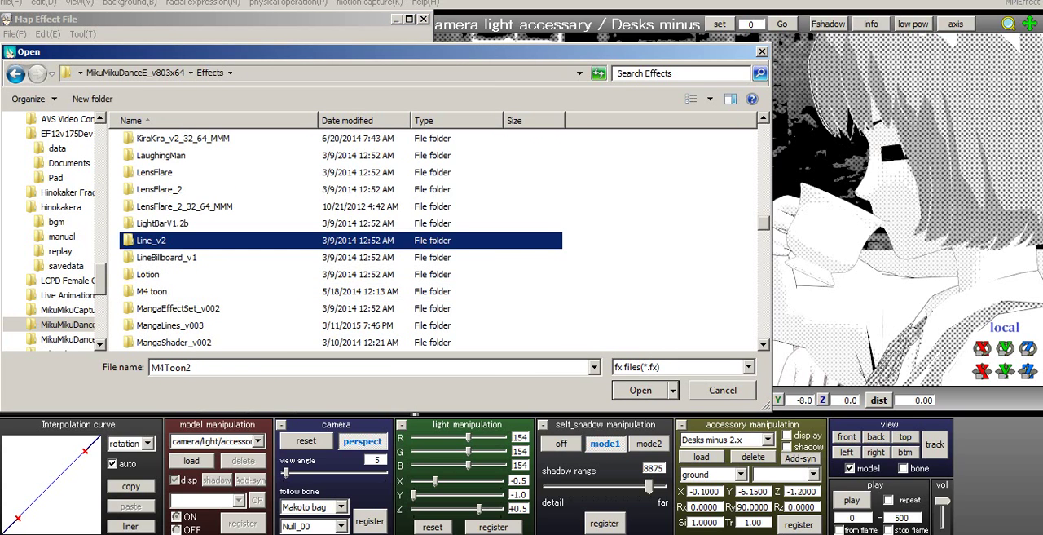
left_click(188, 342)
scroll(188, 342, "down", 1)
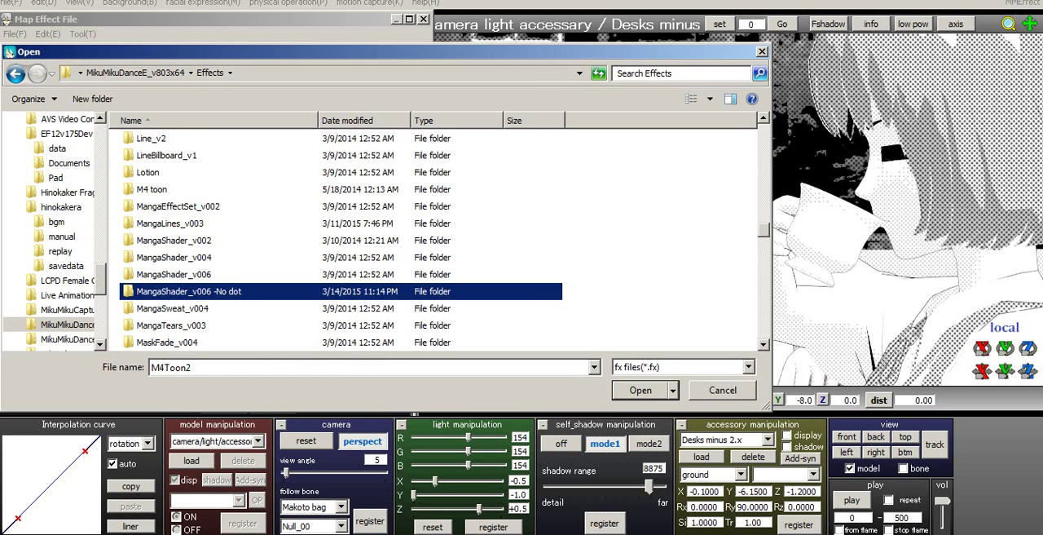
double_click(174, 275)
double_click(159, 159)
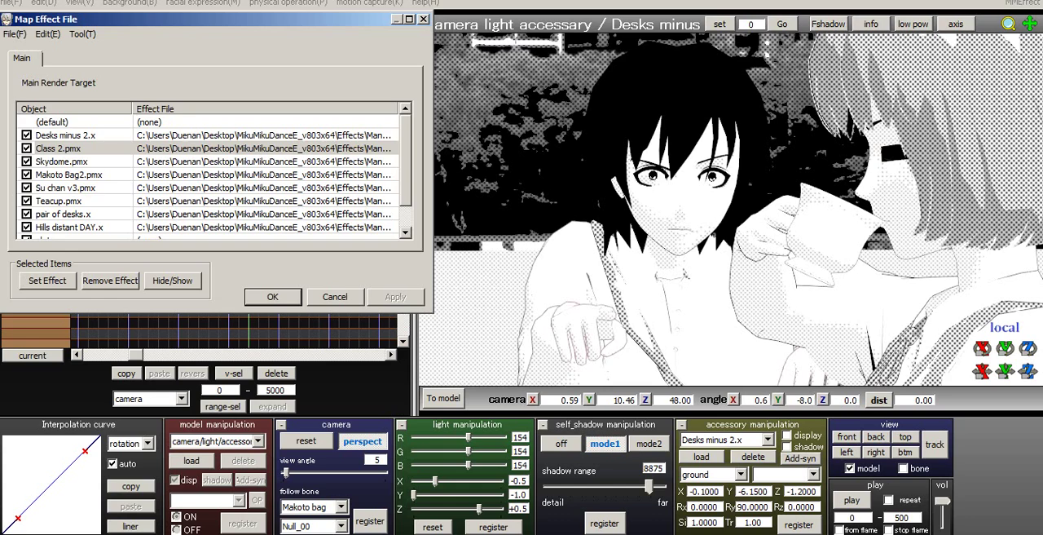
left_click(273, 296)
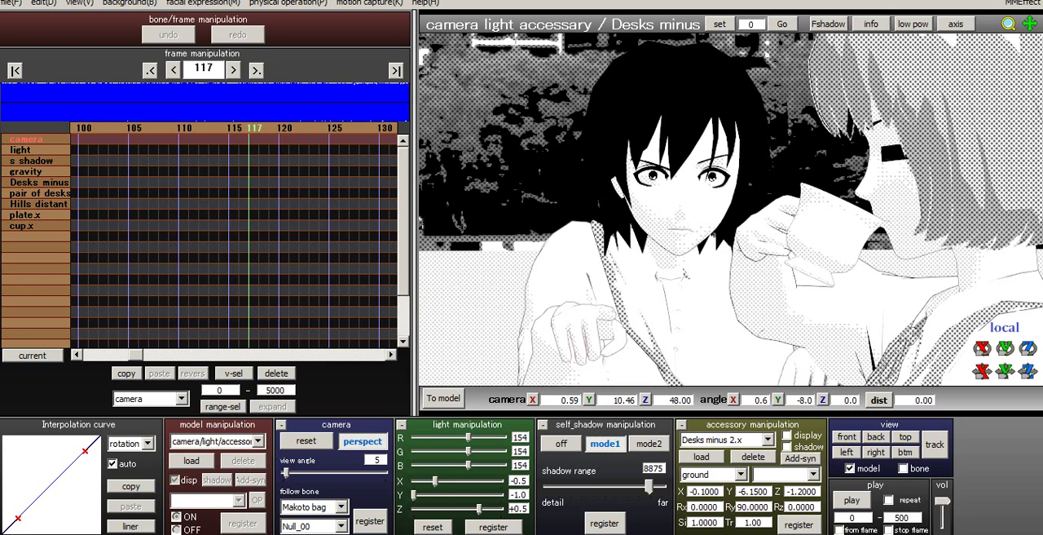
- Turn on the display of the Class 2 model at frame 0
left_click(258, 441)
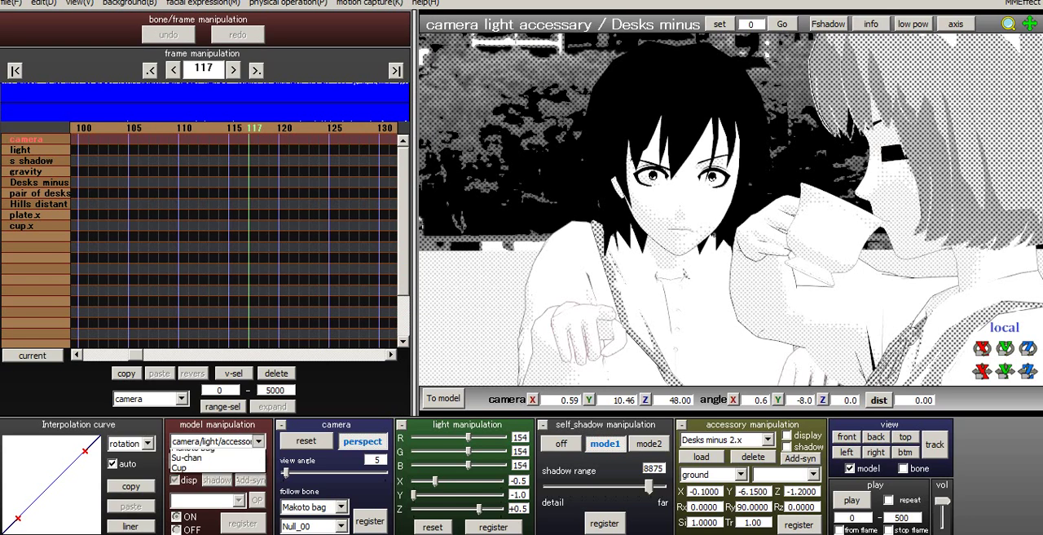
left_click(200, 465)
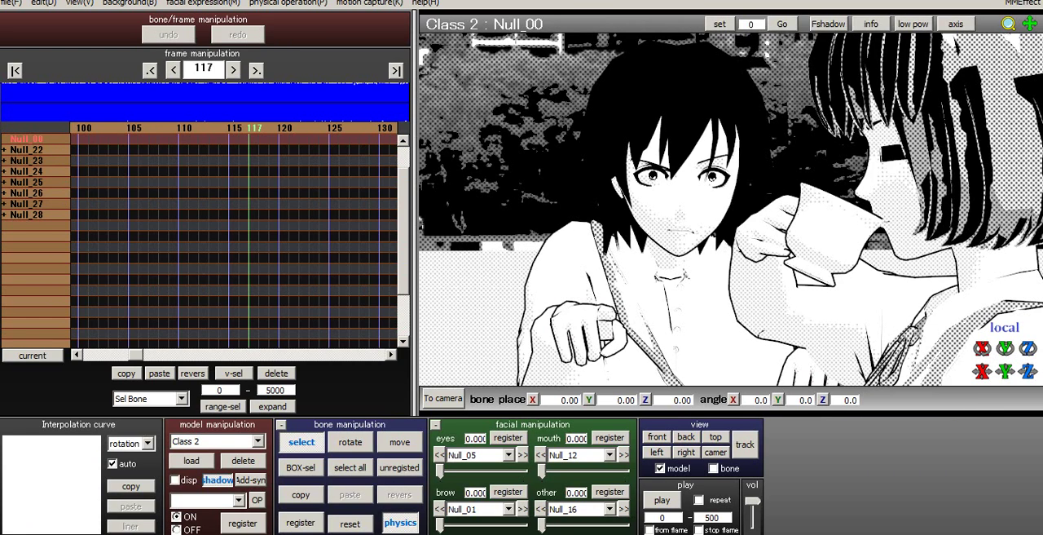
left_click(176, 480)
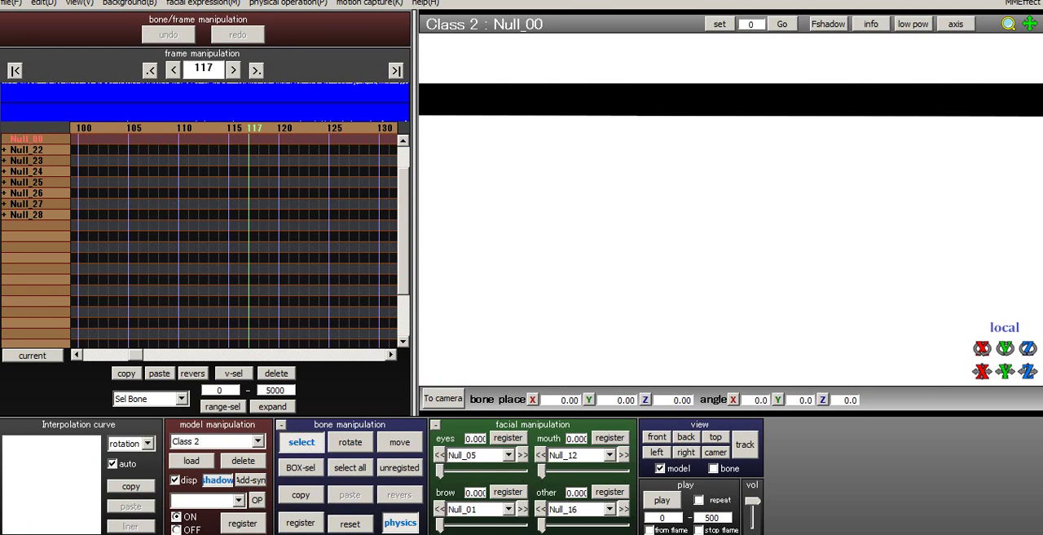
left_click(15, 71)
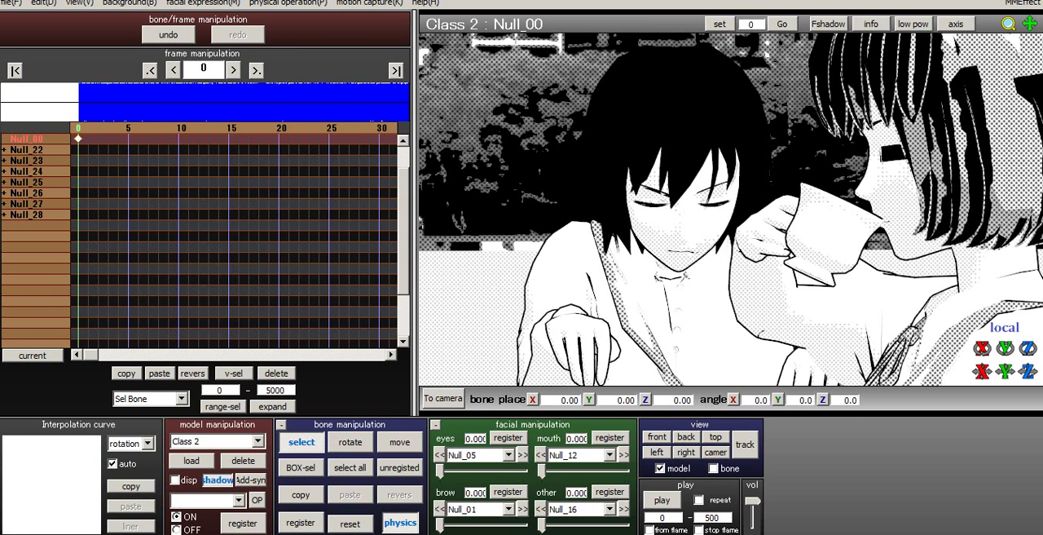
left_click(174, 480)
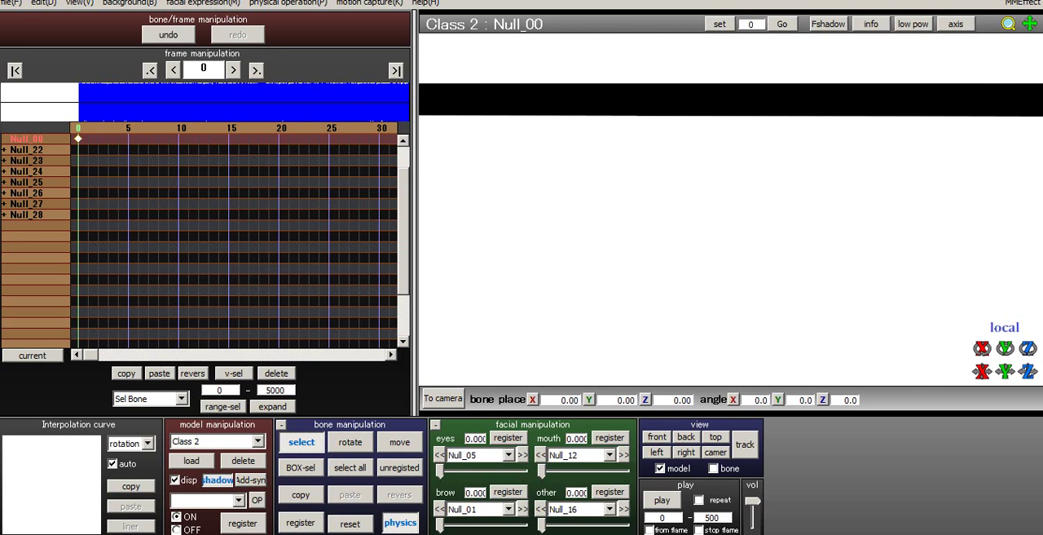
- Review the effect files mapped to all scene objects and look around the classroom in the viewport
left_click(1023, 3)
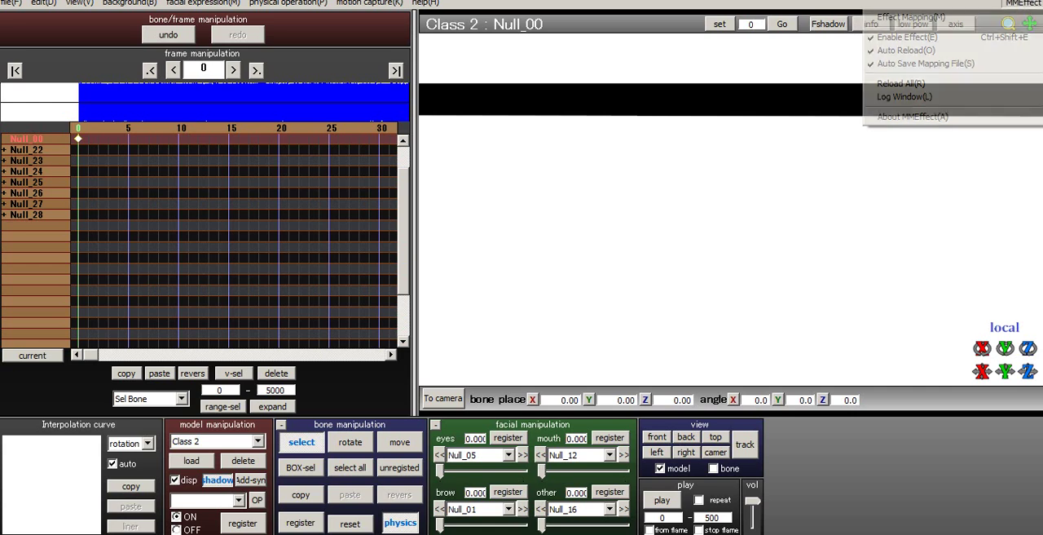
left_click(911, 17)
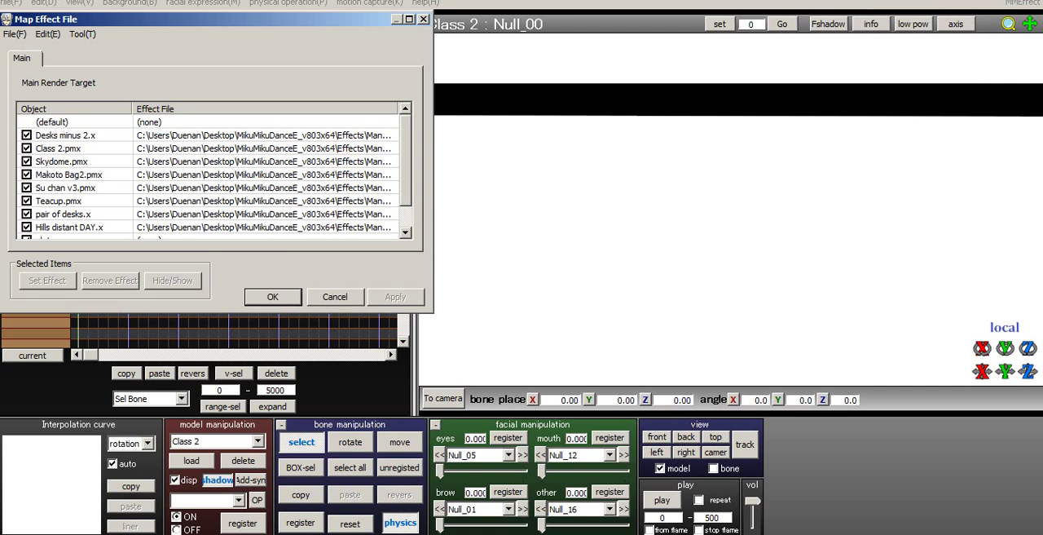
scroll(212, 175, "down", 1)
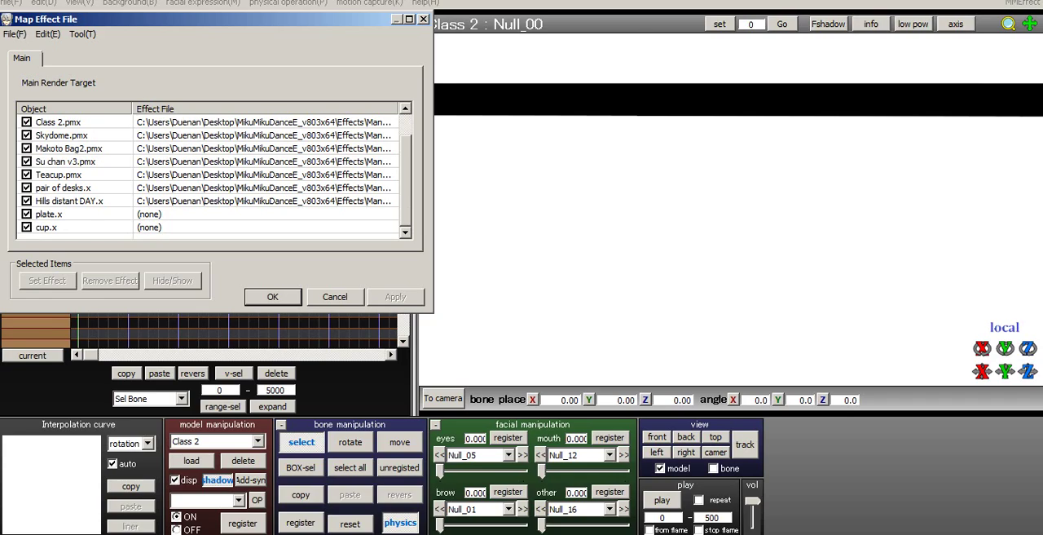
left_click(334, 296)
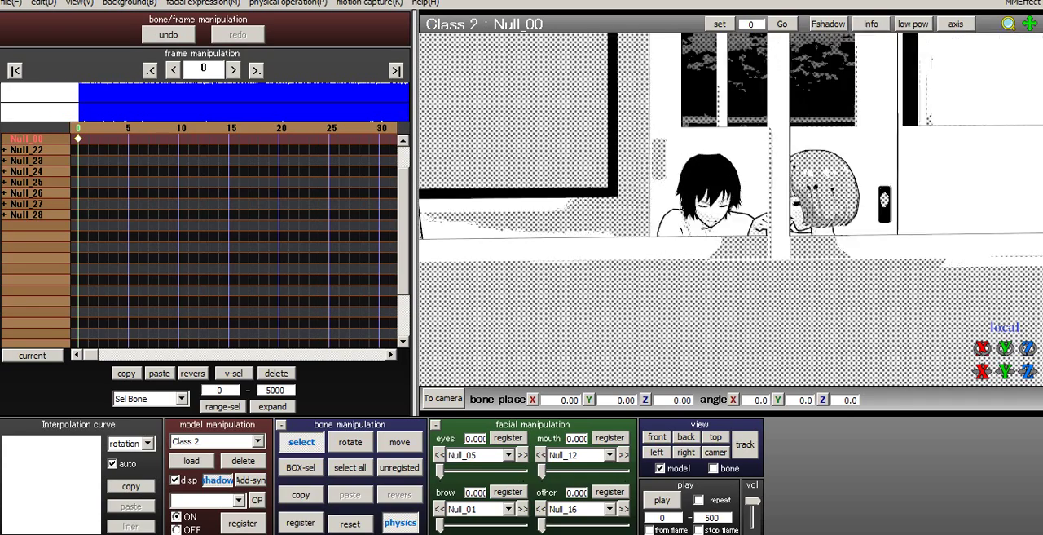
right_click_drag(815, 209, 619, 208)
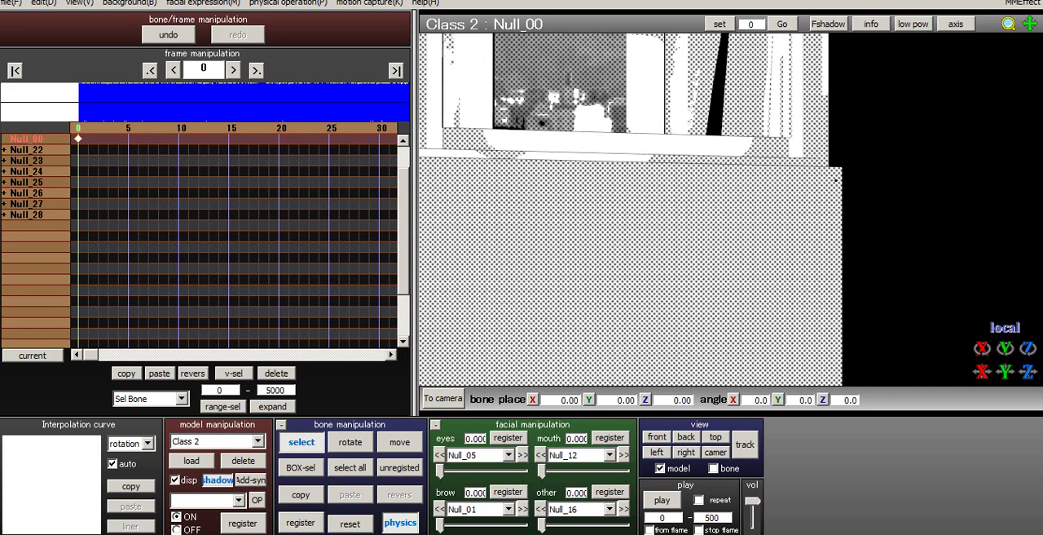
- Return to camera mode and extract the subsets of Class 2.pmx in the effect mapping
left_click(442, 397)
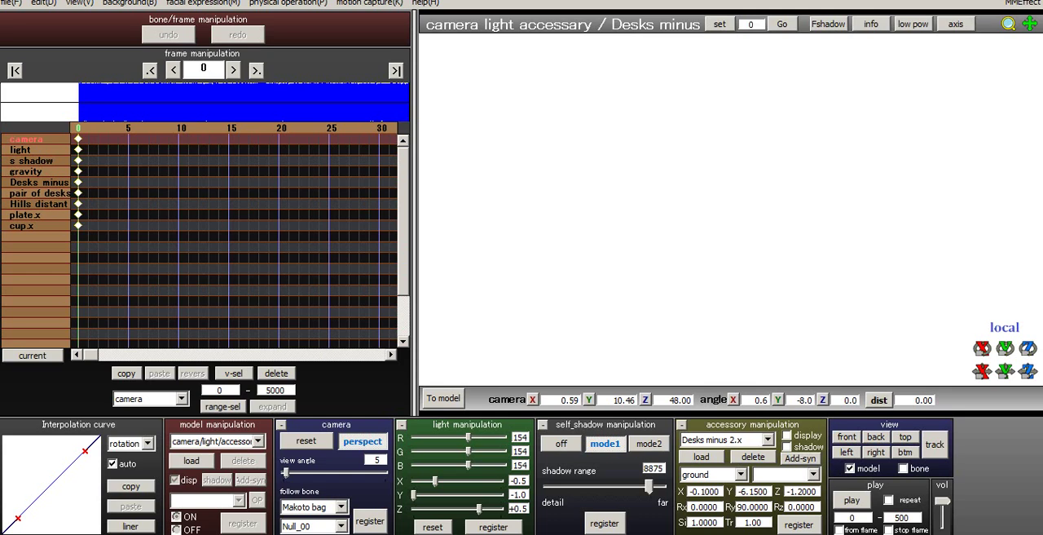
left_click(1022, 3)
left_click(977, 51)
left_click(1022, 4)
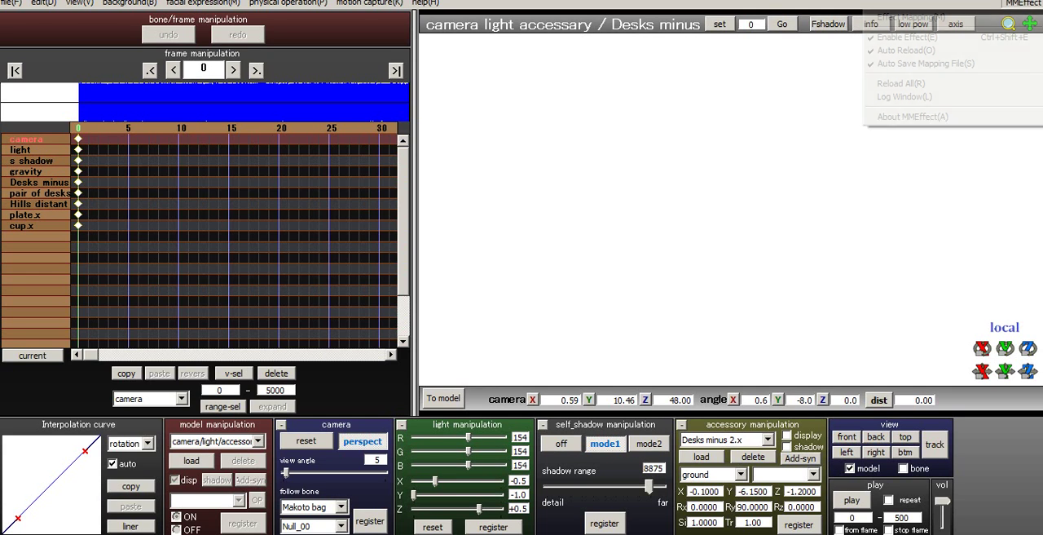
left_click(905, 20)
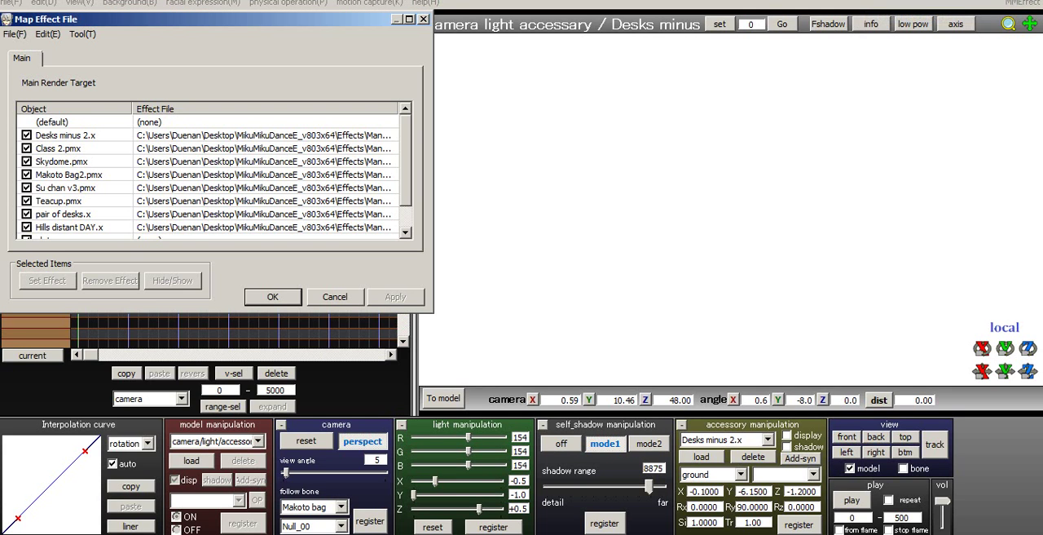
left_click(59, 148)
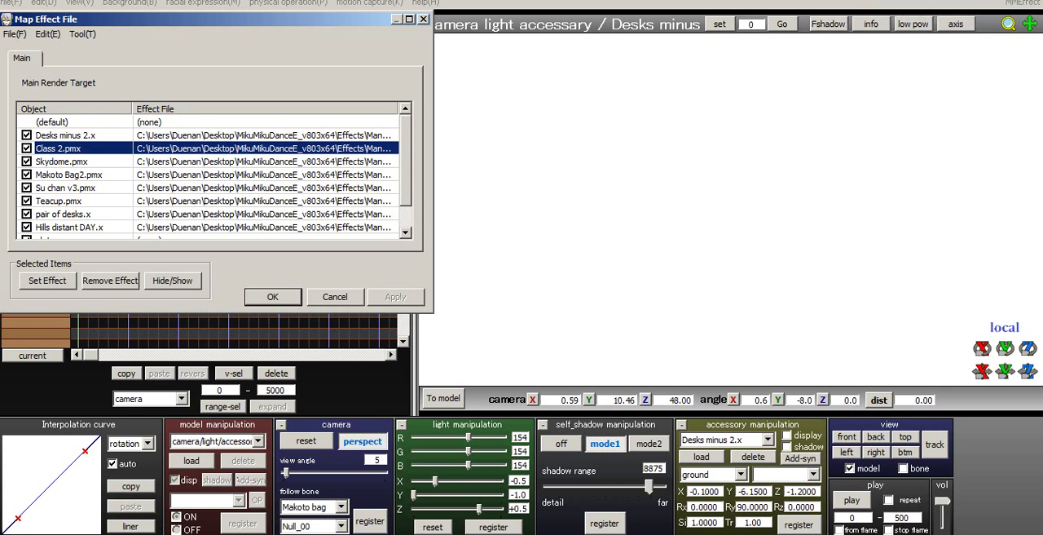
right_click(51, 149)
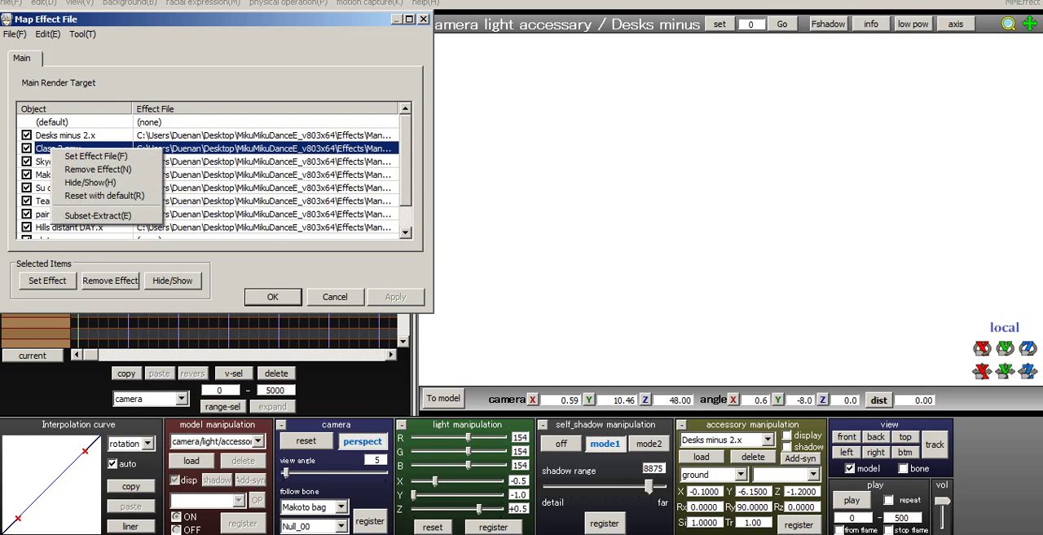
left_click(98, 215)
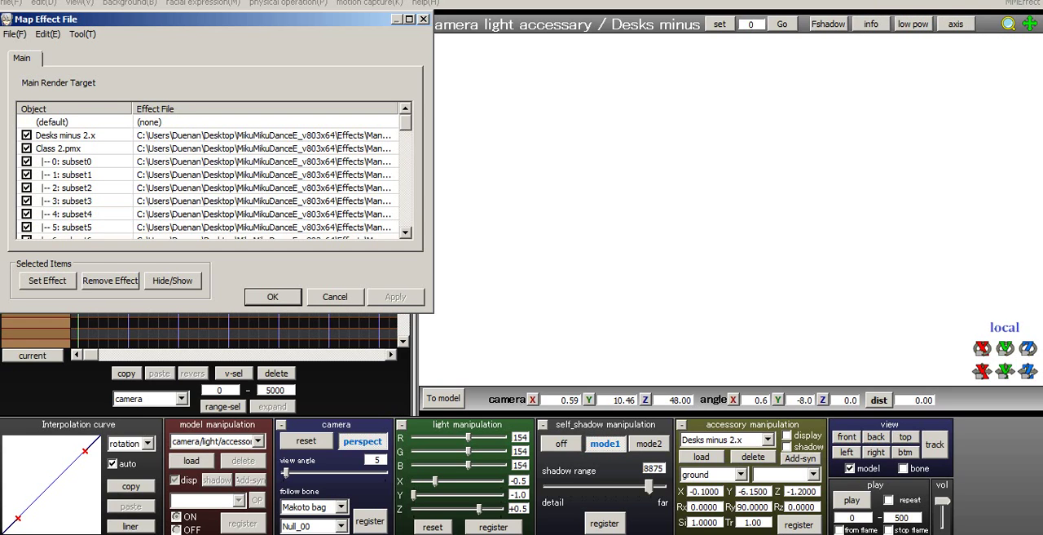
right_click(65, 149)
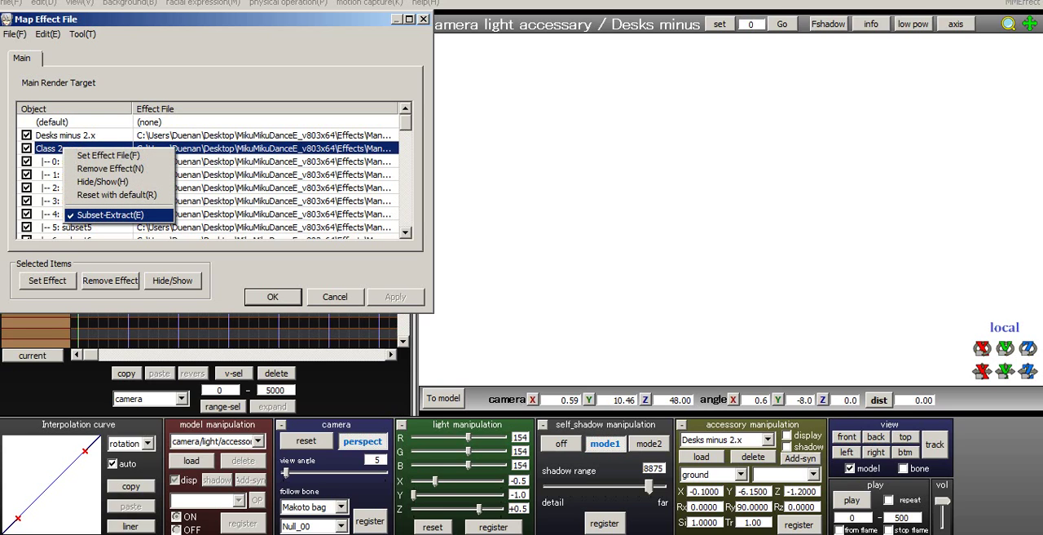
key("Escape")
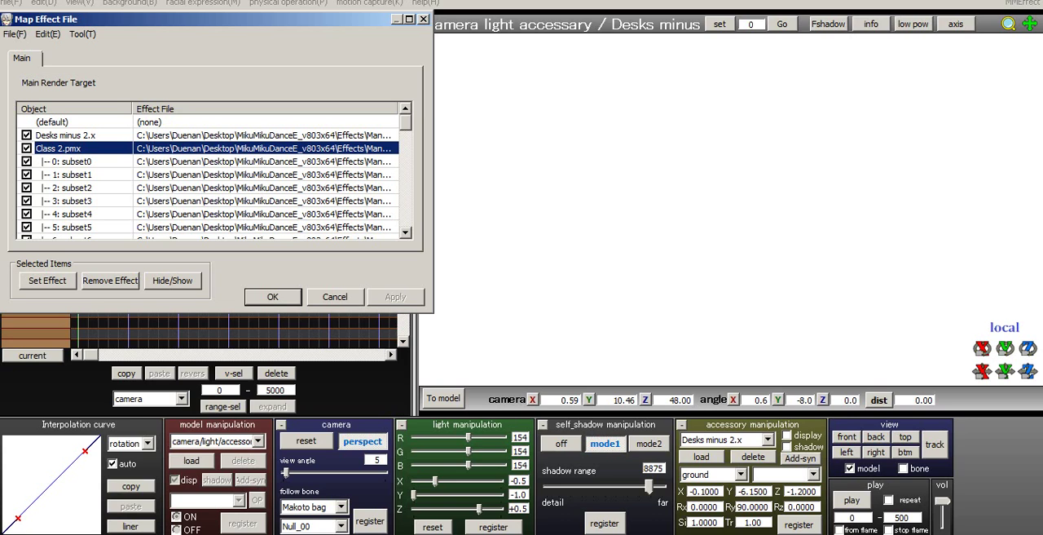
- Hide and re-show subsets 0 to 5 of Class 2.pmx one at a time to check which part each controls
left_click(26, 162)
left_click(27, 161)
left_click(27, 175)
left_click(27, 174)
left_click(27, 187)
left_click(27, 188)
left_click(27, 201)
left_click(26, 200)
left_click(26, 214)
left_click(27, 214)
left_click(27, 227)
scroll(27, 227, "down", 1)
left_click(27, 187)
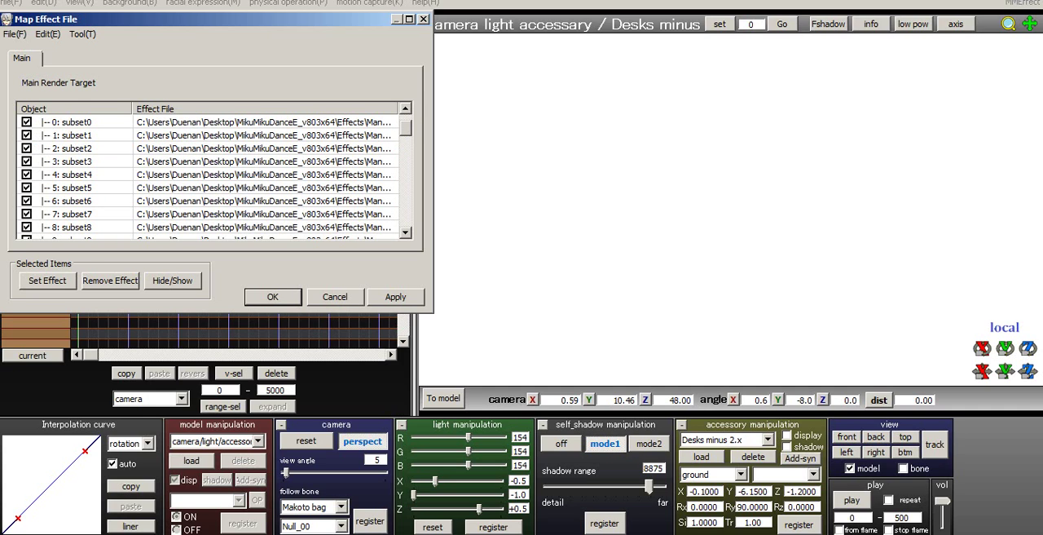
- Check subsets 6 to 11 of Class 2.pmx by hiding and re-showing each in turn
left_click(27, 201)
left_click(27, 201)
left_click(27, 214)
left_click(27, 214)
left_click(27, 227)
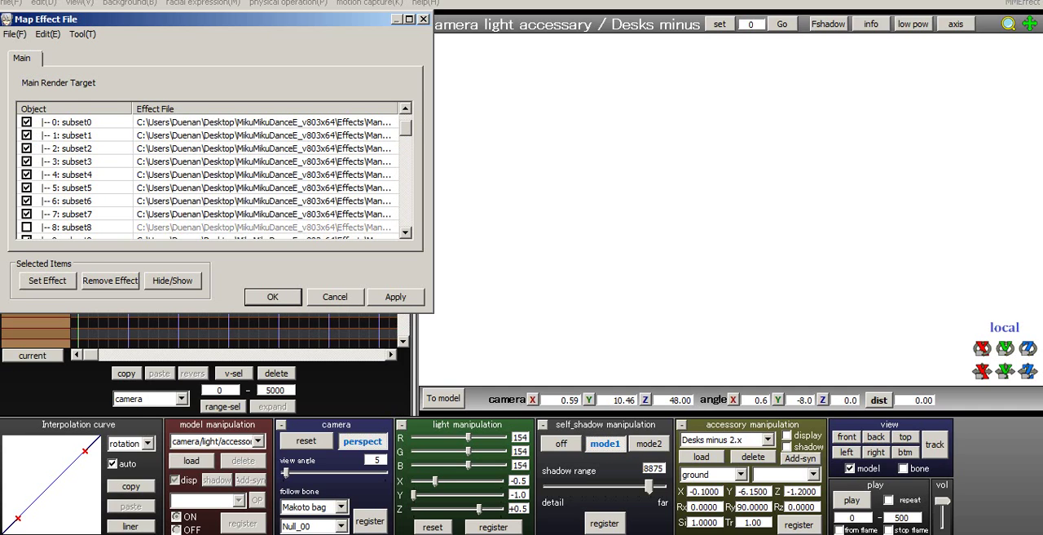
scroll(214, 175, "down", 1)
left_click(27, 188)
left_click(27, 201)
left_click(27, 201)
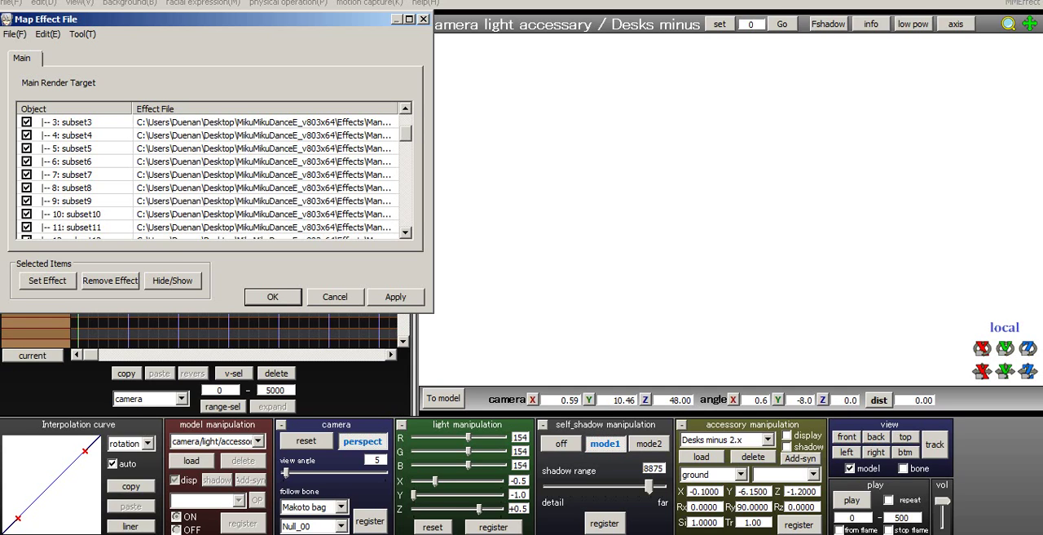
left_click(27, 214)
left_click(27, 214)
left_click(27, 227)
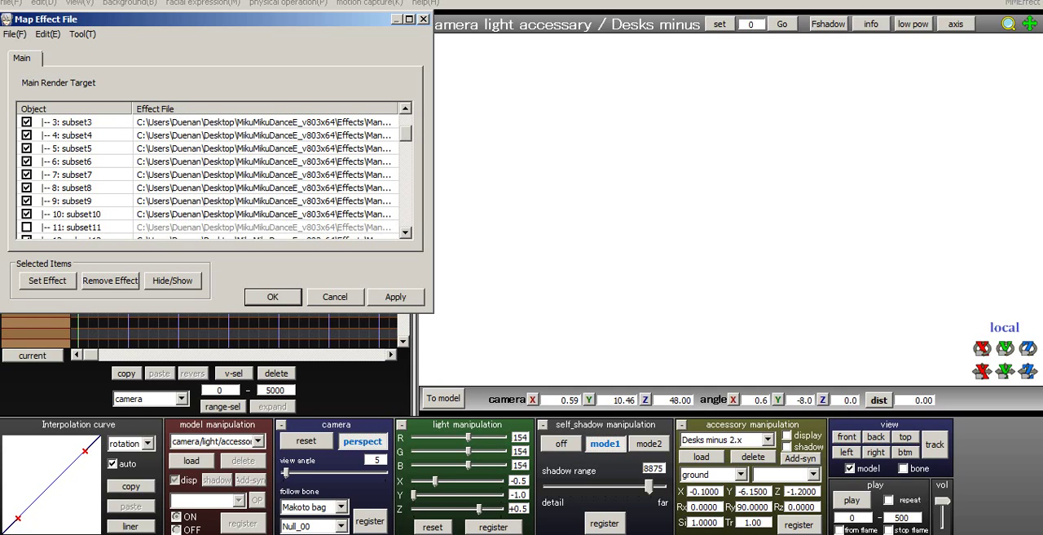
scroll(213, 176, "down", 1)
left_click(27, 188)
- Check subsets 12 to 15 of Class 2.pmx by hiding and re-showing each in turn
left_click(26, 200)
left_click(27, 200)
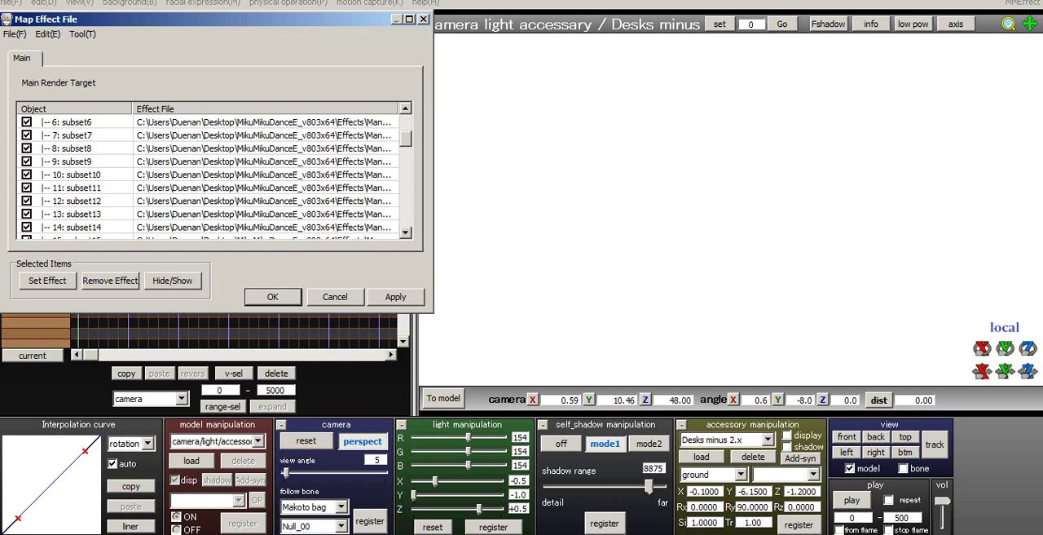
left_click(27, 213)
left_click(27, 214)
scroll(213, 175, "down", 1)
left_click(27, 188)
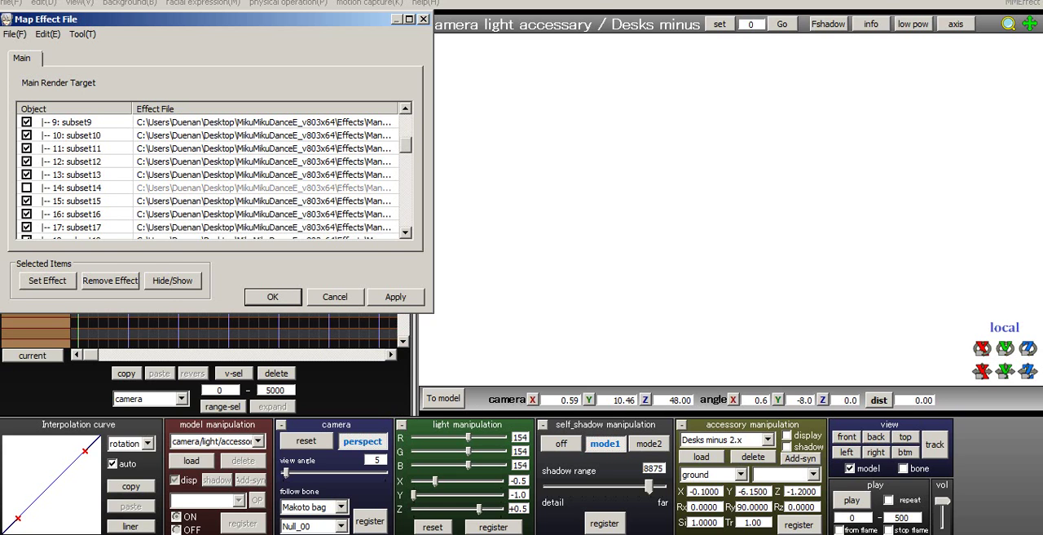
left_click(27, 187)
left_click(27, 200)
left_click(27, 200)
- Hide subset 16 of Class 2.pmx, examine the classroom from a wider camera view, and show the subset again
left_click(27, 213)
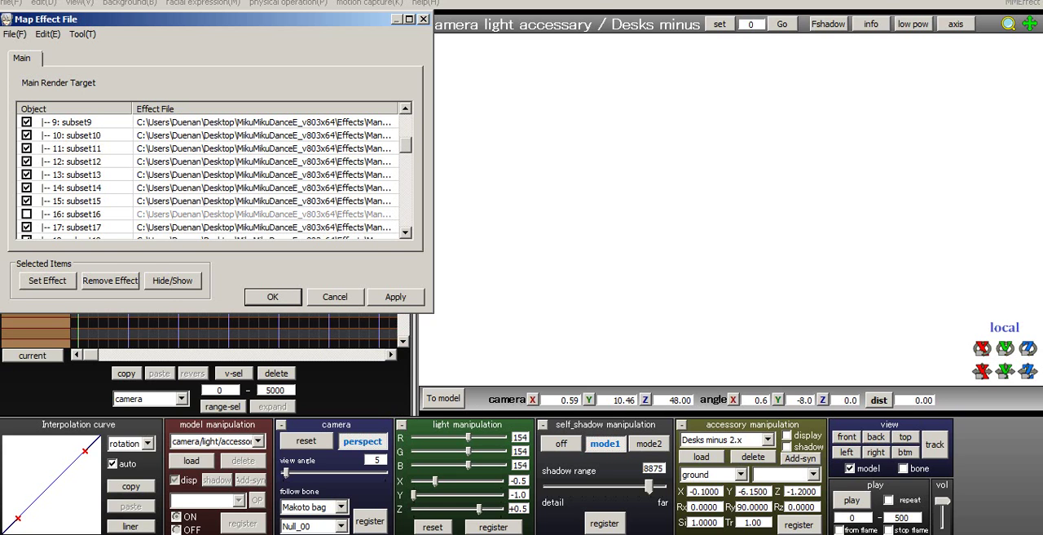
left_click_drag(1028, 371, 1028, 326)
scroll(733, 208, "down", 8)
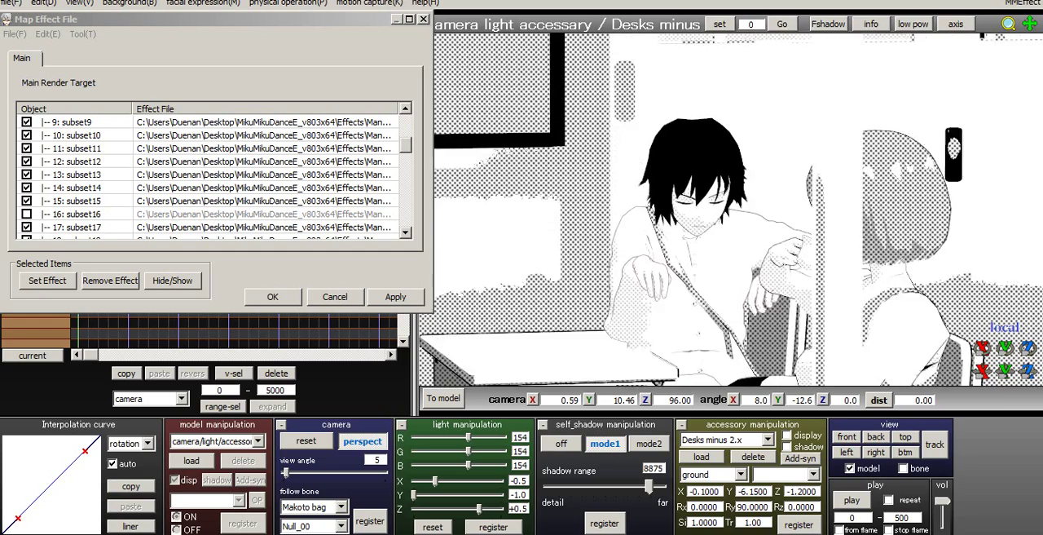
right_click_drag(733, 208, 752, 245)
middle_click_drag(752, 245, 713, 188)
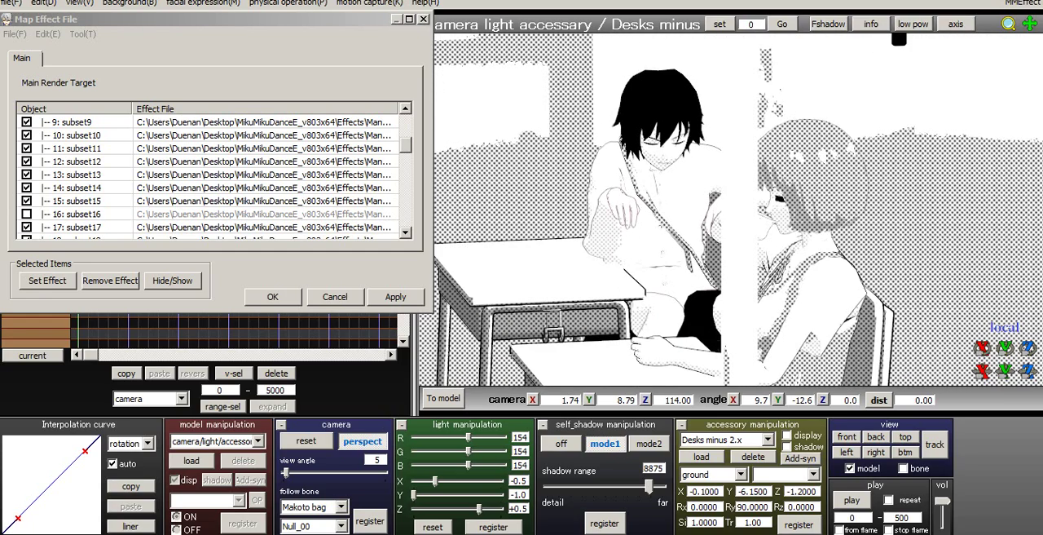
left_click(26, 214)
- Check subsets 17 and 18 of Class 2.pmx by hiding and re-showing each, with the camera lowered toward the floor
left_click(27, 226)
right_click_drag(734, 237, 733, 209)
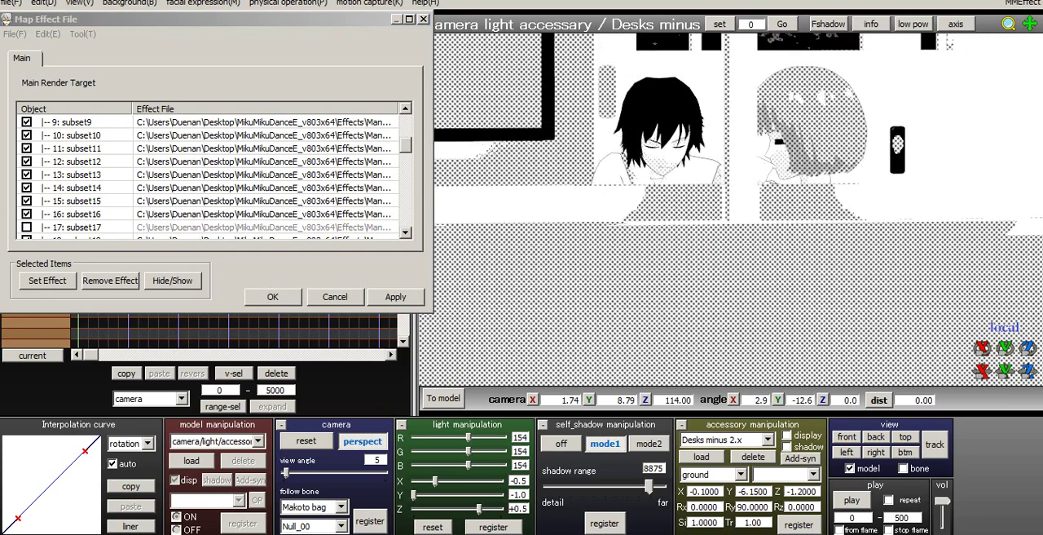
left_click_drag(406, 145, 406, 163)
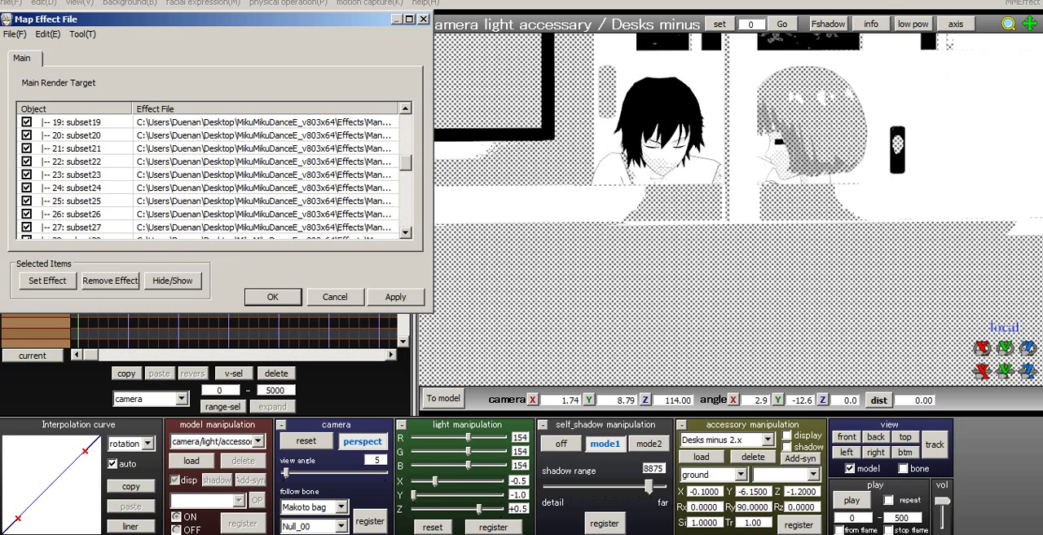
left_click(406, 108)
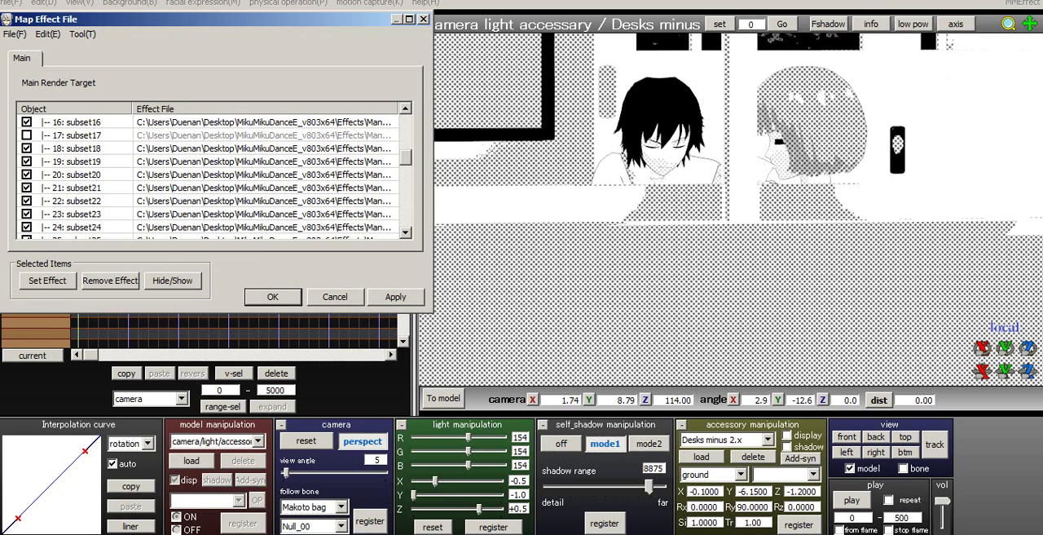
left_click(27, 135)
left_click(27, 149)
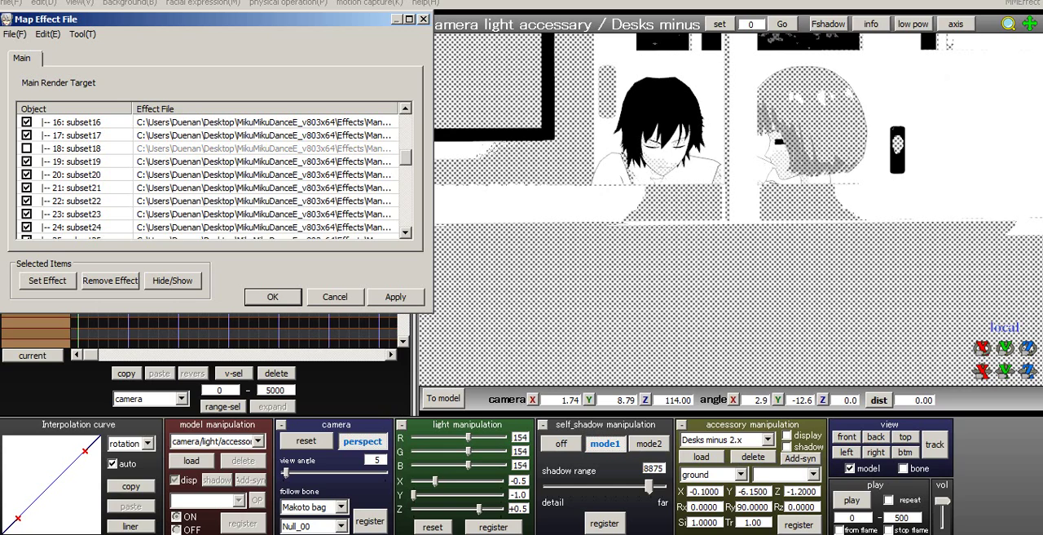
left_click(27, 148)
- Hide subsets 20 and 21 of Class 2.pmx
left_click(66, 162)
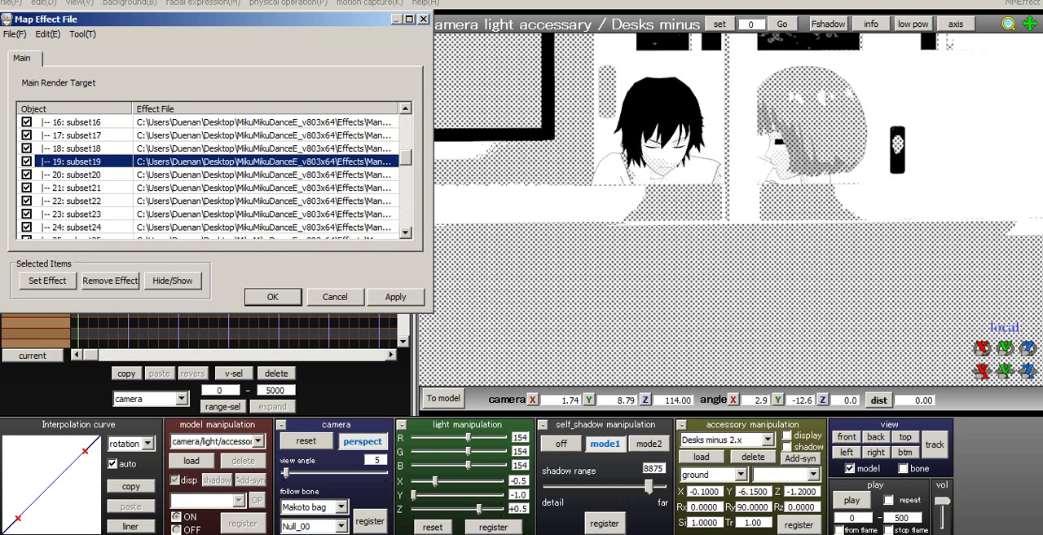
left_click(66, 174)
key("space")
key("space")
key("space")
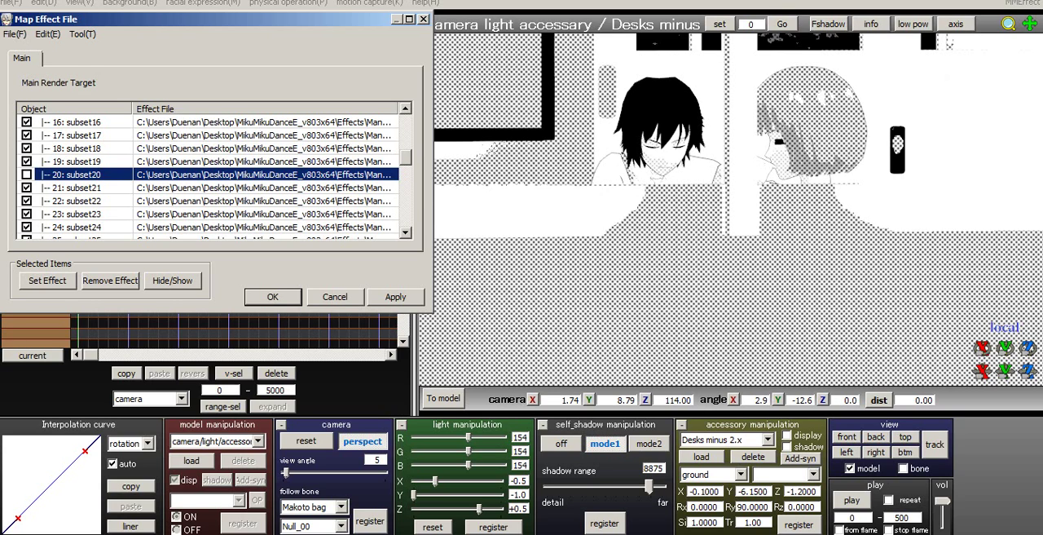
left_click(27, 188)
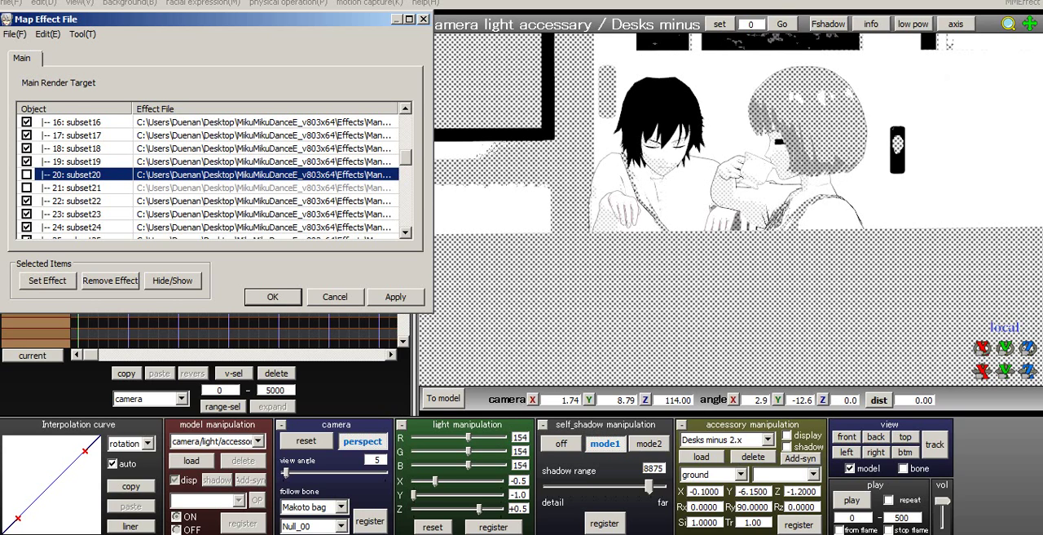
- Check subsets 22 to 24 of Class 2.pmx by hiding and re-showing each in turn
left_click(27, 200)
left_click(27, 200)
left_click(27, 214)
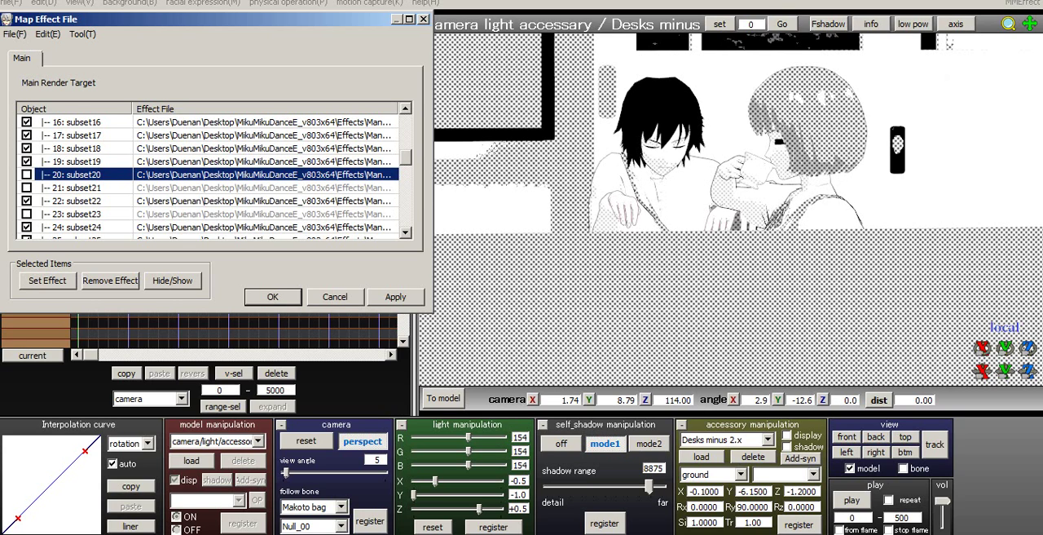
left_click(27, 214)
left_click(27, 226)
scroll(27, 227, "down", 1)
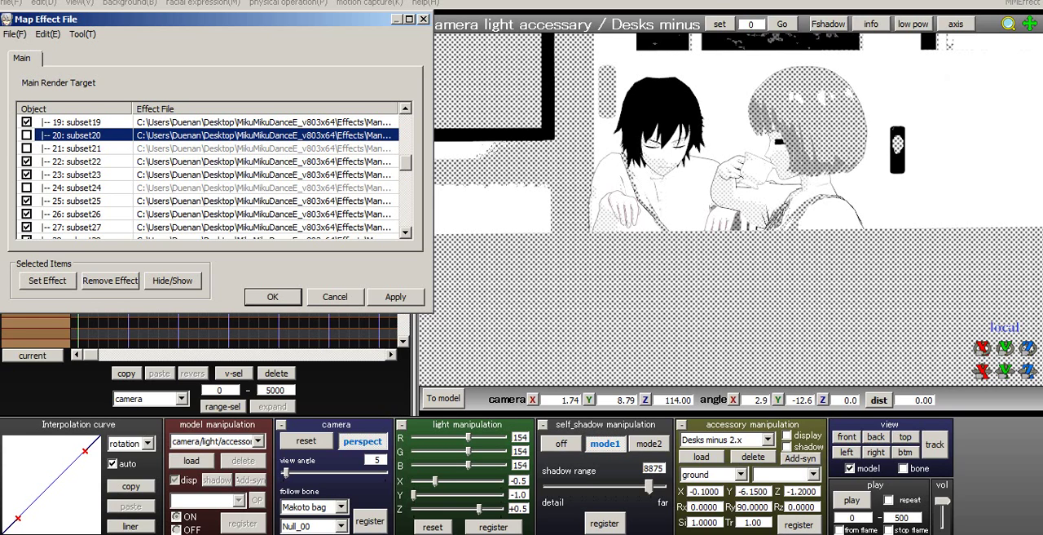
left_click(27, 188)
- Check subsets 25 to 27 of Class 2.pmx by hiding and re-showing each in turn
left_click(26, 200)
left_click(27, 201)
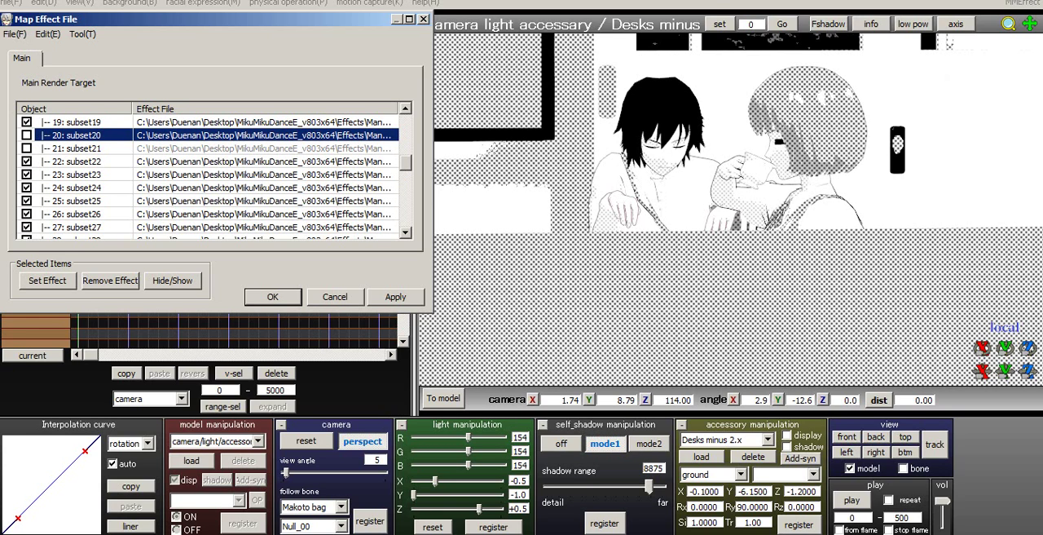
left_click(27, 200)
left_click(27, 200)
left_click(27, 213)
left_click(27, 213)
left_click(27, 226)
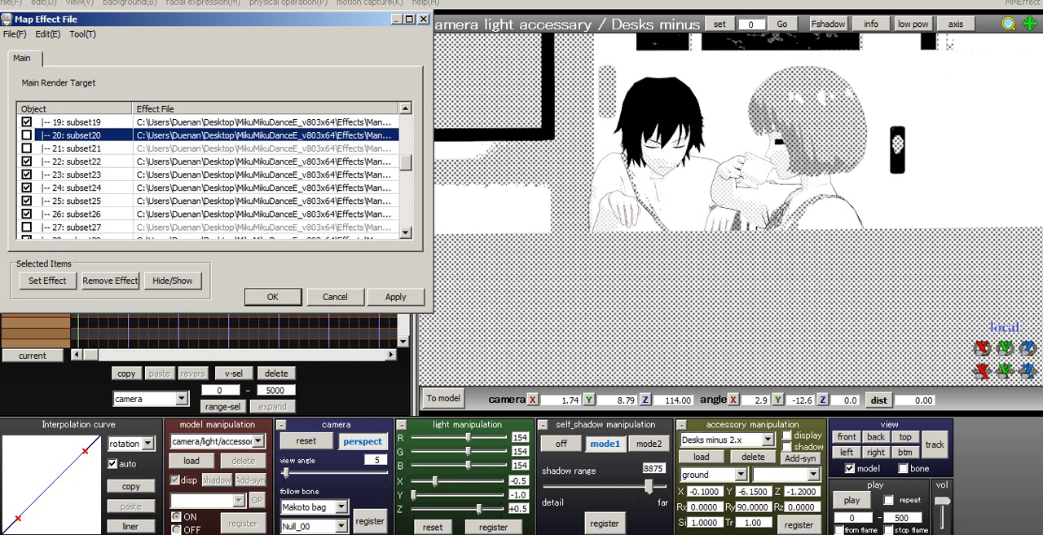
scroll(27, 226, "down", 1)
left_click(27, 188)
- Check subsets 28 to 30 of Class 2.pmx by hiding and re-showing each in turn
left_click(27, 200)
left_click(27, 200)
left_click(27, 213)
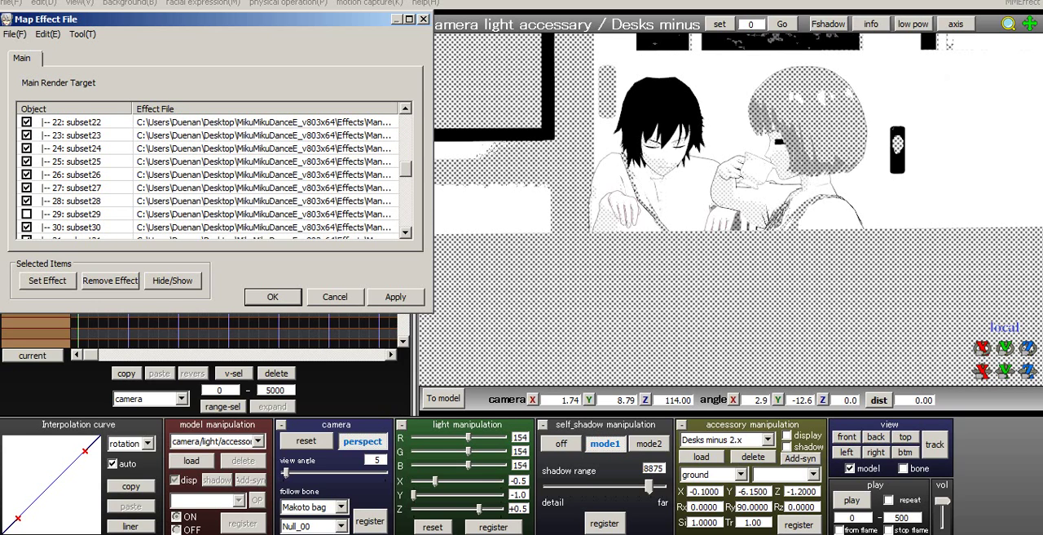
left_click(27, 213)
left_click(27, 227)
scroll(27, 227, "down", 1)
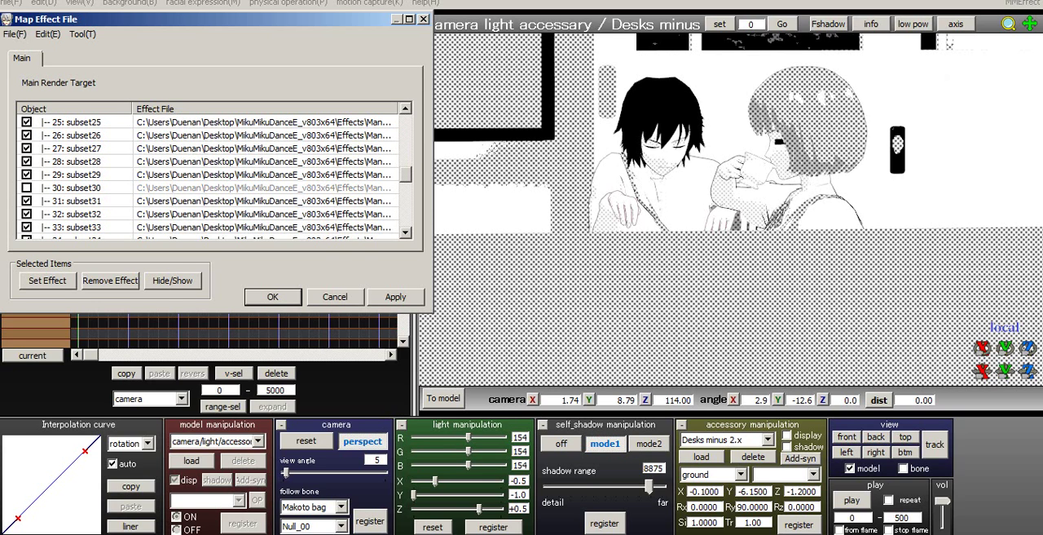
left_click(27, 187)
- Check subsets 31 to 33 of Class 2.pmx by hiding and re-showing each in turn
left_click(27, 200)
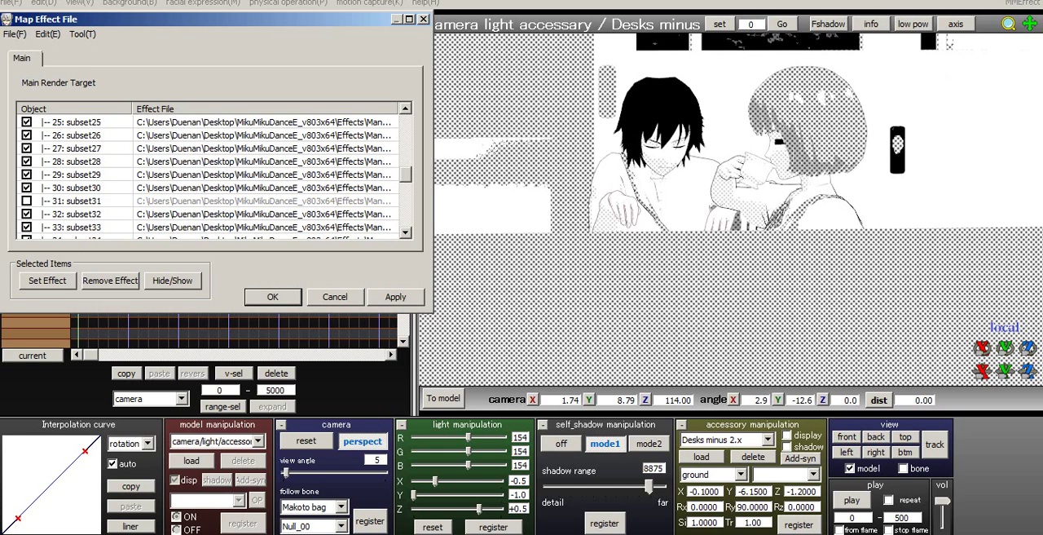
left_click(27, 200)
left_click(27, 201)
left_click(27, 200)
left_click(27, 214)
left_click(26, 213)
left_click(27, 227)
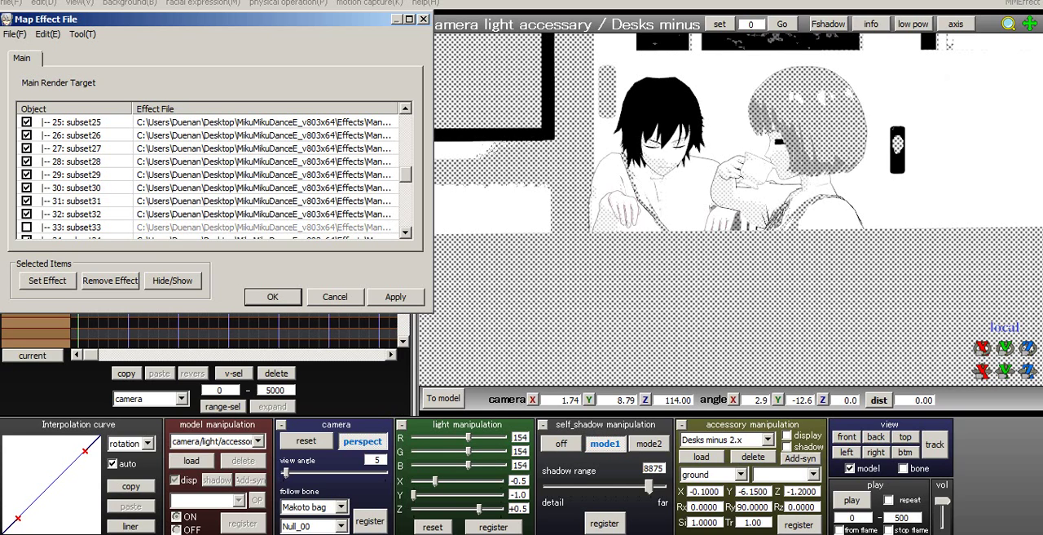
scroll(27, 226, "down", 1)
left_click(27, 187)
- Check subsets 34 to 39 of Class 2.pmx by hiding and re-showing each in turn
left_click(27, 200)
left_click(27, 201)
left_click(27, 214)
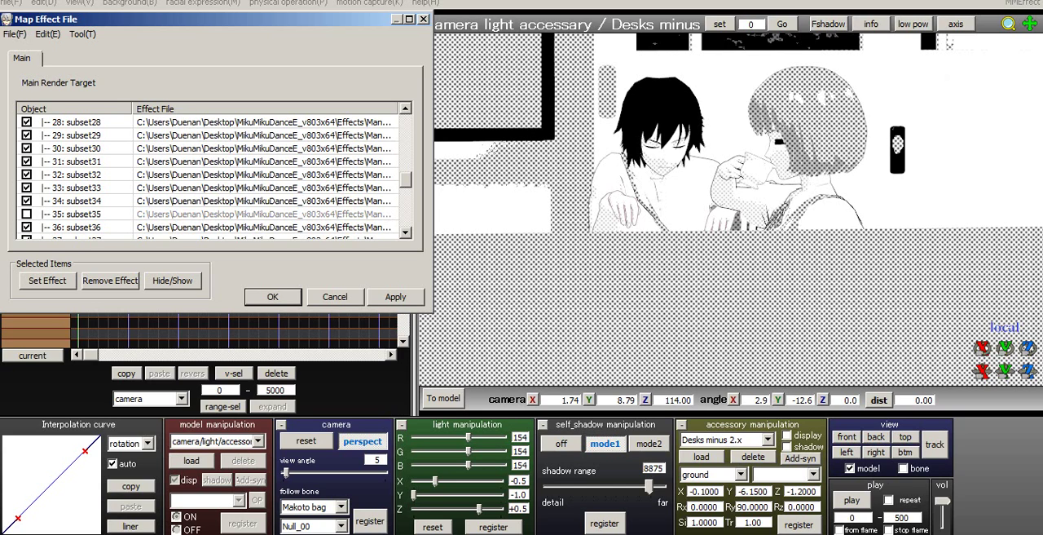
left_click(27, 214)
left_click(27, 226)
left_click(27, 226)
scroll(212, 175, "down", 1)
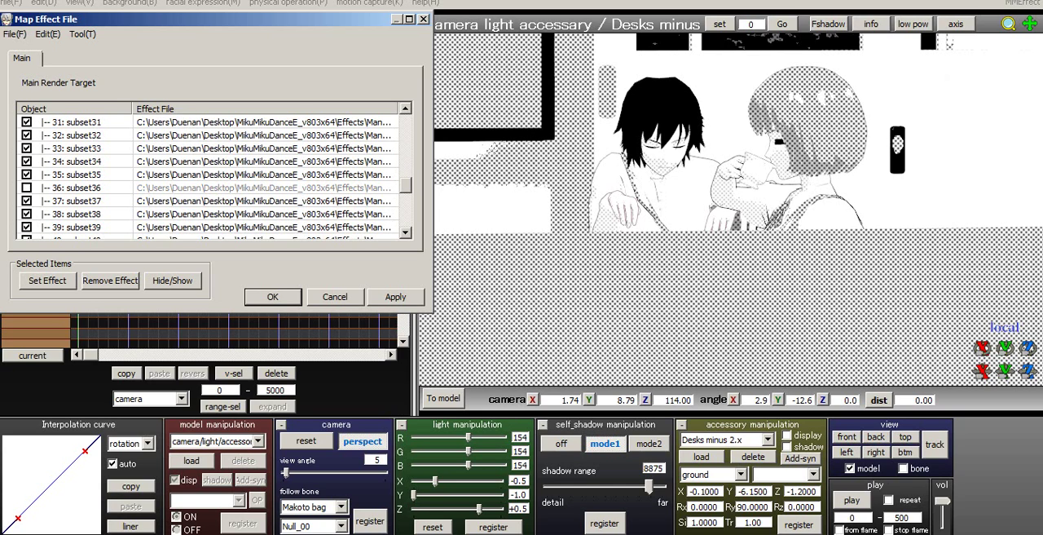
left_click(27, 200)
left_click(27, 200)
left_click(27, 214)
left_click(27, 214)
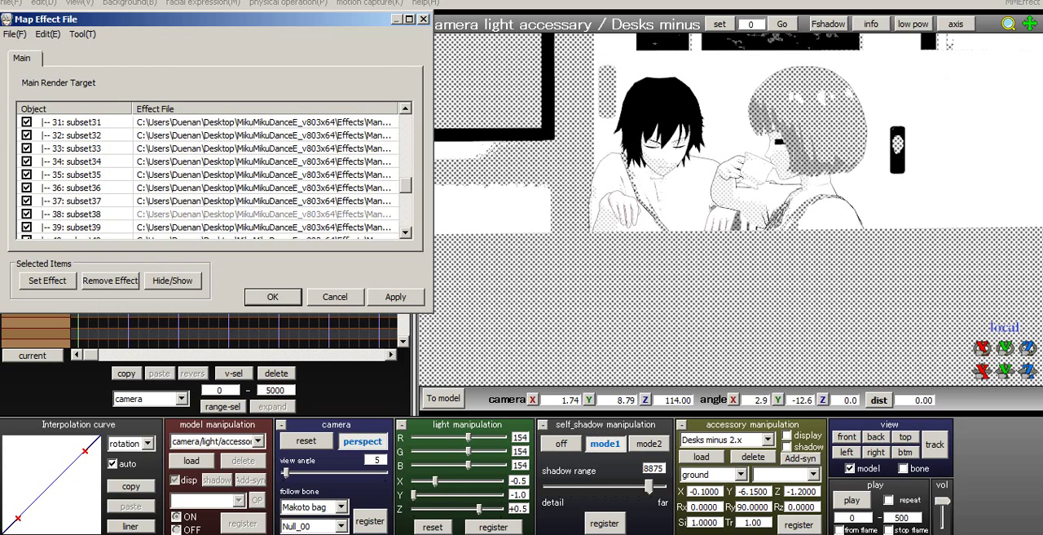
left_click(27, 227)
scroll(212, 174, "down", 1)
left_click(27, 187)
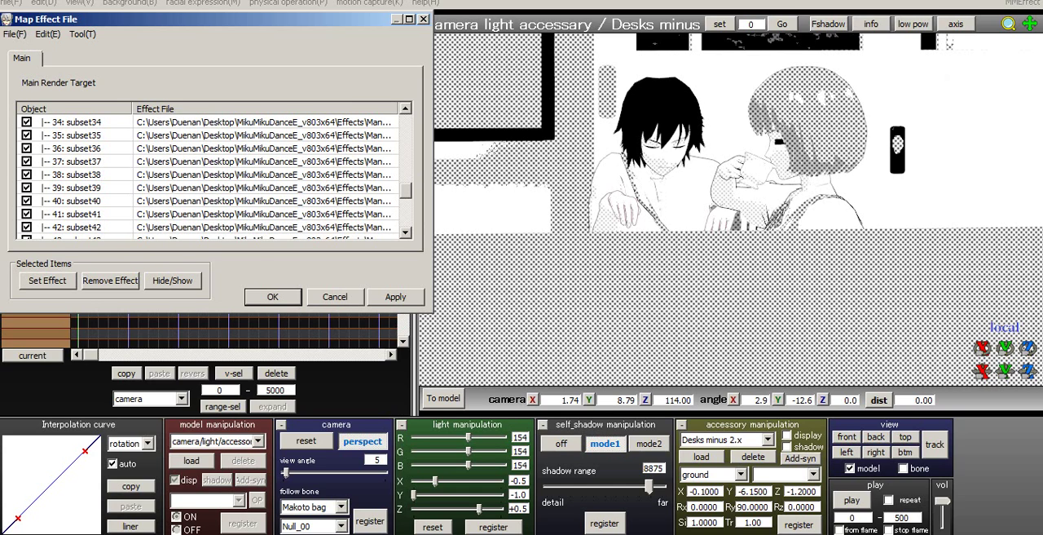
- Check subsets 40 to 42 of Class 2.pmx by hiding and re-showing each in turn
left_click(27, 200)
left_click(27, 200)
left_click(27, 214)
left_click(27, 214)
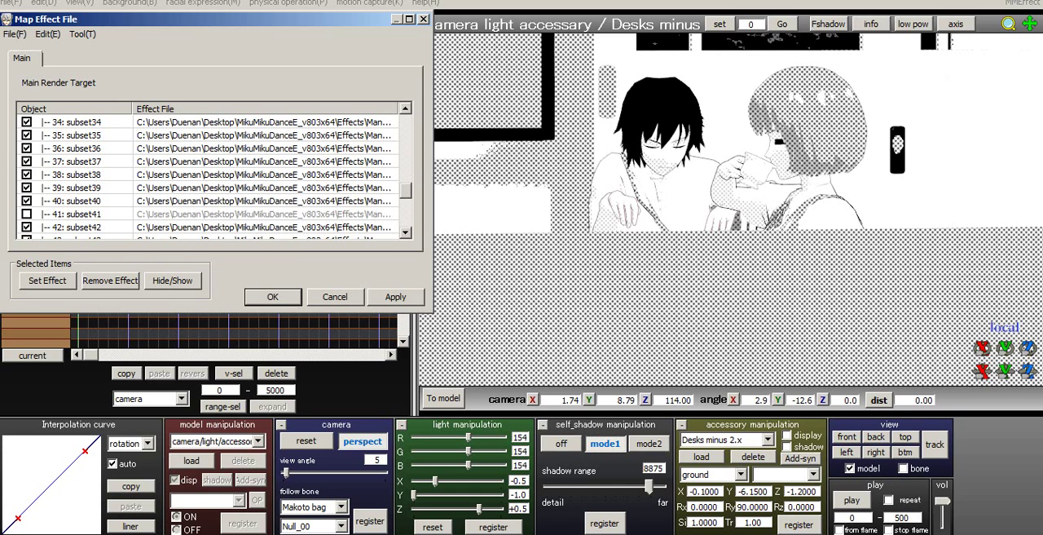
left_click(27, 226)
left_click(27, 227)
left_click(27, 226)
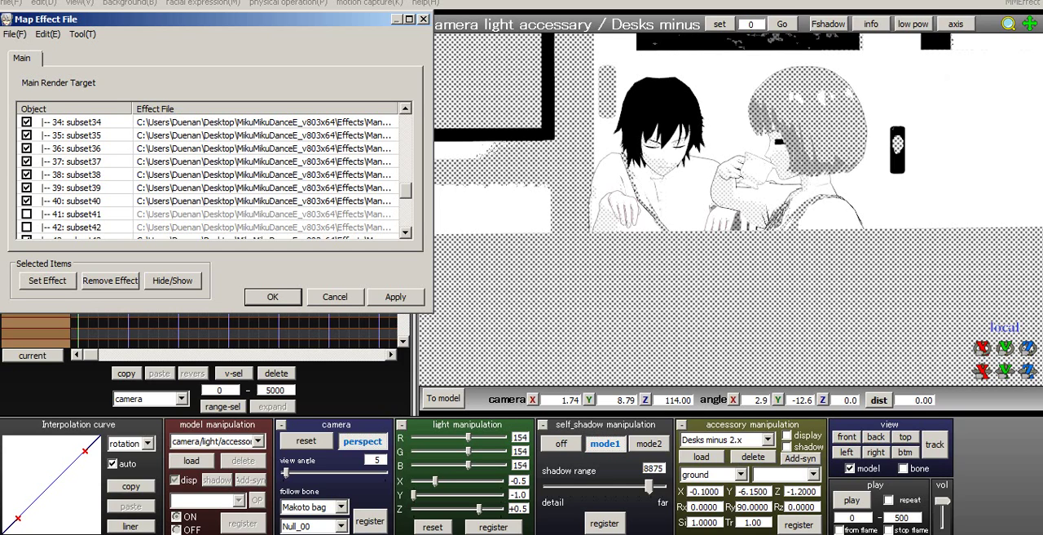
left_click(27, 213)
scroll(27, 214, "down", 1)
left_click(27, 187)
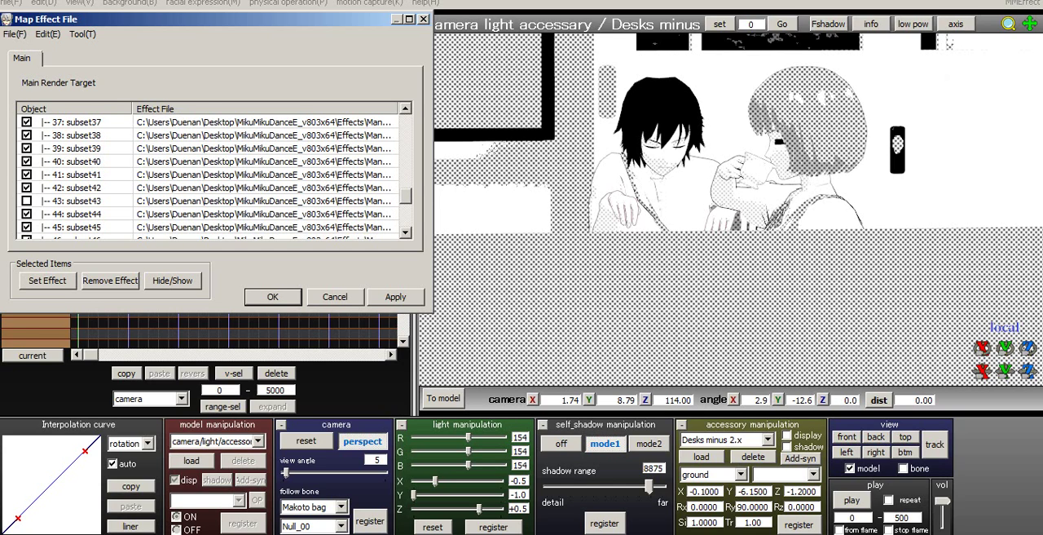
- Check subsets 43 to 45 of Class 2.pmx by hiding and re-showing each in turn
left_click(27, 201)
left_click(26, 201)
left_click(27, 214)
left_click(27, 214)
left_click(27, 227)
scroll(27, 227, "down", 1)
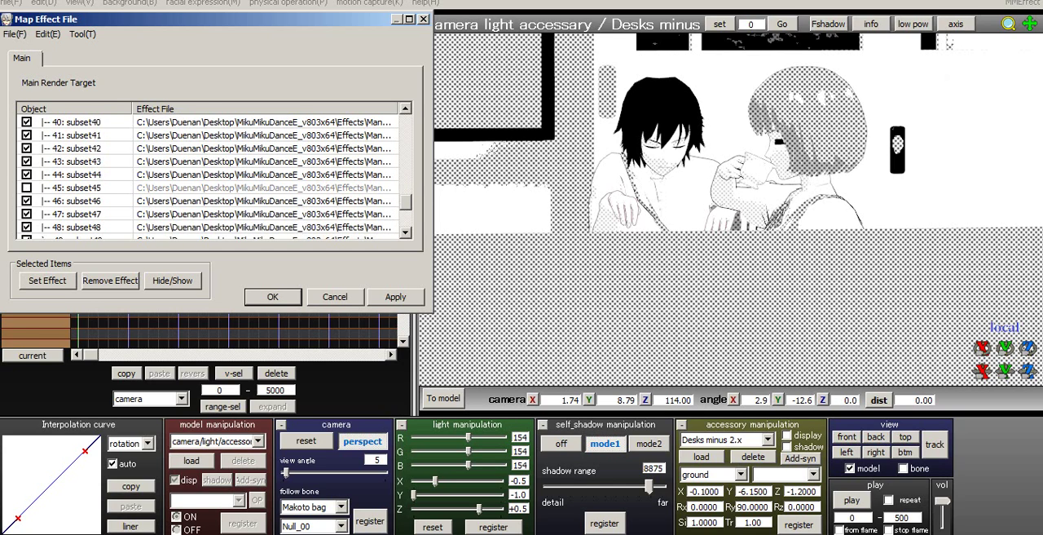
left_click(27, 188)
- Check the remaining subsets 46 to 49 of Class 2.pmx by hiding and re-showing each in turn
left_click(27, 201)
left_click(27, 201)
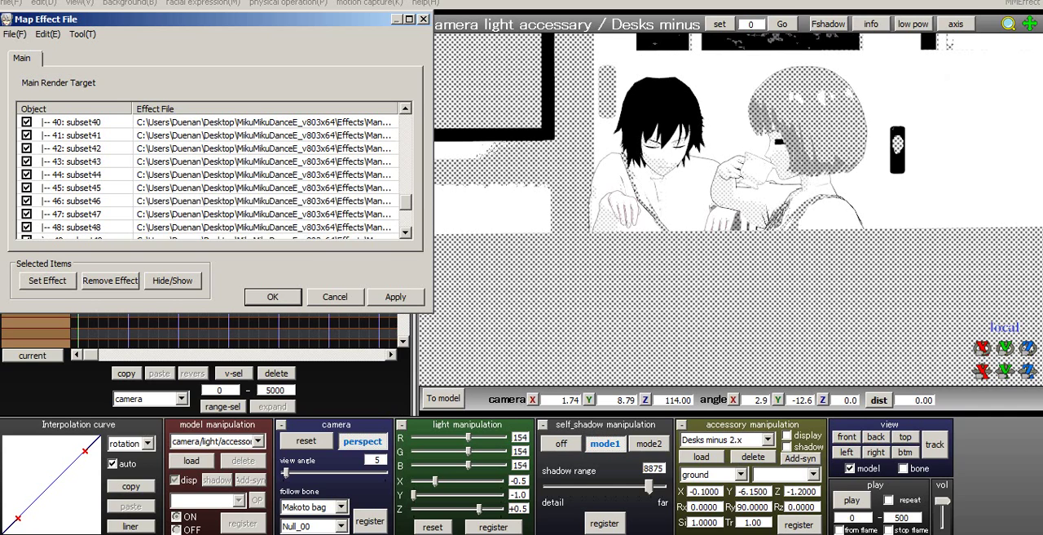
left_click(27, 213)
left_click(27, 214)
scroll(27, 213, "down", 1)
left_click(27, 187)
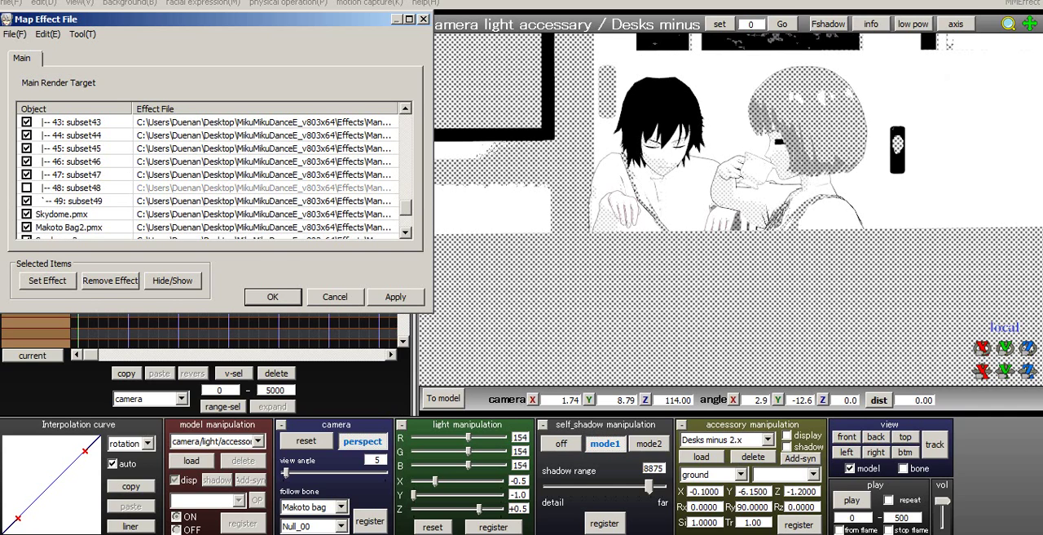
left_click(26, 188)
left_click(27, 200)
left_click(27, 200)
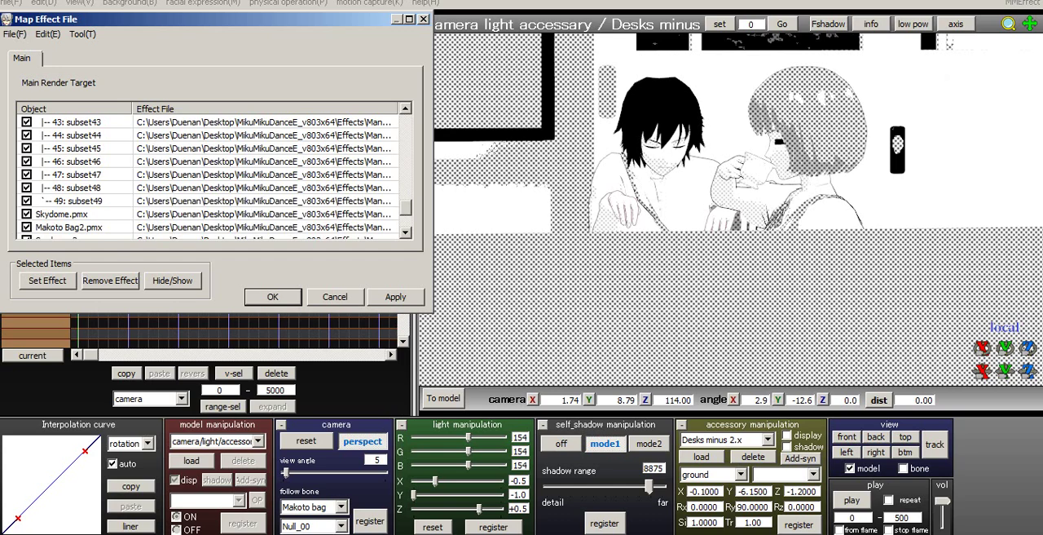
- Recheck subset 0 of Class 2.pmx, hide subset 3, and turn the camera to inspect the couple at the desks
scroll(27, 201, "up", 15)
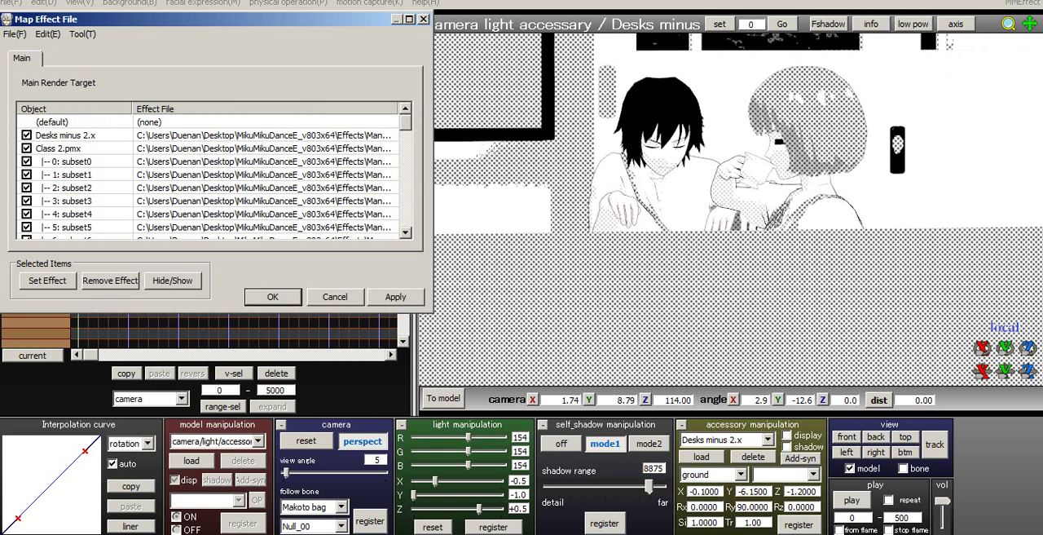
left_click(27, 162)
left_click(26, 161)
left_click(38, 174)
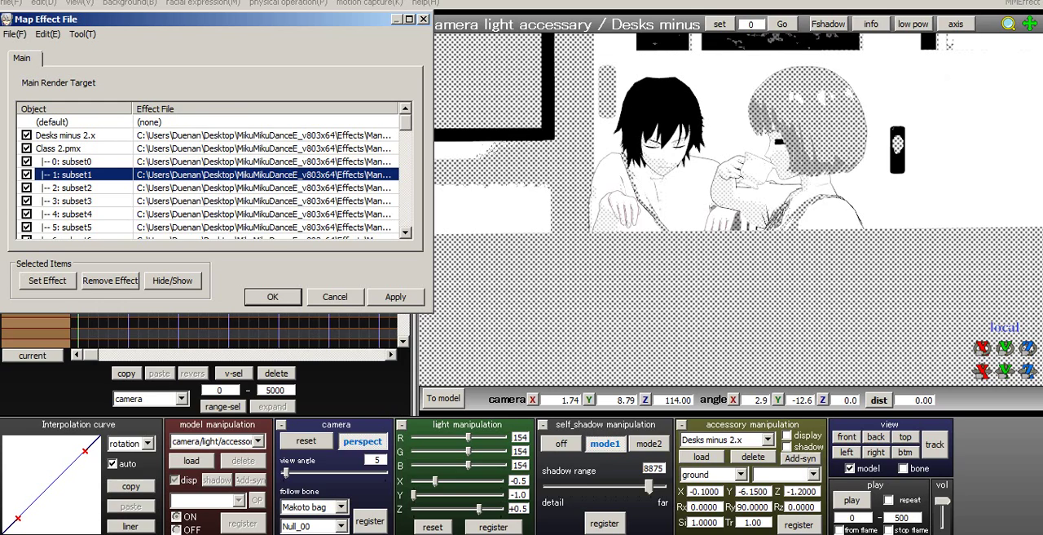
left_click(27, 200)
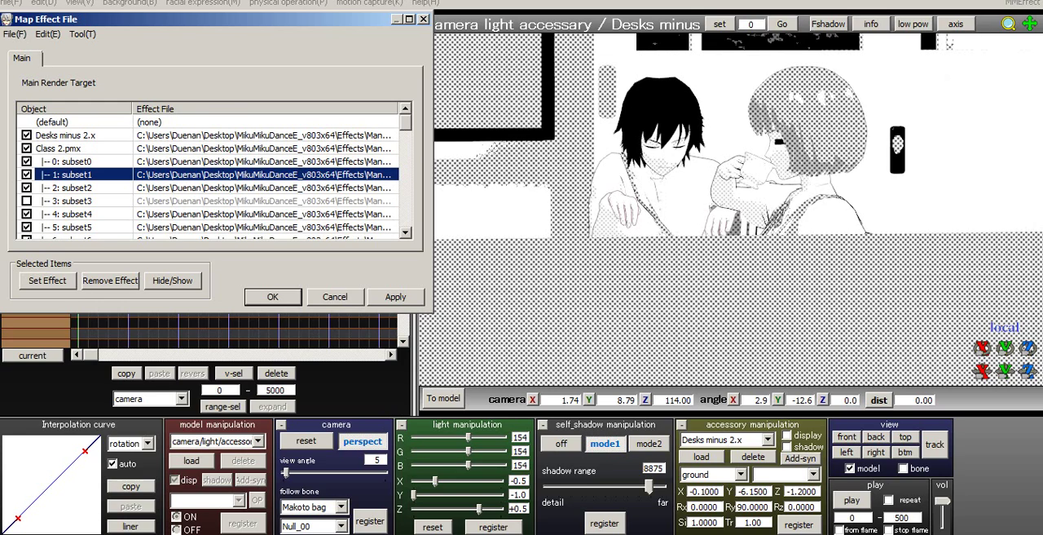
right_click_drag(701, 212, 644, 213)
- Test hiding subset 4 of Class 2.pmx, keep it shown, and hide subsets 5 and 6
left_click(27, 214)
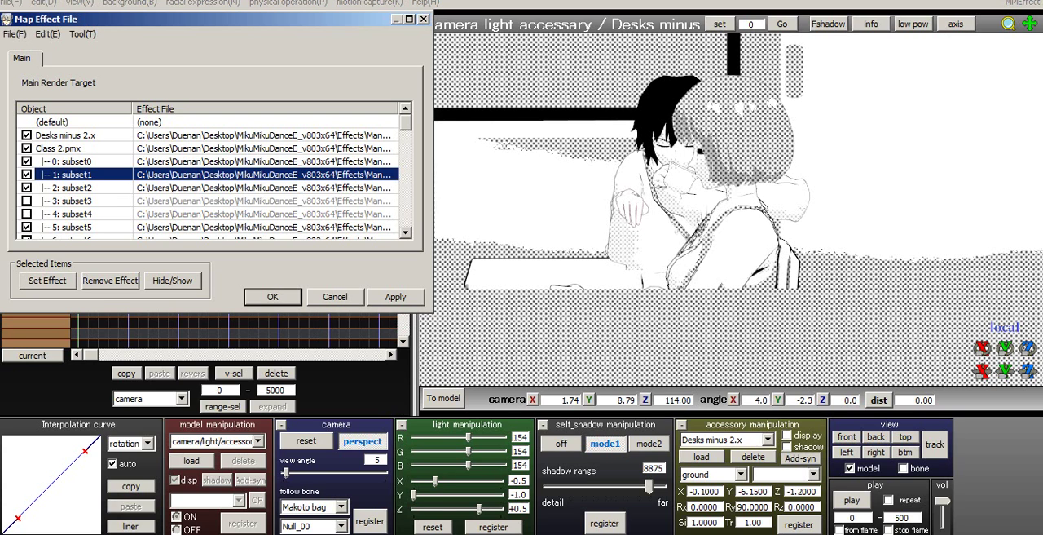
left_click(27, 227)
mouse_move(701, 212)
right_mouse_down()
mouse_move(713, 191)
mouse_move(712, 215)
right_mouse_up()
scroll(712, 214, "down", 1)
middle_click_drag(713, 214, 712, 189)
left_click(405, 233)
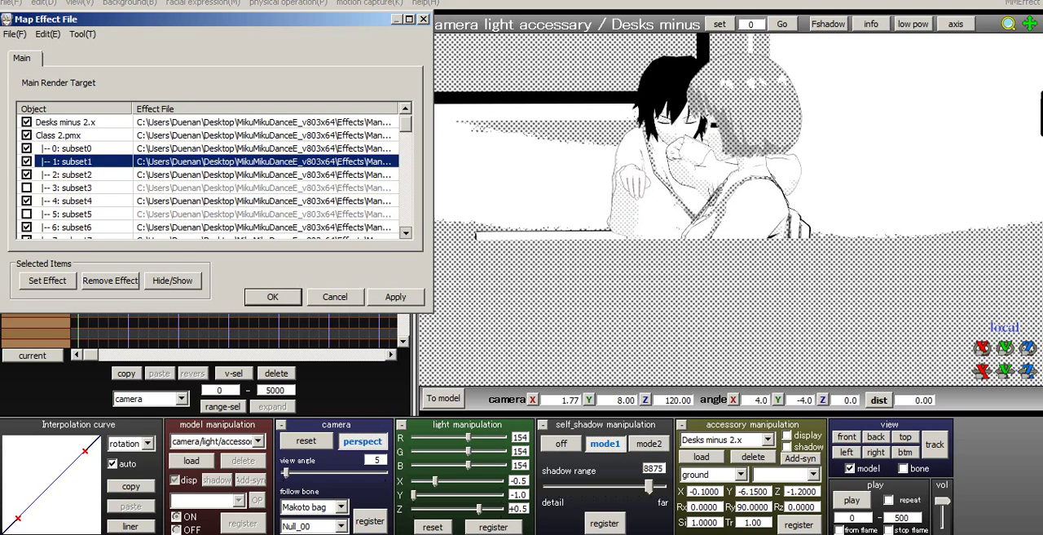
left_click(27, 148)
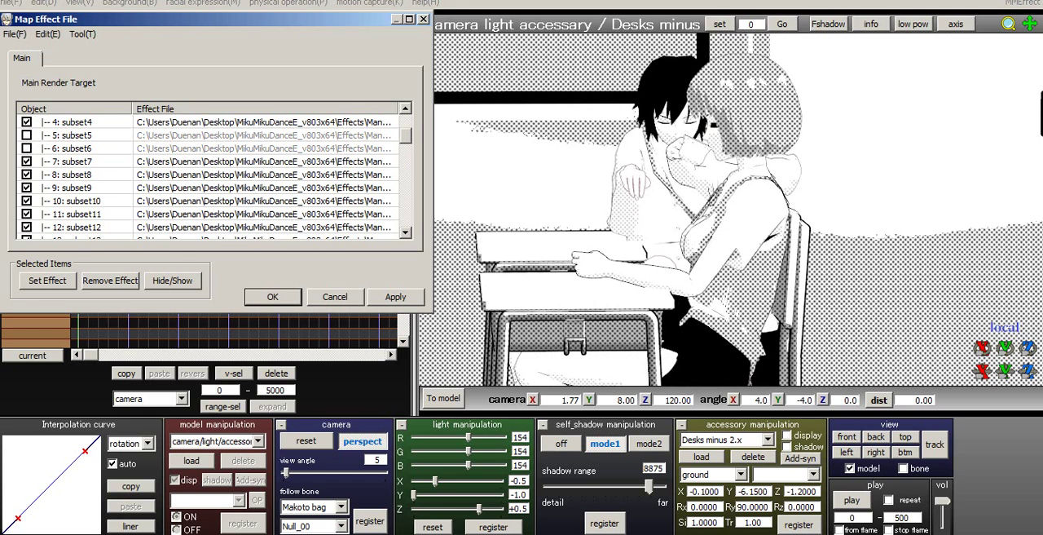
- Pull the camera back to frame both characters and their desks, and apply the subset visibility changes
right_click_drag(713, 213, 731, 240)
scroll(936, 231, "down", 8)
scroll(936, 231, "down", 3)
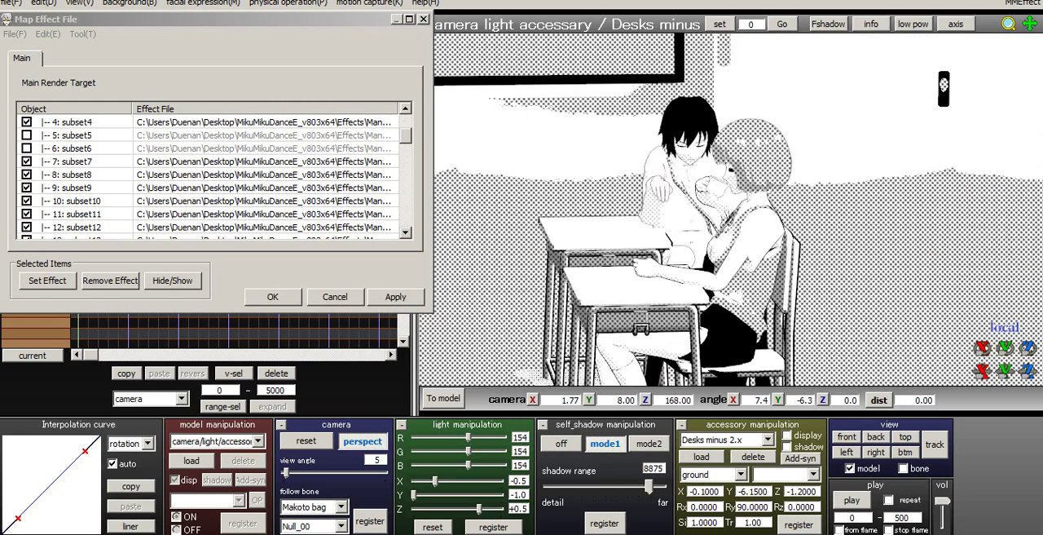
middle_click_drag(731, 240, 671, 225)
left_click(395, 297)
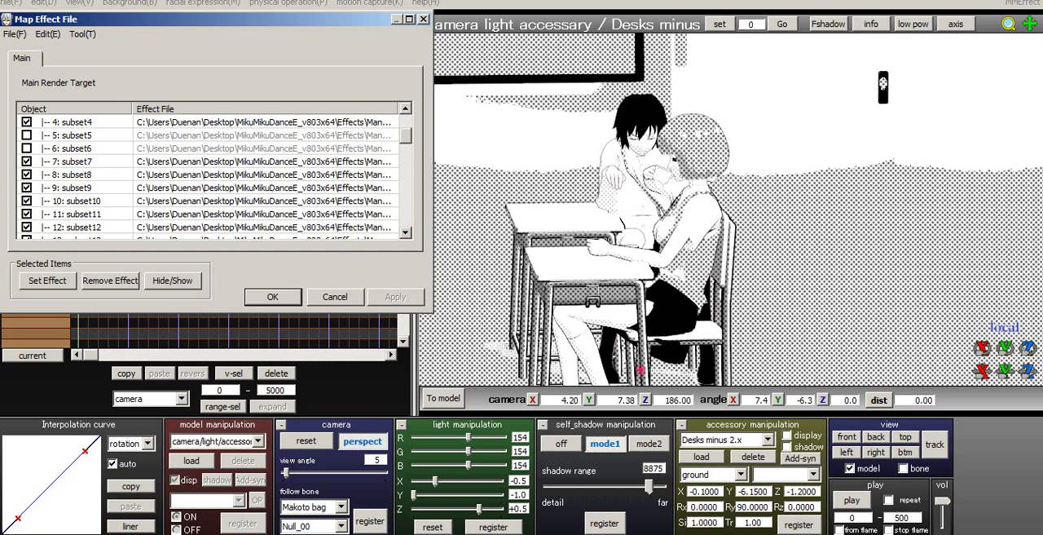
left_click_drag(406, 135, 405, 121)
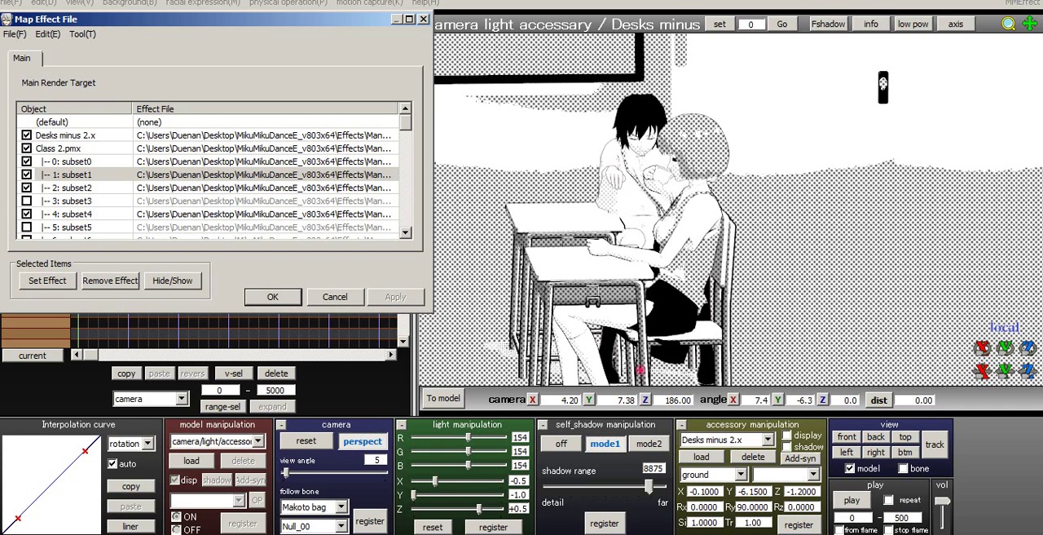
- Confirm the effect mapping and return the timeline to the registered close-up at frame 0
left_click(272, 297)
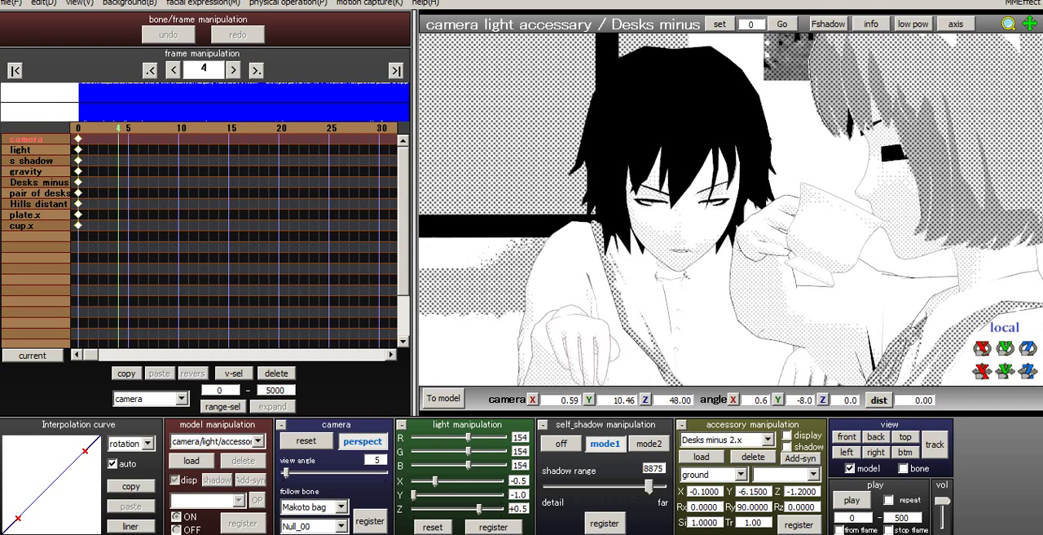
key("Left")
key("Left")
key("Left")
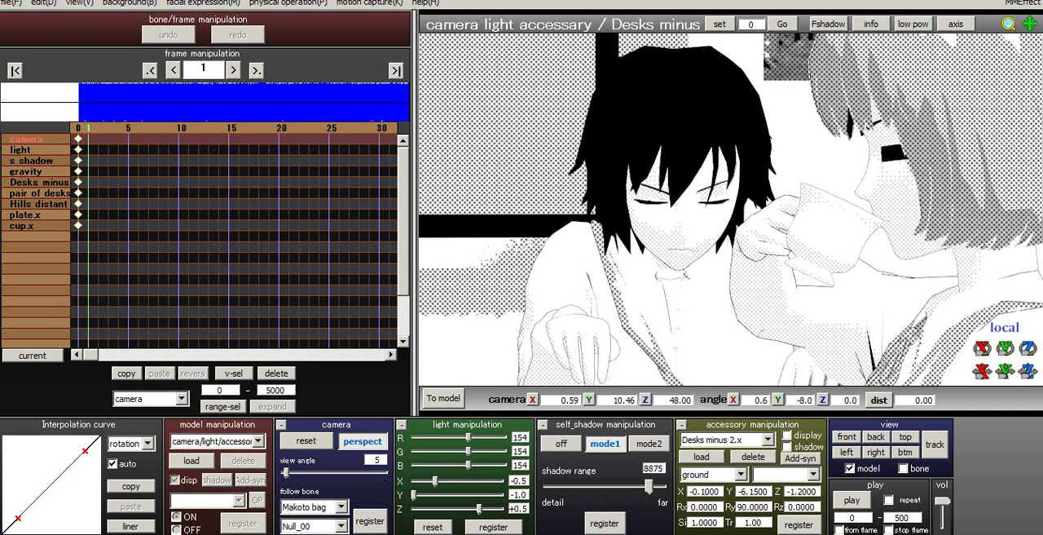
key("Left")
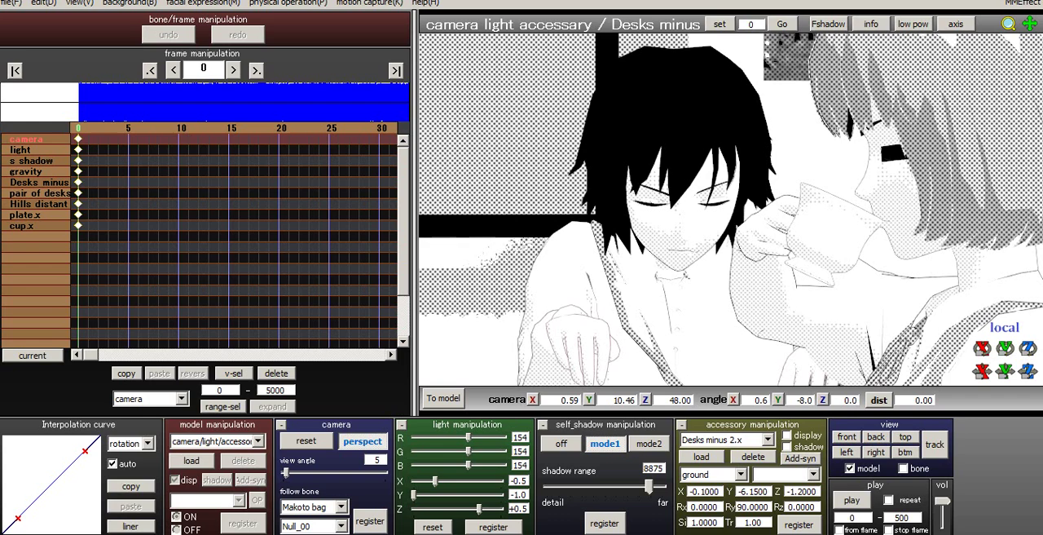
- Try a light pink edge line color (red 243, green 154, blue 150) and check the close-up at frame 7
left_click(43, 3)
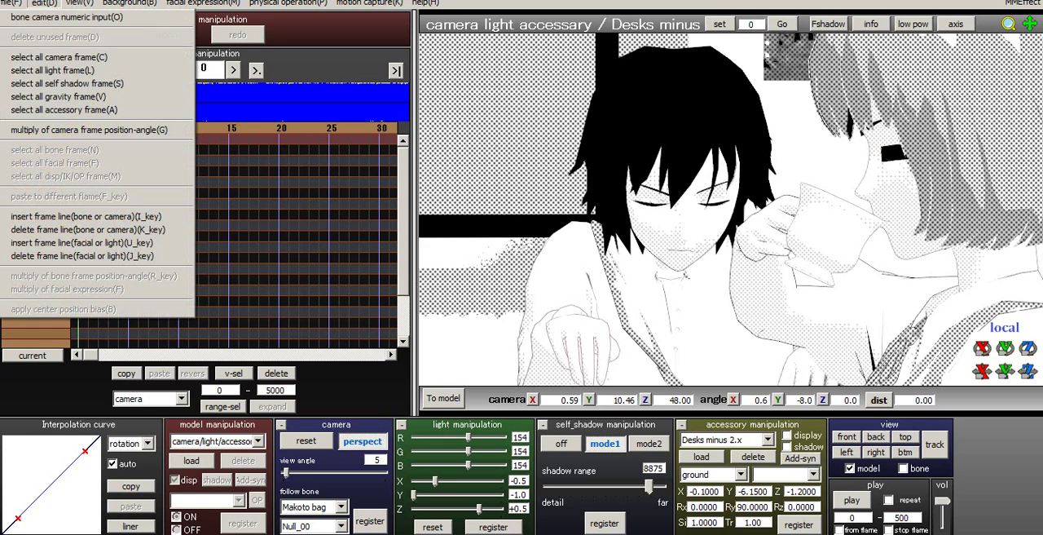
mouse_move(12, 3)
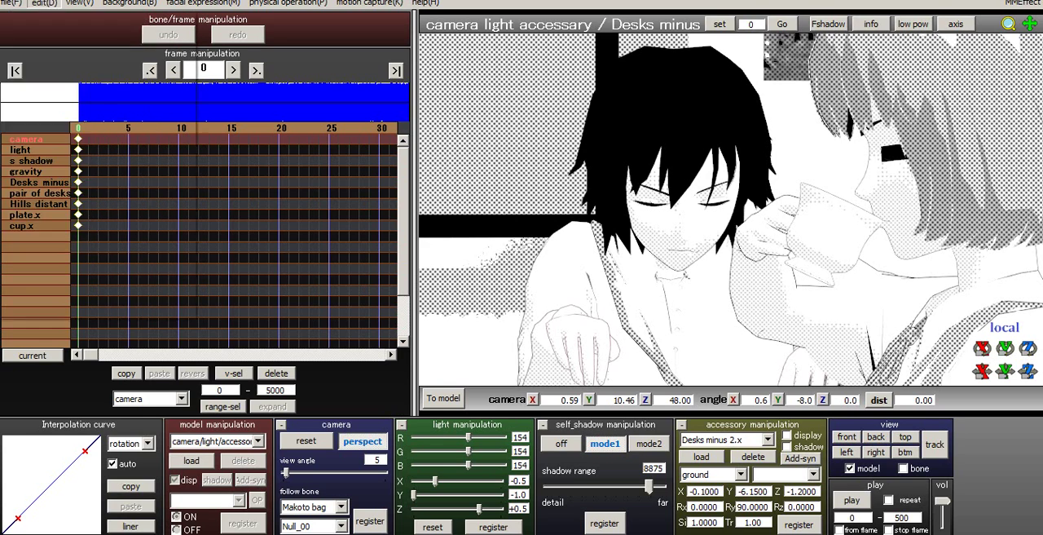
mouse_move(80, 4)
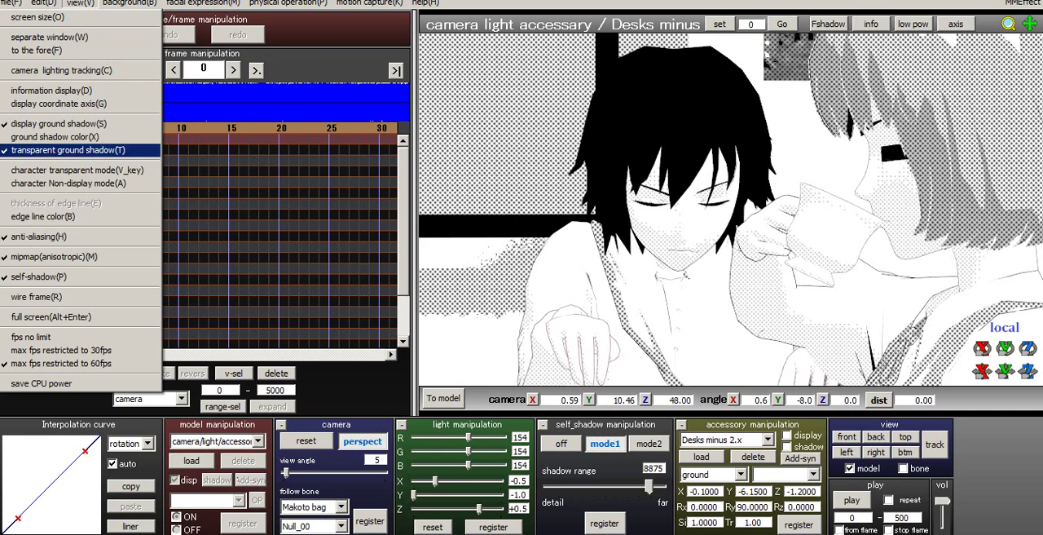
left_click(43, 217)
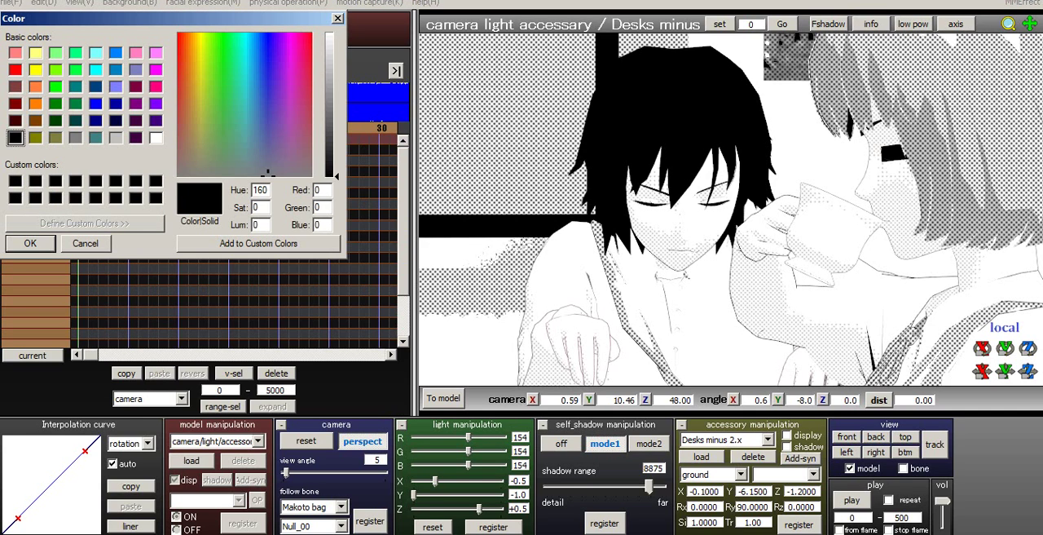
left_click_drag(189, 88, 178, 62)
left_click_drag(330, 175, 330, 65)
left_click(30, 243)
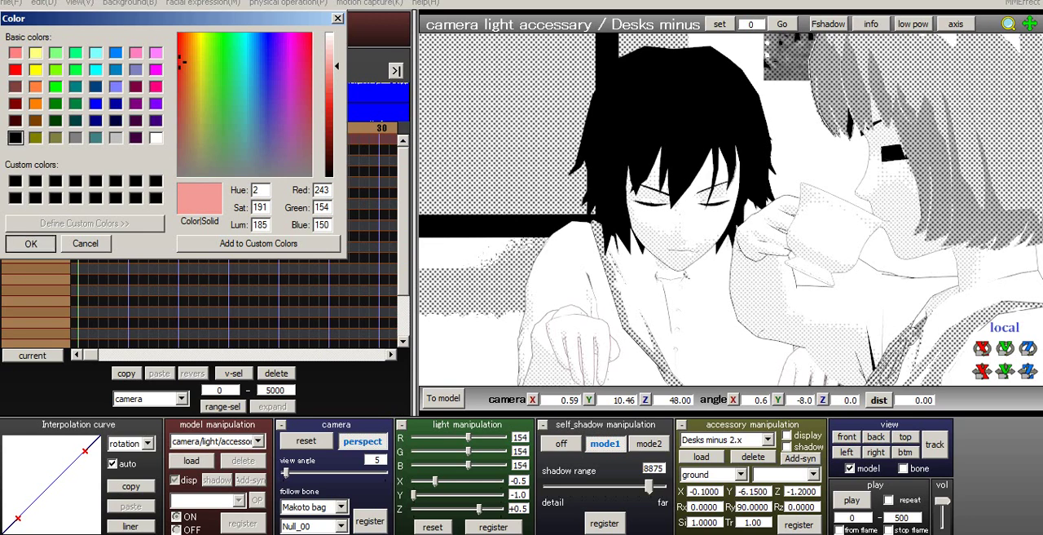
left_click(189, 128)
left_click(148, 128)
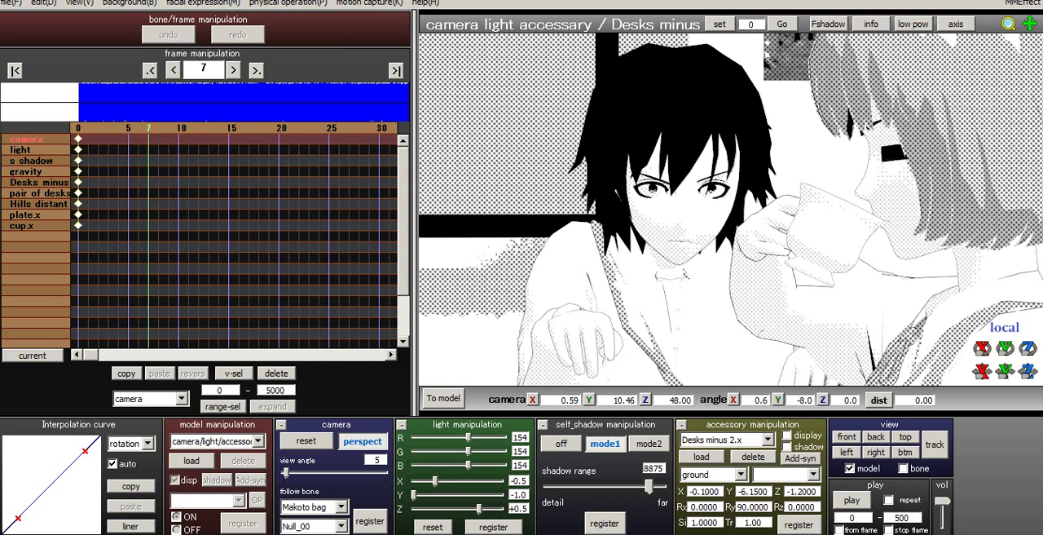
left_click(78, 128)
- Restore the edge line color to black
left_click(80, 3)
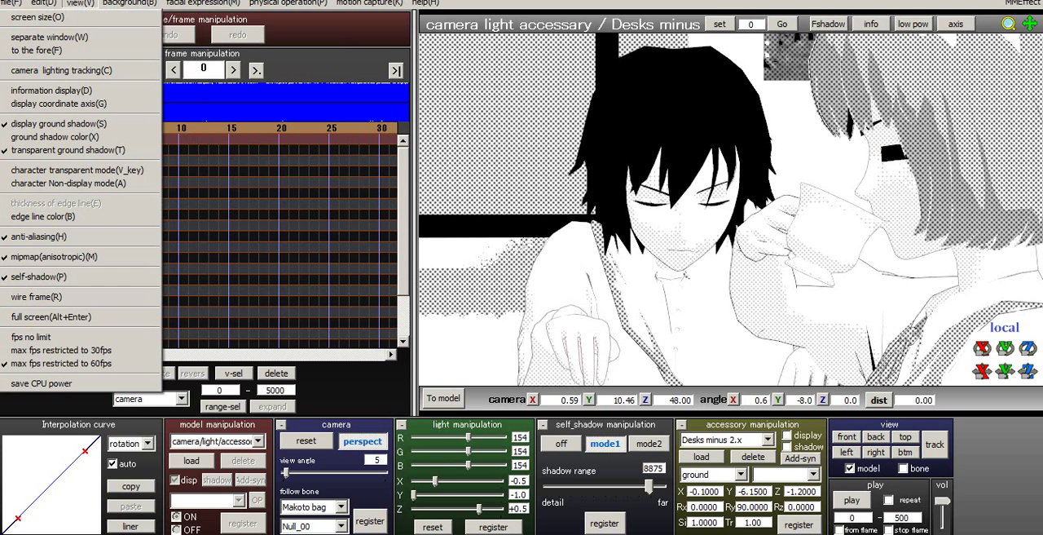
key("Down")
key("Down")
key("Down")
key("Down")
key("Down")
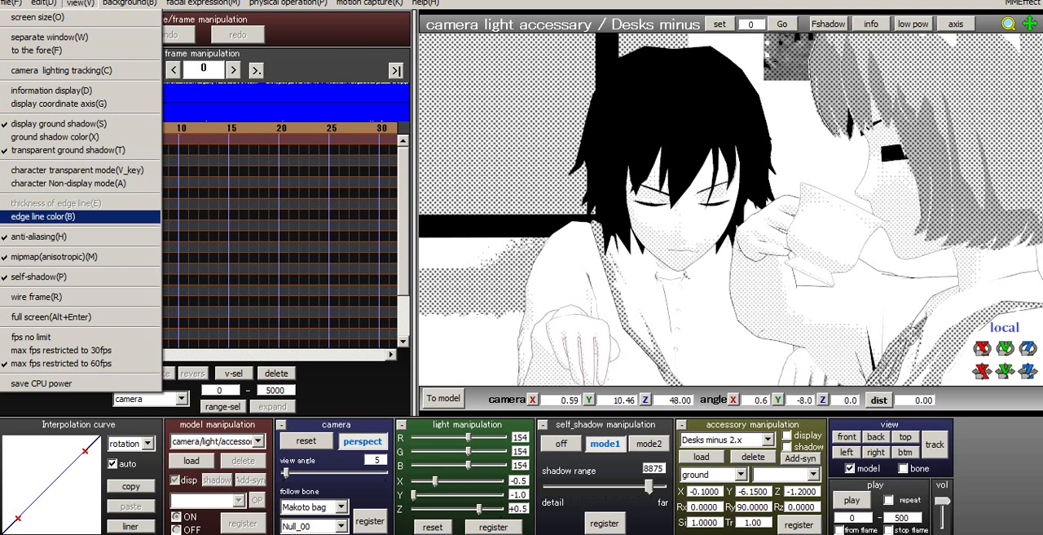
key("Down")
key("Up")
key("Return")
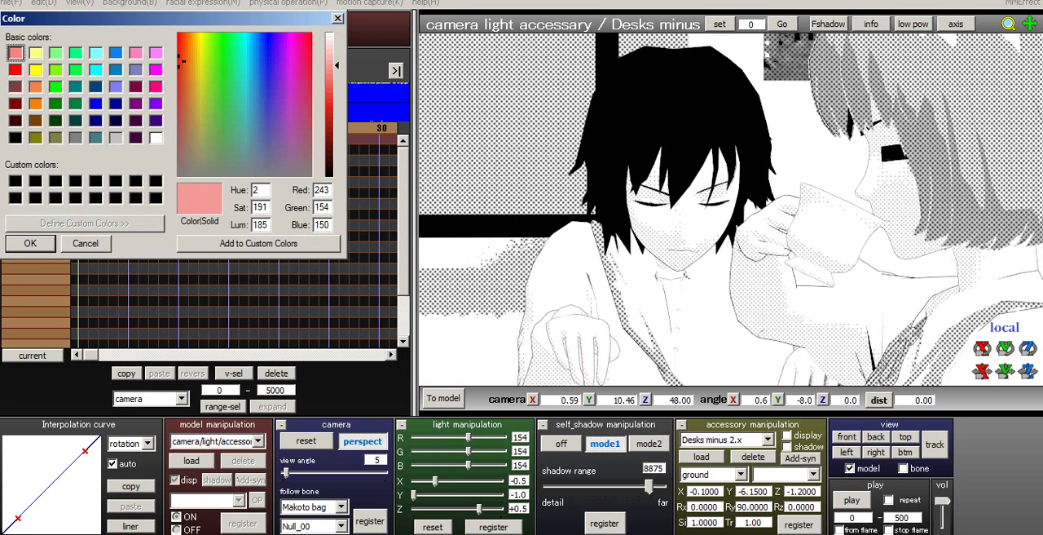
left_click_drag(202, 150, 178, 175)
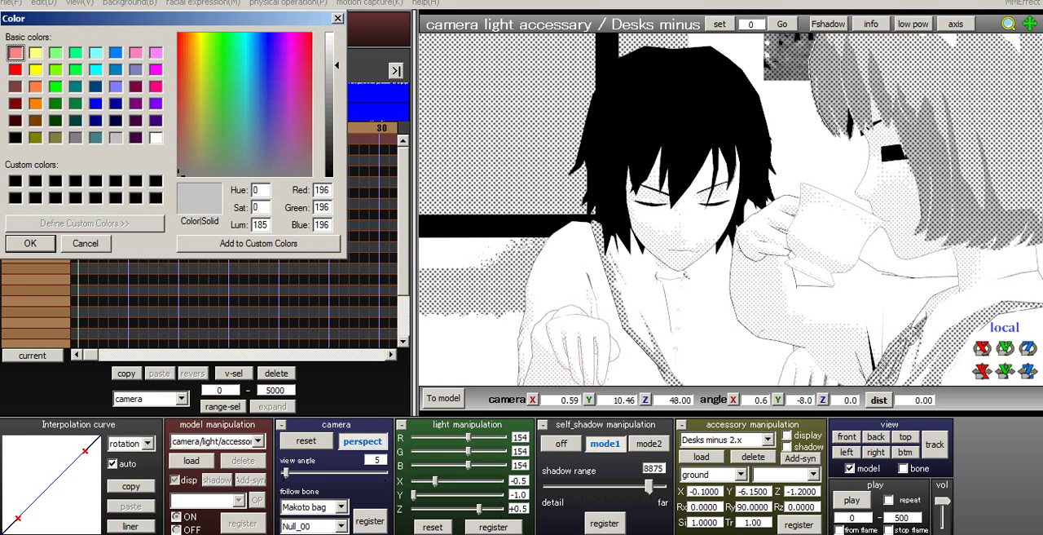
left_click(329, 175)
left_click(30, 243)
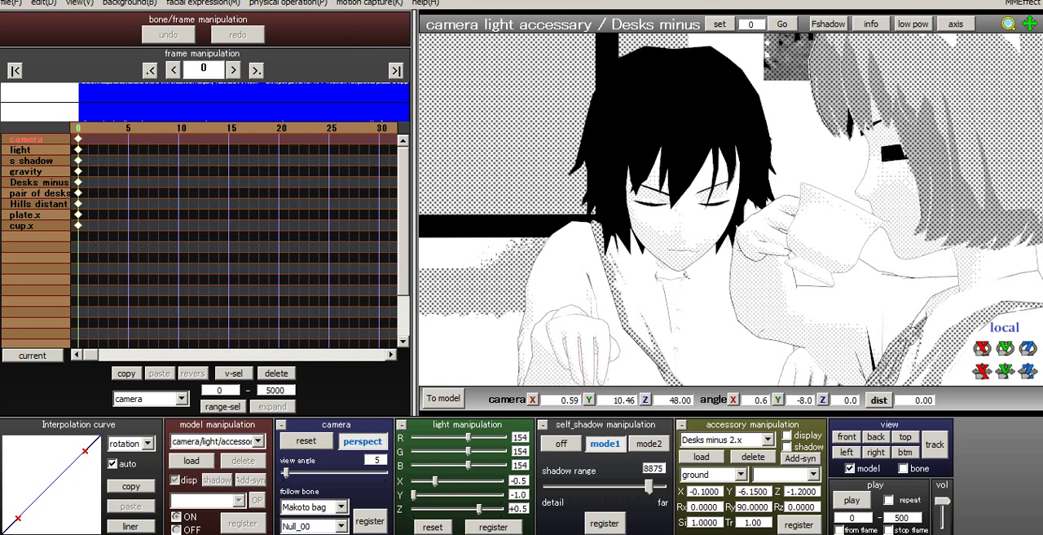
- Review the display options and check the ground shadow color's brightness setting without changing it
key("alt+d")
key("Right")
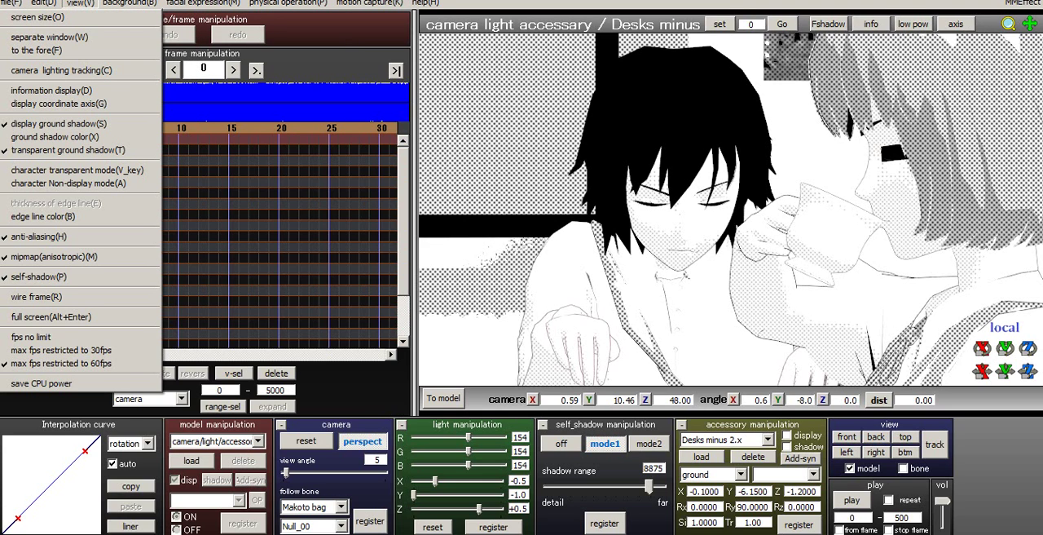
mouse_move(12, 3)
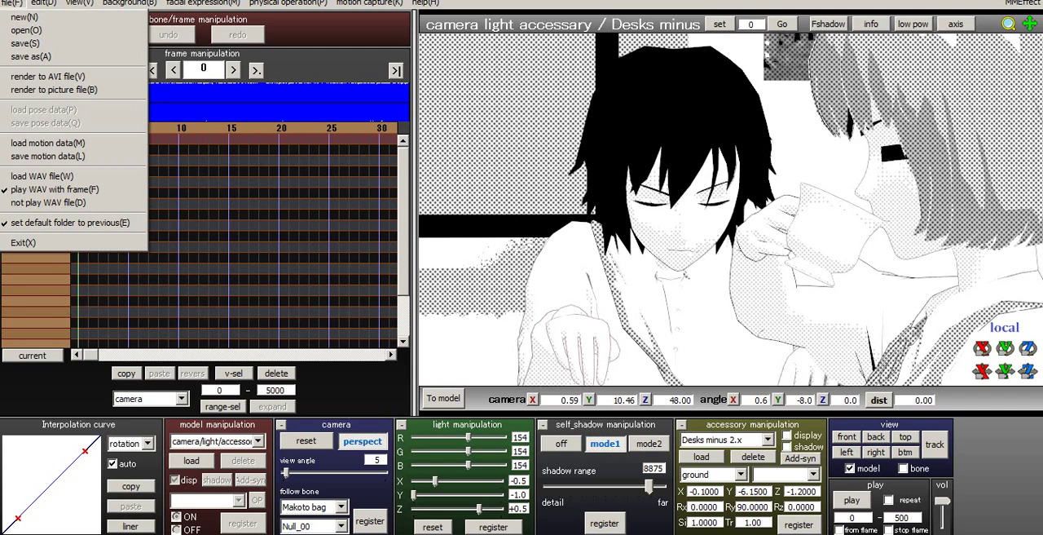
mouse_move(44, 3)
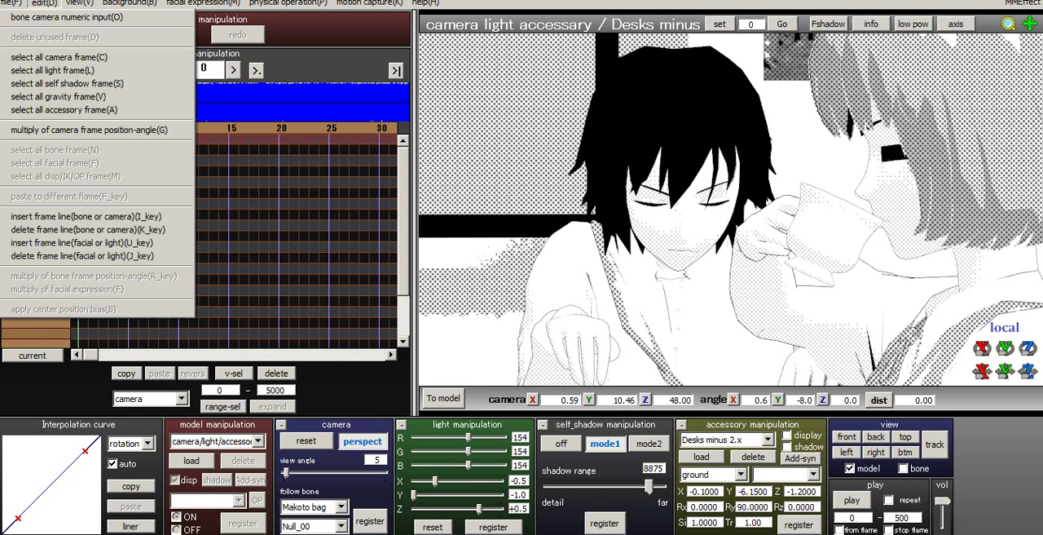
mouse_move(80, 3)
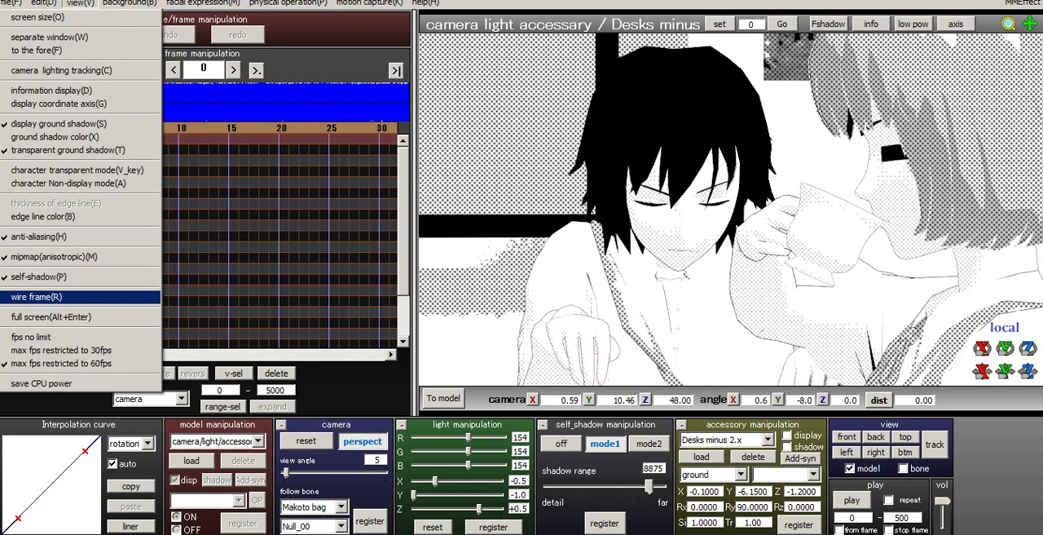
mouse_move(128, 4)
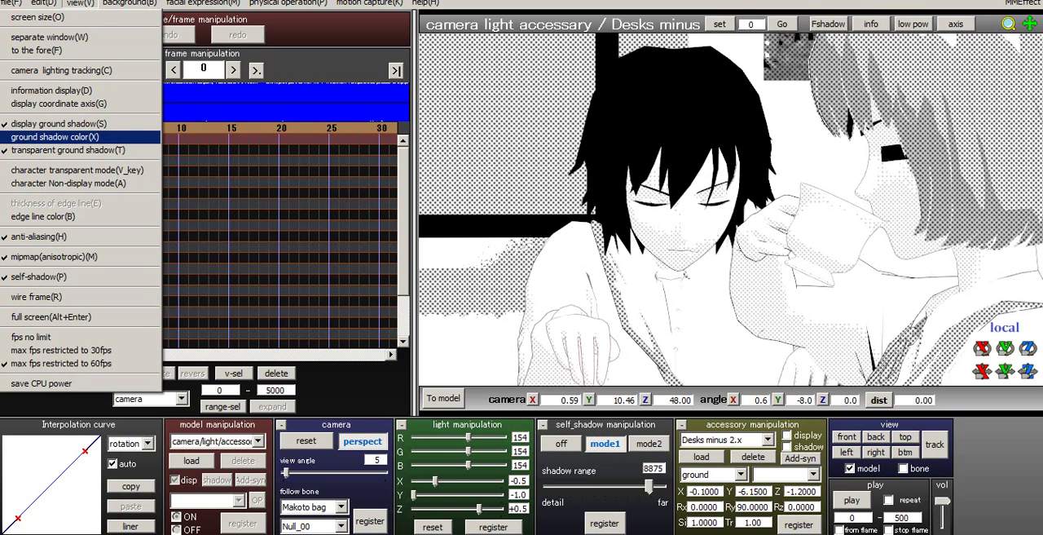
key("Return")
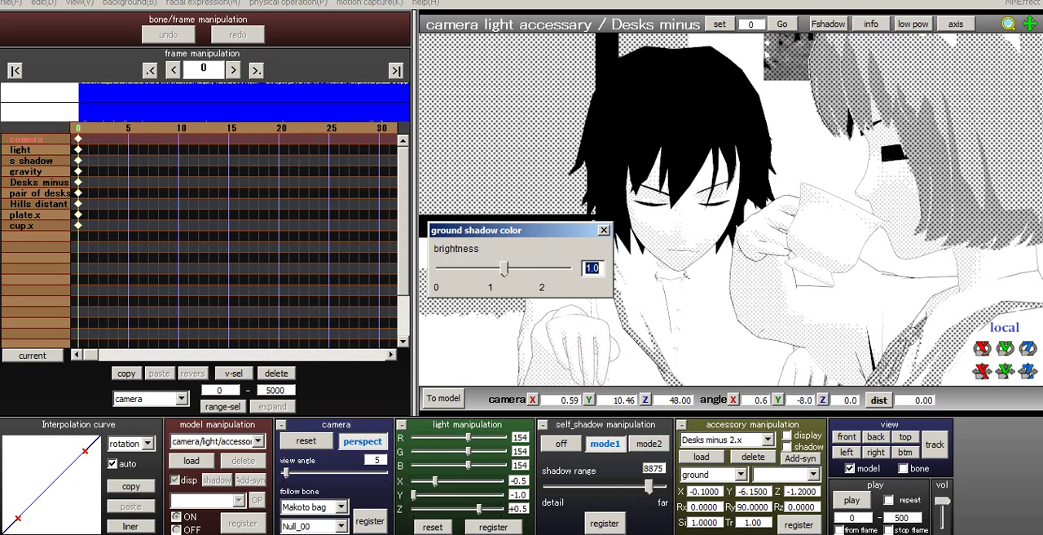
key("Return")
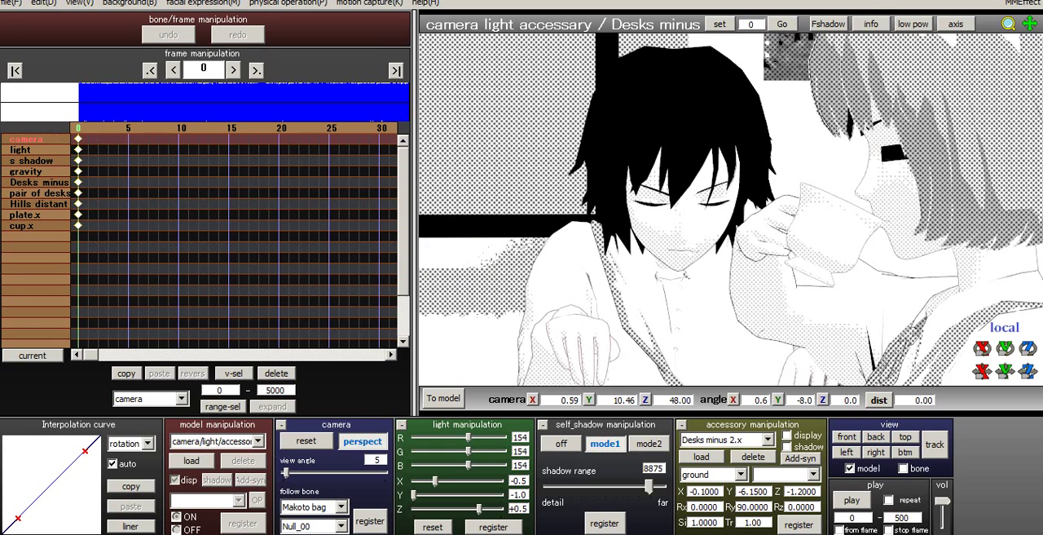
- Step through the black-haired character's close-up to frame 169 to judge where the camera should cut
key("Right")
key("Right")
key("Right")
key("Right")
key("Right")
key("Right")
key("Right")
key("Right")
key("Right")
key("Right")
key("Right")
key("Right")
key("Right")
key("Right")
key("Right")
key("Right")
key("Right")
key("Right")
key("Right")
key("Right")
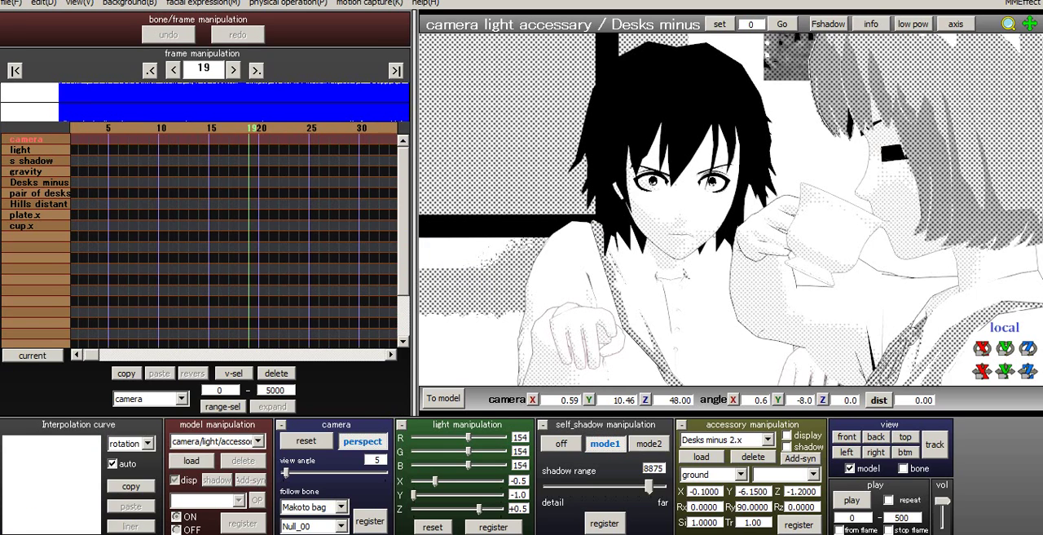
key("Right")
key("Right")
key("Right")
key("Right")
key("Right")
key("Right")
key("Right")
key("Right")
key("Right")
key("Right")
key("Right")
key("Right")
key("Right")
key("Right")
key("Right")
key("Right")
key("Right")
key("Right")
key("Right")
key("Right")
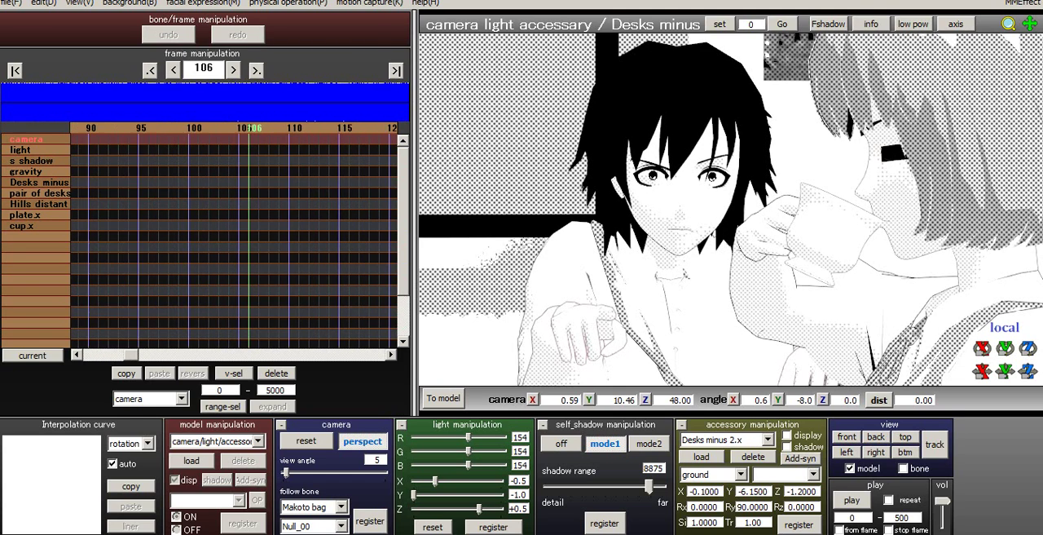
key("Right")
key("Right")
key("Right")
key("Right")
key("Right")
key("Right")
key("Right")
key("Right")
key("Right")
key("Right")
key("Right")
key("Right")
key("Right")
key("Right")
key("Right")
key("Right")
key("Right")
key("Right")
key("Right")
key("Right")
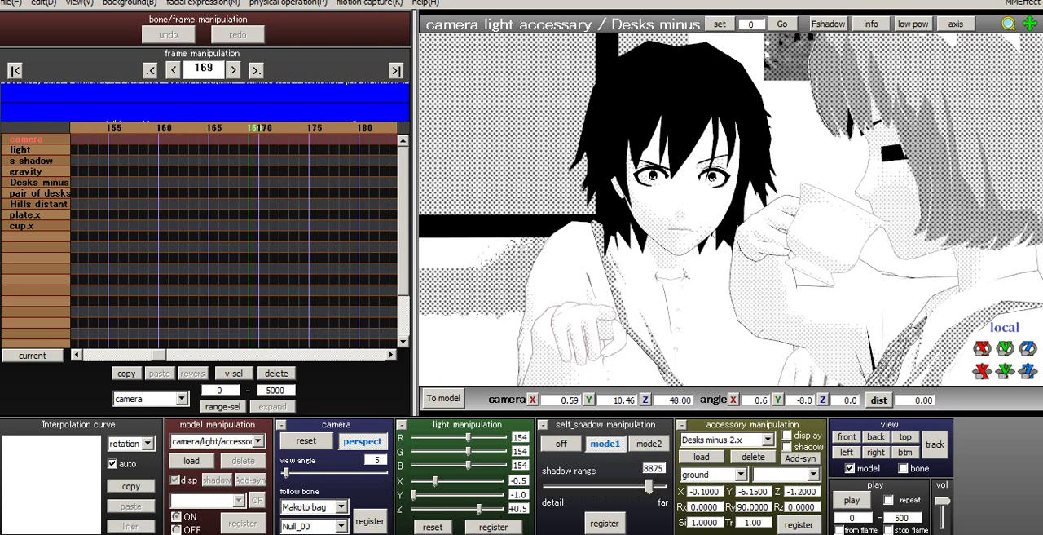
- At frame 139, turn the camera to face the character drinking from the cup, at angle -2.3, -90.5, and register the camera keyframe
key("Left")
key("Left")
key("Left")
key("Left")
key("Left")
key("Left")
key("Left")
key("Left")
key("Left")
key("Left")
key("Left")
key("Left")
key("Left")
key("Left")
key("Left")
key("Left")
key("Left")
key("Left")
key("Left")
key("Left")
key("Left")
key("Left")
key("Left")
right_click_drag(685, 196, 877, 220)
middle_click_drag(877, 220, 617, 233)
right_click_drag(616, 233, 552, 215)
middle_click_drag(552, 215, 456, 195)
right_click_drag(457, 196, 465, 194)
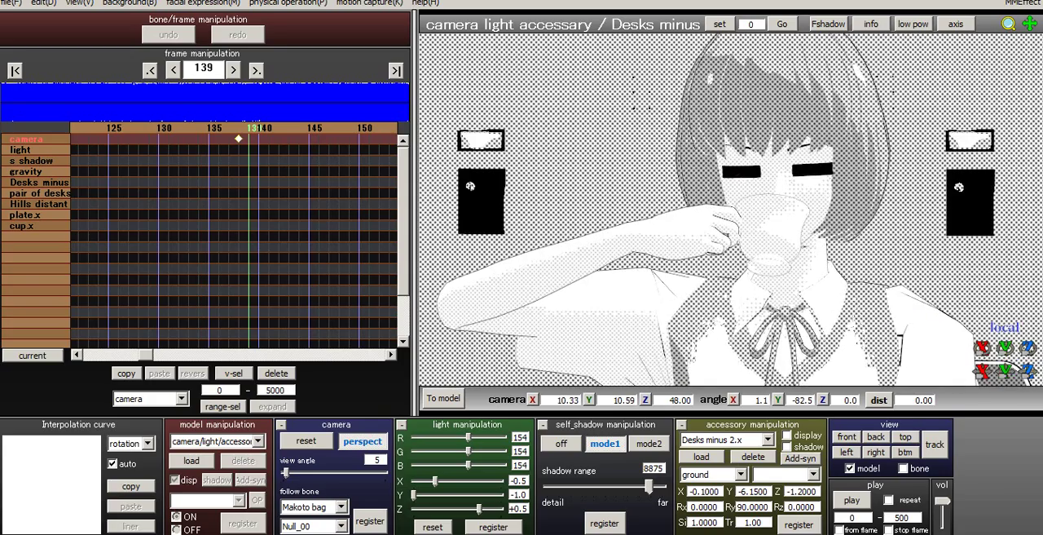
middle_click_drag(466, 194, 446, 192)
right_click_drag(446, 192, 460, 185)
middle_click_drag(460, 185, 453, 191)
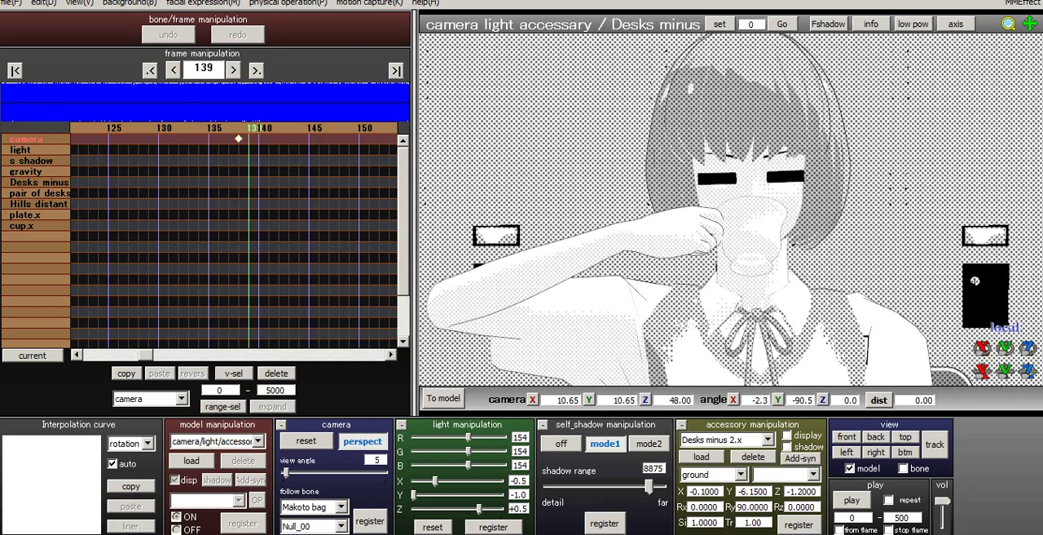
left_click(369, 520)
- Preview the camera cut from the first frame, and pull the camera back to a Z value of 60 at frame 217
key("Home")
key("Right")
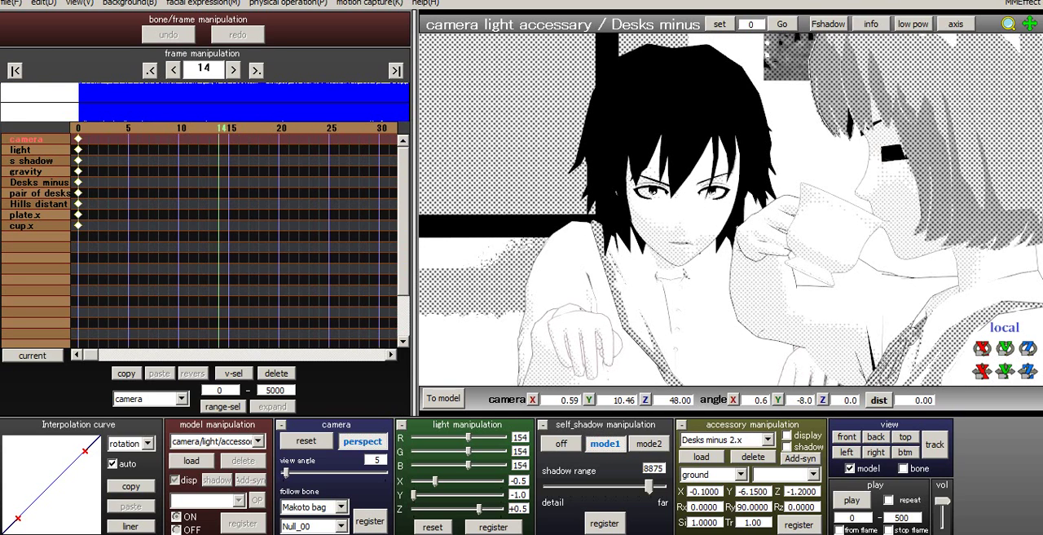
key("Right")
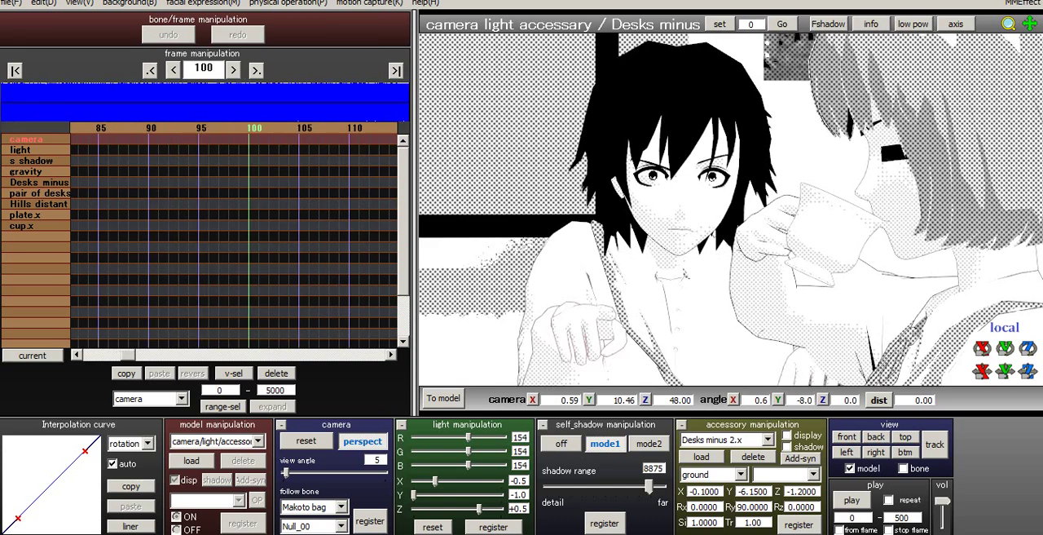
key("Right")
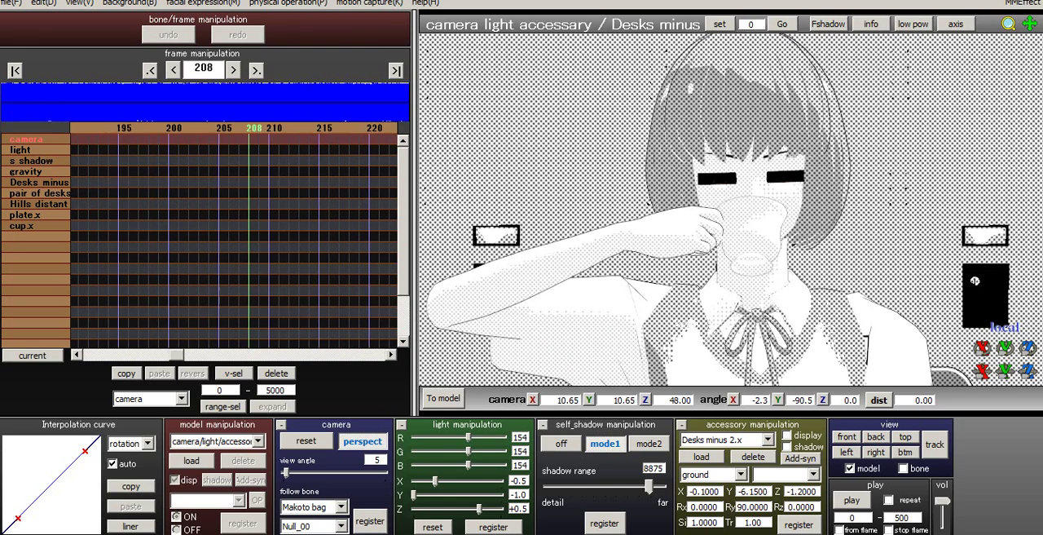
middle_click_drag(731, 222, 725, 194)
scroll(726, 194, "down", 4)
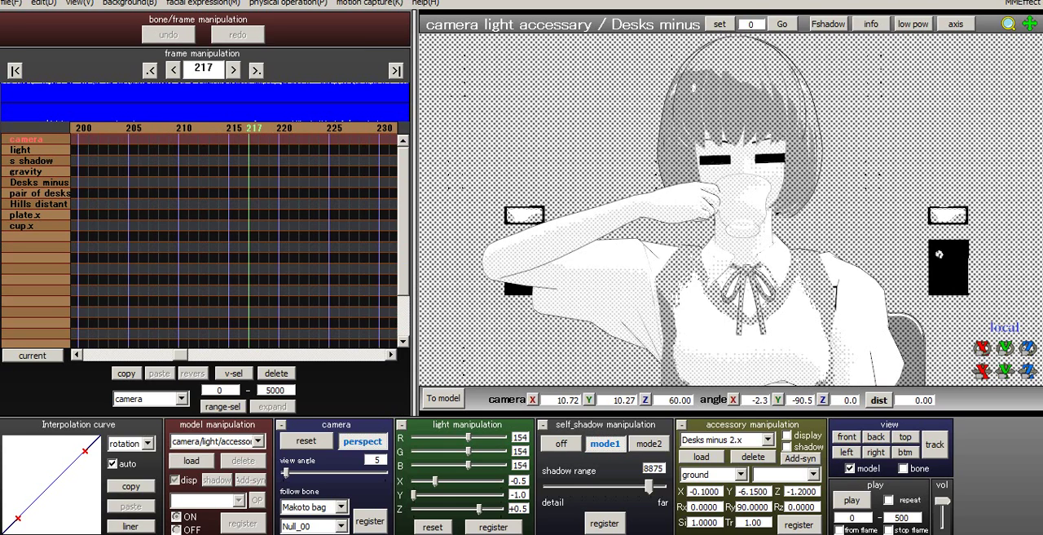
- Return to frame 0 and save the project
key("Home")
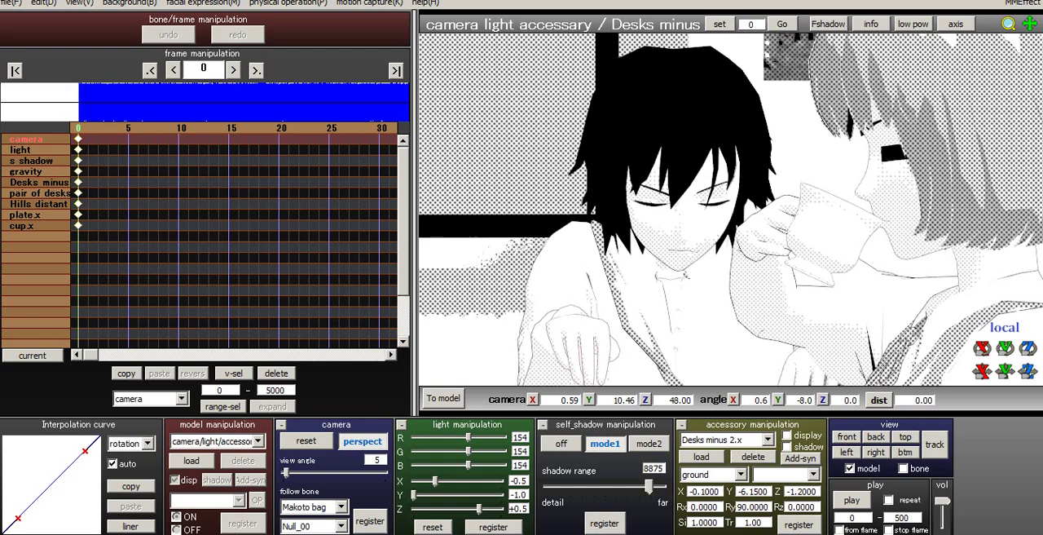
left_click(12, 3)
left_click(25, 44)
- Preview the animation from frame 12 to frame 145 to examine the cut between the two characters
left_click(201, 128)
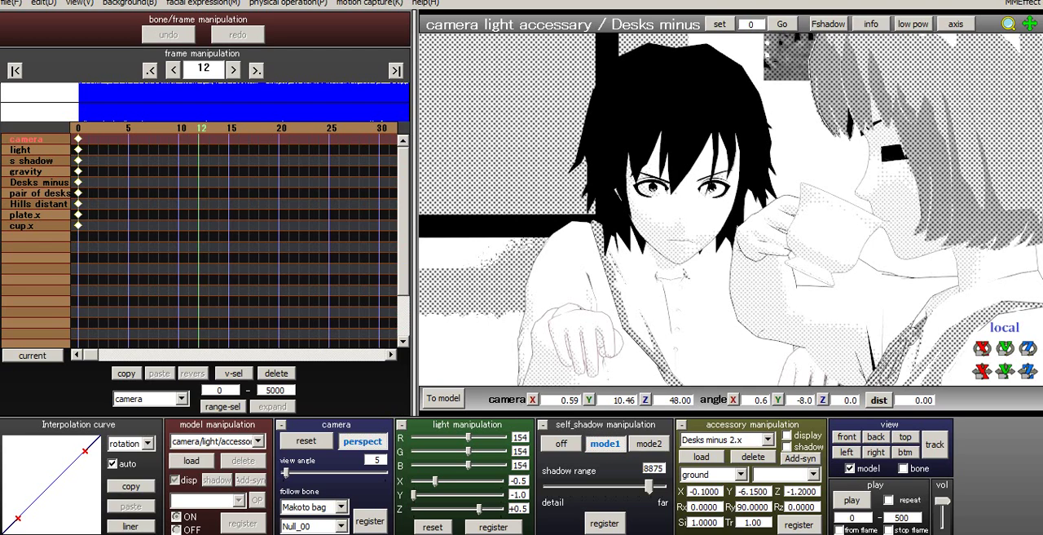
key("Right")
key("Right")
key("Right")
key("Right")
key("Right")
key("Right")
key("Right")
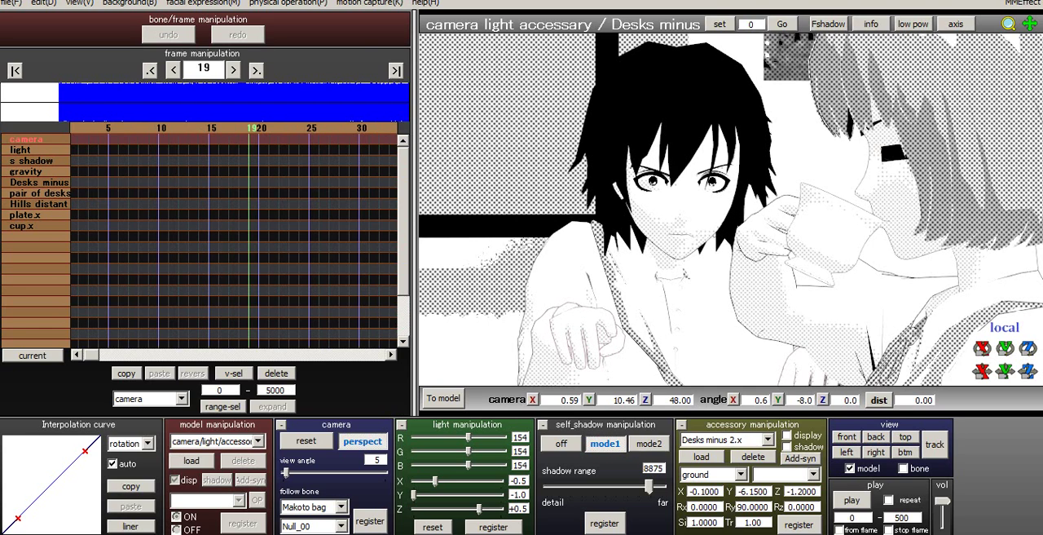
key("Right")
key("Right")
key("Right")
key("Right")
key("Right")
key("Right")
key("Right")
key("Right")
key("Right")
key("Right")
key("Right")
key("Right")
key("Right")
key("Right")
key("Right")
key("Right")
key("Right")
key("Right")
key("Right")
key("Right")
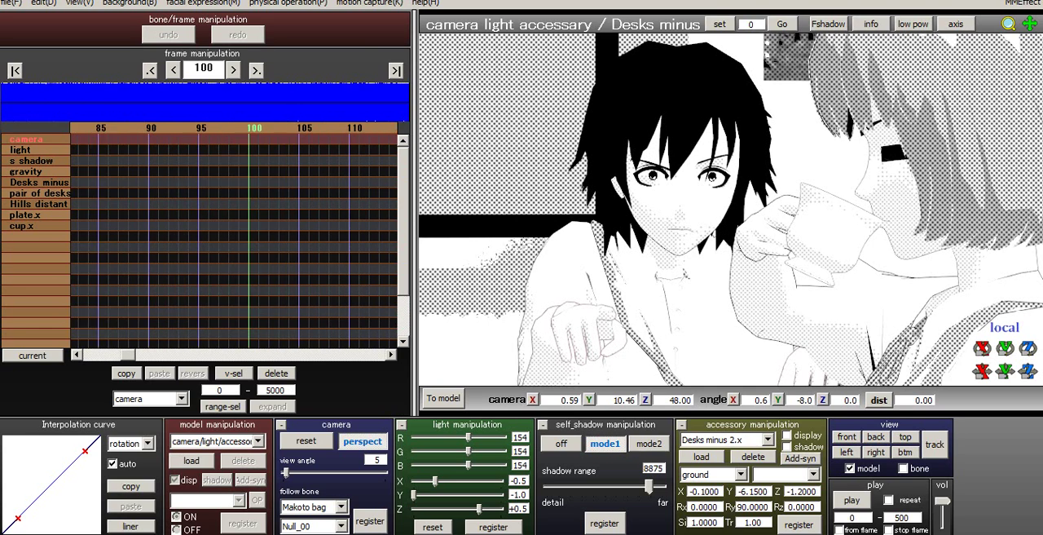
key("Right")
key("Right")
key("Right")
key("Right")
key("Right")
key("Right")
key("Right")
key("Right")
key("Right")
key("Right")
key("Right")
key("Right")
key("Right")
key("Right")
key("Right")
key("Right")
key("Right")
key("Right")
key("Right")
key("Right")
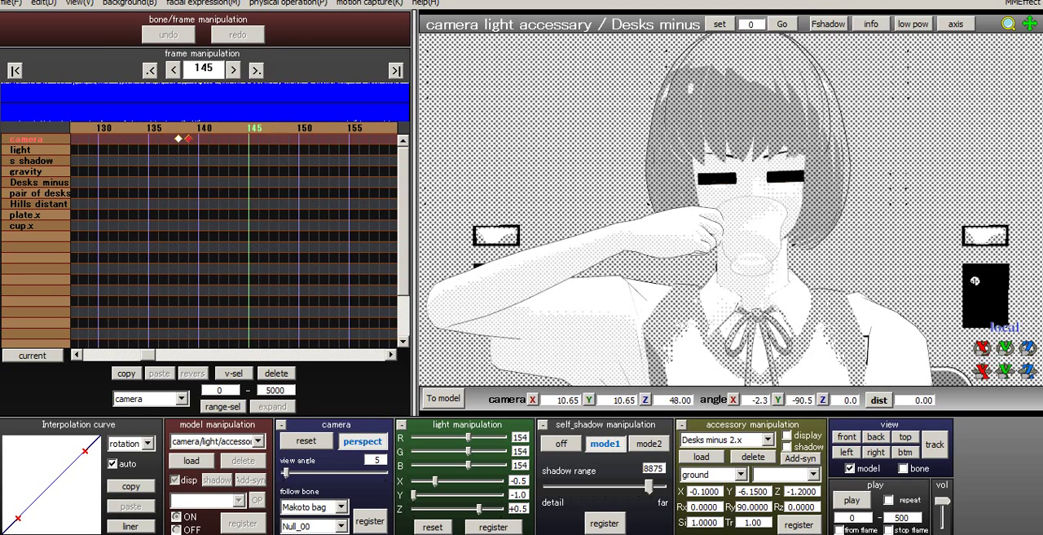